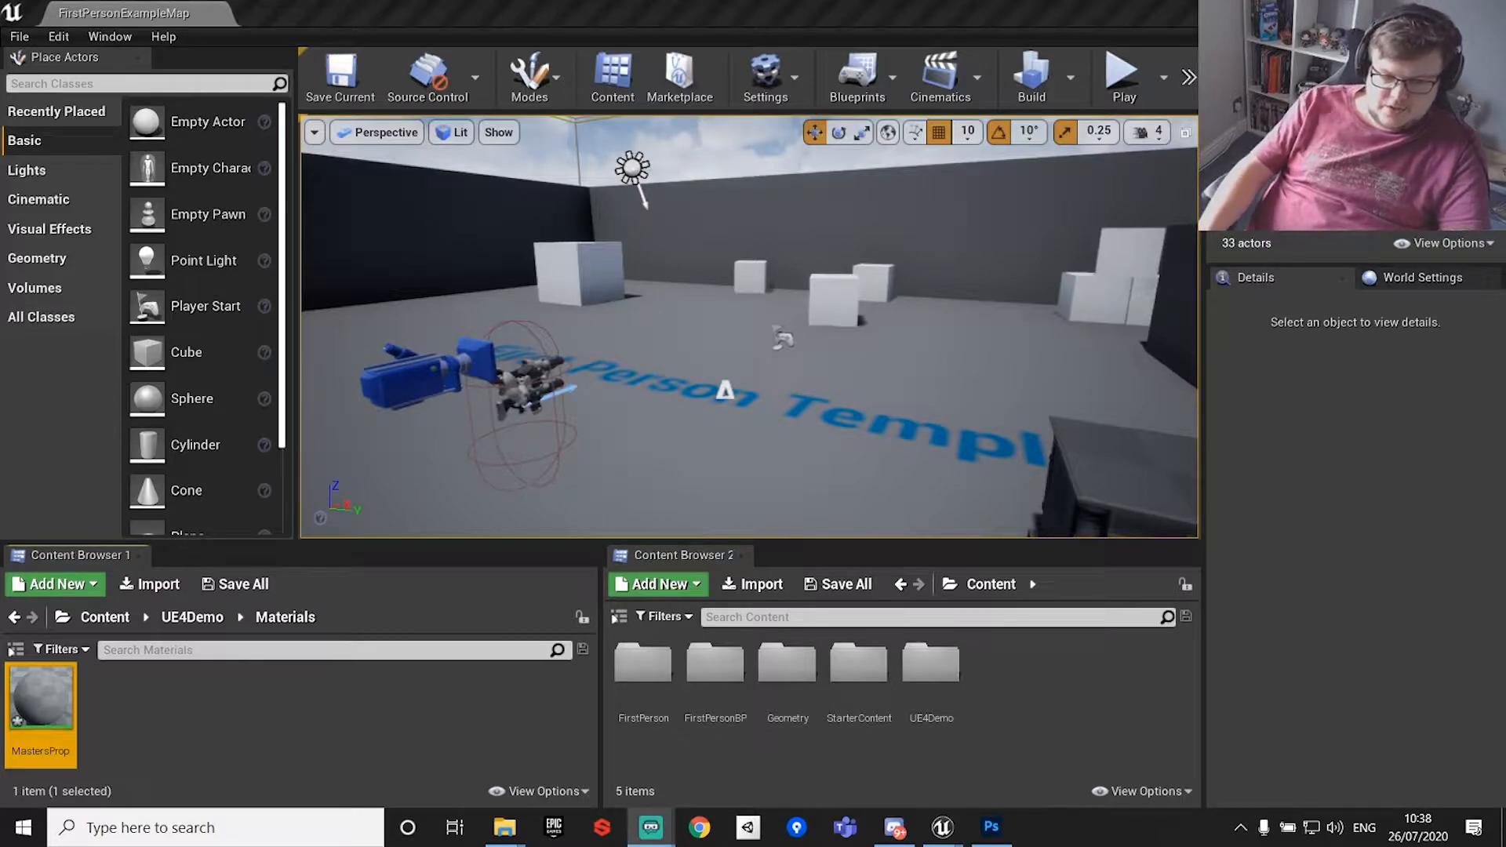
Open the Textures folder inside UE4Demo in the first content browser.
{"action": "left_click", "coordinate": [202, 618]}
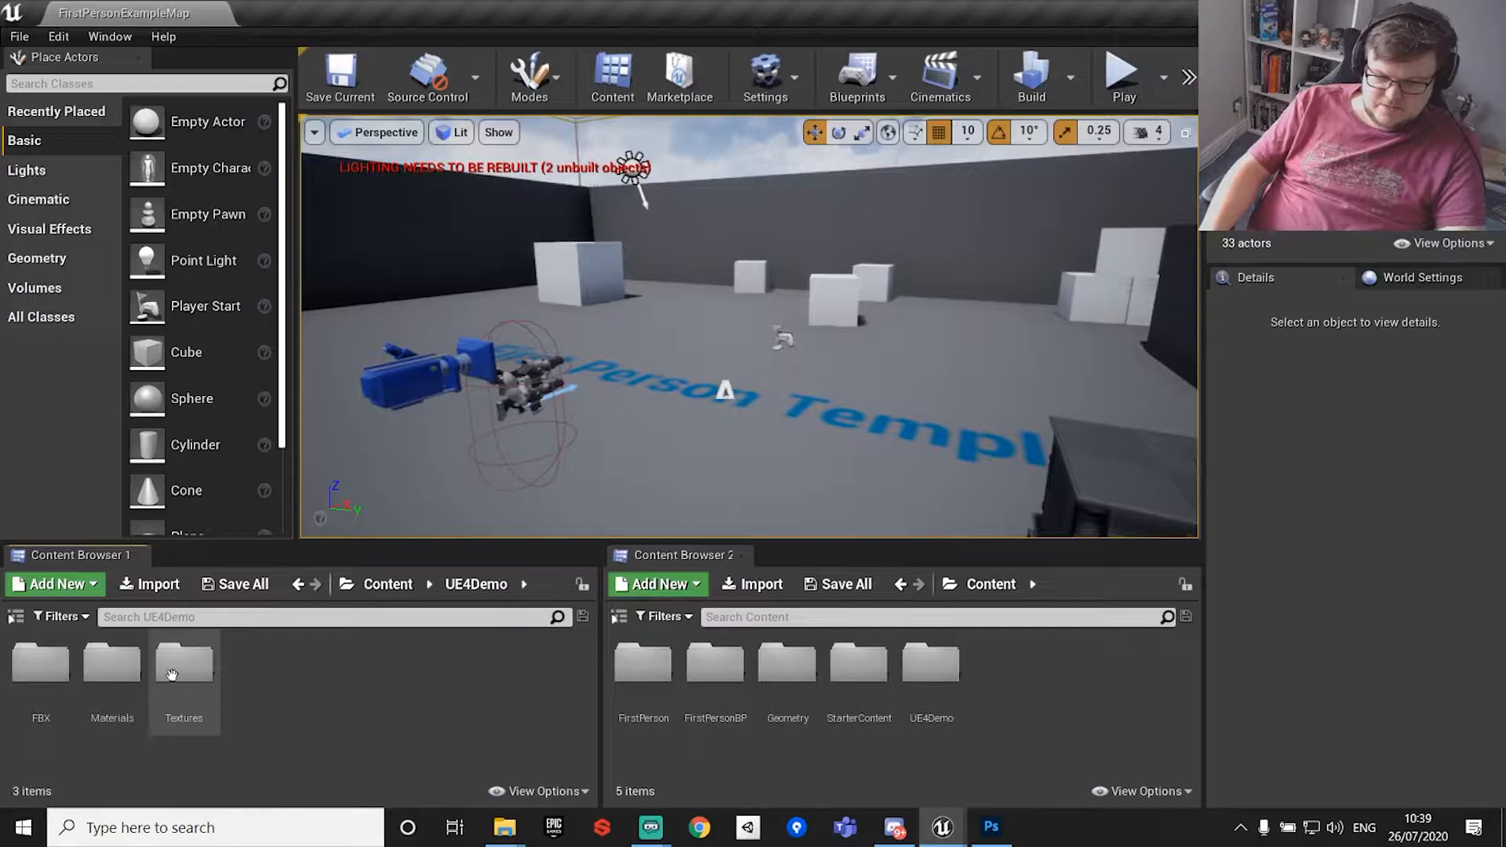
{"action": "right_click", "coordinate": [329, 697]}
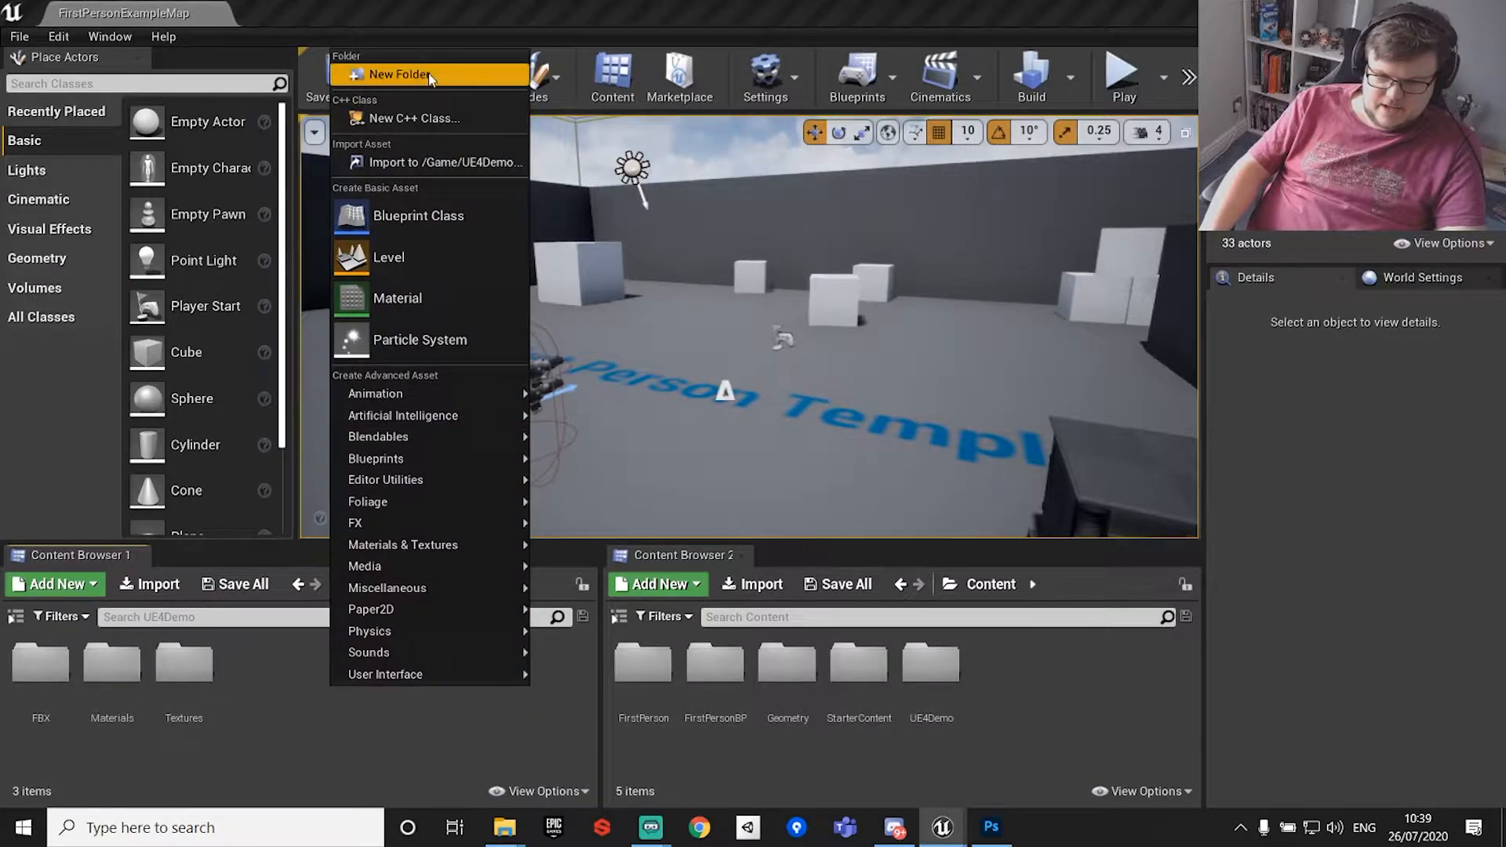
{"action": "left_click", "coordinate": [360, 735]}
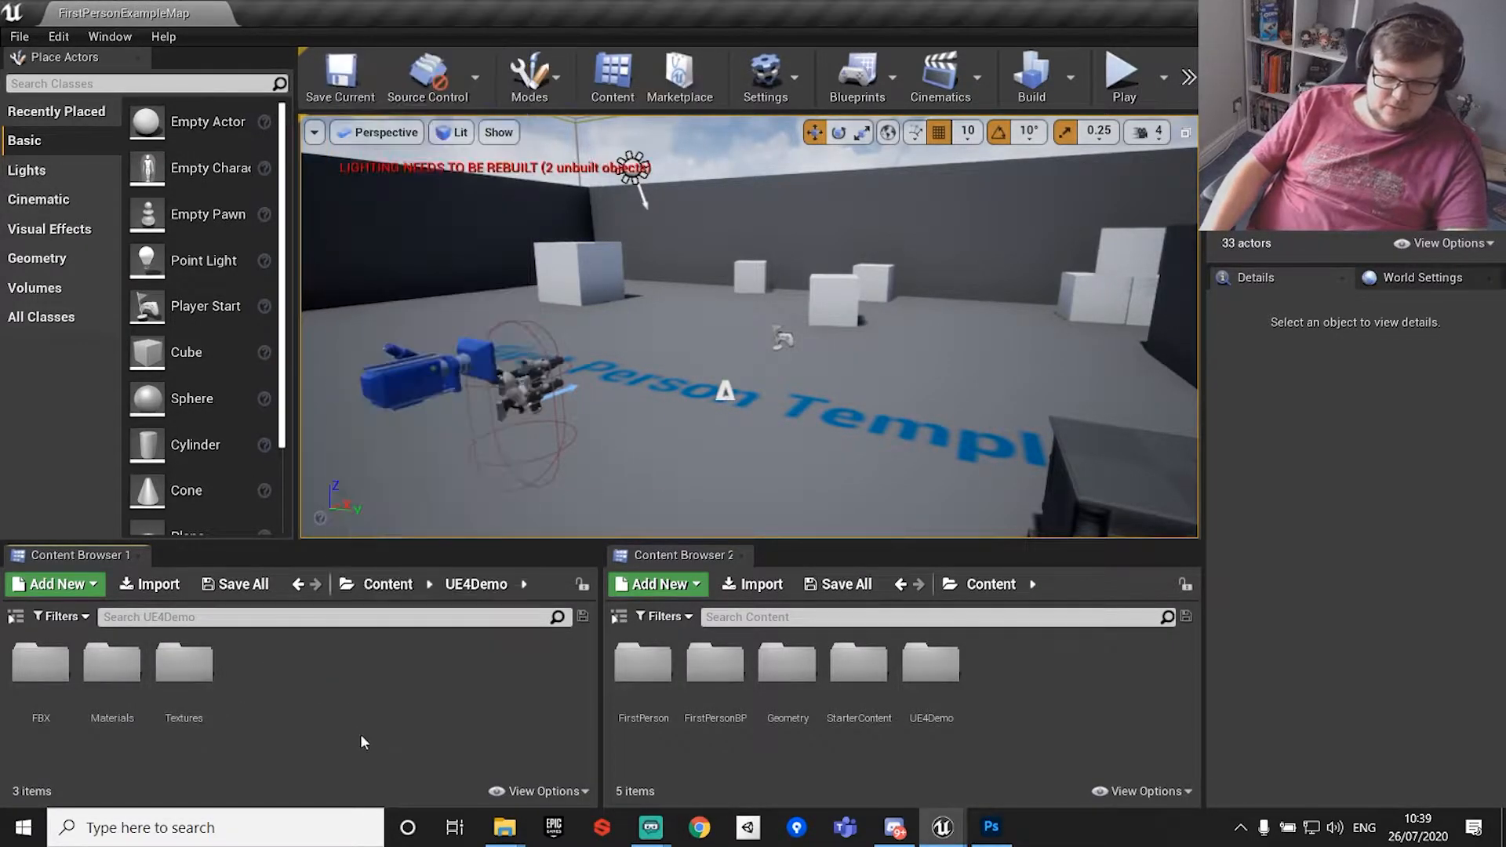
{"action": "double_click", "coordinate": [180, 667]}
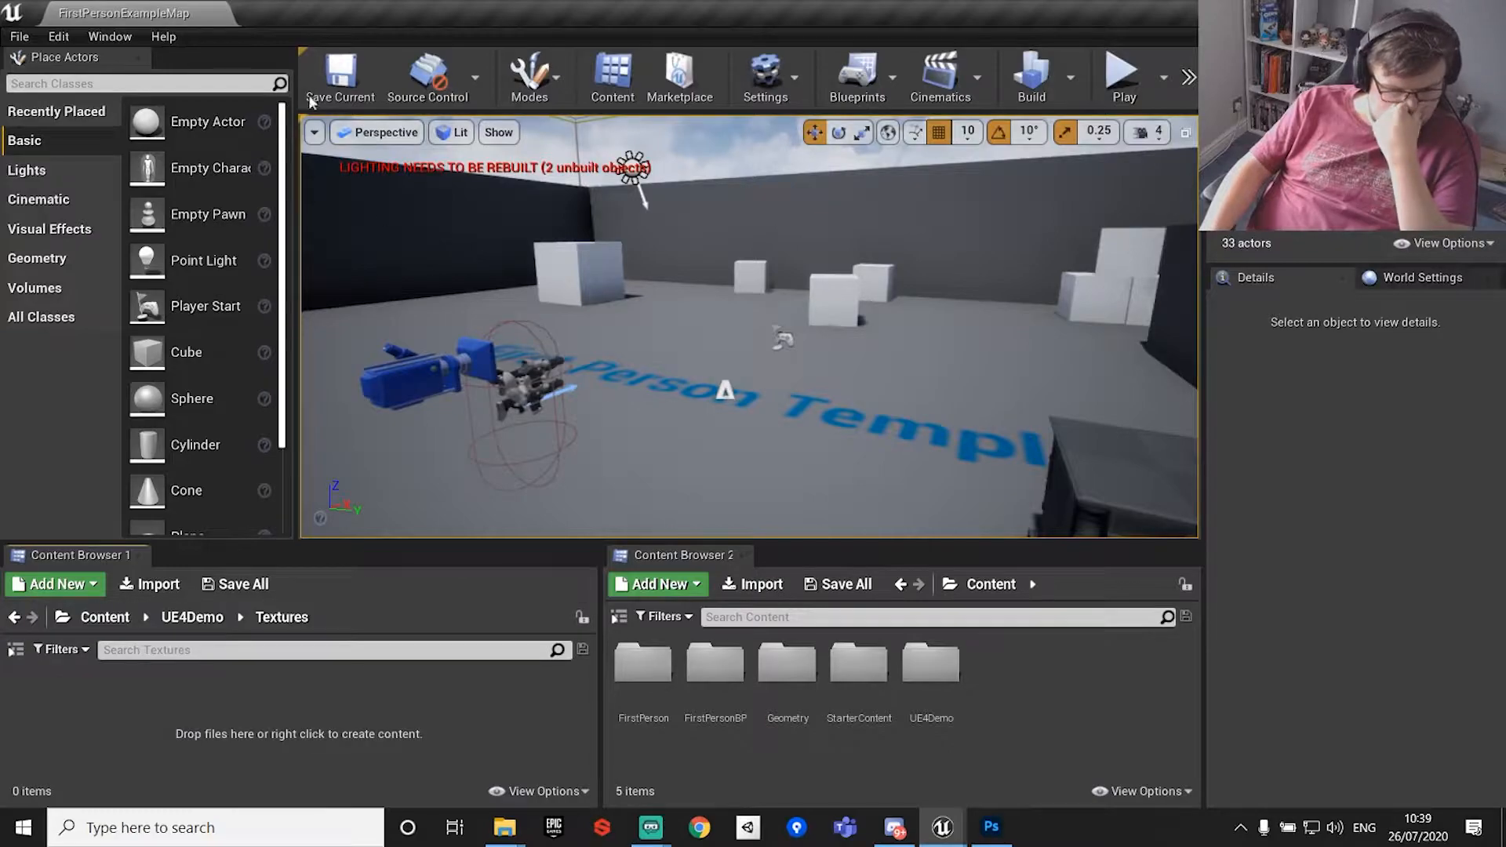
Switch to File Explorer and try to bring the three CameraMAT2 textures from UnrealDemo's Textures folder into the project.
{"action": "left_click", "coordinate": [505, 827]}
{"action": "left_click", "coordinate": [429, 753]}
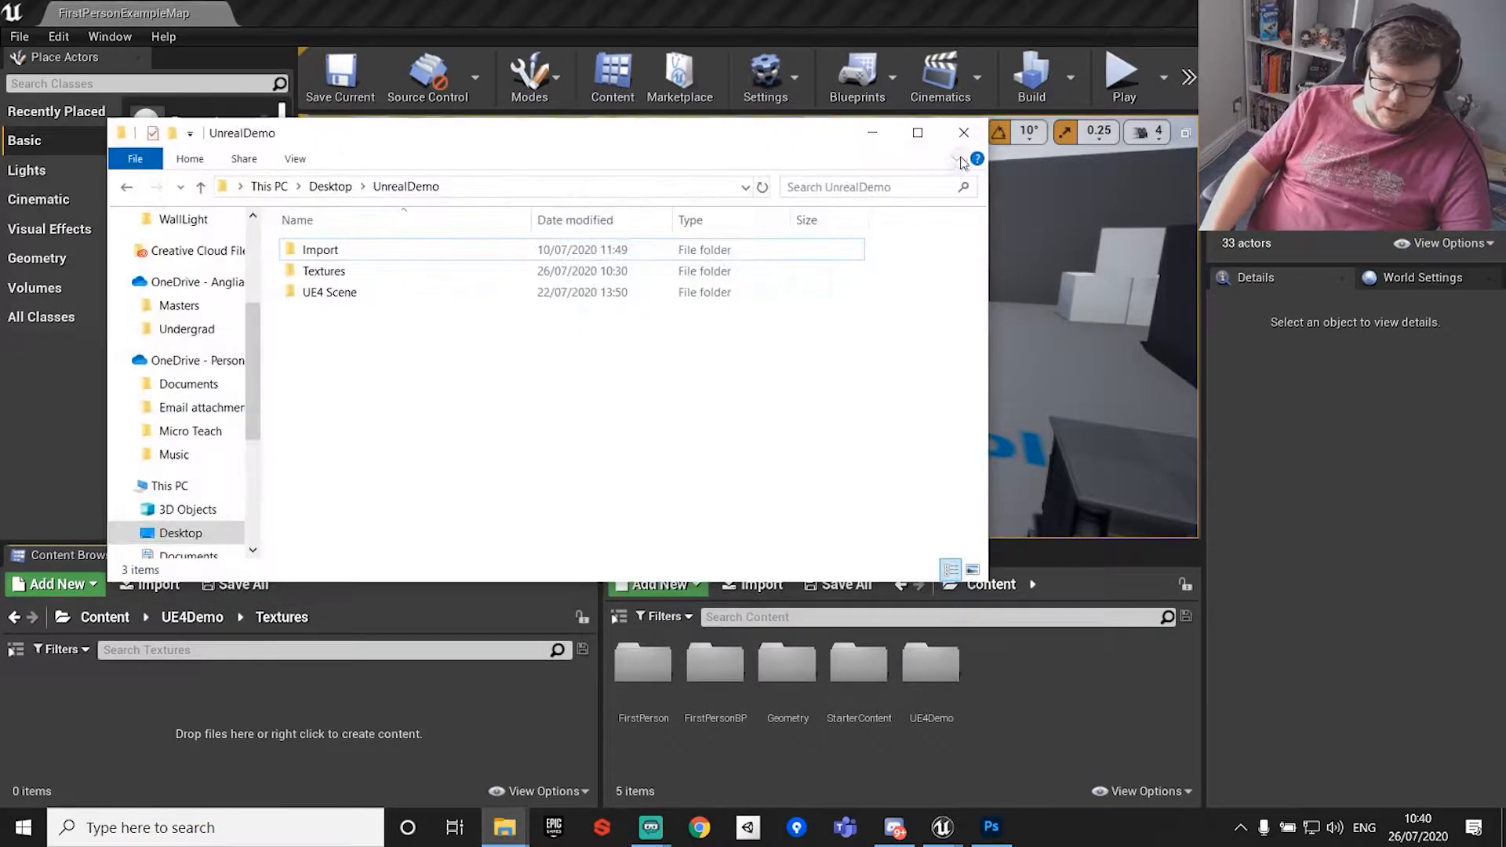
{"action": "double_click", "coordinate": [333, 275]}
{"action": "left_click", "coordinate": [361, 280]}
{"action": "left_click", "coordinate": [565, 274], "text": "ctrl"}
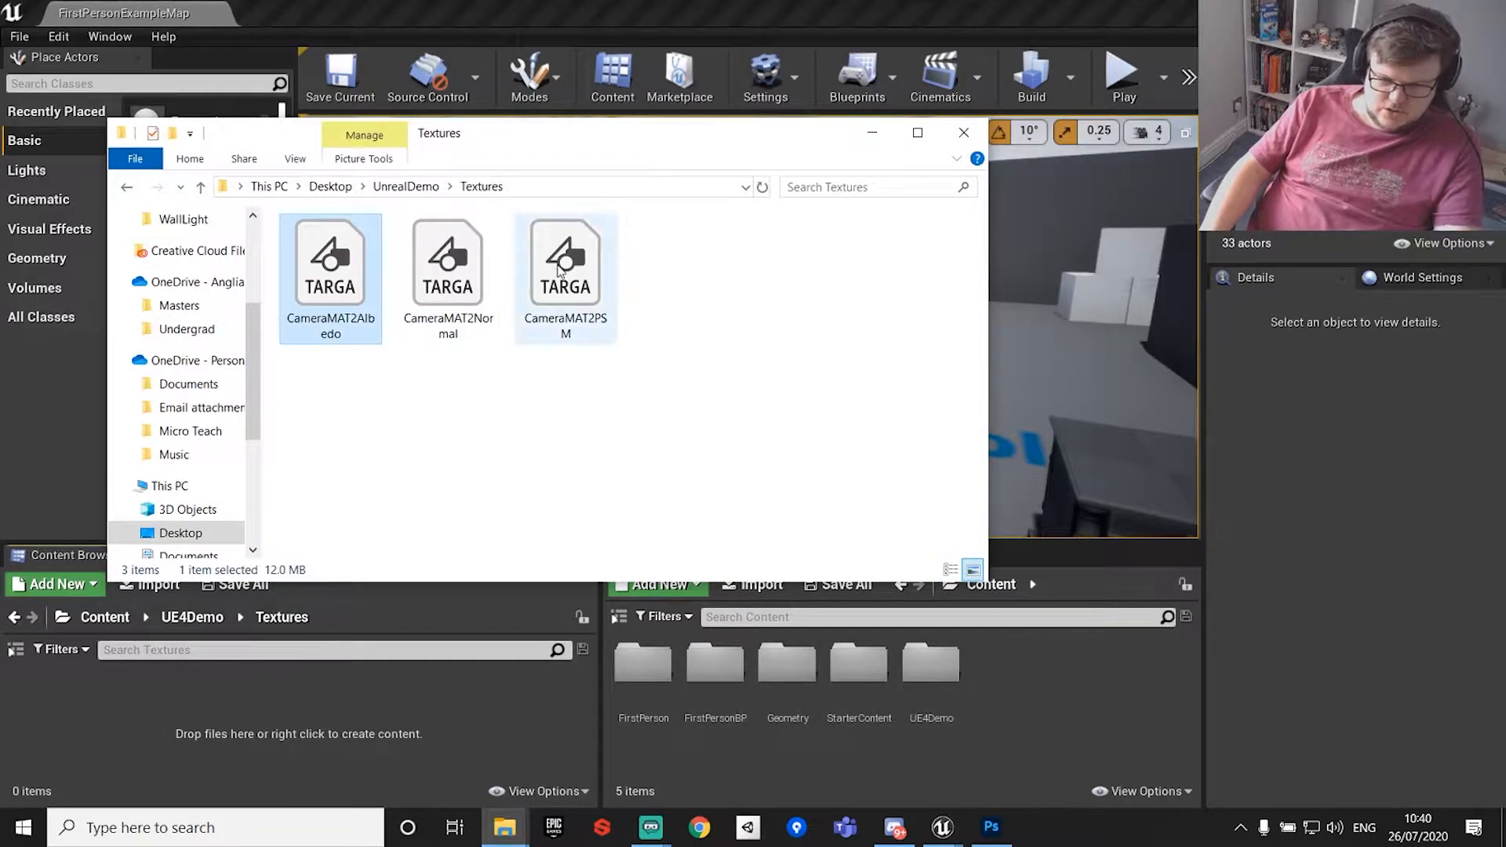
{"action": "left_click", "coordinate": [447, 275], "text": "ctrl"}
{"action": "left_click_drag", "start_coordinate": [415, 709], "coordinate": [553, 314]}
Import CameraMAT2Albedo, CameraMAT2Normal and CameraMAT2PSM from Desktop/UnrealDemo/Textures and accept both normal map notices.
{"action": "right_click", "coordinate": [402, 738]}
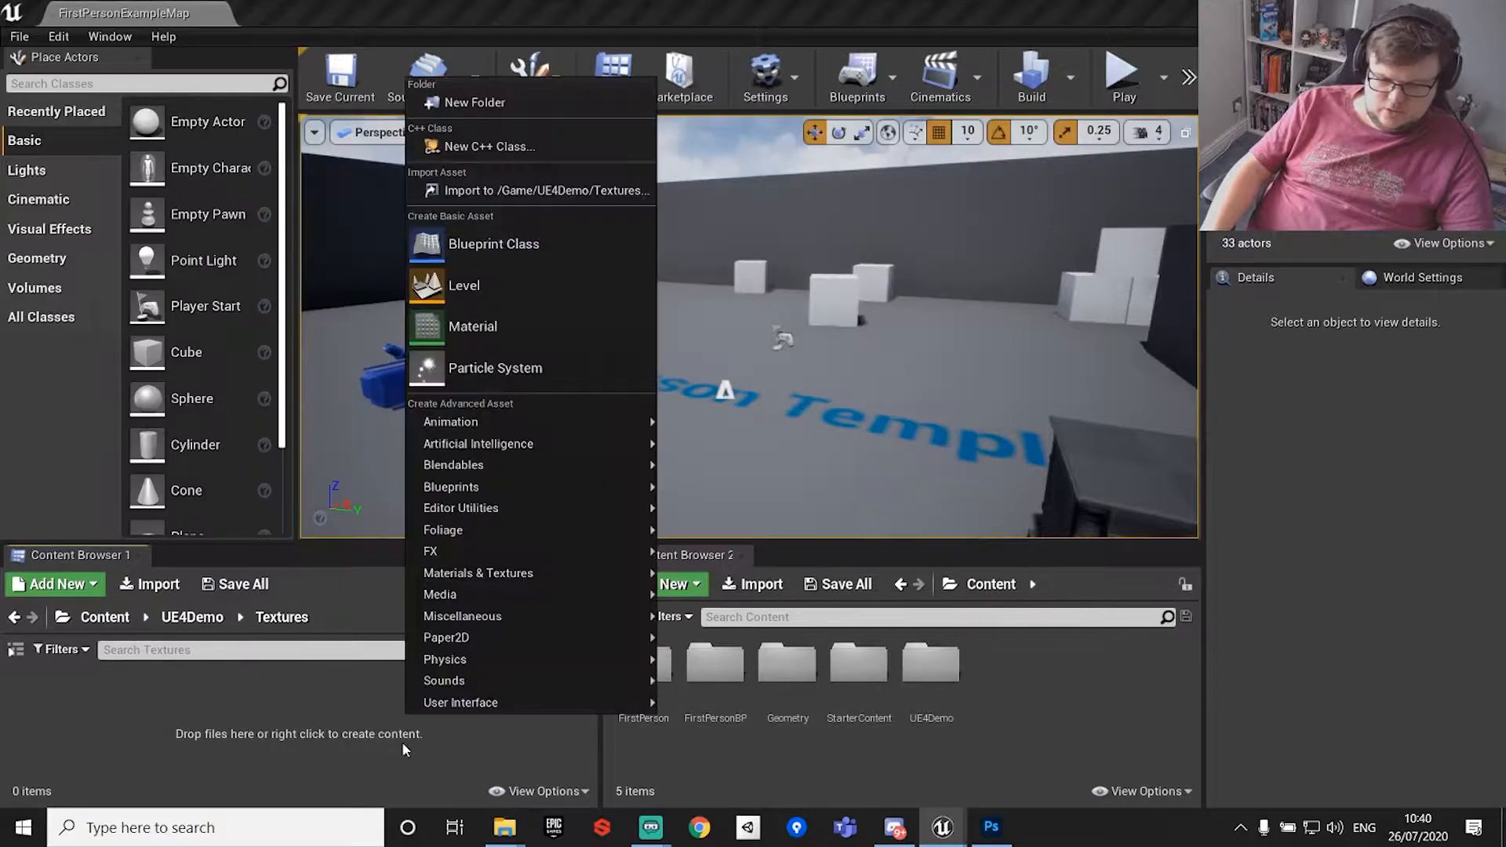
{"action": "left_click", "coordinate": [504, 191]}
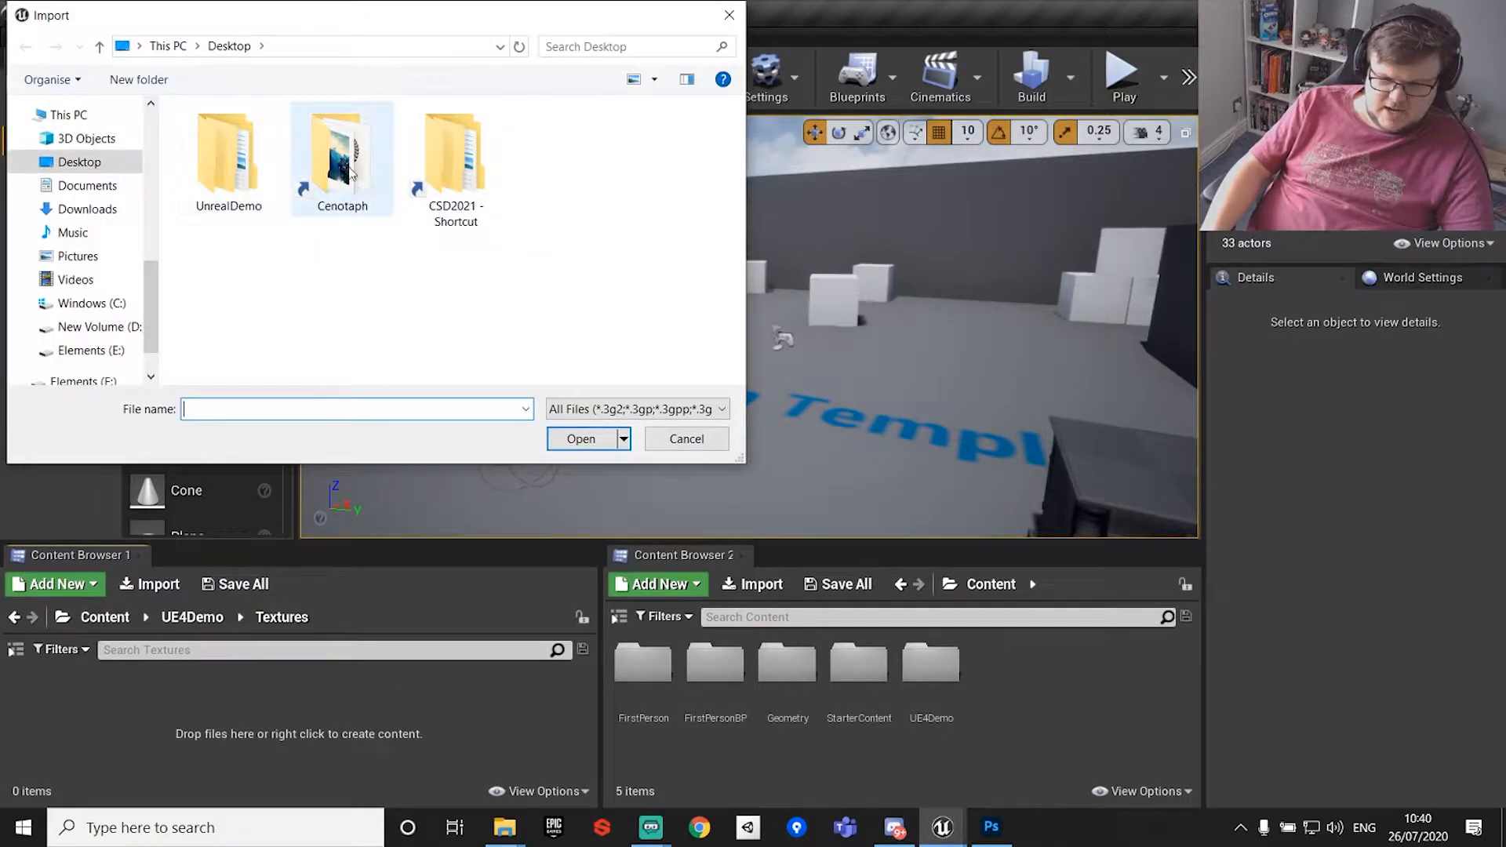
{"action": "double_click", "coordinate": [228, 157]}
{"action": "double_click", "coordinate": [222, 159]}
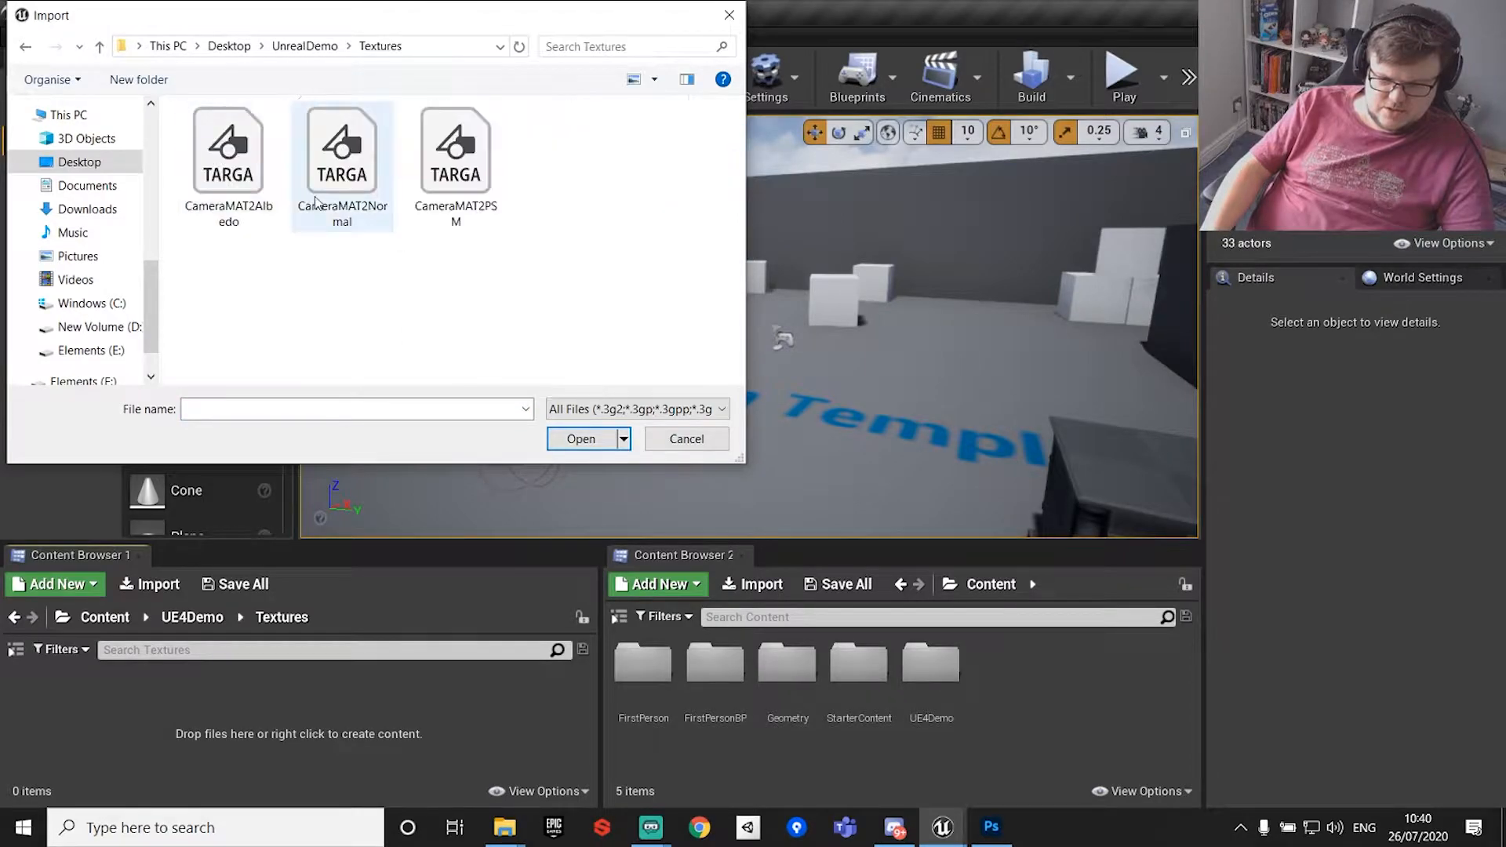
{"action": "left_click", "coordinate": [228, 165]}
{"action": "left_click", "coordinate": [456, 164], "text": "shift"}
{"action": "left_click", "coordinate": [584, 440]}
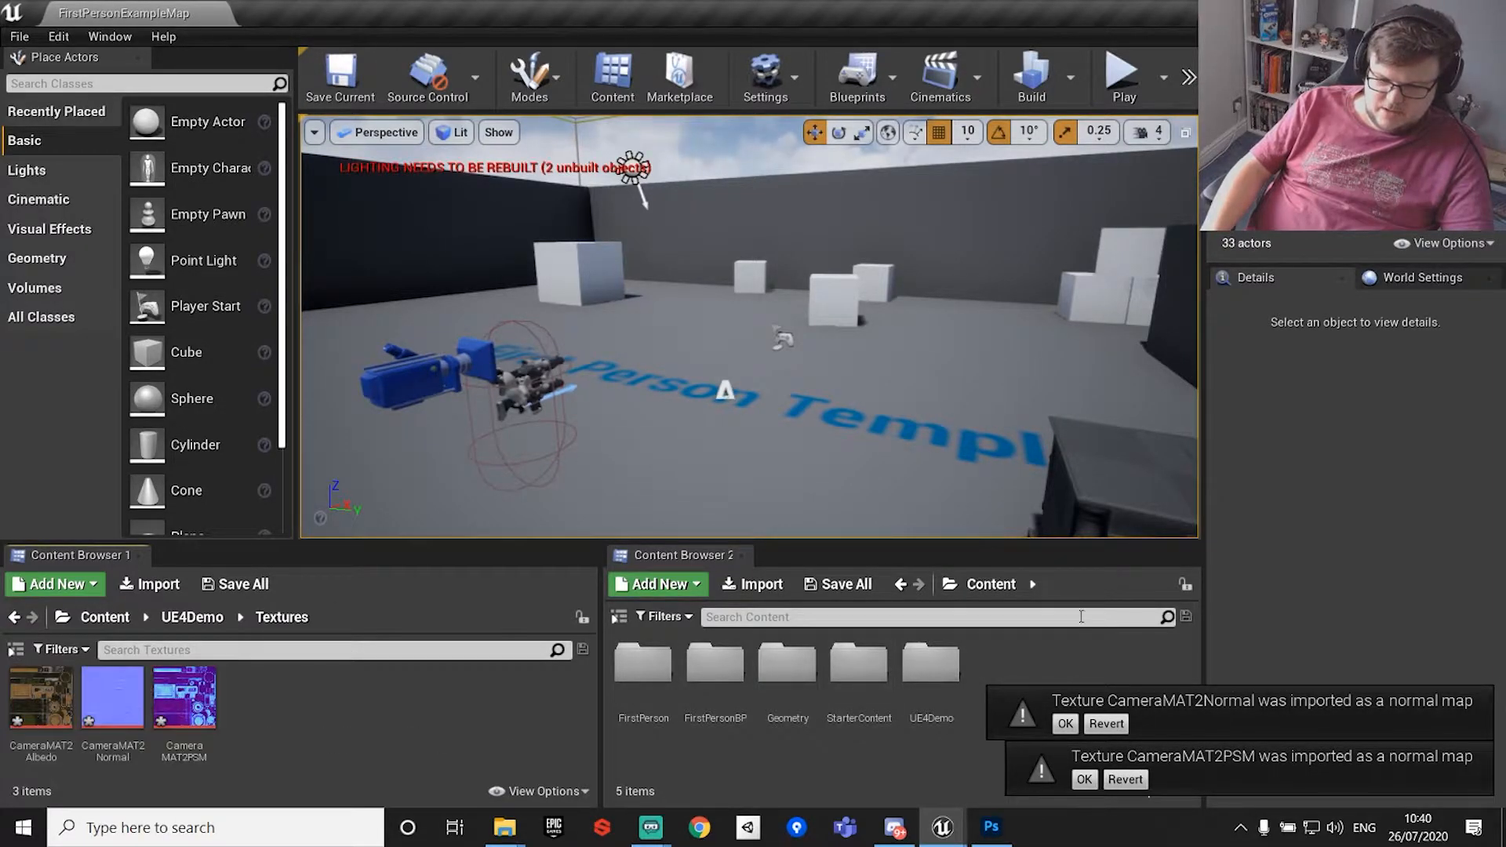
{"action": "left_click", "coordinate": [1065, 724]}
{"action": "left_click", "coordinate": [1083, 779]}
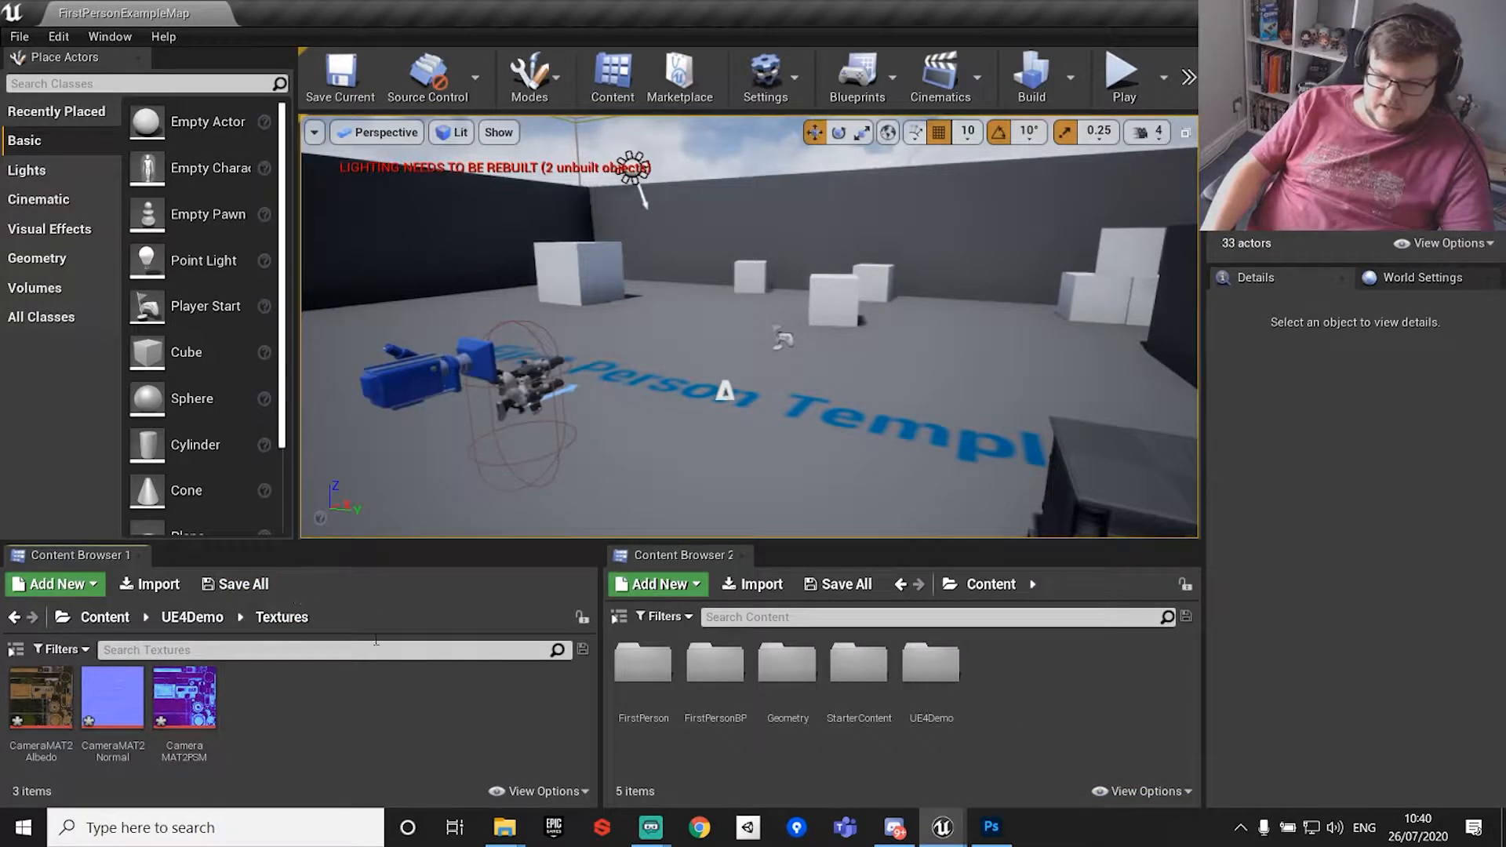
Create a new folder named Camera inside the Textures folder.
{"action": "right_click", "coordinate": [334, 713]}
{"action": "left_click", "coordinate": [463, 105]}
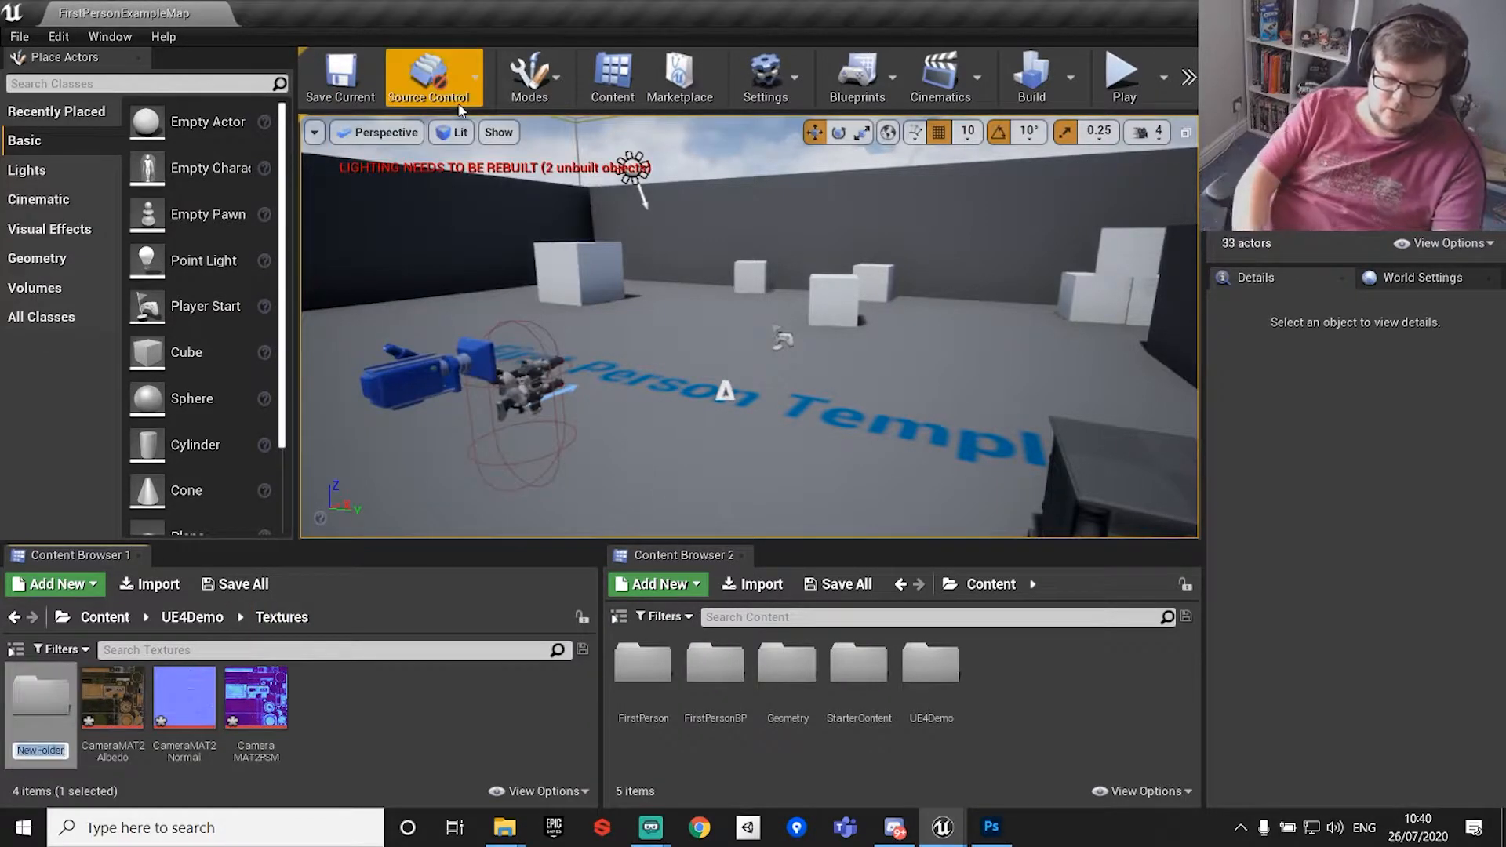
{"action": "type", "text": "Camera"}
{"action": "key", "text": "Return"}
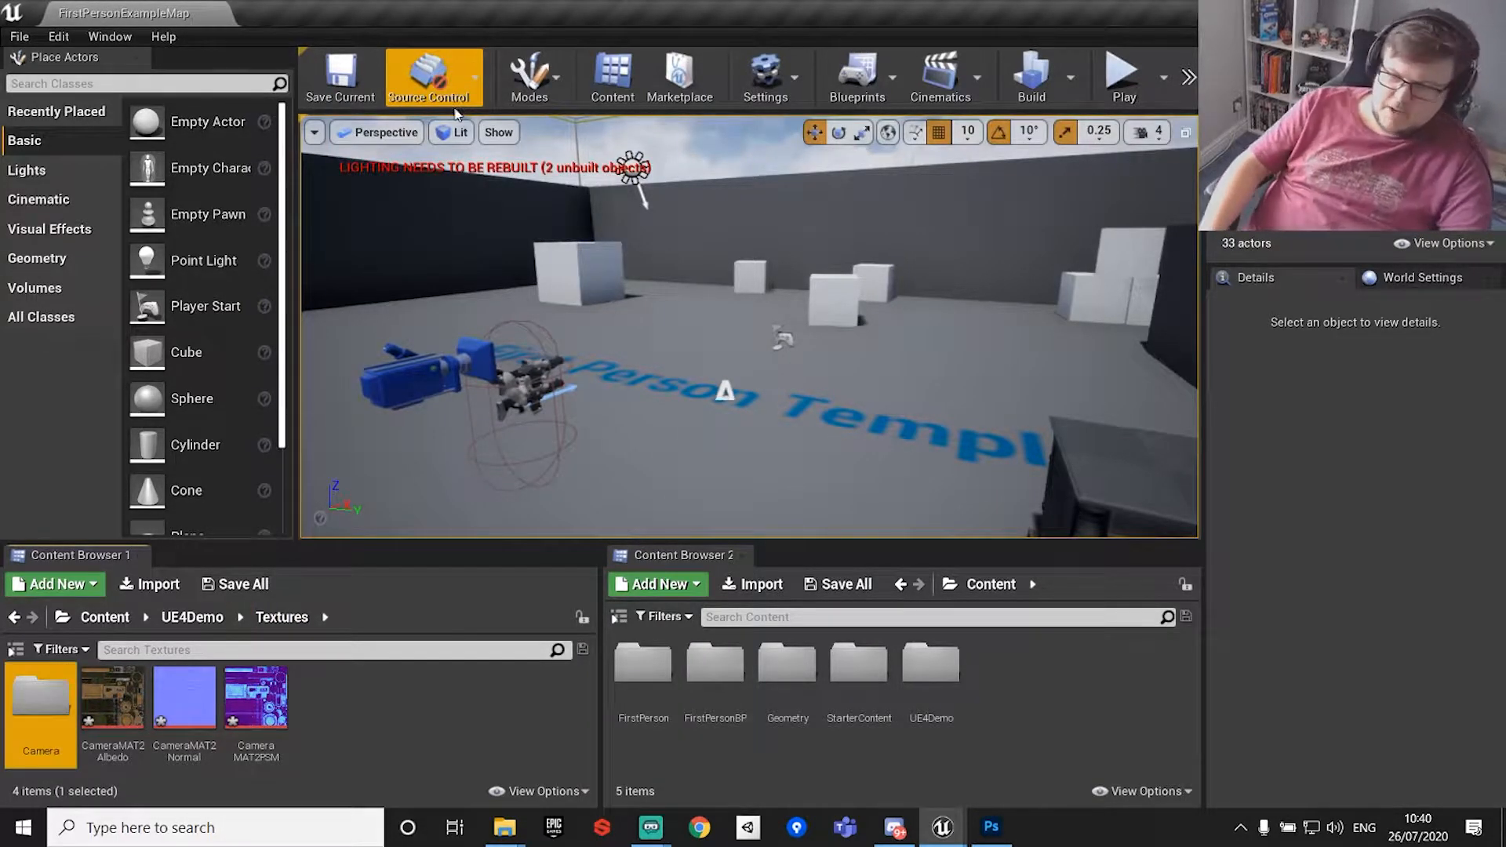
Move the three imported CameraMAT2 textures into the Camera folder.
{"action": "left_click", "coordinate": [122, 737]}
{"action": "left_click", "coordinate": [251, 709], "text": "shift"}
{"action": "left_click_drag", "start_coordinate": [110, 694], "coordinate": [28, 695]}
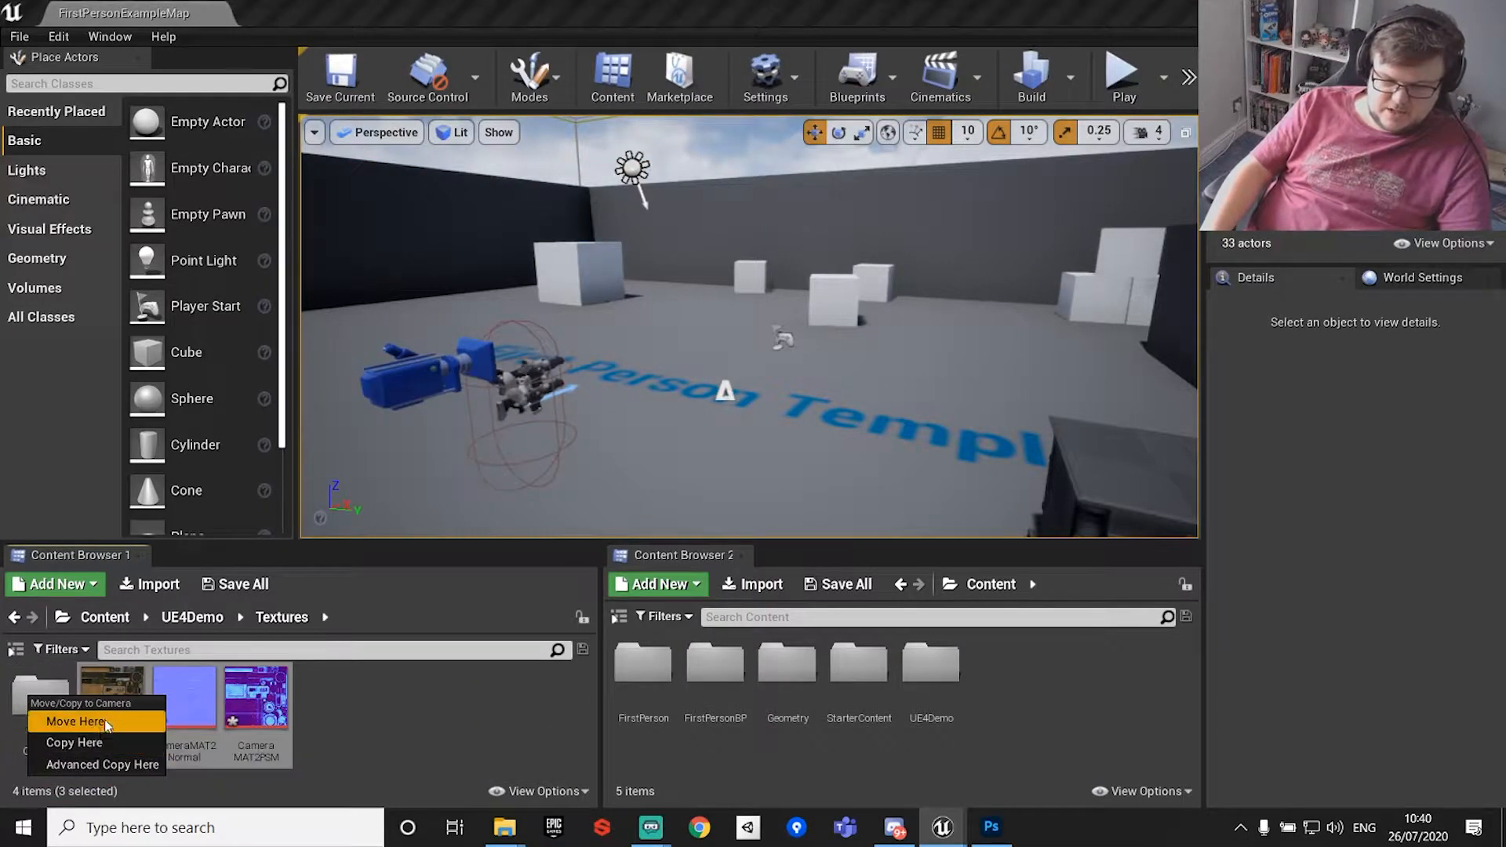
{"action": "key", "text": "Escape"}
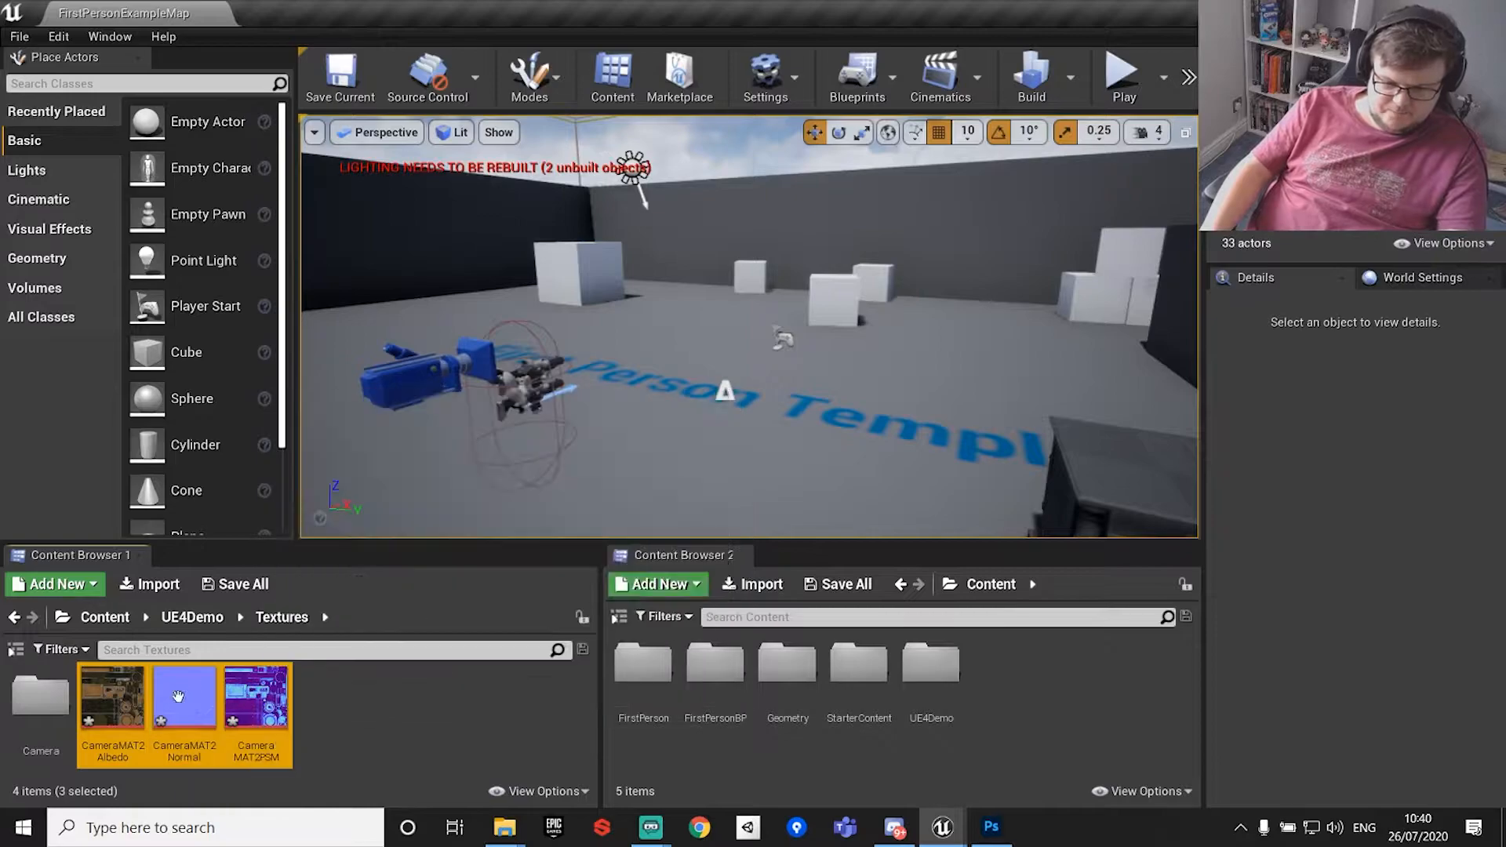
{"action": "left_click_drag", "start_coordinate": [142, 697], "coordinate": [61, 718]}
{"action": "left_click", "coordinate": [100, 729]}
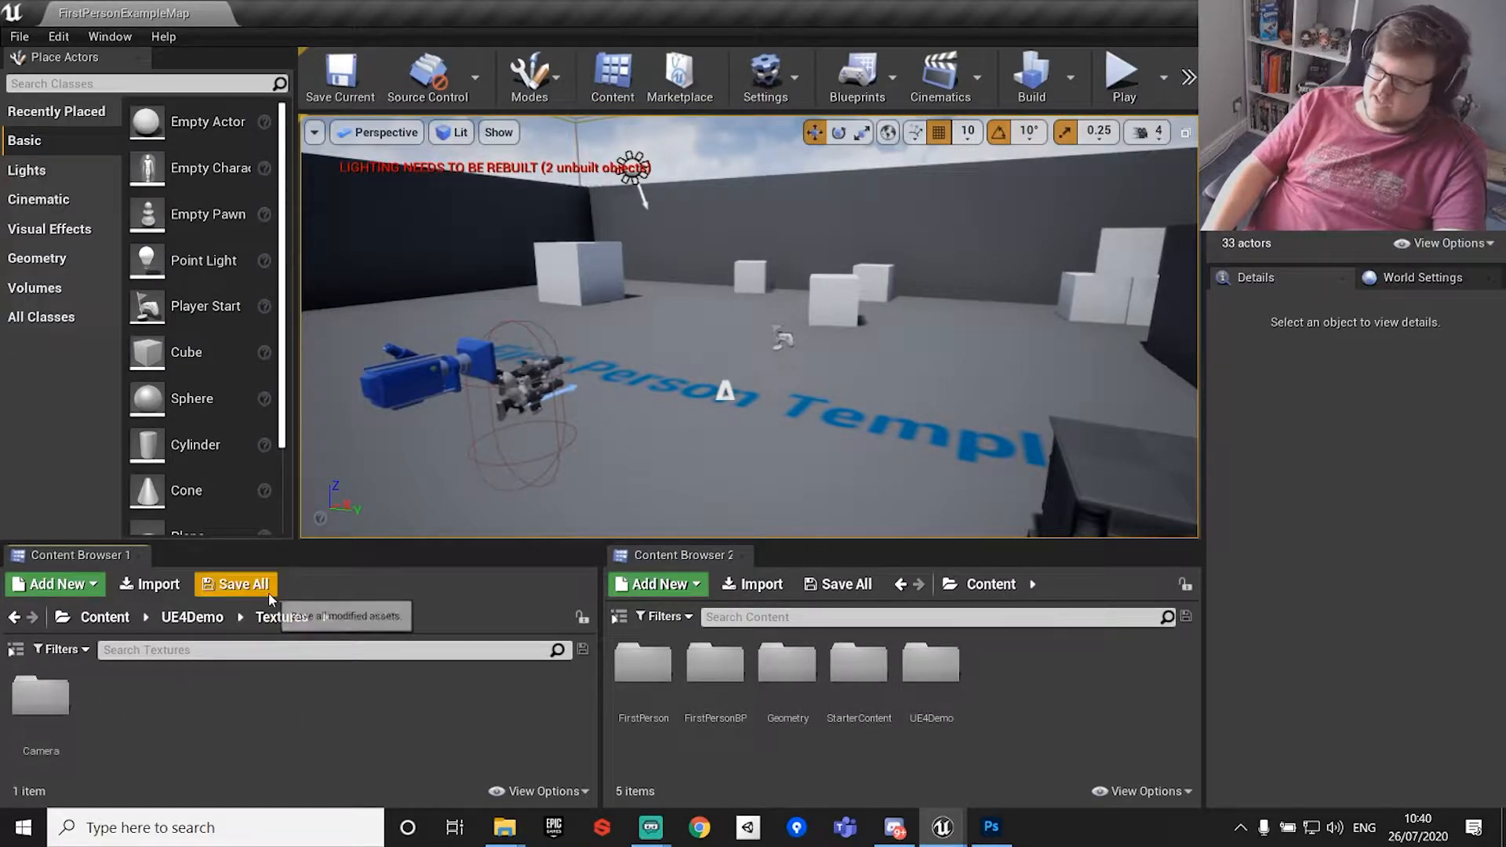
Open the Camera folder and inspect the CameraMAT2Albedo texture in the texture editor, closing it when done.
{"action": "double_click", "coordinate": [40, 696]}
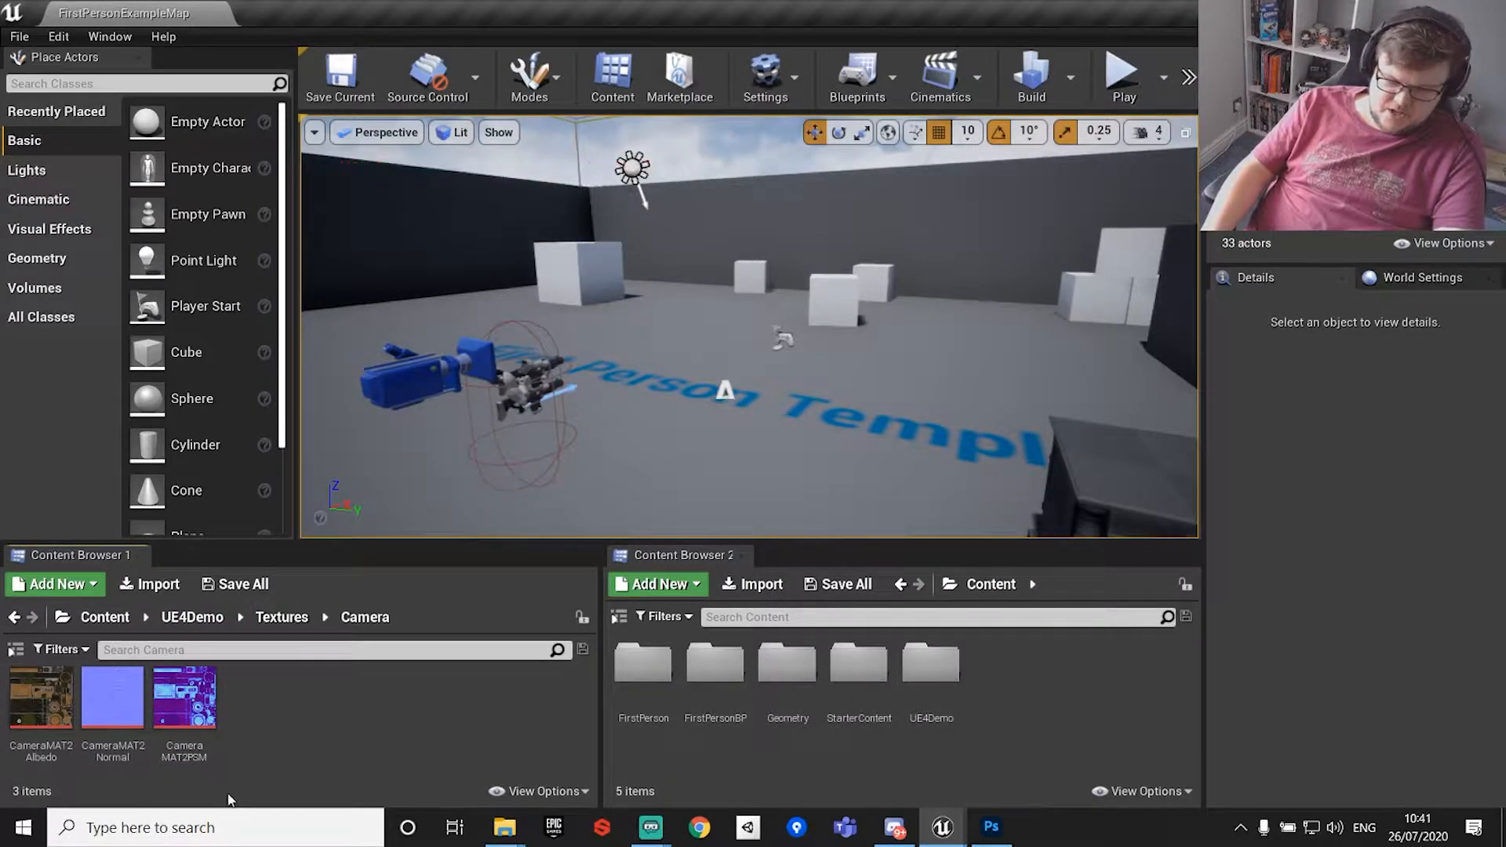
{"action": "mouse_move", "coordinate": [56, 698]}
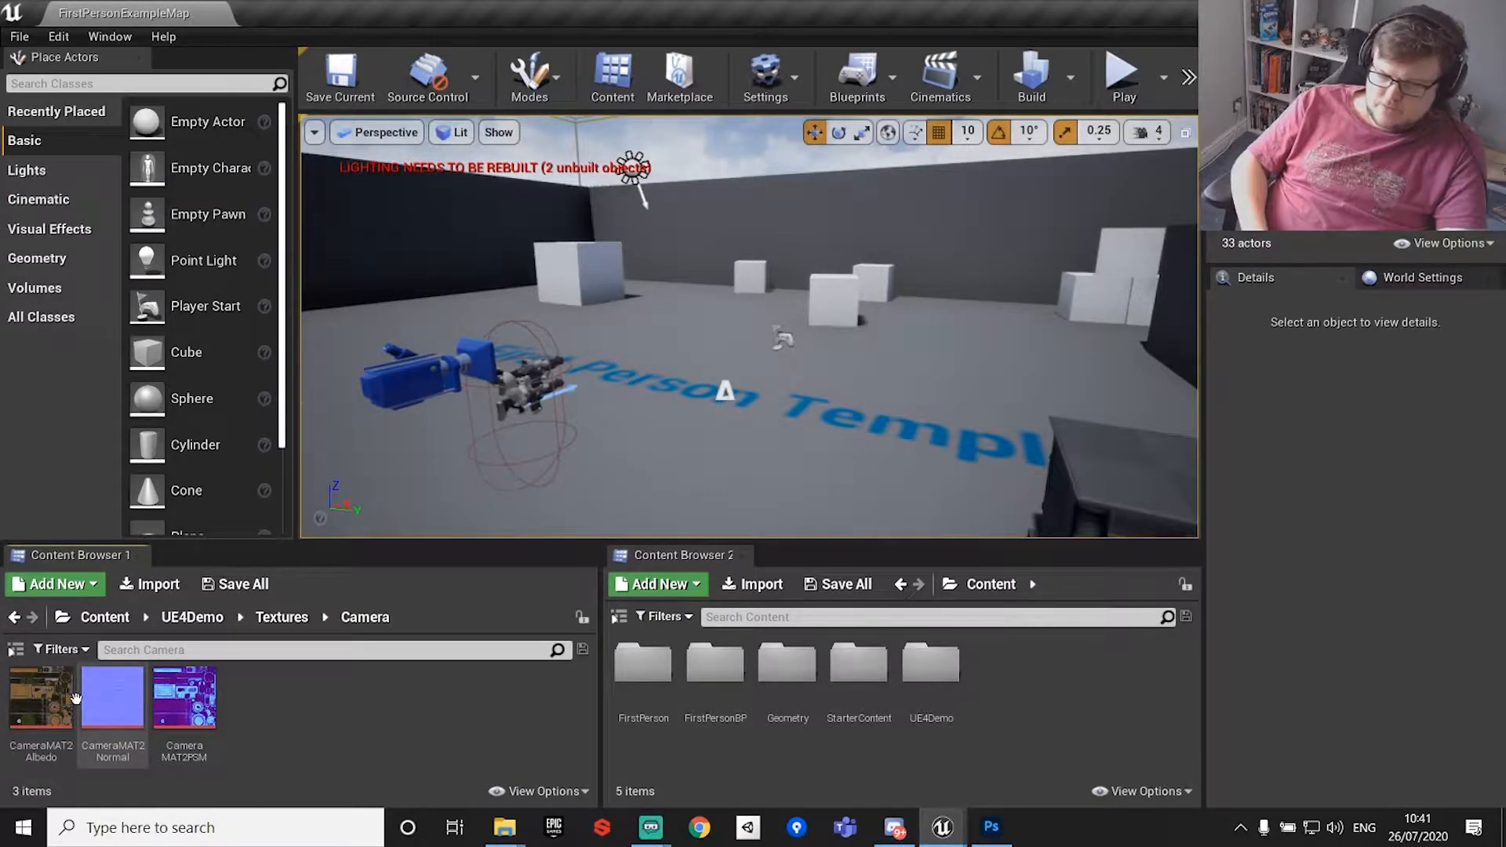
{"action": "double_click", "coordinate": [40, 710]}
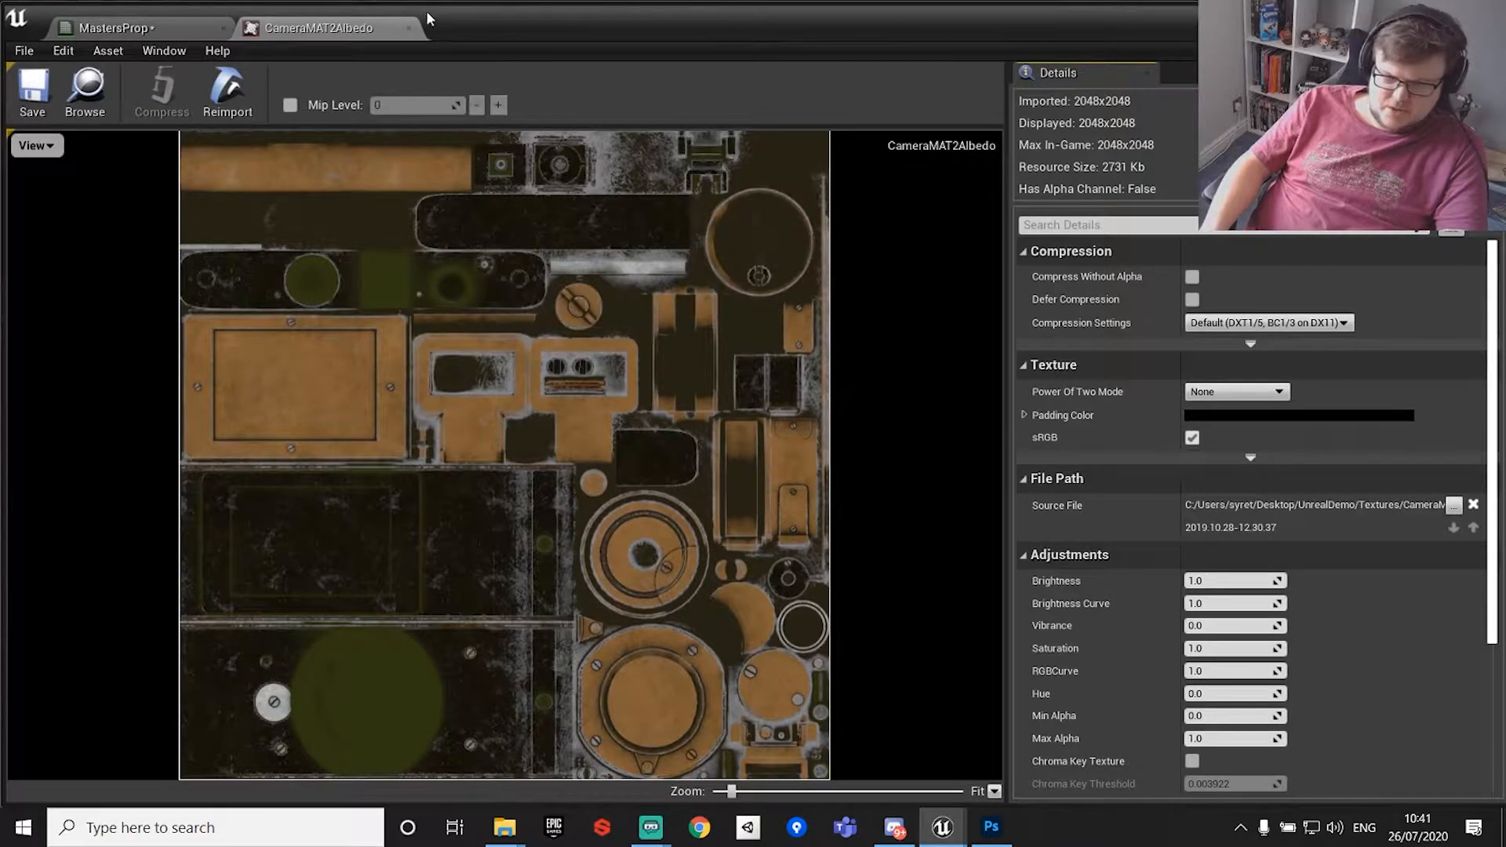
{"action": "left_click", "coordinate": [408, 28]}
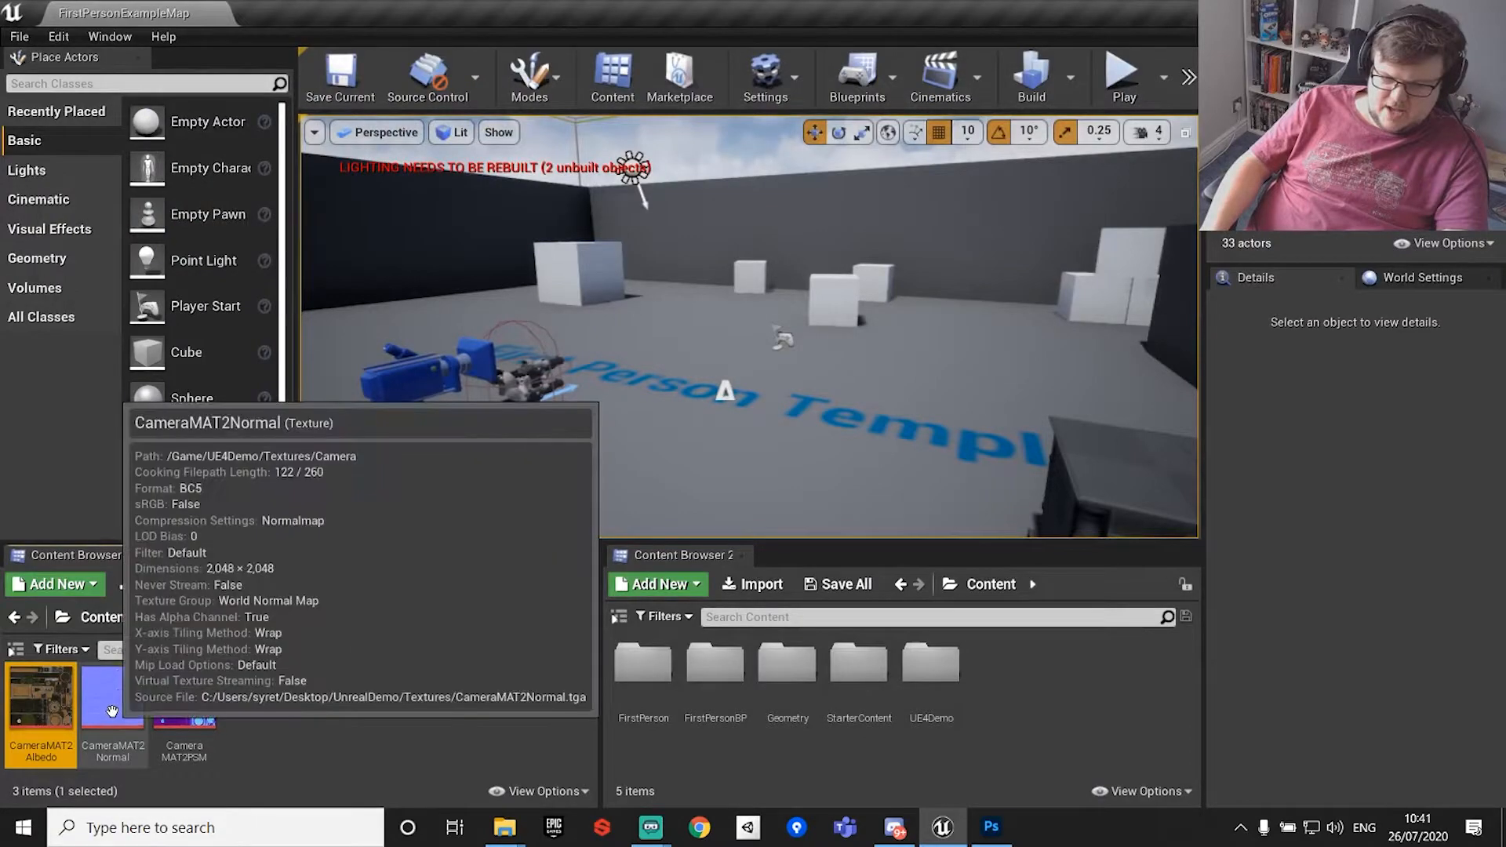
Enable Flip Green Channel in the advanced texture settings of CameraMAT2Normal and close the texture.
{"action": "double_click", "coordinate": [113, 713]}
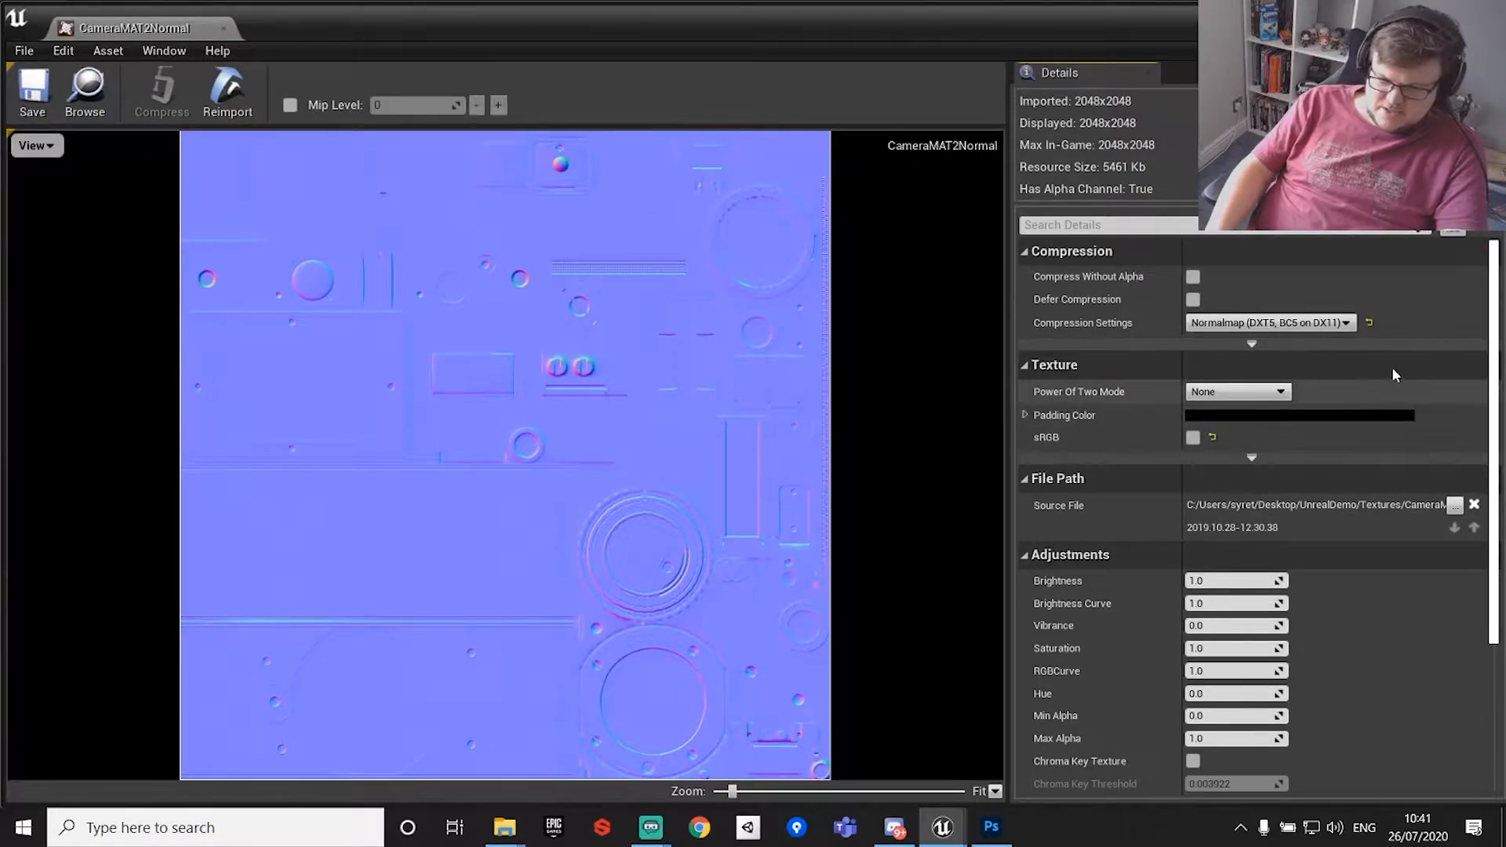
{"action": "left_click", "coordinate": [1252, 457]}
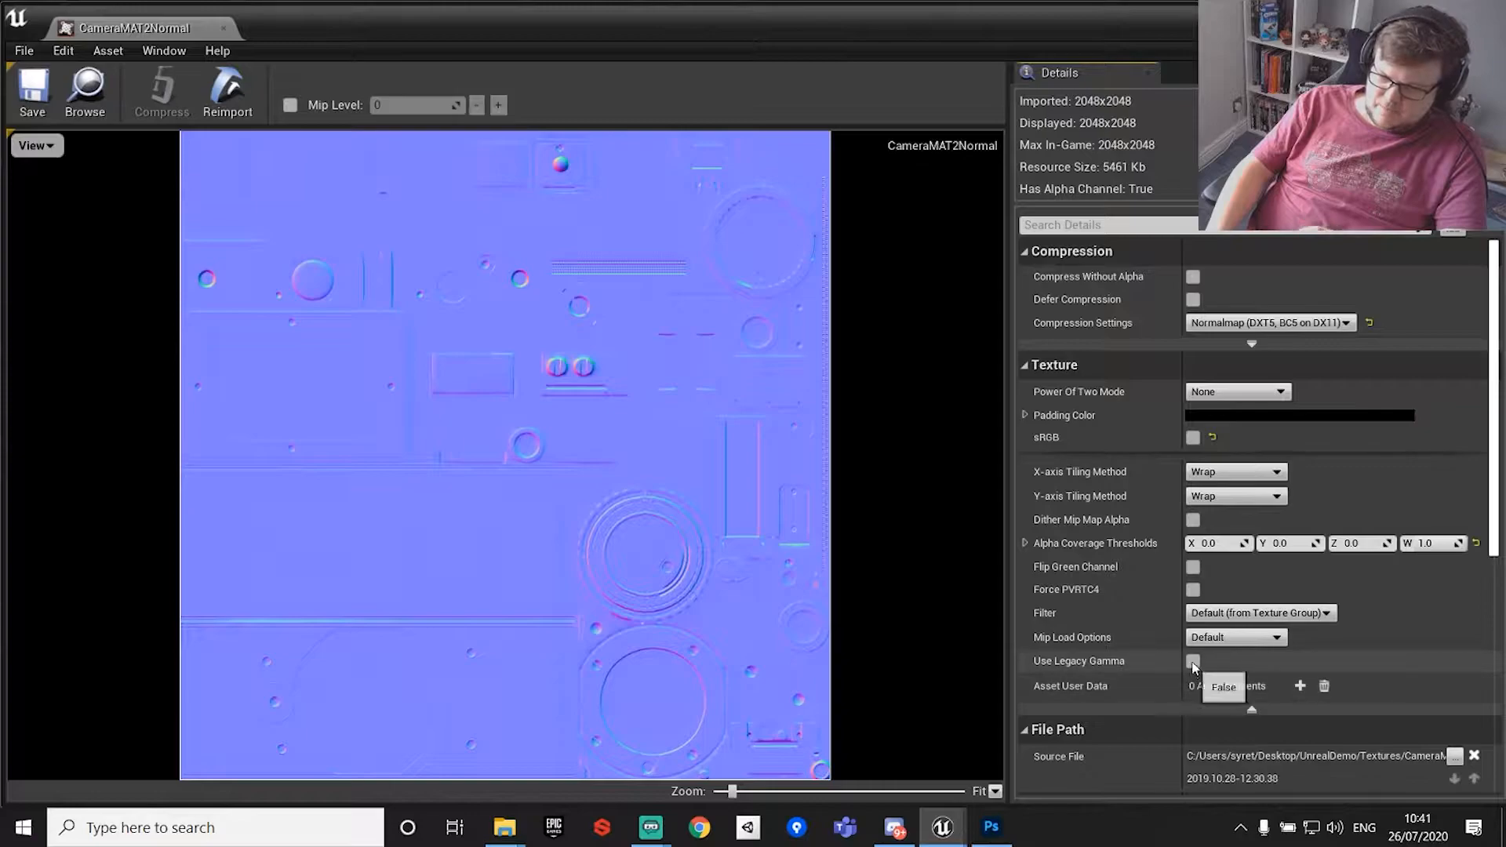
{"action": "left_click", "coordinate": [1193, 566]}
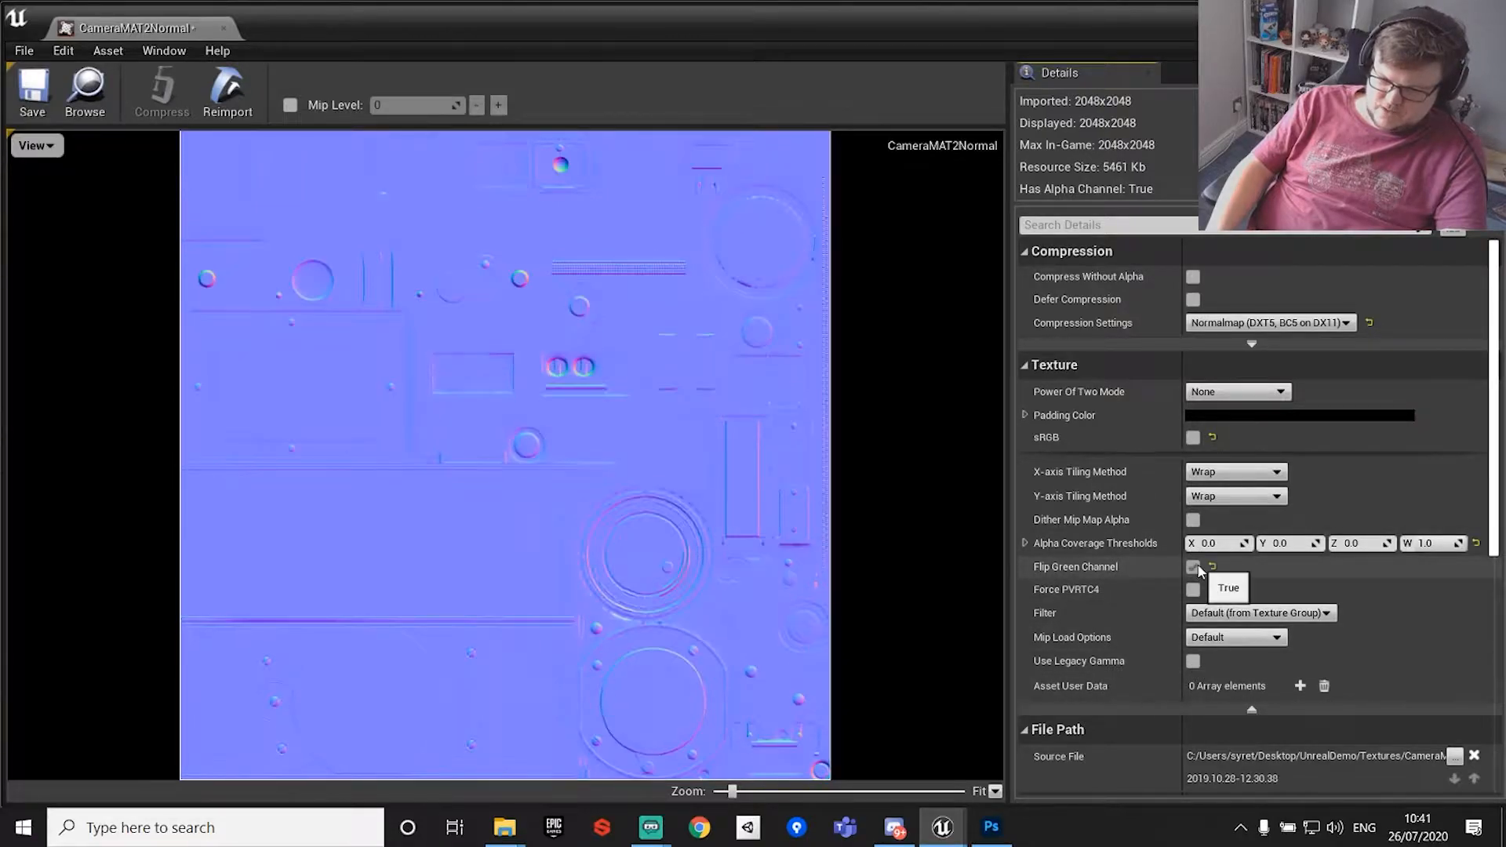
{"action": "left_click", "coordinate": [226, 23]}
Open CameraMAT2PSM and examine its red, green, blue and alpha channels one at a time.
{"action": "left_click", "coordinate": [182, 698]}
{"action": "double_click", "coordinate": [183, 698]}
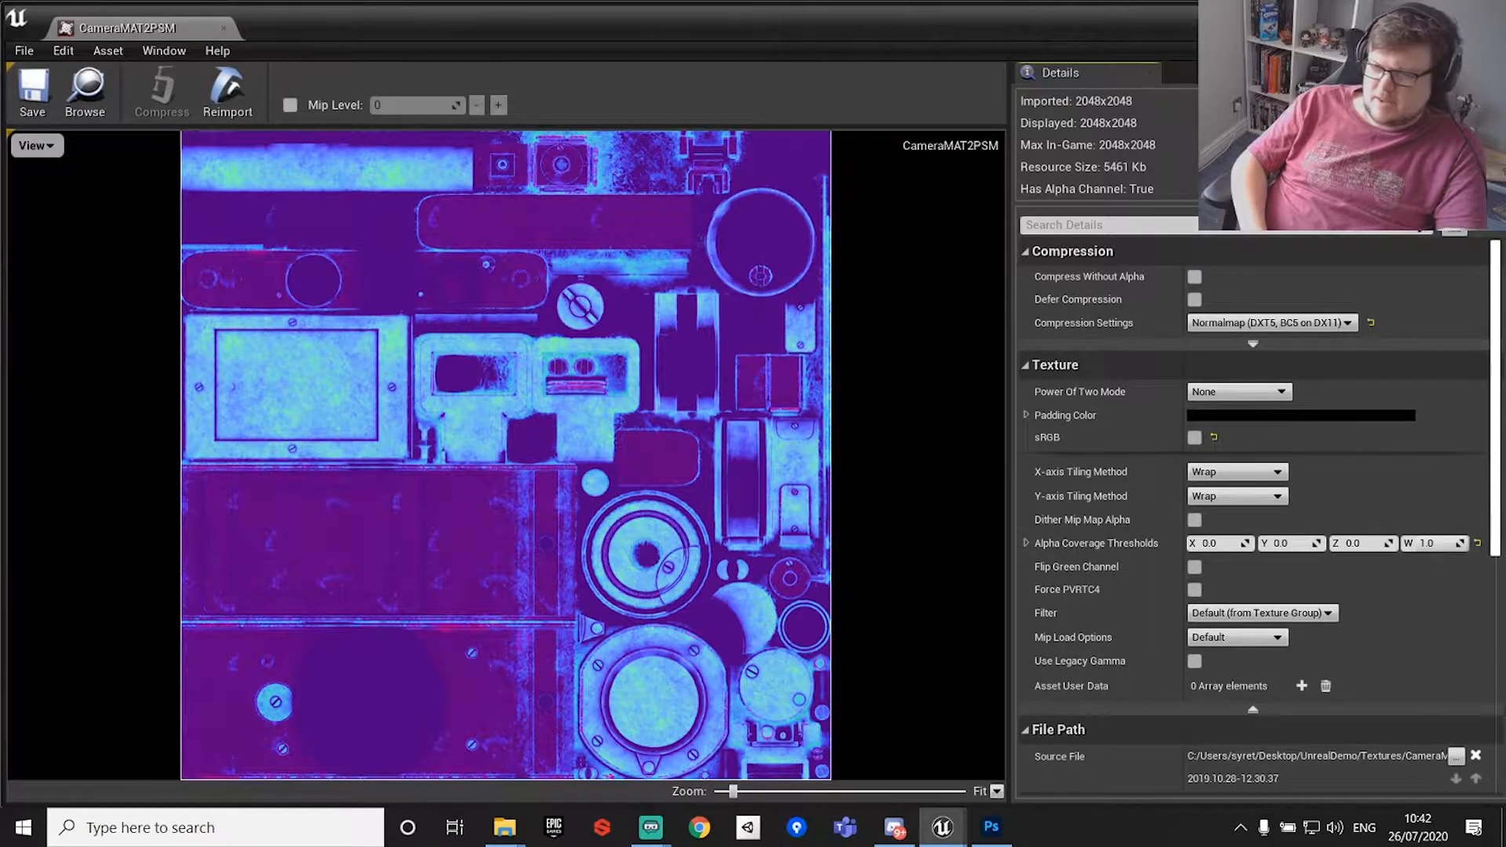
{"action": "left_click", "coordinate": [64, 154]}
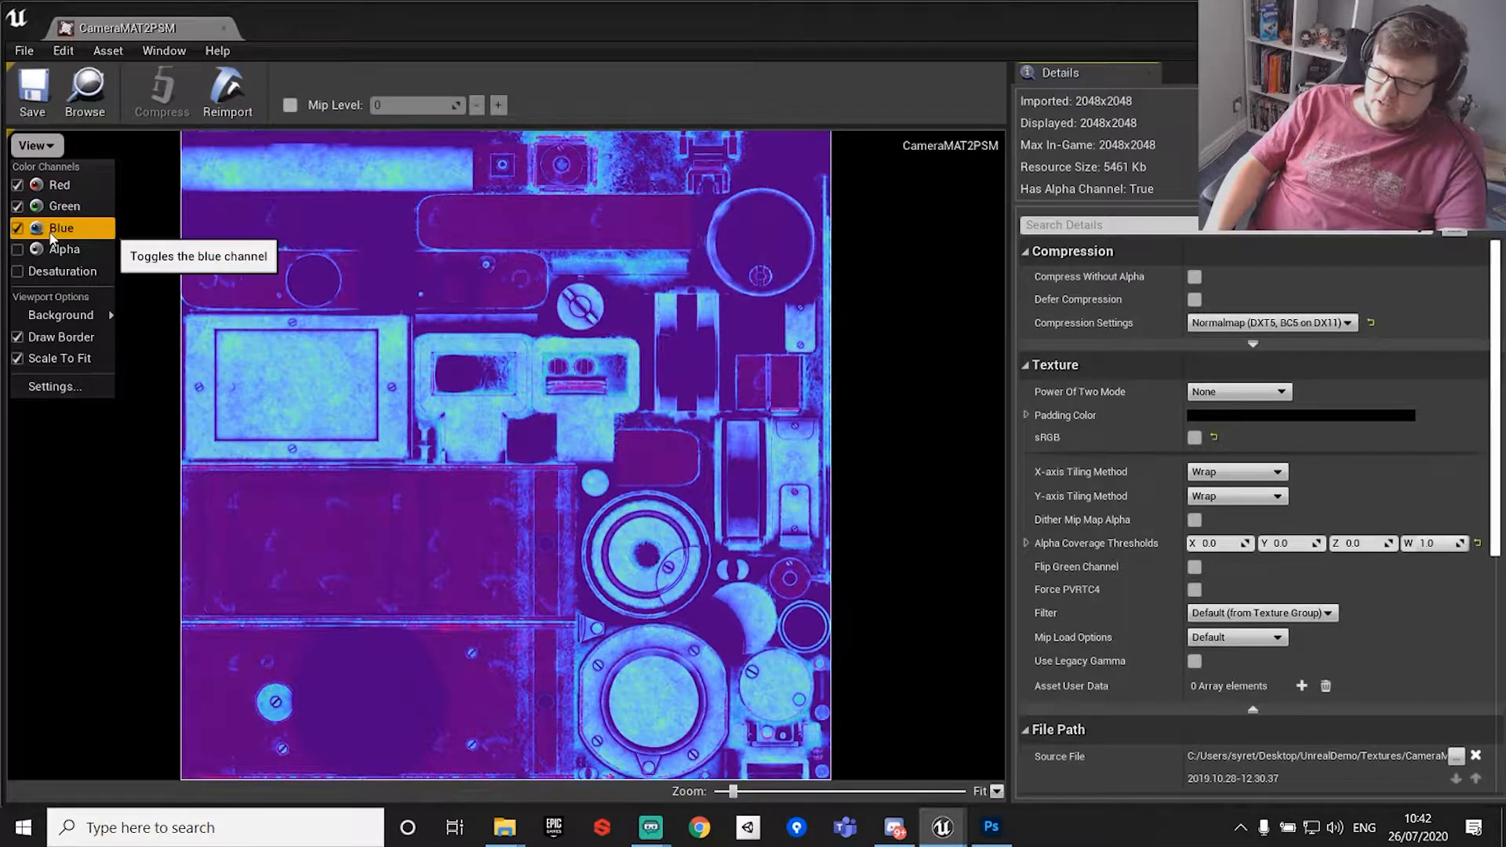
{"action": "left_click", "coordinate": [55, 206]}
{"action": "left_click", "coordinate": [57, 228]}
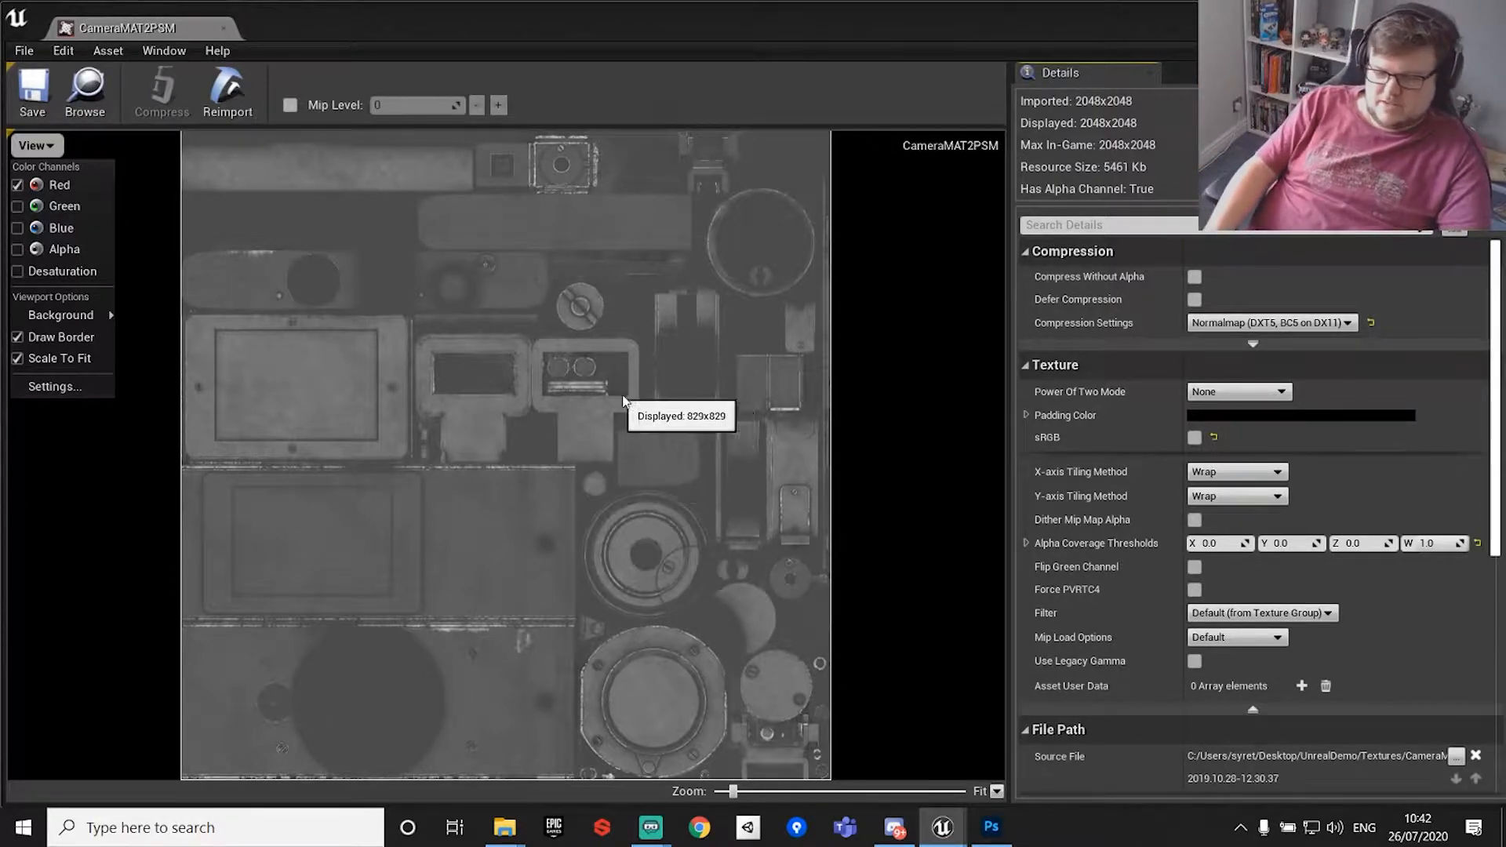
{"action": "left_click", "coordinate": [23, 207]}
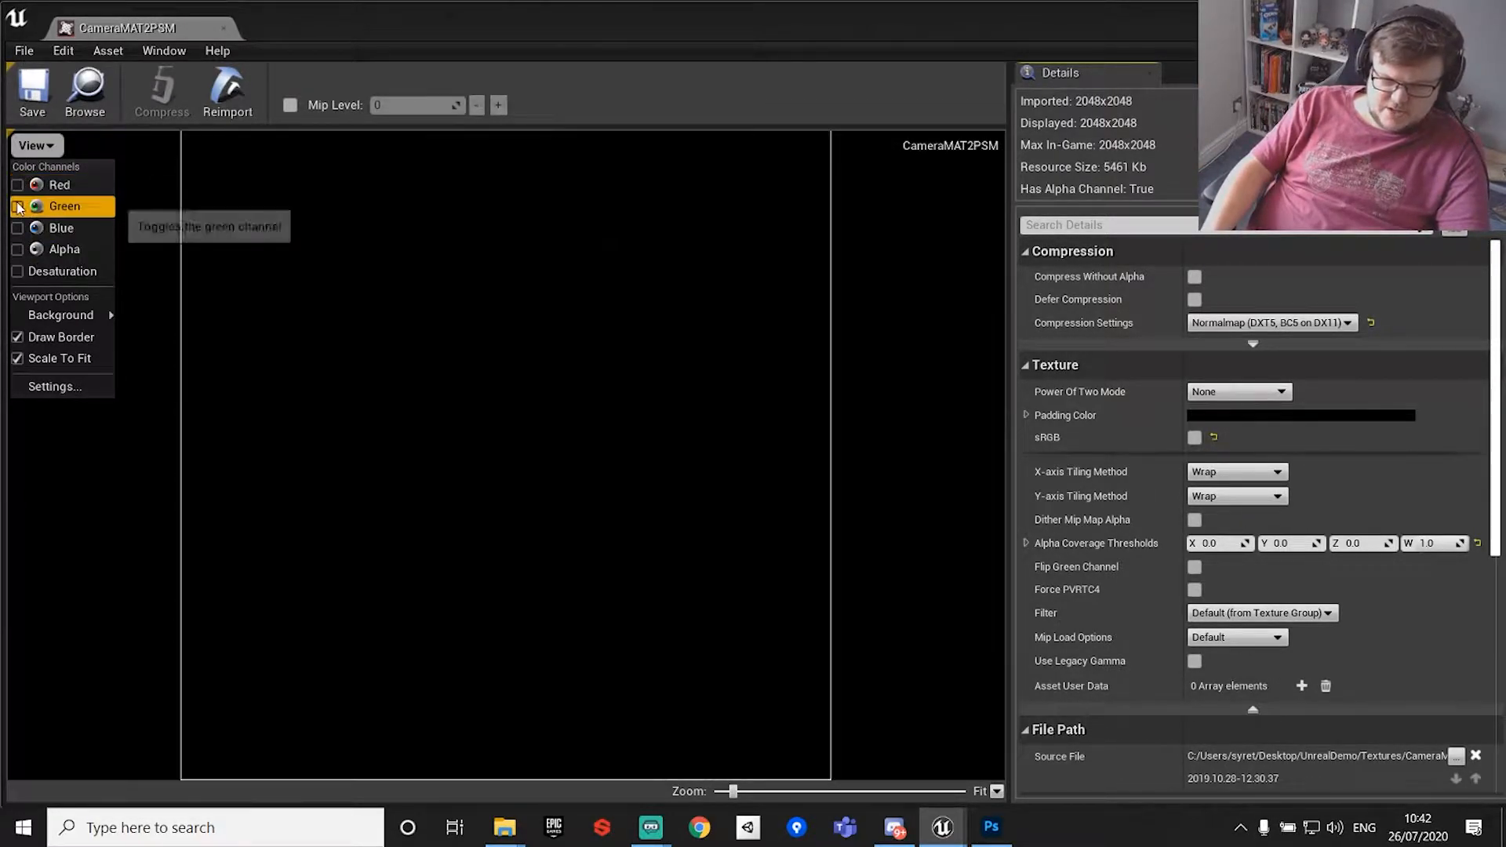
{"action": "left_click", "coordinate": [17, 228]}
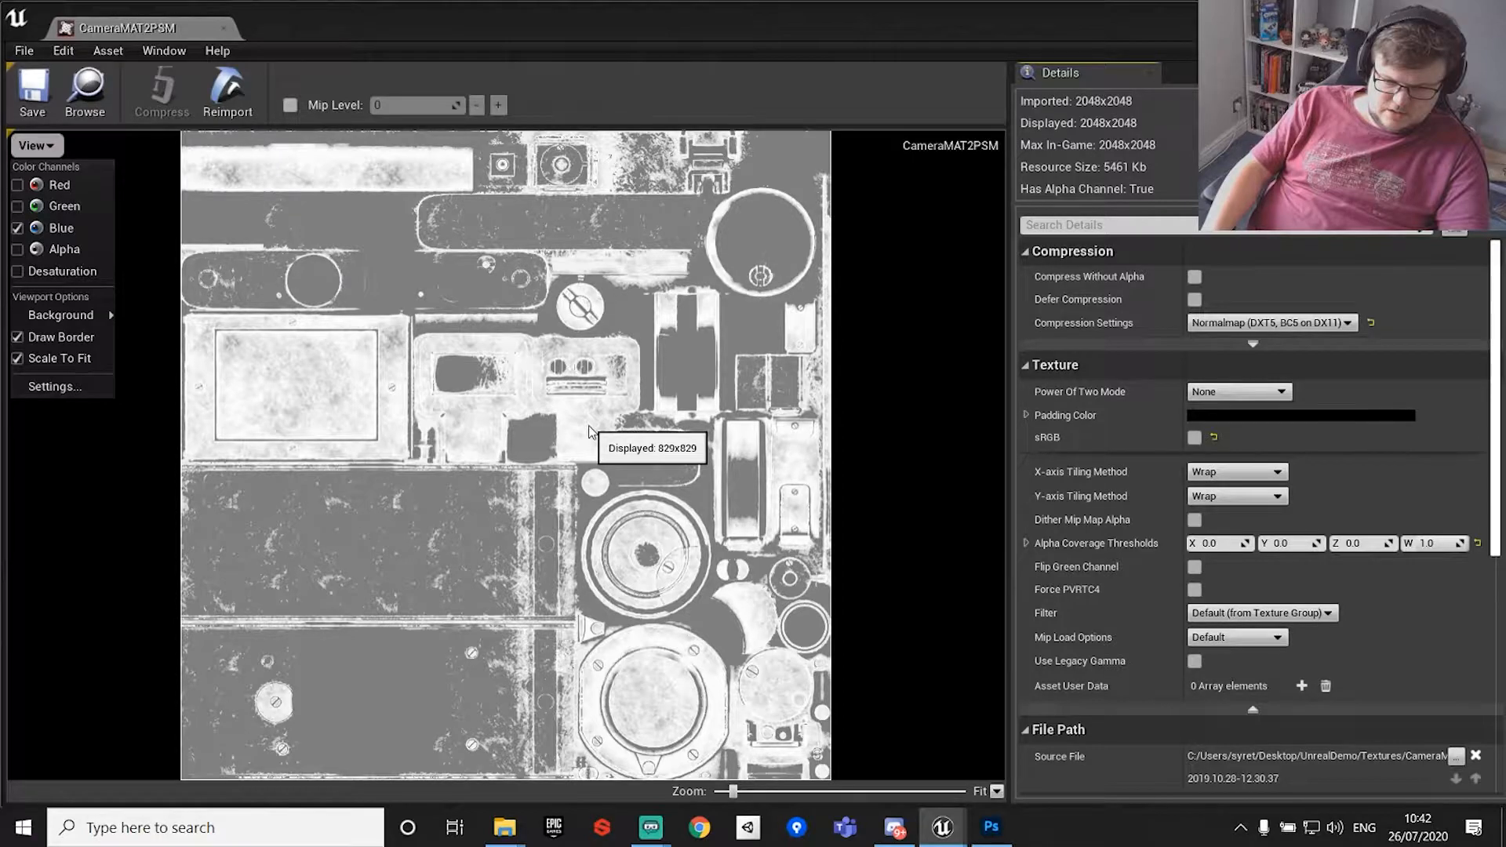
{"action": "left_click", "coordinate": [16, 228]}
{"action": "left_click", "coordinate": [16, 251]}
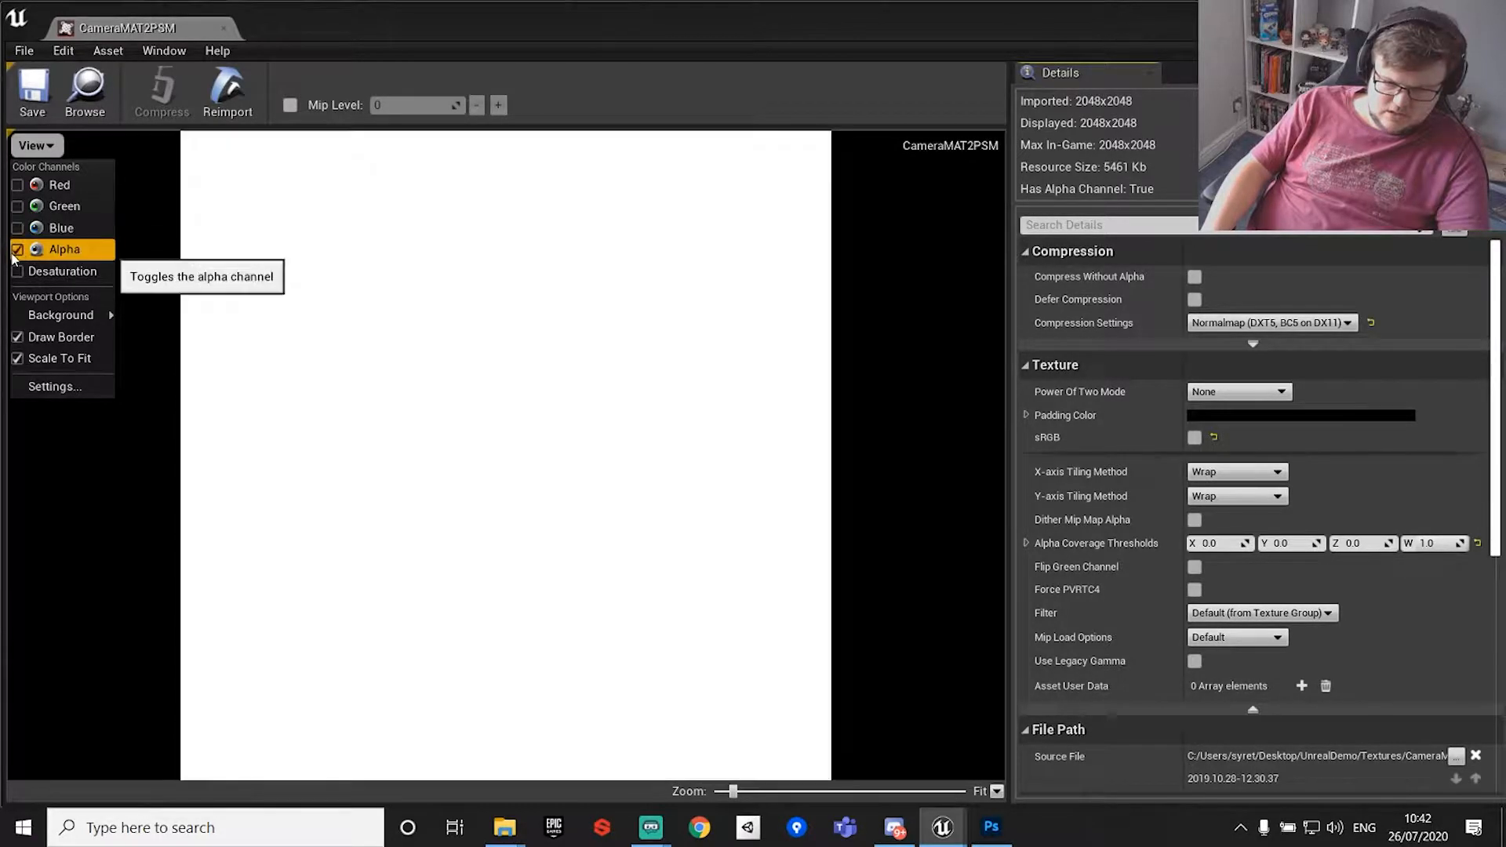
{"action": "left_click", "coordinate": [17, 250]}
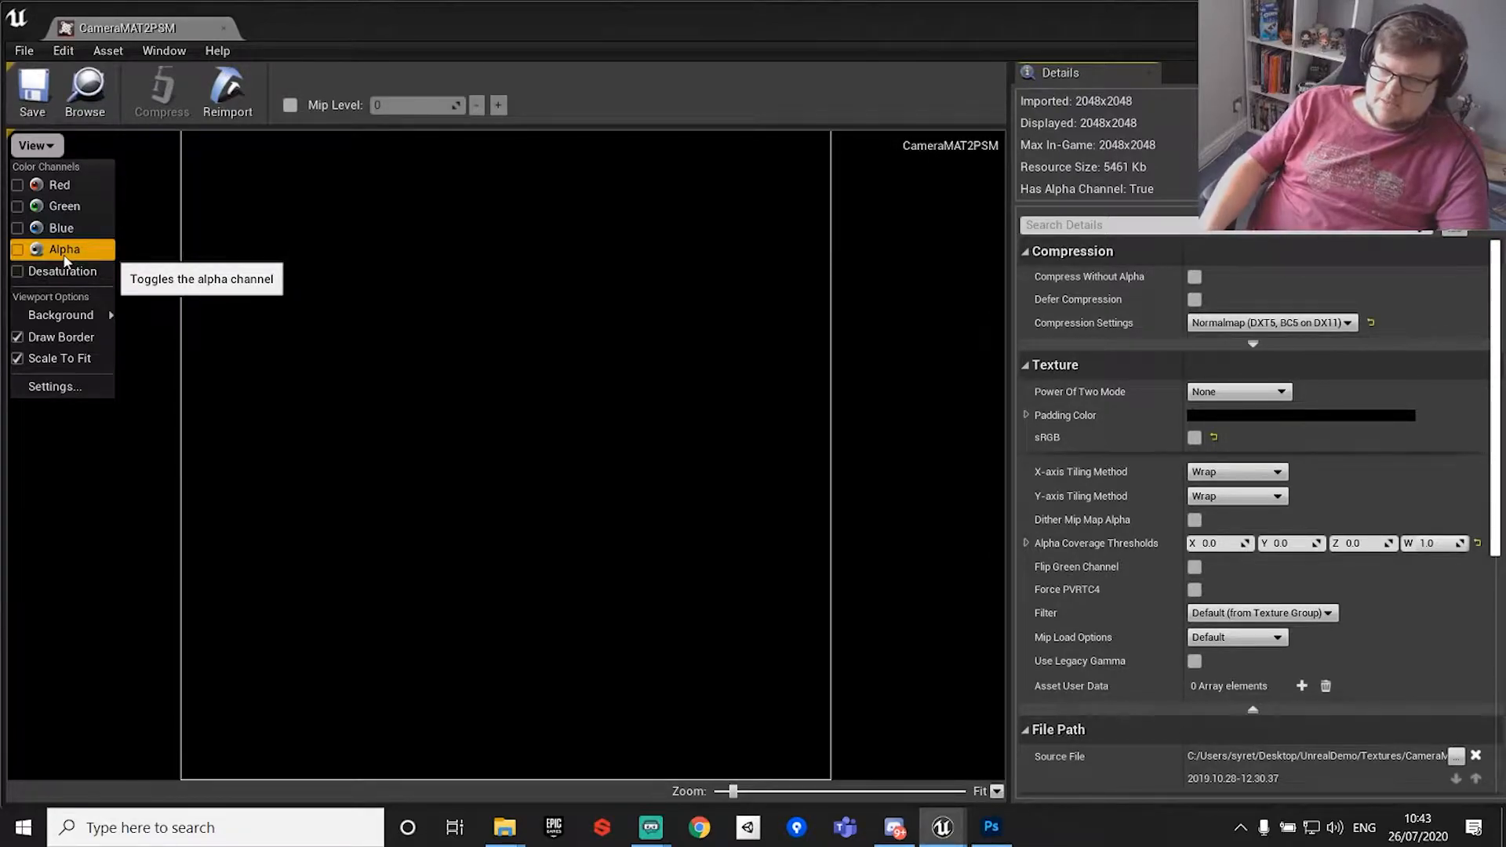
Turn the red, green and blue channels back on in the CameraMAT2PSM preview.
{"action": "left_click", "coordinate": [65, 180]}
{"action": "left_click", "coordinate": [36, 145]}
{"action": "left_click", "coordinate": [94, 201]}
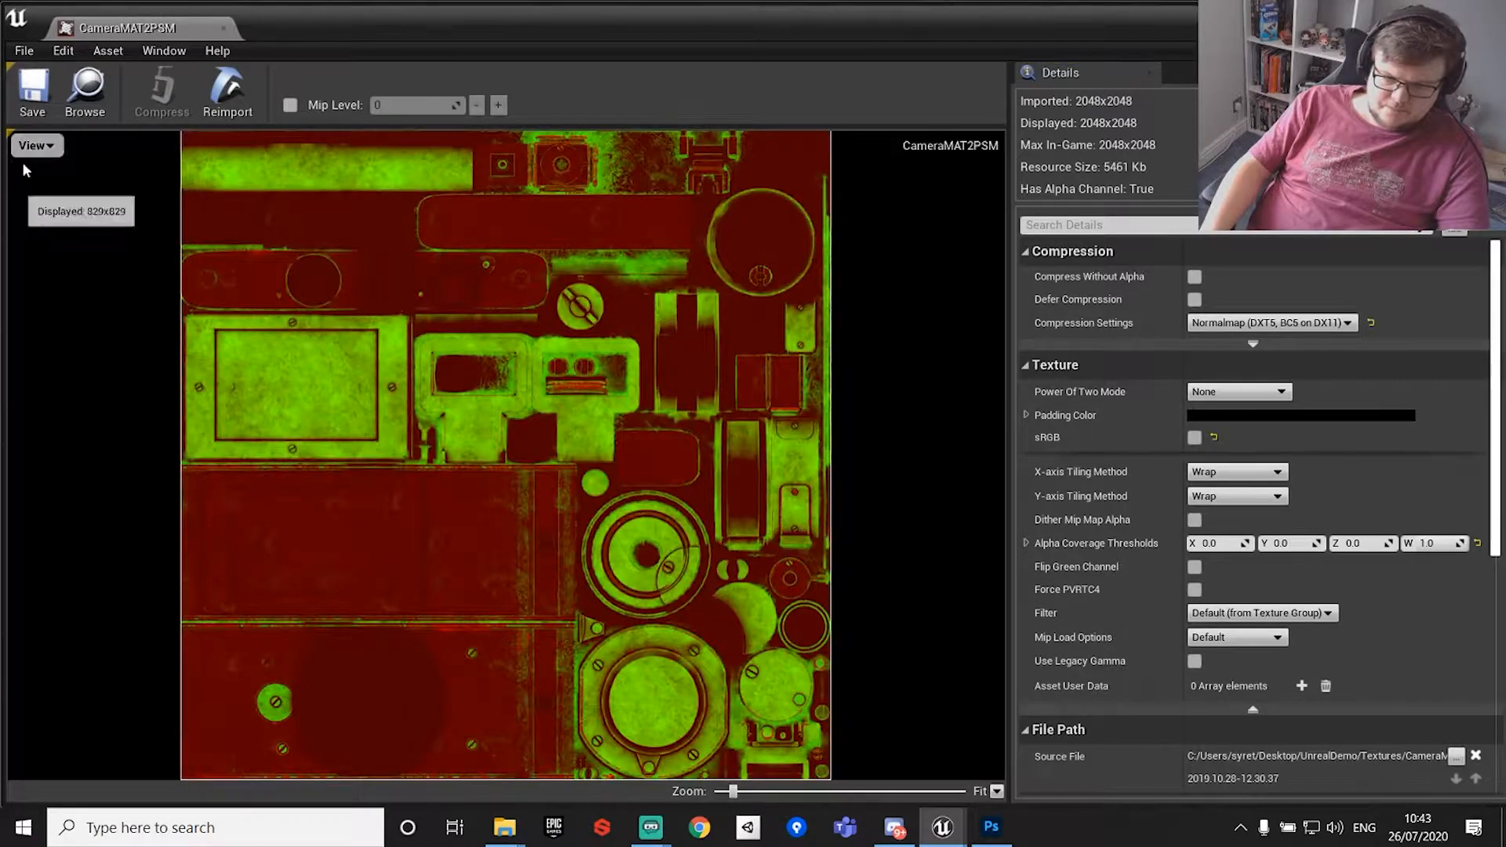
{"action": "left_click", "coordinate": [36, 145]}
{"action": "left_click", "coordinate": [48, 227]}
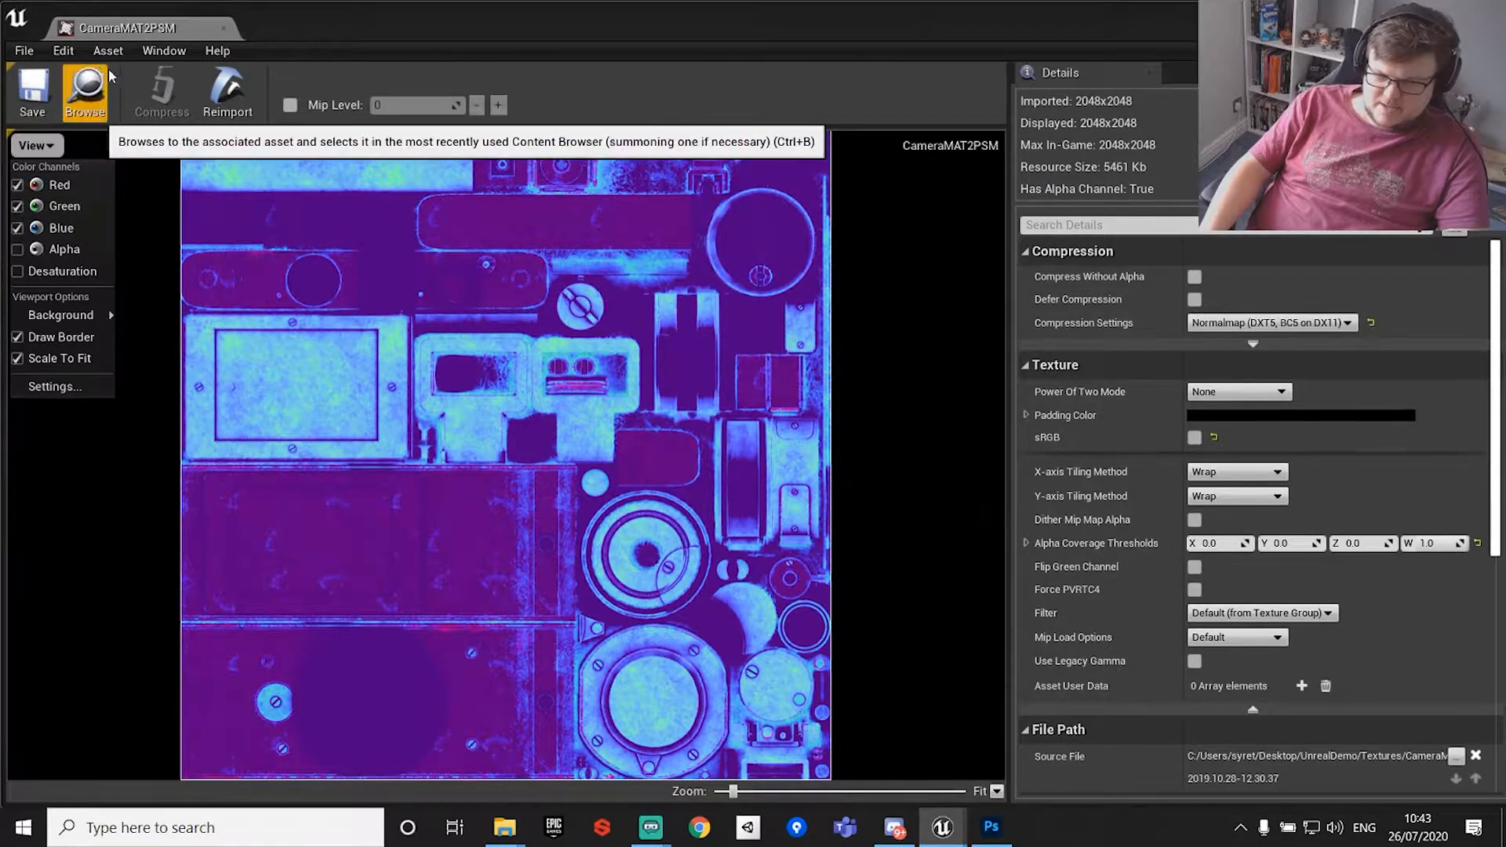
Set the compression settings of CameraMAT2PSM to Masks (no sRGB) and close the texture.
{"action": "left_click", "coordinate": [1259, 323]}
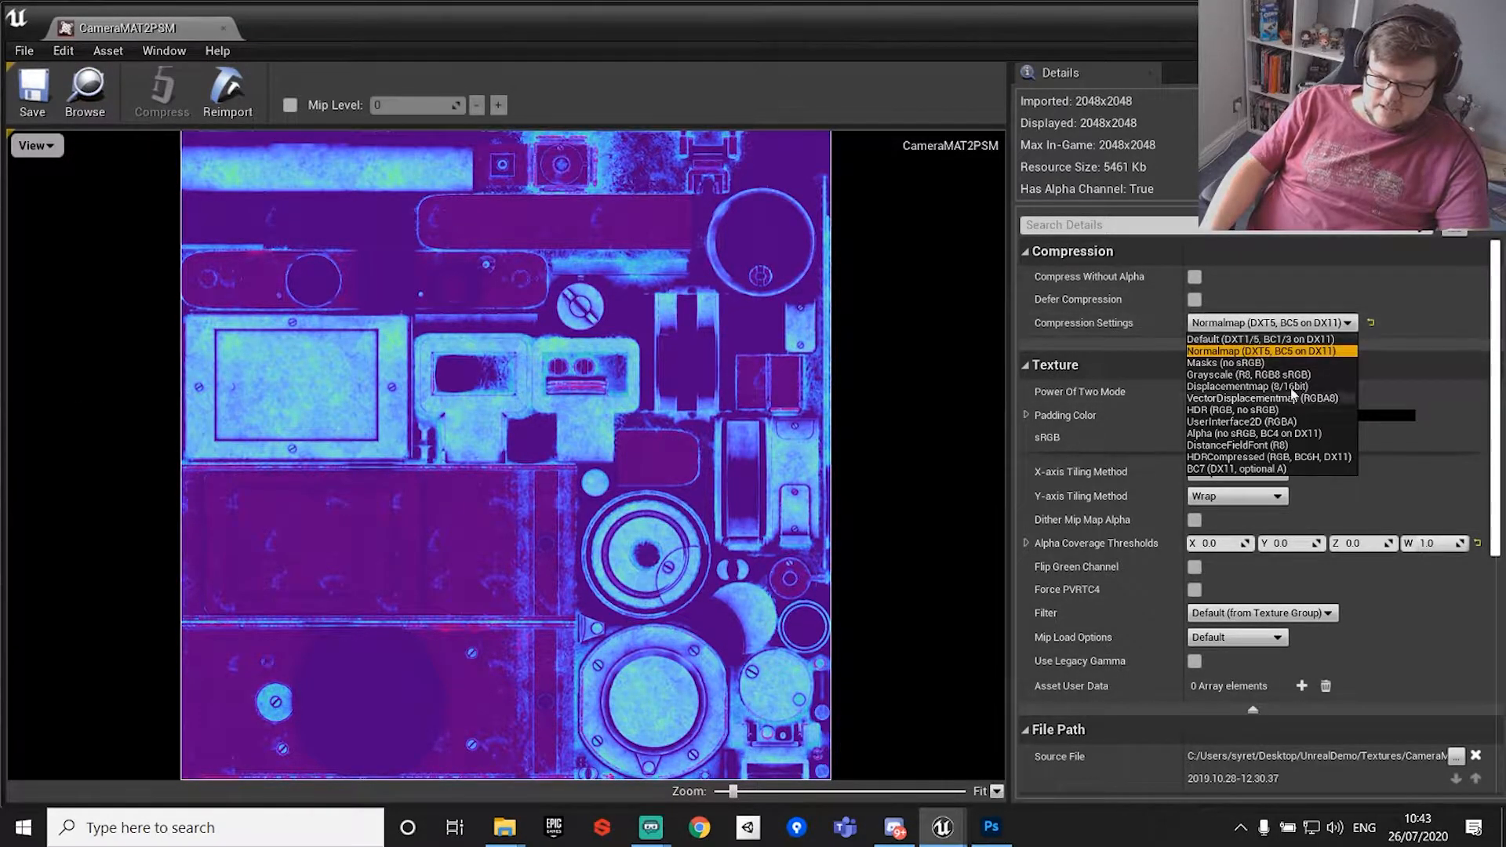
{"action": "left_click", "coordinate": [1188, 362]}
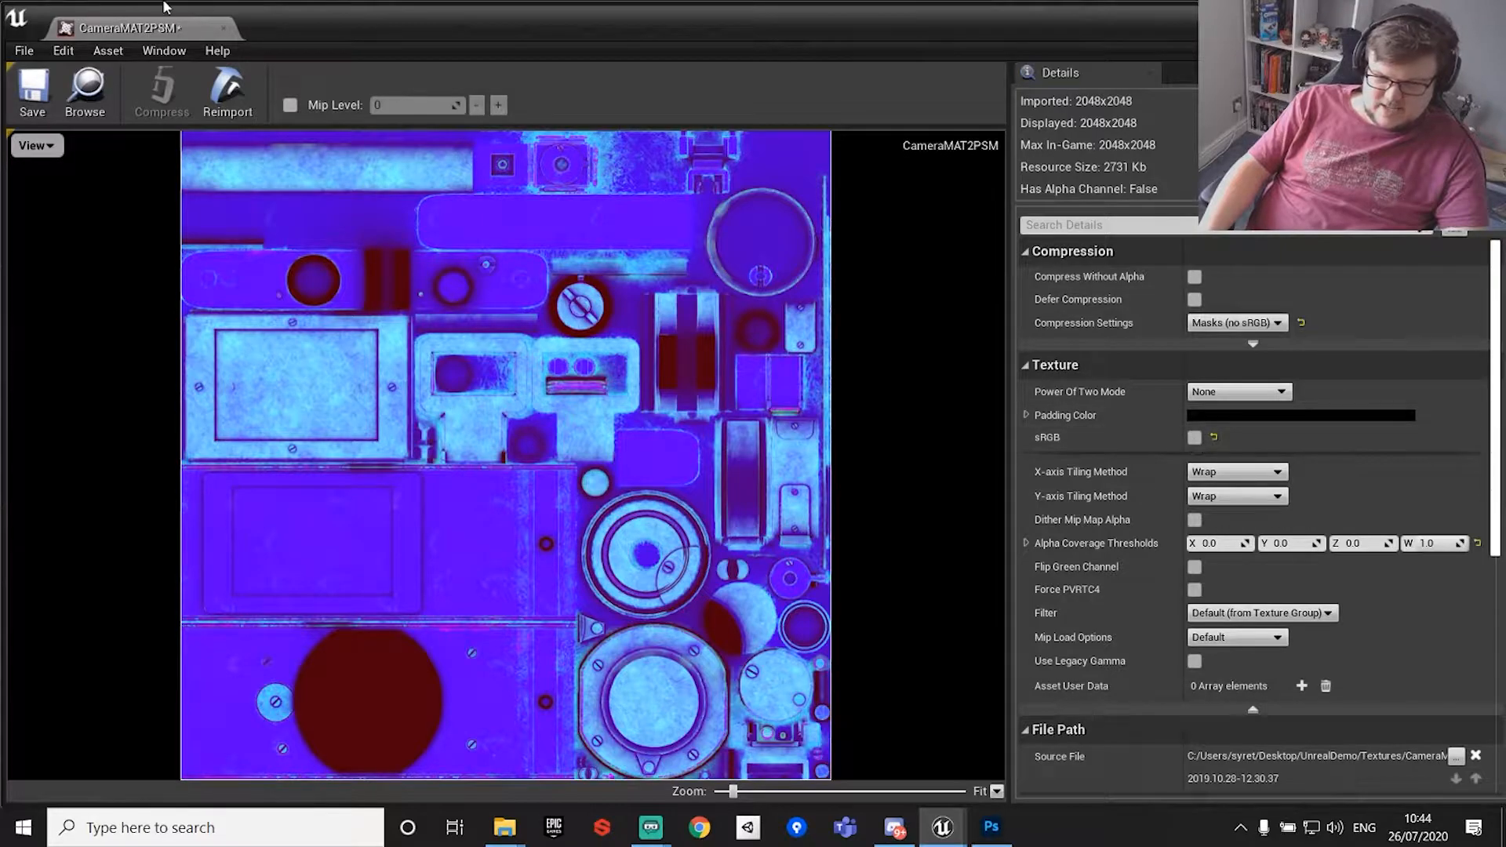
{"action": "left_click", "coordinate": [224, 28]}
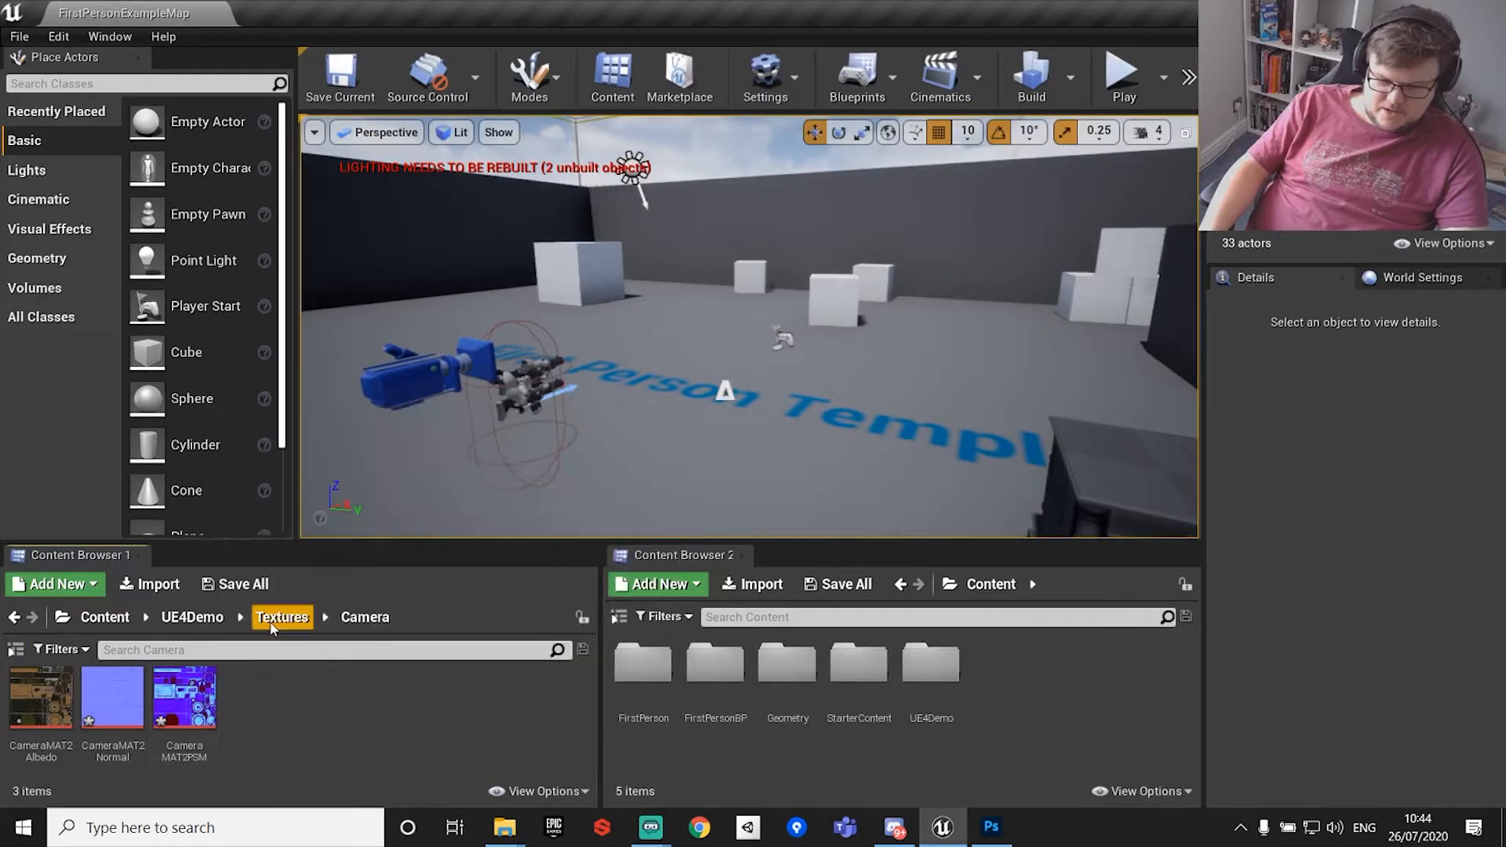
Delete the MastersProp material from the UE4Demo Materials folder.
{"action": "left_click", "coordinate": [280, 618]}
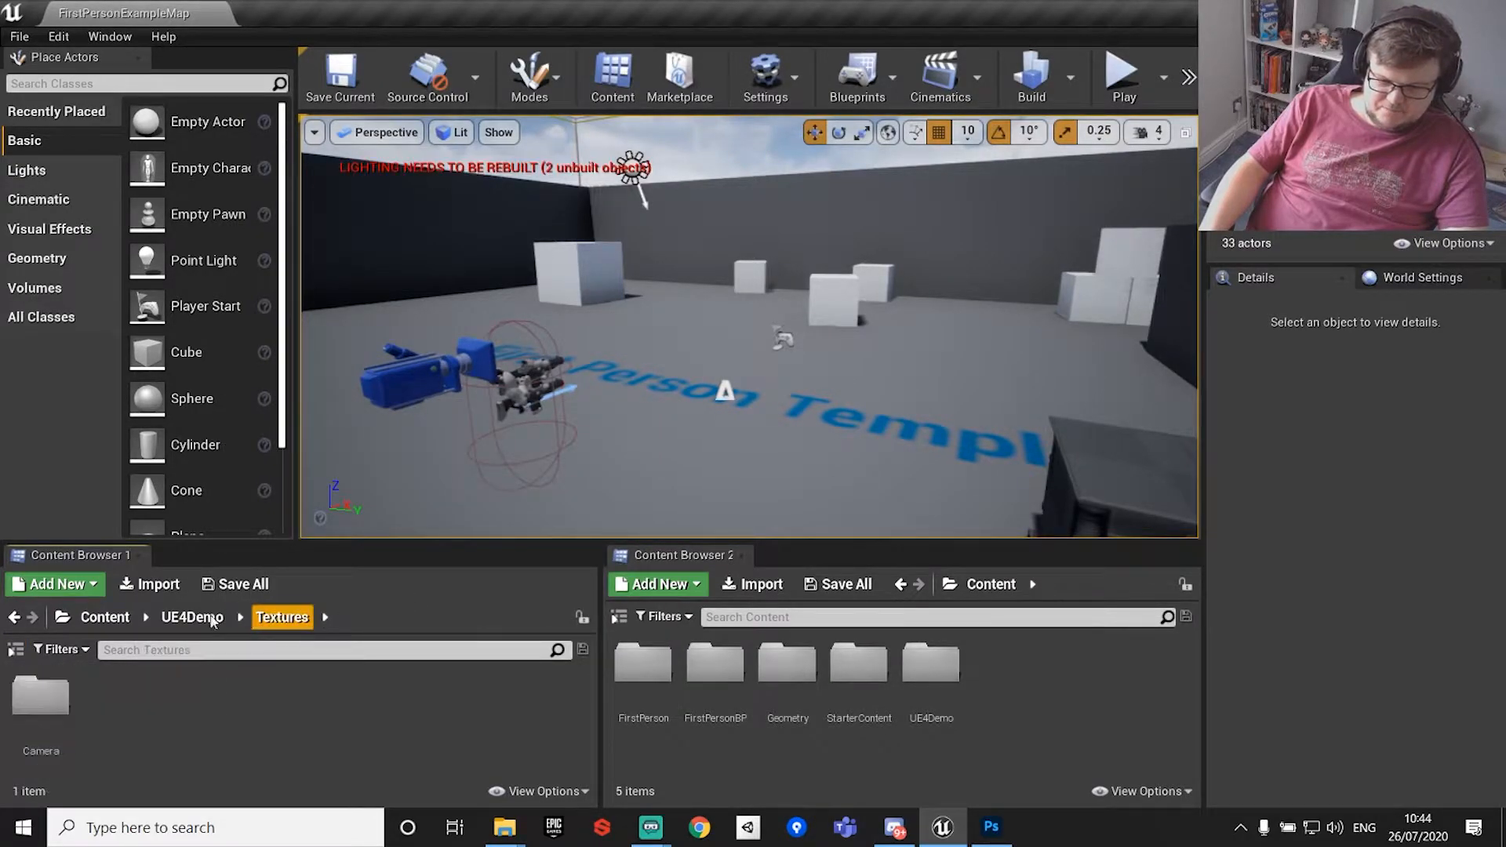
{"action": "left_click", "coordinate": [192, 618]}
{"action": "left_click", "coordinate": [113, 679]}
{"action": "double_click", "coordinate": [112, 679]}
{"action": "left_click", "coordinate": [49, 695]}
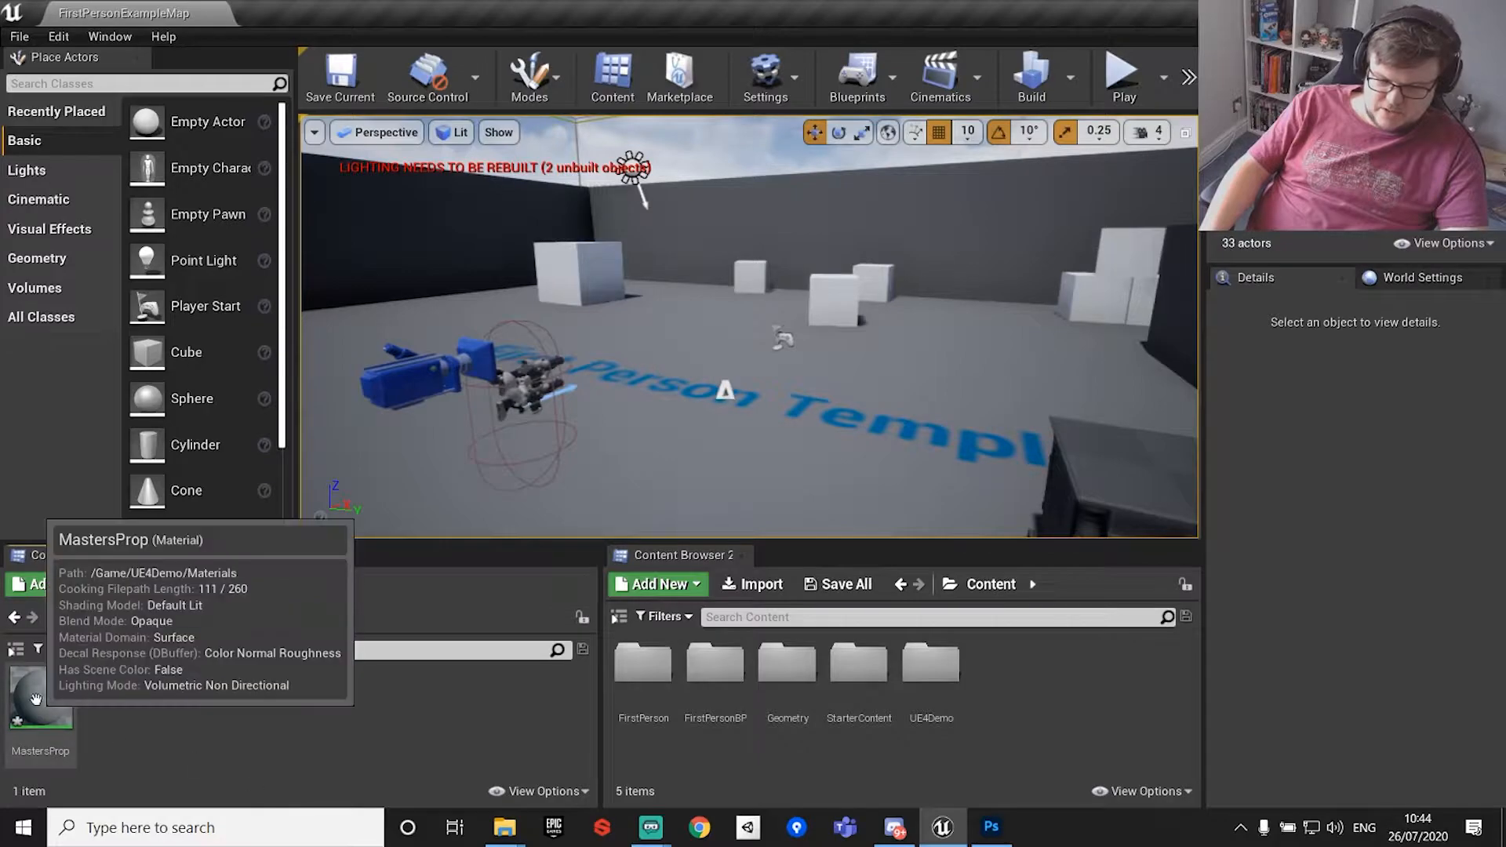
{"action": "key", "text": "Delete"}
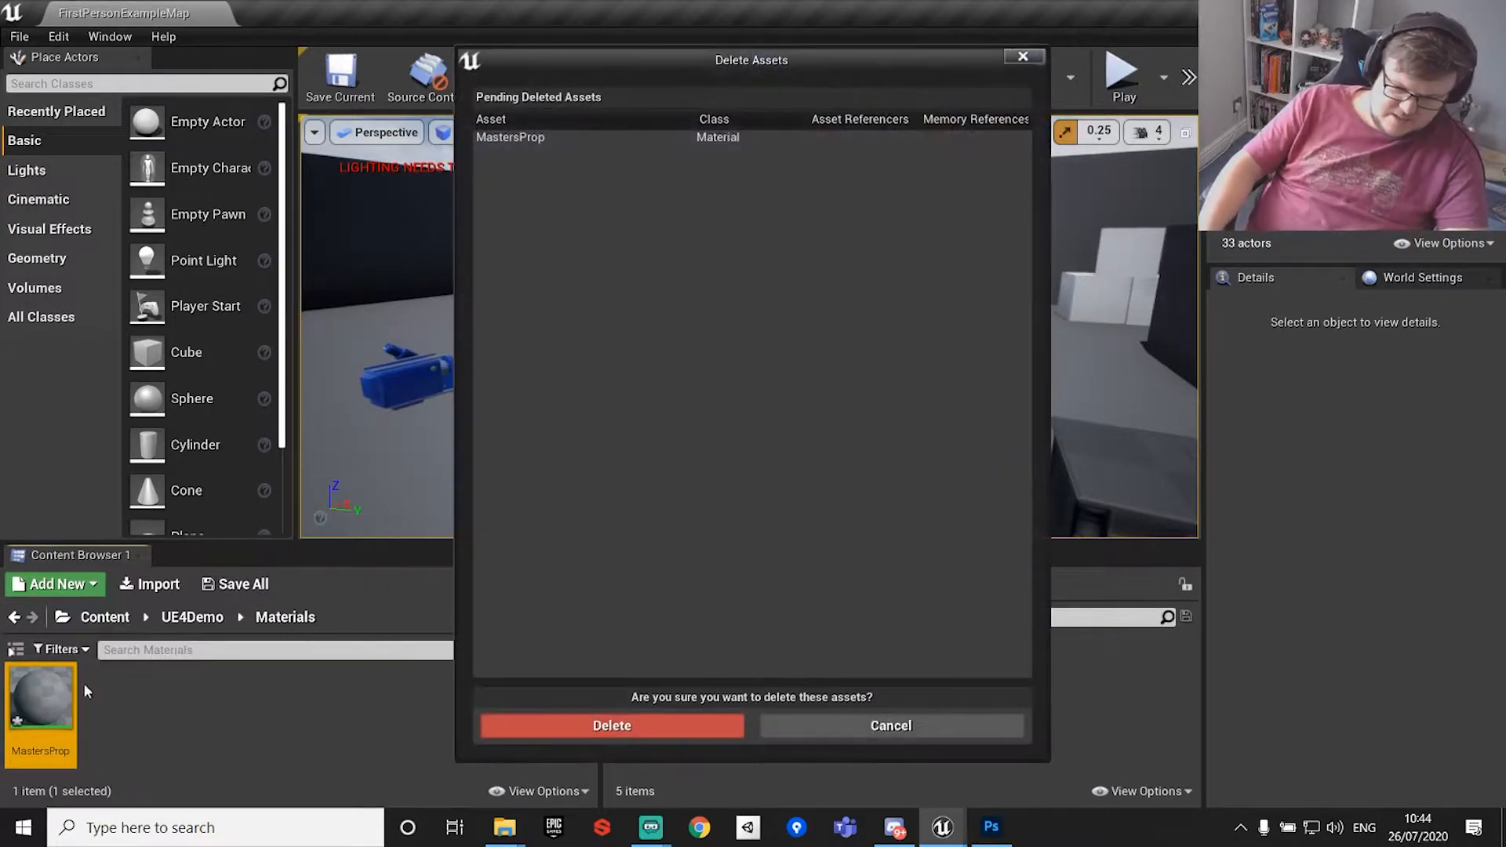
{"action": "left_click", "coordinate": [717, 725]}
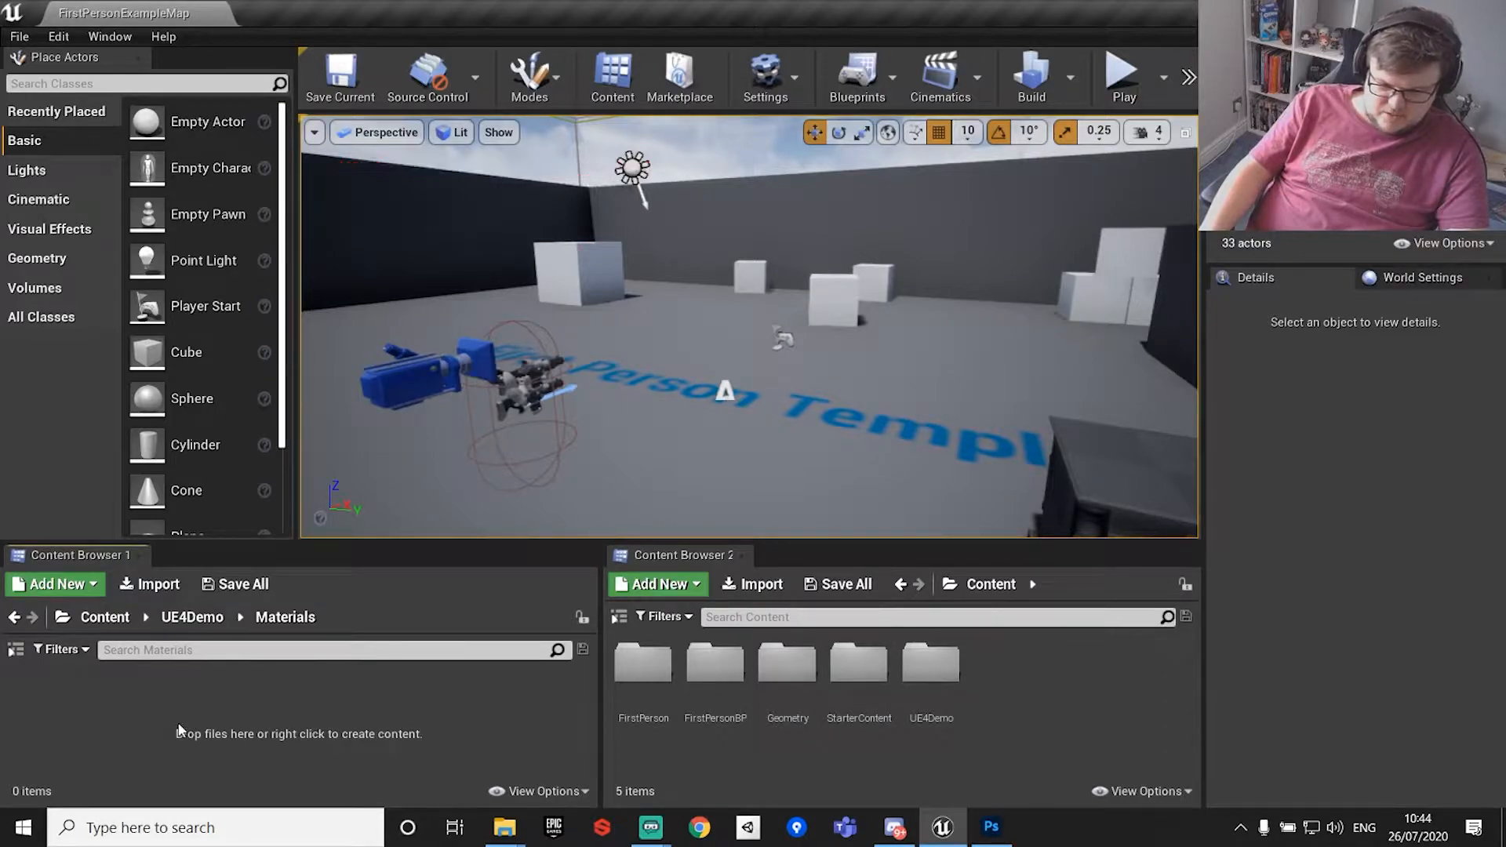
Create a new material named MasterProp in the Materials folder.
{"action": "right_click", "coordinate": [181, 691]}
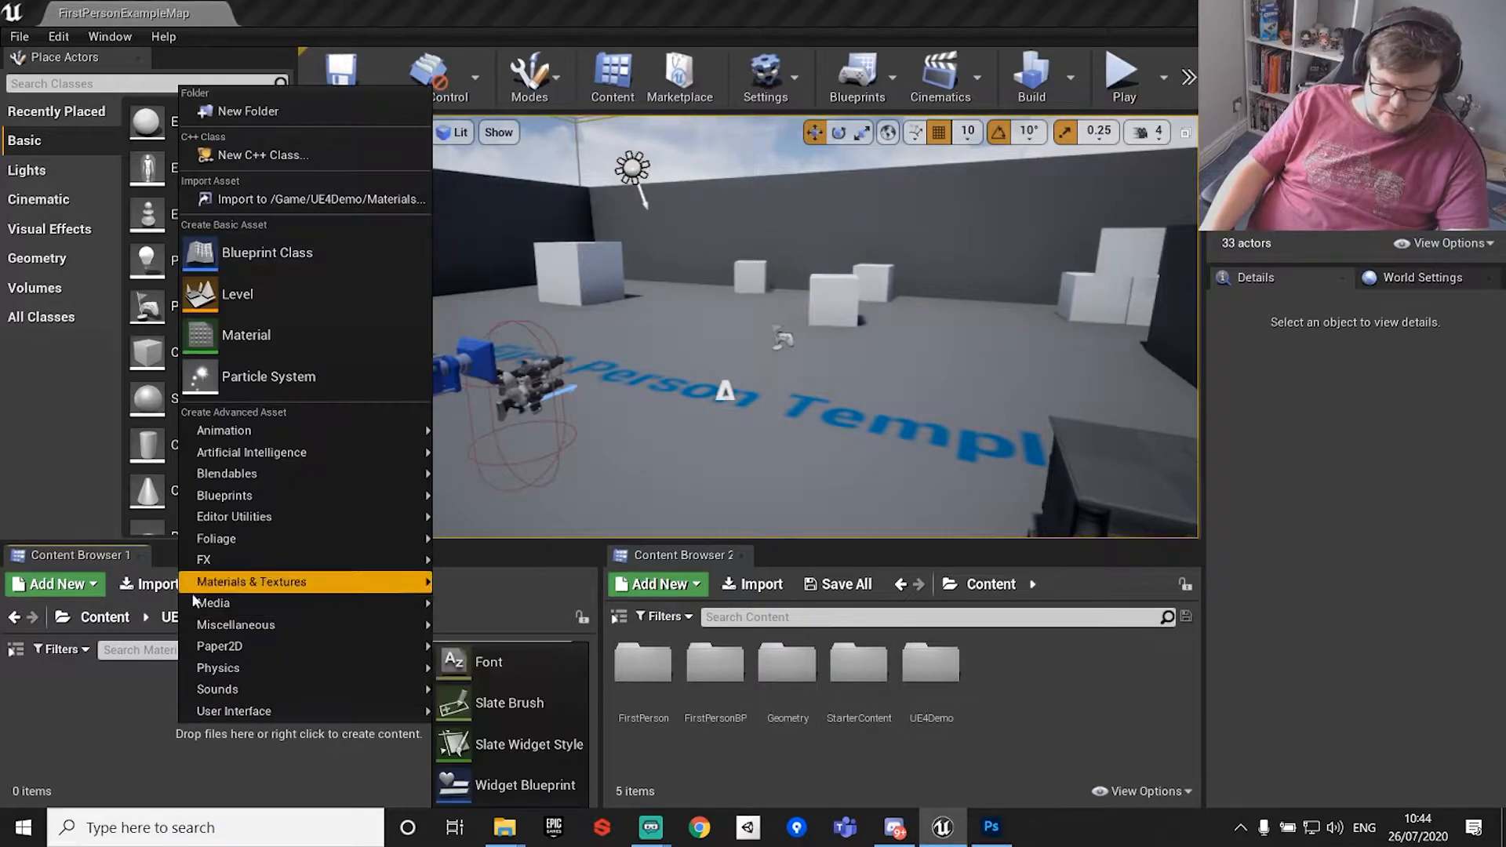
{"action": "left_click", "coordinate": [256, 337]}
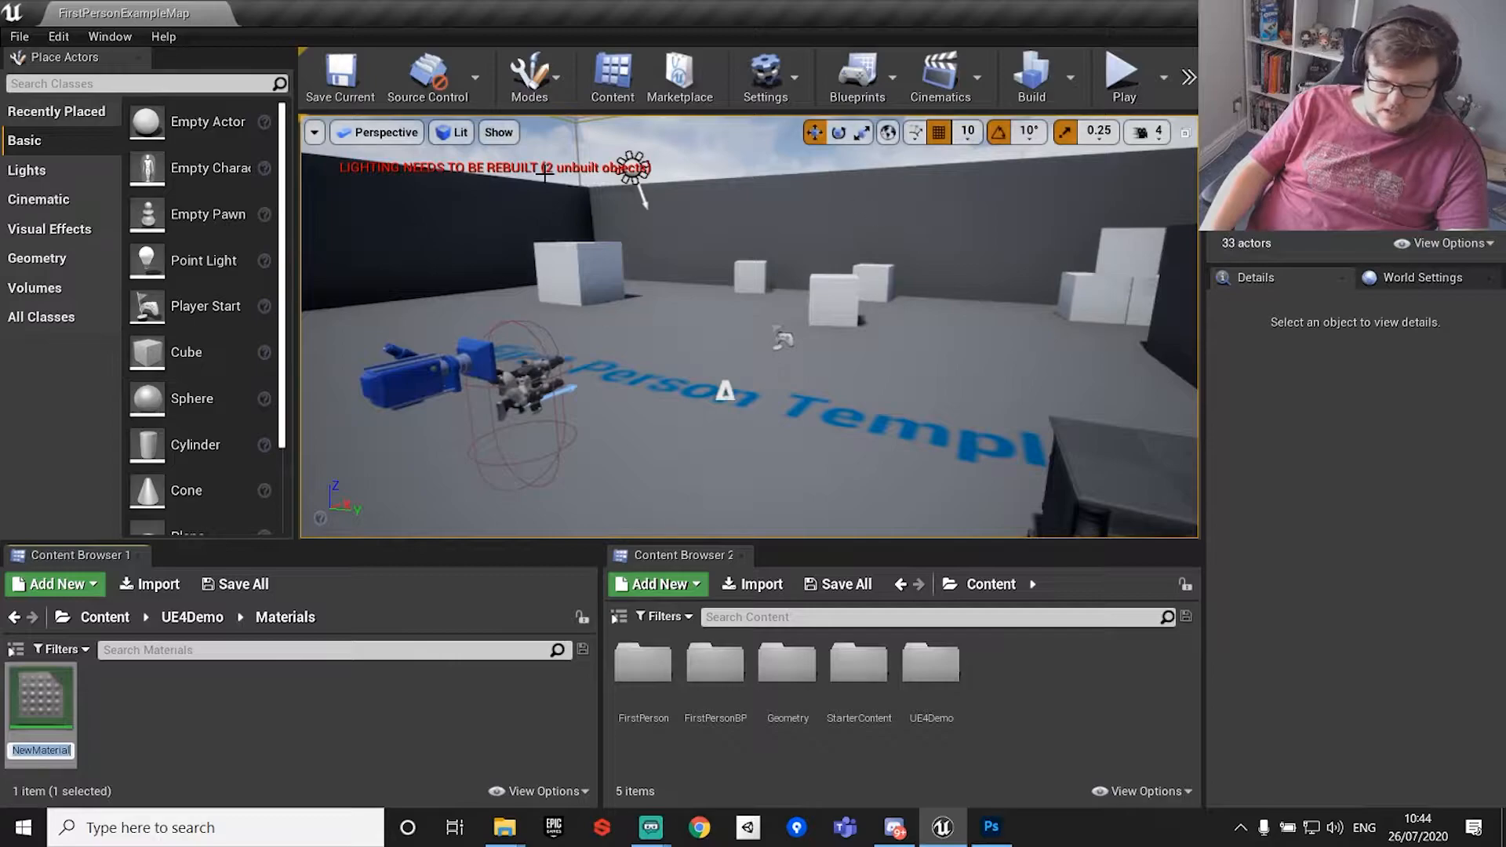
{"action": "type", "text": "Mas"}
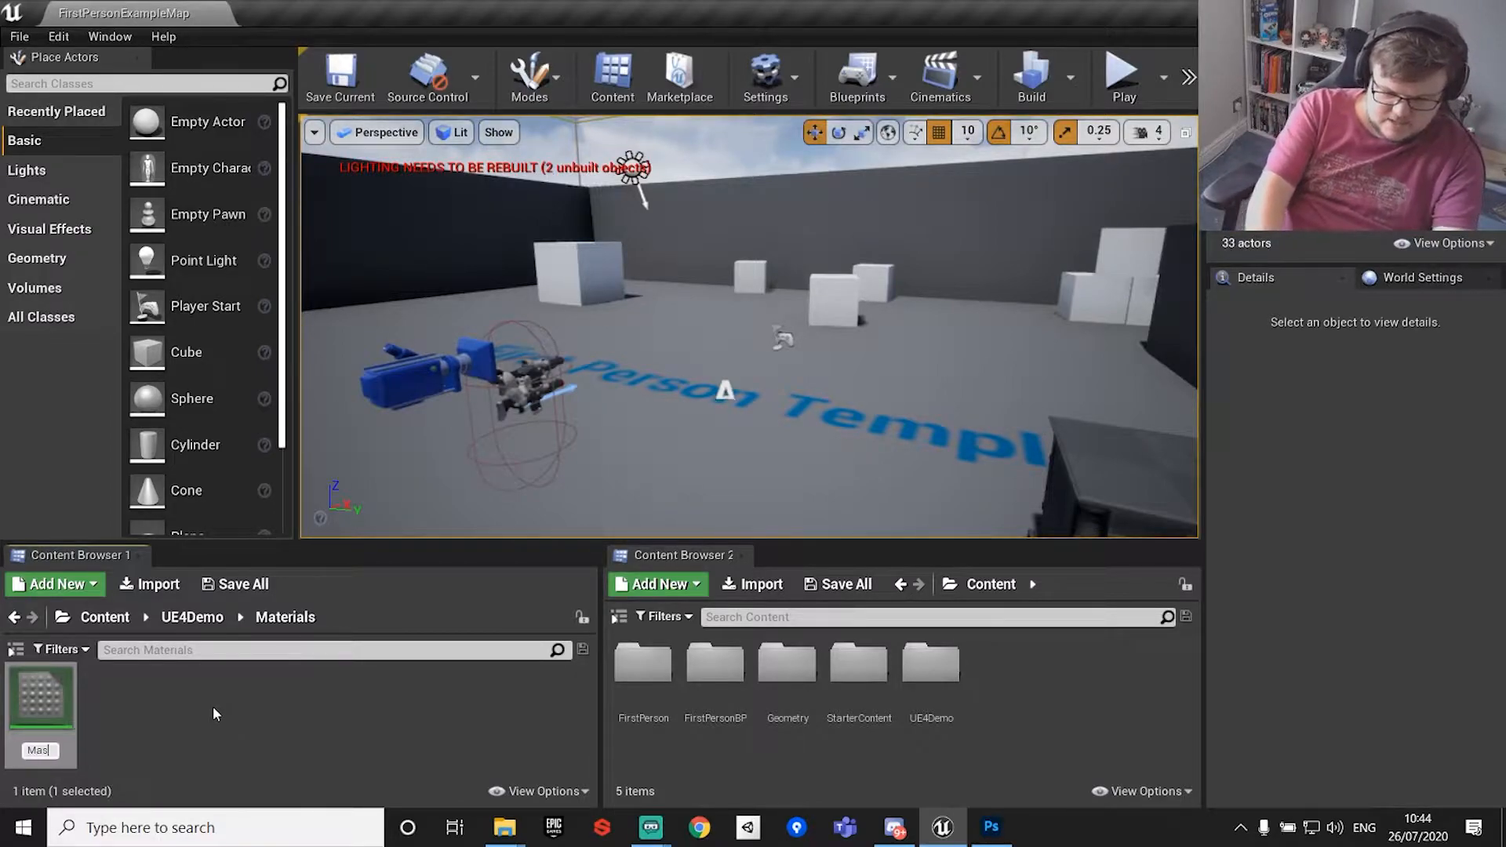
{"action": "type", "text": "ter"}
{"action": "key", "text": "Return"}
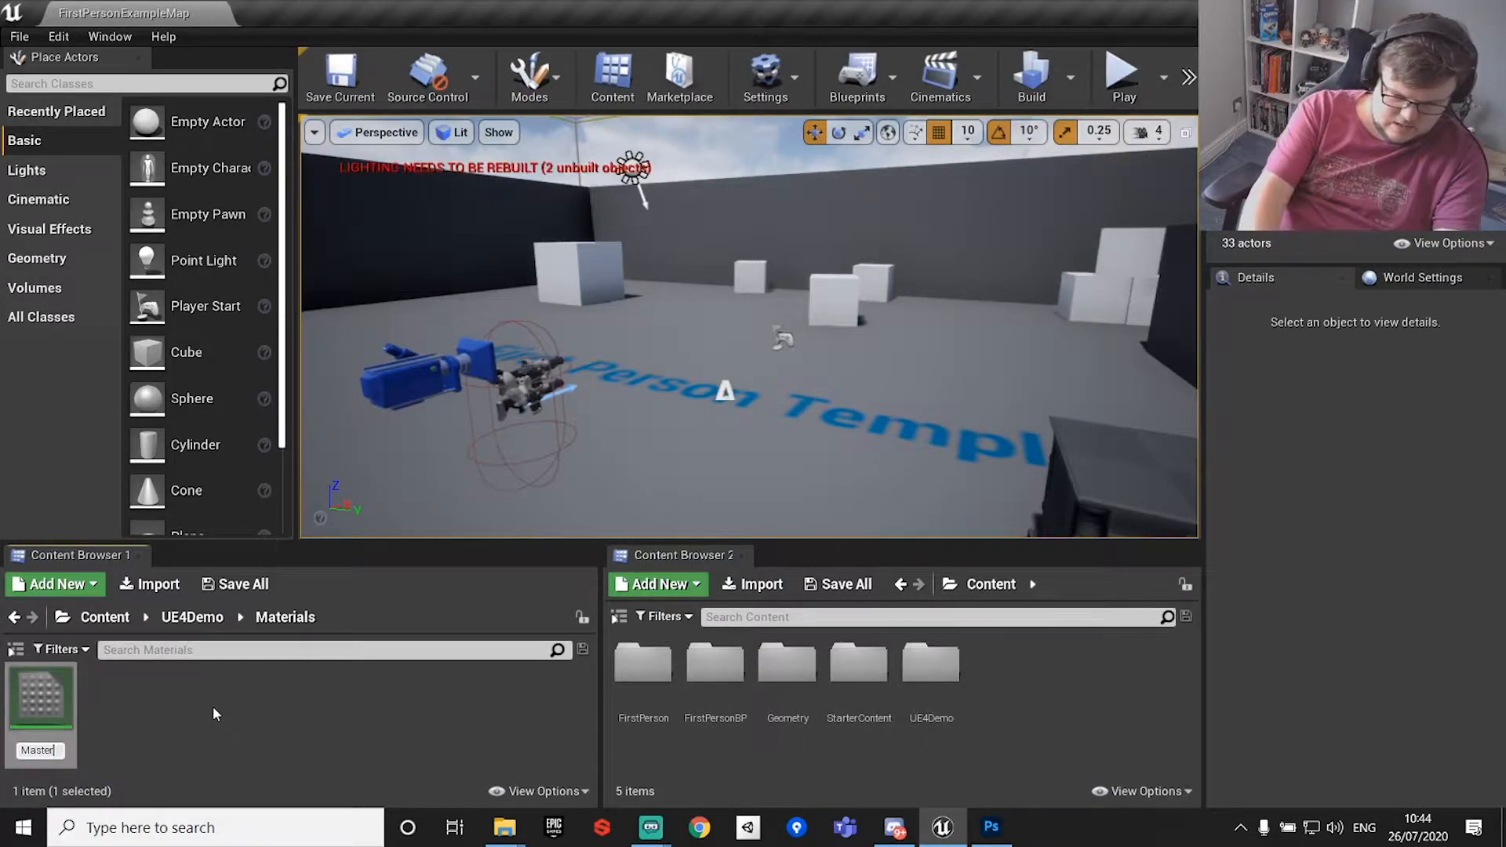
{"action": "type", "text": "Prop"}
{"action": "key", "text": "Return"}
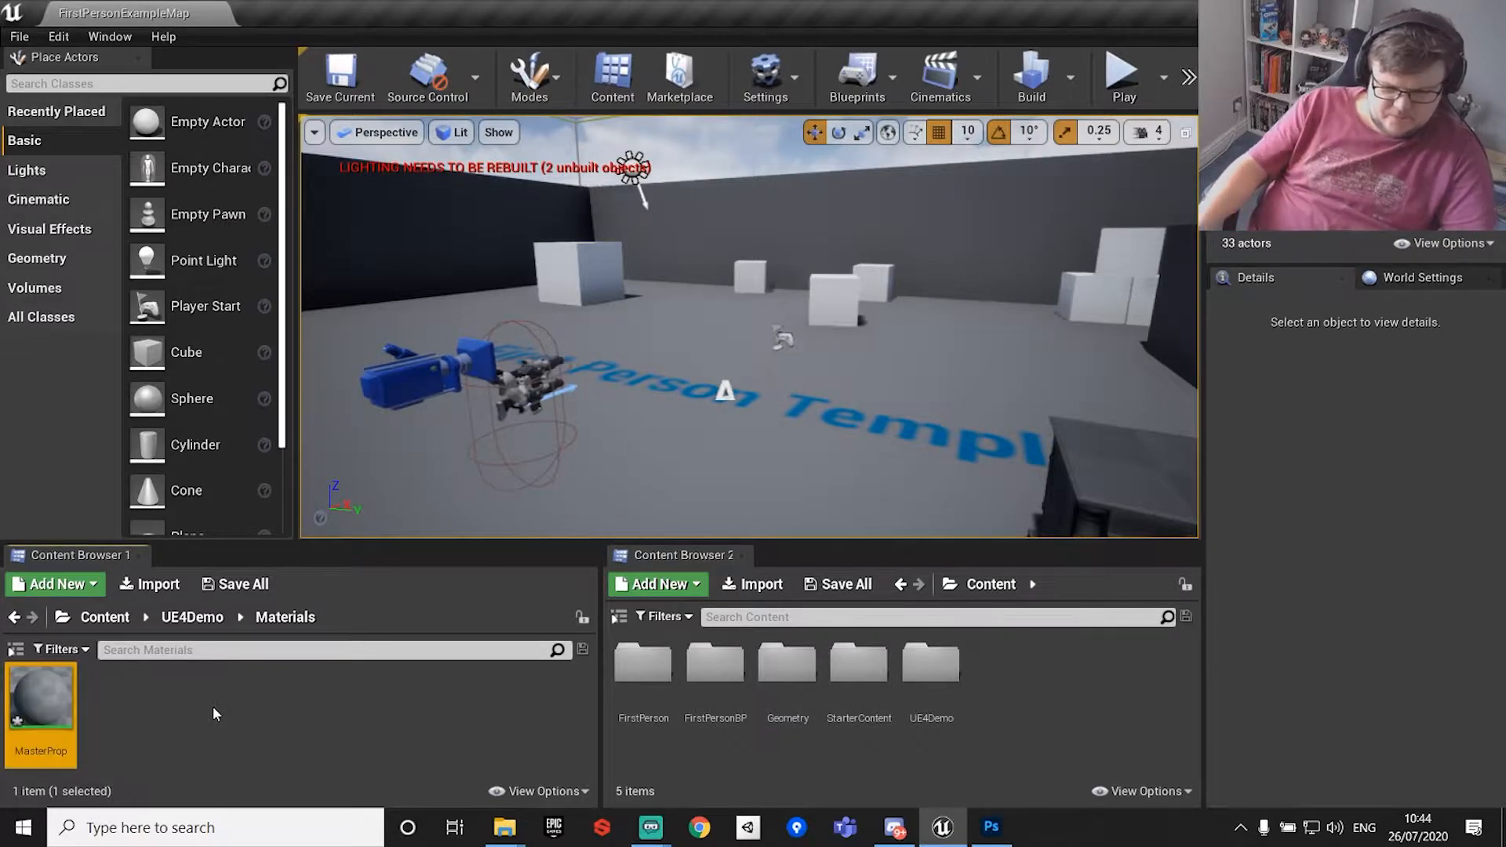
Open the MasterProp material and add the albedo, normal and PSM textures from the Camera texture folder to its graph.
{"action": "double_click", "coordinate": [41, 698]}
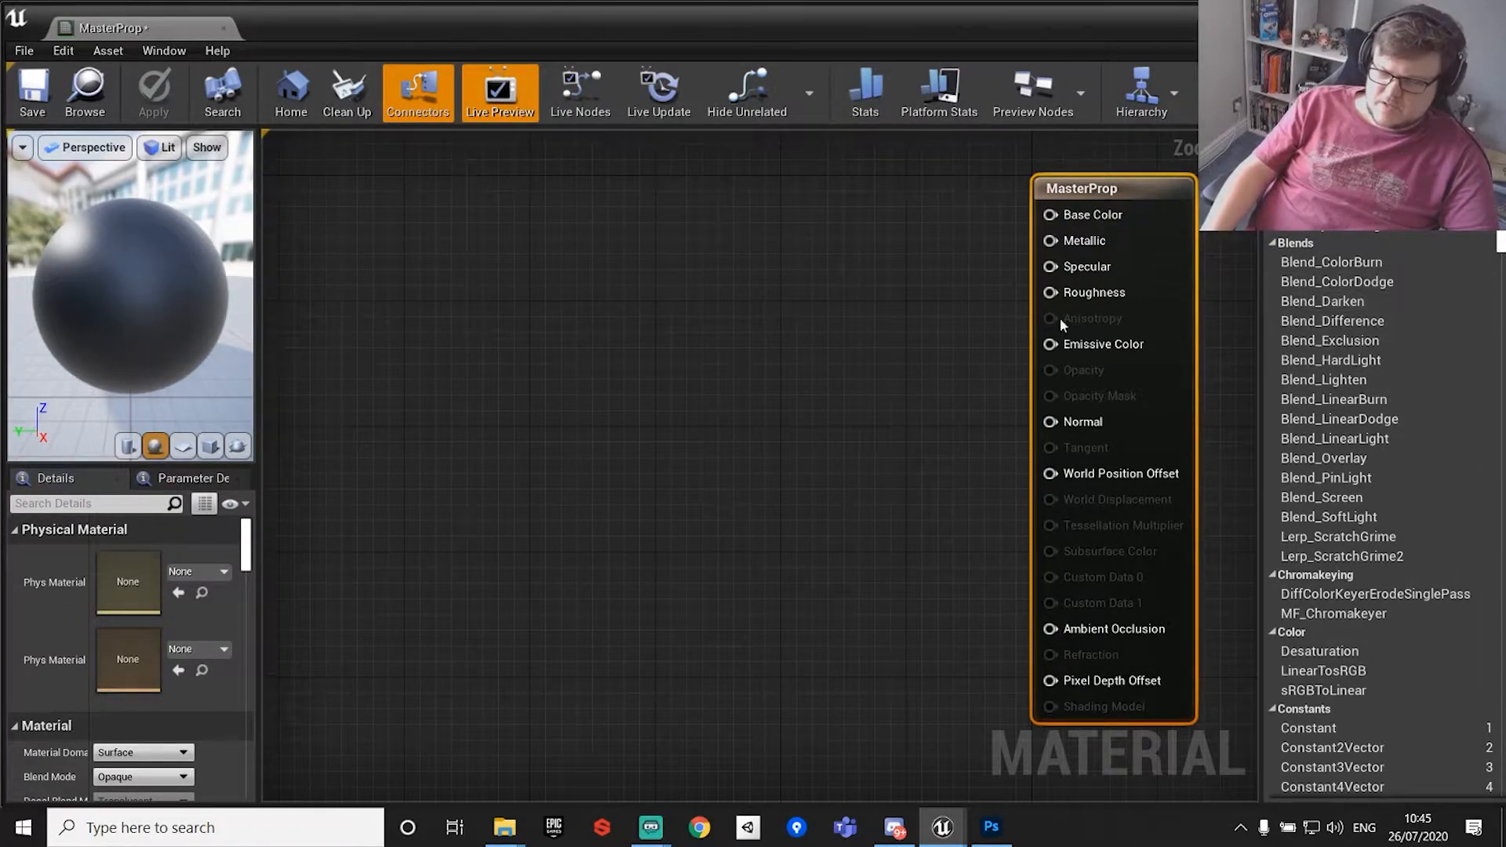
{"action": "right_click_drag", "start_coordinate": [717, 293], "coordinate": [645, 284]}
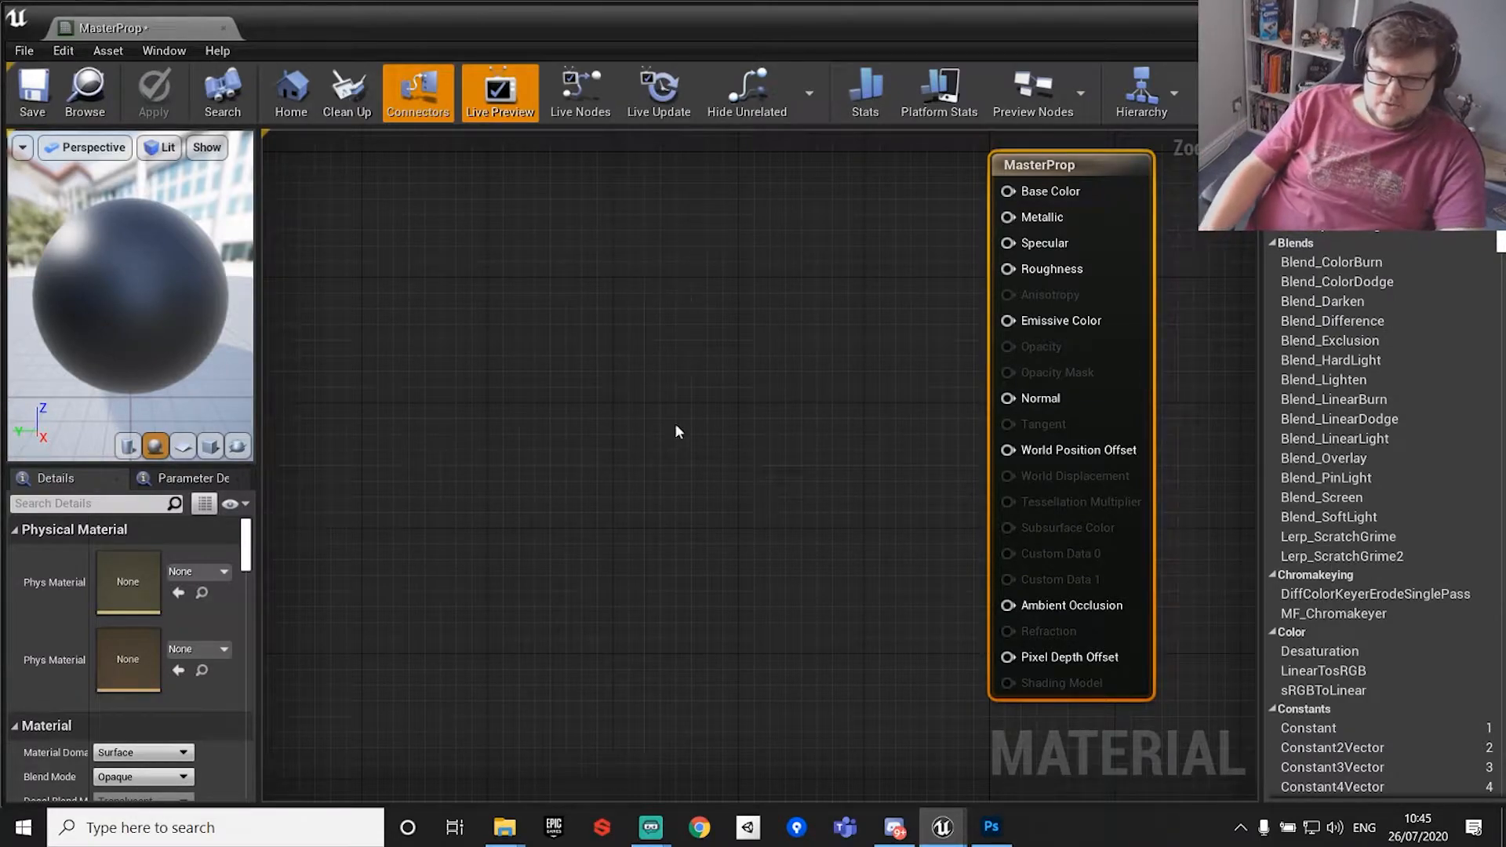
{"action": "left_click_drag", "start_coordinate": [566, 28], "coordinate": [968, 38]}
{"action": "left_click", "coordinate": [192, 616]}
{"action": "double_click", "coordinate": [159, 685]}
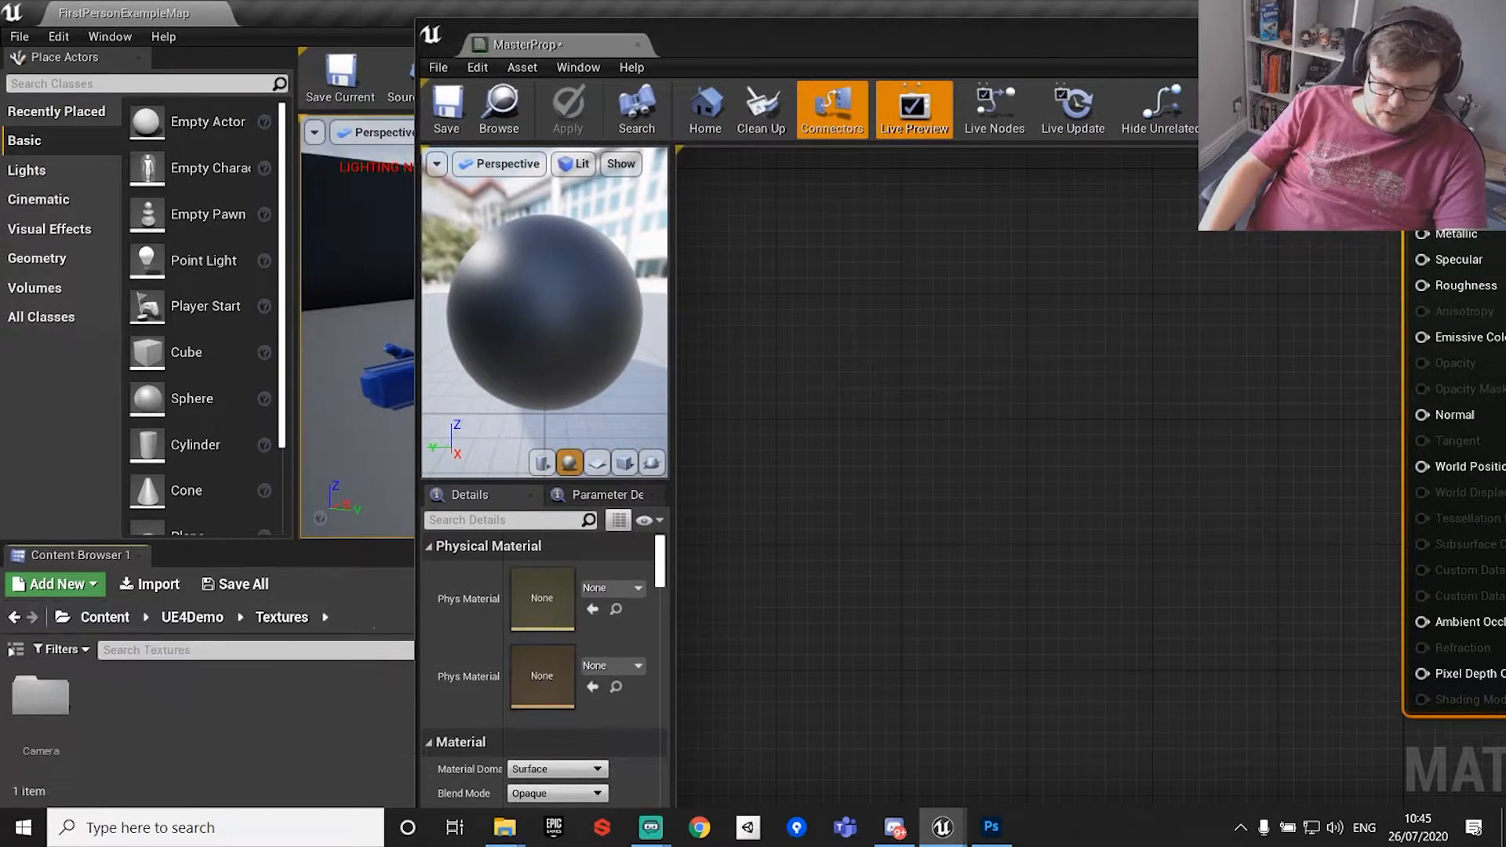
{"action": "double_click", "coordinate": [39, 675]}
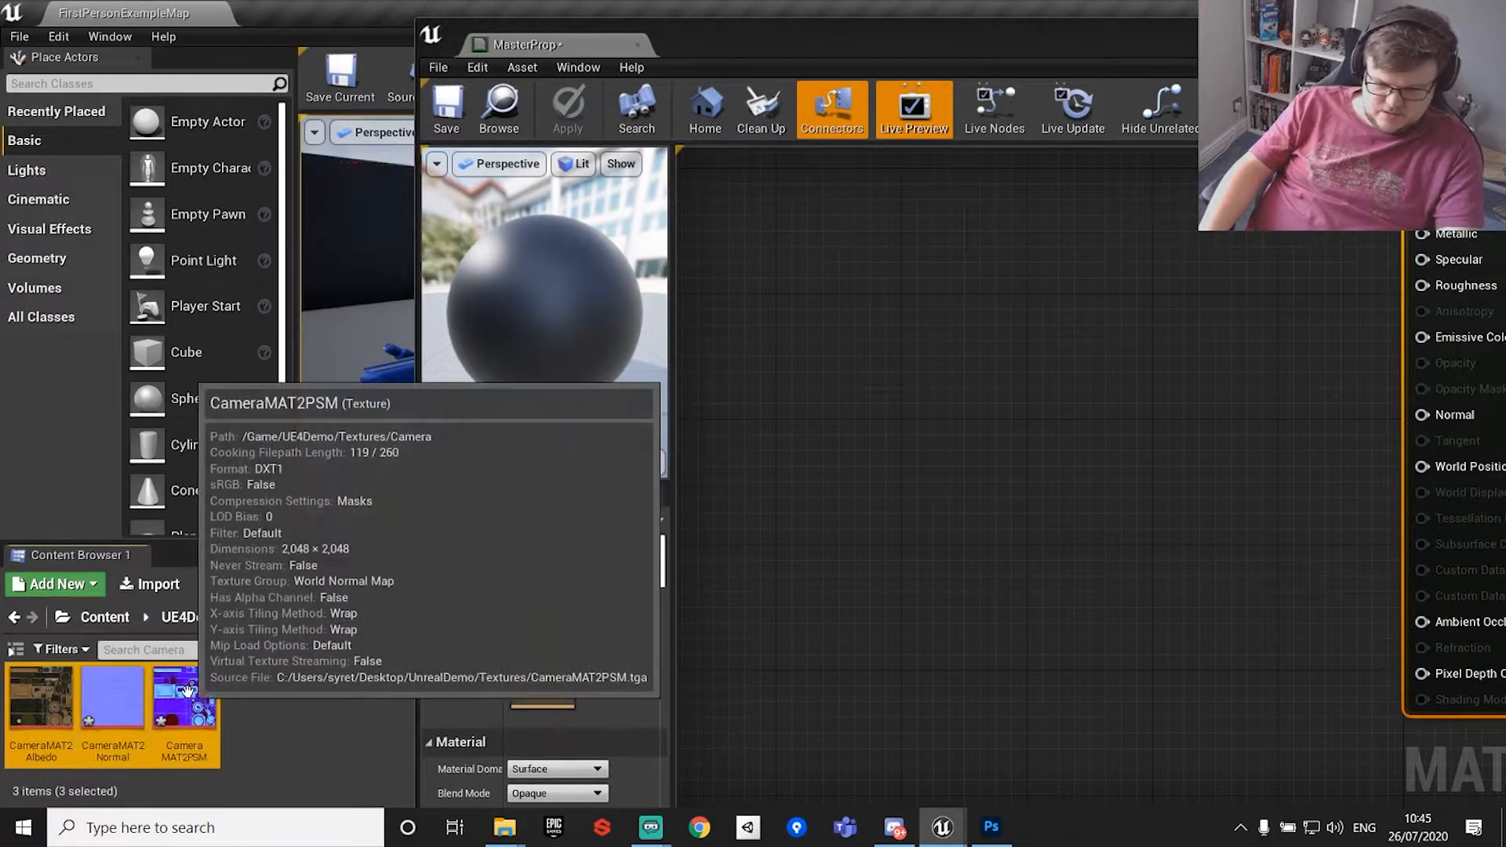
{"action": "left_click", "coordinate": [213, 683], "text": "shift"}
{"action": "left_click_drag", "start_coordinate": [213, 683], "coordinate": [1012, 374]}
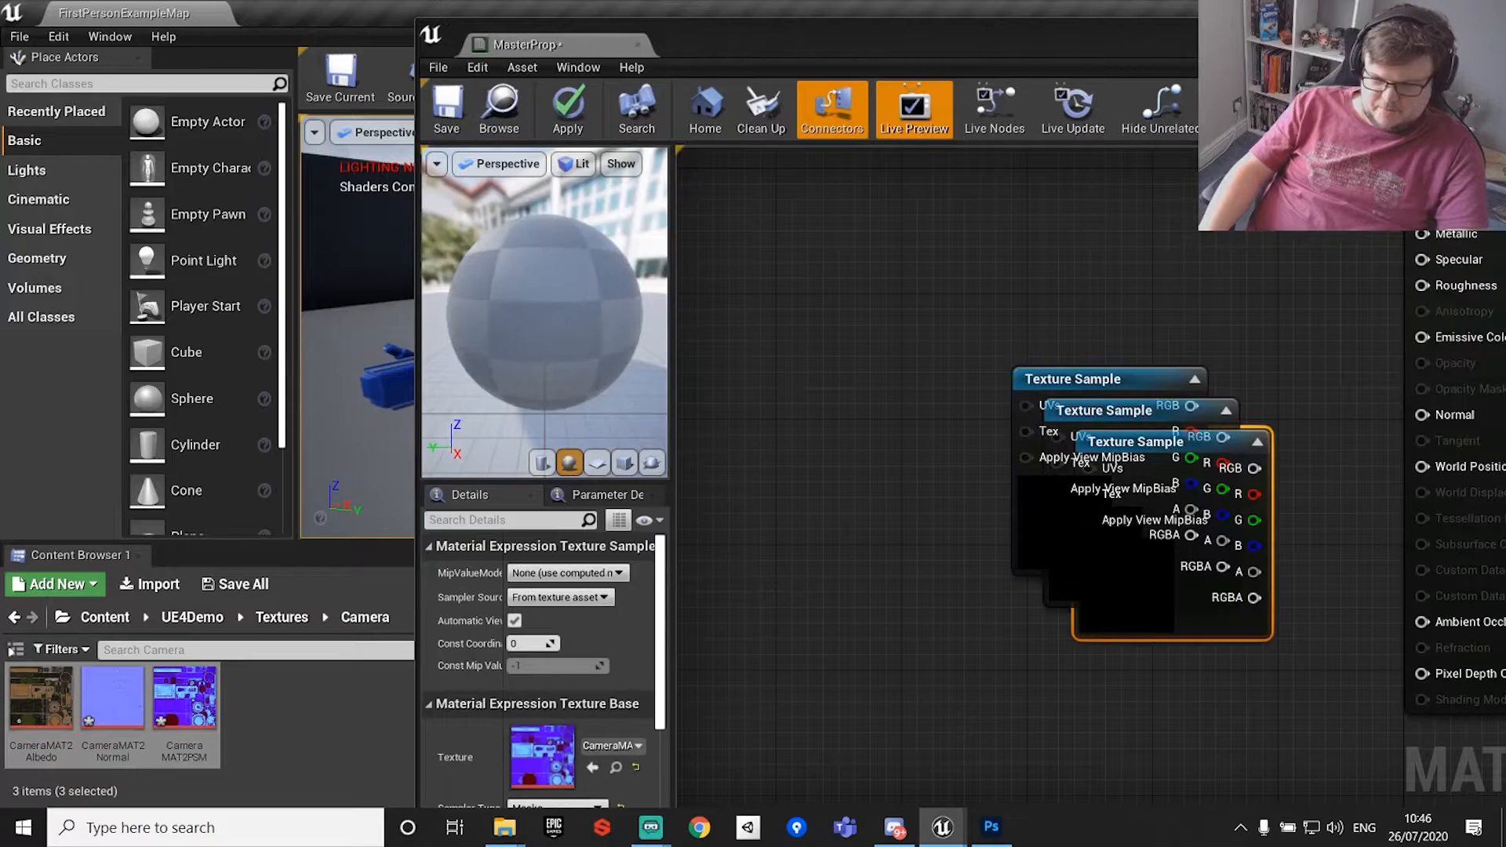
Maximize the material editor and spread the three Texture Sample nodes apart in the graph.
{"action": "left_click_drag", "start_coordinate": [799, 30], "coordinate": [798, 3]}
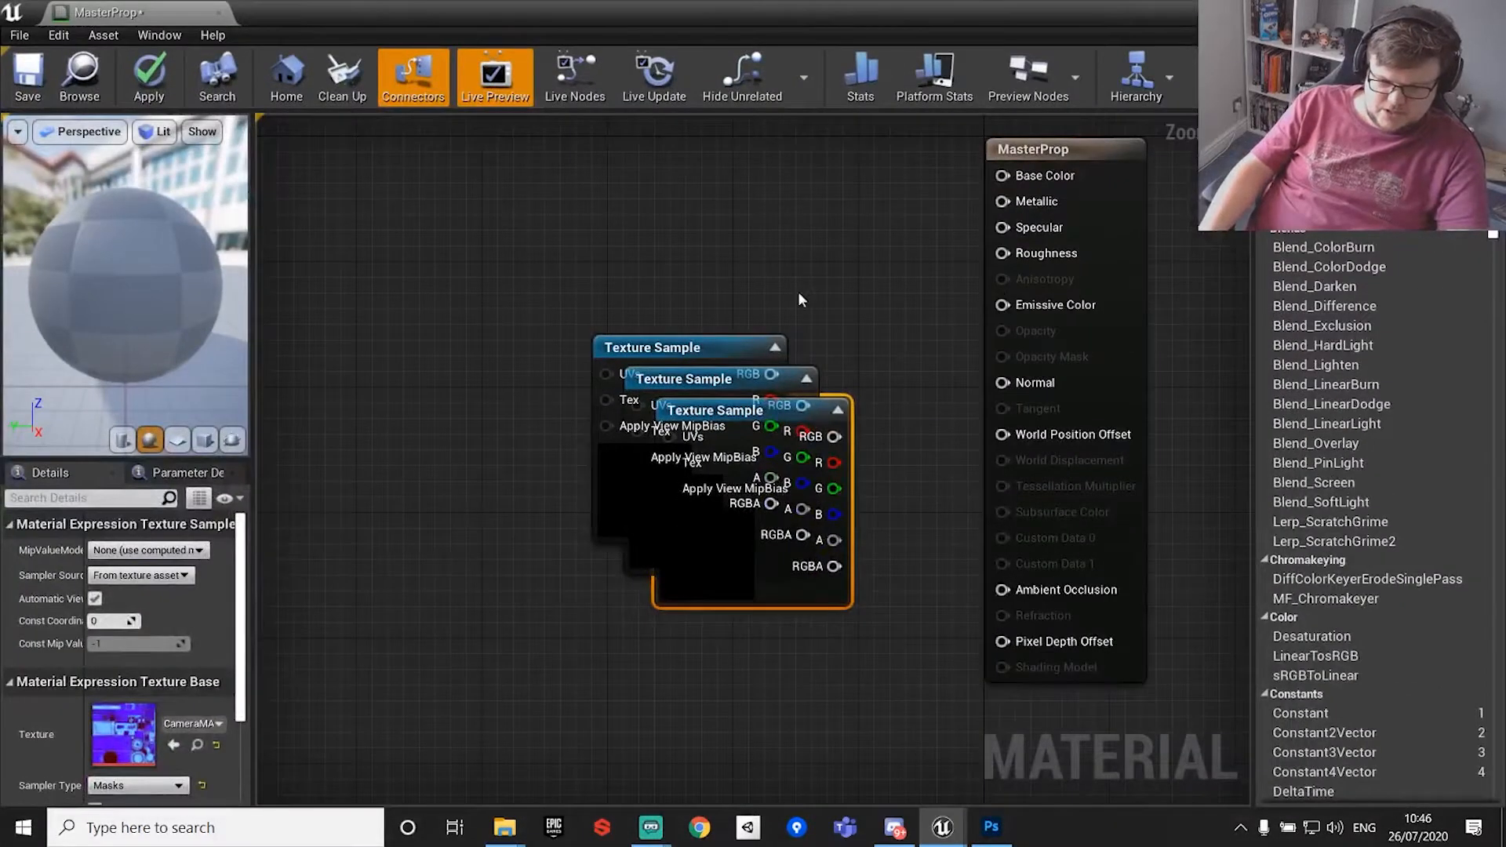
{"action": "left_click", "coordinate": [798, 291]}
{"action": "scroll", "coordinate": [754, 351], "scroll_direction": "down", "scroll_amount": 3}
{"action": "left_click_drag", "start_coordinate": [753, 353], "coordinate": [599, 123]}
{"action": "left_click_drag", "start_coordinate": [737, 367], "coordinate": [416, 323]}
{"action": "left_click_drag", "start_coordinate": [777, 378], "coordinate": [661, 528]}
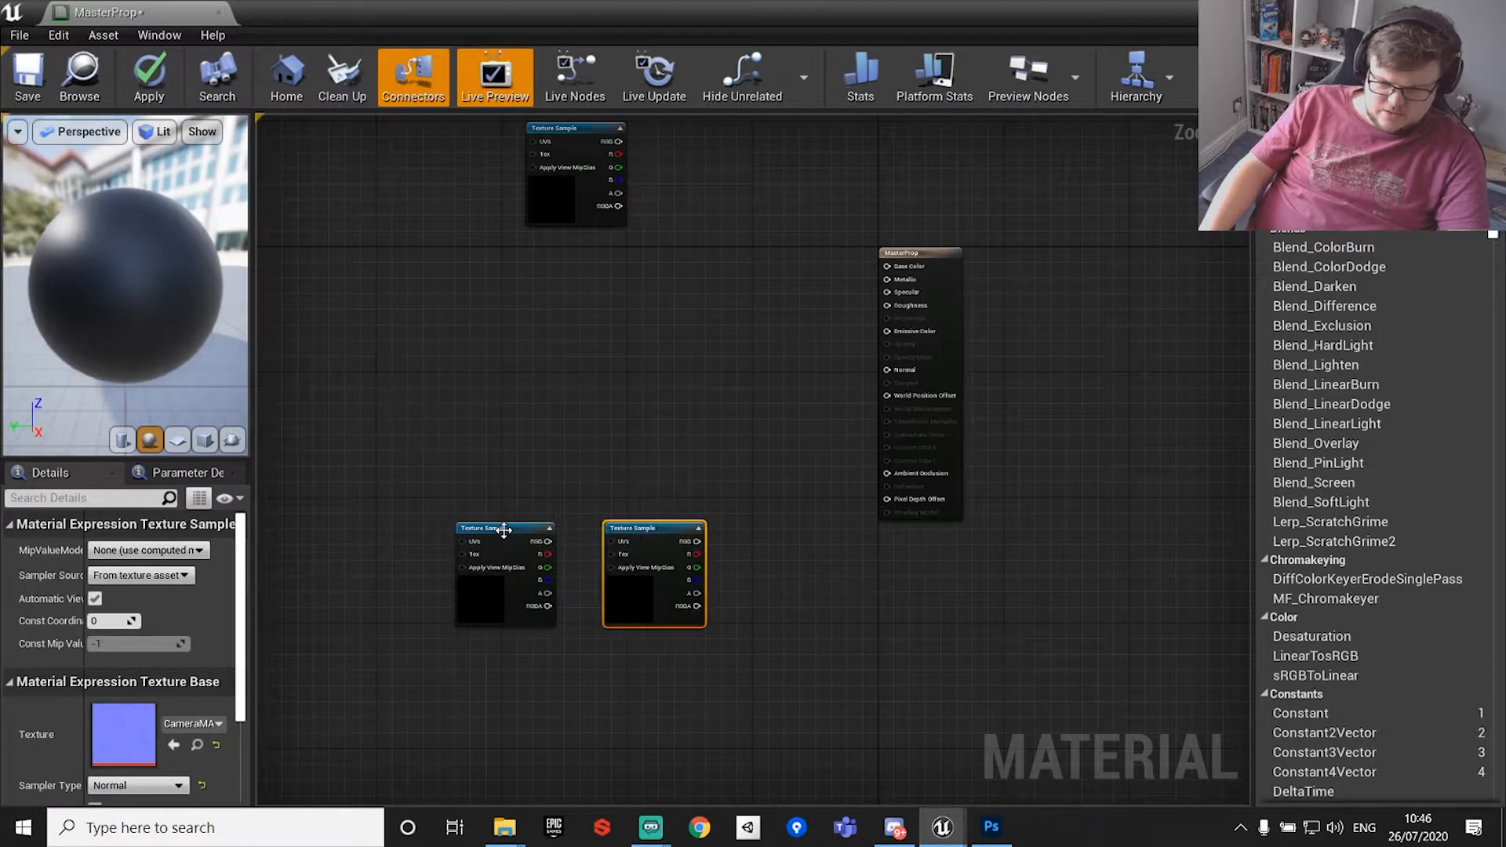
{"action": "left_click_drag", "start_coordinate": [427, 324], "coordinate": [355, 290]}
Connect the albedo Texture Sample's RGB output to the Base Color input of MasterProp.
{"action": "scroll", "coordinate": [667, 340], "scroll_direction": "up", "scroll_amount": 3}
{"action": "right_click_drag", "start_coordinate": [667, 340], "coordinate": [738, 588]}
{"action": "scroll", "coordinate": [671, 459], "scroll_direction": "down", "scroll_amount": 2}
{"action": "left_click_drag", "start_coordinate": [563, 355], "coordinate": [1009, 547]}
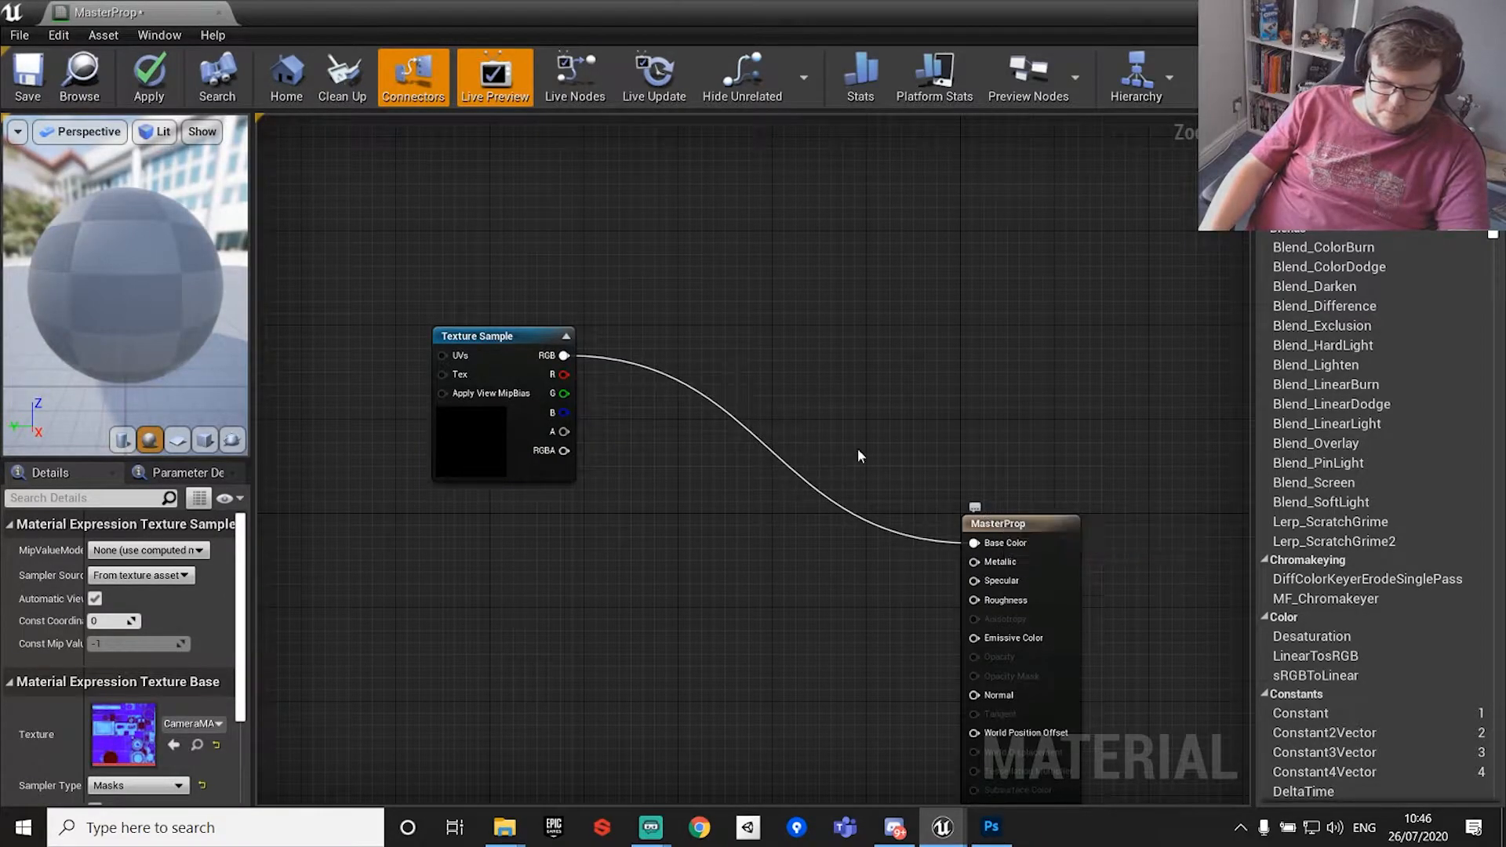
{"action": "left_click_drag", "start_coordinate": [562, 356], "coordinate": [974, 543]}
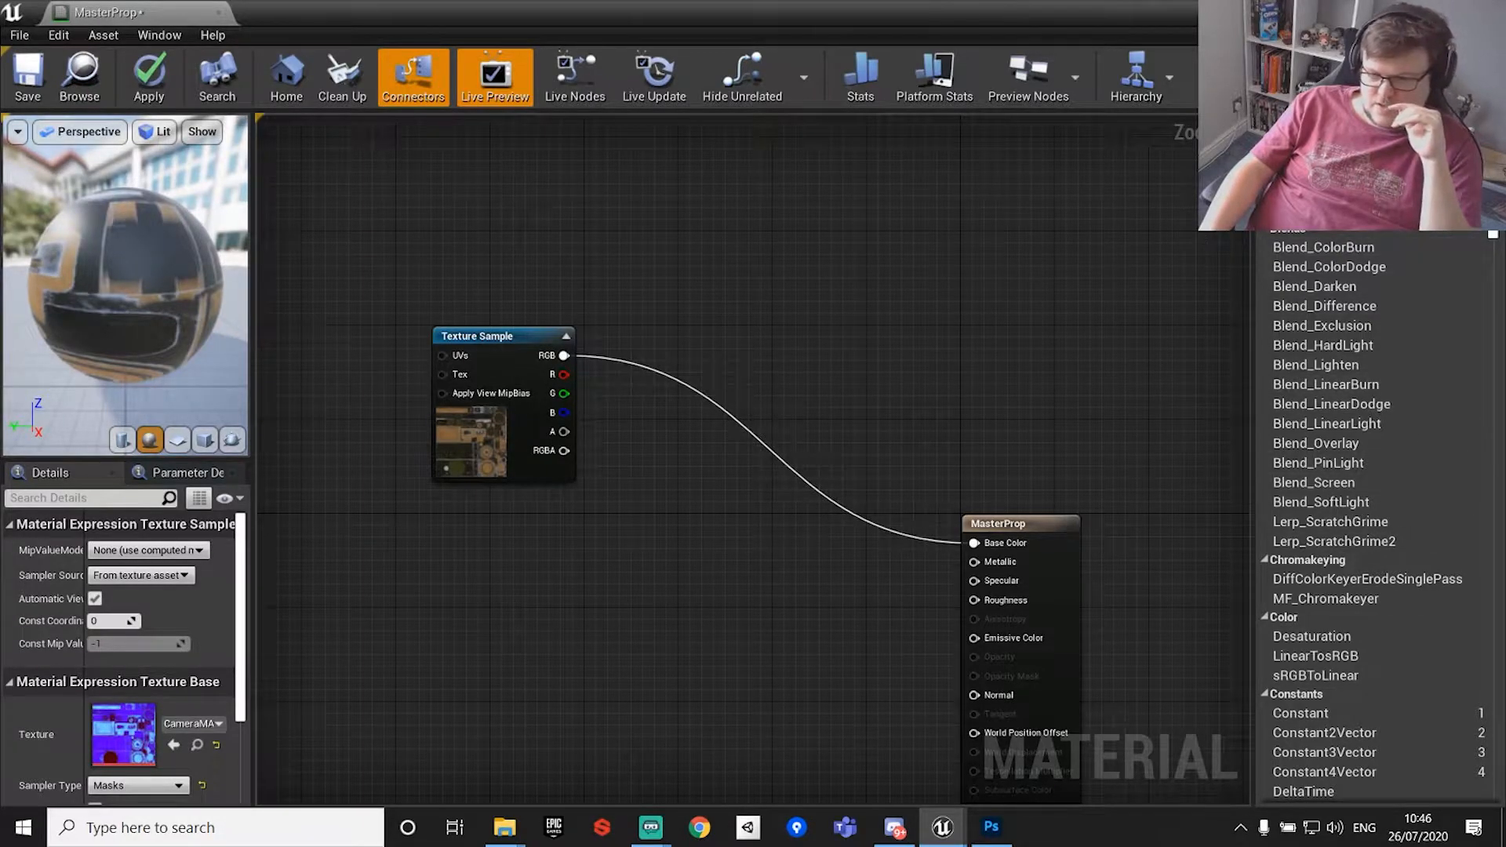
{"action": "left_click", "coordinate": [1494, 361]}
{"action": "left_click_drag", "start_coordinate": [1494, 361], "coordinate": [1480, 633]}
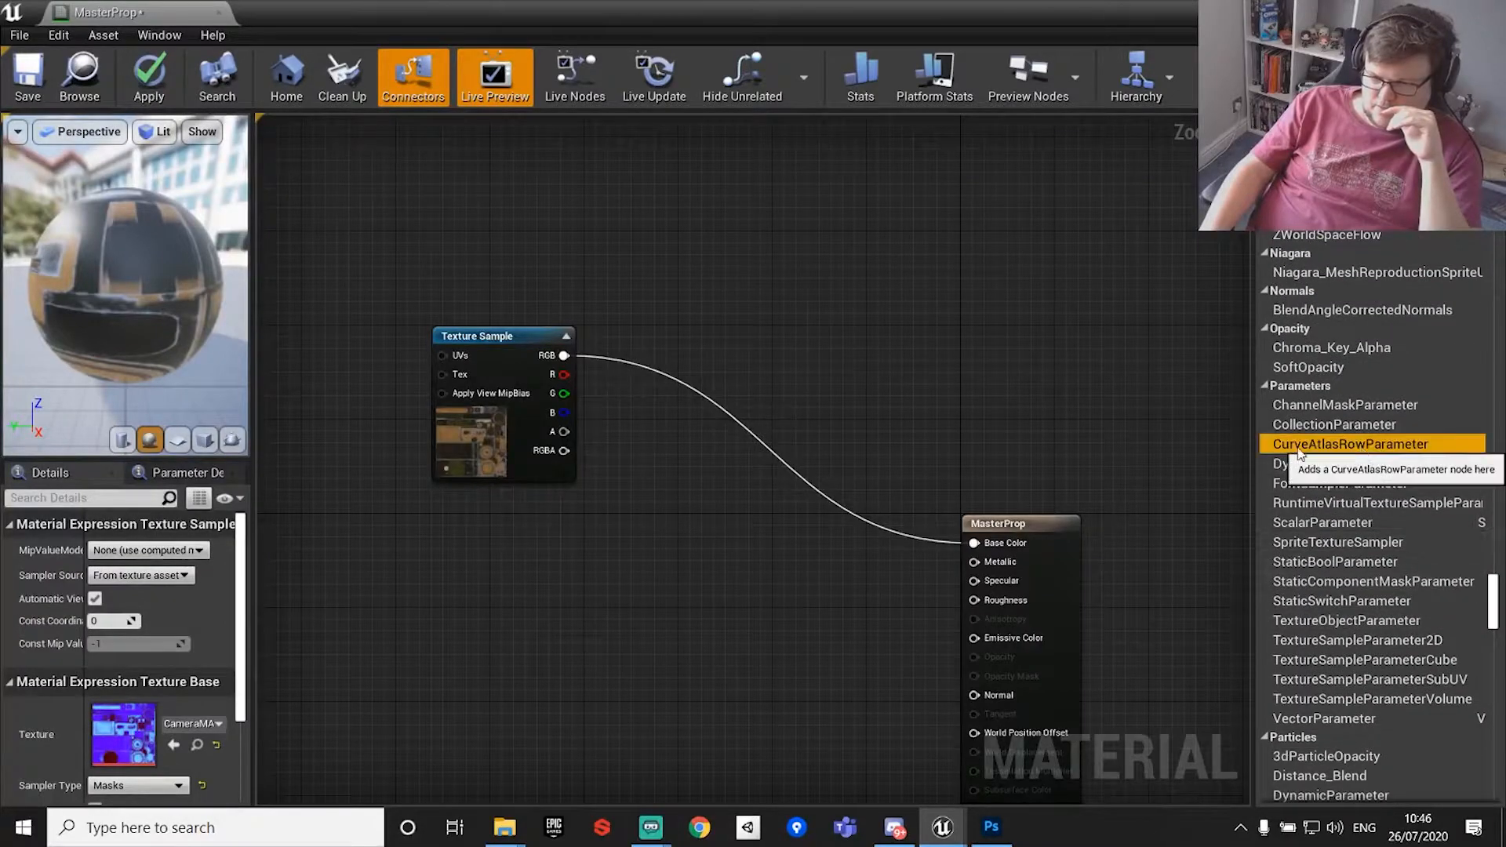
{"action": "left_click_drag", "start_coordinate": [1351, 444], "coordinate": [830, 334]}
{"action": "left_click", "coordinate": [820, 405]}
{"action": "left_click", "coordinate": [845, 403]}
{"action": "key", "text": "Delete"}
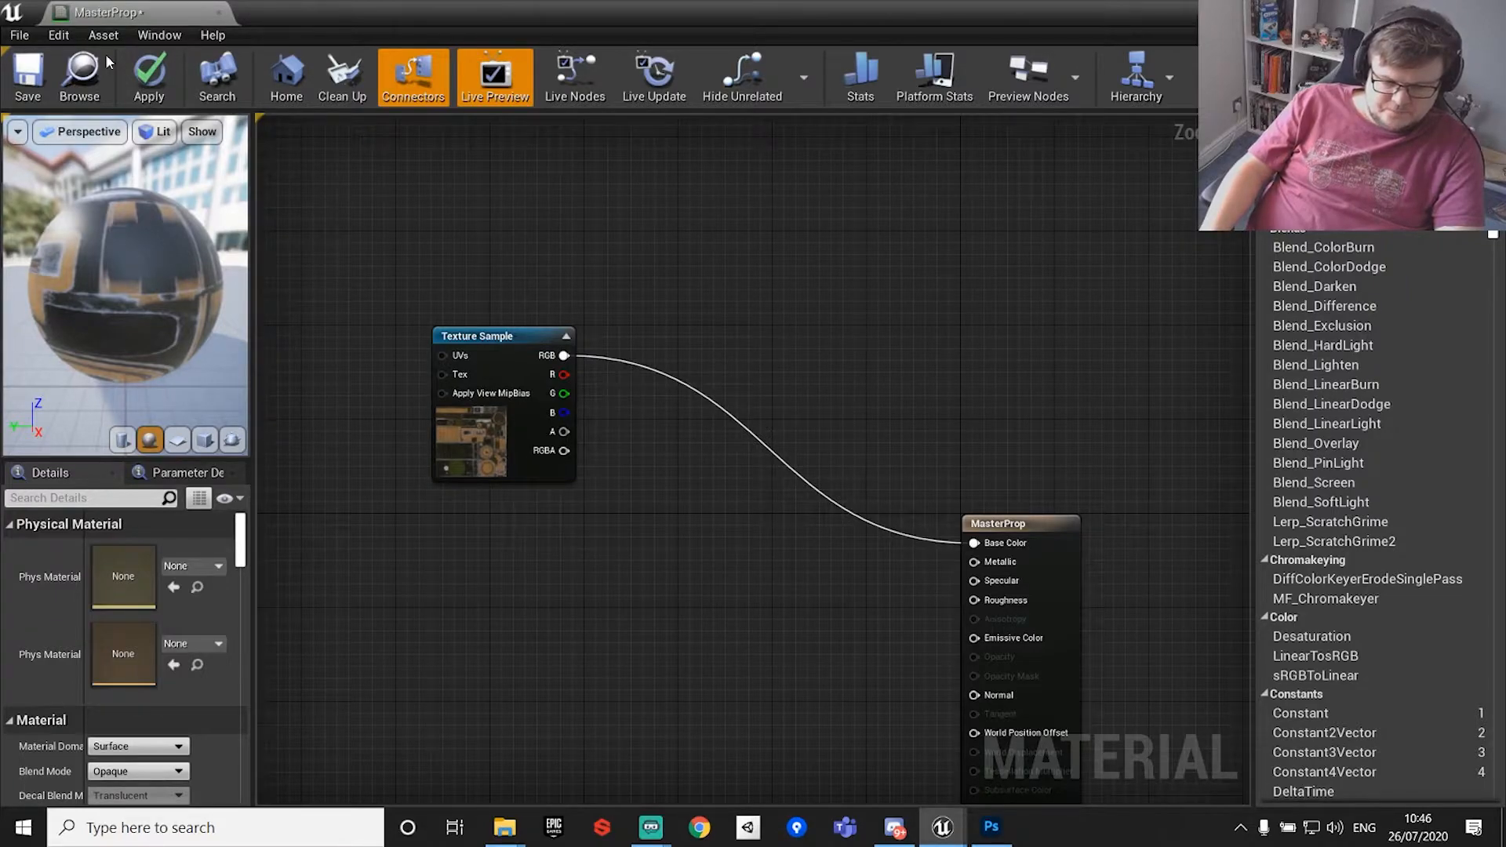
Preview the material on the cylinder, plane and cube primitives in turn.
{"action": "left_click", "coordinate": [123, 441]}
{"action": "left_click", "coordinate": [177, 441]}
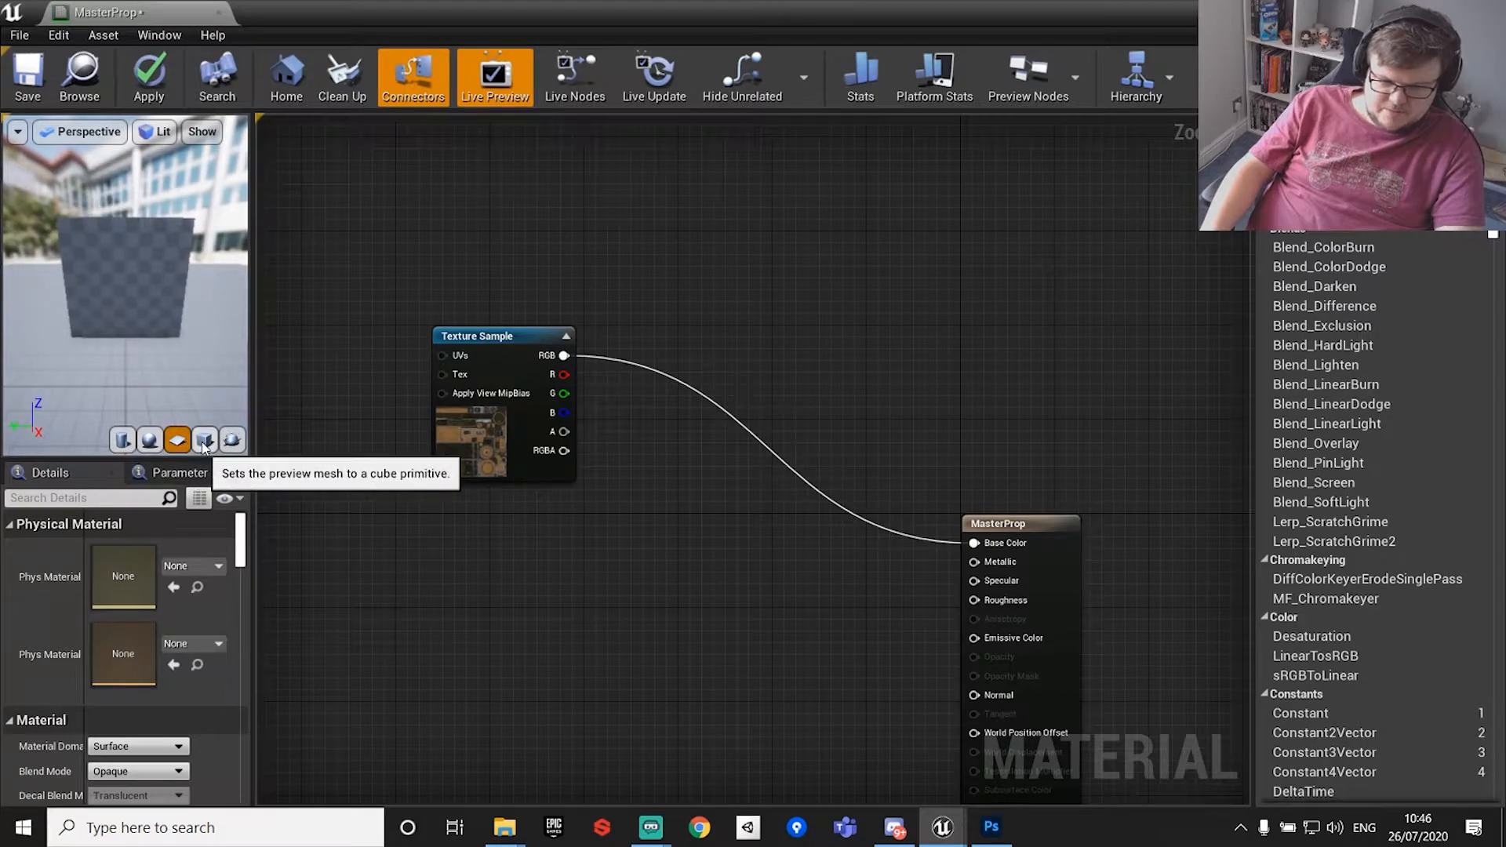
{"action": "left_click", "coordinate": [204, 442]}
{"action": "left_click", "coordinate": [177, 441]}
Use the Camera static mesh from the UE4Demo FBX folder as the preview mesh and maximize the material editor again.
{"action": "left_click_drag", "start_coordinate": [415, 10], "coordinate": [1023, 60]}
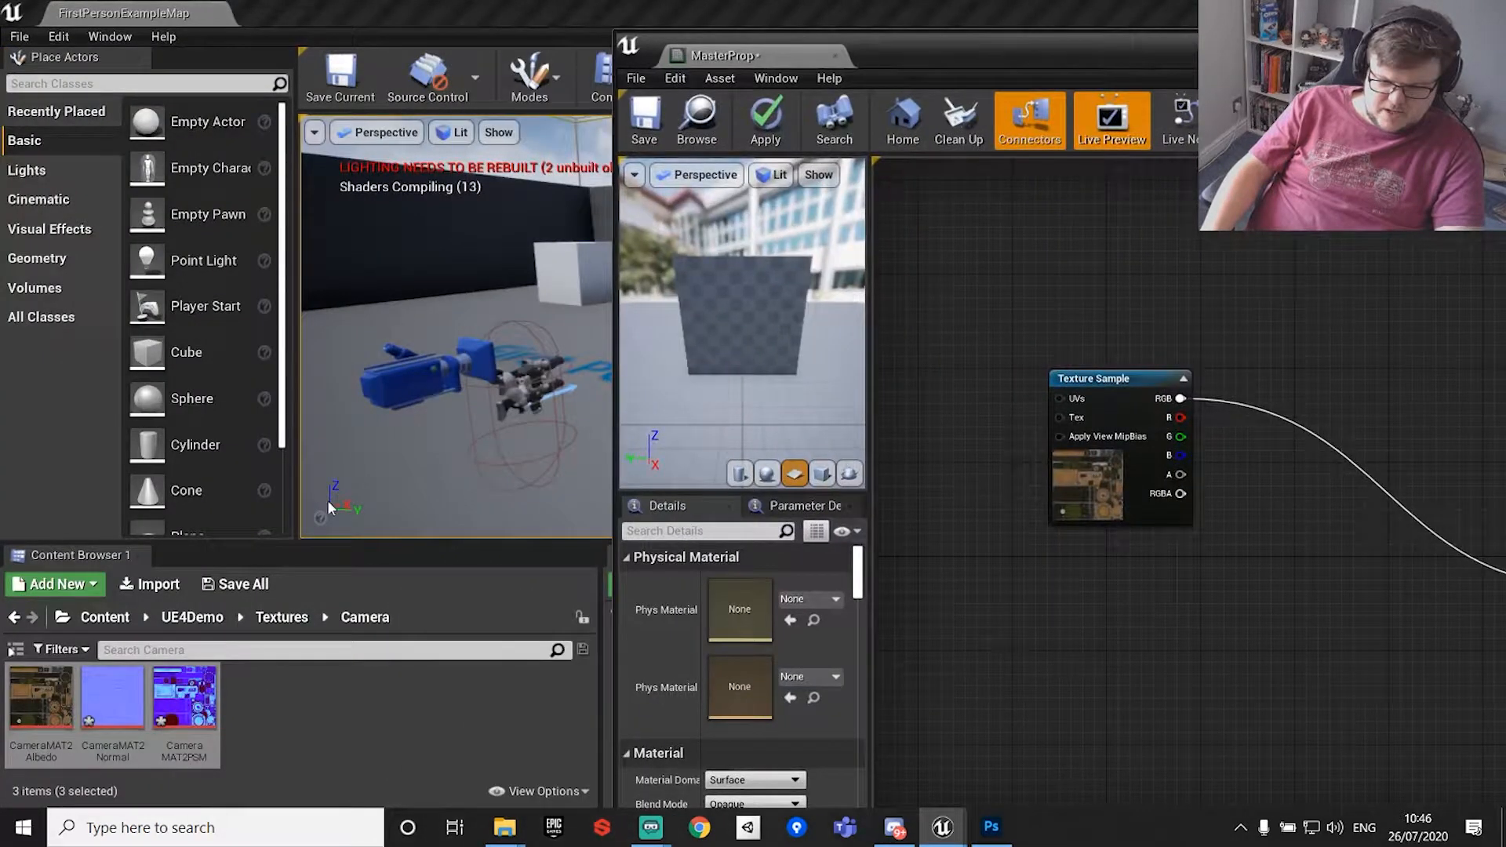
{"action": "left_click", "coordinate": [217, 618]}
{"action": "double_click", "coordinate": [42, 685]}
{"action": "left_click", "coordinate": [71, 675]}
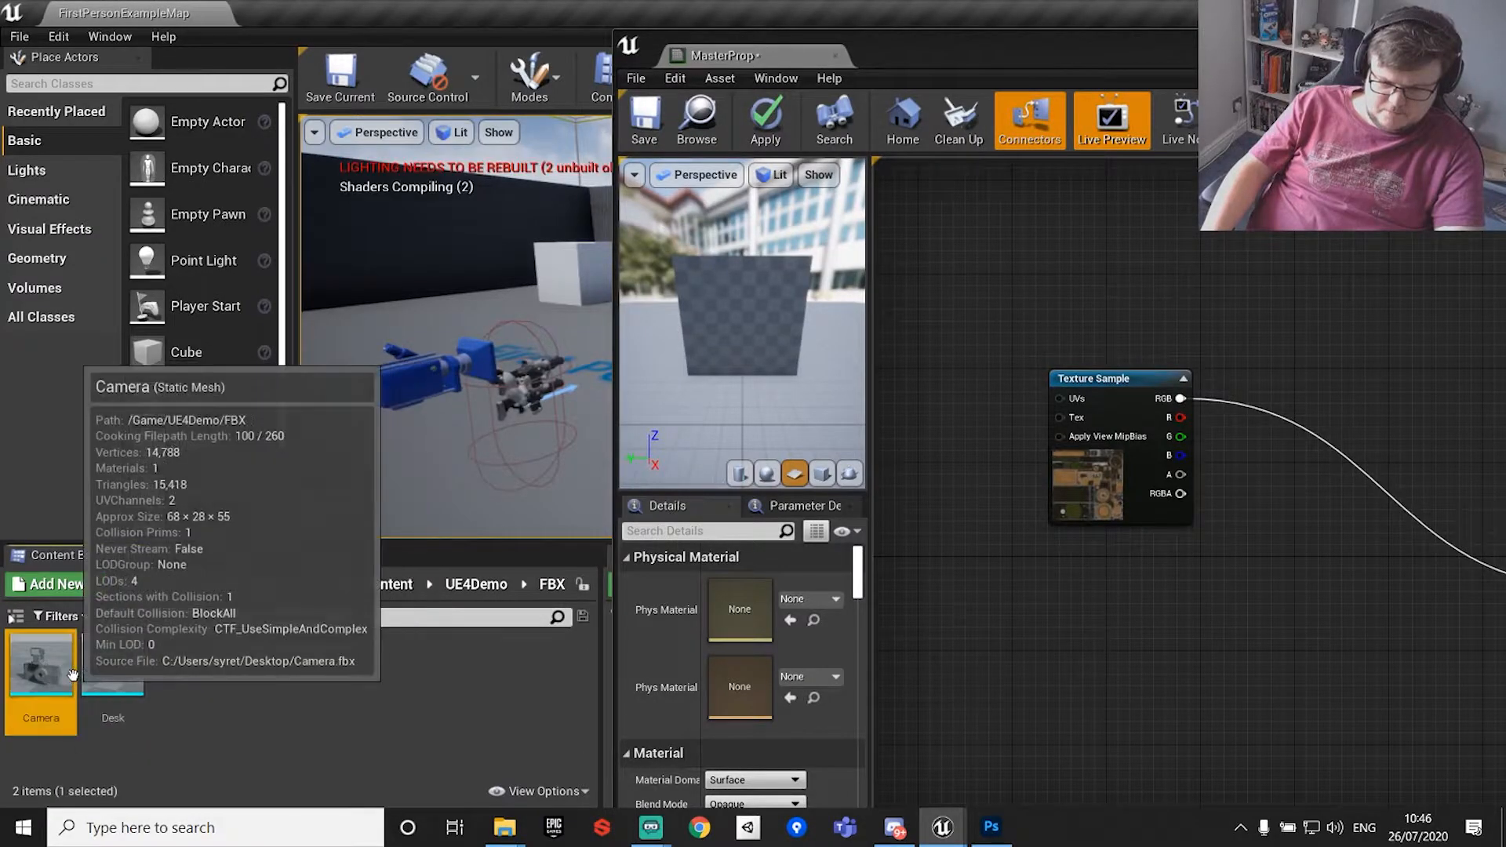
{"action": "left_click", "coordinate": [850, 474]}
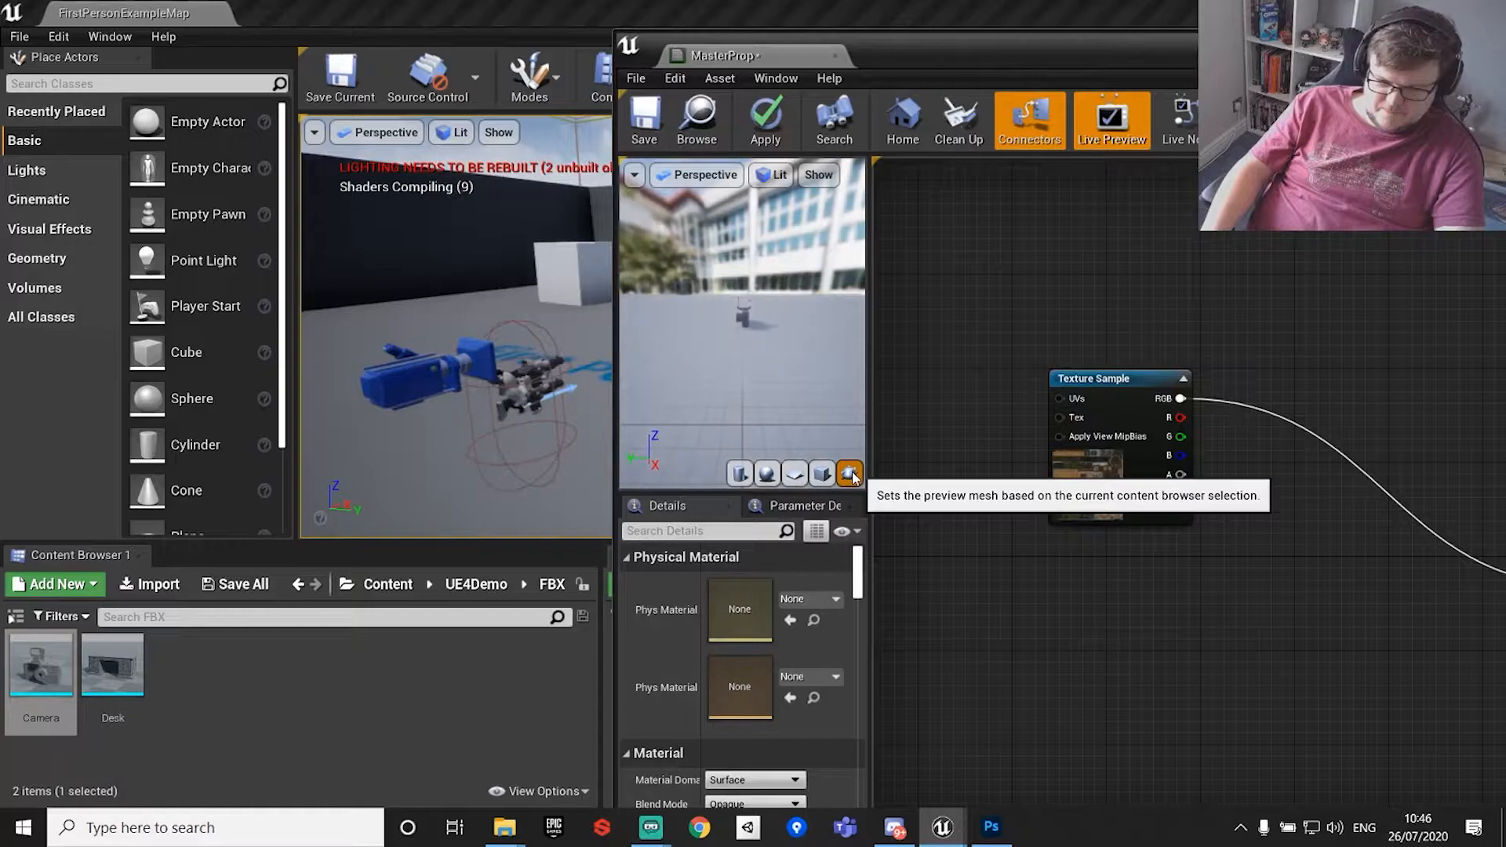
{"action": "left_click_drag", "start_coordinate": [1158, 52], "coordinate": [510, 5]}
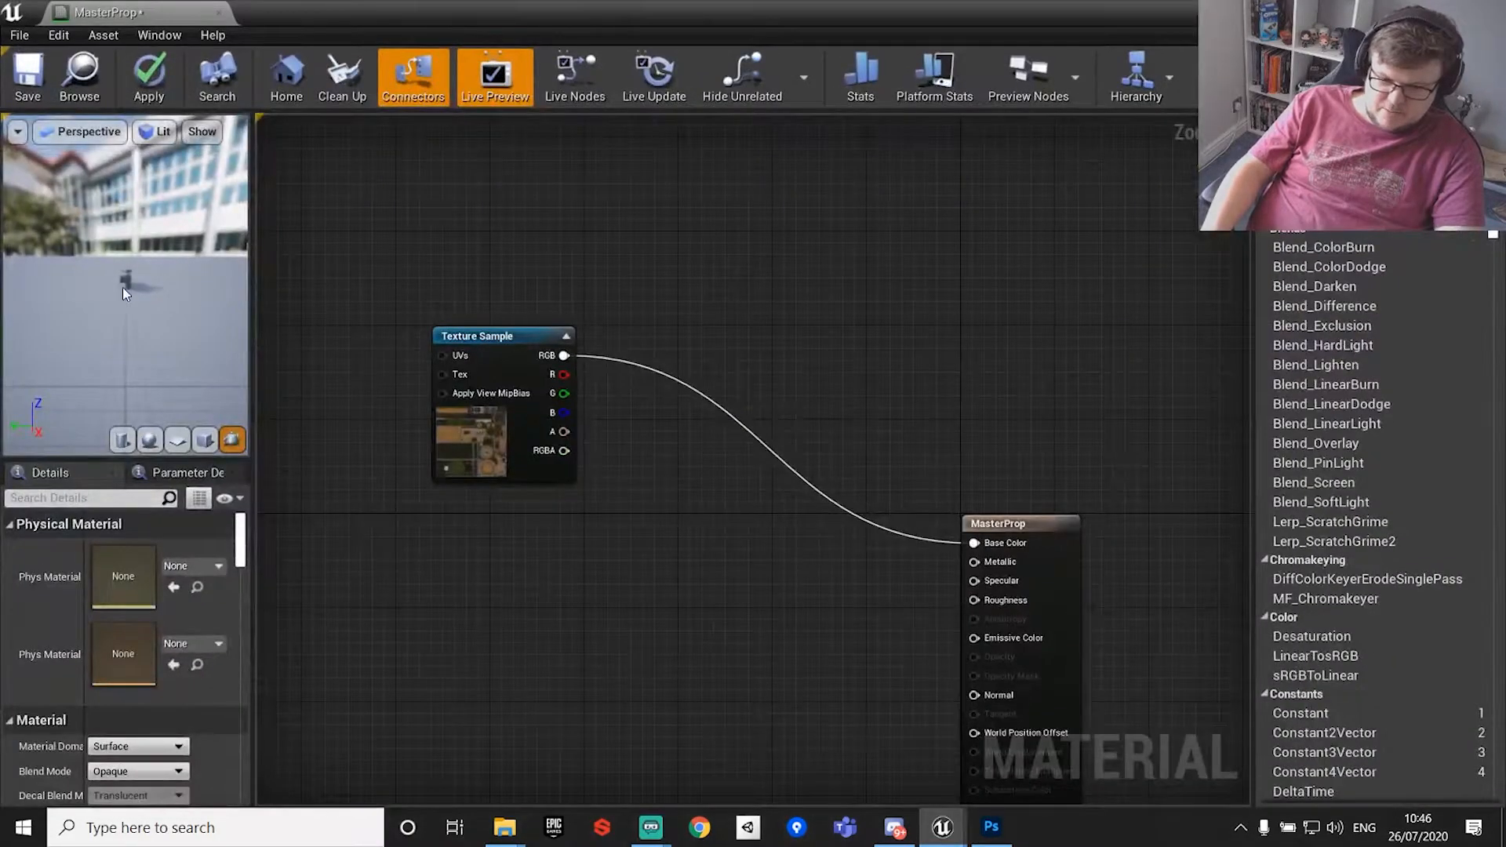
Examine the textured camera mesh in the preview from several angles and distances, widening the preview area.
{"action": "left_click_drag", "start_coordinate": [123, 288], "coordinate": [154, 275]}
{"action": "scroll", "coordinate": [155, 260], "scroll_direction": "up", "scroll_amount": 10}
{"action": "scroll", "coordinate": [165, 249], "scroll_direction": "down", "scroll_amount": 5}
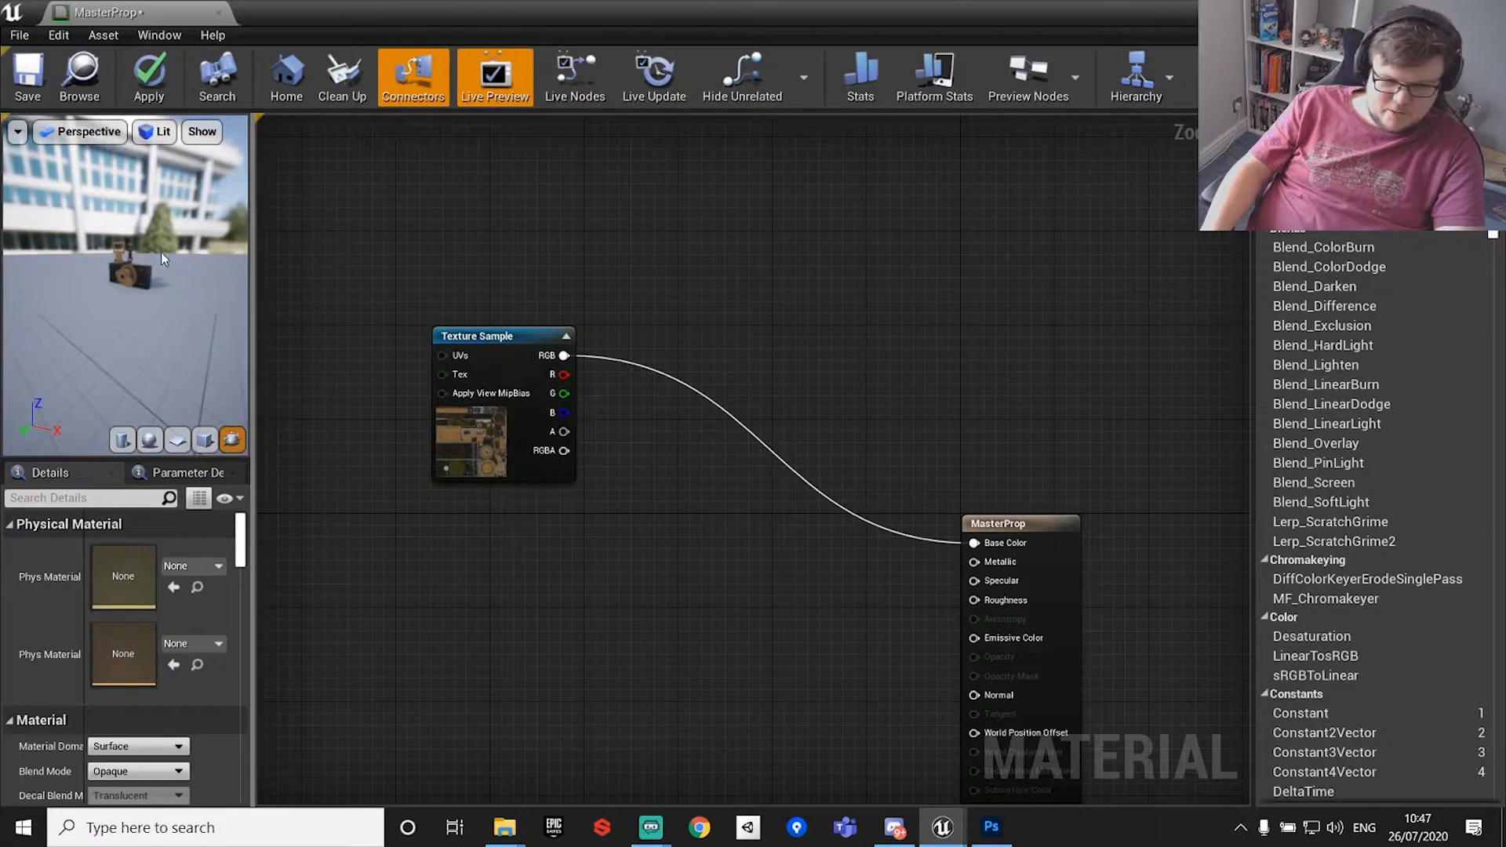
{"action": "scroll", "coordinate": [153, 256], "scroll_direction": "up", "scroll_amount": 8}
{"action": "scroll", "coordinate": [153, 256], "scroll_direction": "down", "scroll_amount": 6}
{"action": "scroll", "coordinate": [152, 243], "scroll_direction": "up", "scroll_amount": 5}
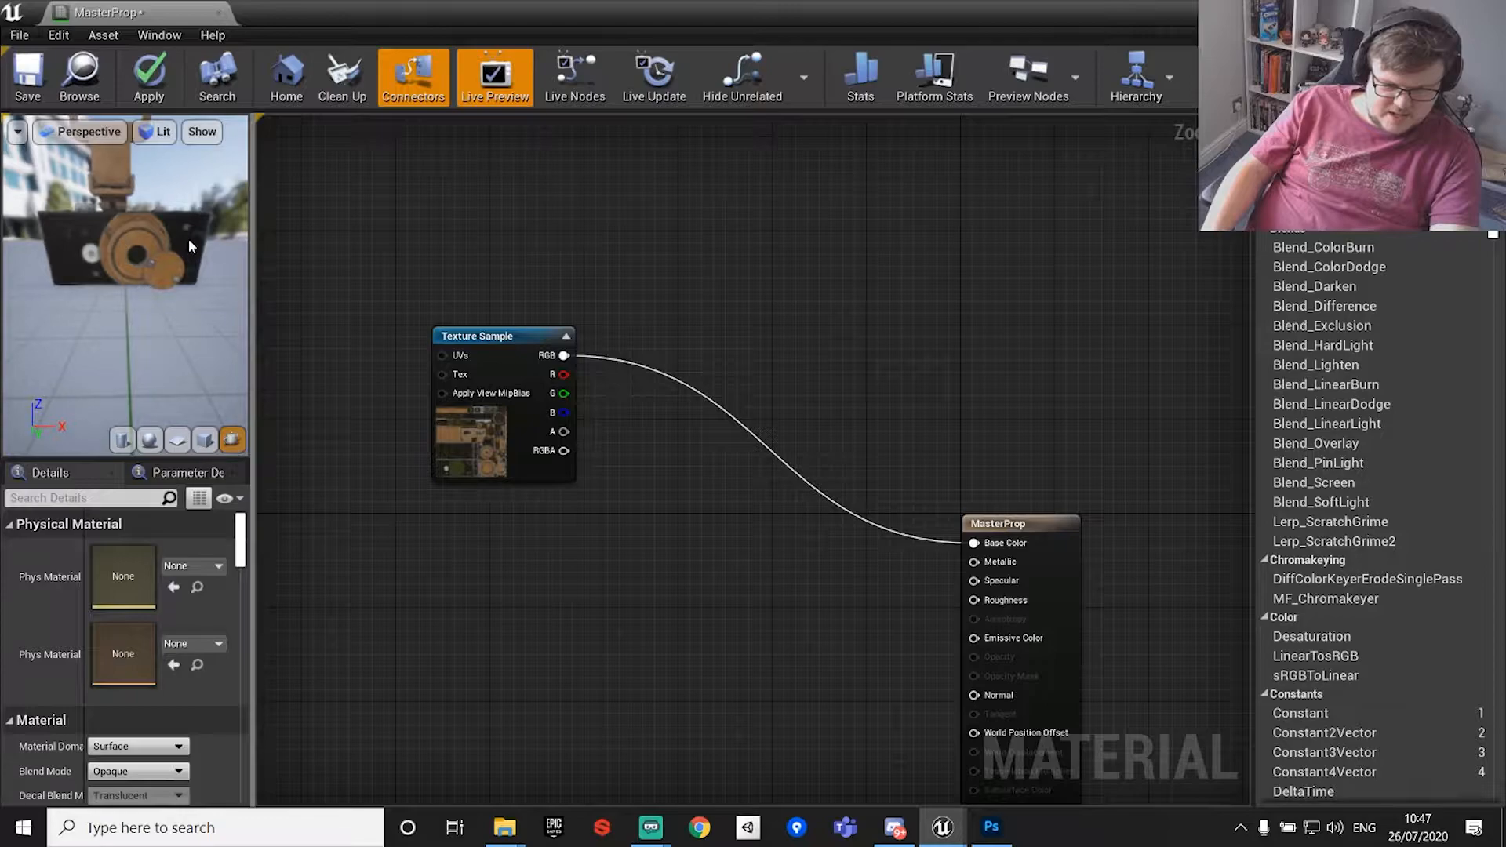
{"action": "scroll", "coordinate": [189, 239], "scroll_direction": "down", "scroll_amount": 5}
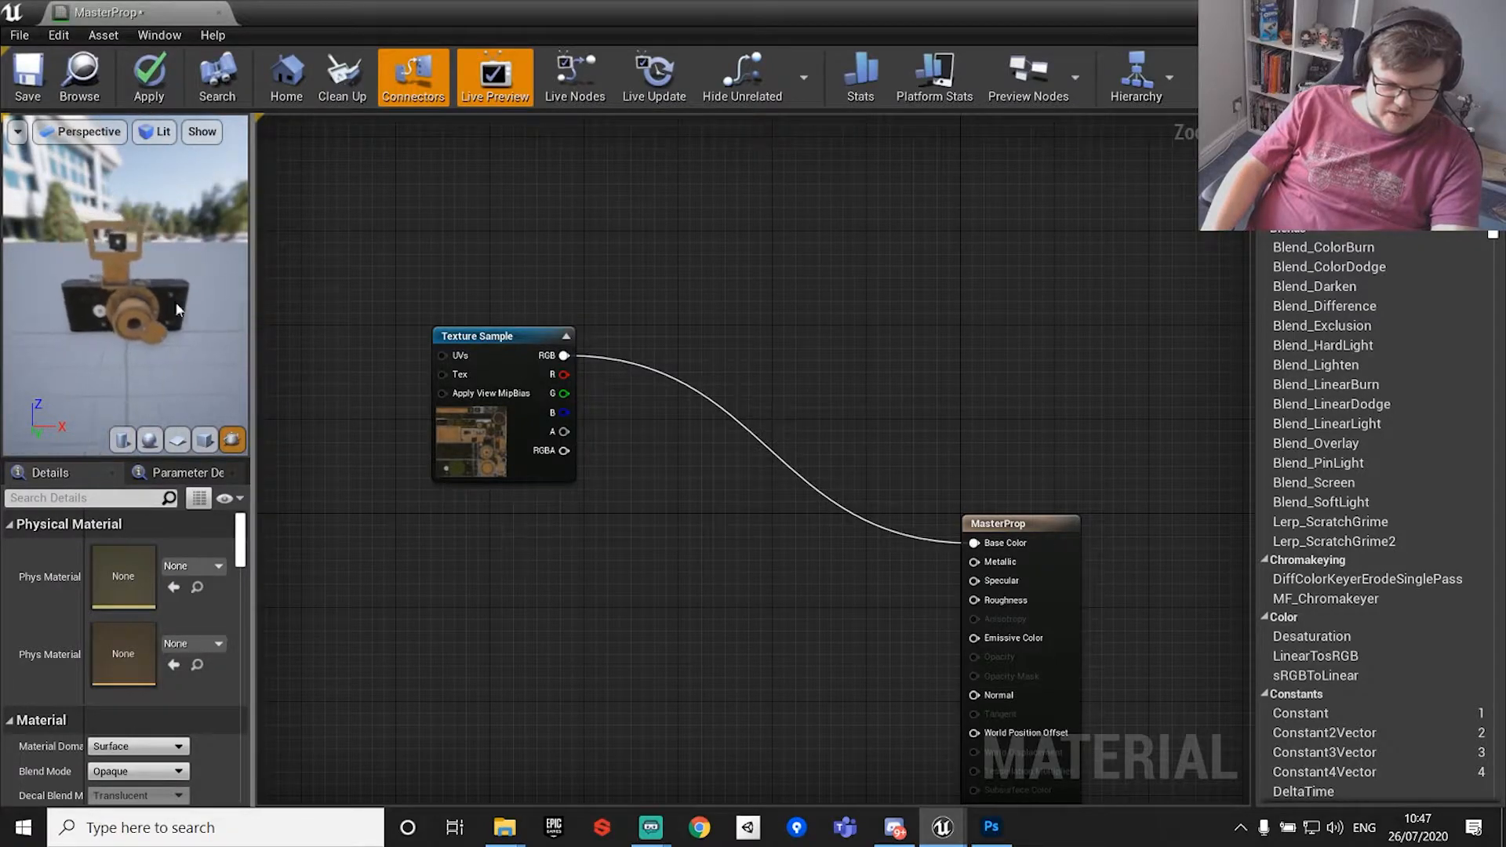
{"action": "left_click_drag", "start_coordinate": [208, 354], "coordinate": [141, 359]}
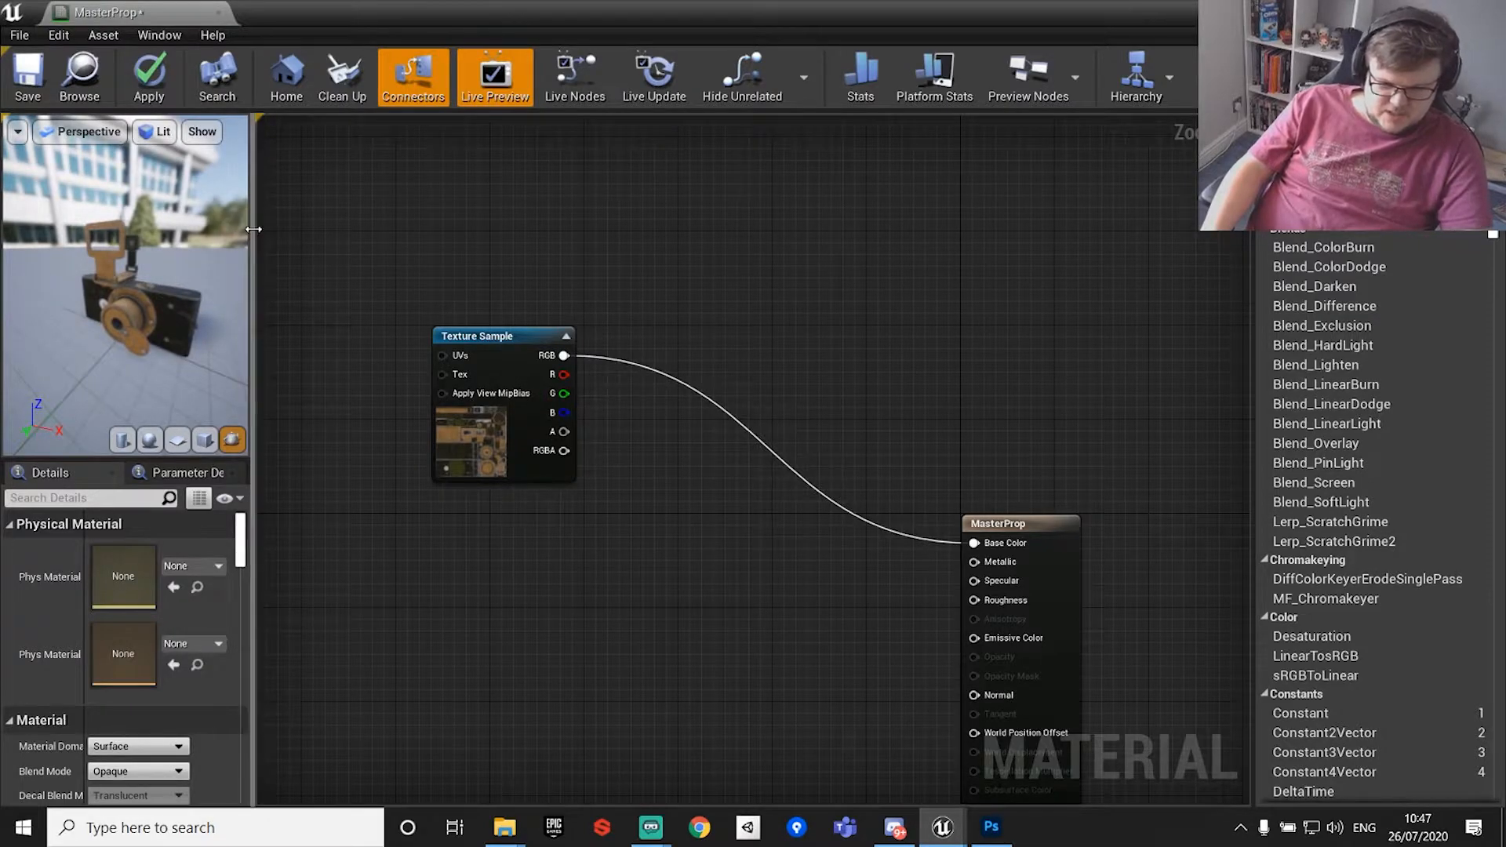
{"action": "left_click_drag", "start_coordinate": [253, 229], "coordinate": [378, 229]}
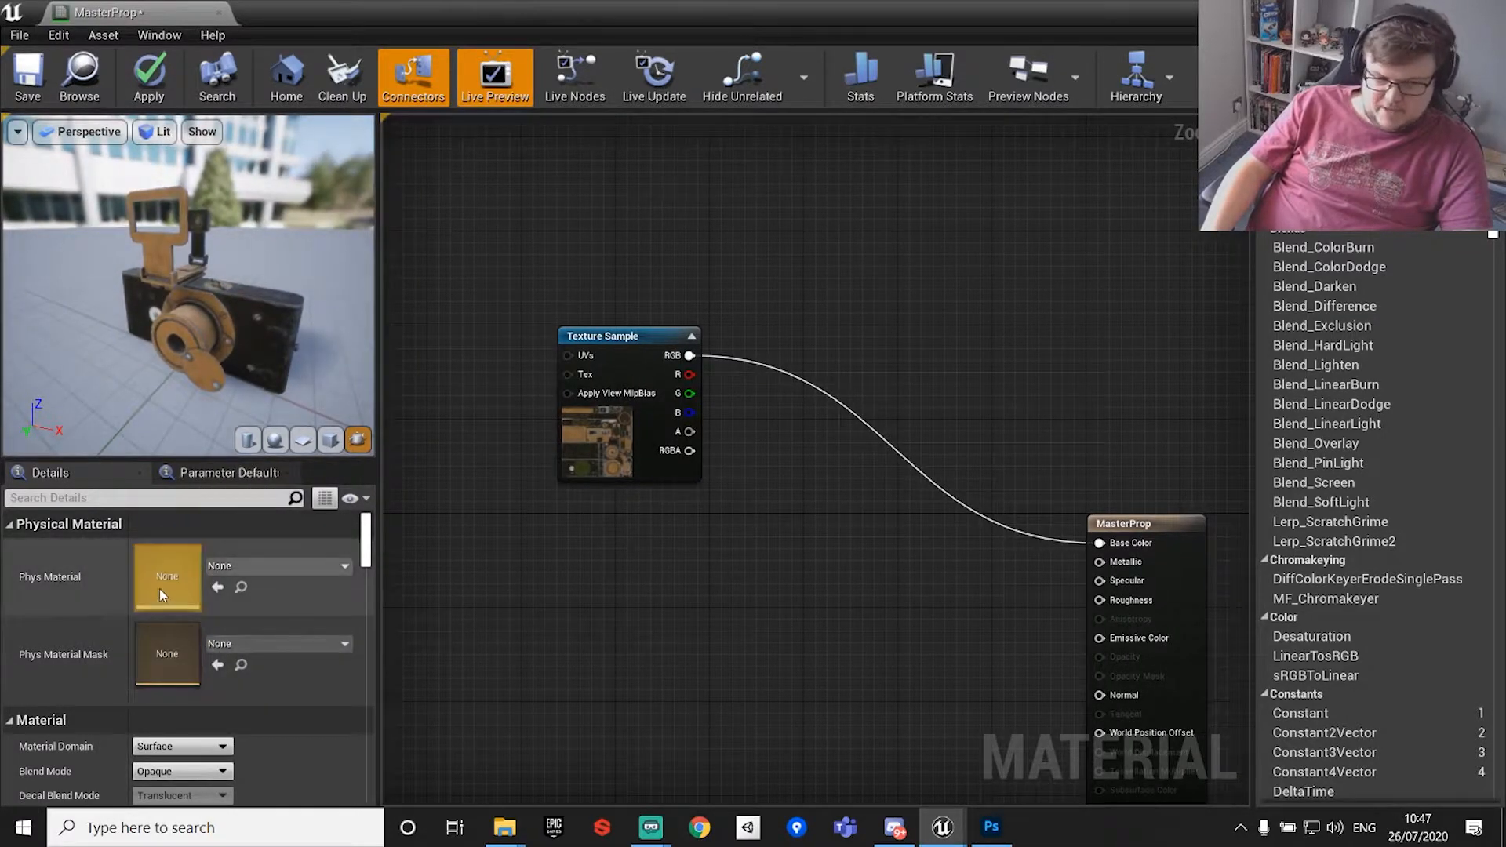
Review the material's detail settings and the albedo Texture Sample's texture properties.
{"action": "scroll", "coordinate": [256, 638], "scroll_direction": "down", "scroll_amount": 8}
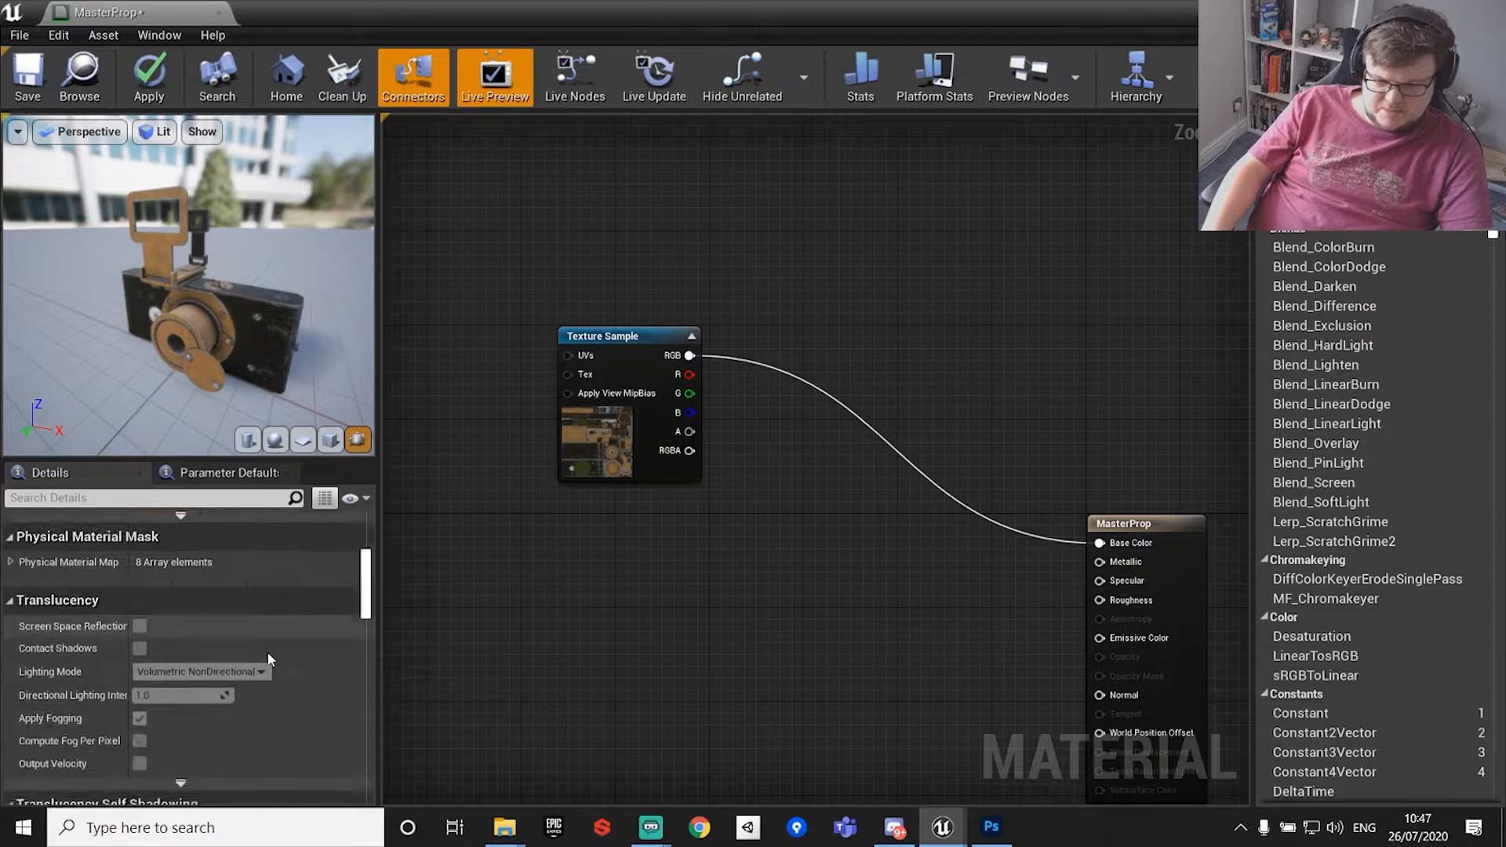
{"action": "scroll", "coordinate": [265, 651], "scroll_direction": "down", "scroll_amount": 4}
{"action": "left_click", "coordinate": [594, 444]}
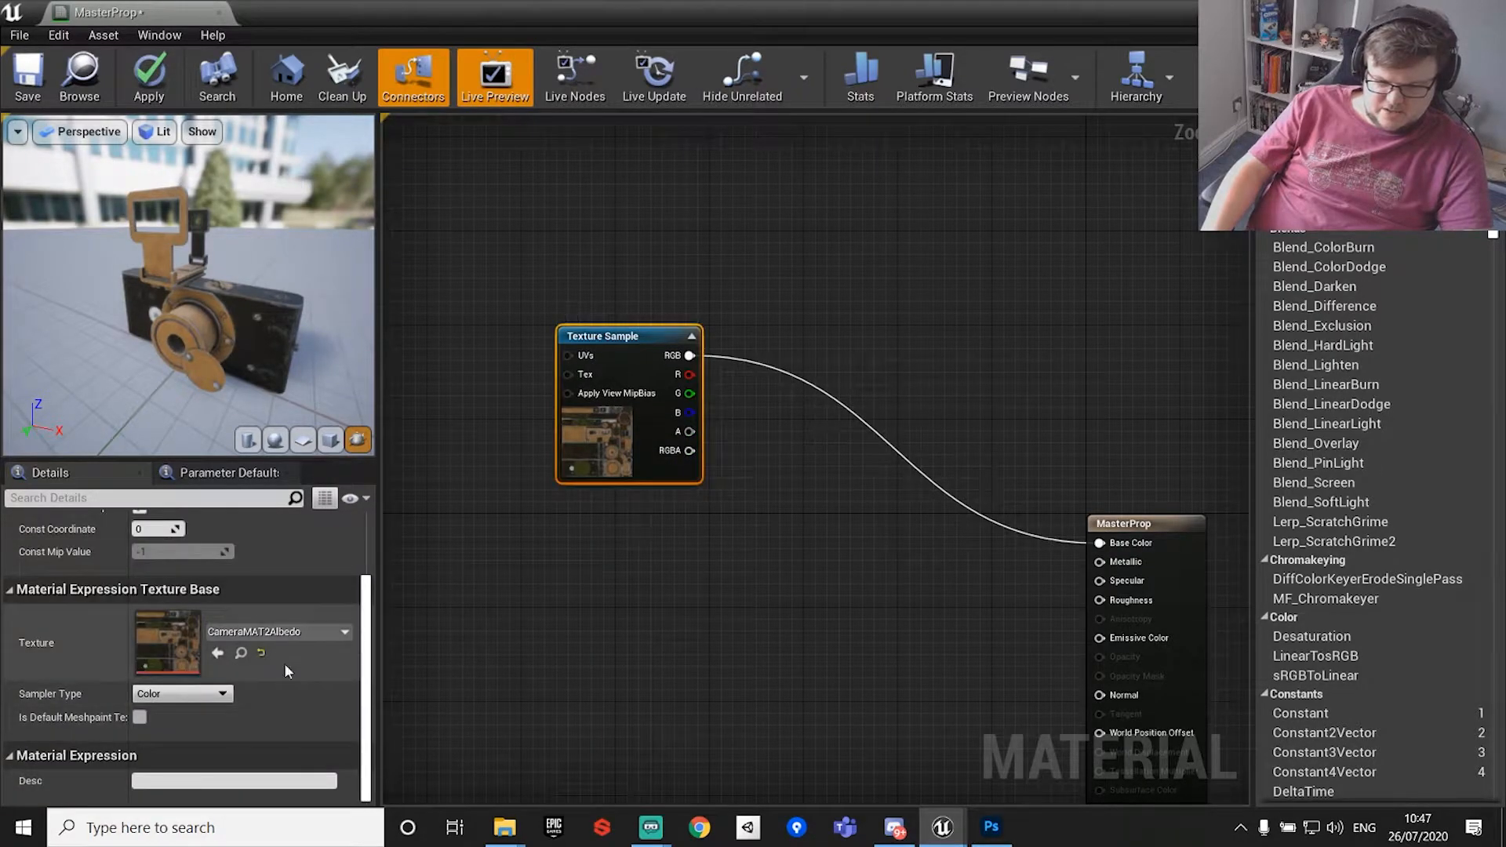
{"action": "left_click", "coordinate": [924, 590]}
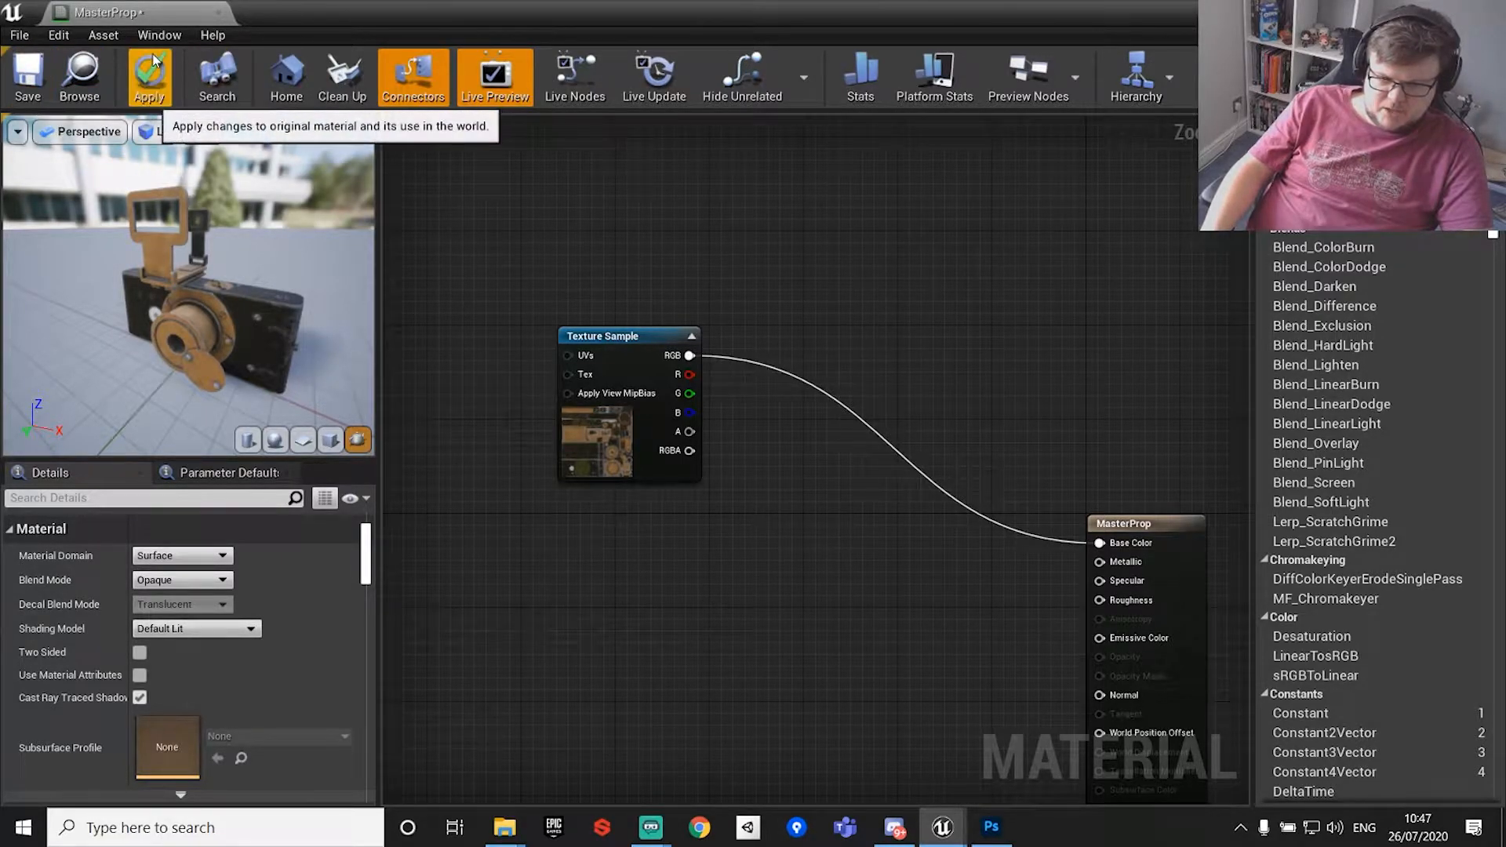
Apply the changes to the MasterProp material and save it.
{"action": "left_click", "coordinate": [164, 74]}
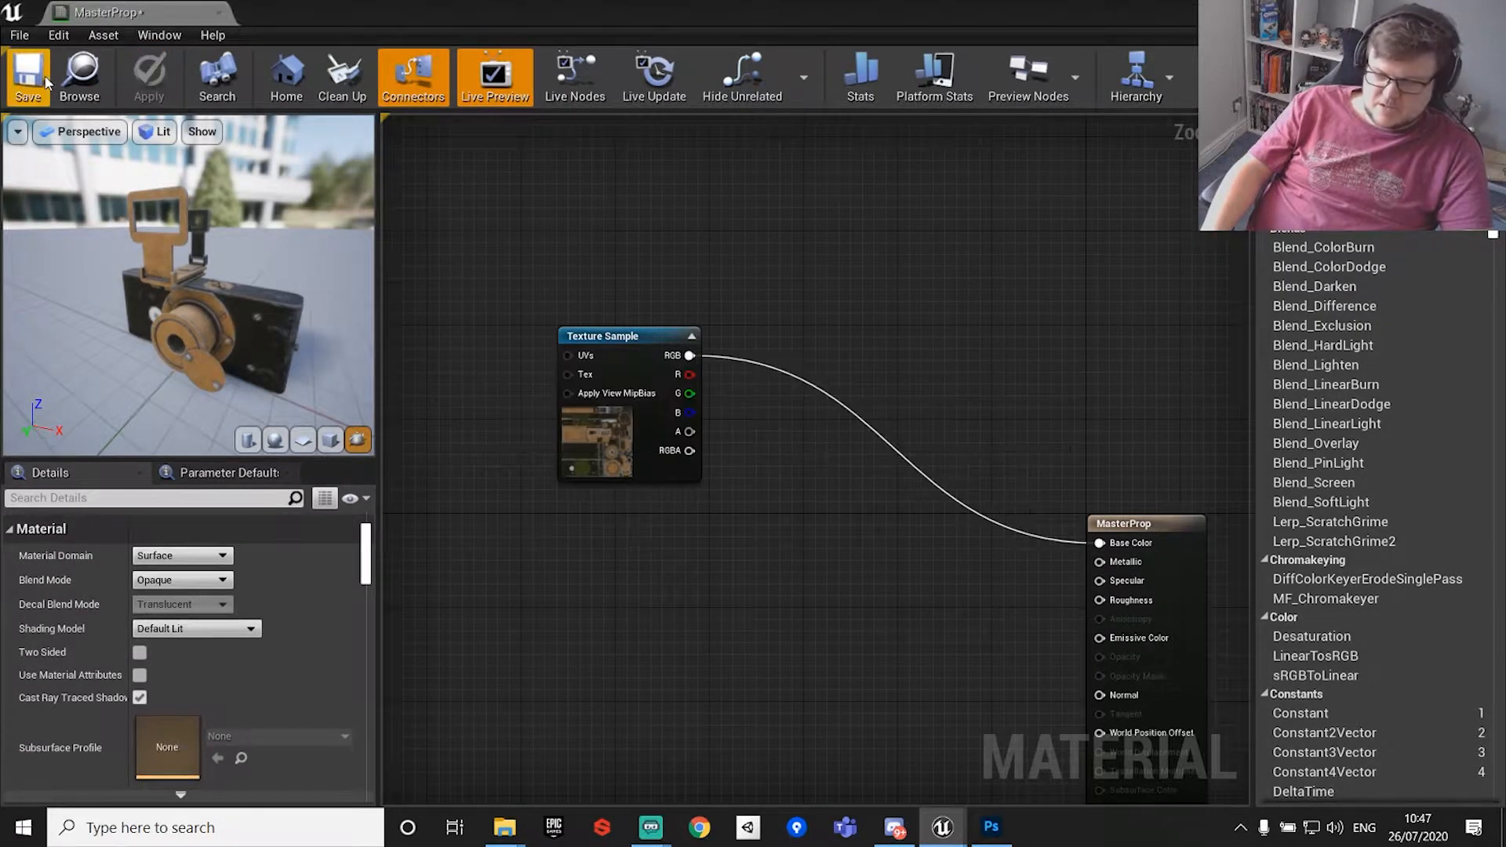
{"action": "left_click", "coordinate": [27, 94]}
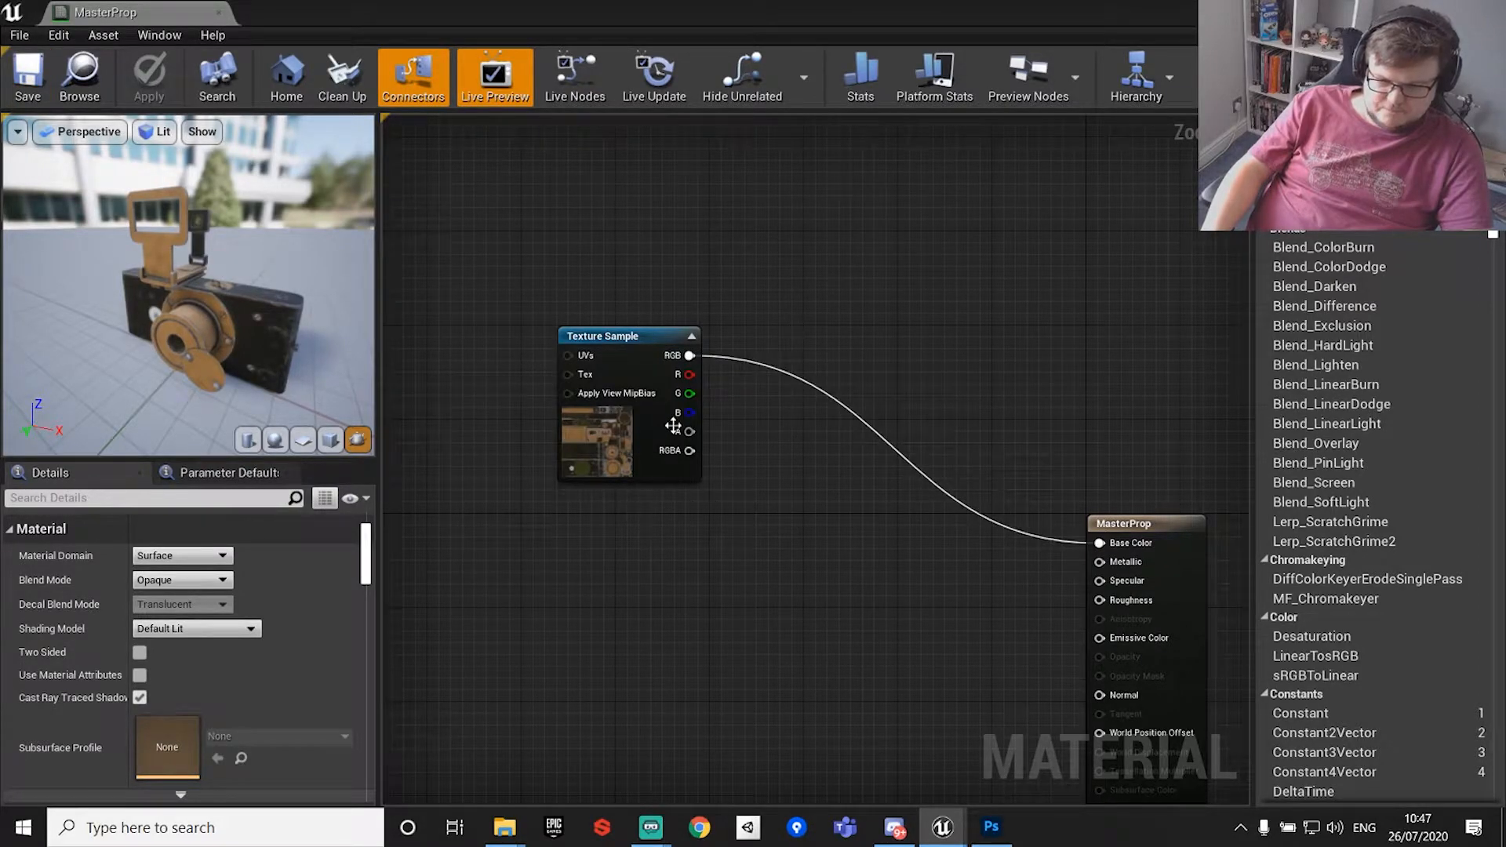
Move the albedo Texture Sample node higher in the graph and try wiring its red channel into Metallic, disconnecting it again.
{"action": "left_click_drag", "start_coordinate": [669, 428], "coordinate": [668, 322]}
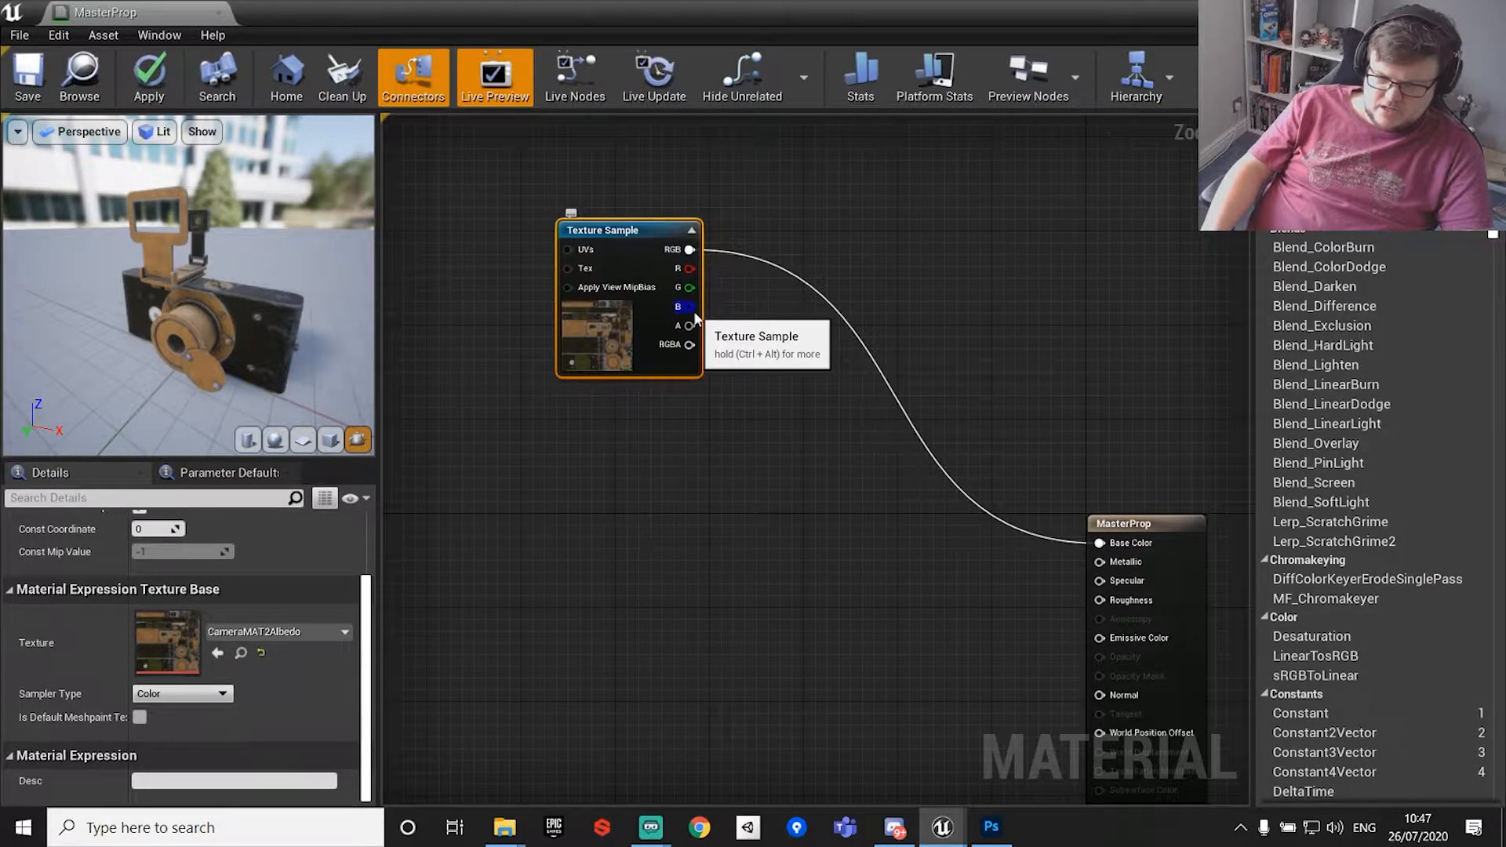
{"action": "left_click_drag", "start_coordinate": [690, 269], "coordinate": [1117, 571]}
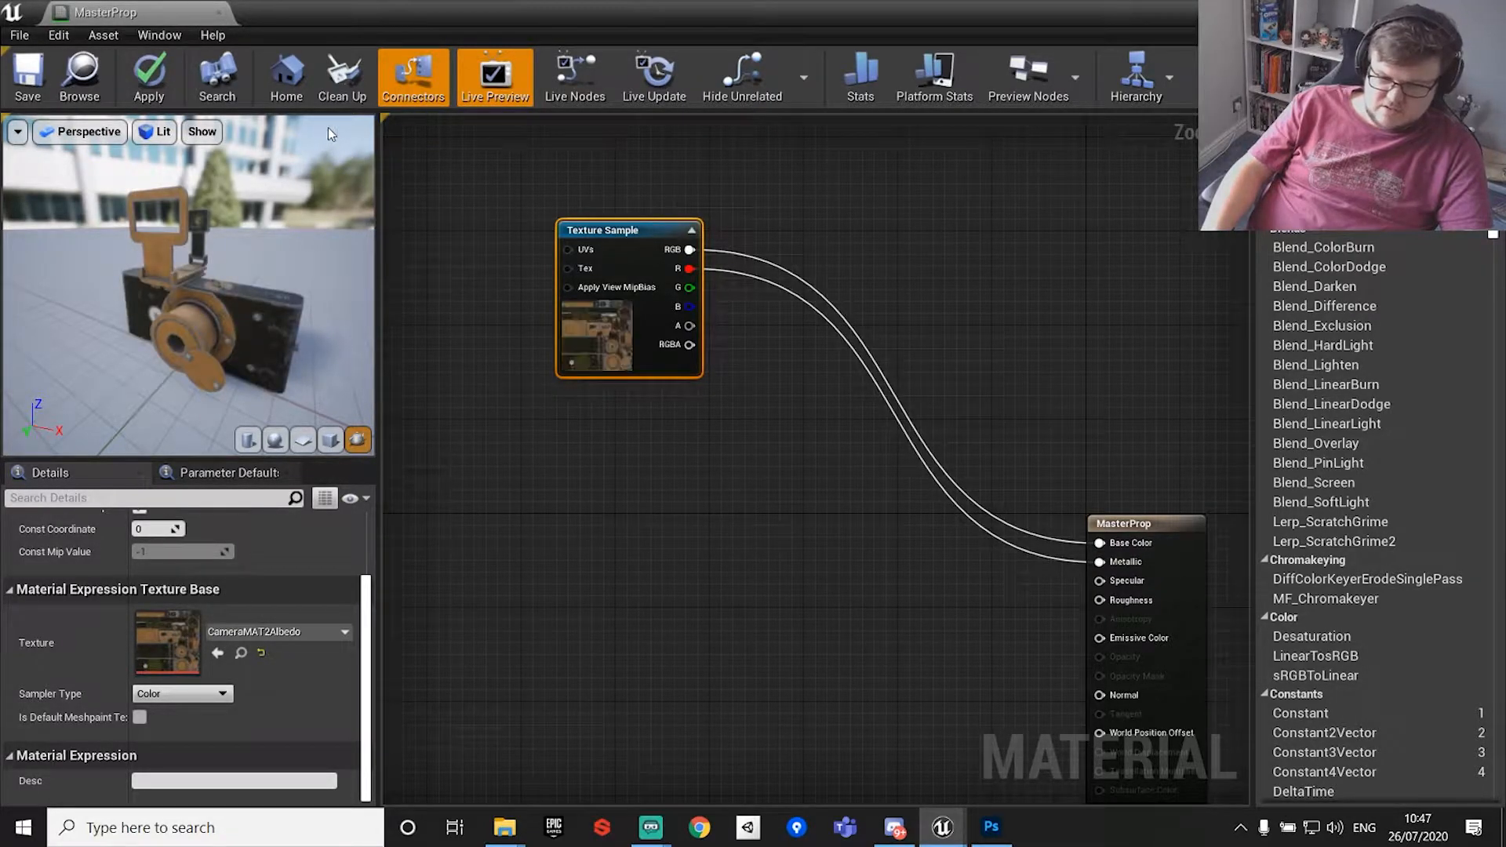
{"action": "left_click", "coordinate": [691, 269], "text": "alt"}
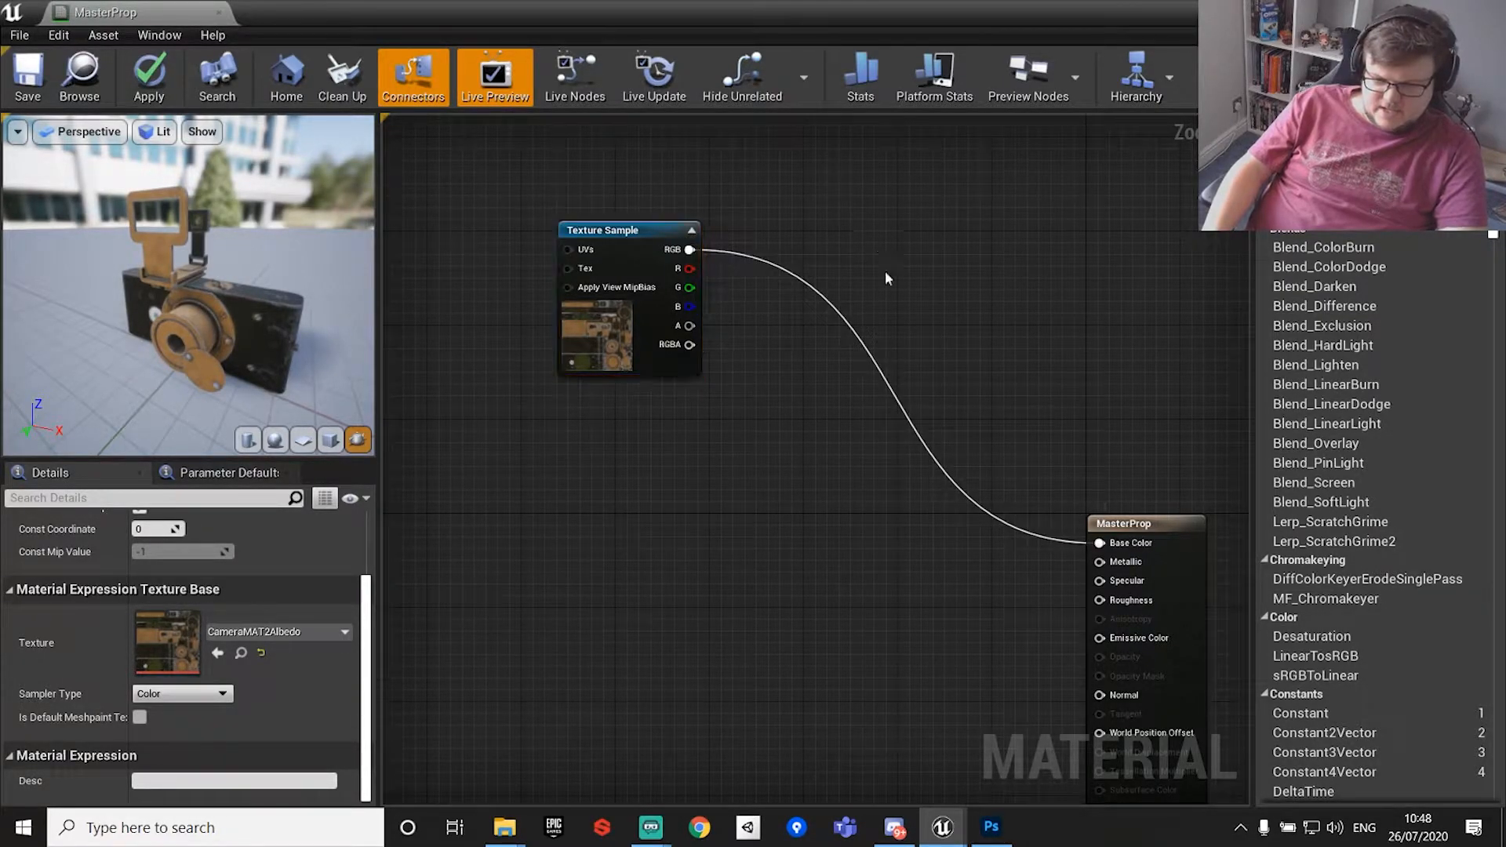
{"action": "left_click", "coordinate": [1014, 601]}
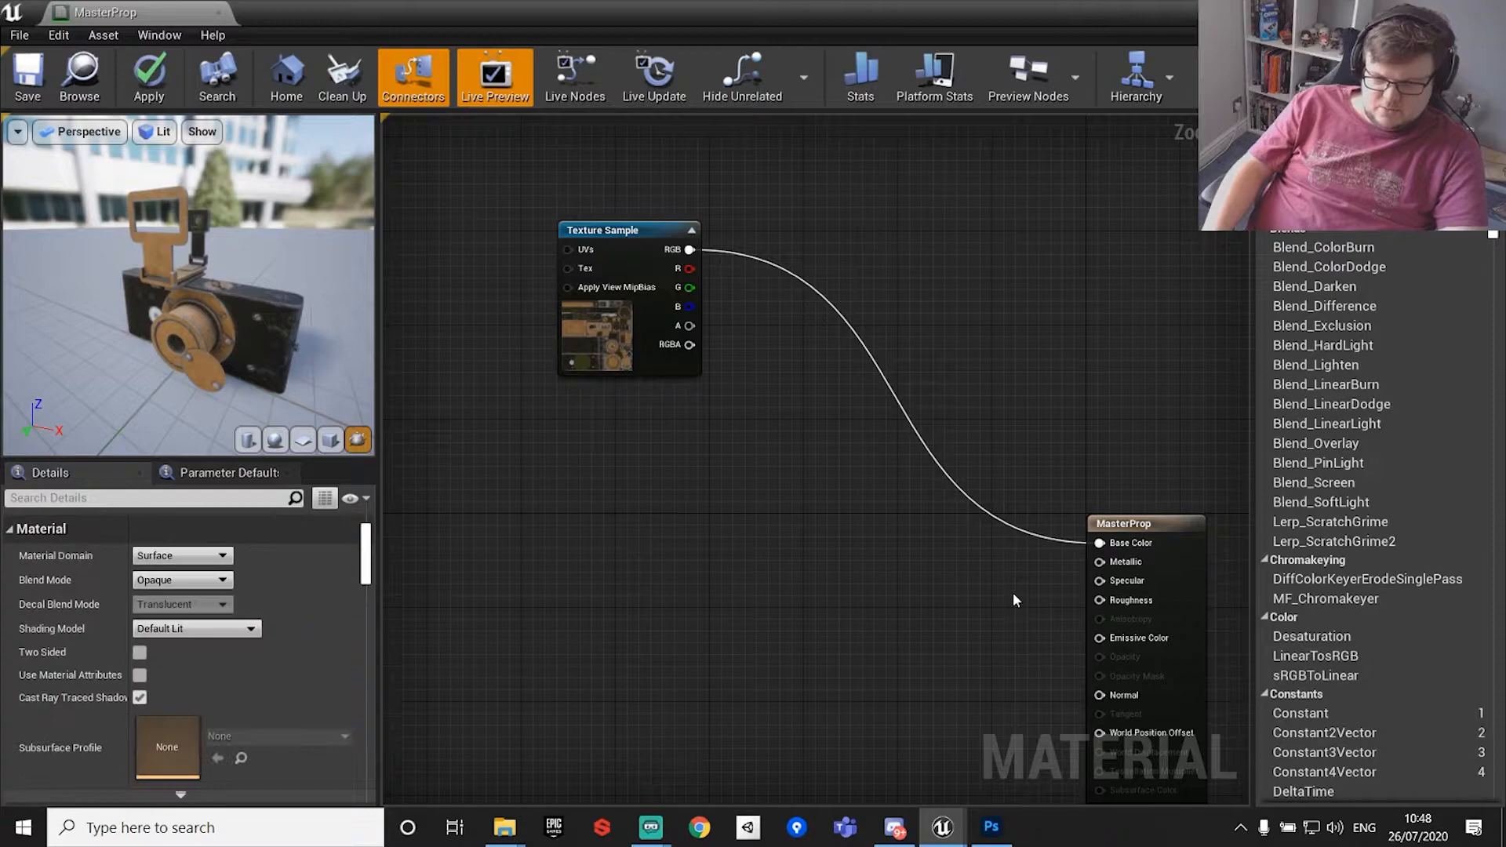
Disconnect the Texture Sample's RGB output from Base Color, reconnect it, and disconnect it once more.
{"action": "left_click", "coordinate": [881, 380], "text": "alt"}
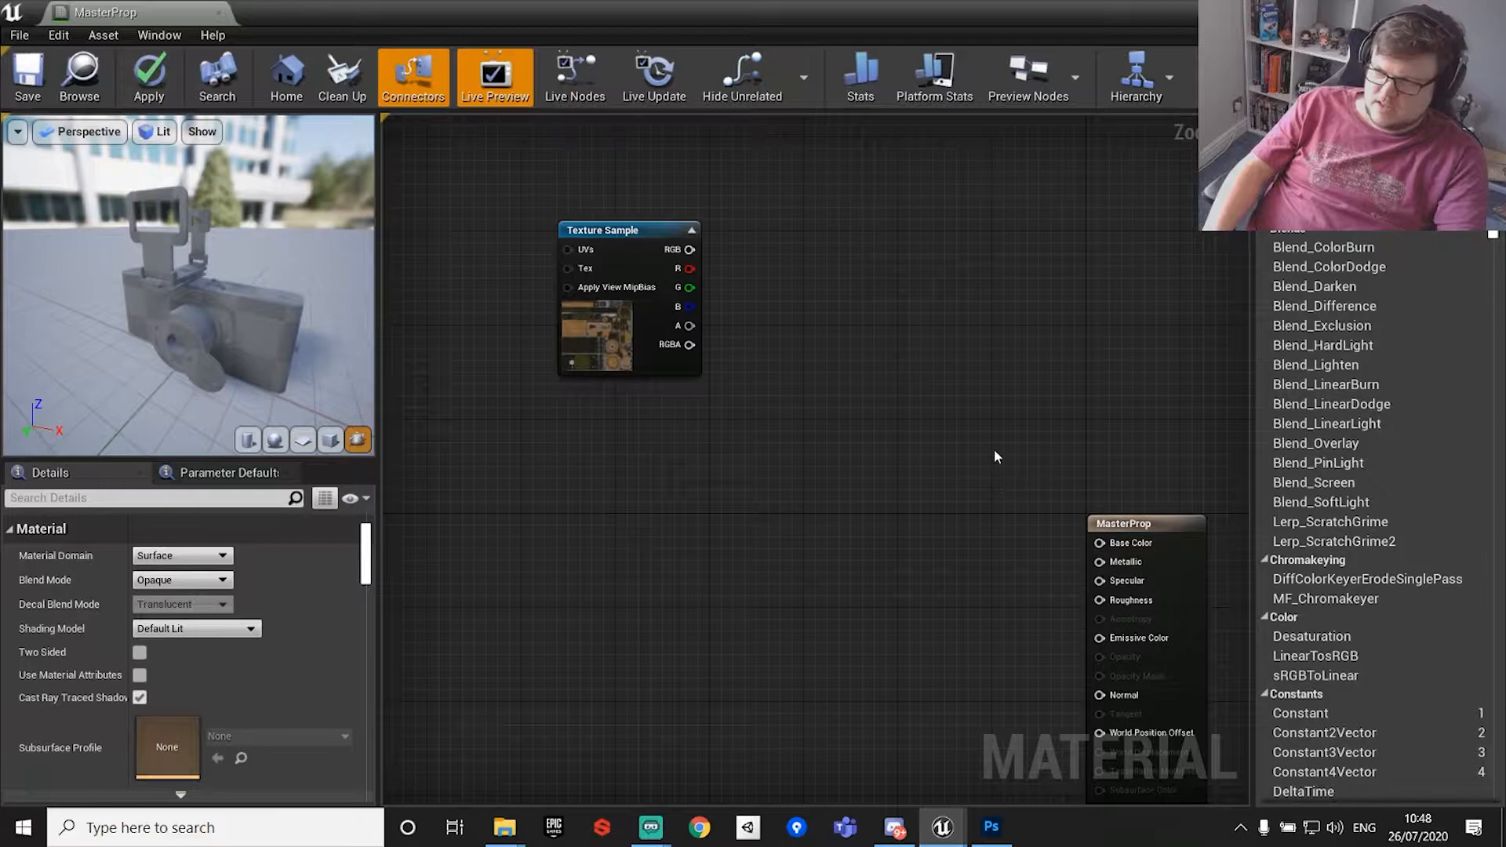
{"action": "left_click_drag", "start_coordinate": [689, 249], "coordinate": [1100, 543]}
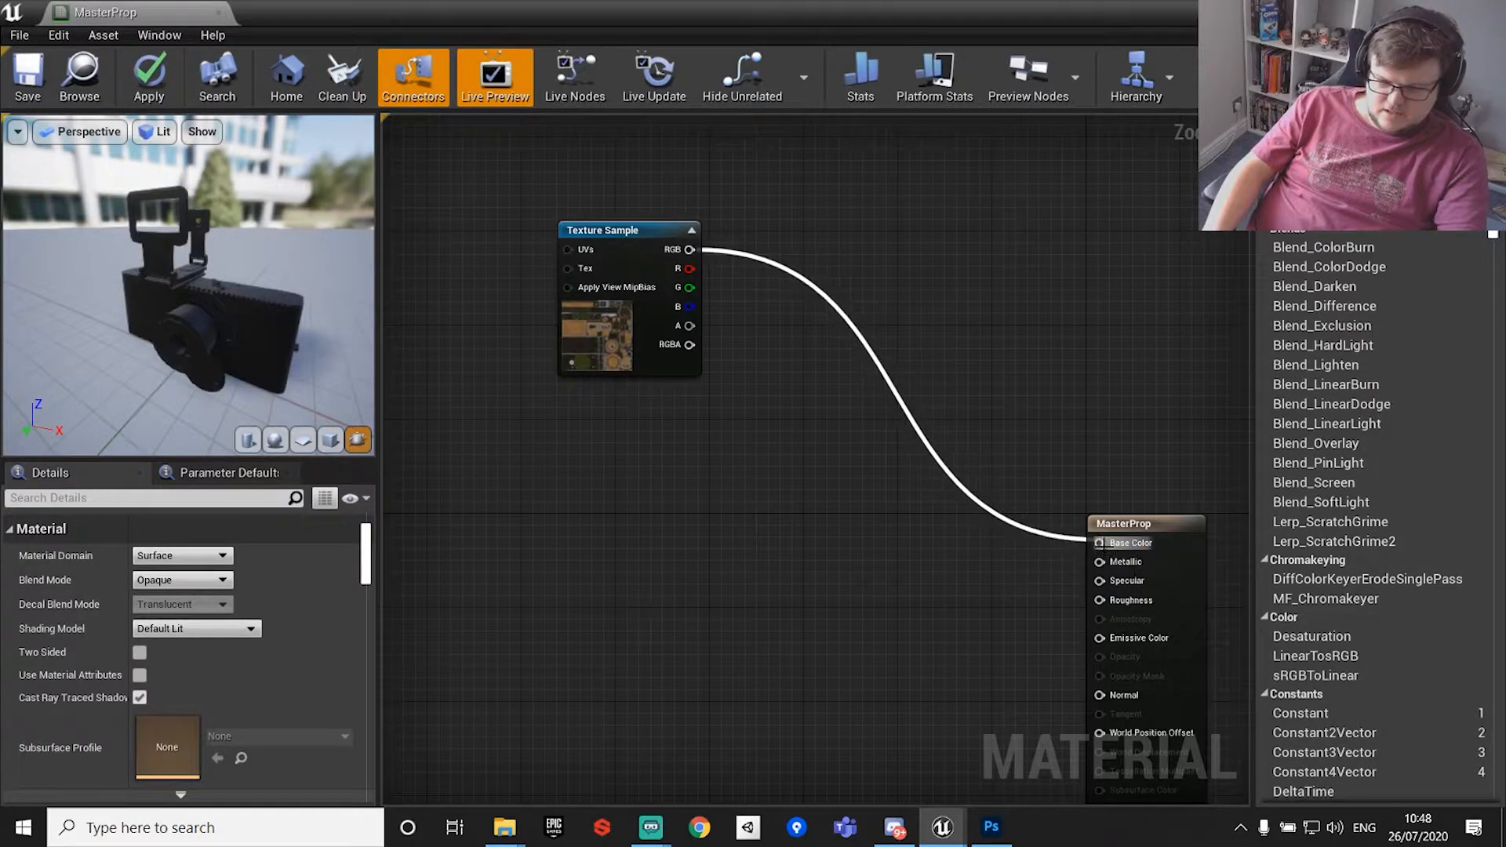
{"action": "left_click", "coordinate": [1100, 543], "text": "alt"}
Add a Multiply node fed by the Texture Sample's RGB output and place it between the texture and the MasterProp node.
{"action": "left_click_drag", "start_coordinate": [689, 249], "coordinate": [956, 213]}
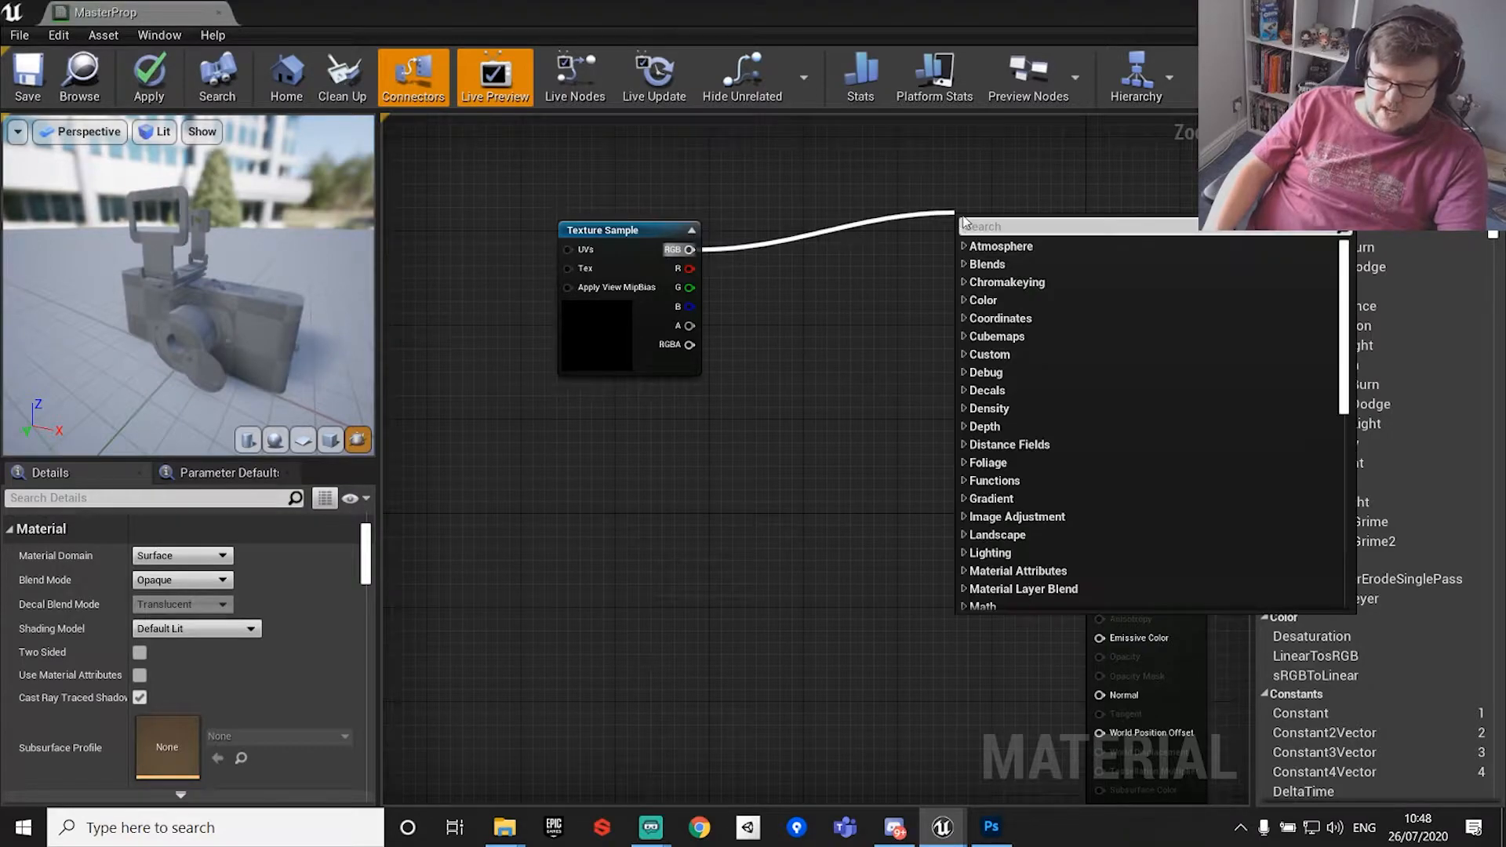
{"action": "type", "text": "mul"}
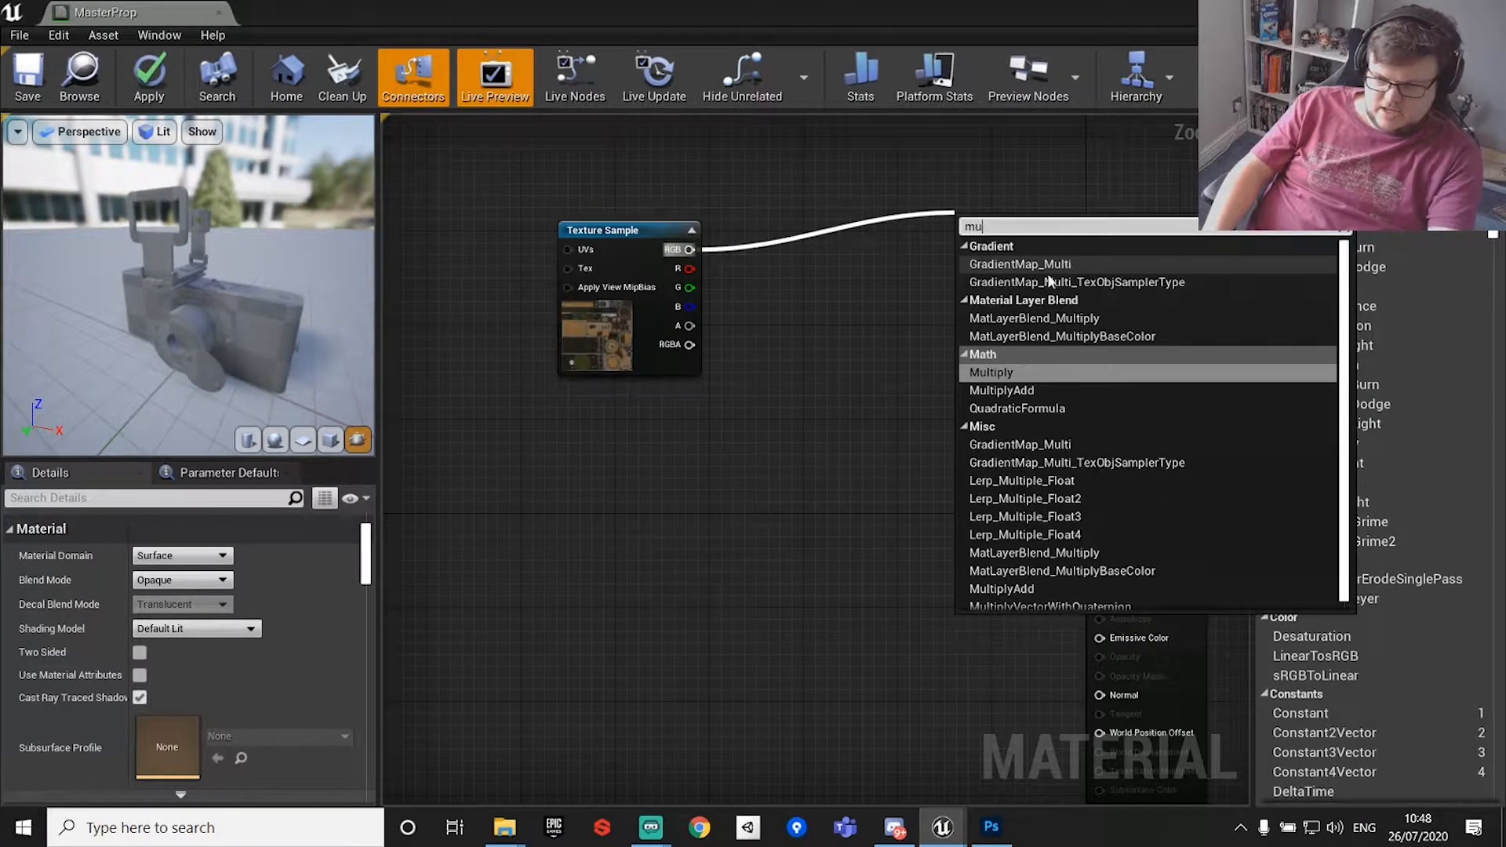
{"action": "left_click", "coordinate": [990, 377]}
{"action": "left_click_drag", "start_coordinate": [1002, 249], "coordinate": [910, 339]}
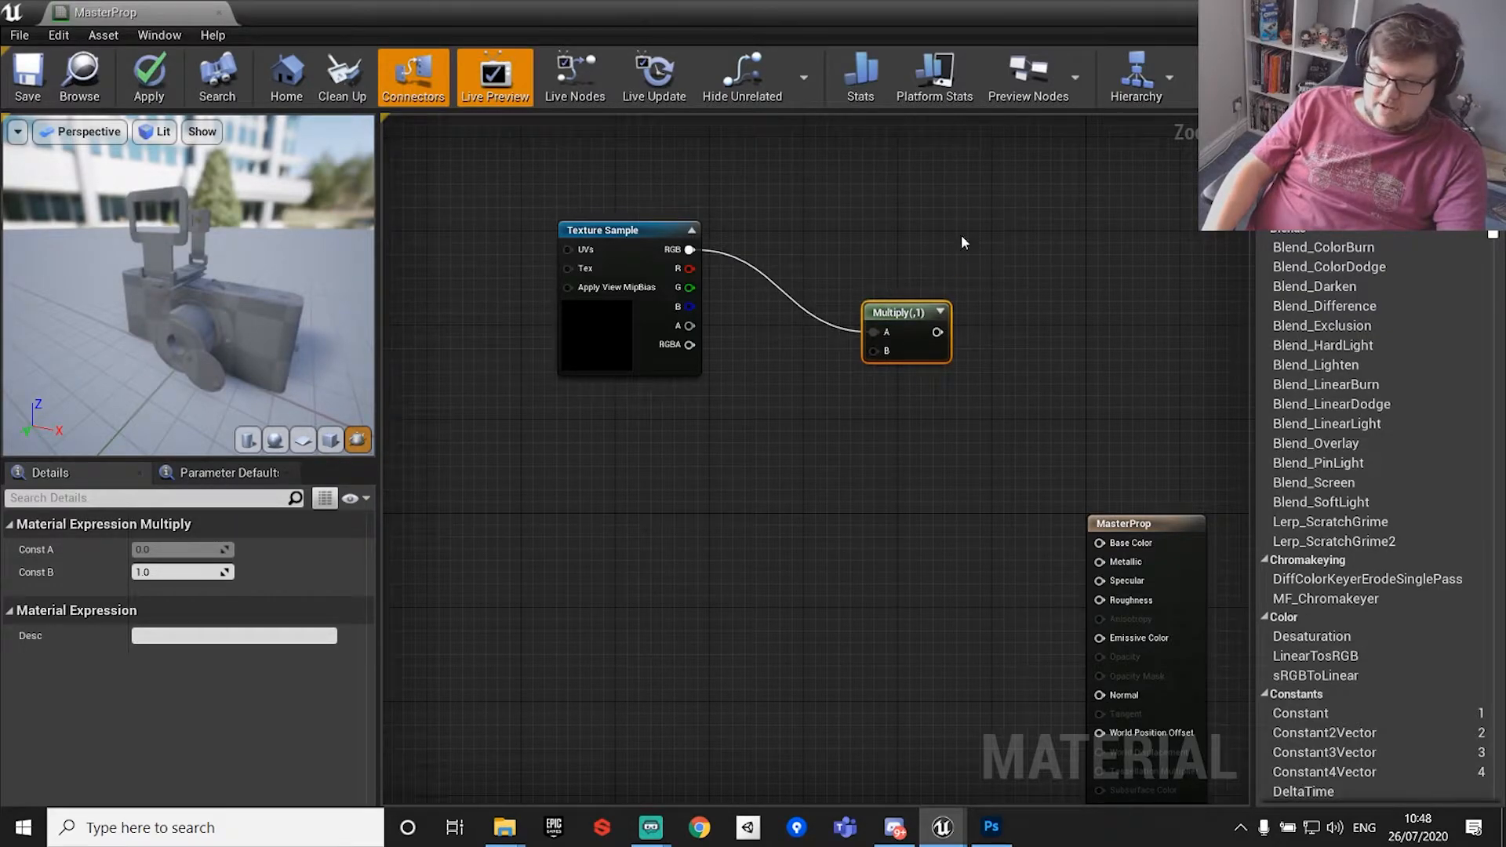
Add a OneMinus node below the Multiply node.
{"action": "right_click", "coordinate": [759, 477]}
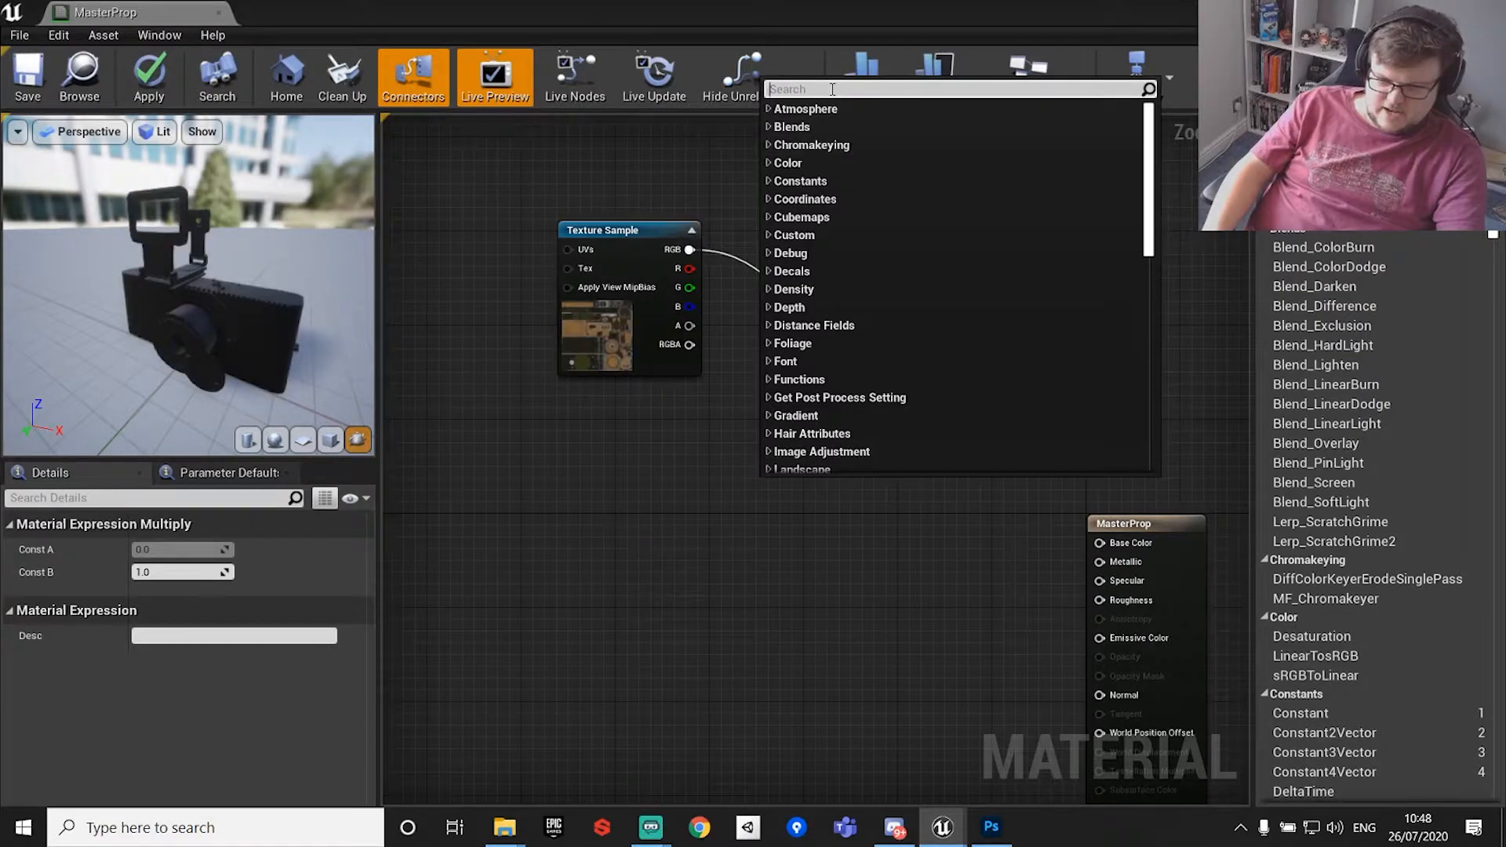
{"action": "type", "text": "1"}
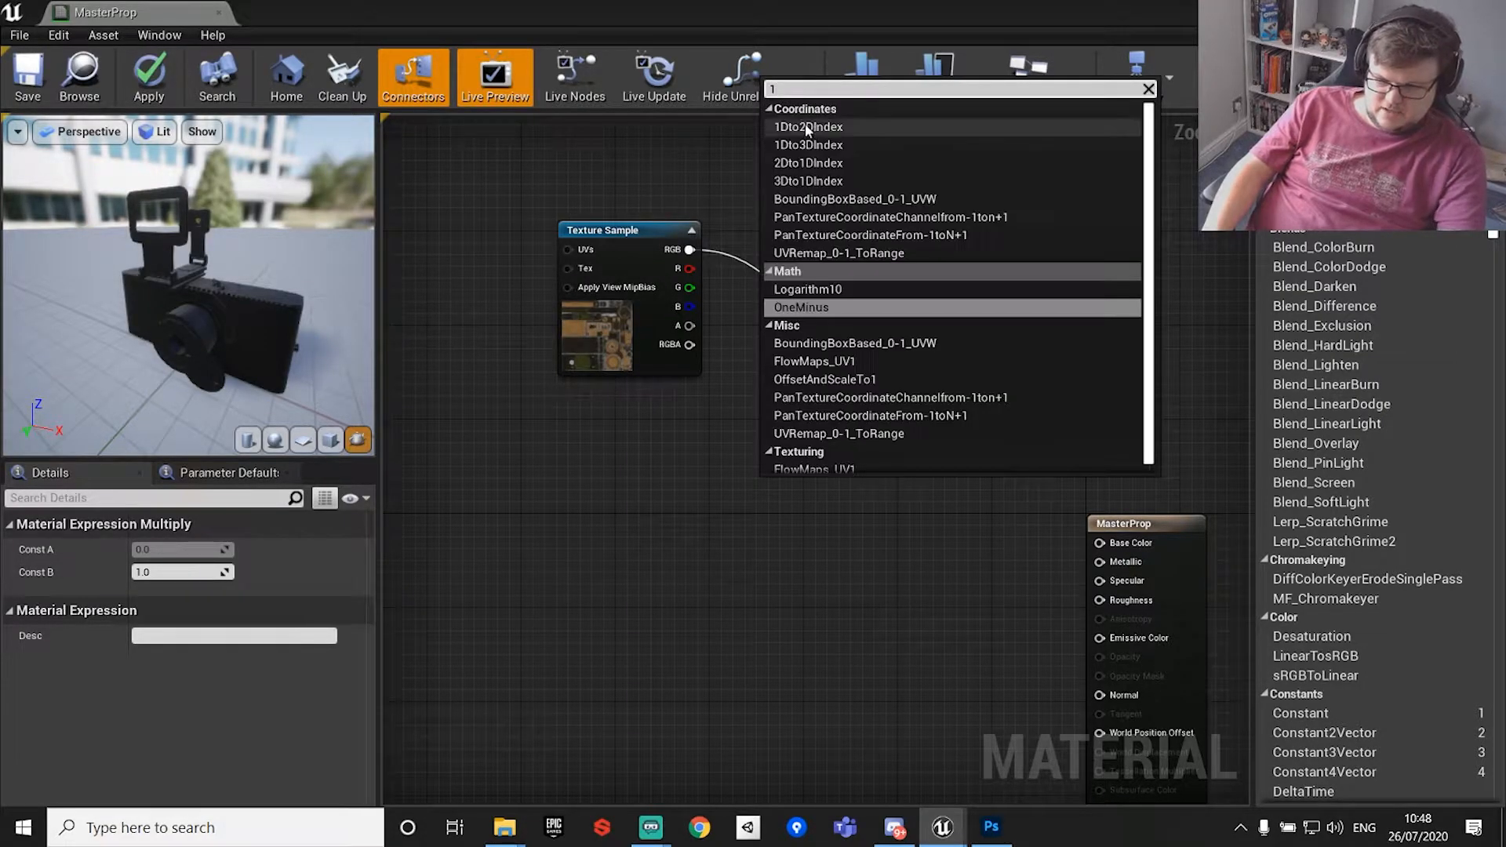
{"action": "left_click", "coordinate": [793, 308]}
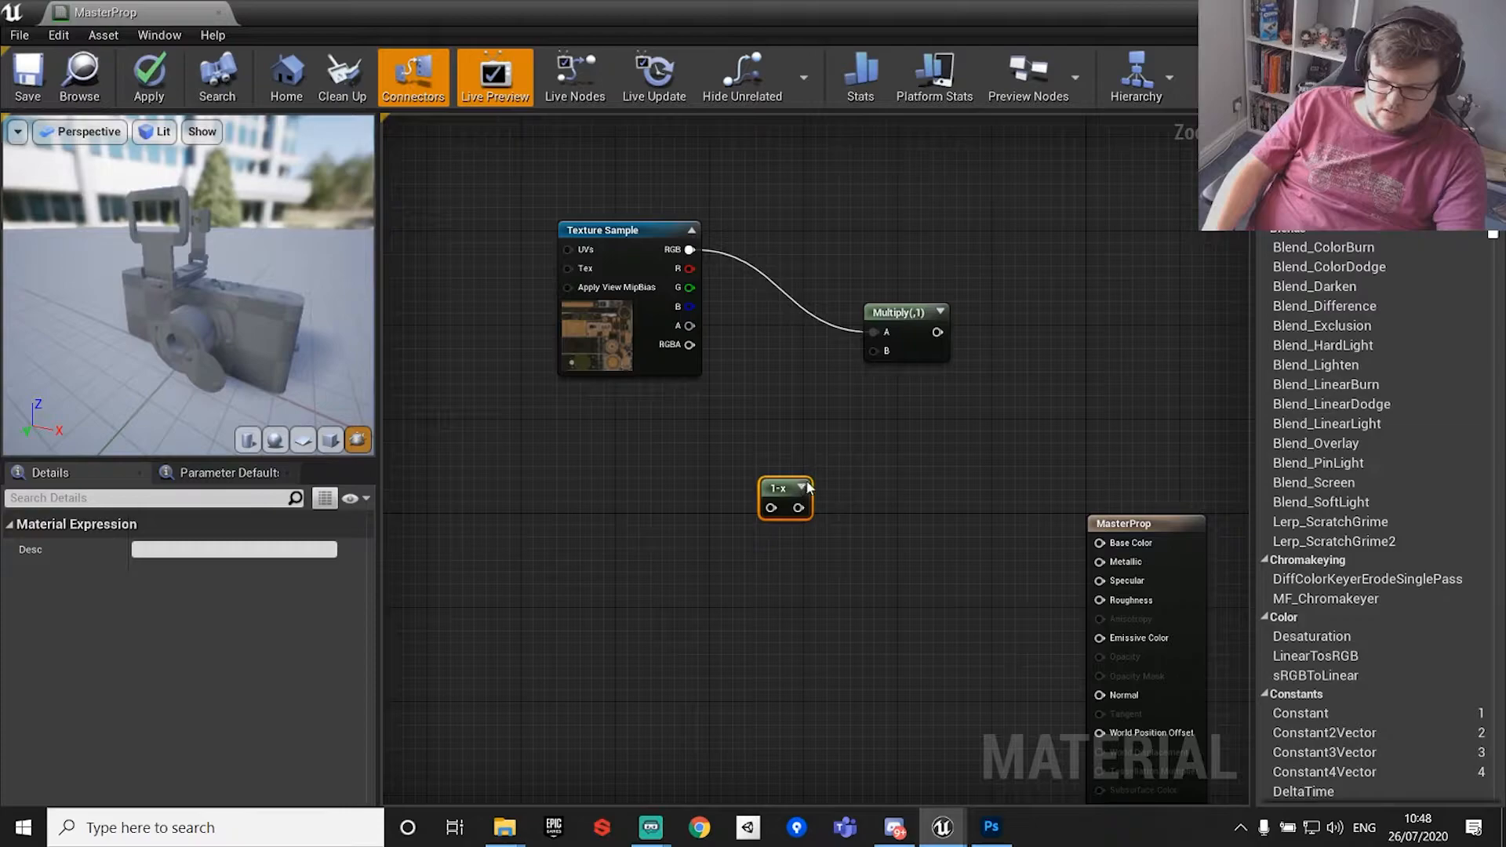
Add a Constant of value 1 feeding Multiply's B input, with the Multiply output wired into Base Color.
{"action": "left_click", "coordinate": [786, 414]}
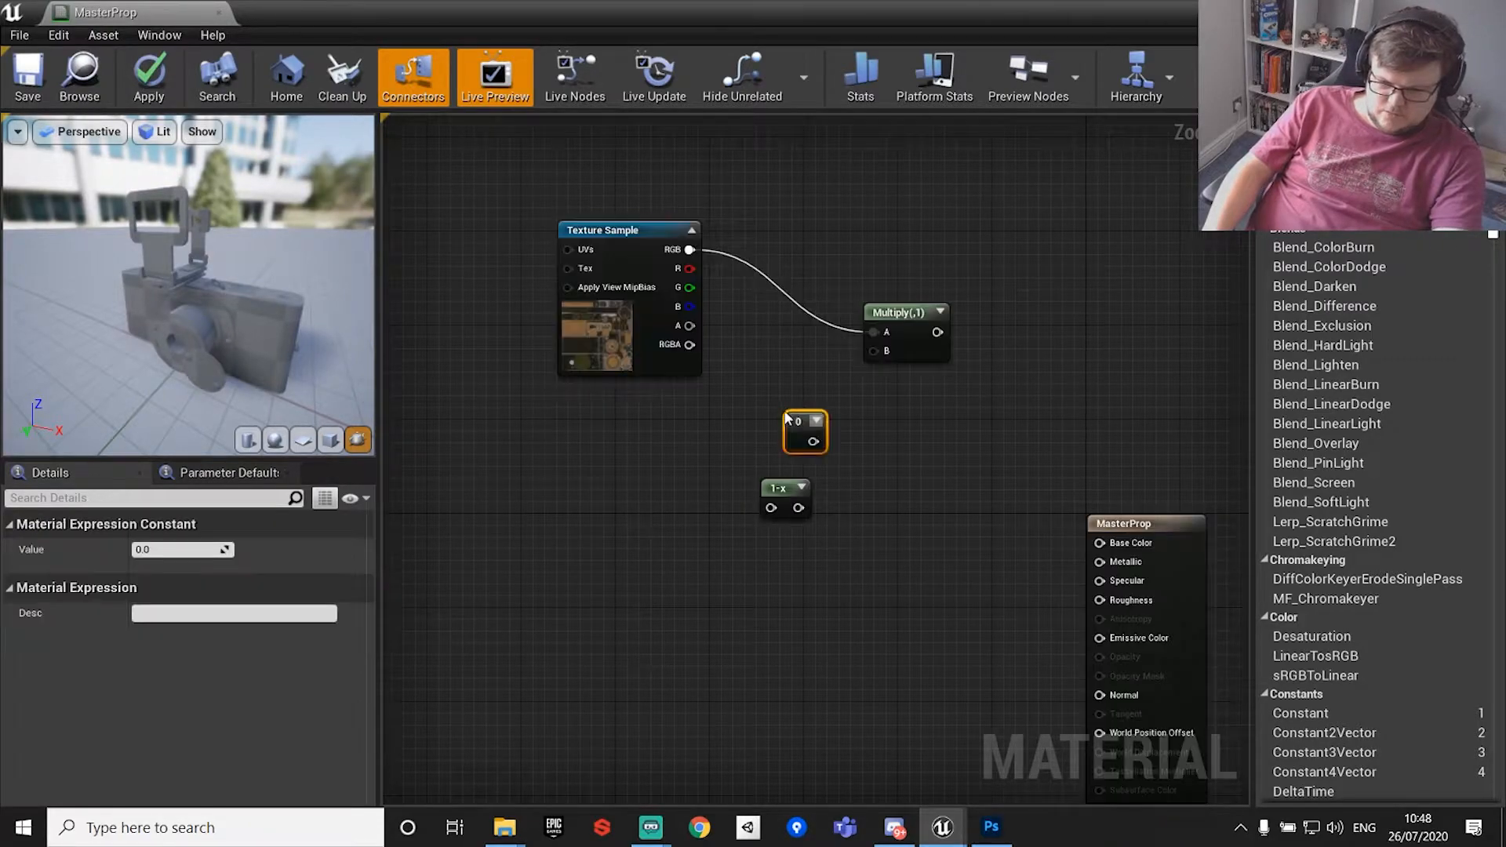
{"action": "left_click_drag", "start_coordinate": [813, 441], "coordinate": [1101, 543]}
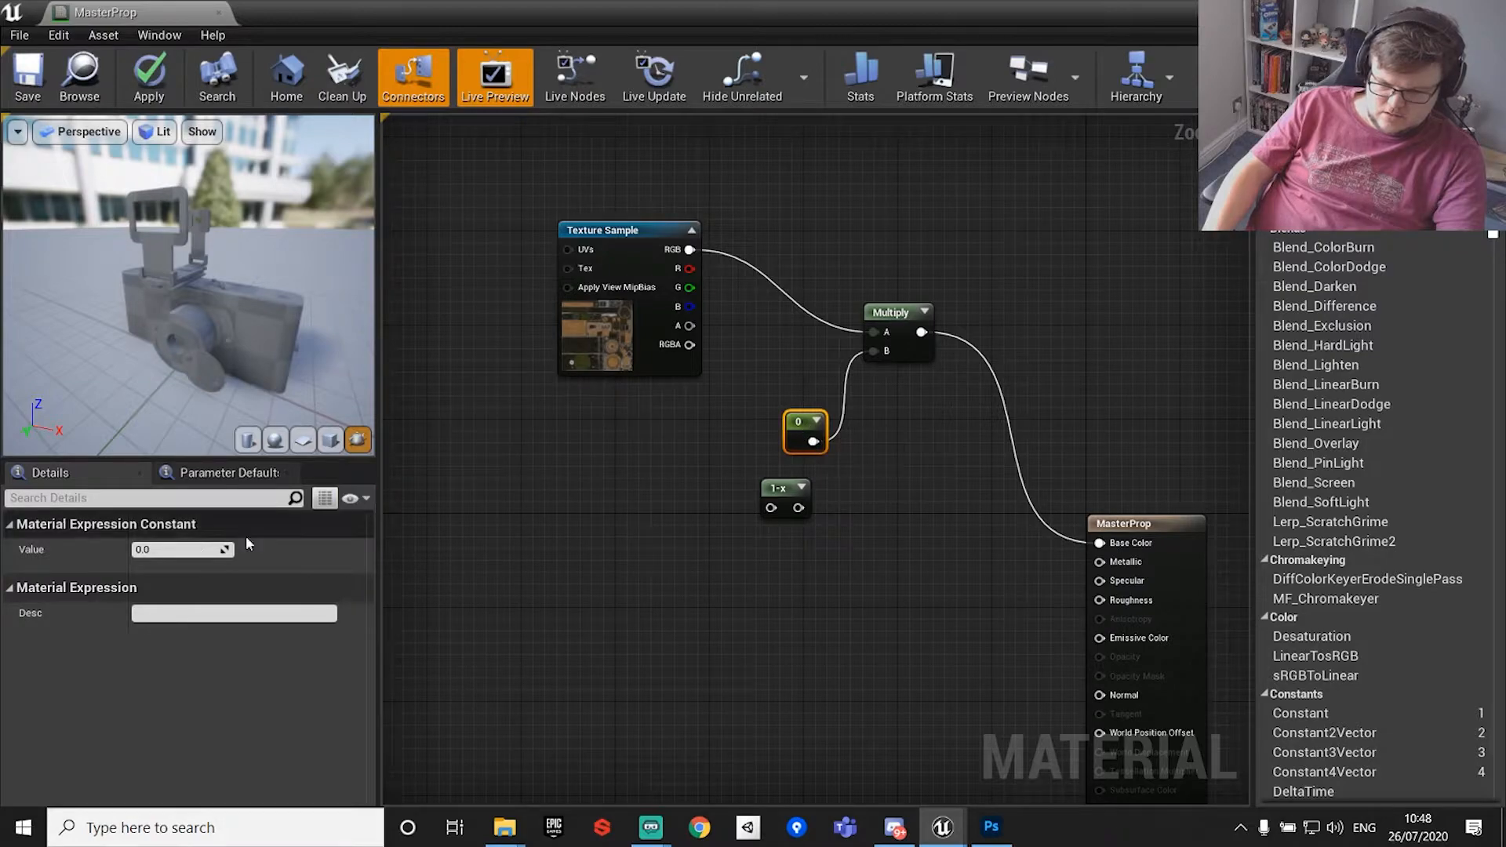
{"action": "left_click", "coordinate": [194, 548]}
{"action": "type", "text": "1"}
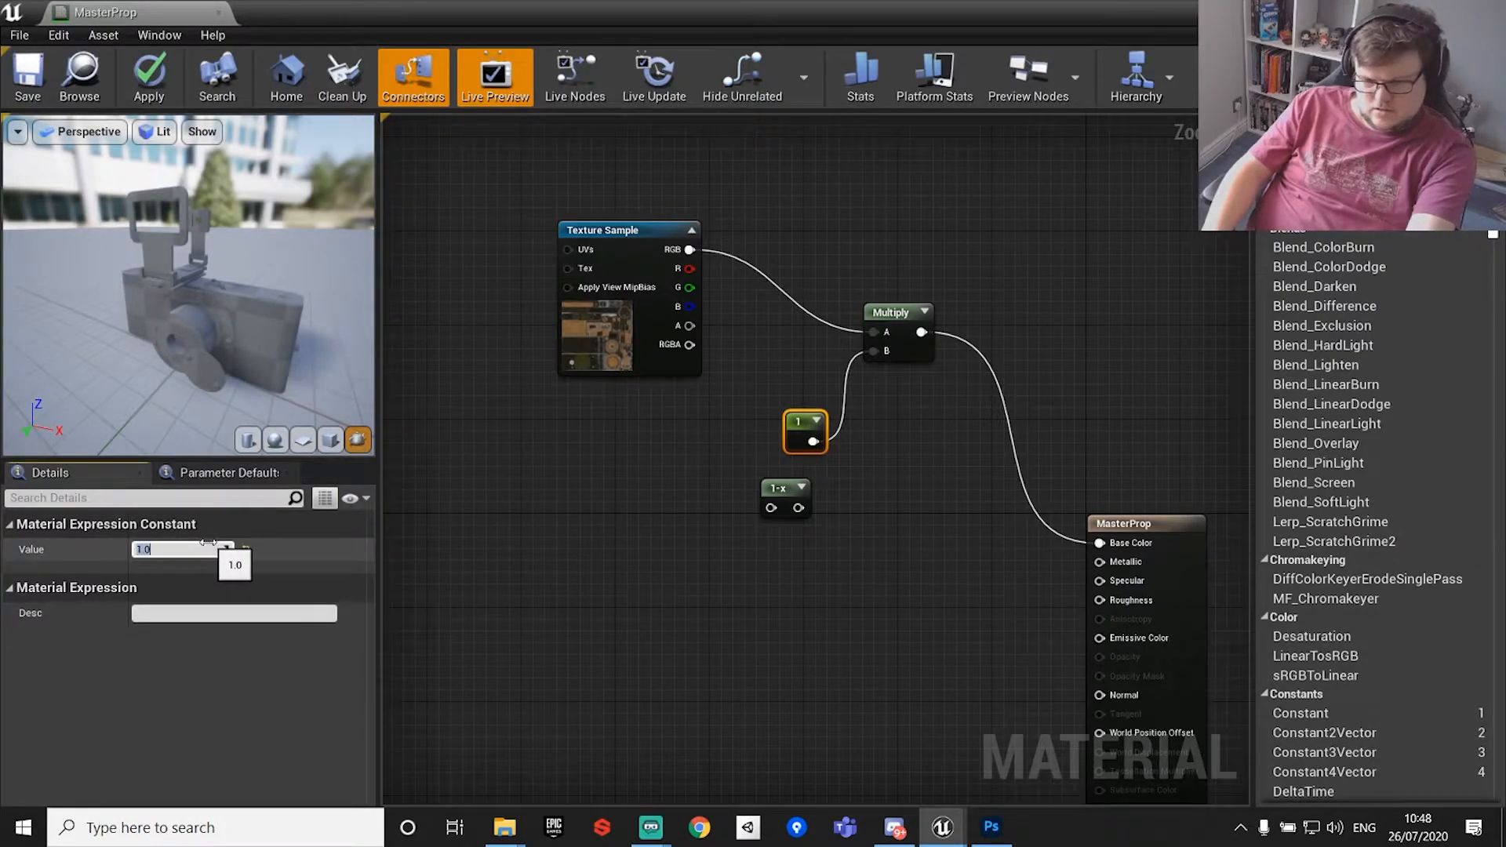
{"action": "key", "text": "Return"}
{"action": "left_click", "coordinate": [934, 249]}
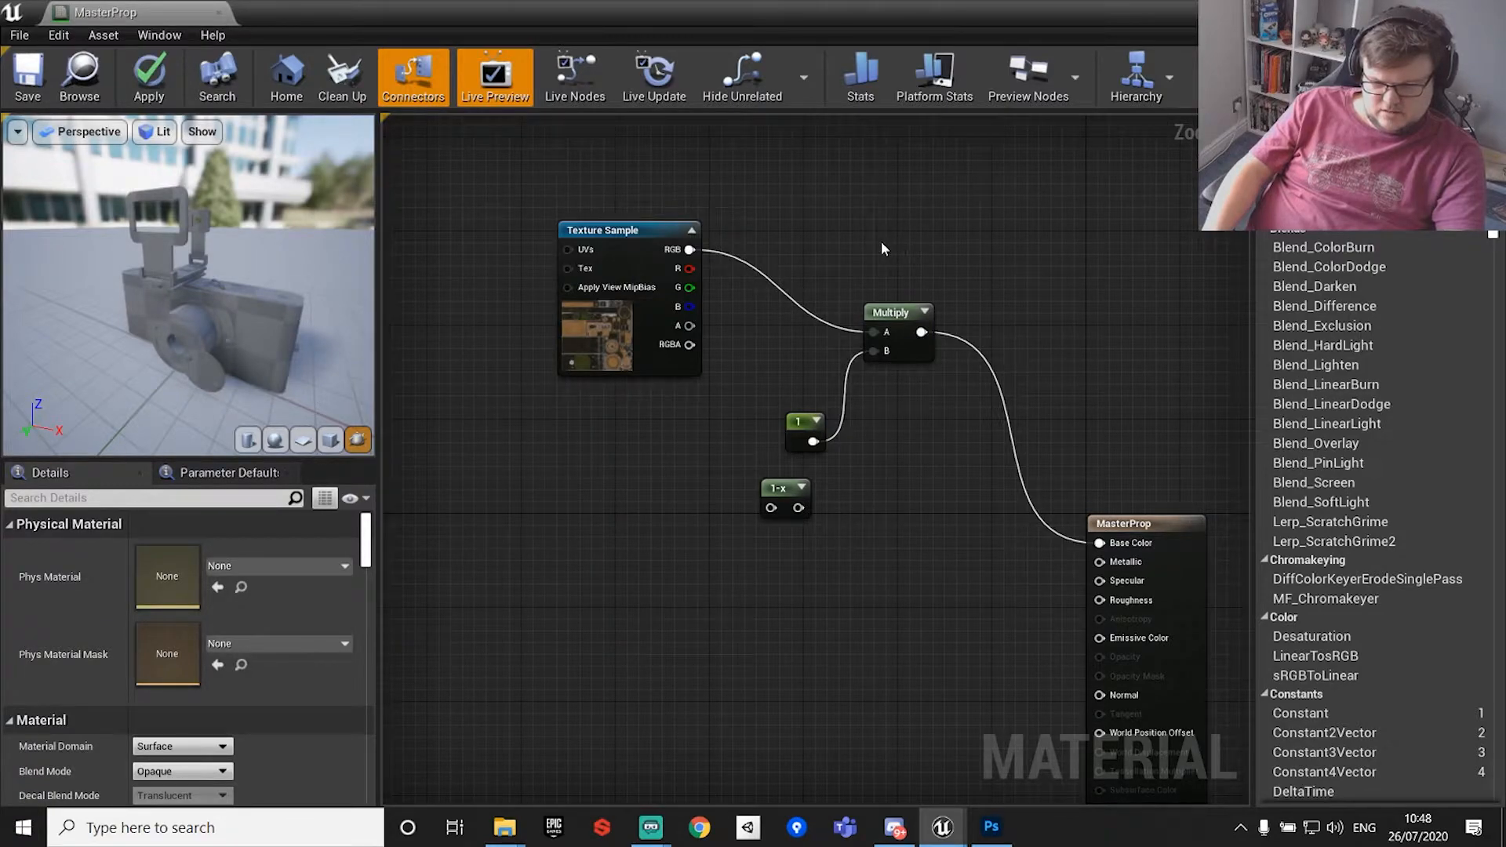
Set the Constant feeding the Multiply node to 0.
{"action": "left_click", "coordinate": [789, 441]}
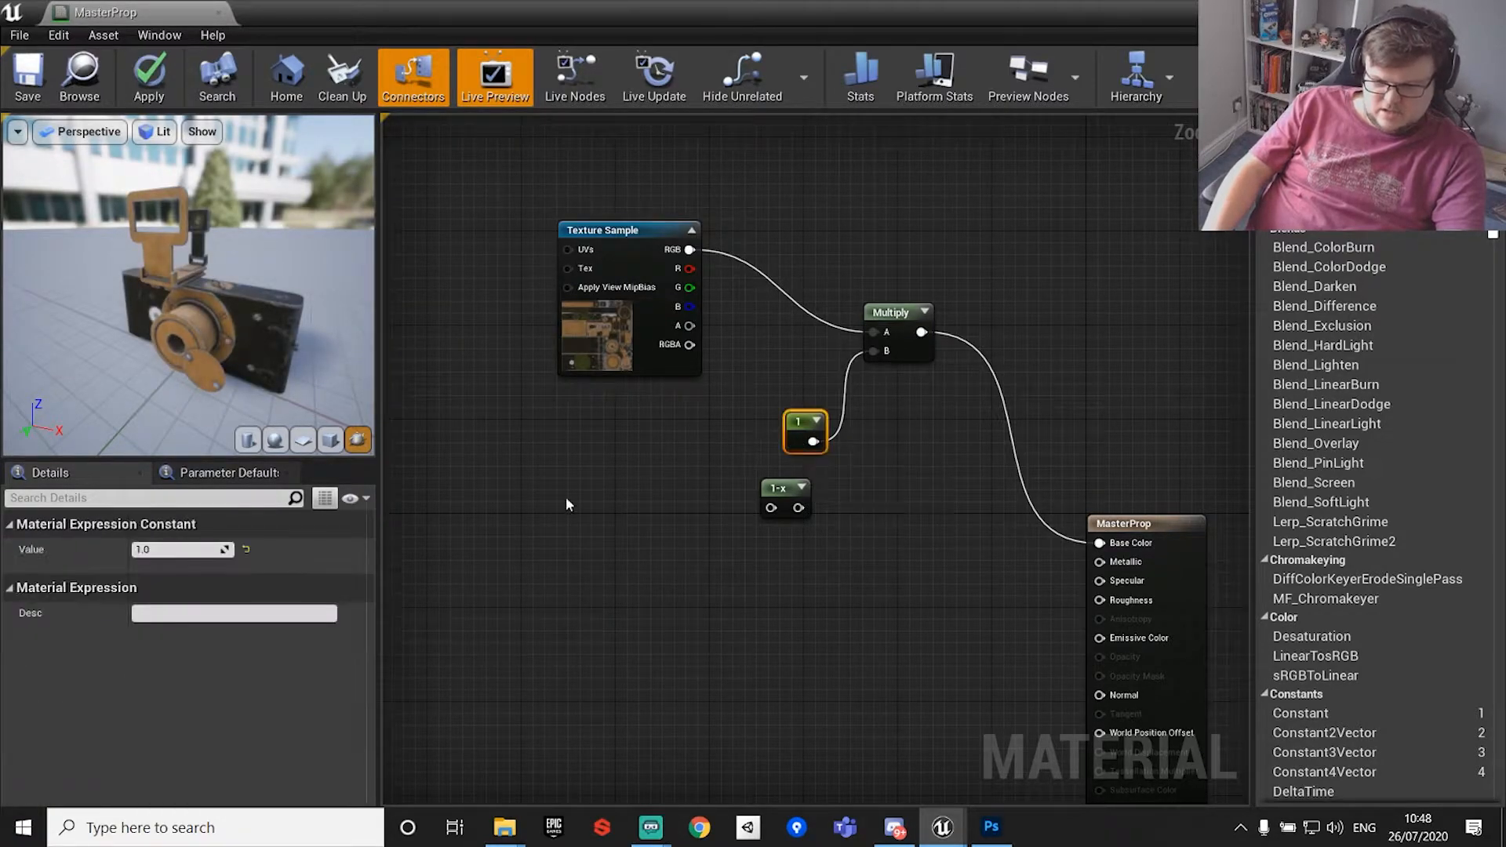
{"action": "left_click", "coordinate": [149, 553]}
{"action": "type", "text": "0"}
{"action": "key", "text": "Return"}
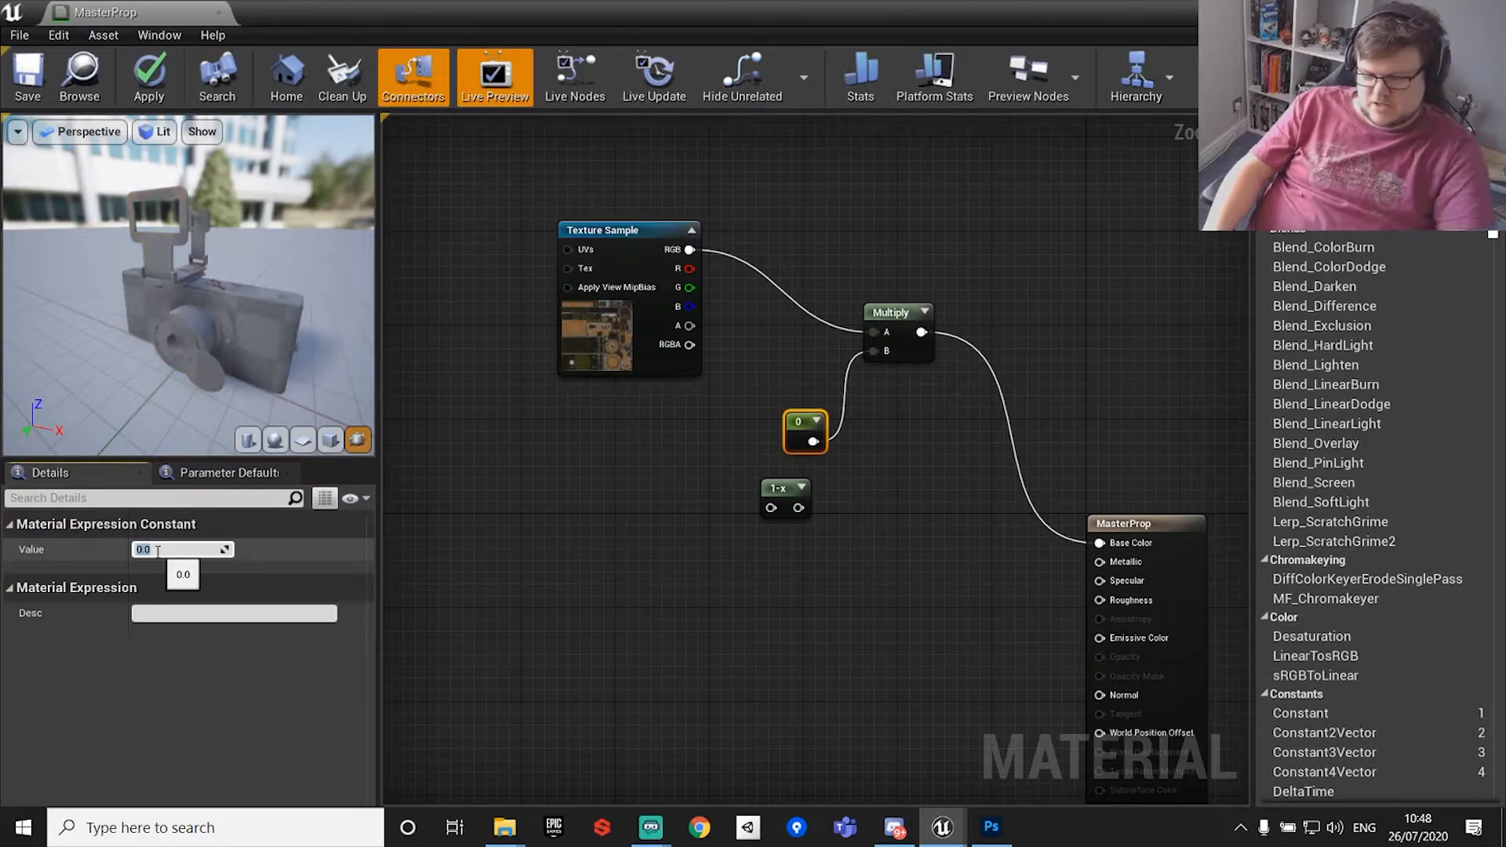
{"action": "left_click", "coordinate": [562, 459]}
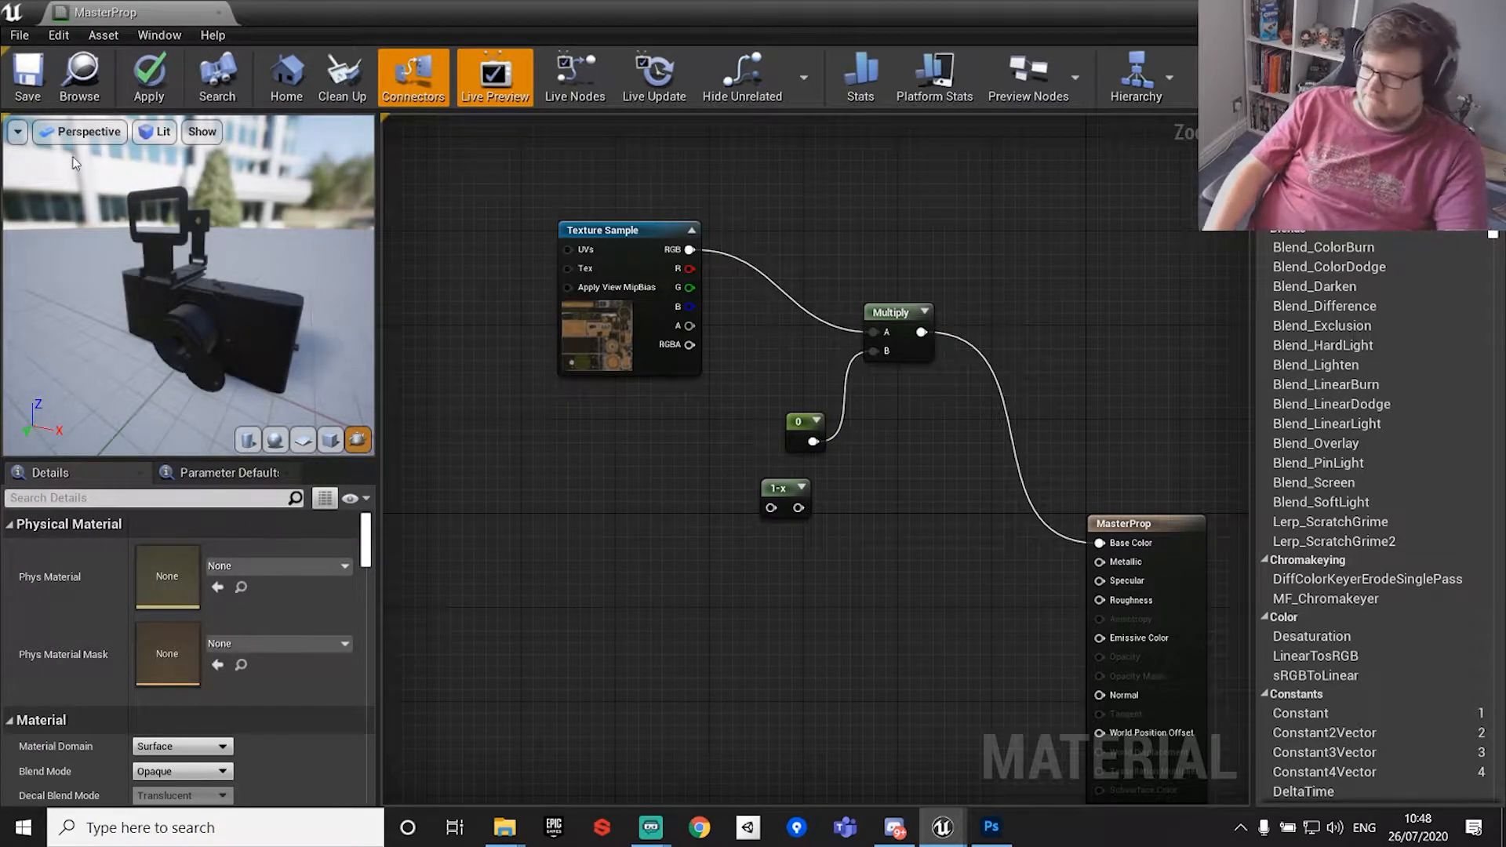
Delete the Multiply, Constant and OneMinus nodes and wire the Texture Sample's RGB output straight into Base Color.
{"action": "key", "text": "ctrl+z"}
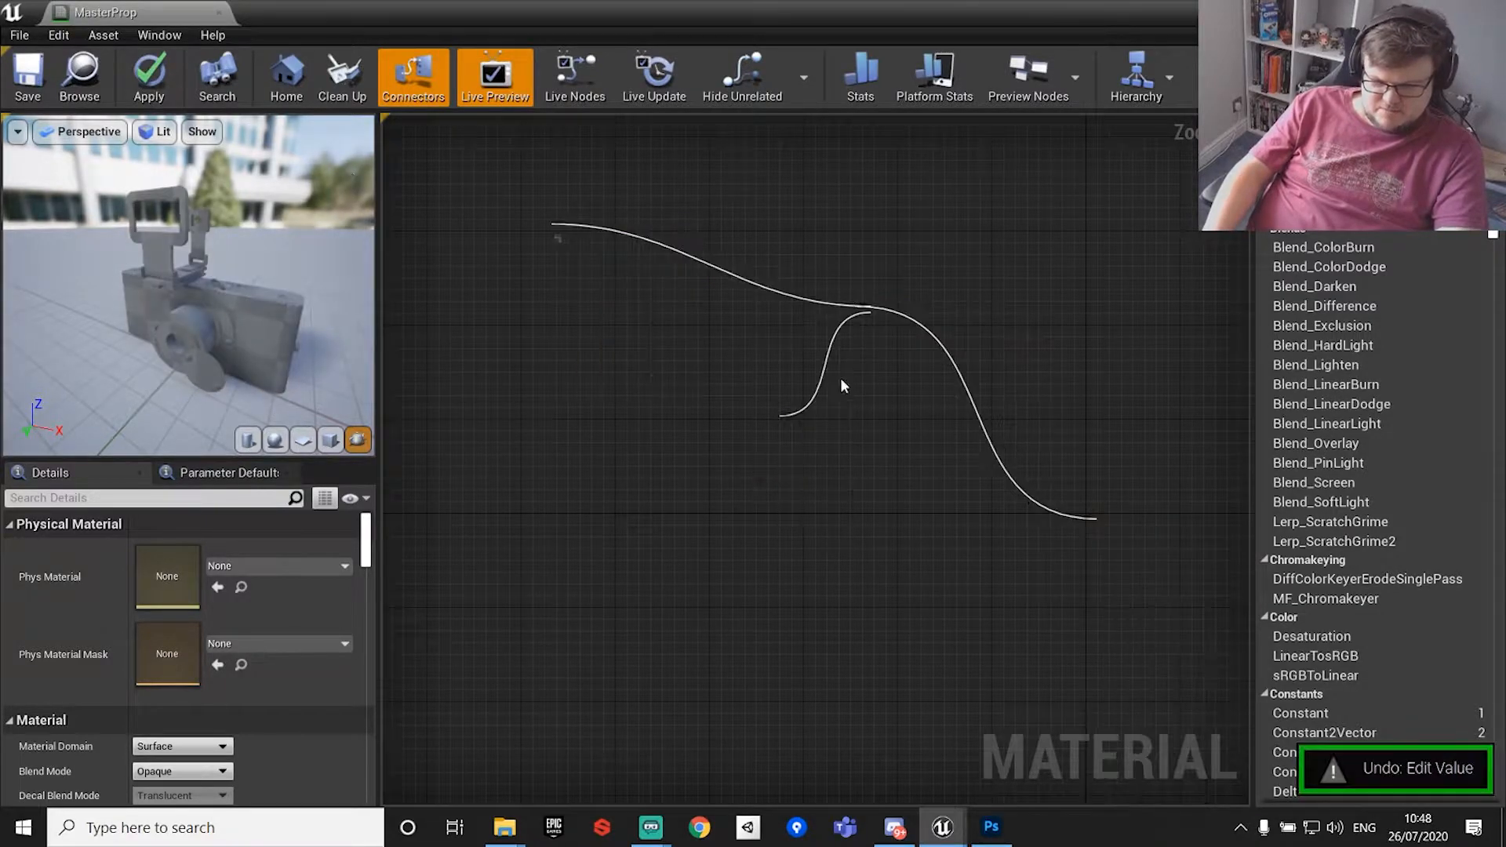
{"action": "left_click_drag", "start_coordinate": [799, 244], "coordinate": [960, 605]}
{"action": "key", "text": "Delete"}
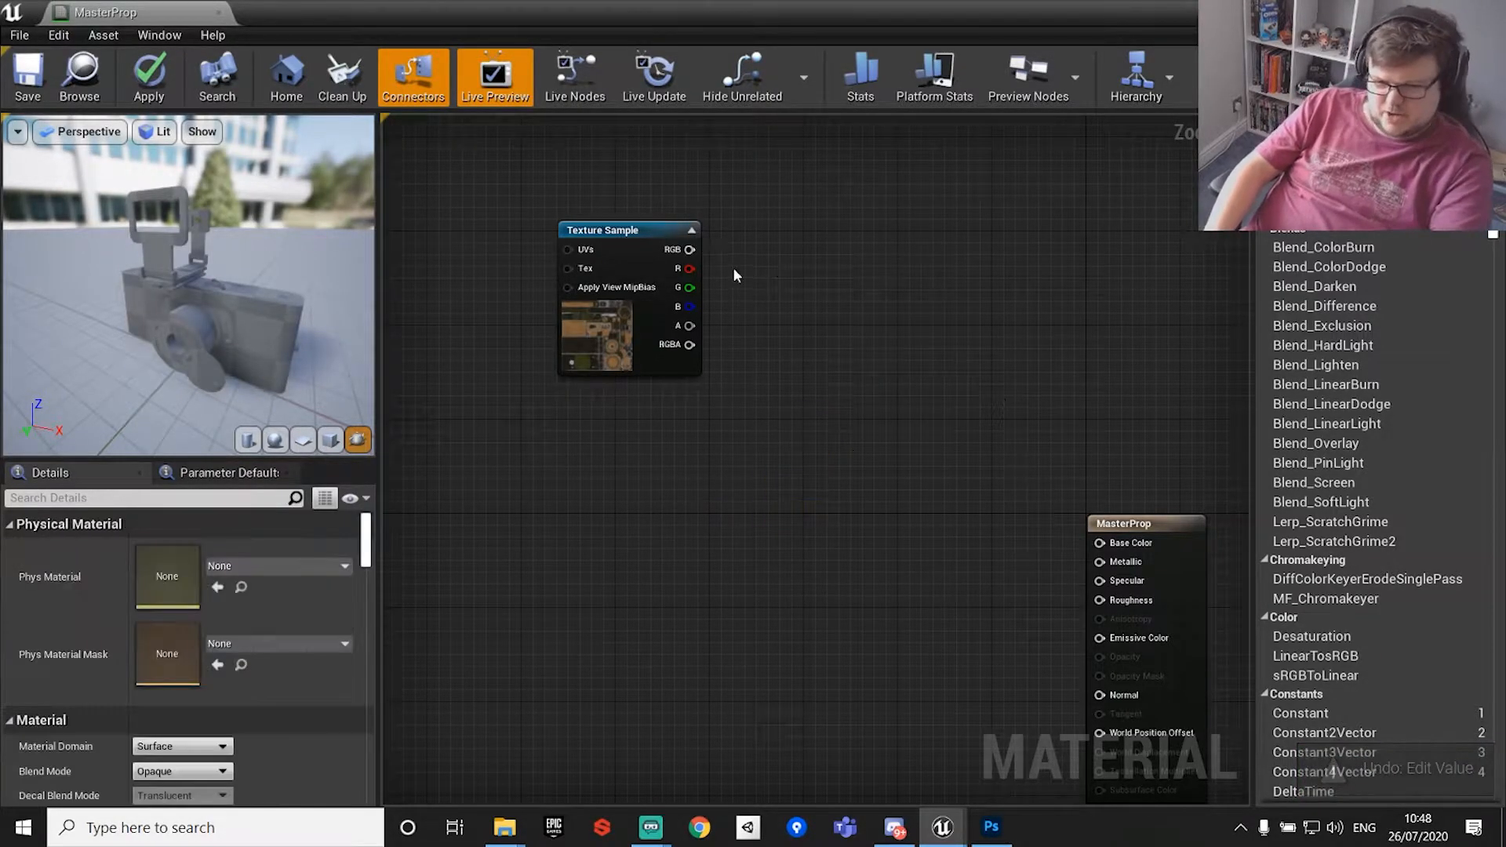
{"action": "left_click_drag", "start_coordinate": [690, 249], "coordinate": [1151, 544]}
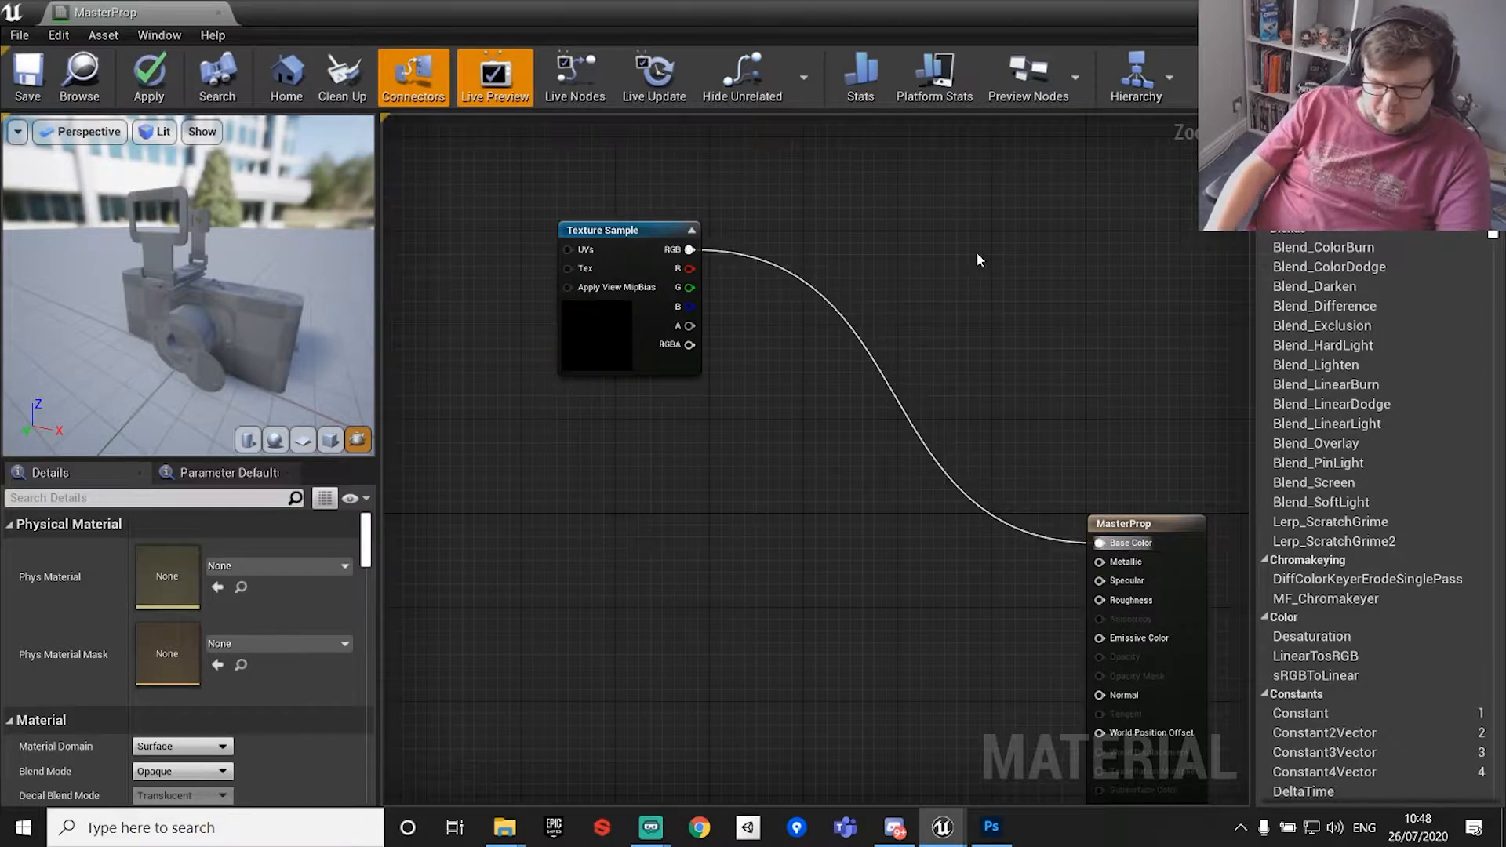
Try out a Constant node and a Constant2Vector node in the graph, deleting each one.
{"action": "right_click", "coordinate": [977, 256]}
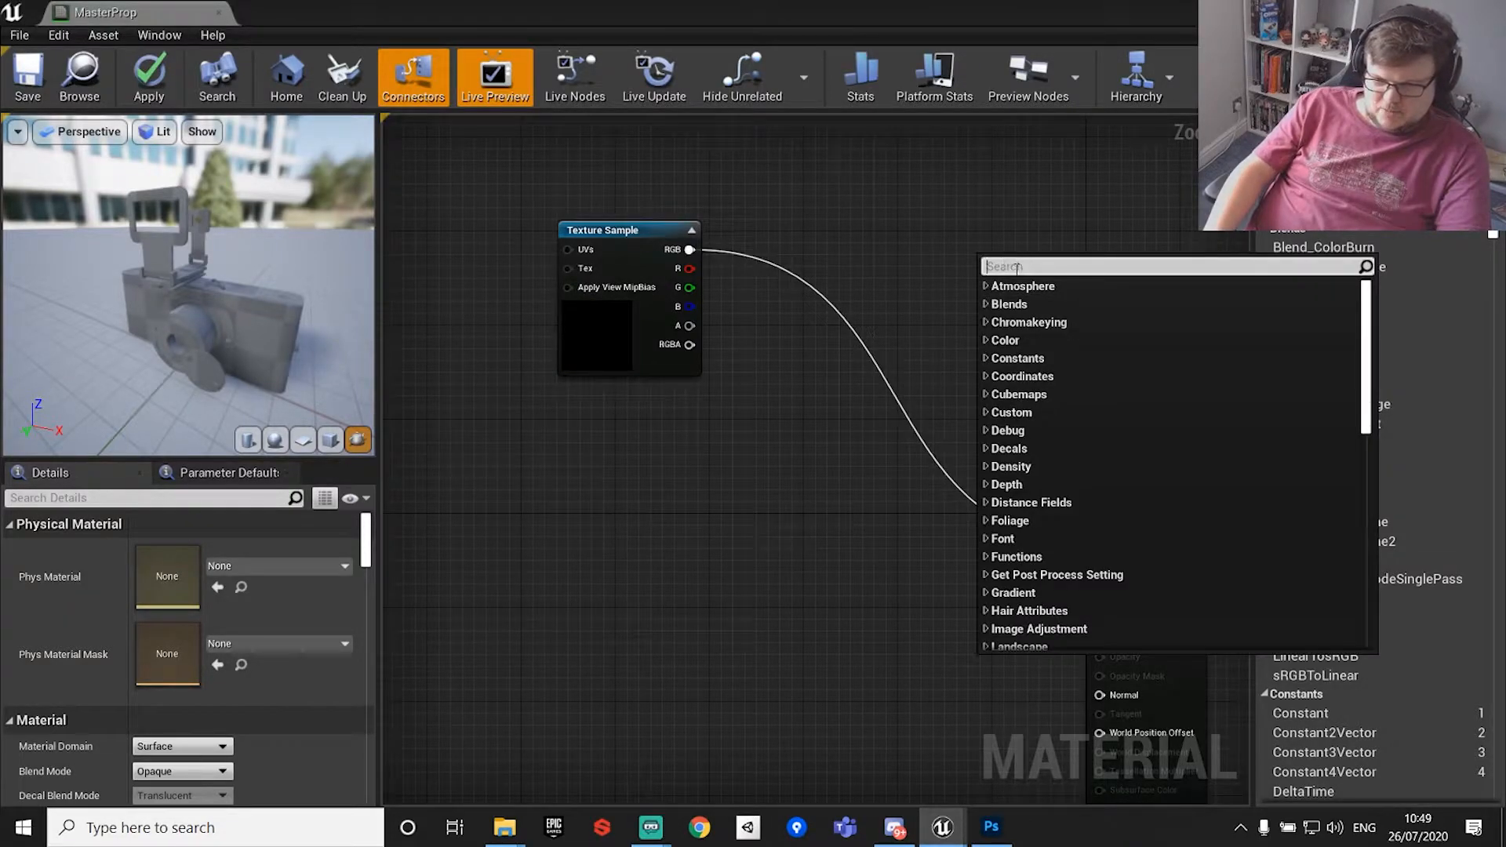
{"action": "left_click", "coordinate": [892, 192]}
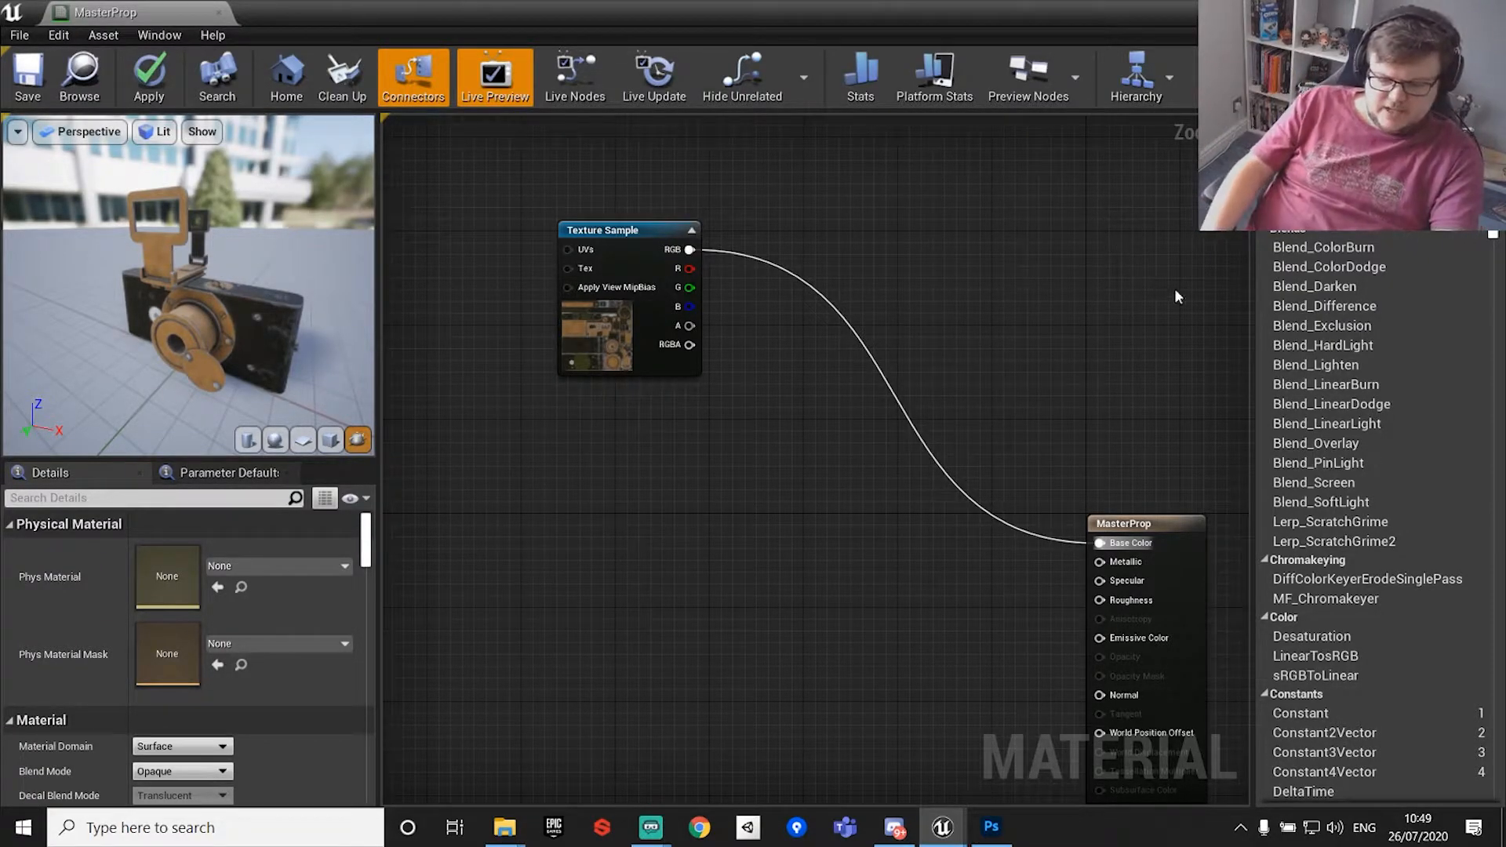
{"action": "left_click", "coordinate": [885, 234]}
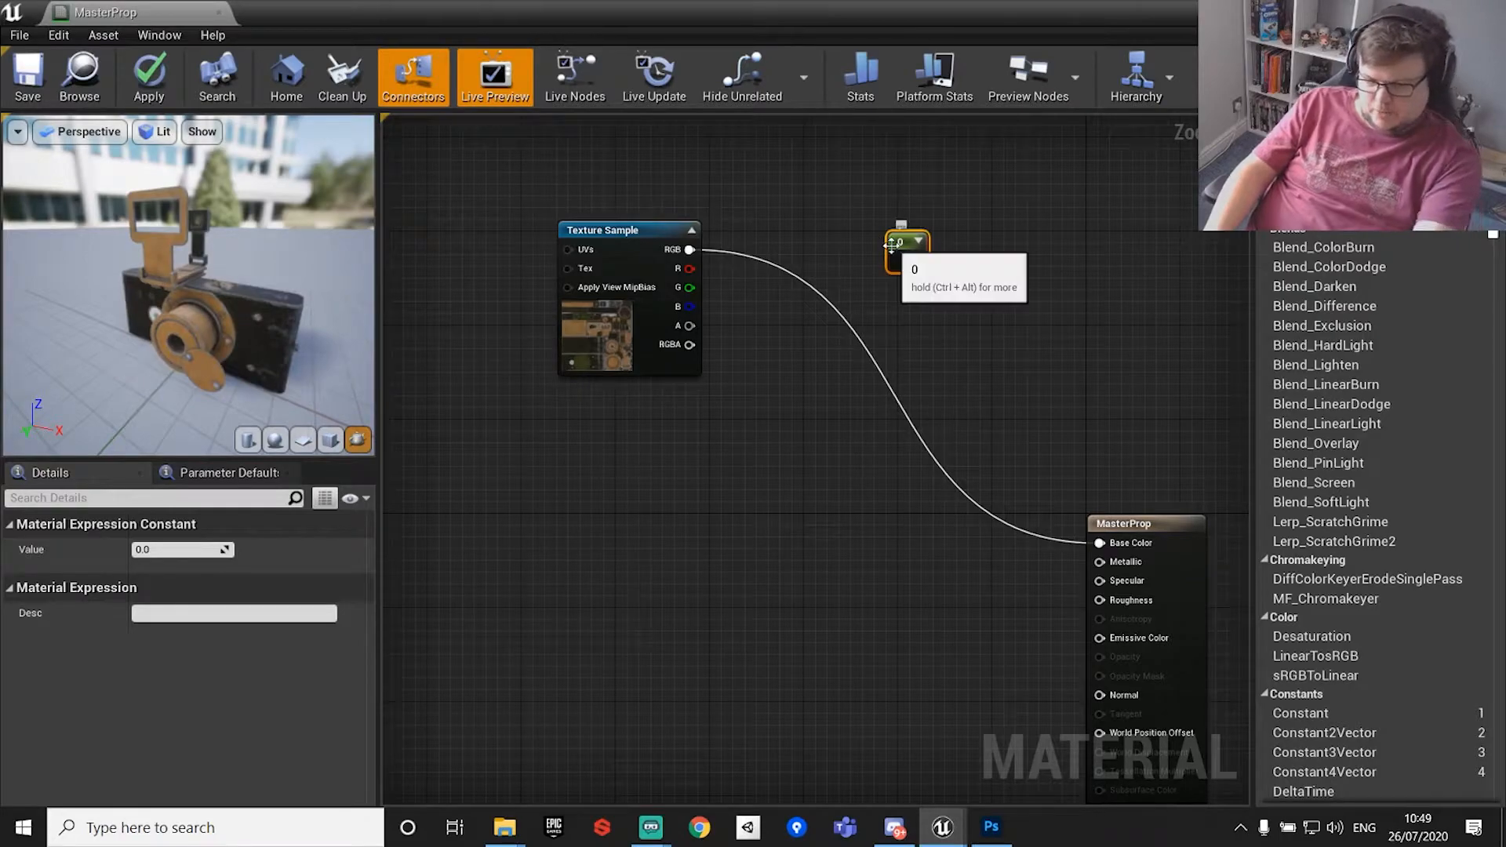
{"action": "key", "text": "Delete"}
{"action": "left_click", "coordinate": [925, 253]}
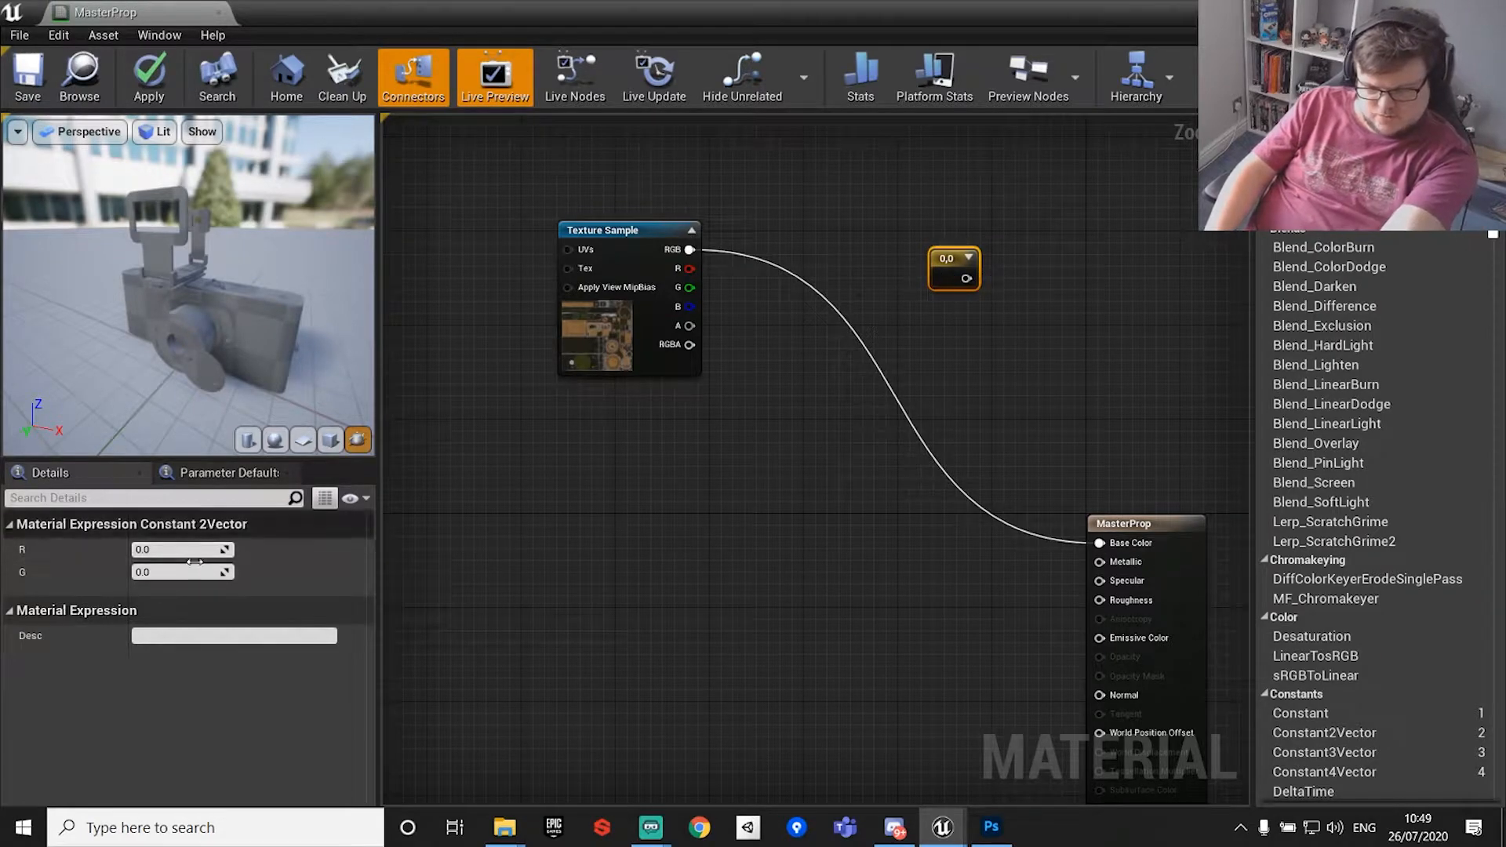
{"action": "key", "text": "Delete"}
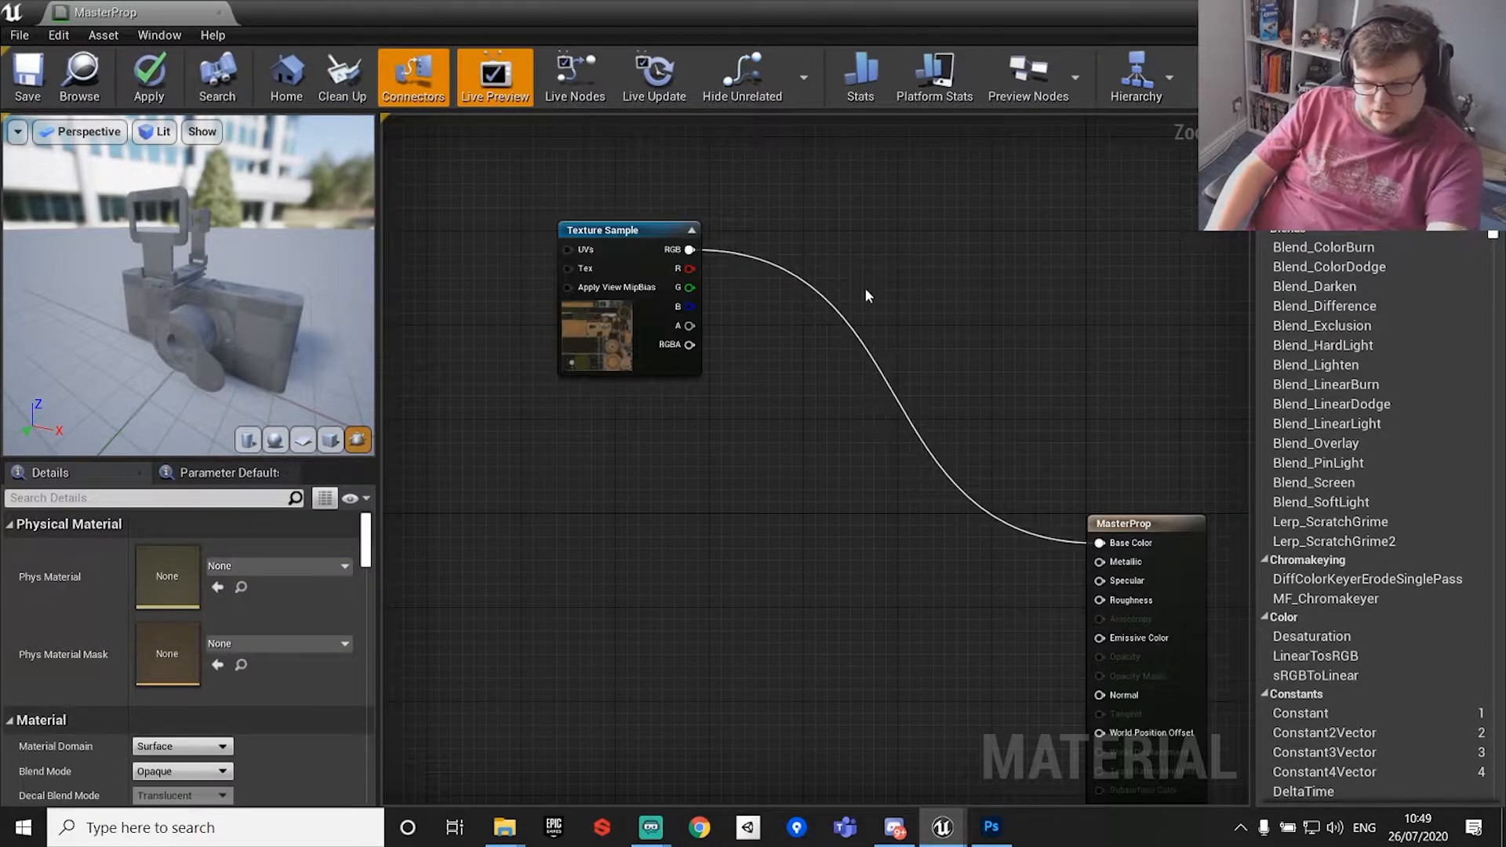
Add a Constant3Vector node, set its colour to red (1, 0, 0.0125) and place it beside the Texture Sample.
{"action": "left_click", "coordinate": [896, 249]}
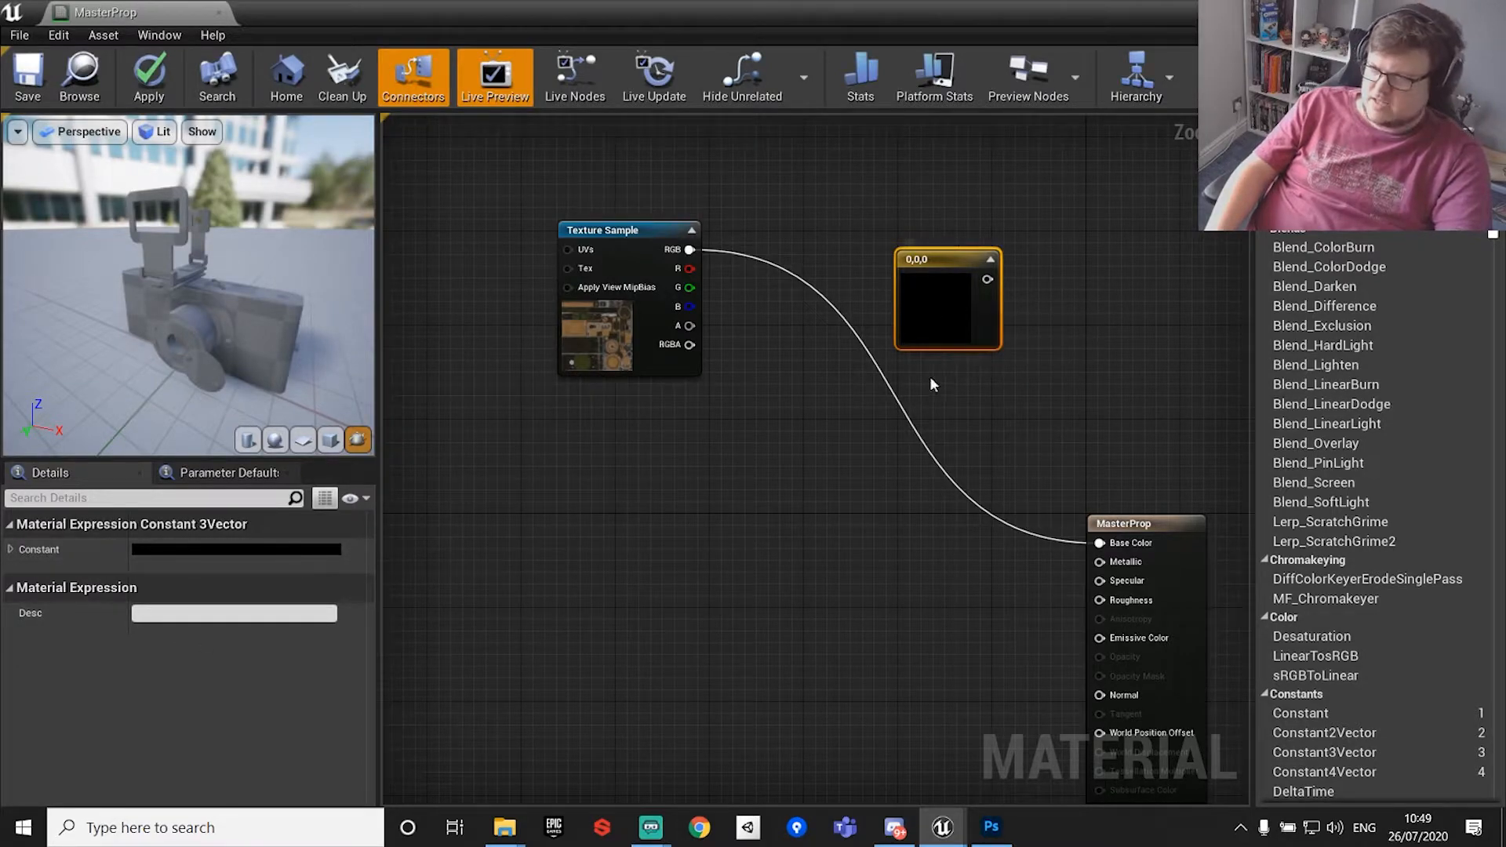
{"action": "left_click", "coordinate": [146, 549]}
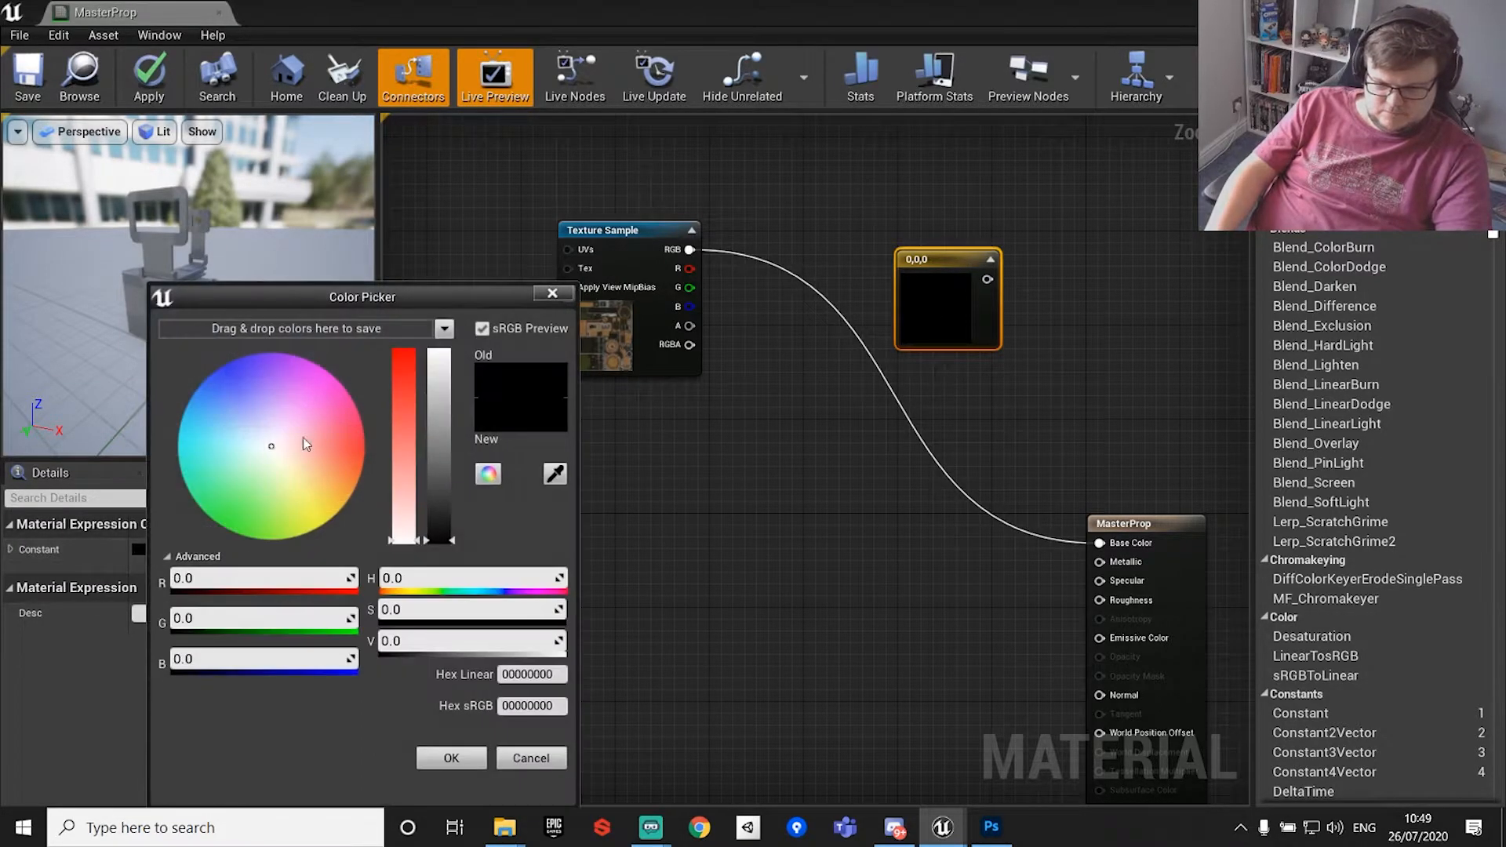
{"action": "left_click", "coordinate": [441, 353]}
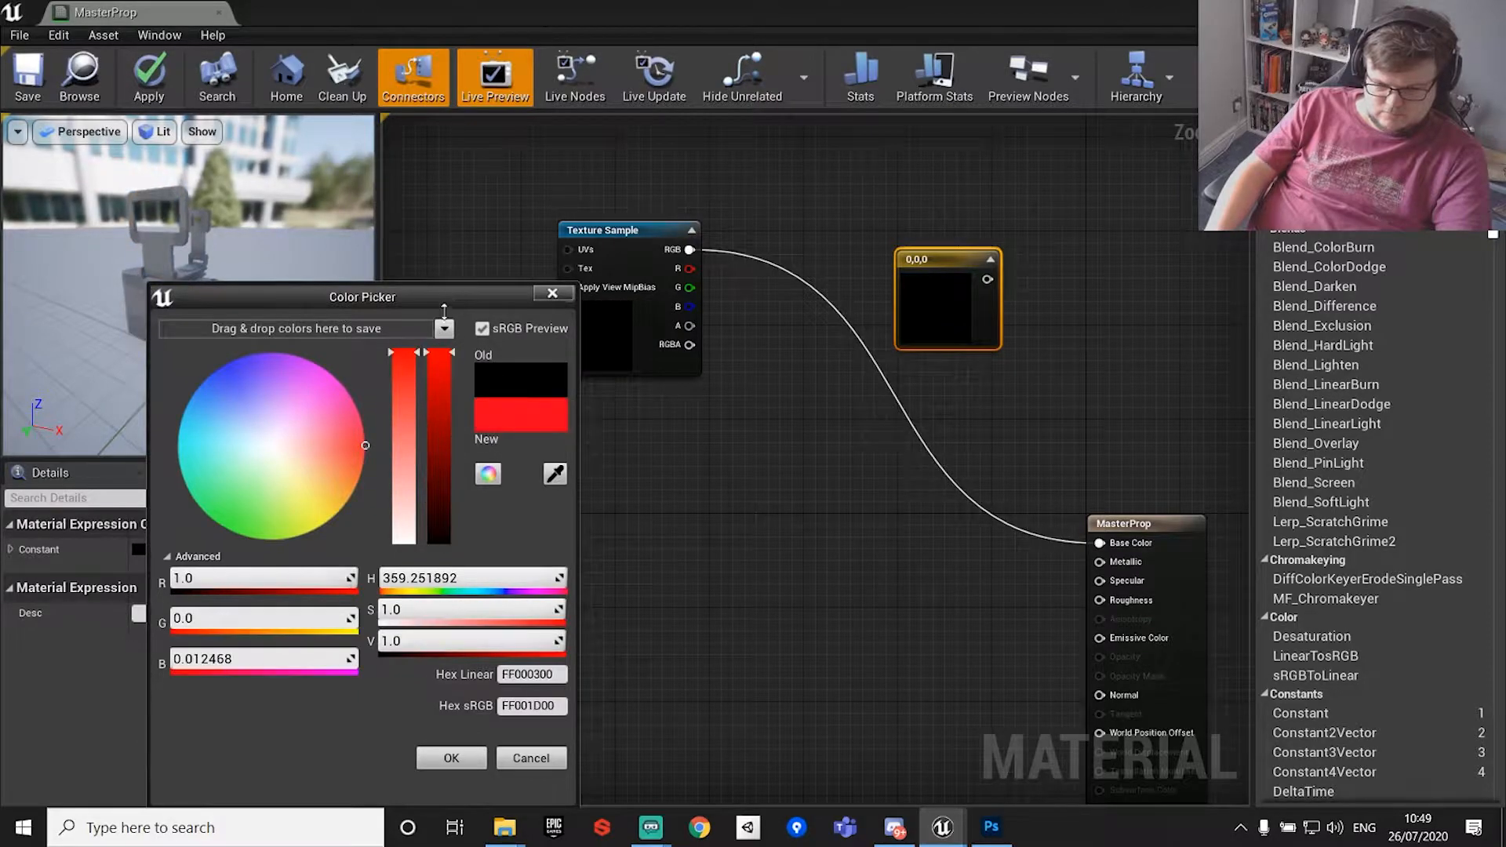
{"action": "left_click", "coordinate": [451, 758]}
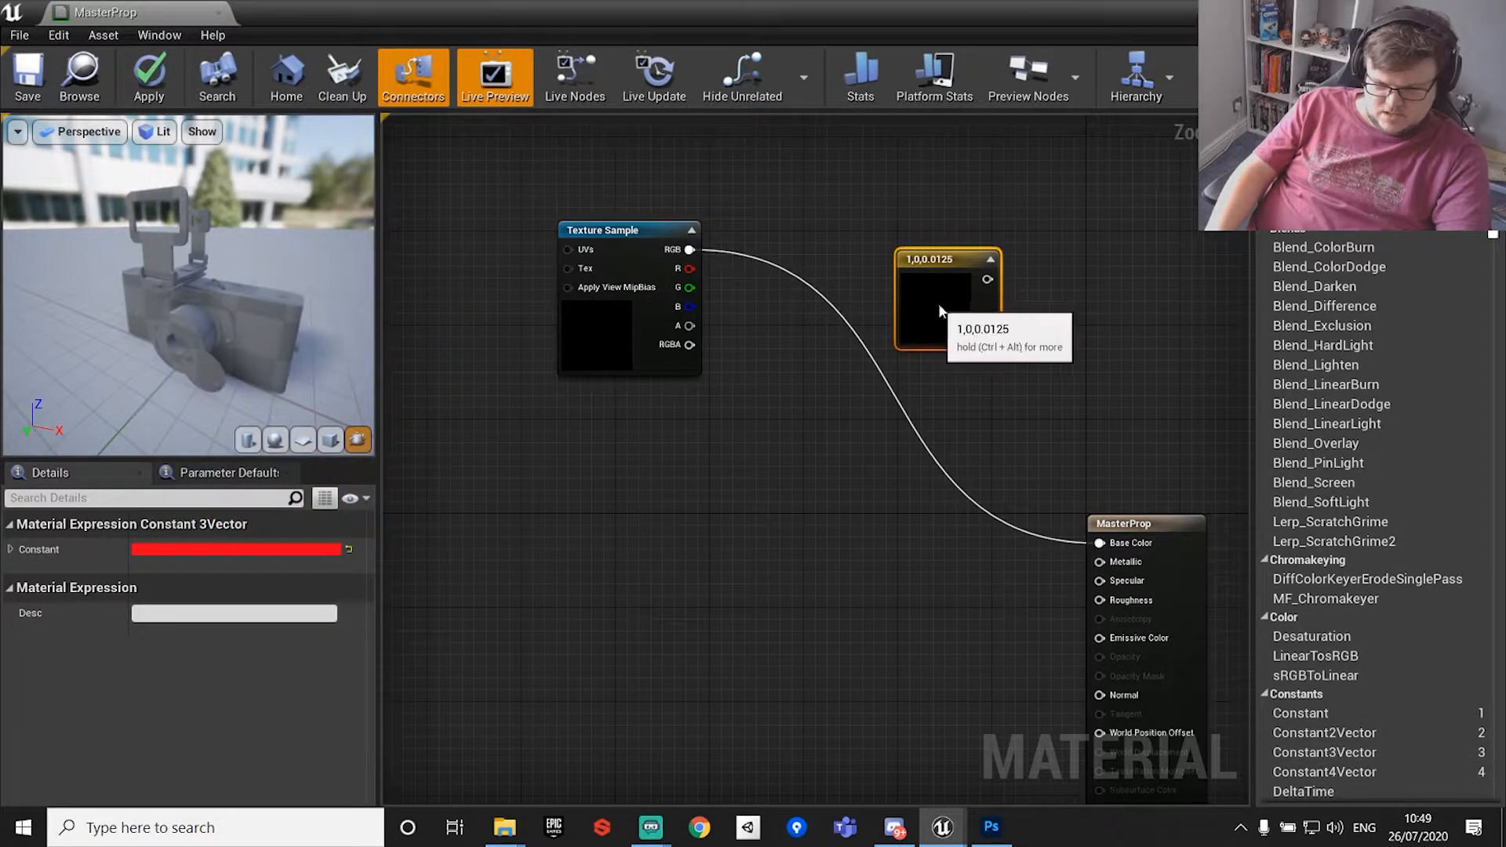
{"action": "left_click_drag", "start_coordinate": [932, 310], "coordinate": [864, 234]}
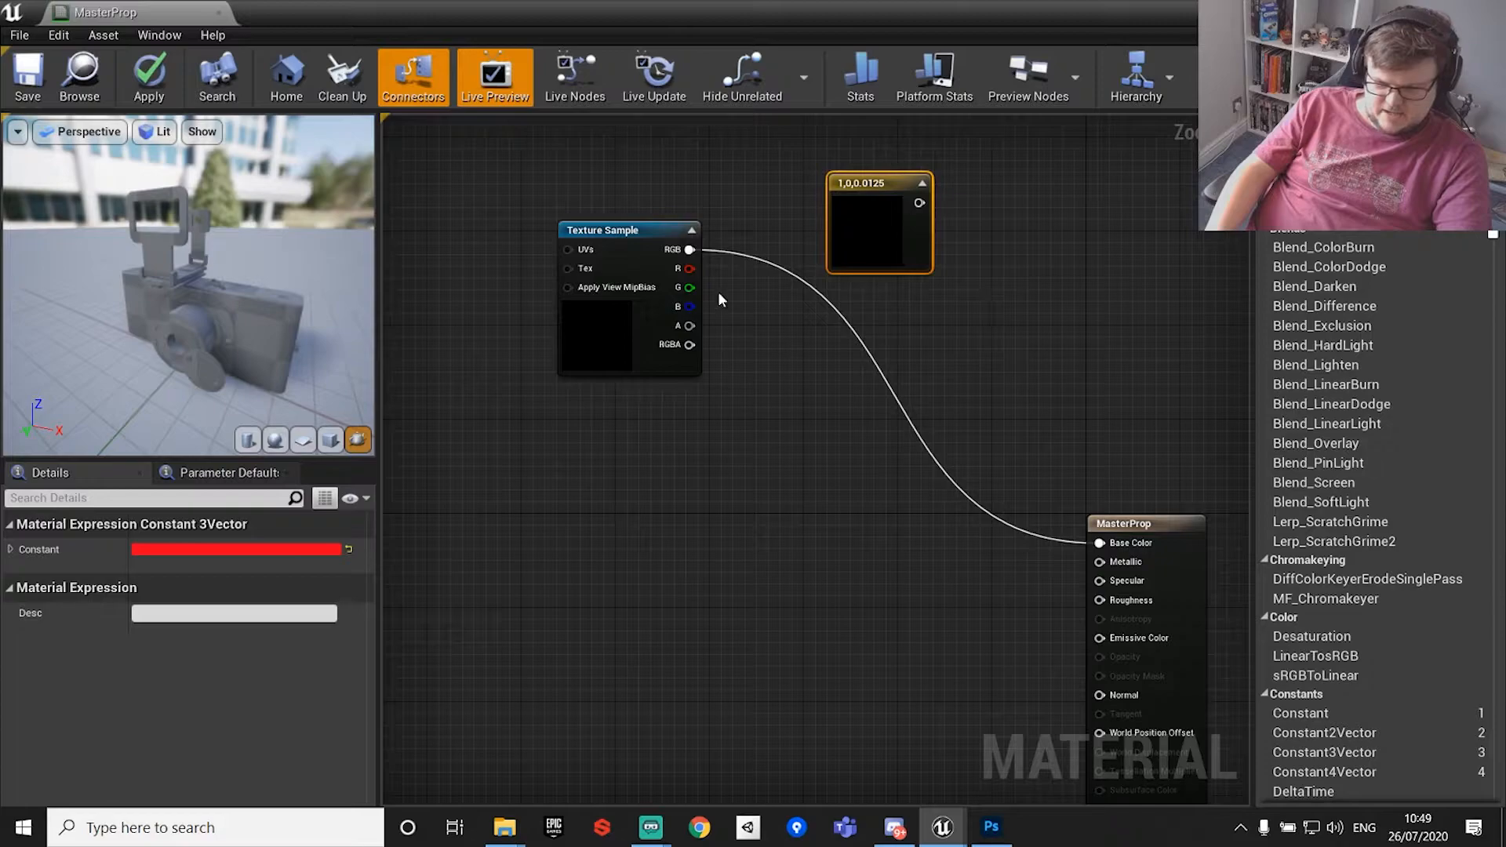
Add an unconnected Multiply node just beyond the output side of the red Constant3Vector.
{"action": "left_click_drag", "start_coordinate": [919, 203], "coordinate": [985, 201]}
{"action": "type", "text": "ma"}
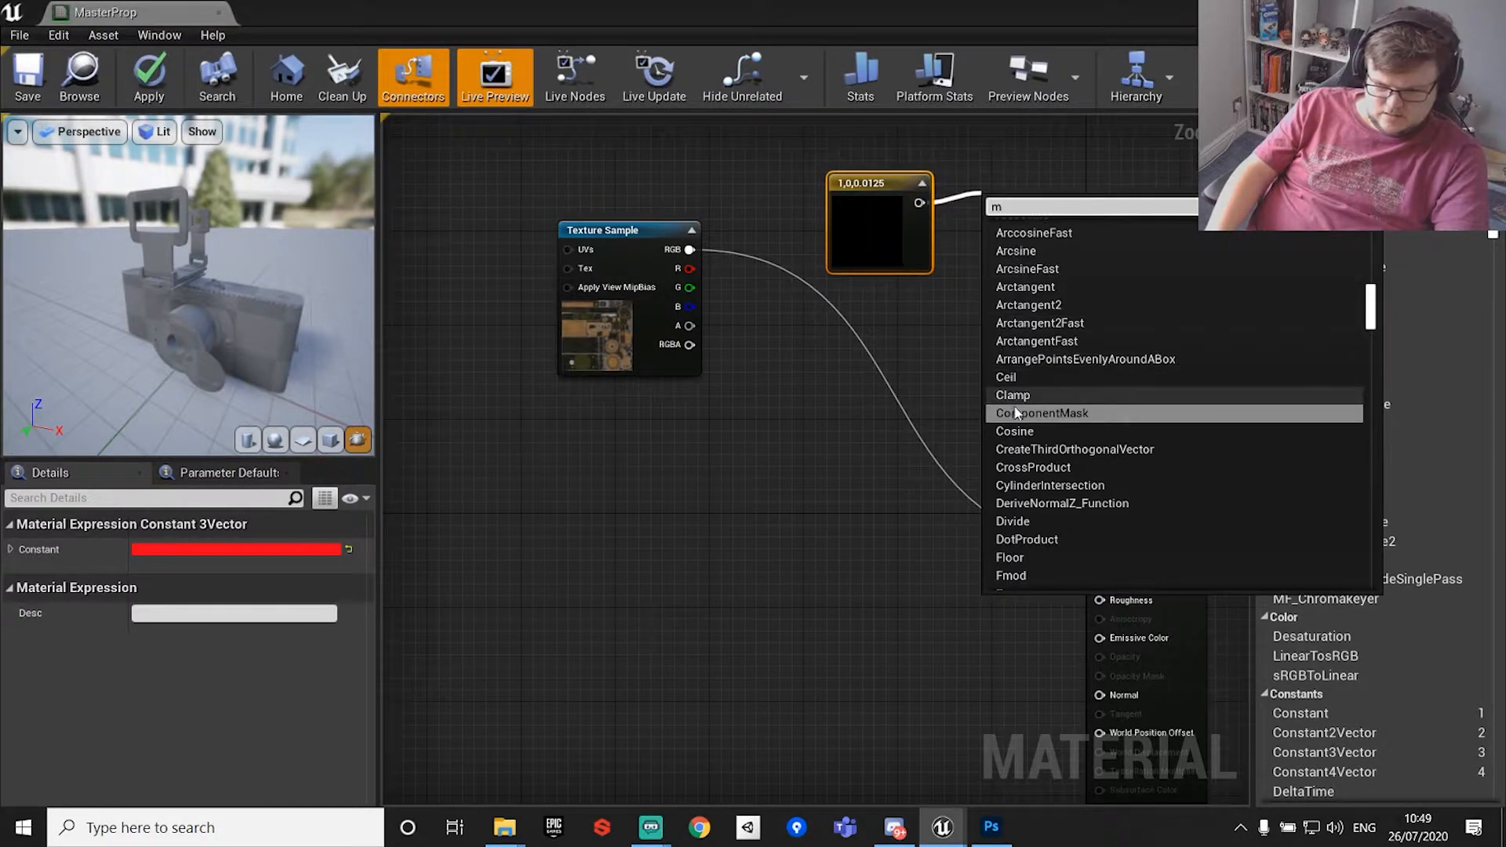
{"action": "left_click", "coordinate": [990, 187]}
{"action": "left_click", "coordinate": [990, 194]}
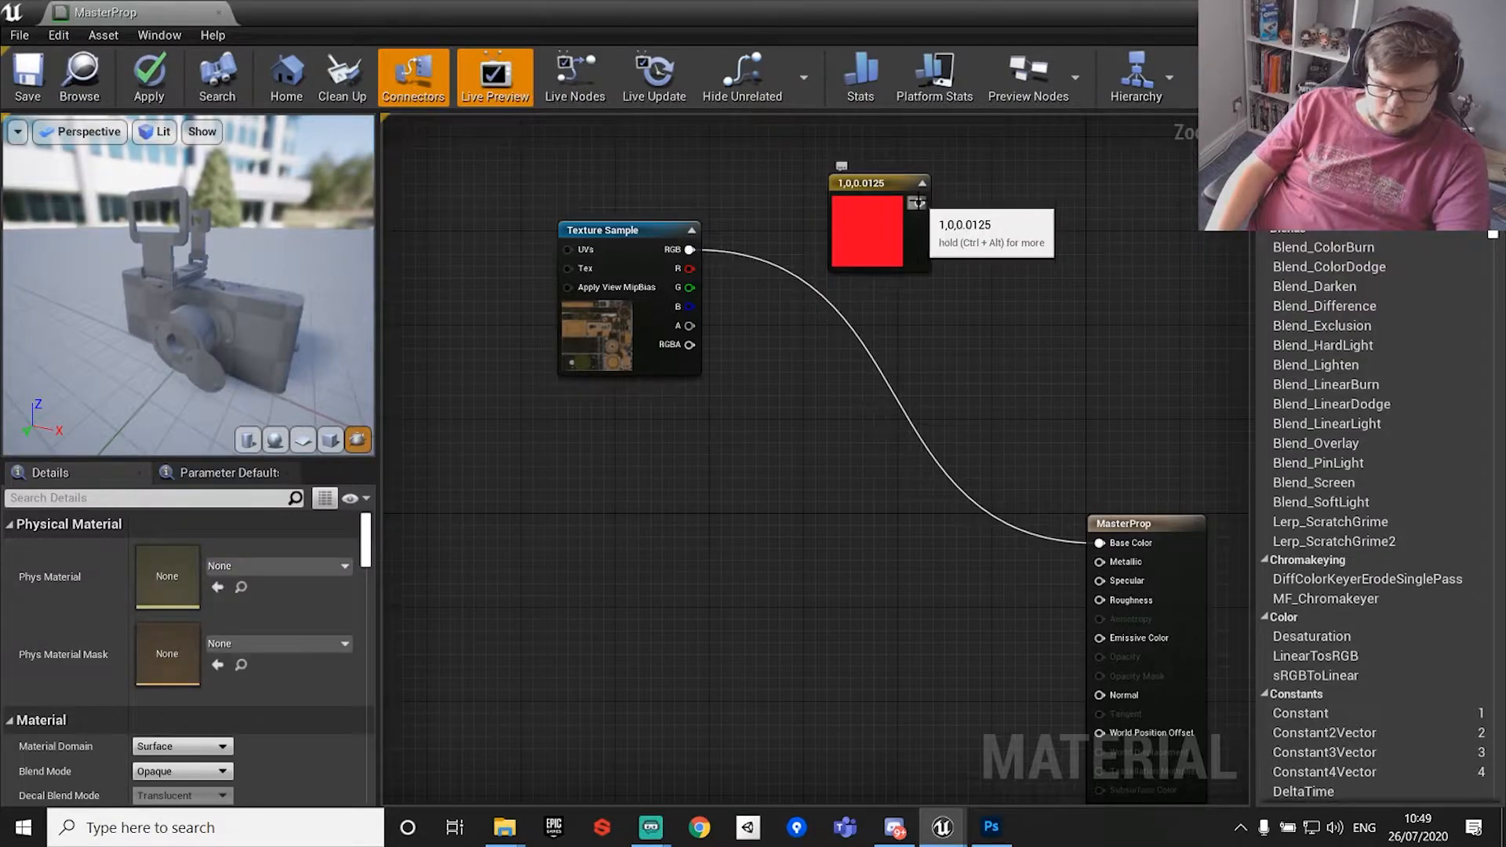
{"action": "left_click", "coordinate": [1004, 215]}
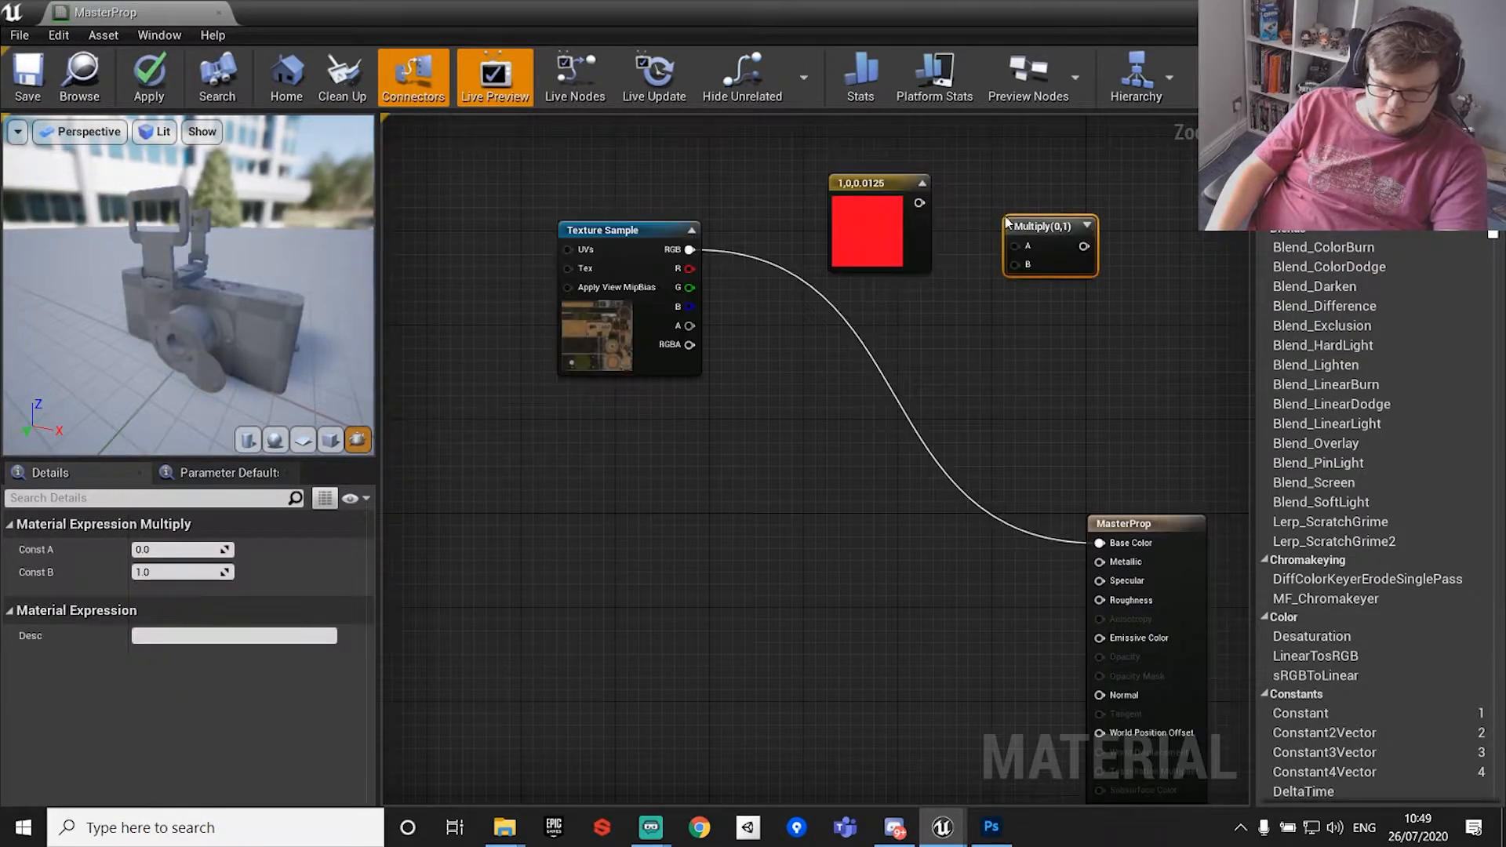
Multiply the red Constant3Vector with the Texture Sample's RGB, wire the result into Base Color and inspect the camera in the preview.
{"action": "left_click_drag", "start_coordinate": [1016, 246], "coordinate": [923, 205]}
{"action": "left_click_drag", "start_coordinate": [690, 249], "coordinate": [1099, 543]}
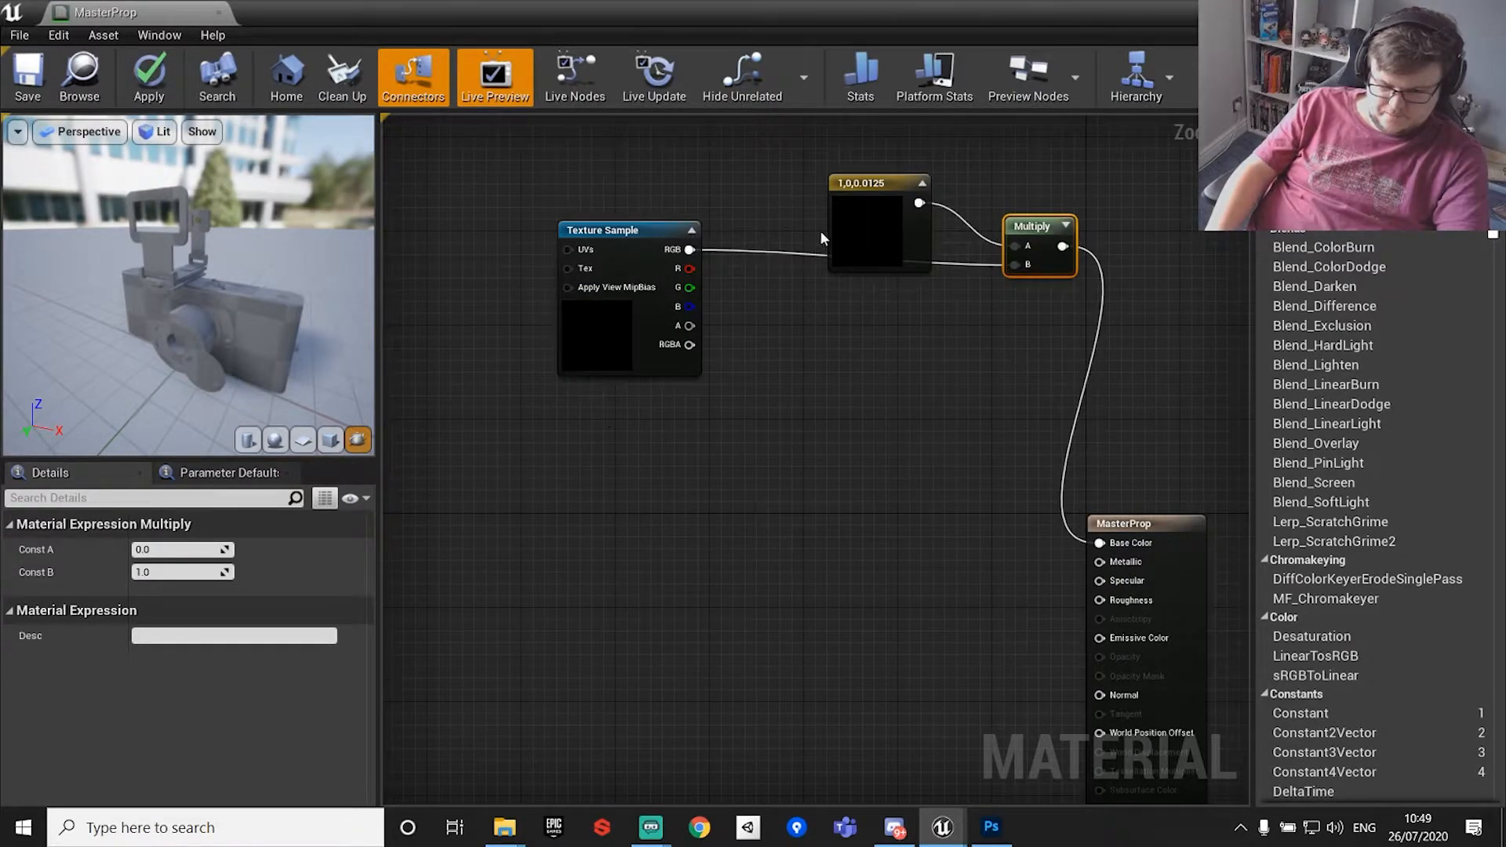
{"action": "left_click_drag", "start_coordinate": [832, 262], "coordinate": [748, 204]}
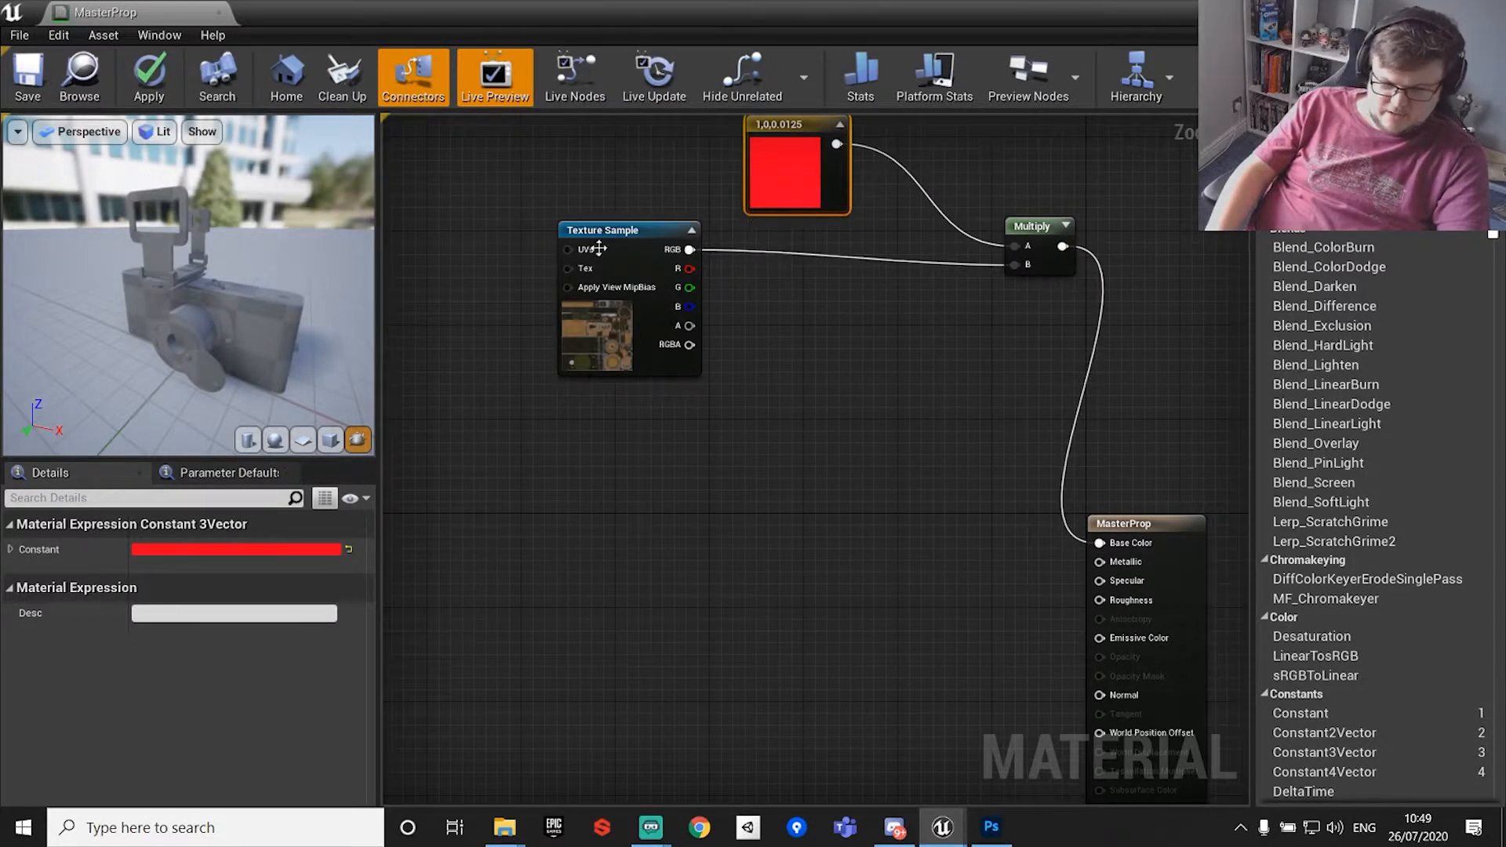
{"action": "left_click", "coordinate": [934, 384]}
{"action": "left_click_drag", "start_coordinate": [217, 442], "coordinate": [195, 336]}
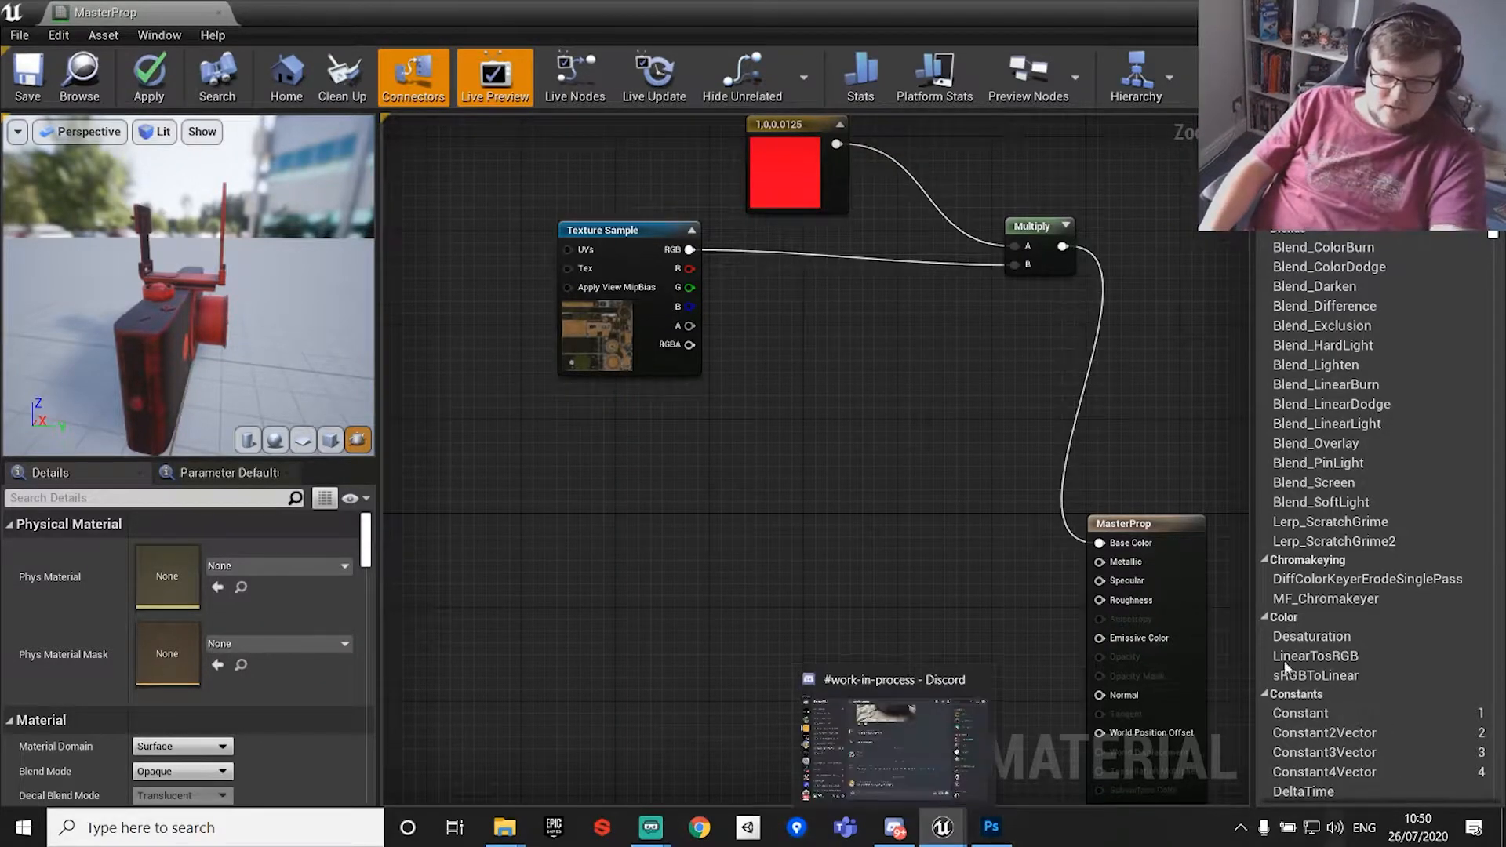
Delete the red Constant3Vector and Multiply nodes and reconnect the Texture Sample's RGB output directly to Base Color.
{"action": "mouse_move", "coordinate": [775, 178]}
{"action": "left_mouse_down"}
{"action": "mouse_move", "coordinate": [1048, 337]}
{"action": "mouse_move", "coordinate": [797, 190]}
{"action": "left_mouse_up"}
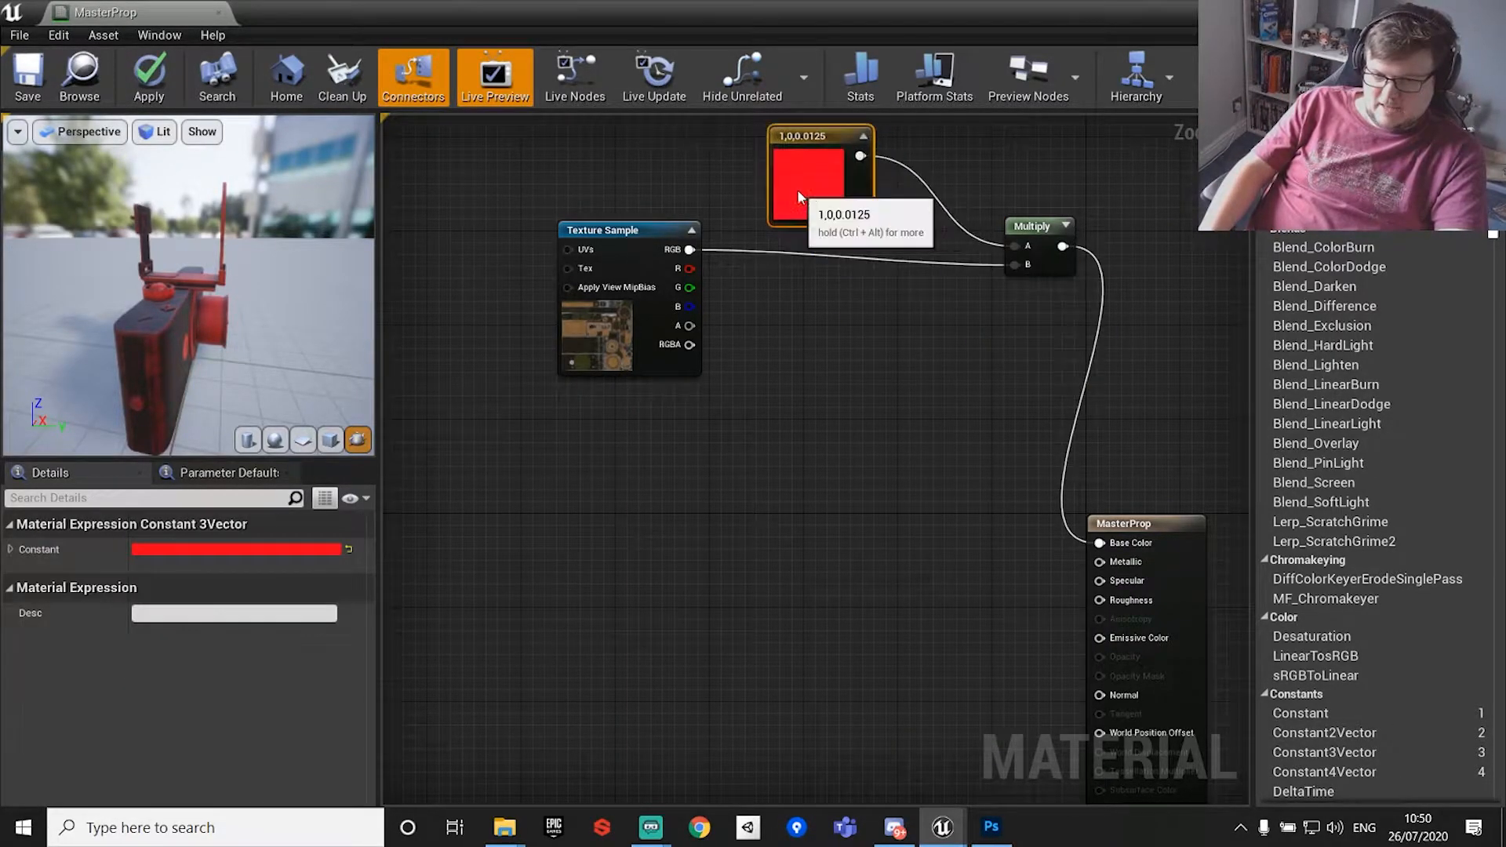
{"action": "left_click", "coordinate": [1033, 174]}
{"action": "left_click_drag", "start_coordinate": [755, 126], "coordinate": [1093, 276]}
{"action": "key", "text": "Delete"}
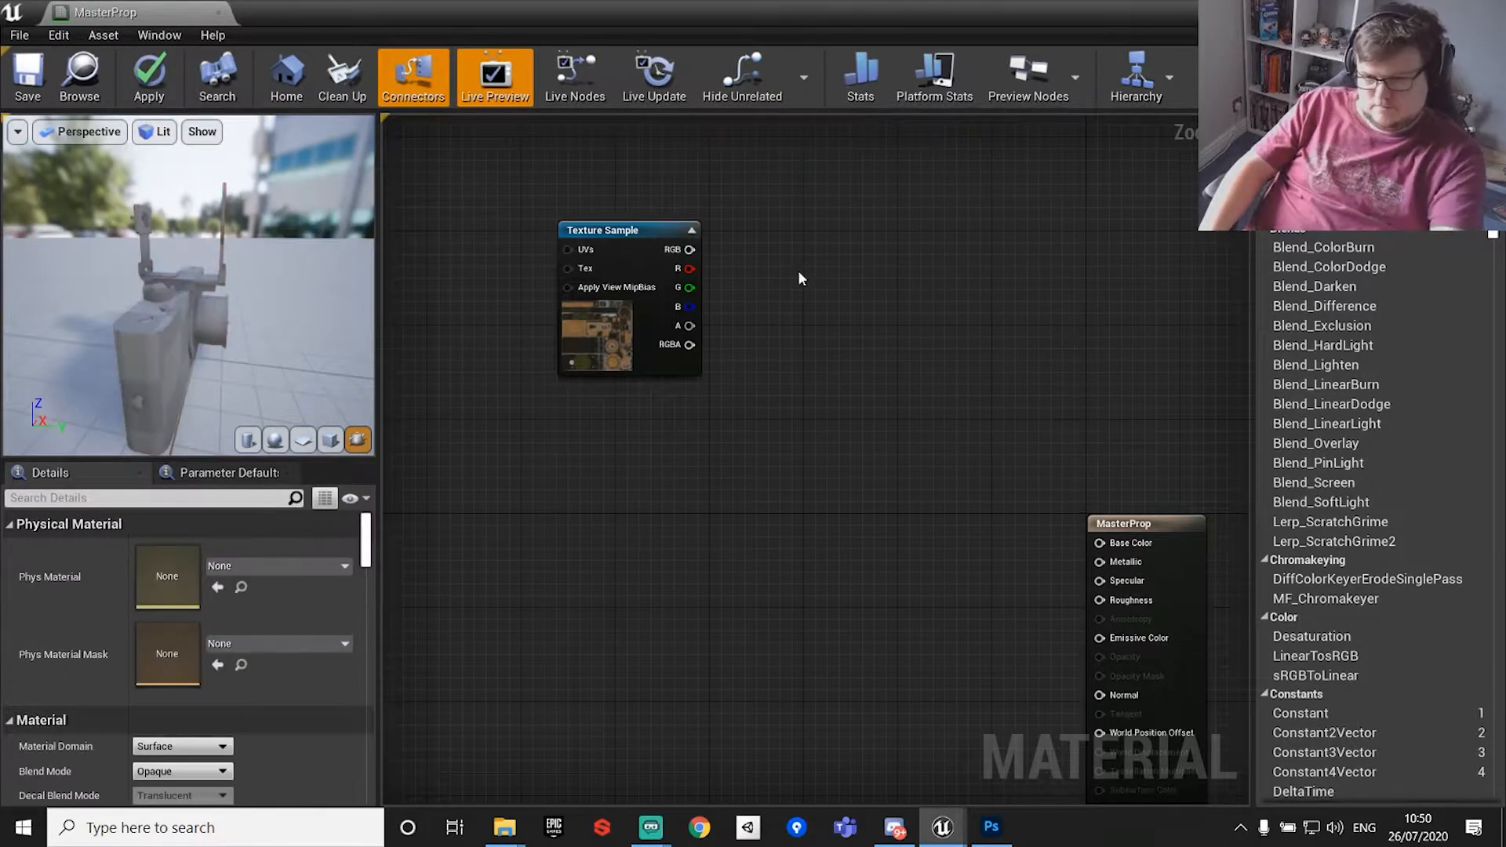
{"action": "left_click_drag", "start_coordinate": [689, 249], "coordinate": [1100, 542]}
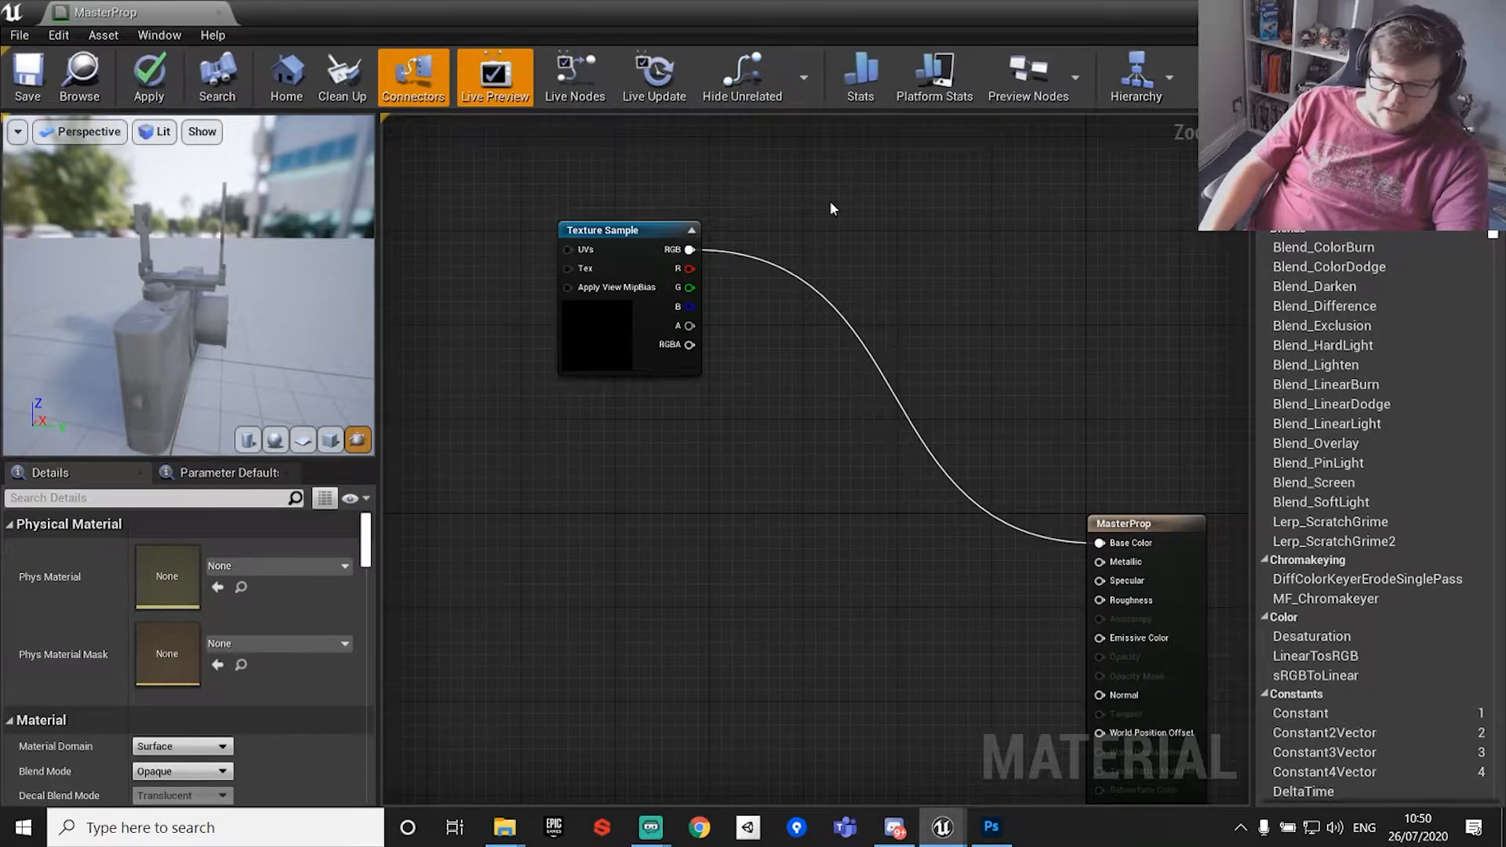
Try out a Constant4Vector node in the graph and delete it.
{"action": "left_click", "coordinate": [904, 267]}
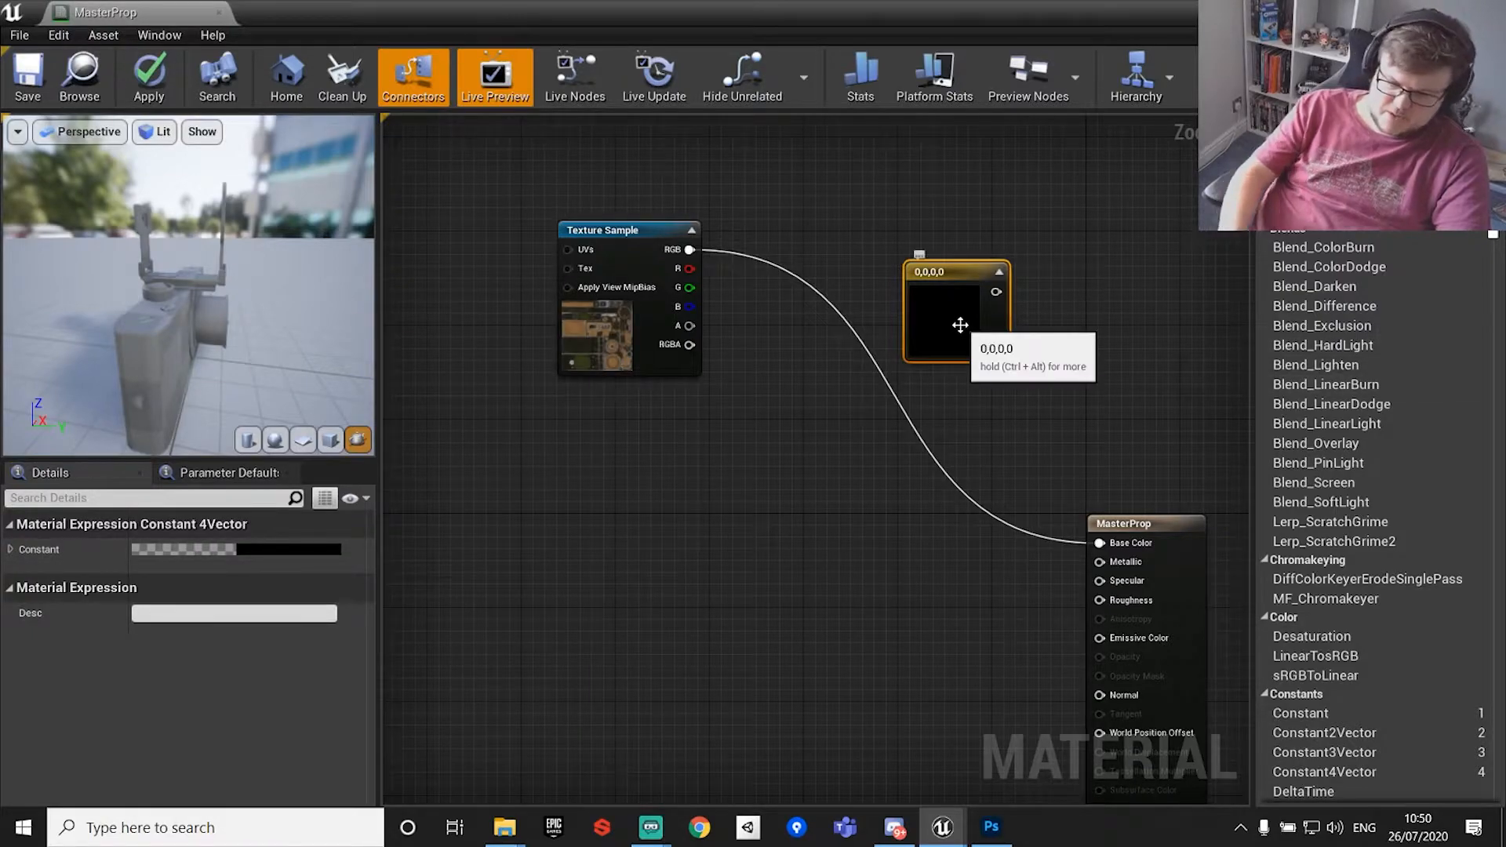
{"action": "key", "text": "Delete"}
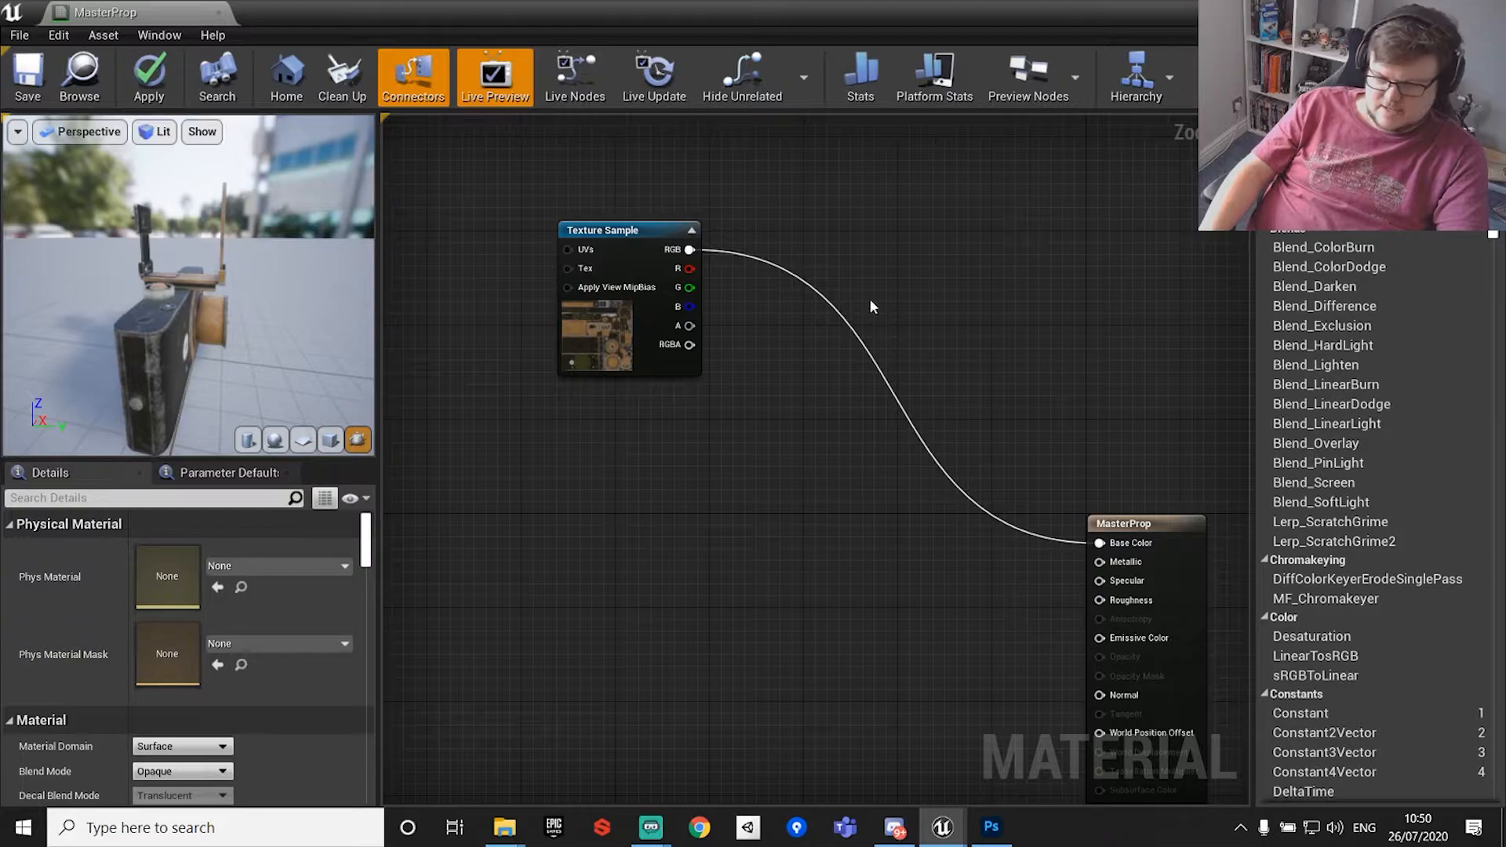
Look over the albedo Texture Sample, the two unconnected Texture Samples and the MasterProp node's inputs.
{"action": "right_click_drag", "start_coordinate": [613, 562], "coordinate": [776, 370]}
{"action": "right_click_drag", "start_coordinate": [1012, 286], "coordinate": [678, 325]}
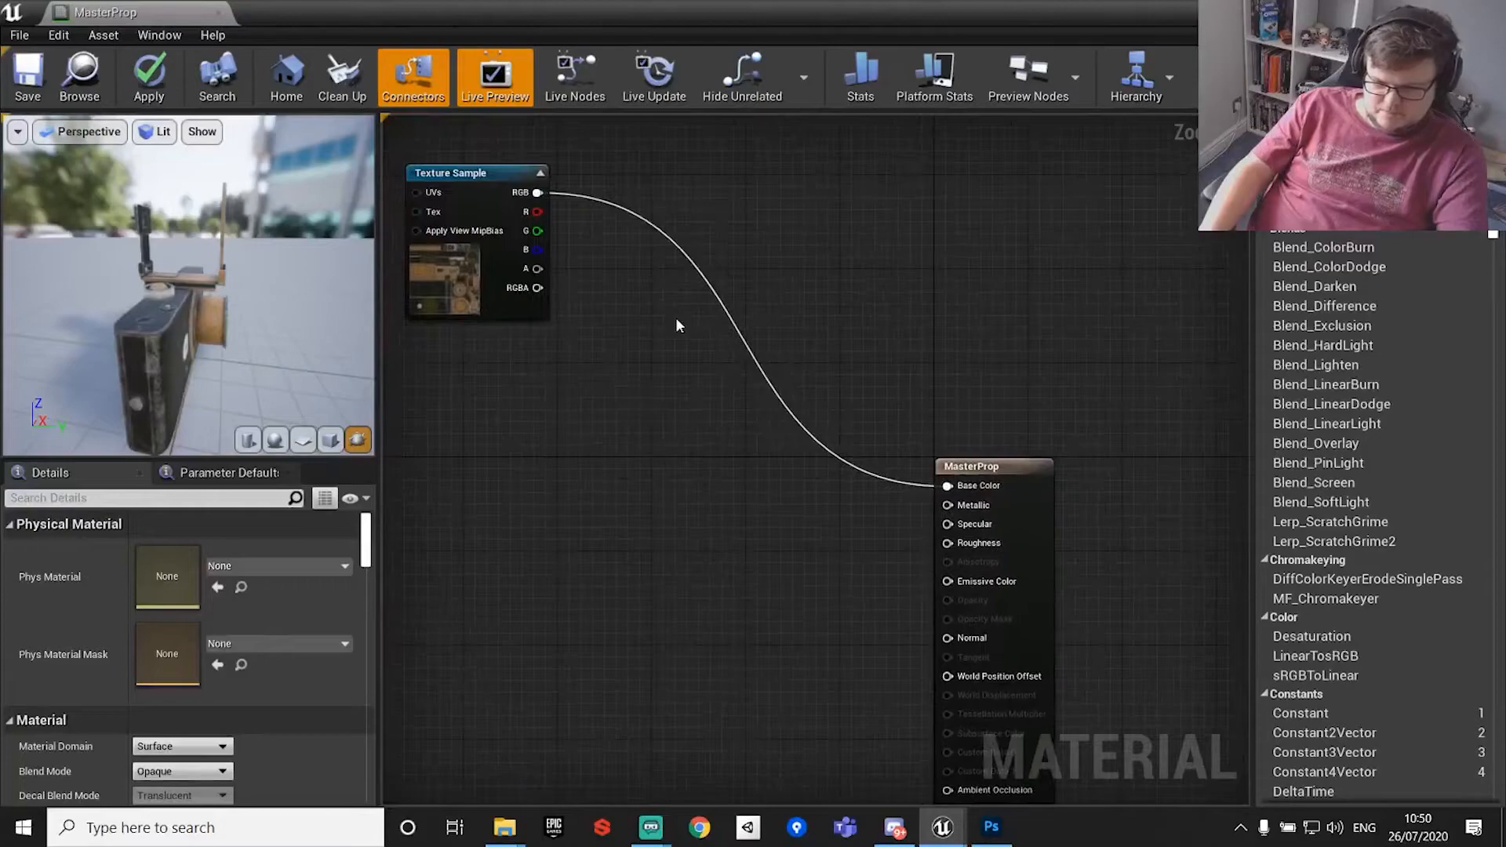
{"action": "scroll", "coordinate": [652, 451], "scroll_direction": "down", "scroll_amount": 4}
{"action": "scroll", "coordinate": [651, 450], "scroll_direction": "up", "scroll_amount": 3}
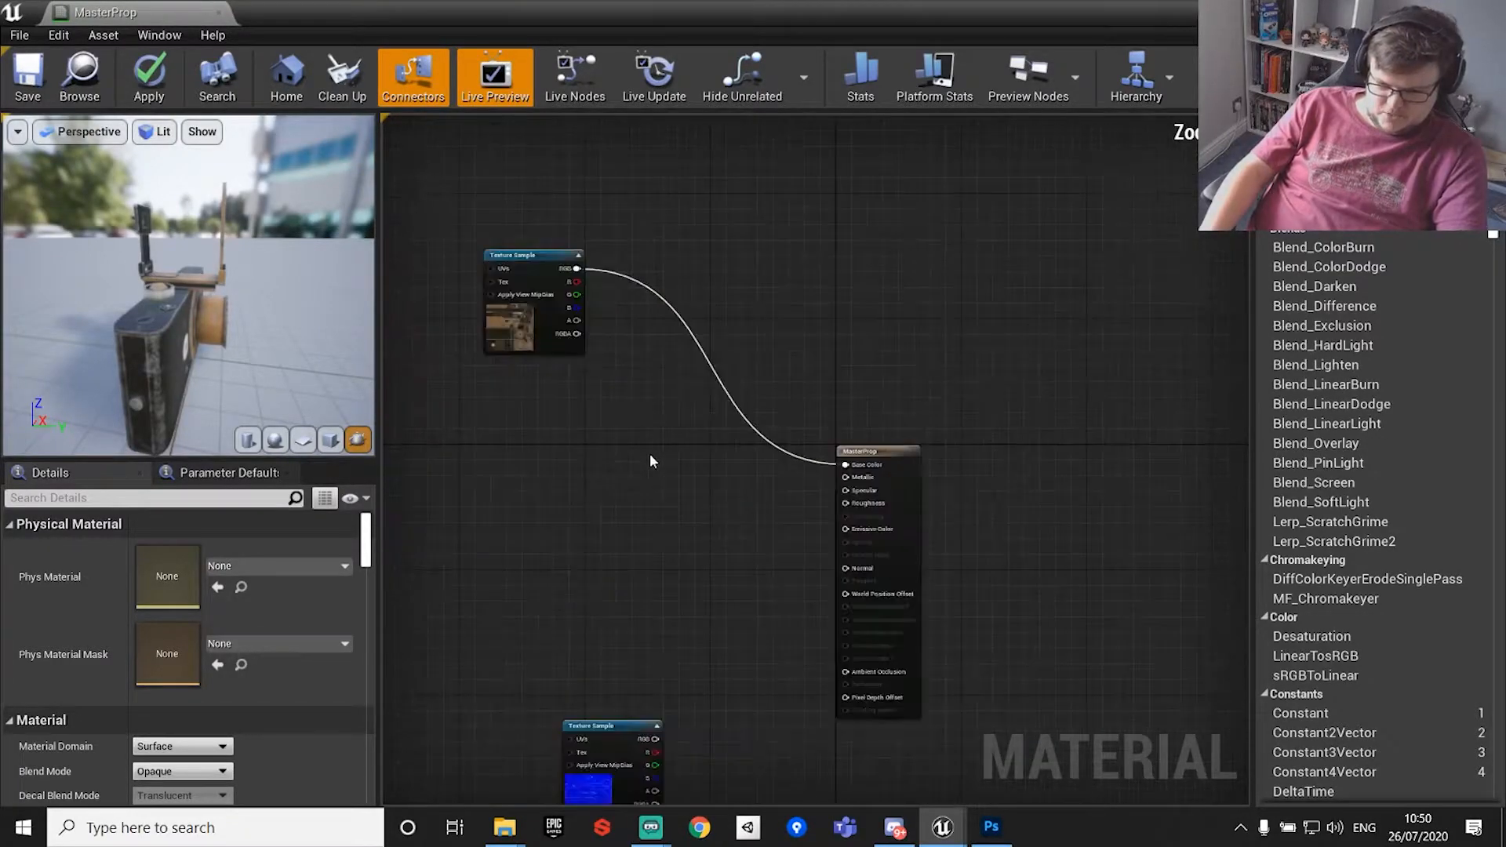
{"action": "scroll", "coordinate": [655, 477], "scroll_direction": "down", "scroll_amount": 5}
{"action": "scroll", "coordinate": [653, 491], "scroll_direction": "up", "scroll_amount": 5}
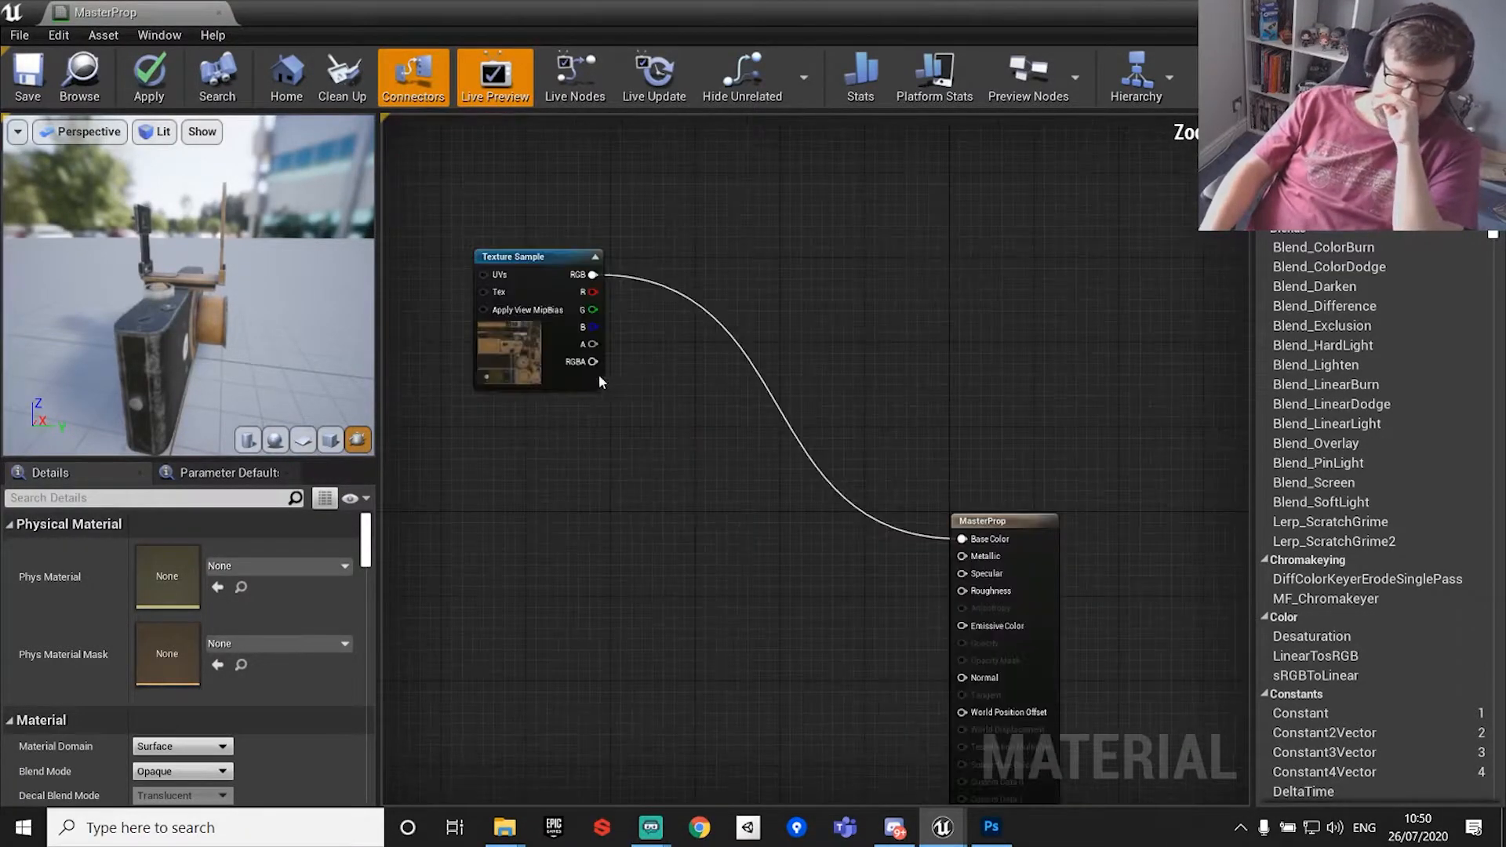
{"action": "left_click", "coordinate": [550, 330]}
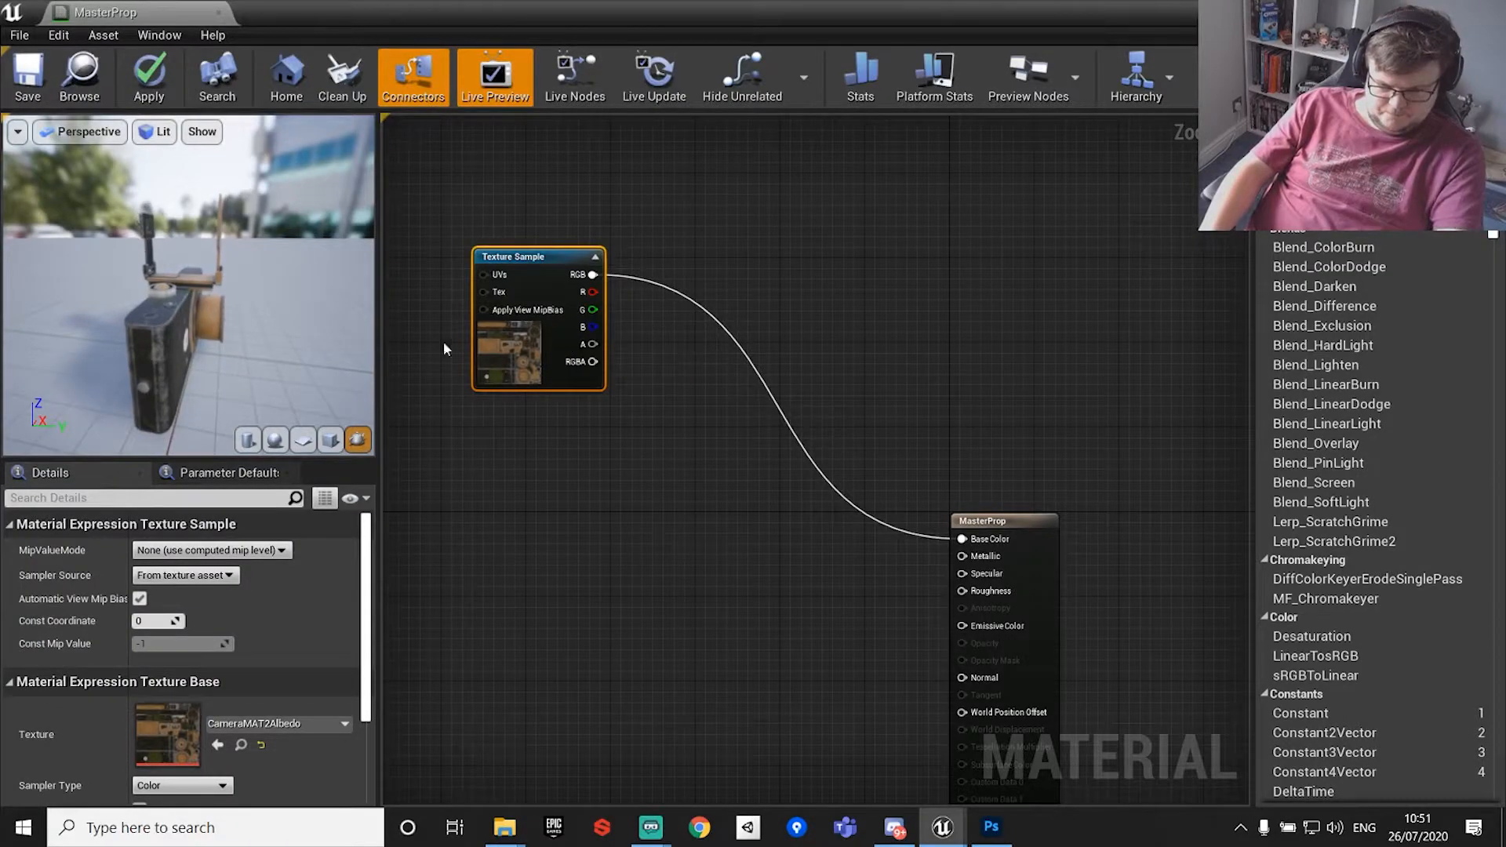
{"action": "right_click_drag", "start_coordinate": [882, 395], "coordinate": [882, 340]}
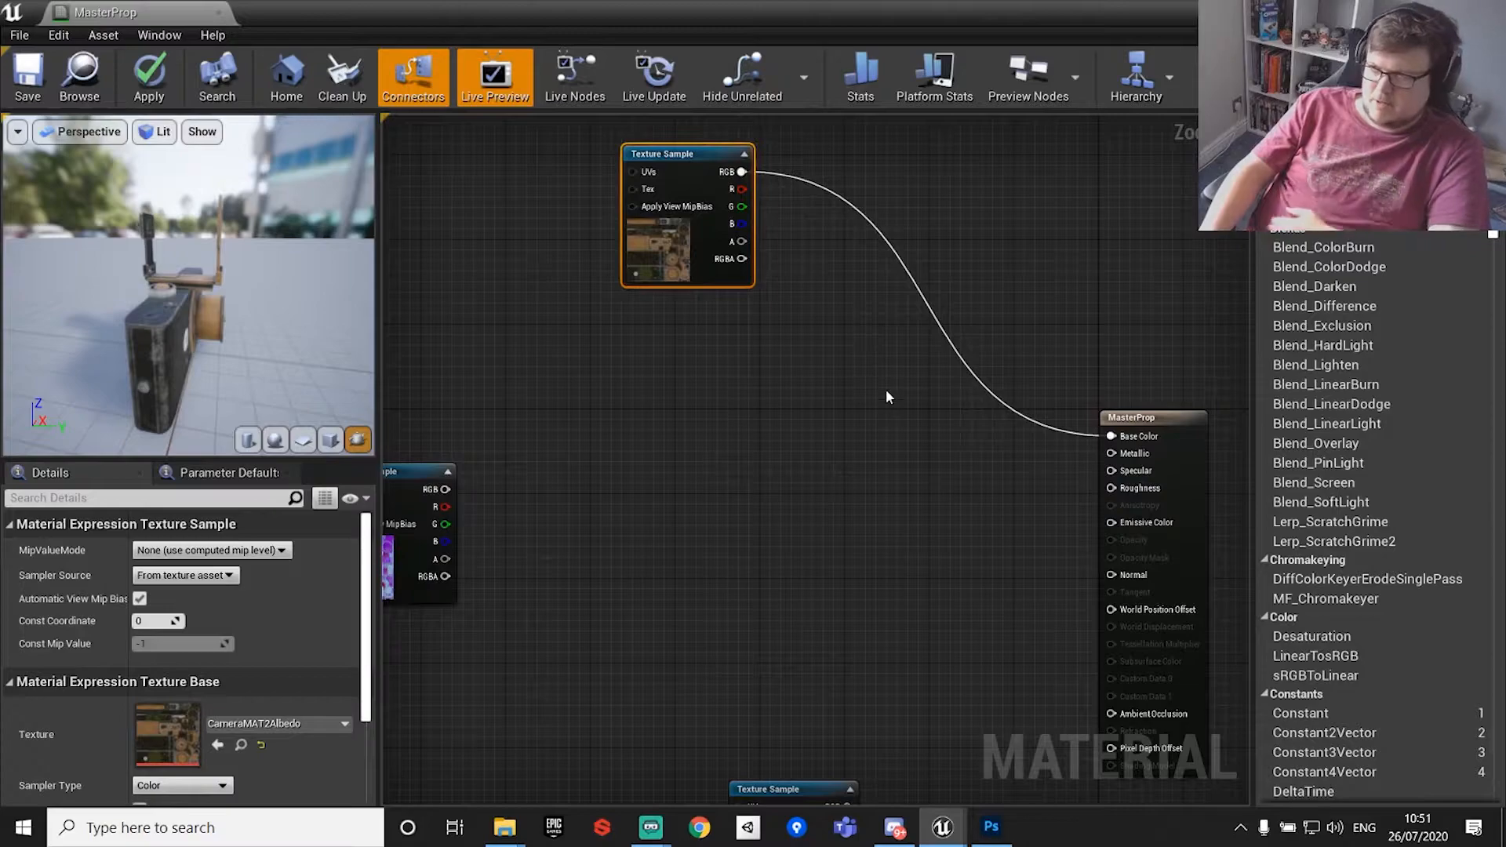
{"action": "right_click_drag", "start_coordinate": [894, 400], "coordinate": [850, 558]}
{"action": "left_click_drag", "start_coordinate": [850, 558], "coordinate": [722, 322]}
{"action": "right_click_drag", "start_coordinate": [821, 463], "coordinate": [852, 394]}
{"action": "scroll", "coordinate": [814, 451], "scroll_direction": "down", "scroll_amount": 5}
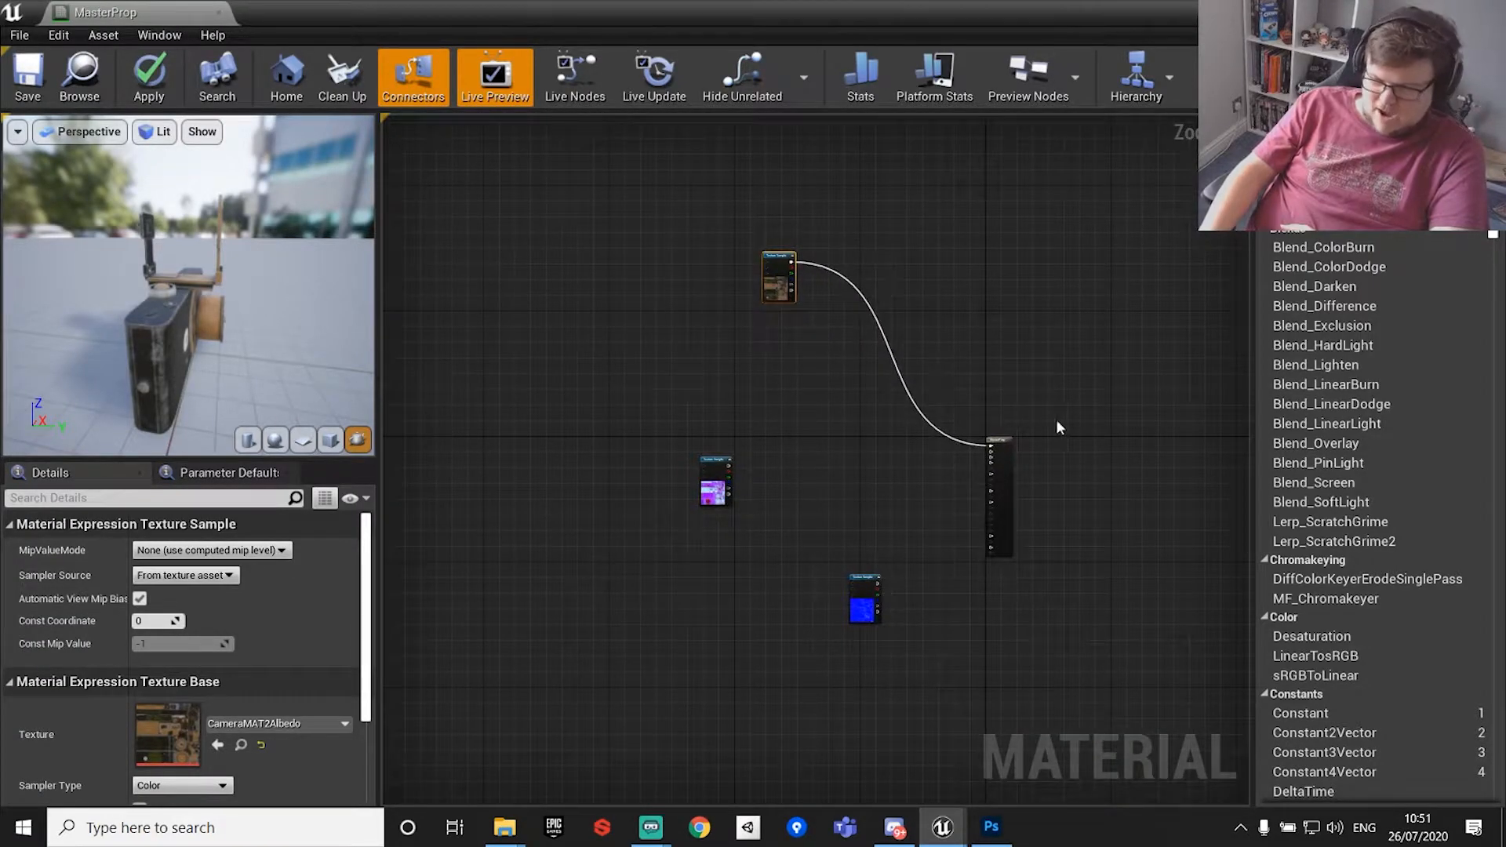
Arrange the three Texture Samples in a rough column on MasterProp's input side, with albedo above the purple mask and the blue normal texture.
{"action": "left_click_drag", "start_coordinate": [769, 266], "coordinate": [934, 448]}
{"action": "left_click_drag", "start_coordinate": [863, 600], "coordinate": [960, 524]}
{"action": "left_click_drag", "start_coordinate": [706, 487], "coordinate": [598, 468]}
{"action": "scroll", "coordinate": [907, 506], "scroll_direction": "down", "scroll_amount": 1}
{"action": "left_click_drag", "start_coordinate": [957, 538], "coordinate": [652, 634]}
{"action": "left_click_drag", "start_coordinate": [944, 463], "coordinate": [684, 297]}
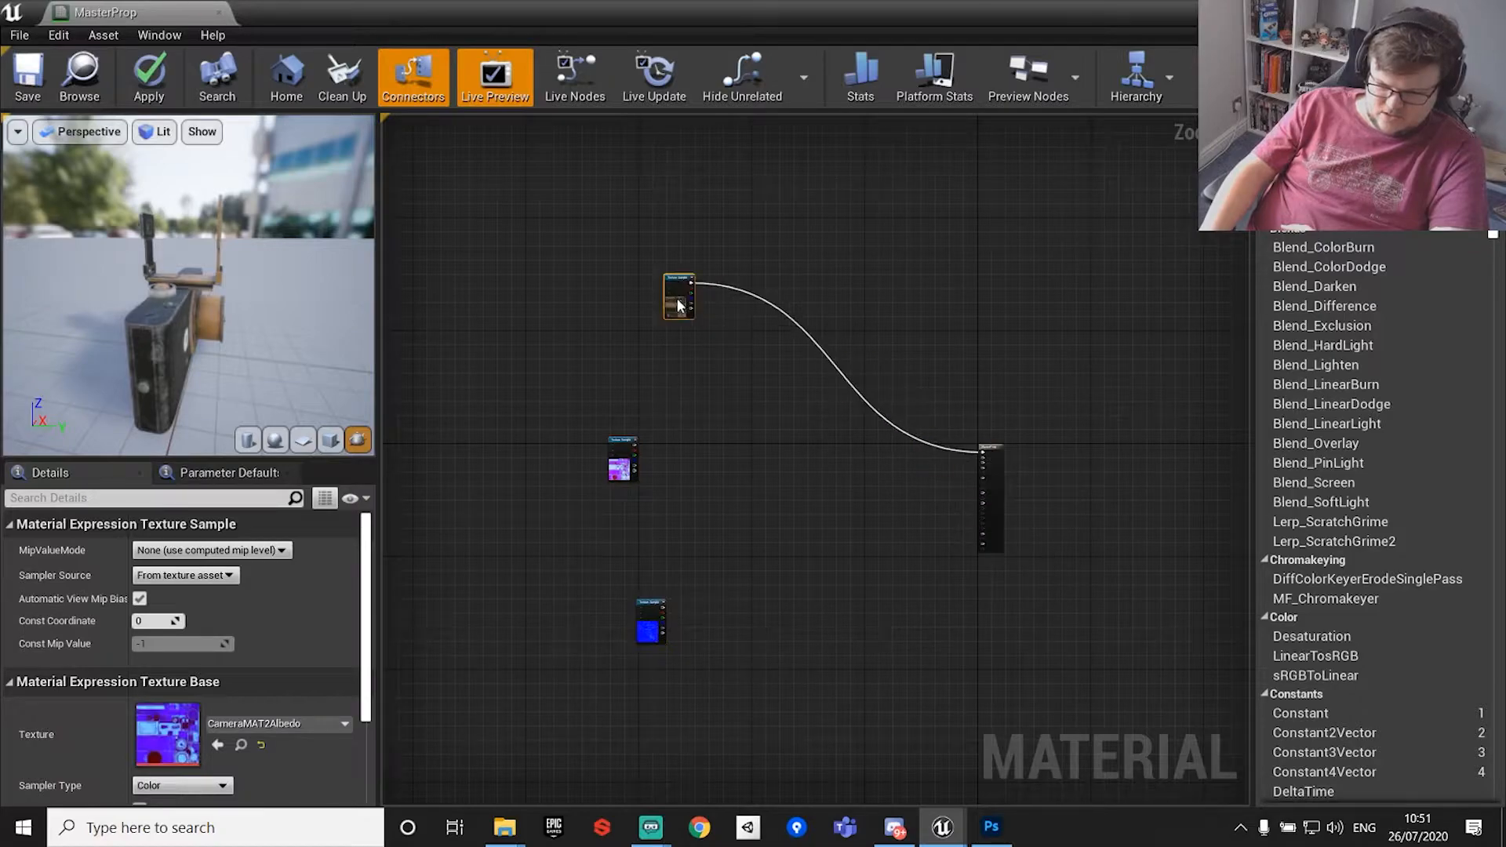
{"action": "left_click", "coordinate": [1002, 467]}
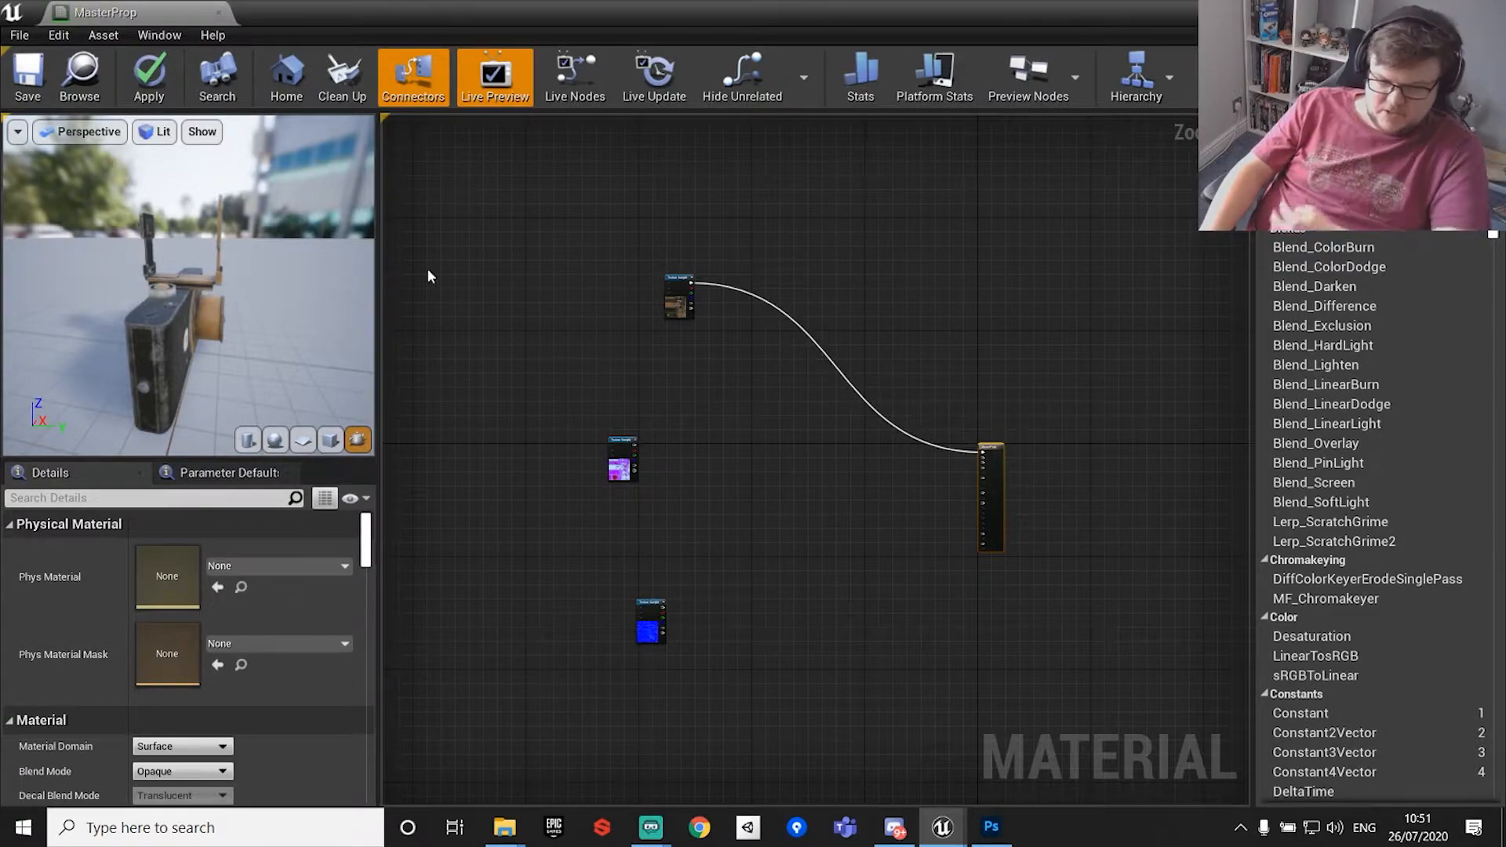
Connect the RGB output of the blue normal Texture Sample to MasterProp's Normal input.
{"action": "scroll", "coordinate": [929, 447], "scroll_direction": "up", "scroll_amount": 3}
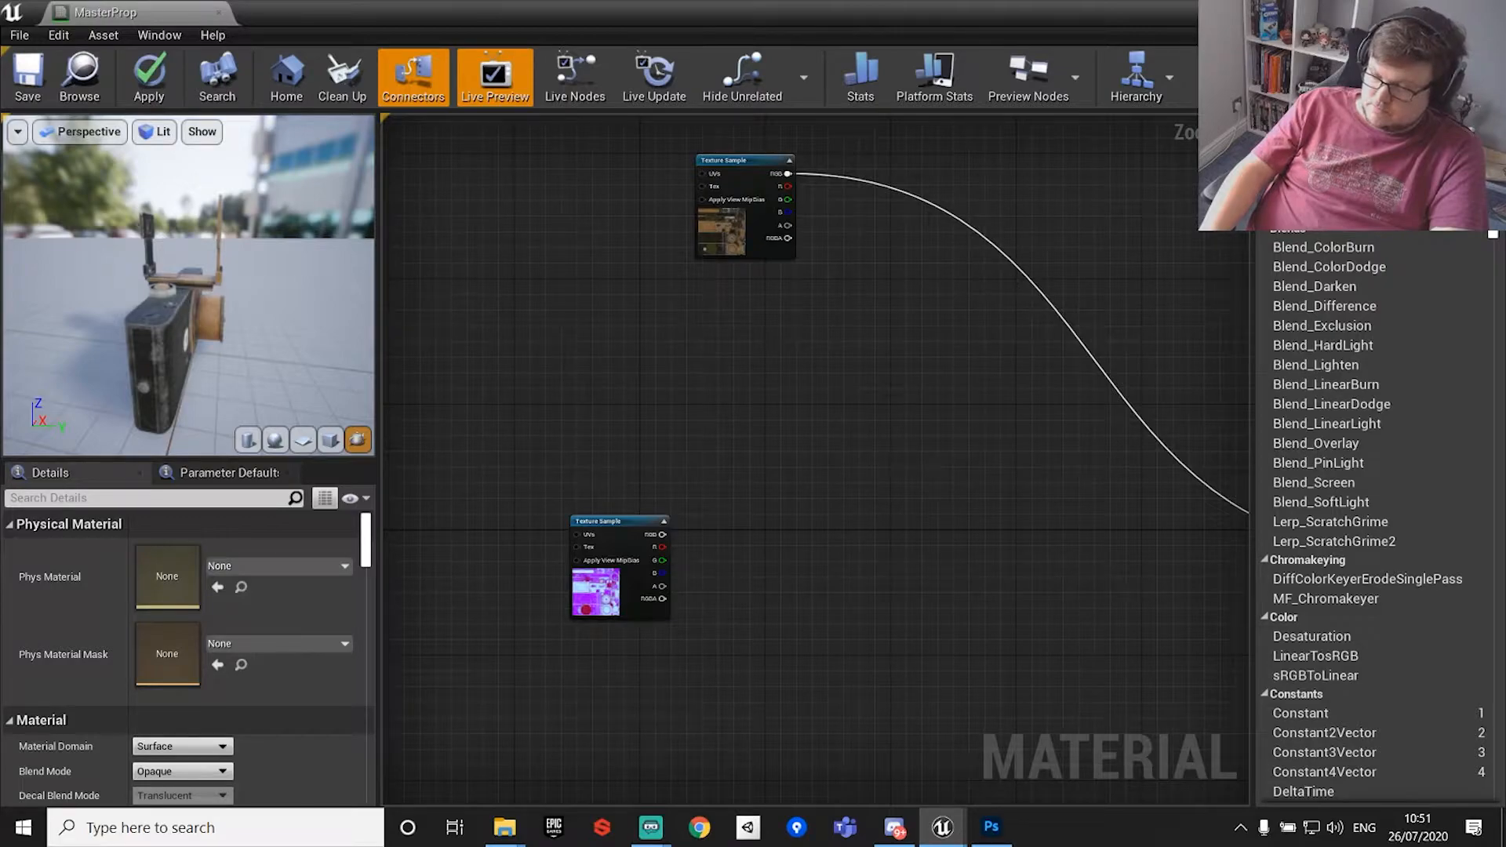
{"action": "right_click_drag", "start_coordinate": [987, 568], "coordinate": [704, 366]}
{"action": "right_click_drag", "start_coordinate": [657, 311], "coordinate": [794, 376]}
{"action": "scroll", "coordinate": [955, 446], "scroll_direction": "down", "scroll_amount": 2}
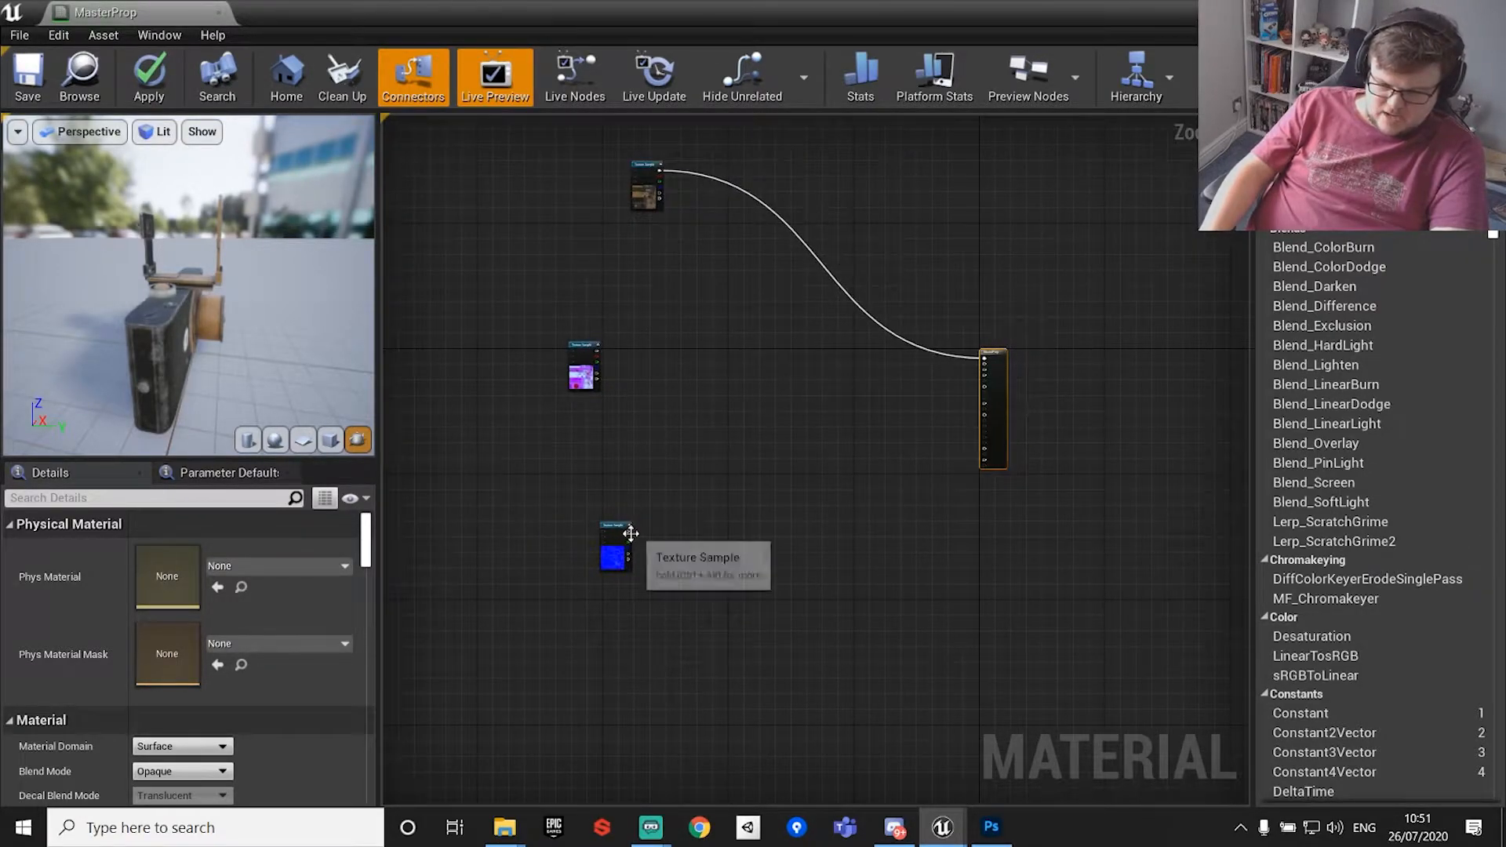
{"action": "scroll", "coordinate": [619, 553], "scroll_direction": "up", "scroll_amount": 5}
{"action": "right_click_drag", "start_coordinate": [867, 538], "coordinate": [407, 511]}
{"action": "scroll", "coordinate": [407, 511], "scroll_direction": "down", "scroll_amount": 3}
{"action": "right_click_drag", "start_coordinate": [535, 511], "coordinate": [710, 578]}
{"action": "left_click_drag", "start_coordinate": [474, 569], "coordinate": [1162, 332]}
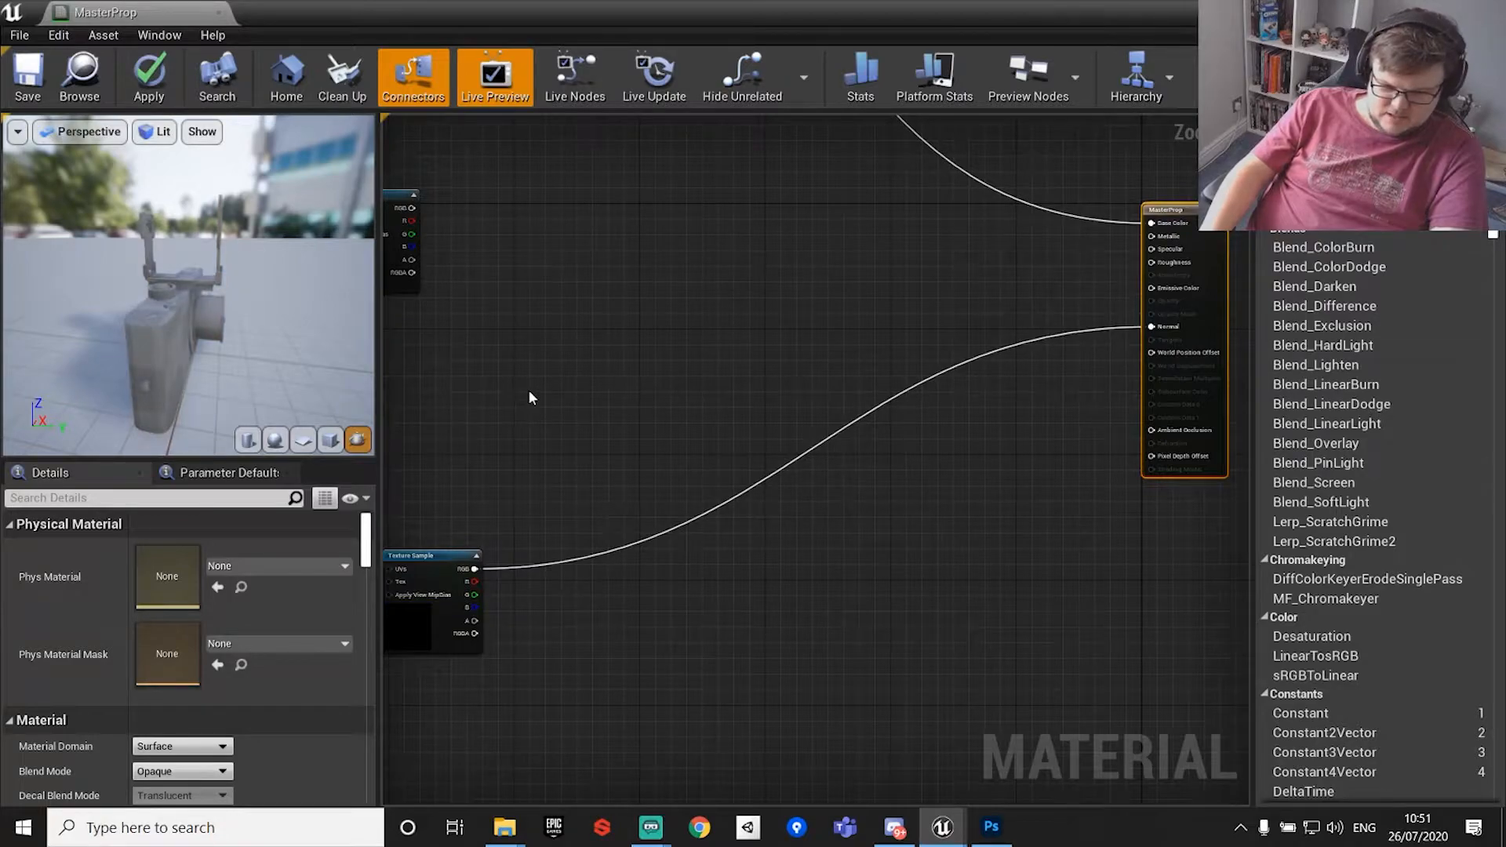
Orbit and widen the preview viewport, and remove the Palette from the editor layout to enlarge the graph.
{"action": "left_click_drag", "start_coordinate": [185, 326], "coordinate": [240, 326]}
{"action": "left_click_drag", "start_coordinate": [377, 350], "coordinate": [481, 349]}
{"action": "left_click_drag", "start_coordinate": [1249, 351], "coordinate": [1483, 345]}
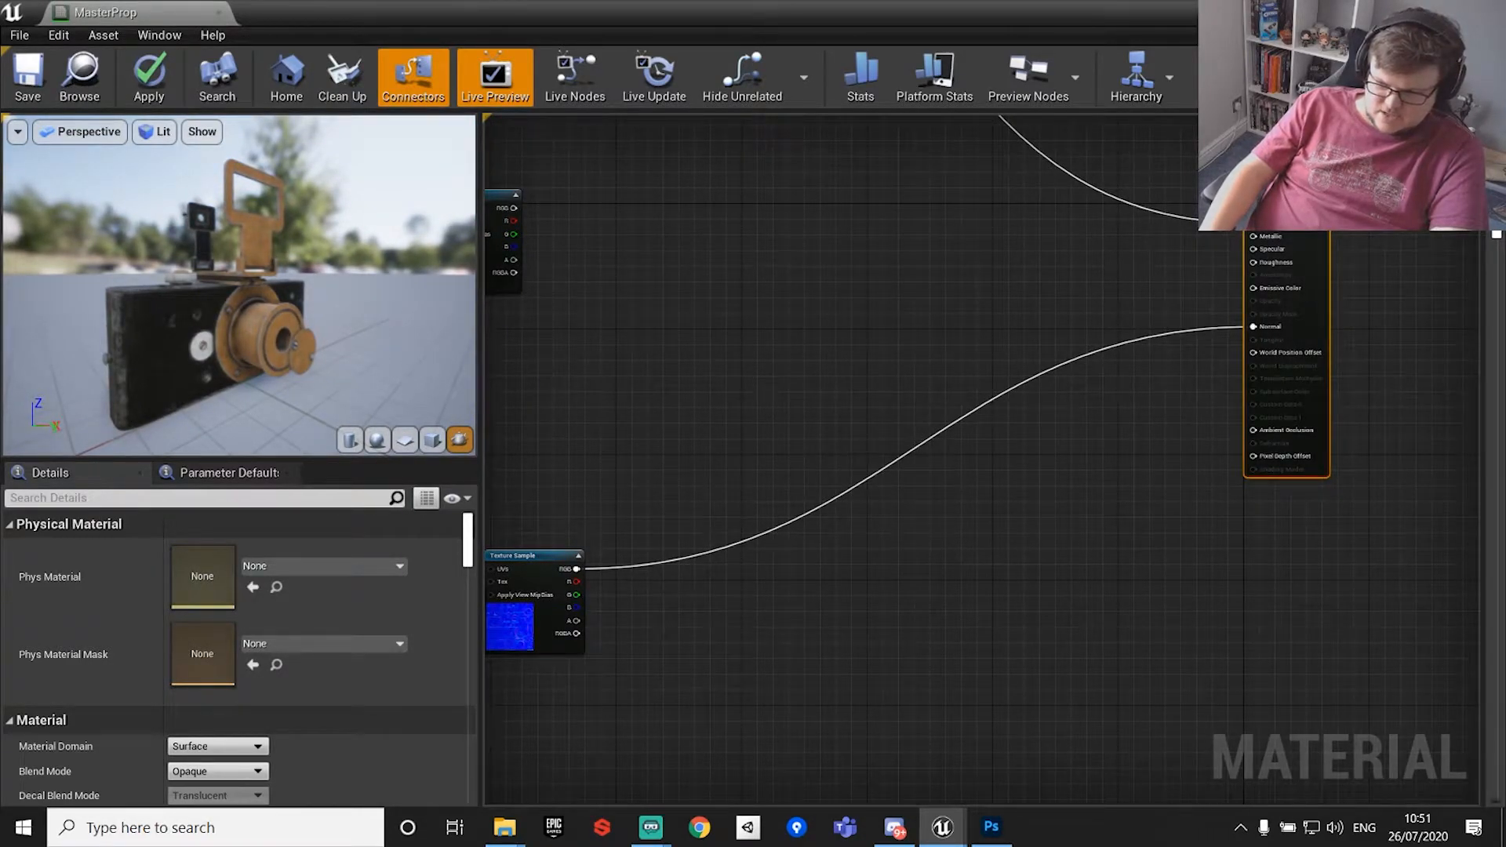
{"action": "left_click_drag", "start_coordinate": [1496, 234], "coordinate": [1103, 122]}
{"action": "left_click_drag", "start_coordinate": [623, 208], "coordinate": [771, 402]}
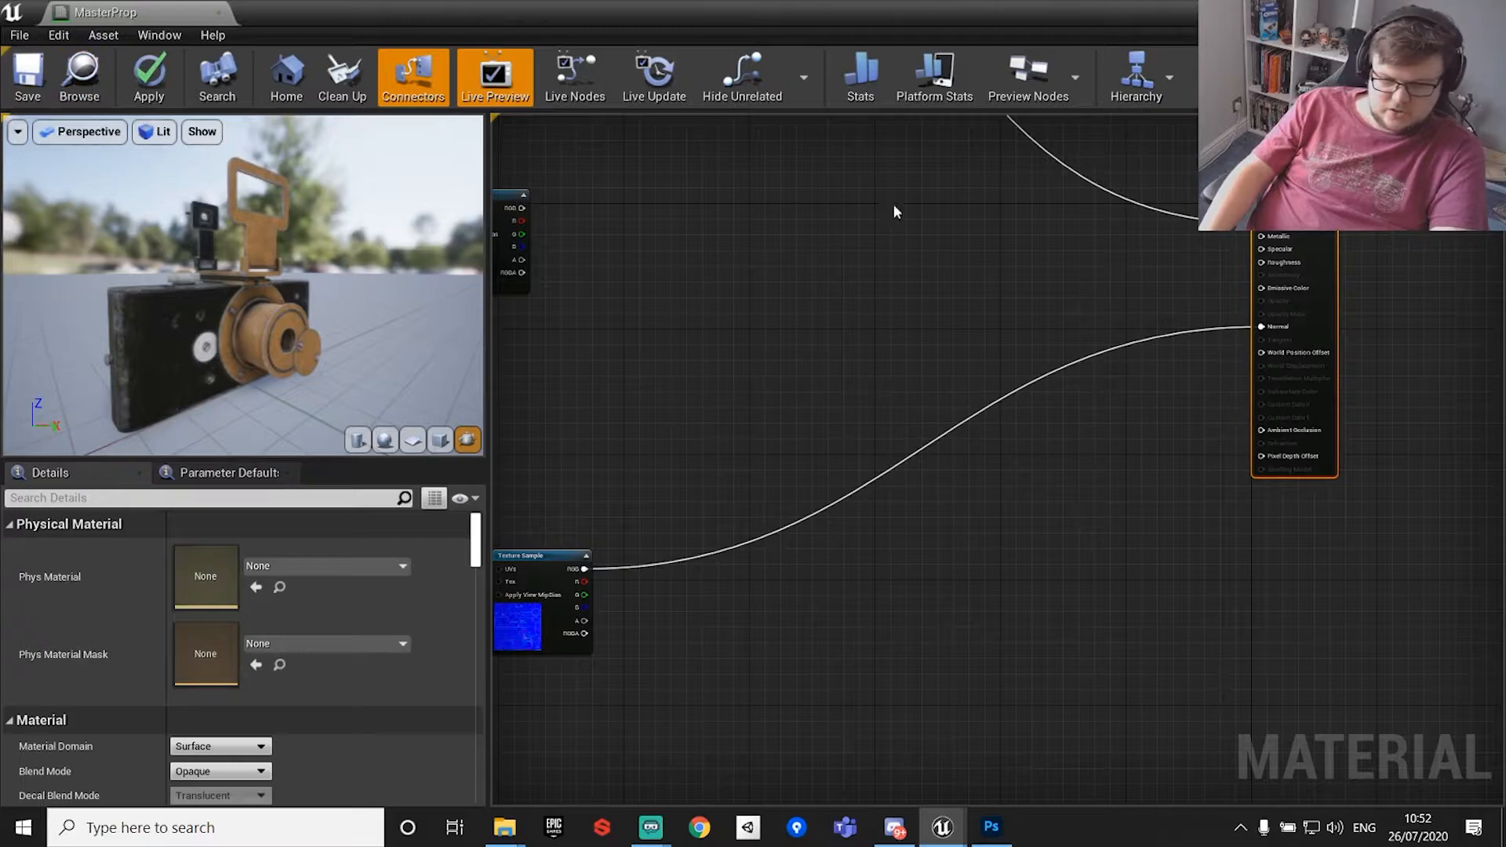
Look over the available editor windows and the options for saving or removing a layout.
{"action": "left_click", "coordinate": [141, 39]}
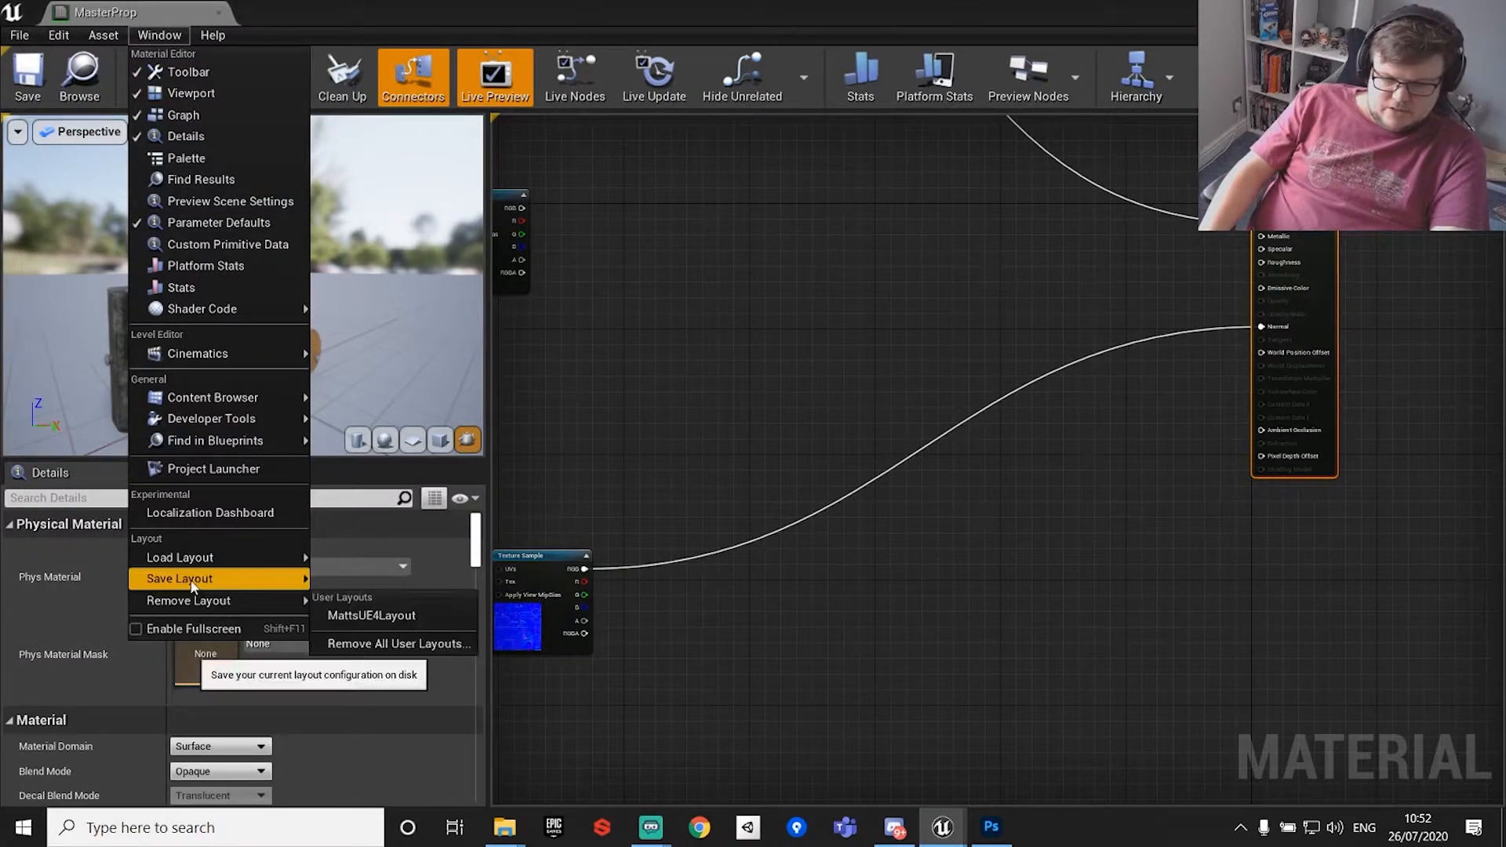
{"action": "mouse_move", "coordinate": [192, 600]}
{"action": "left_click", "coordinate": [716, 292]}
Connect the CameraMAT2PSM Texture Sample's green channel to Metallic and move that node farther from MasterProp.
{"action": "right_click_drag", "start_coordinate": [834, 336], "coordinate": [654, 434]}
{"action": "left_click_drag", "start_coordinate": [236, 298], "coordinate": [392, 310]}
{"action": "right_click_drag", "start_coordinate": [888, 411], "coordinate": [1136, 351]}
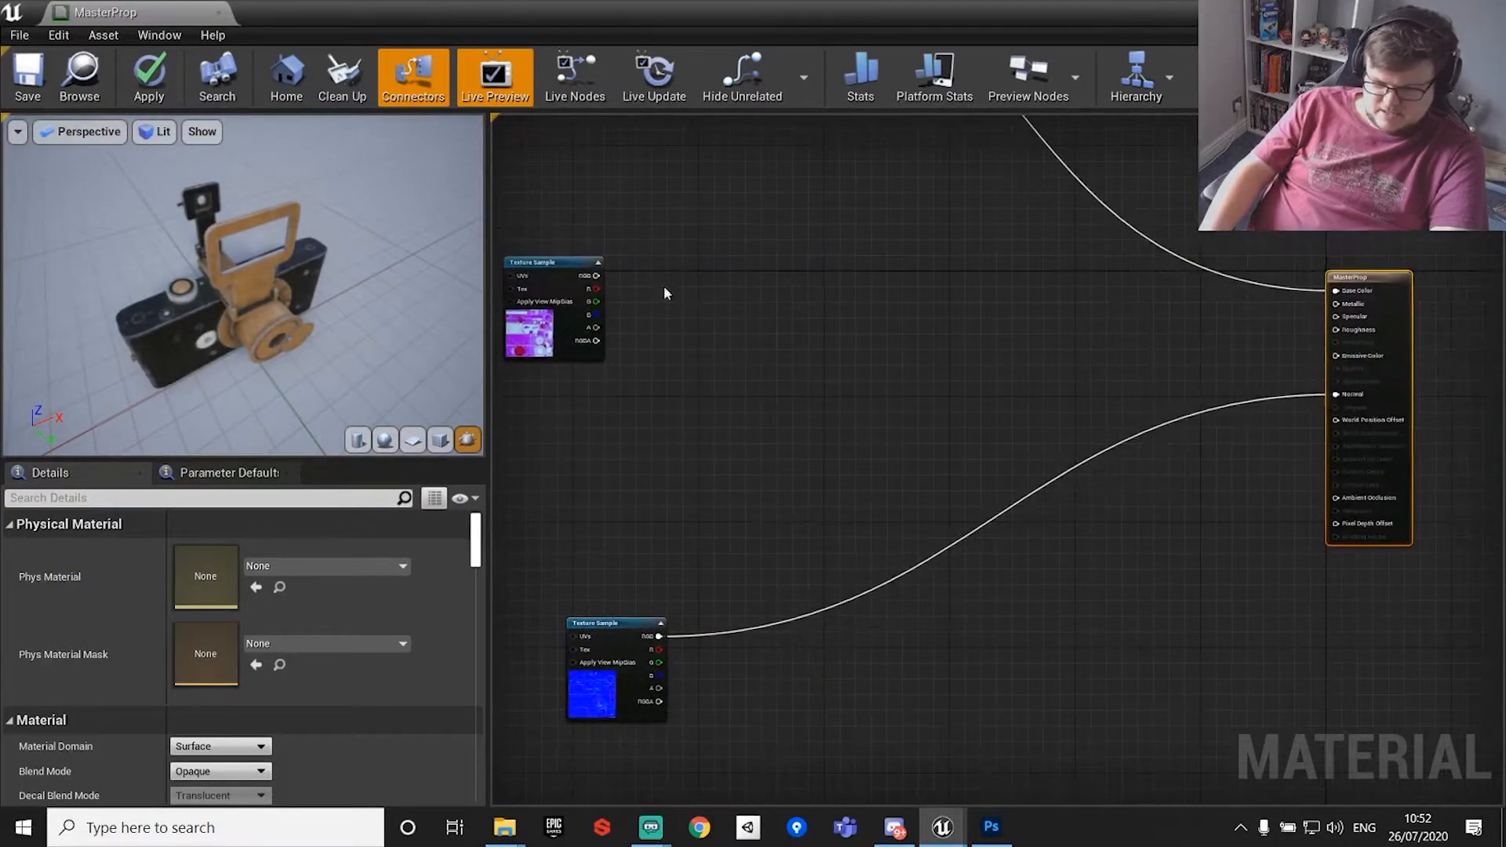
{"action": "left_click_drag", "start_coordinate": [598, 302], "coordinate": [1342, 310]}
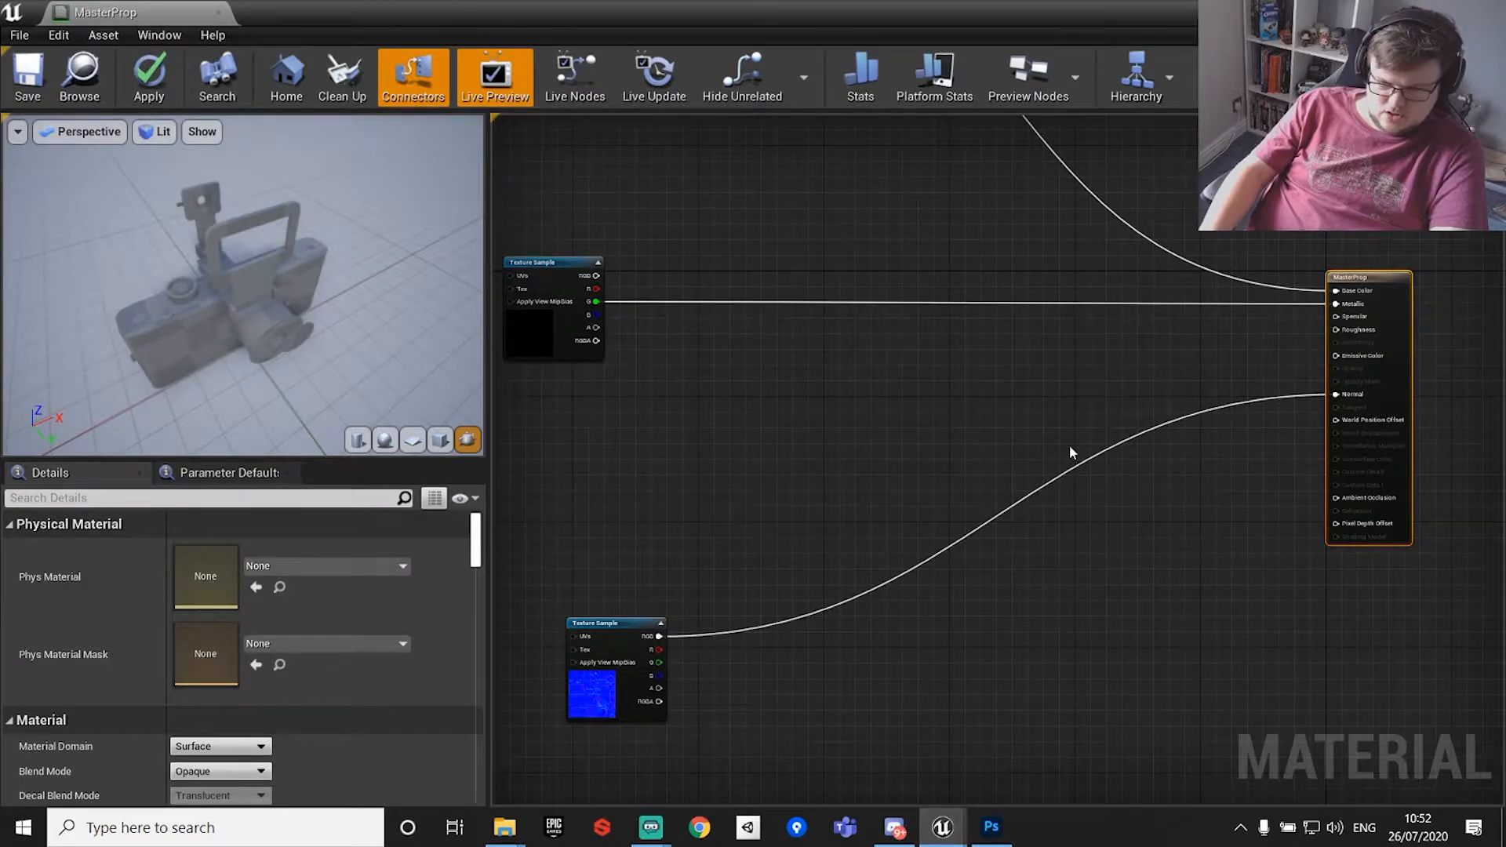
{"action": "right_click_drag", "start_coordinate": [604, 312], "coordinate": [934, 346]}
{"action": "left_click_drag", "start_coordinate": [883, 353], "coordinate": [751, 383]}
Connect the CameraMAT2PSM Texture Sample's blue channel to Ambient Occlusion and check the camera preview from the front.
{"action": "right_click_drag", "start_coordinate": [1158, 480], "coordinate": [983, 458]}
{"action": "left_click_drag", "start_coordinate": [337, 337], "coordinate": [286, 337]}
{"action": "right_click_drag", "start_coordinate": [1021, 398], "coordinate": [899, 319]}
{"action": "left_click_drag", "start_coordinate": [541, 275], "coordinate": [1451, 427]}
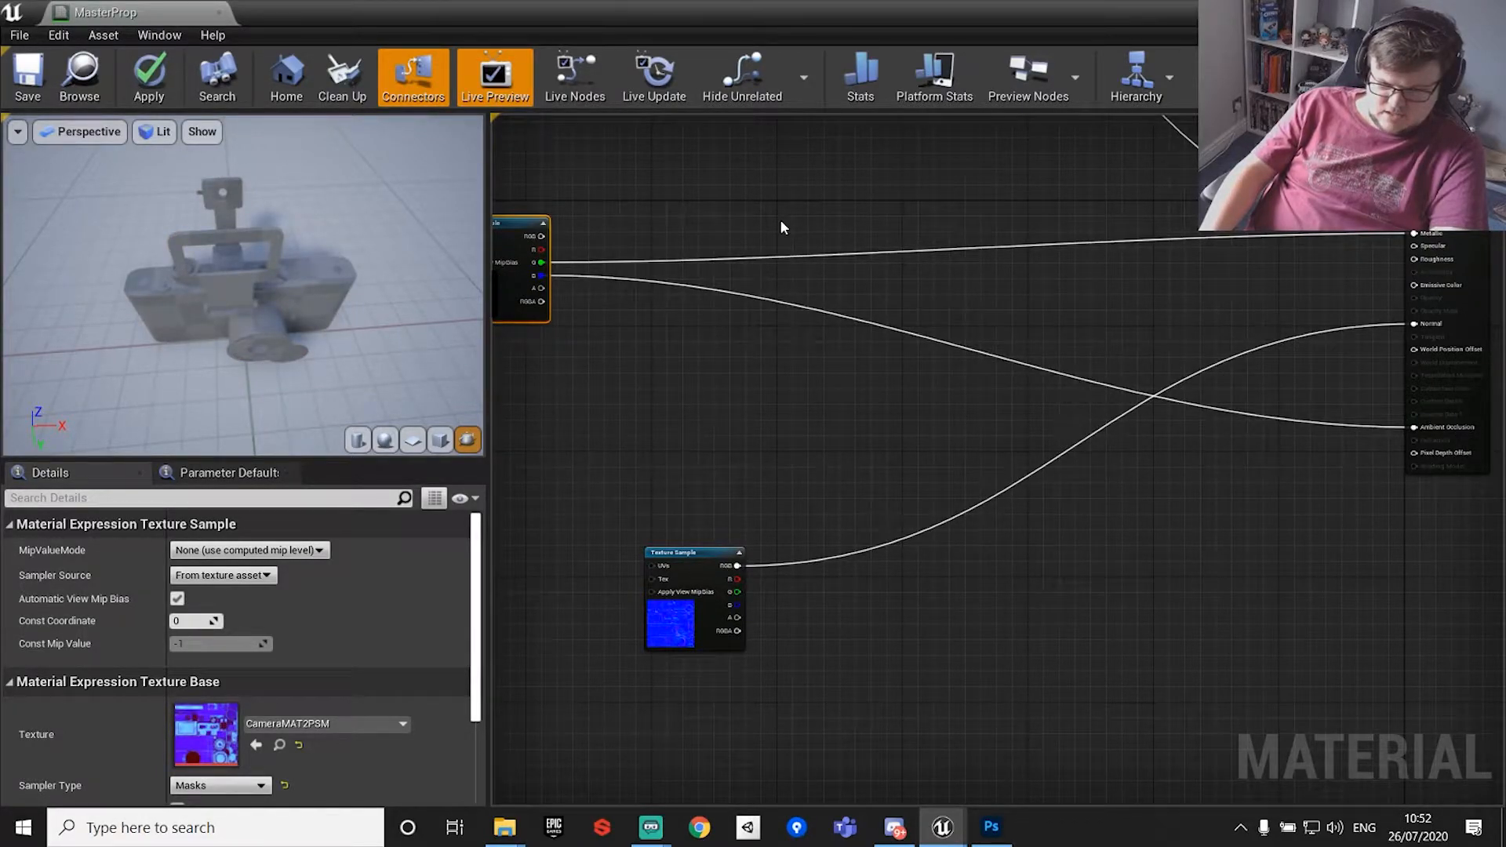
{"action": "left_click_drag", "start_coordinate": [380, 294], "coordinate": [220, 324]}
{"action": "right_click_drag", "start_coordinate": [659, 236], "coordinate": [787, 250]}
{"action": "left_click", "coordinate": [957, 264]}
{"action": "right_click_drag", "start_coordinate": [1013, 220], "coordinate": [1016, 265]}
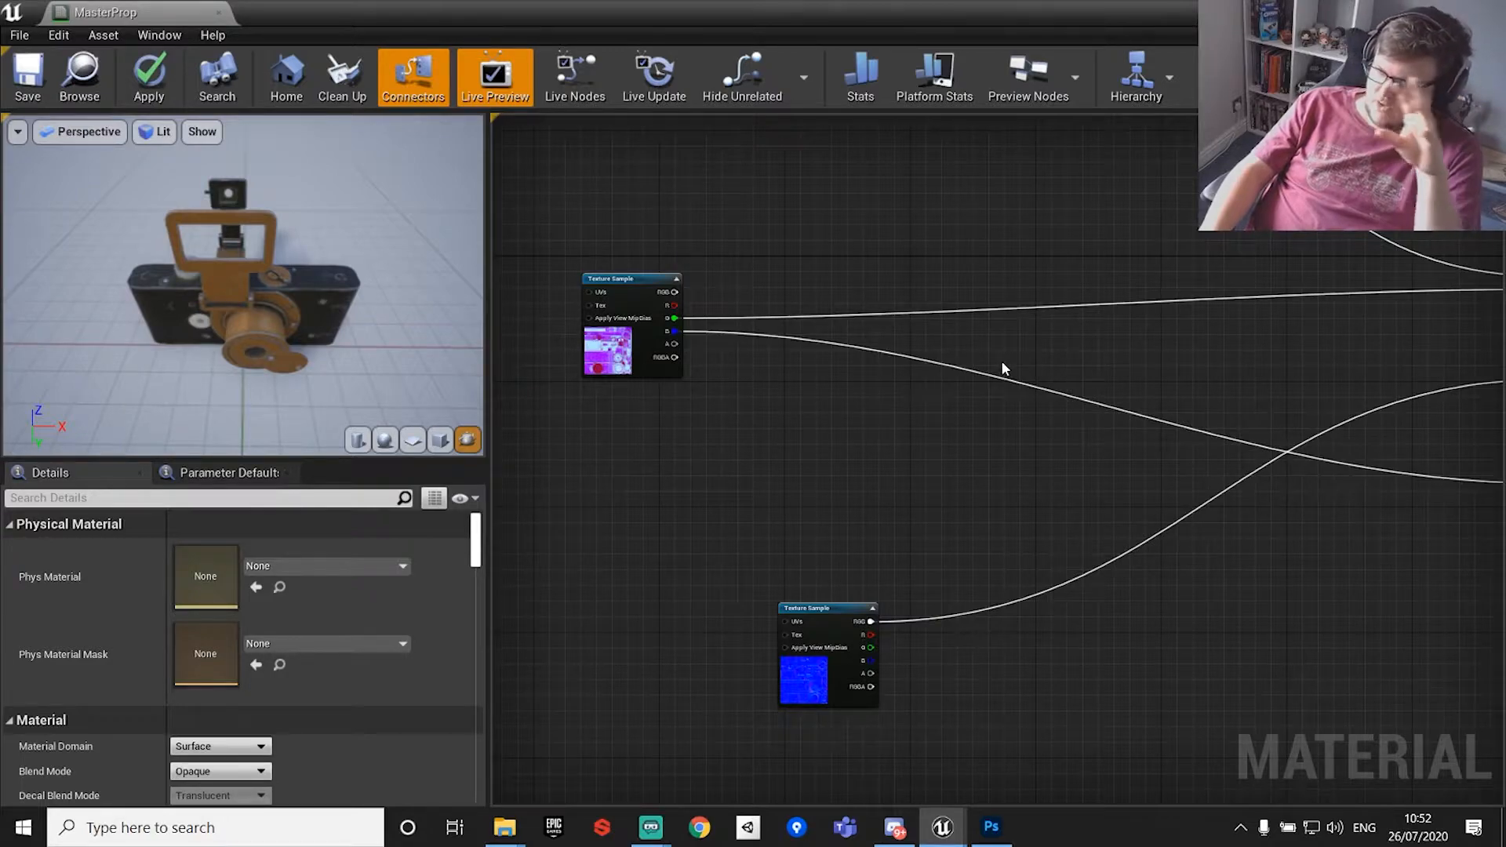
Add three Constant nodes near the CameraMAT2PSM Texture Sample's outputs and align them in a vertical column.
{"action": "left_click", "coordinate": [741, 372]}
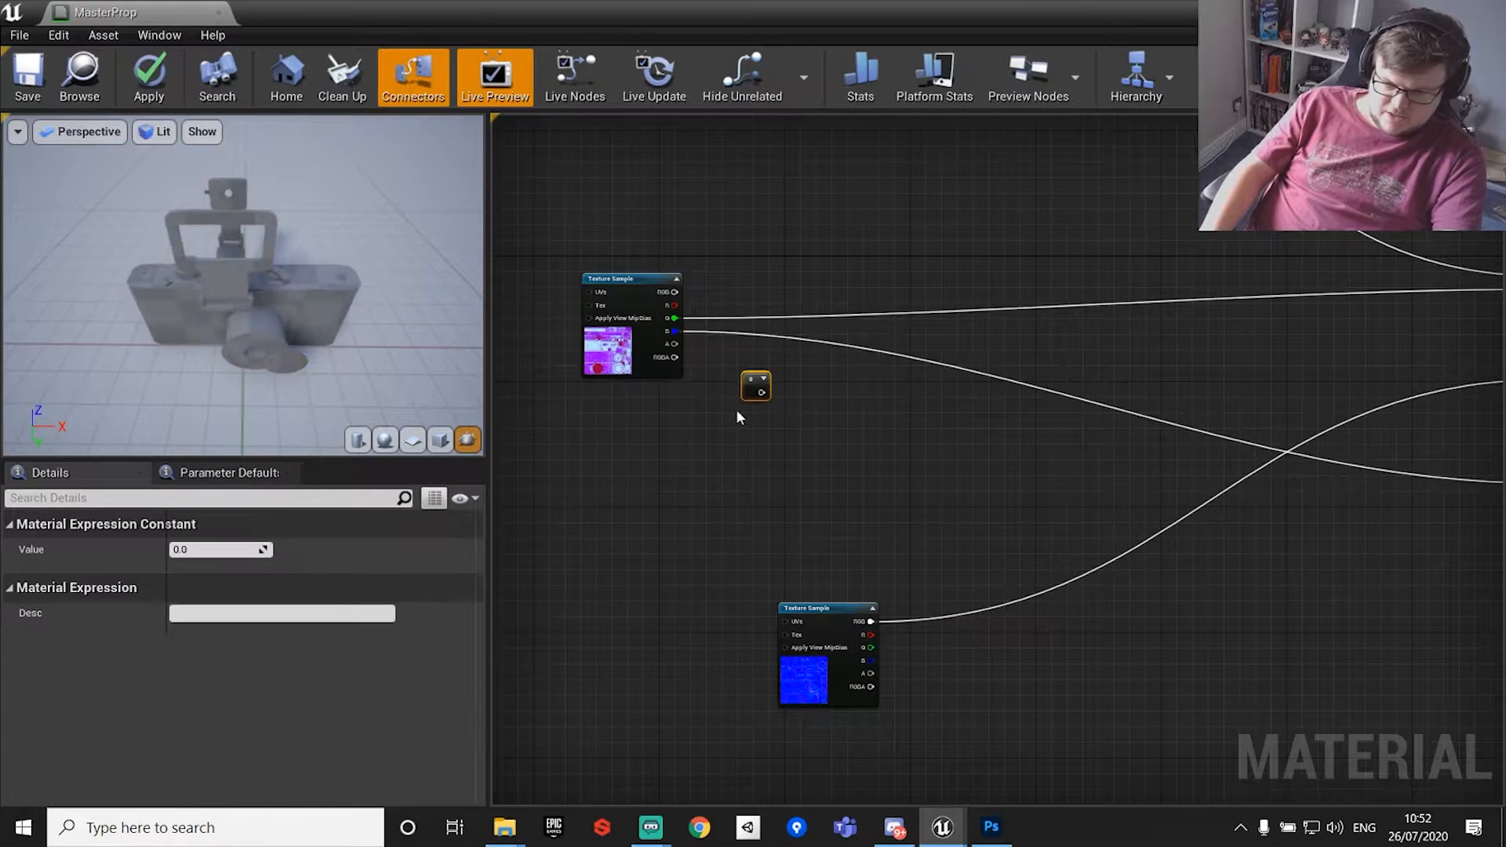
{"action": "left_click", "coordinate": [746, 426]}
{"action": "scroll", "coordinate": [764, 402], "scroll_direction": "up", "scroll_amount": 3}
{"action": "mouse_move", "coordinate": [747, 455]}
{"action": "left_mouse_down"}
{"action": "mouse_move", "coordinate": [742, 430]}
{"action": "mouse_move", "coordinate": [727, 446]}
{"action": "left_mouse_up"}
{"action": "left_click_drag", "start_coordinate": [752, 545], "coordinate": [733, 529]}
{"action": "left_click_drag", "start_coordinate": [736, 358], "coordinate": [727, 358]}
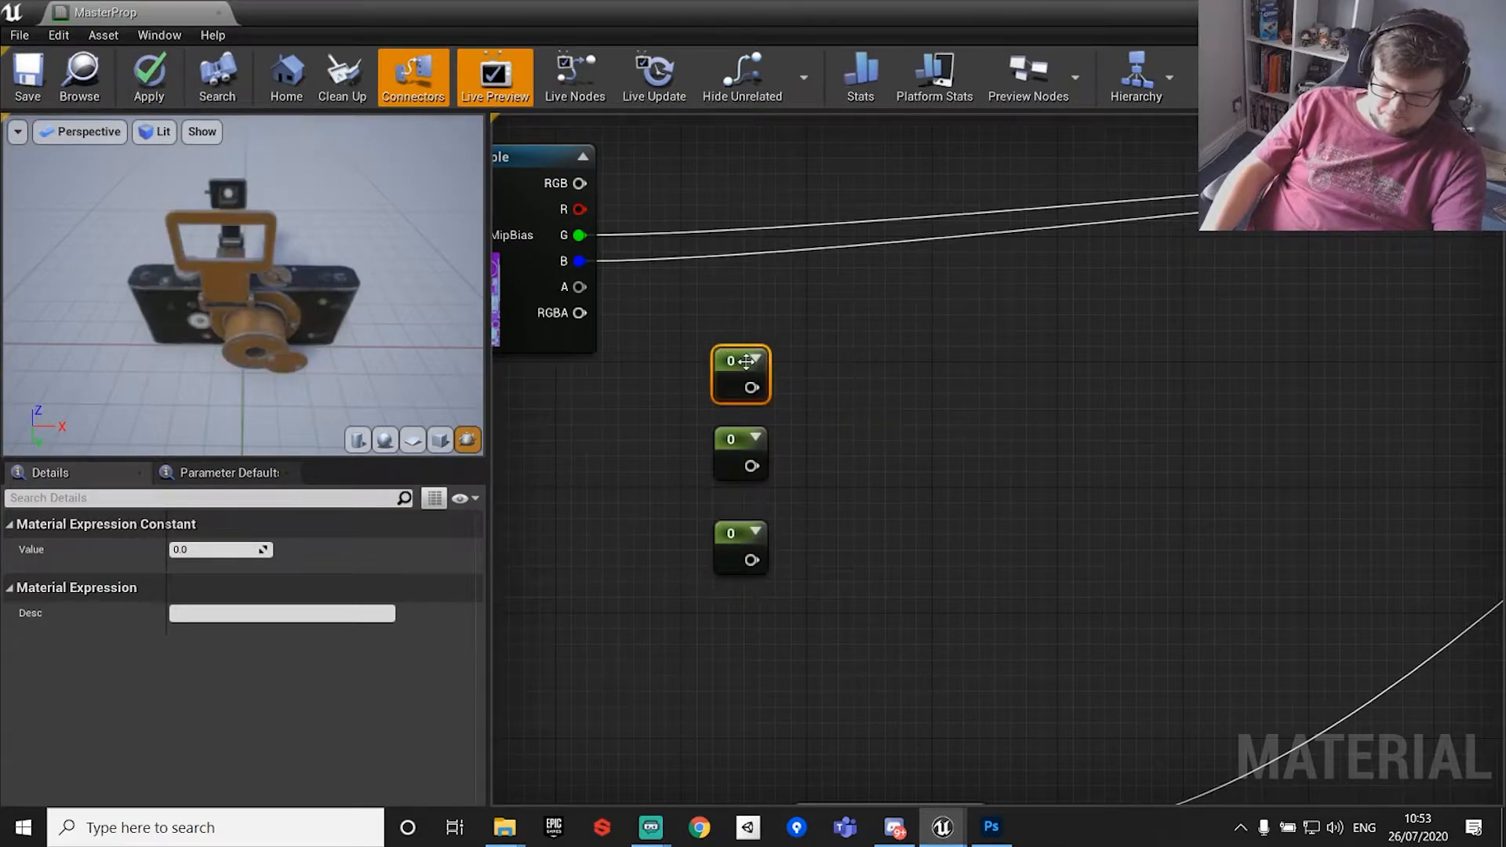
Set the top Constant's value to -1 and the middle Constant's value to 1.
{"action": "left_click", "coordinate": [218, 552]}
{"action": "type", "text": "-"}
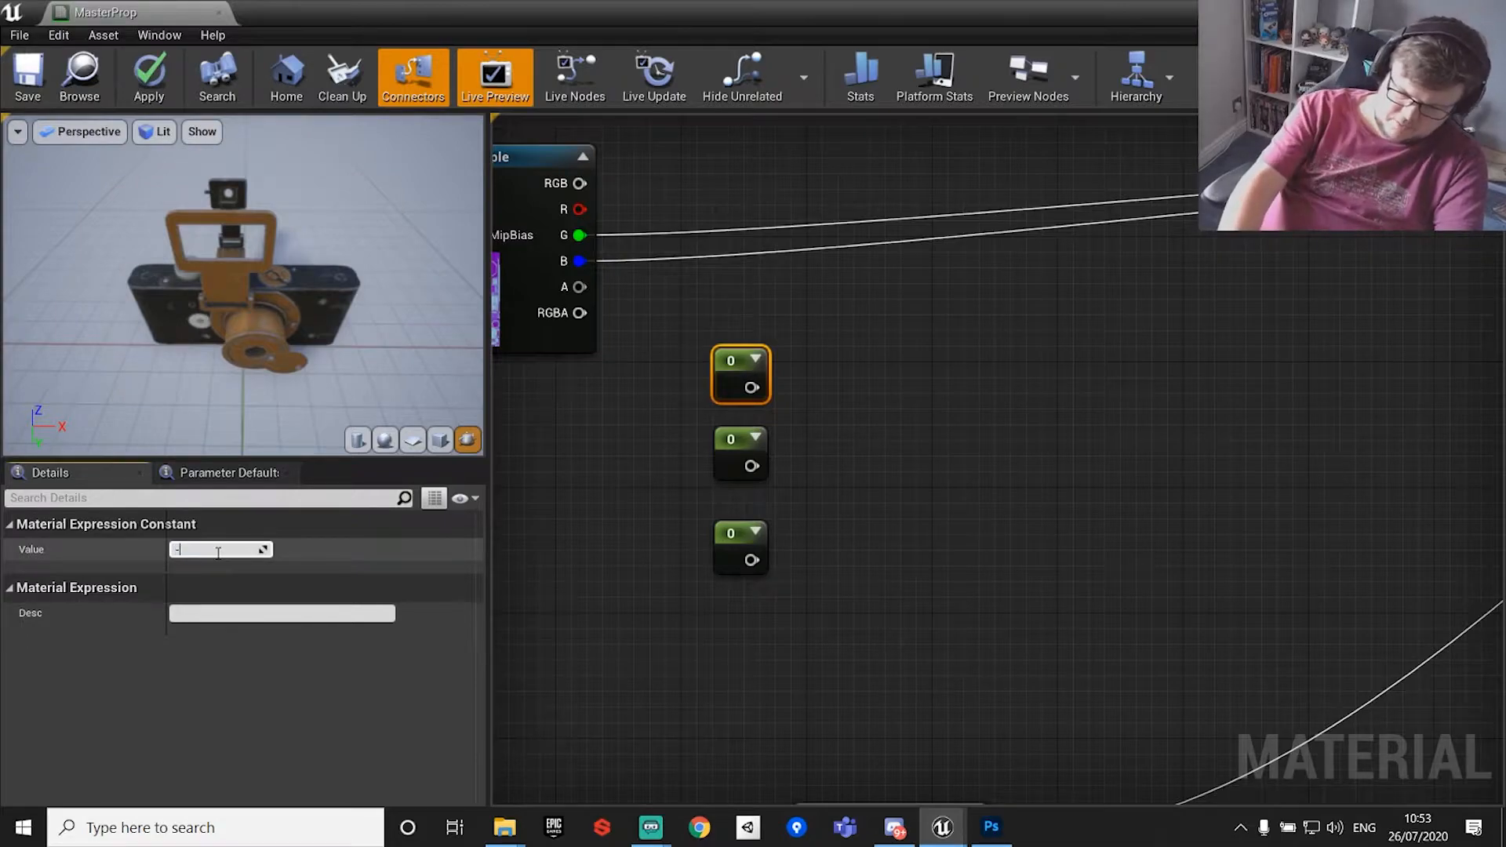
{"action": "type", "text": "1"}
{"action": "key", "text": "Return"}
{"action": "left_click", "coordinate": [737, 451]}
{"action": "left_click", "coordinate": [192, 552]}
{"action": "type", "text": "1"}
{"action": "key", "text": "Return"}
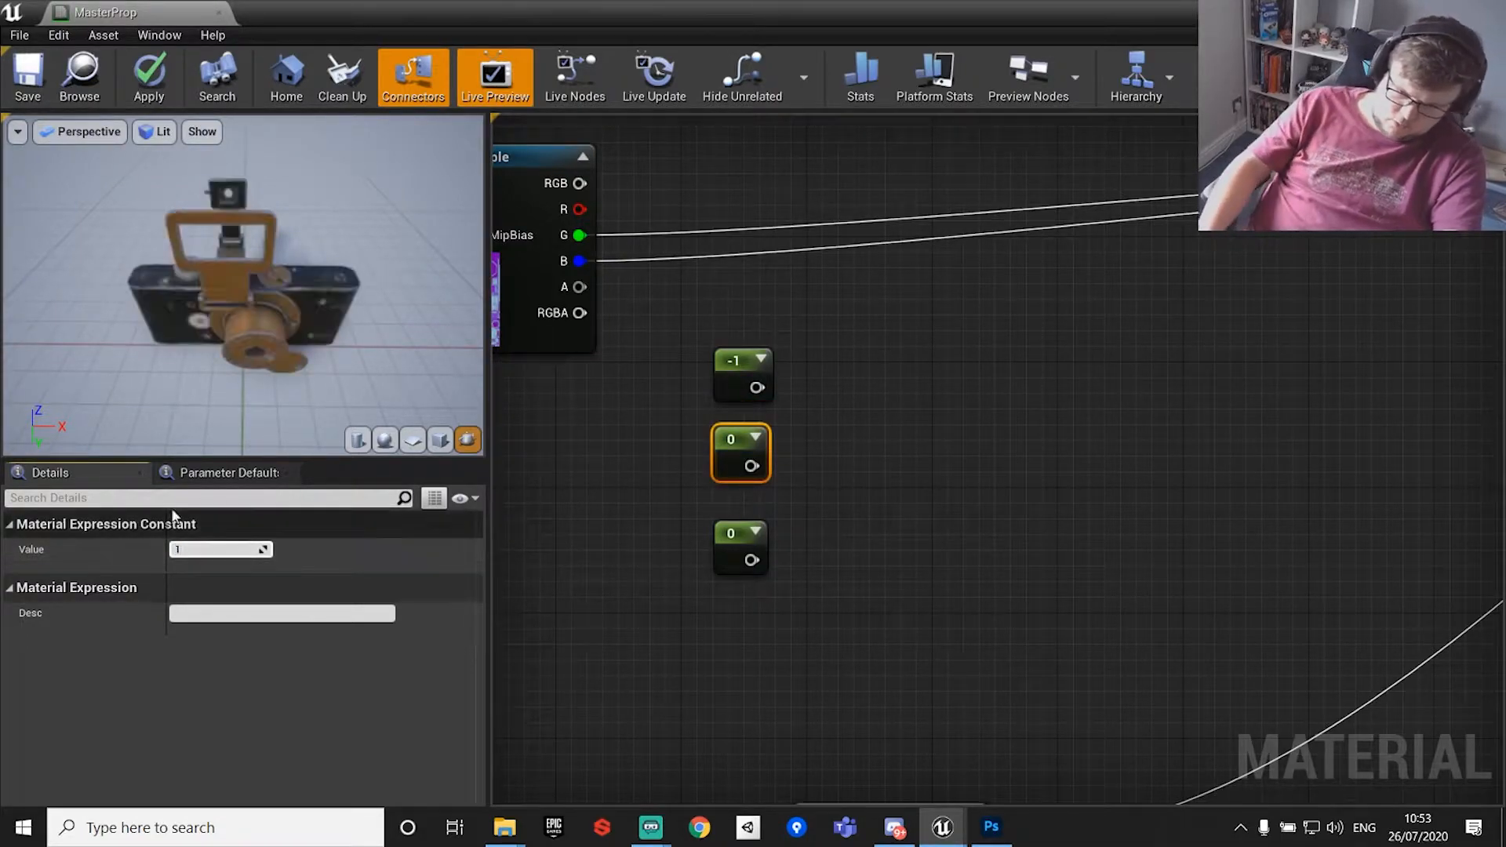
Set the bottom Constant's value to 0.5.
{"action": "left_click", "coordinate": [741, 541]}
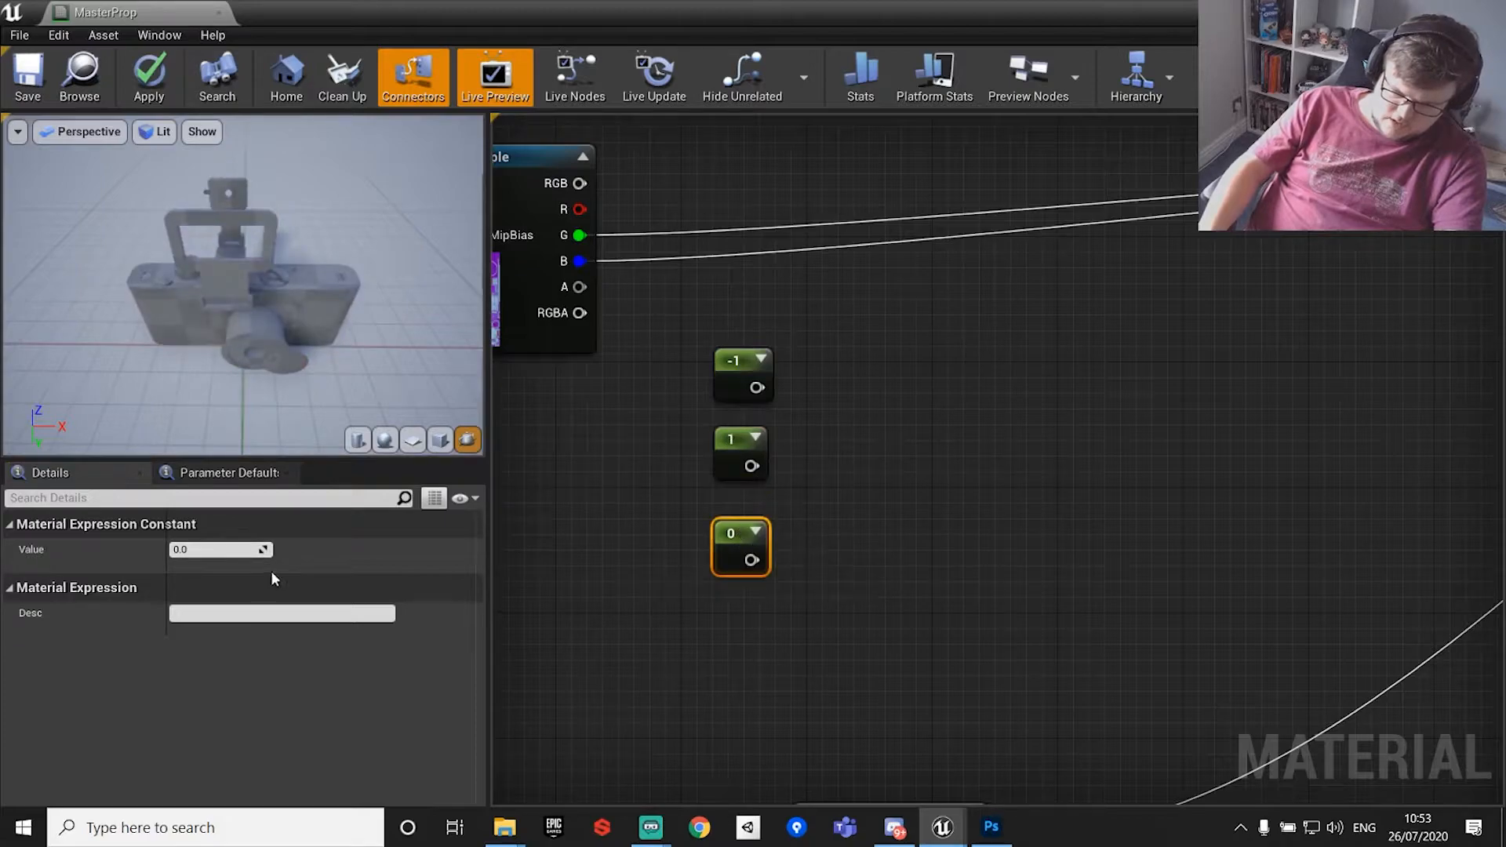
{"action": "left_click", "coordinate": [223, 551]}
{"action": "type", "text": "0.5"}
{"action": "key", "text": "Return"}
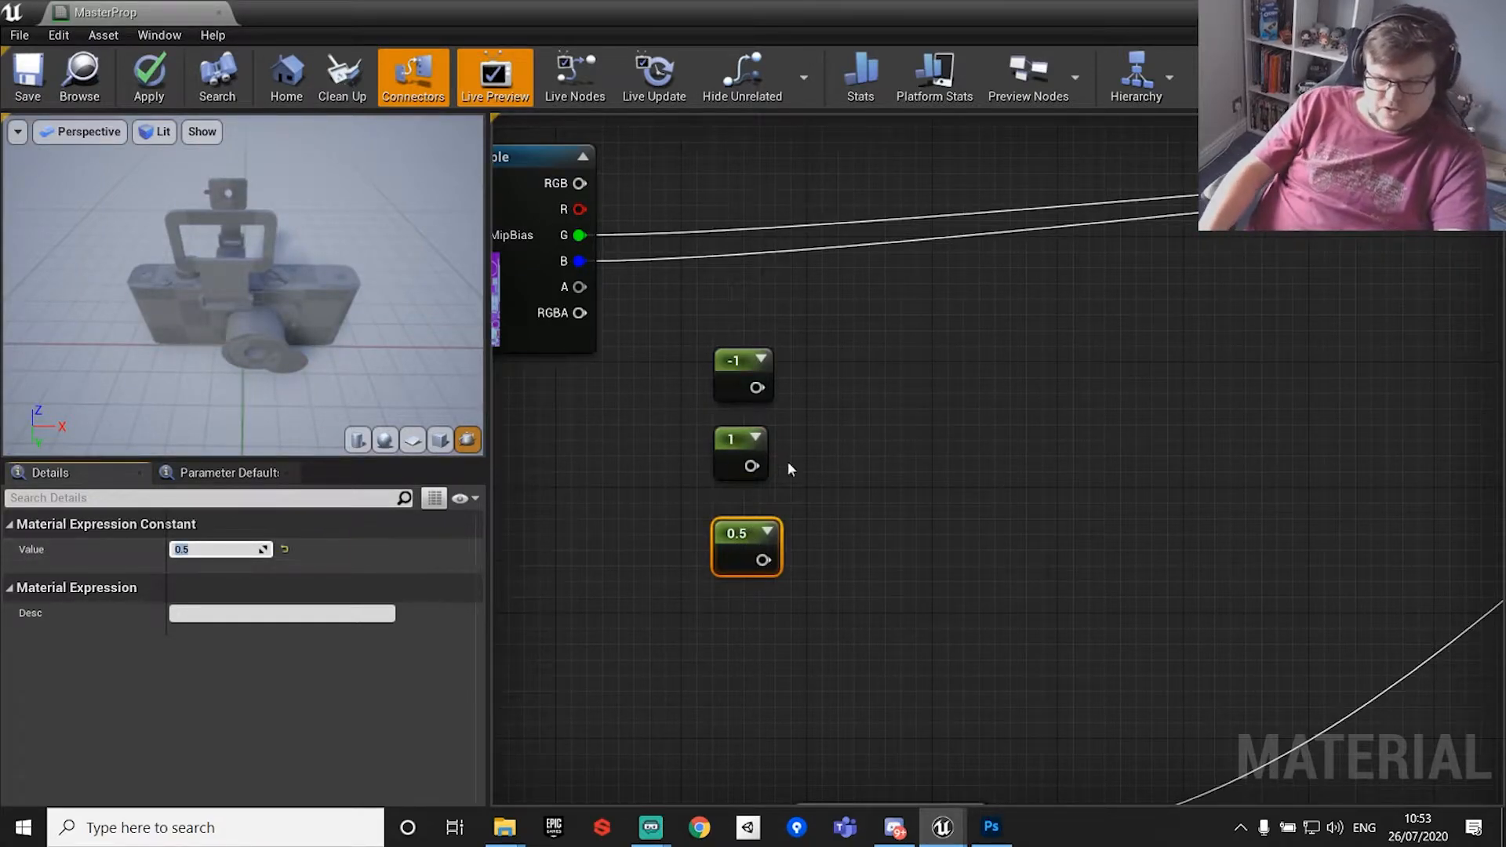
{"action": "left_click", "coordinate": [940, 449]}
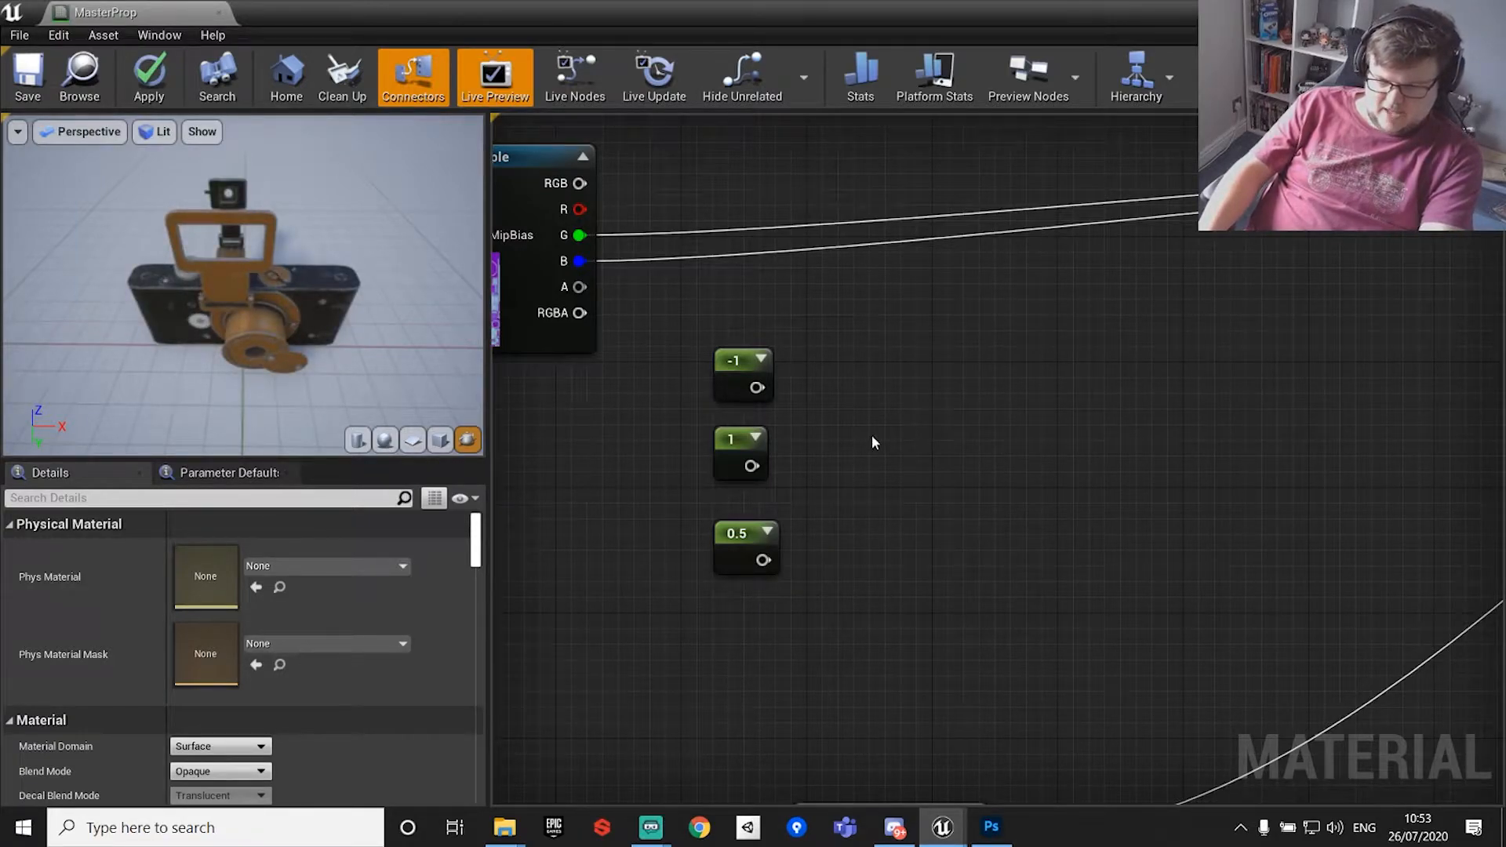
Add a Lerp node beside the column of Constants and connect the 0.5 Constant to its Alpha input.
{"action": "left_click", "coordinate": [892, 435]}
{"action": "left_click_drag", "start_coordinate": [935, 413], "coordinate": [935, 398]}
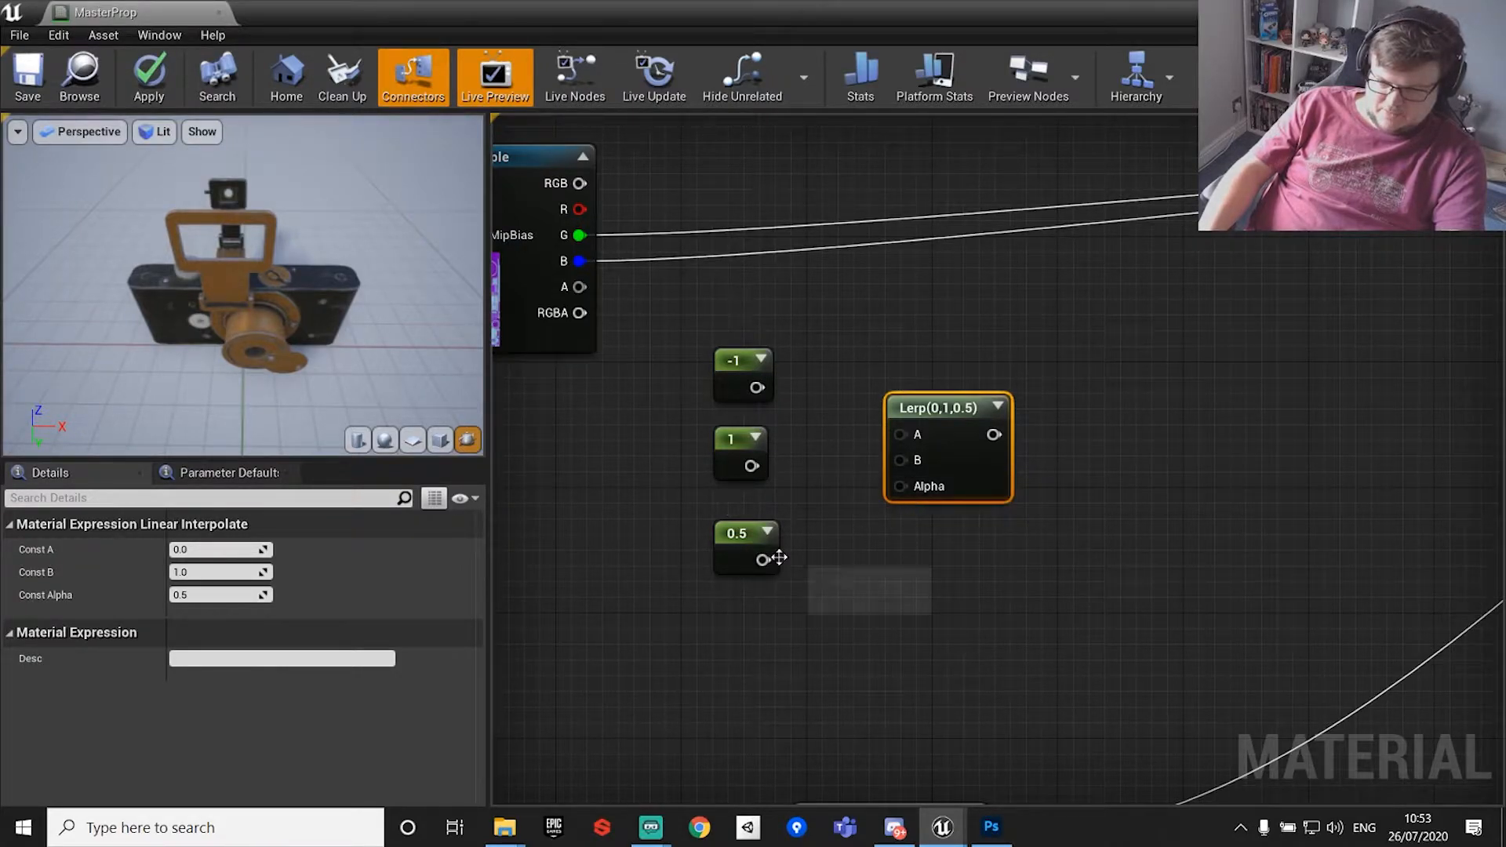
{"action": "left_click_drag", "start_coordinate": [763, 561], "coordinate": [901, 487]}
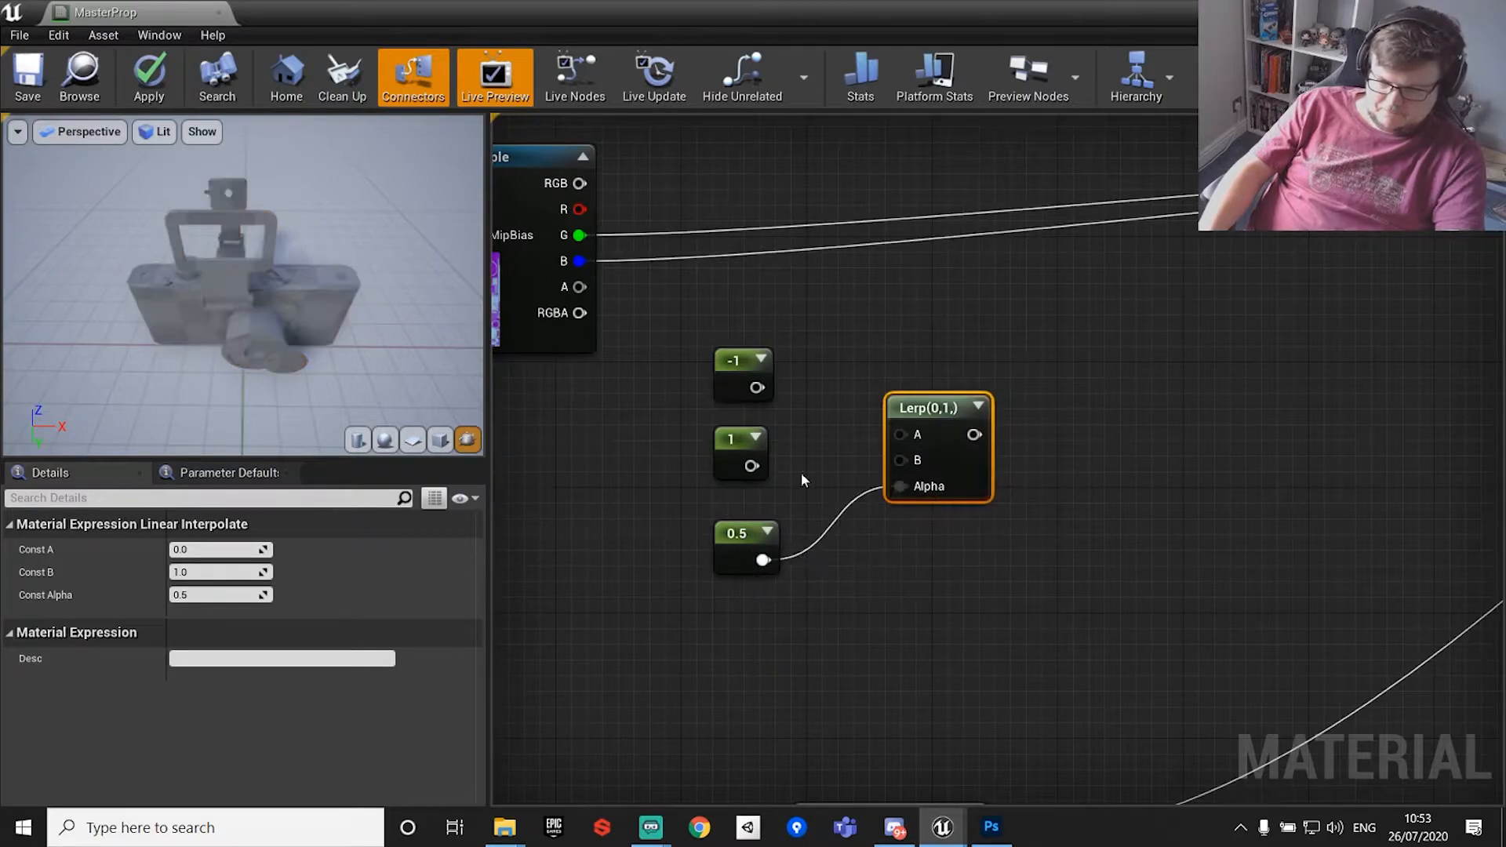
Connect the -1 Constant to the Lerp's A input and the 1 Constant to its B input.
{"action": "left_click_drag", "start_coordinate": [751, 466], "coordinate": [902, 461]}
{"action": "left_click_drag", "start_coordinate": [757, 388], "coordinate": [902, 434]}
Add a Multiply node beside the Lerp, feeding the mask texture's red channel into A and the Lerp's output into B.
{"action": "right_click_drag", "start_coordinate": [954, 329], "coordinate": [907, 390]}
{"action": "left_click", "coordinate": [1007, 357]}
{"action": "left_click", "coordinate": [1008, 360]}
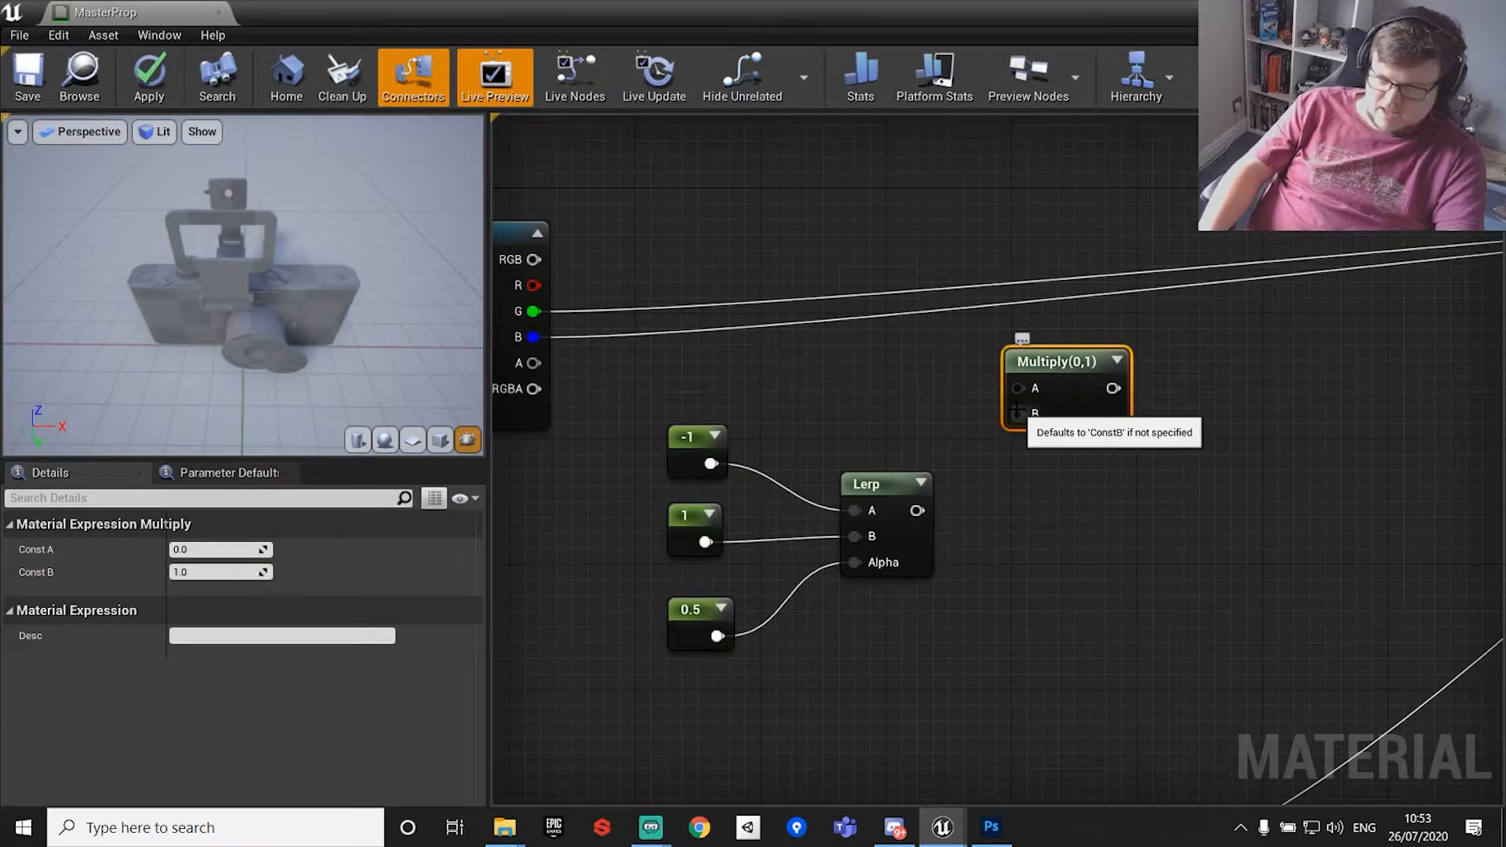
{"action": "left_click_drag", "start_coordinate": [534, 285], "coordinate": [923, 514]}
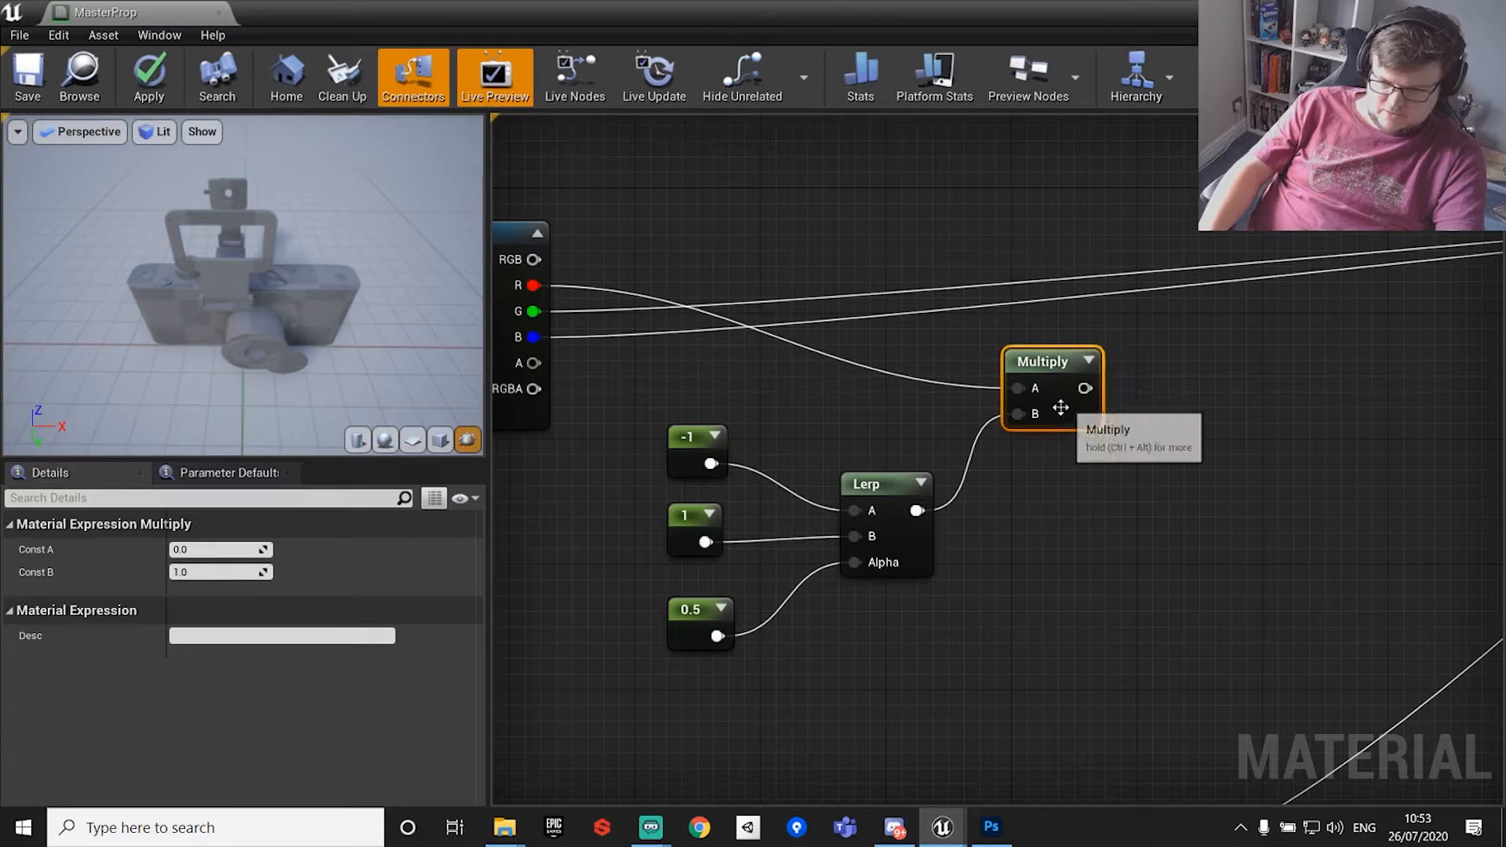
{"action": "left_click_drag", "start_coordinate": [1056, 388], "coordinate": [1039, 416]}
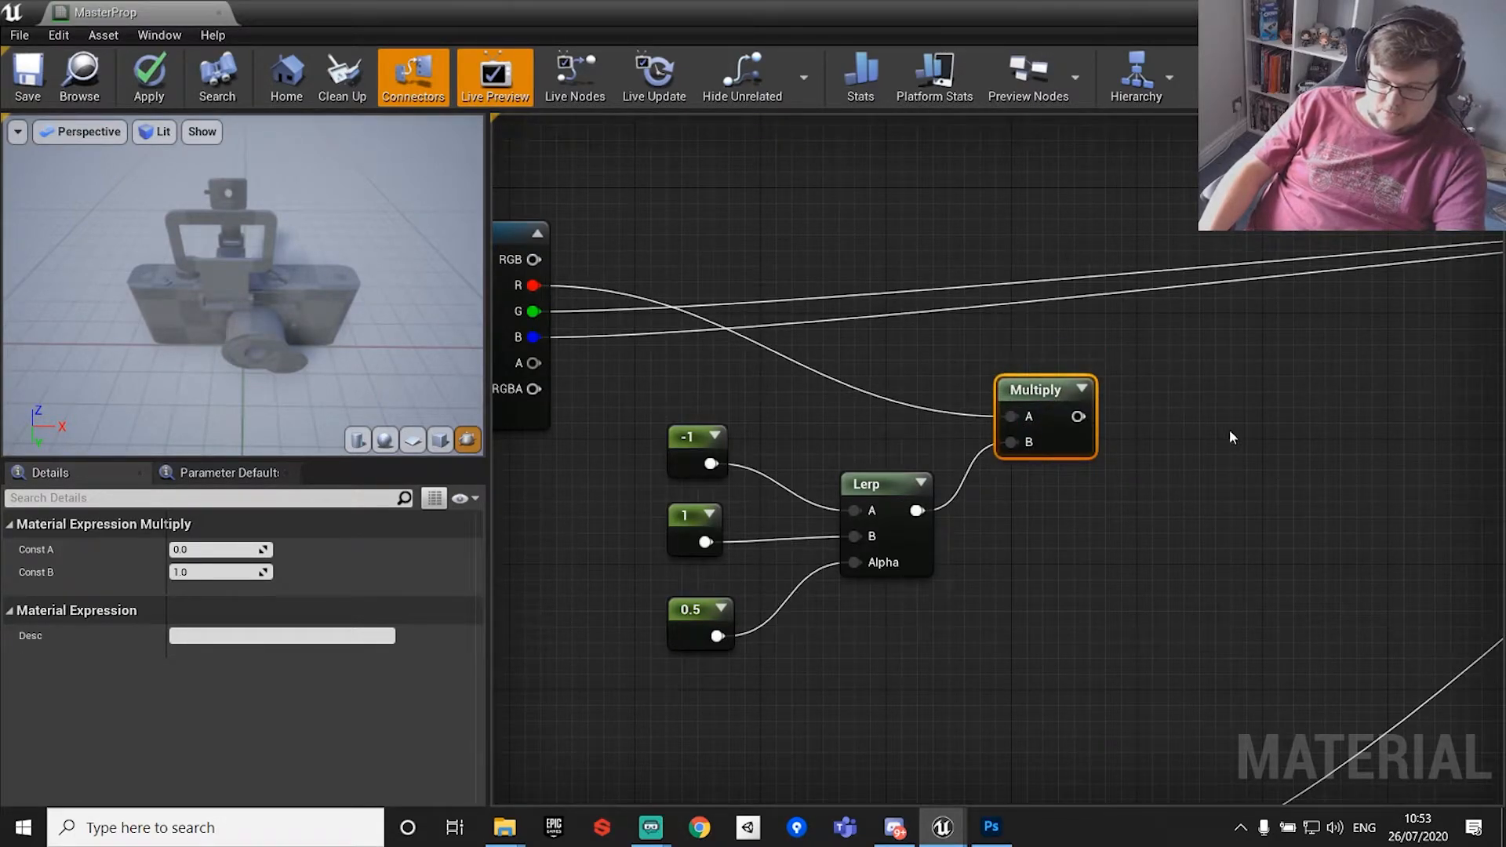
Add a Clamp node after the Multiply and connect its output to the material's Roughness input.
{"action": "right_click_drag", "start_coordinate": [1200, 424], "coordinate": [973, 335]}
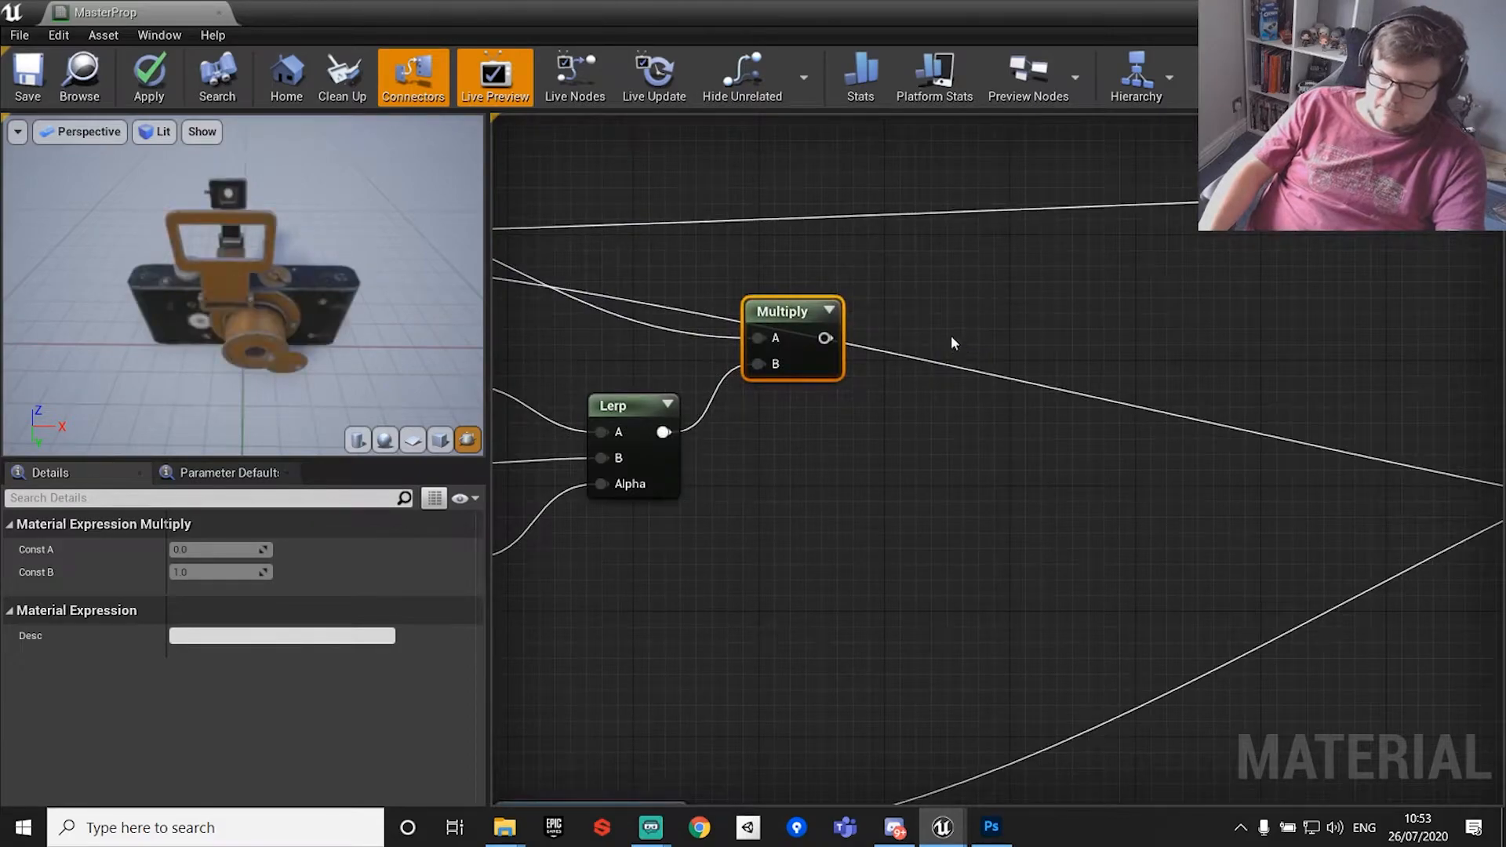
{"action": "mouse_move", "coordinate": [825, 338]}
{"action": "left_mouse_down"}
{"action": "mouse_move", "coordinate": [874, 345]}
{"action": "mouse_move", "coordinate": [993, 290]}
{"action": "left_mouse_up"}
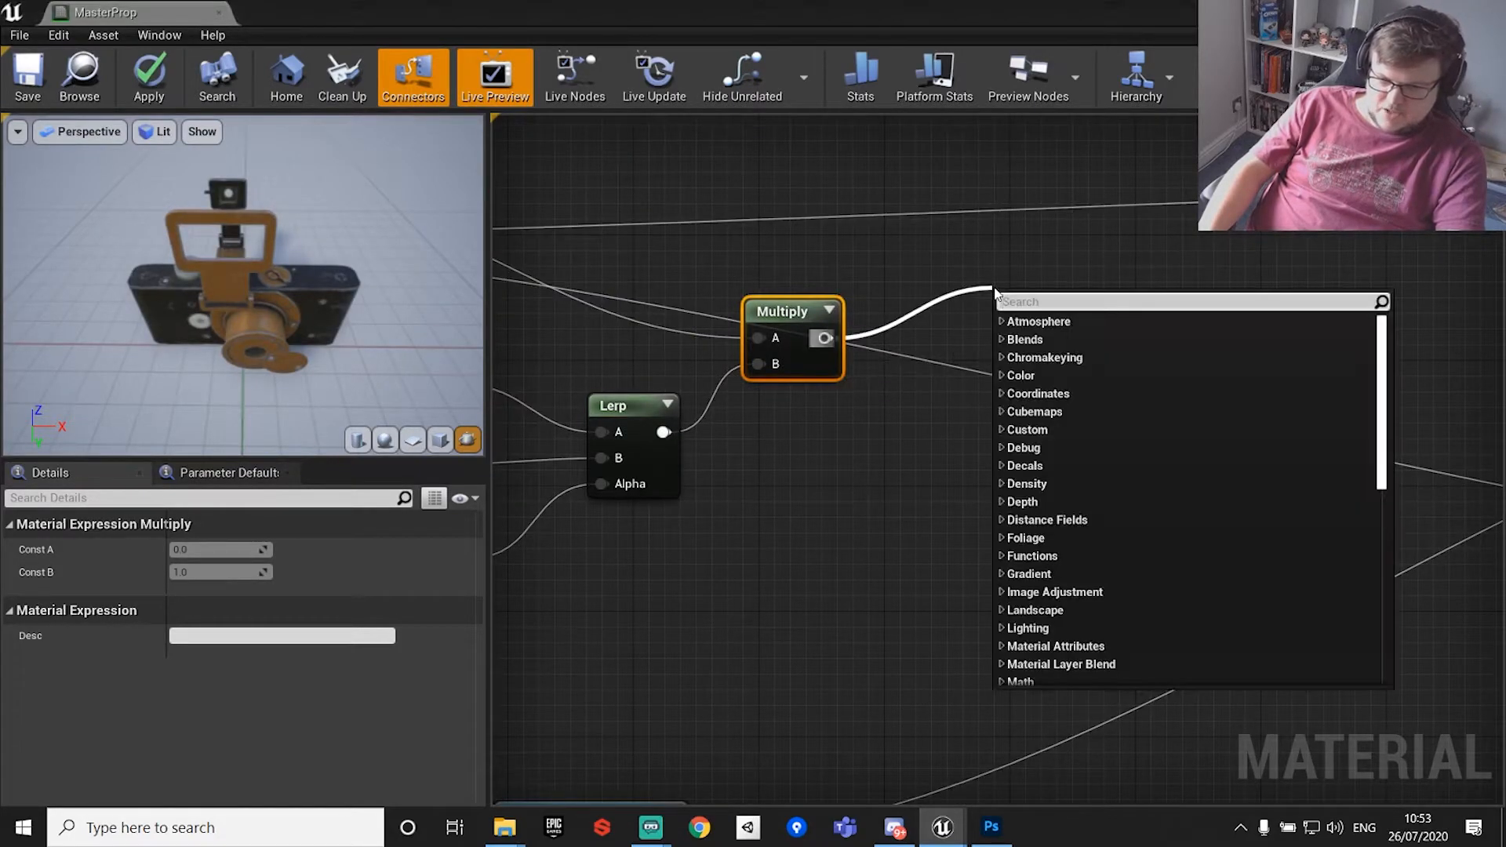
{"action": "type", "text": "clamp"}
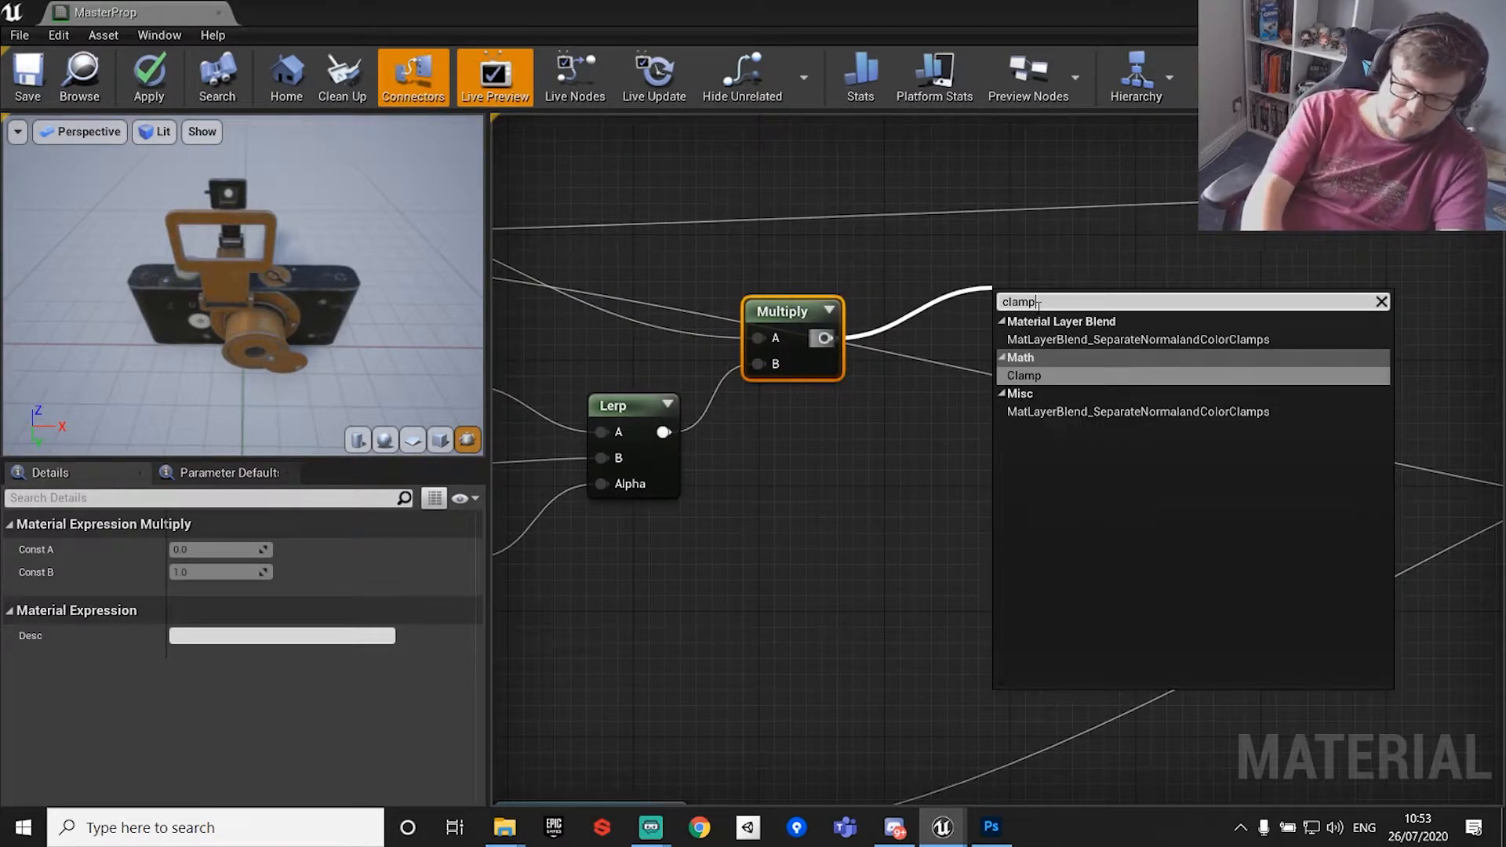
{"action": "left_click", "coordinate": [1039, 375]}
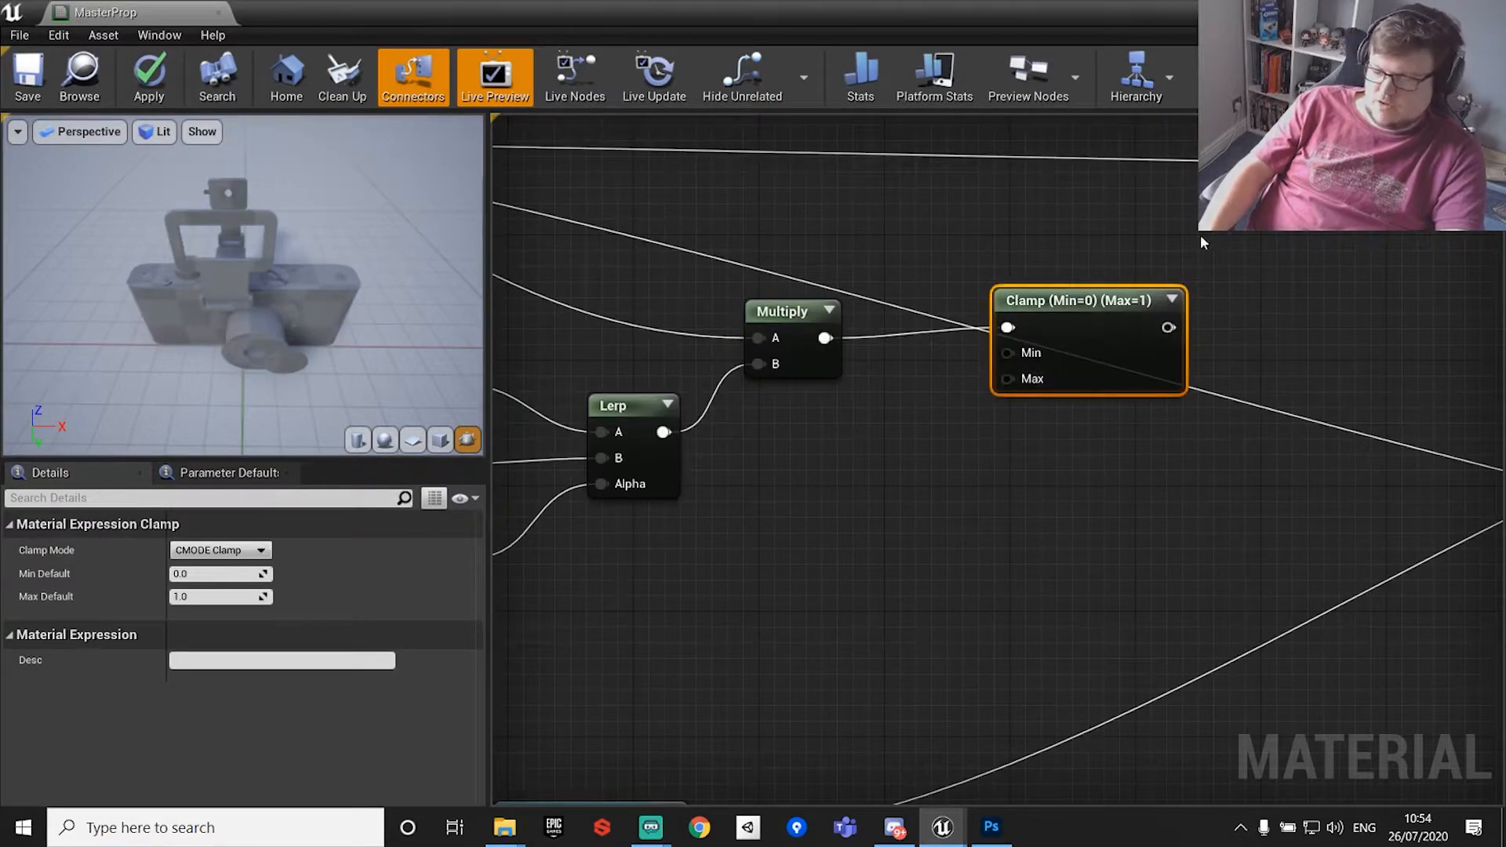
{"action": "right_click_drag", "start_coordinate": [1470, 276], "coordinate": [952, 301]}
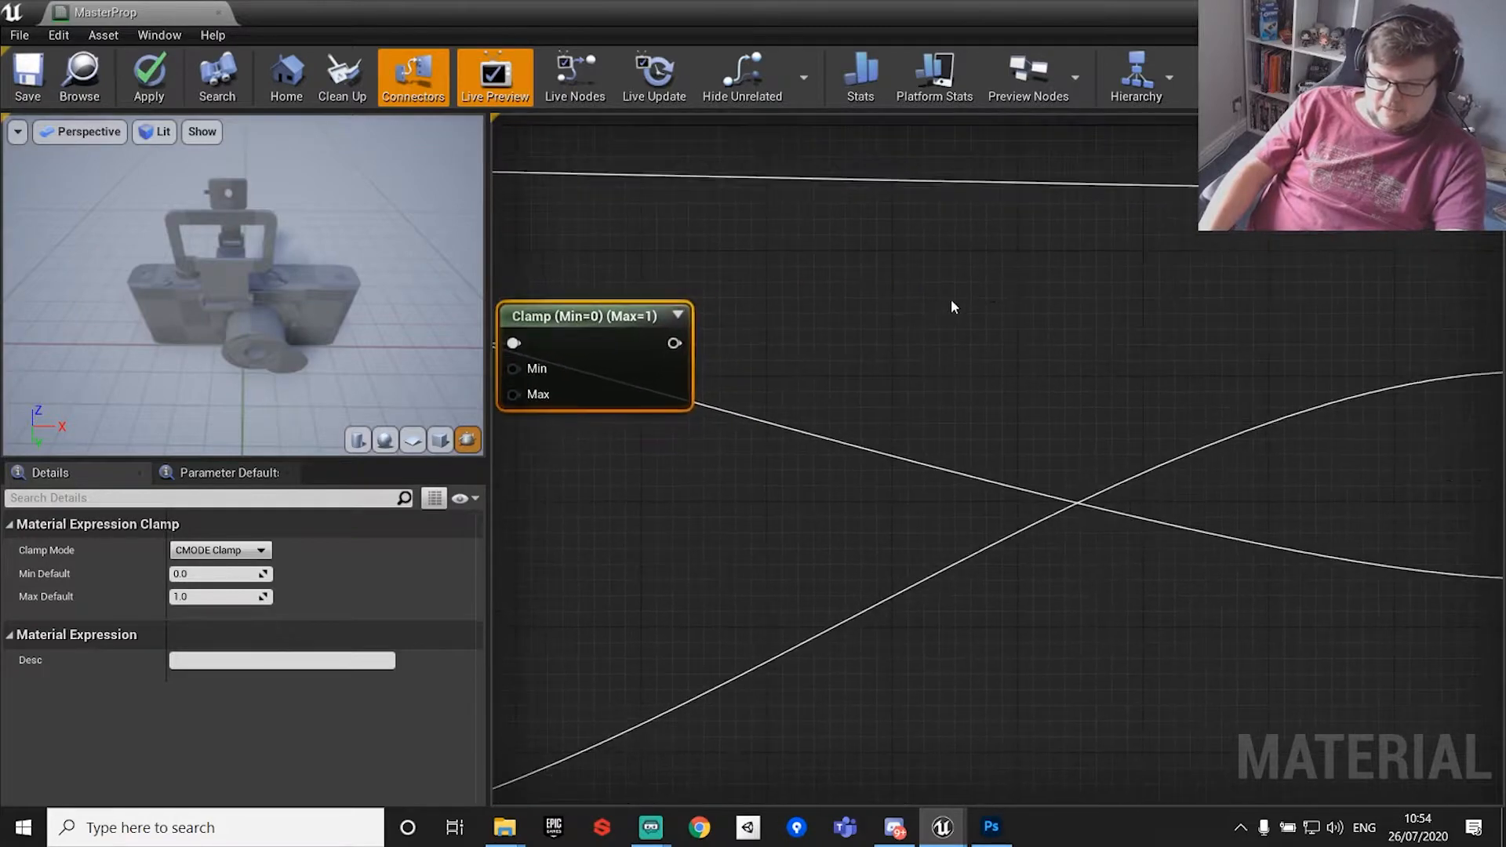
{"action": "scroll", "coordinate": [954, 305], "scroll_direction": "down", "scroll_amount": 3}
{"action": "left_click_drag", "start_coordinate": [811, 323], "coordinate": [1241, 273]}
Move the mask Texture Sample together with its Constant, Lerp, Multiply and Clamp nodes farther from the material output node.
{"action": "right_click_drag", "start_coordinate": [919, 332], "coordinate": [1373, 338]}
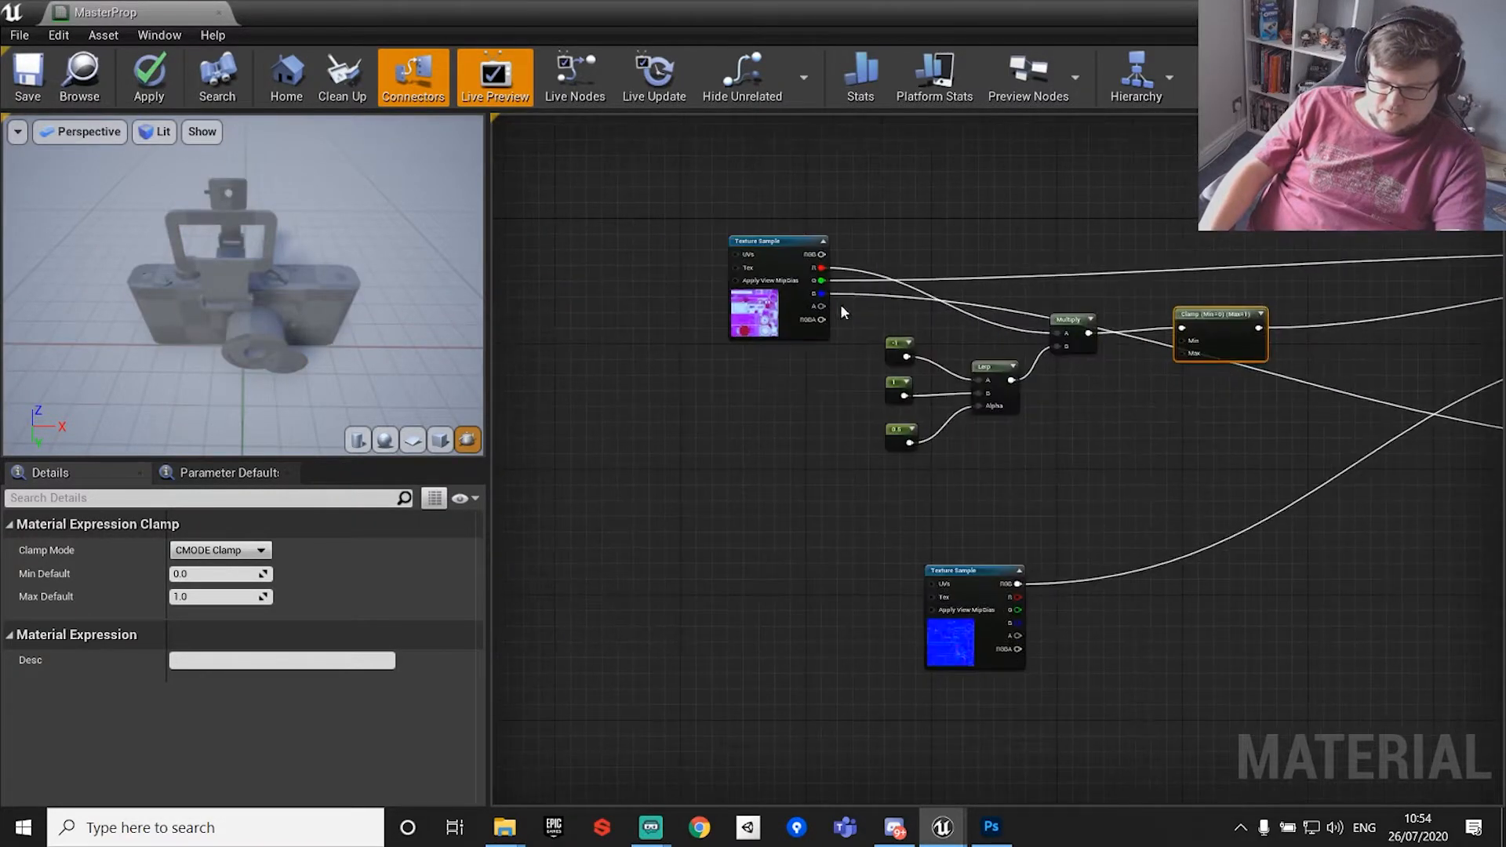
{"action": "left_click", "coordinate": [684, 228]}
{"action": "left_click_drag", "start_coordinate": [713, 220], "coordinate": [1304, 495]}
{"action": "left_click_drag", "start_coordinate": [1228, 360], "coordinate": [999, 367]}
{"action": "right_click_drag", "start_coordinate": [999, 375], "coordinate": [1153, 407]}
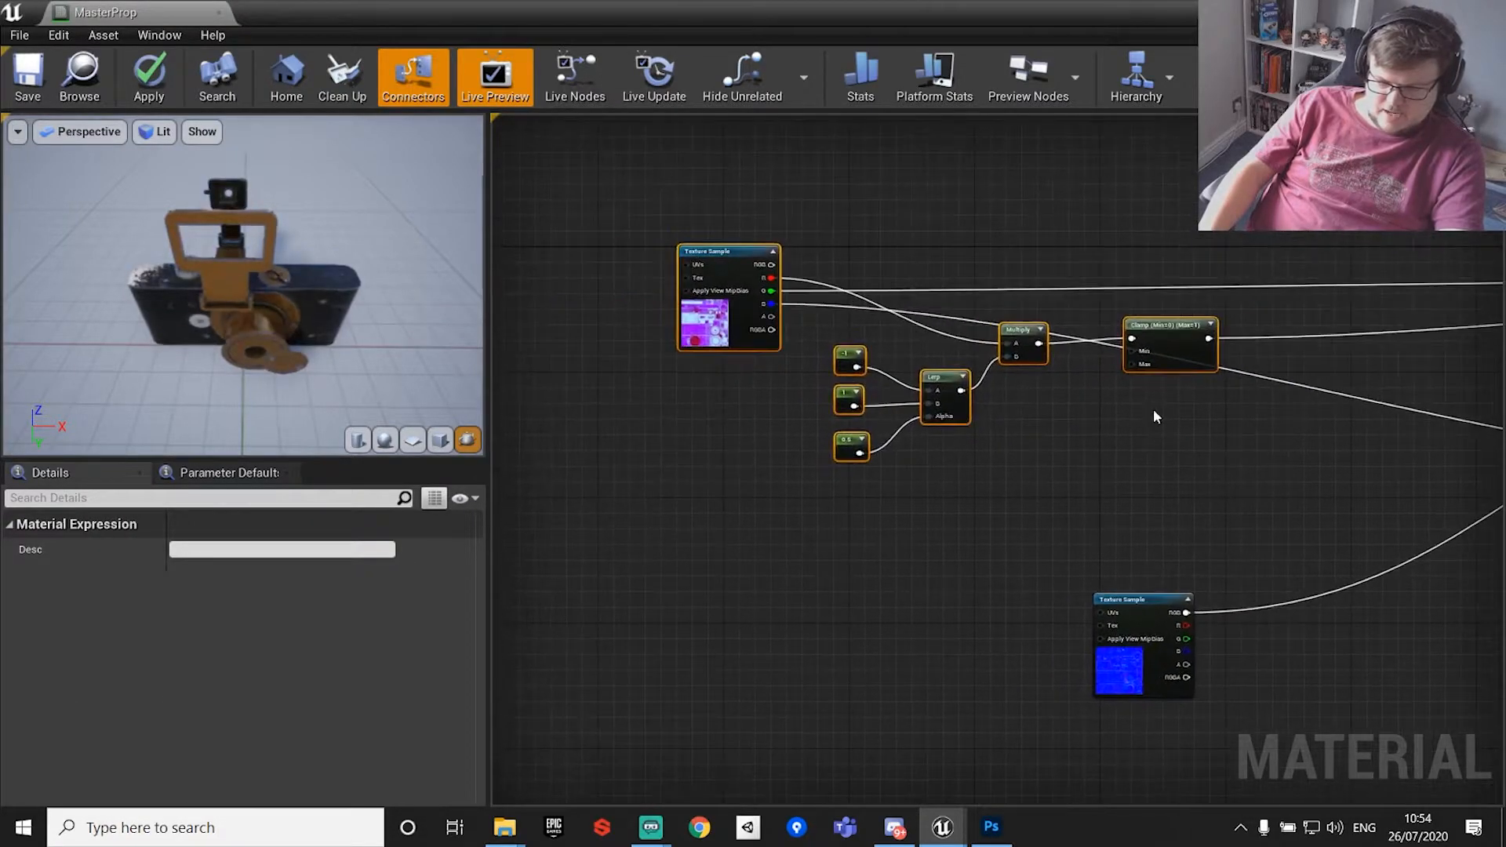
Enclose the mask Texture Sample and its Constant, Lerp, Multiply and Clamp nodes in a comment titled PSM.
{"action": "left_click_drag", "start_coordinate": [651, 172], "coordinate": [1212, 452]}
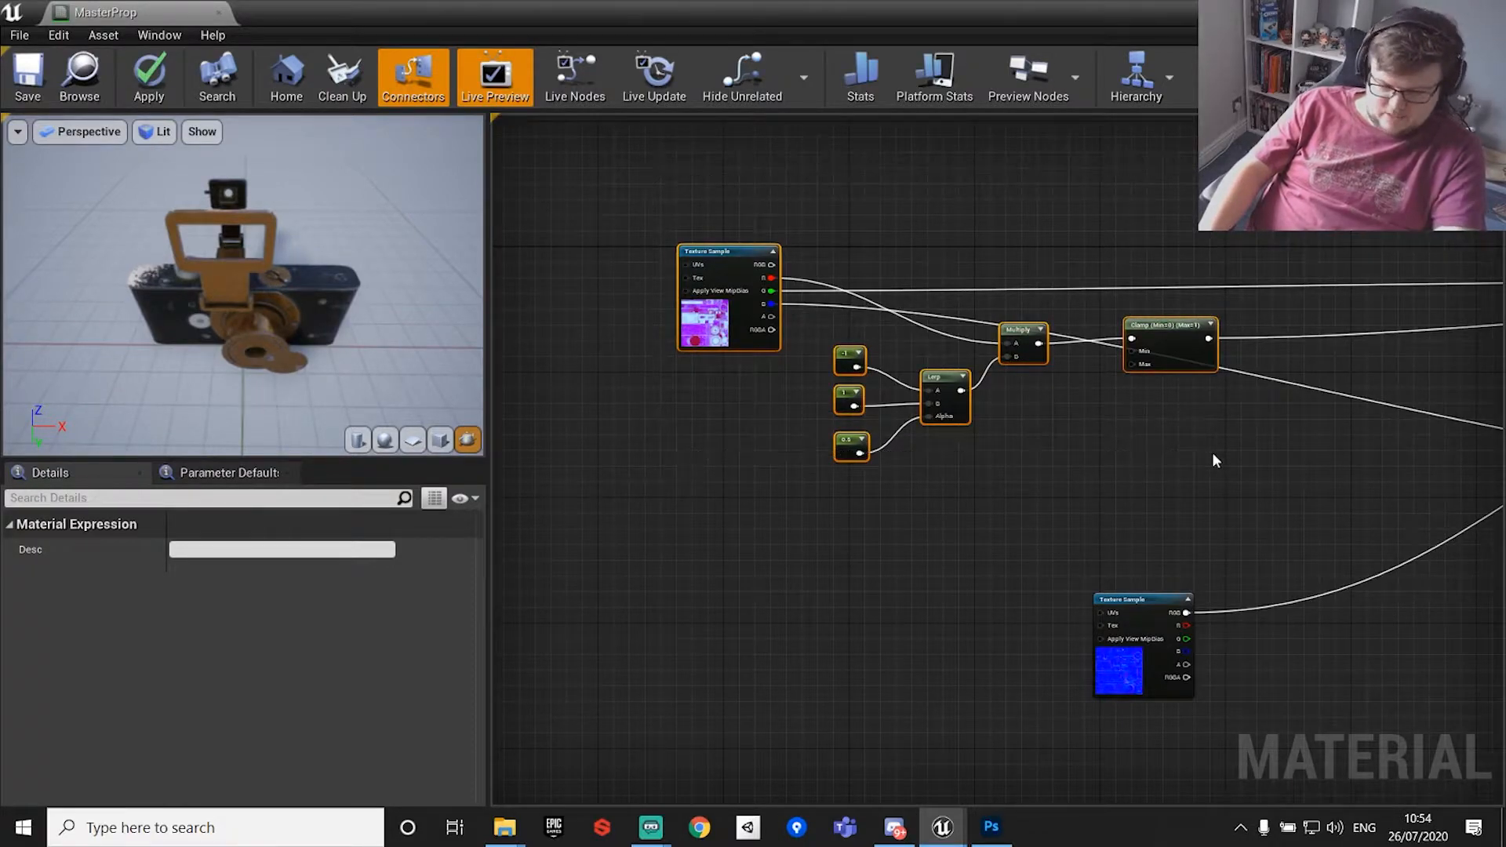
{"action": "key", "text": "c"}
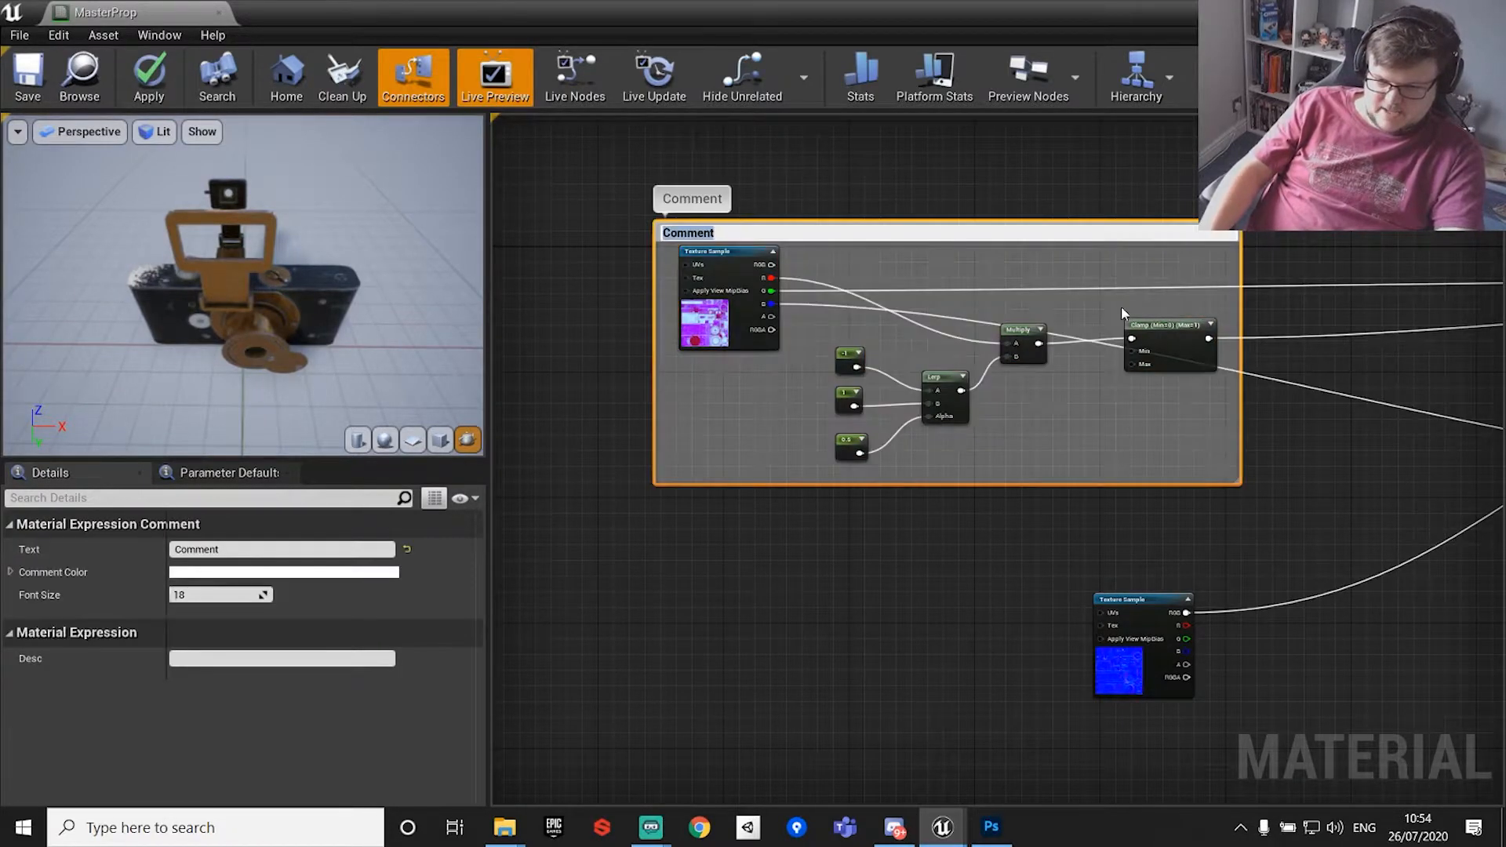
{"action": "type", "text": "PSM"}
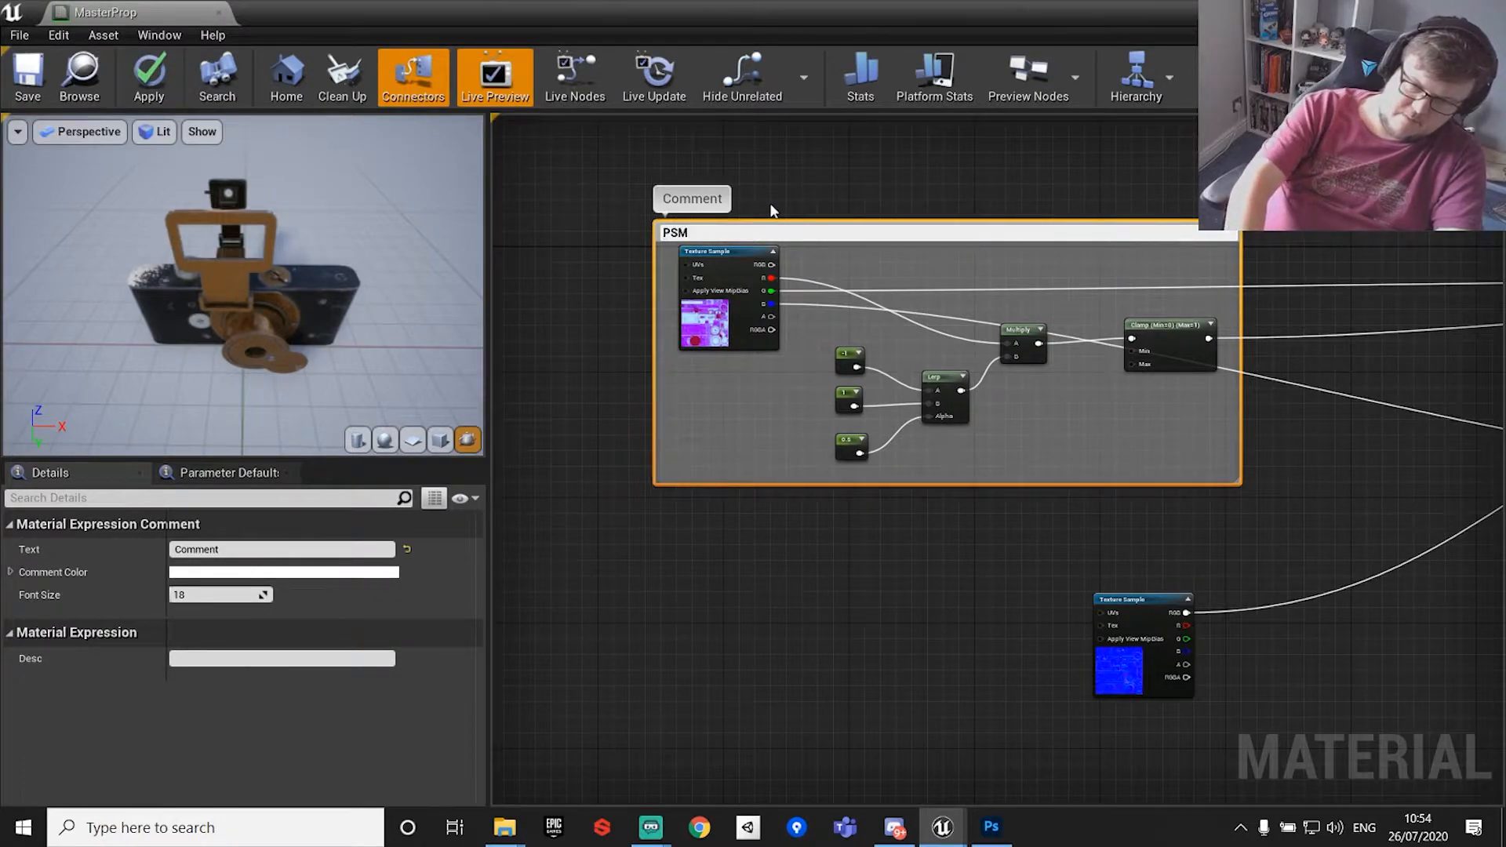
{"action": "key", "text": "Return"}
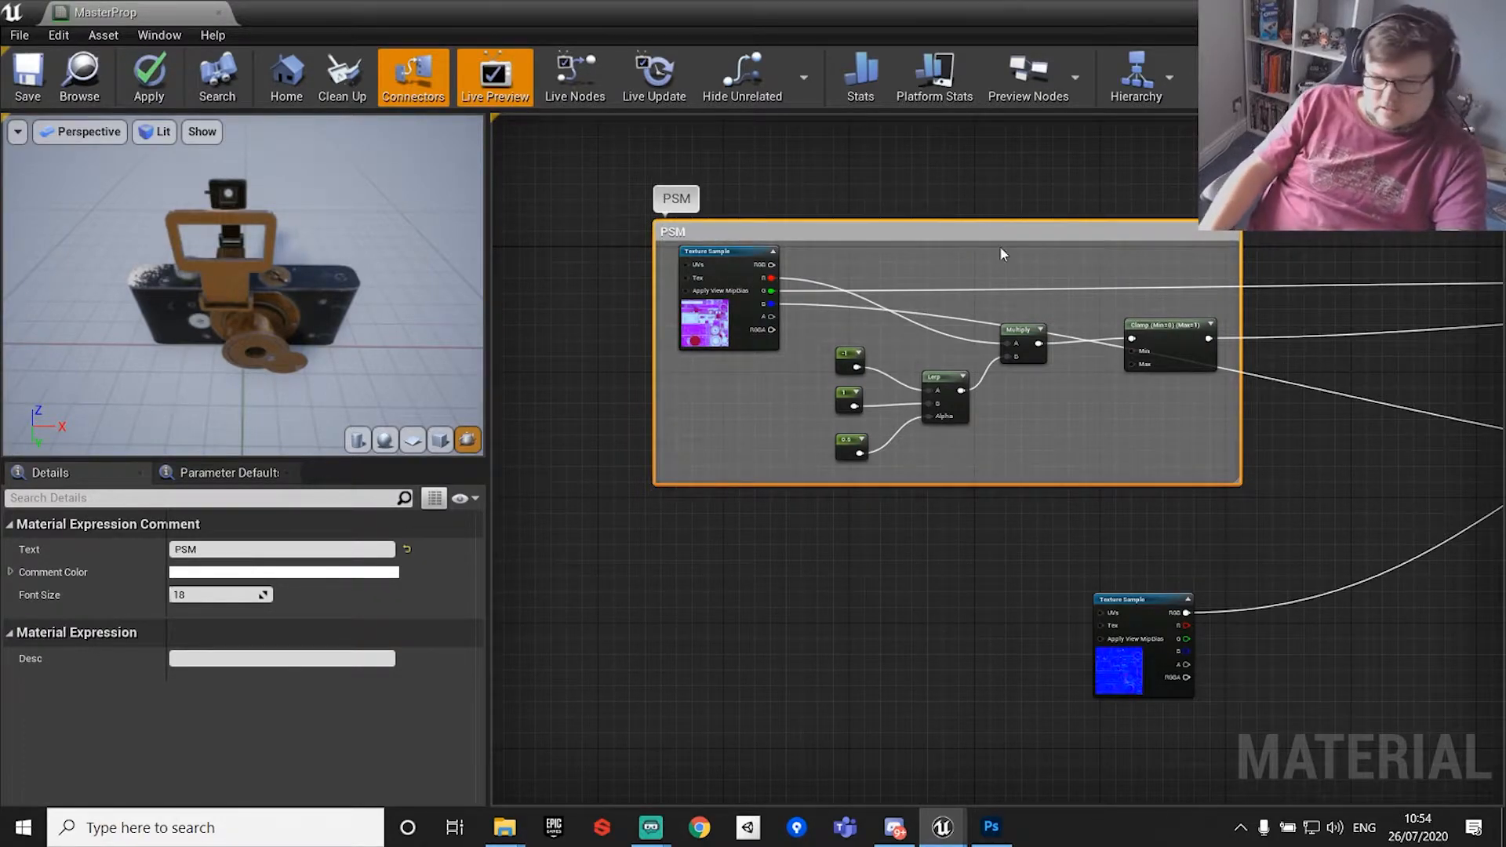
Enclose the normal map's Texture Sample in a comment titled Normal.
{"action": "scroll", "coordinate": [1101, 523], "scroll_direction": "down", "scroll_amount": 1}
{"action": "left_click_drag", "start_coordinate": [981, 528], "coordinate": [1206, 685]}
{"action": "type", "text": "c"}
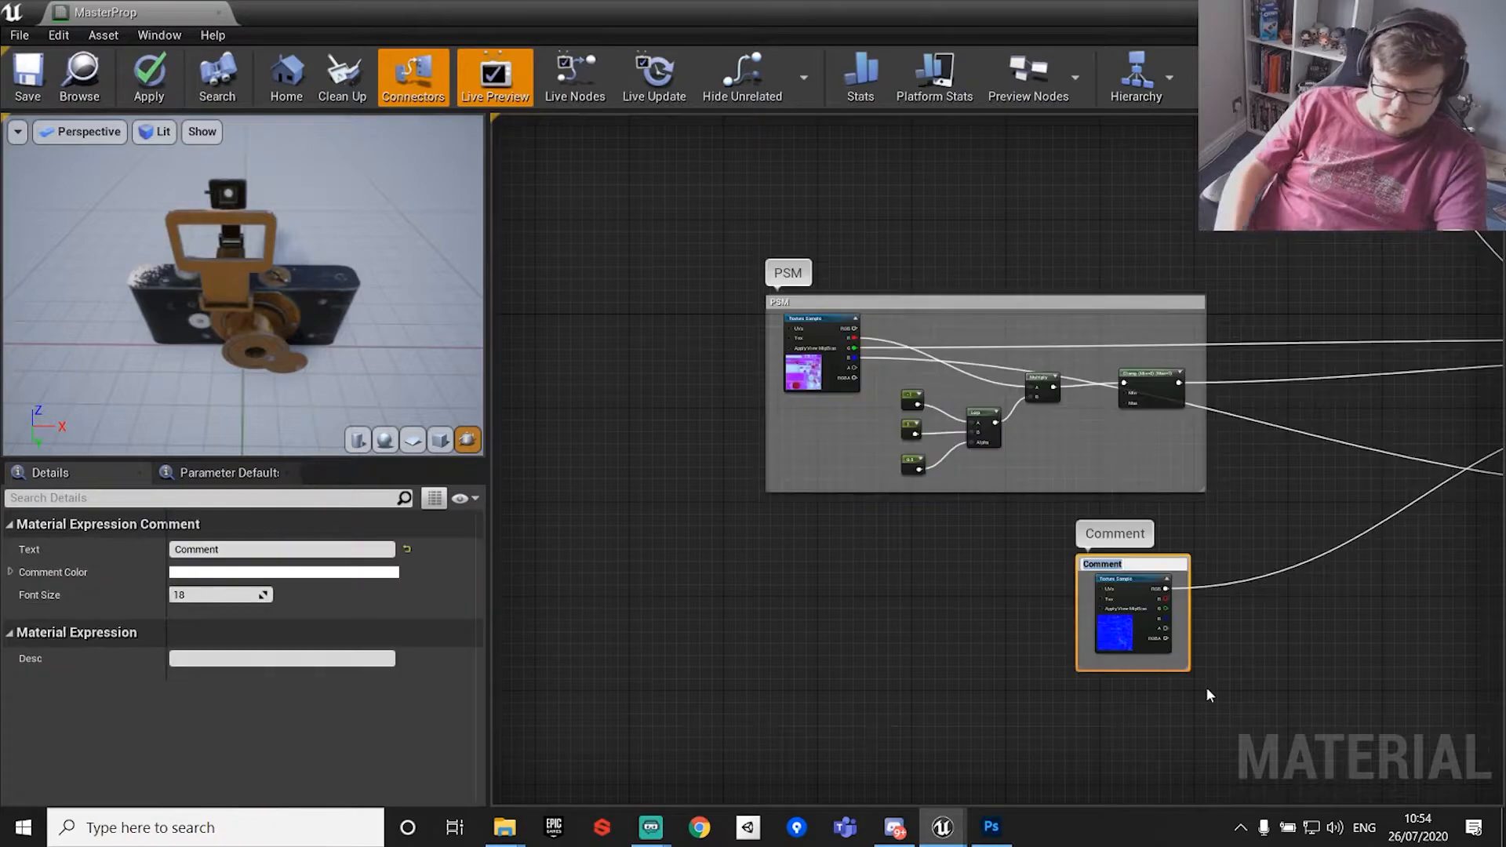
{"action": "type", "text": "Normal"}
{"action": "key", "text": "Return"}
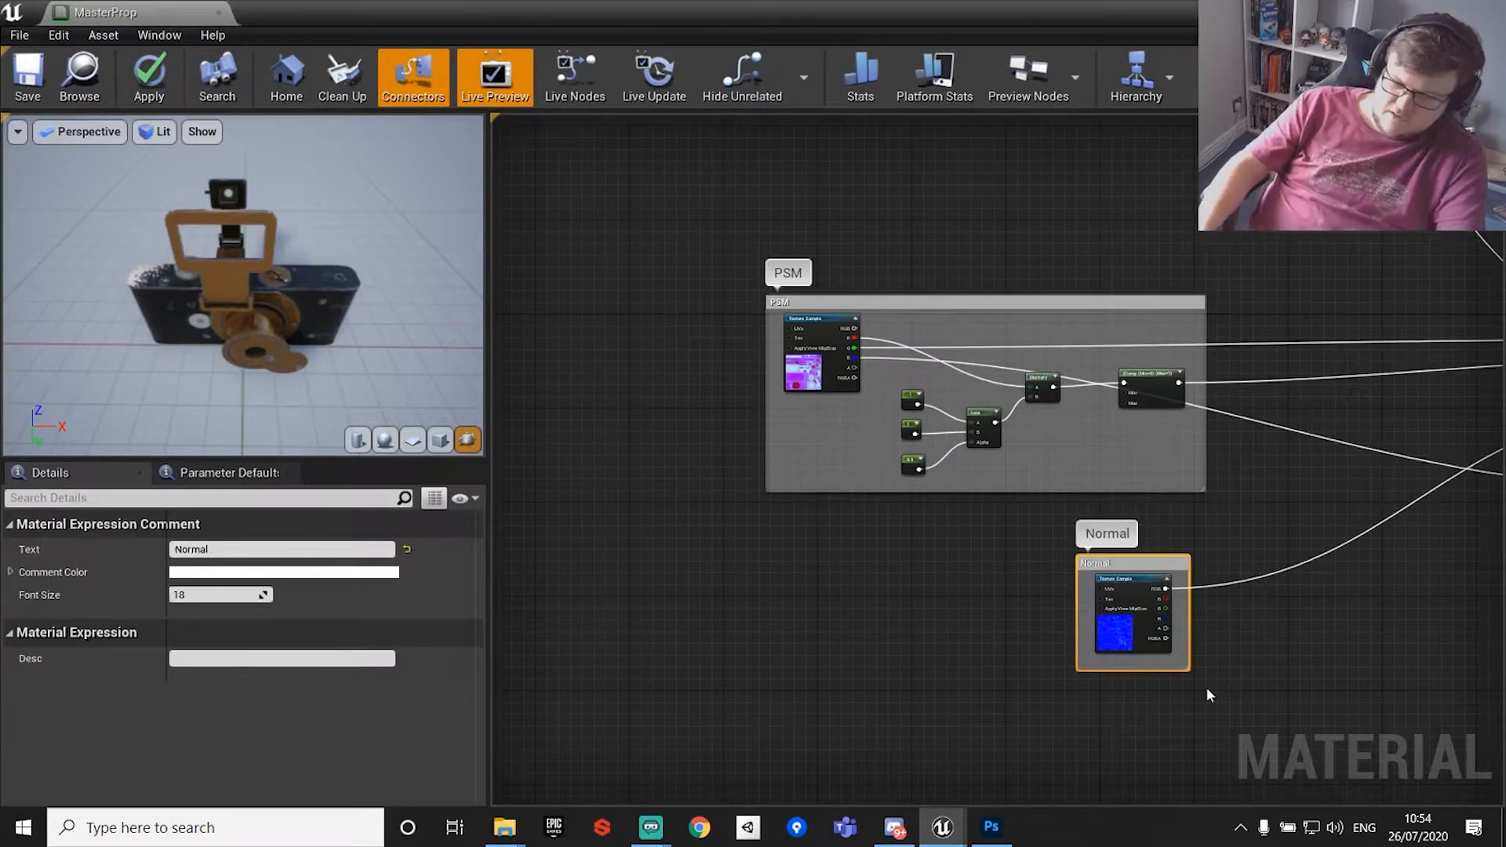
Enclose the CameraMAT2Albedo Texture Sample in a comment titled Albedo.
{"action": "right_click_drag", "start_coordinate": [1092, 210], "coordinate": [675, 392]}
{"action": "left_click_drag", "start_coordinate": [598, 225], "coordinate": [803, 417]}
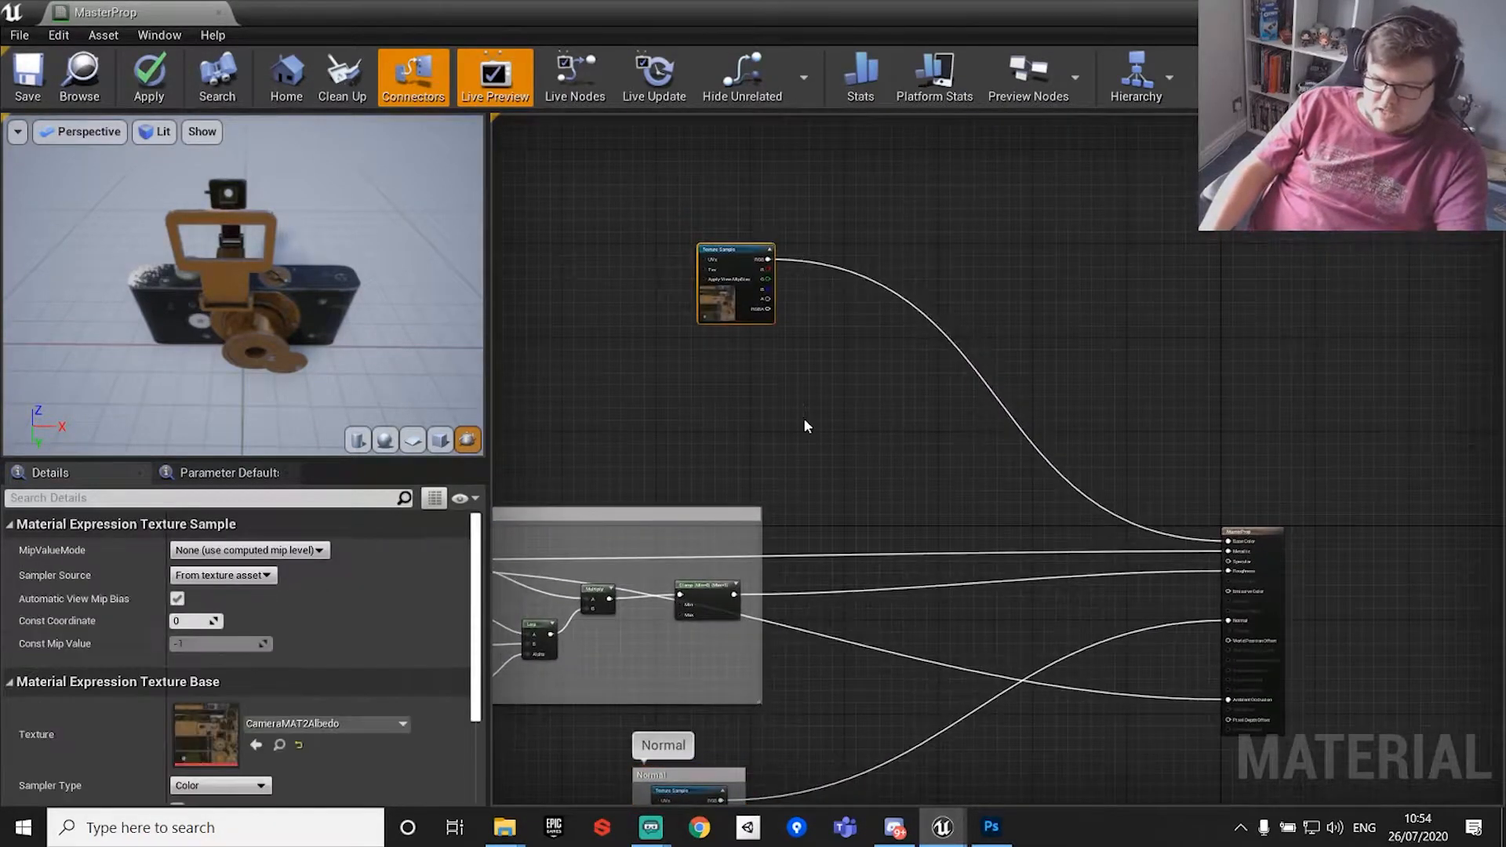
{"action": "key", "text": "c"}
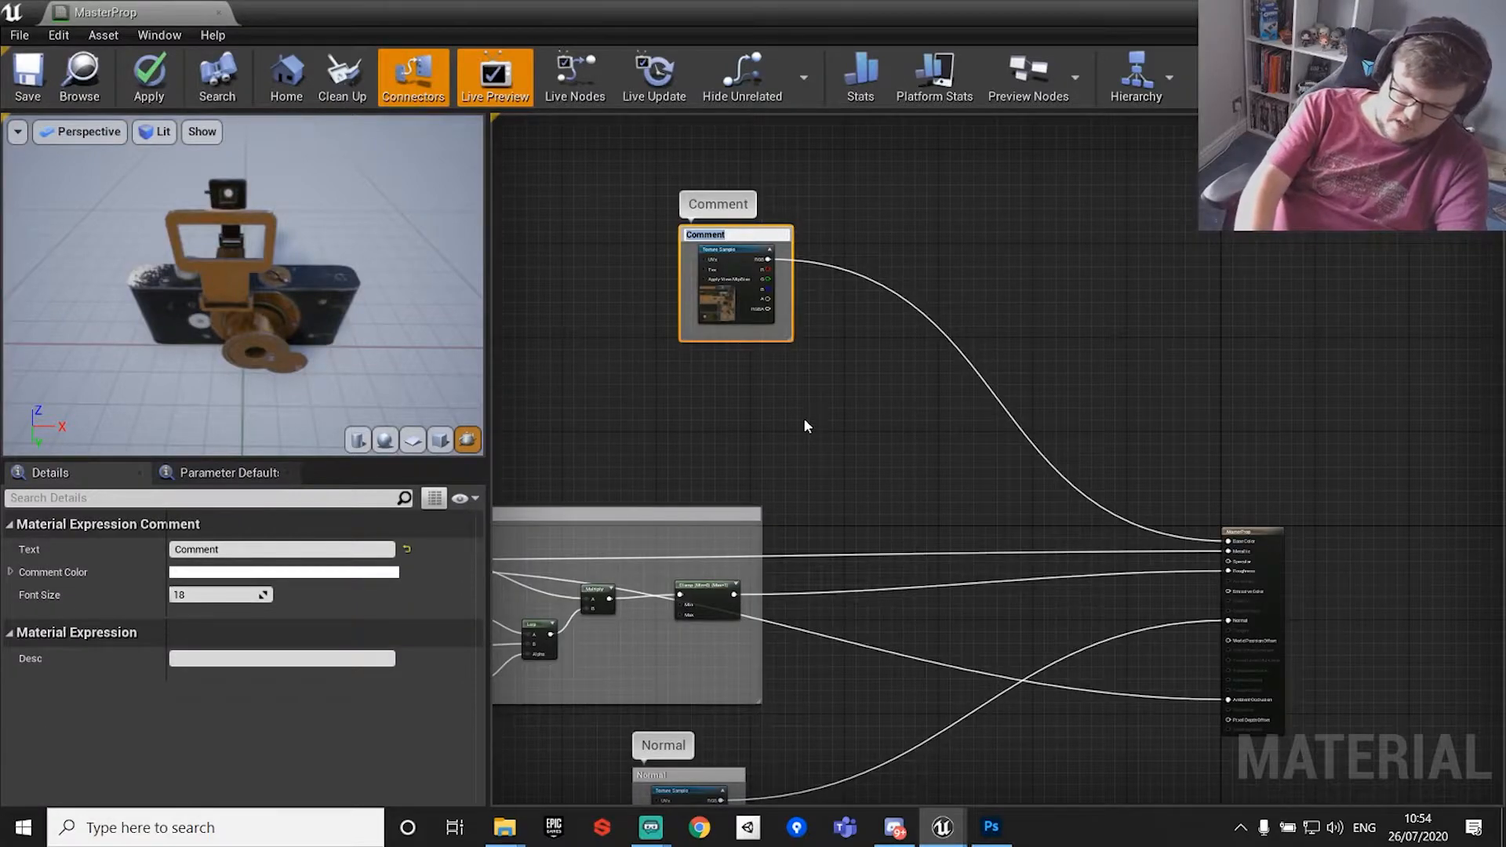
{"action": "type", "text": "Albedo"}
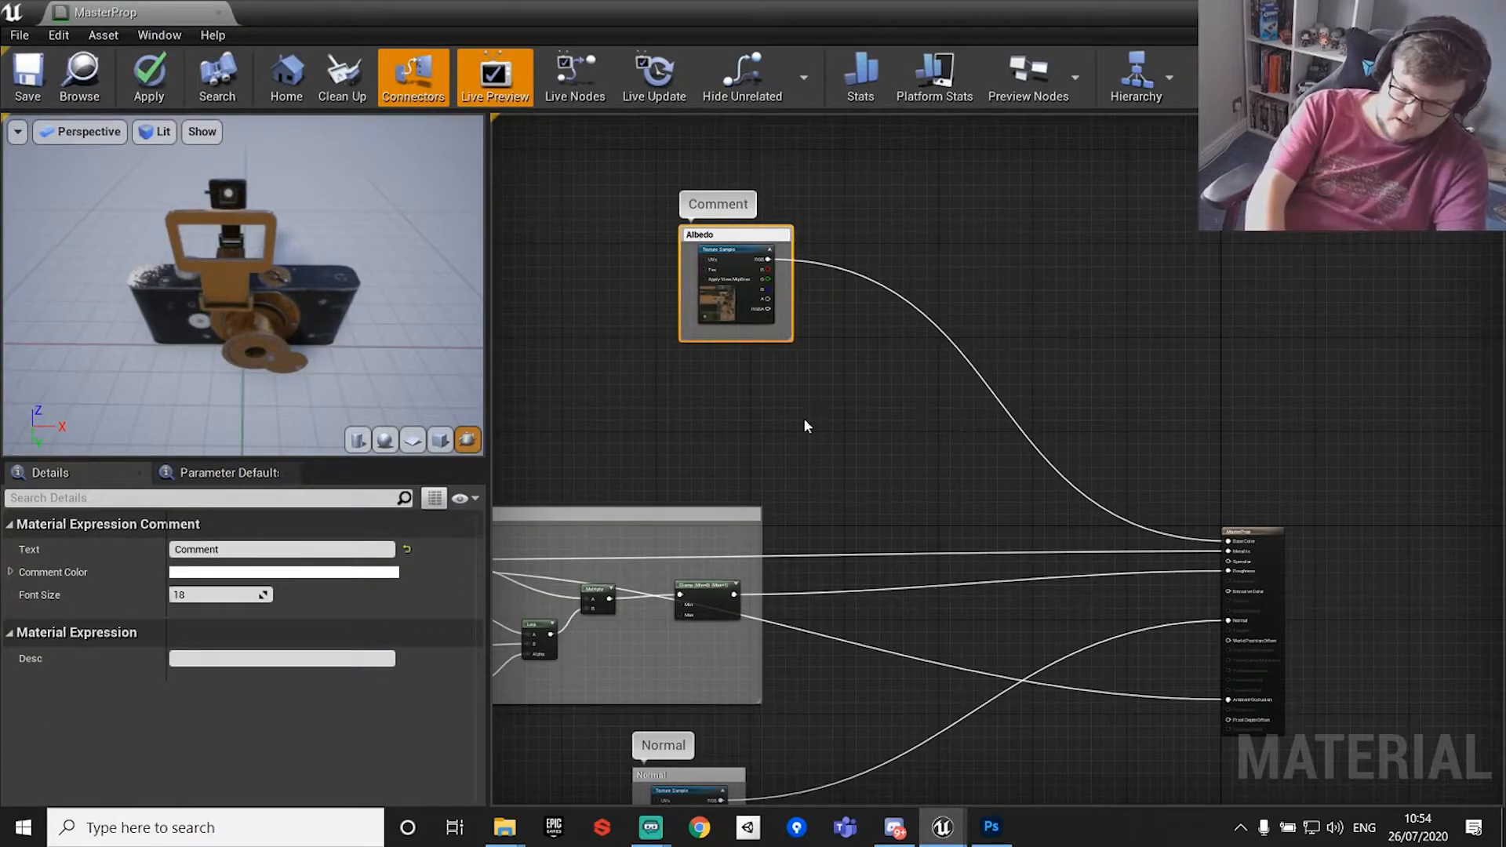
{"action": "key", "text": "Return"}
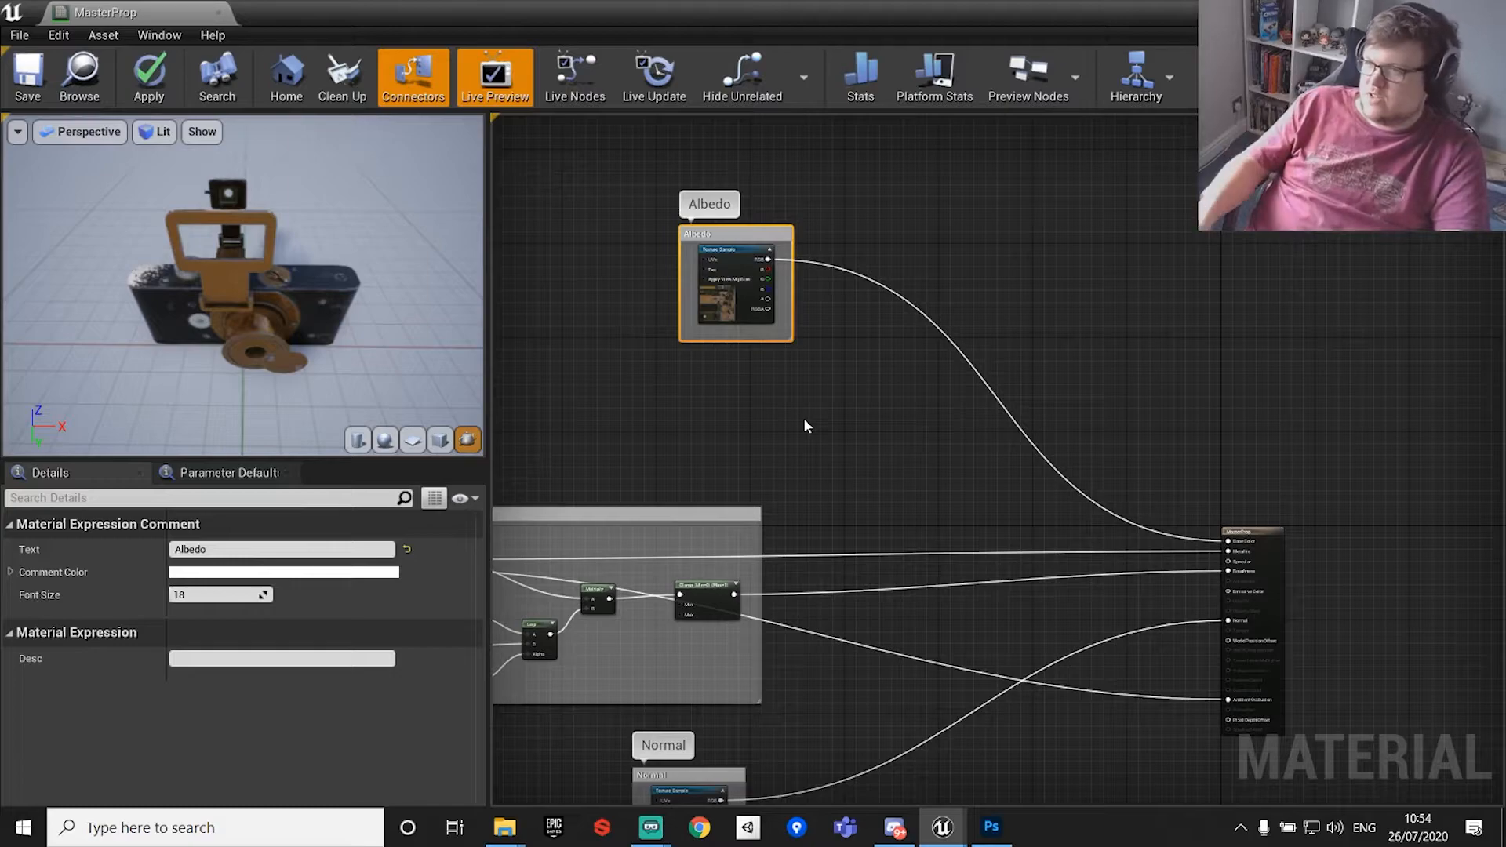
Move the PSM comment group slightly up so it sits midway between the Albedo and Normal groups.
{"action": "right_click_drag", "start_coordinate": [727, 388], "coordinate": [767, 193]}
{"action": "right_click_drag", "start_coordinate": [858, 279], "coordinate": [919, 409]}
{"action": "left_click_drag", "start_coordinate": [916, 413], "coordinate": [885, 338]}
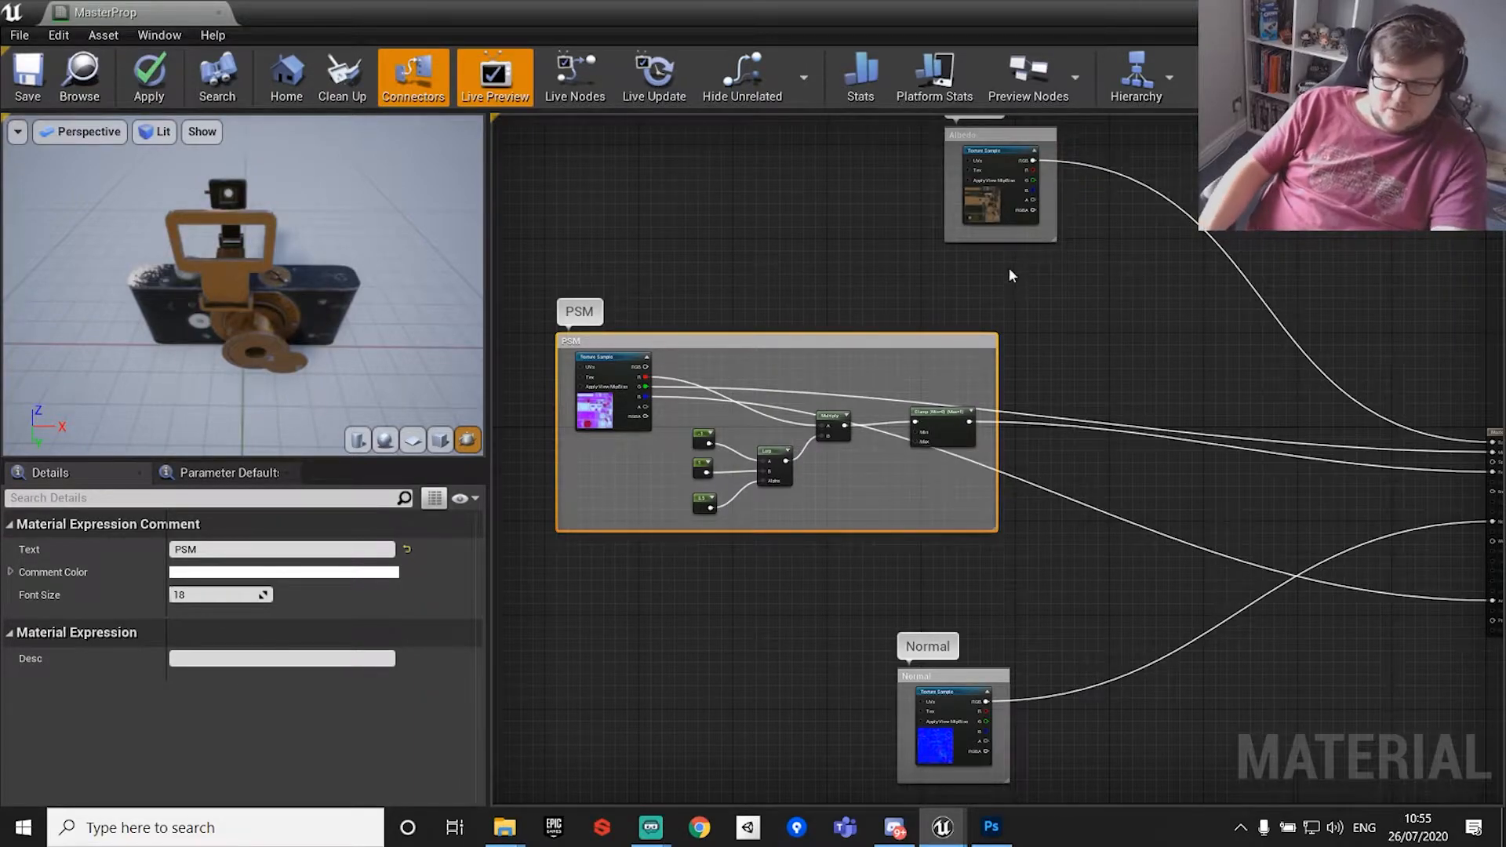
Review the Albedo, PSM and Normal groups and their connections to the MasterProp output node.
{"action": "right_click_drag", "start_coordinate": [1013, 273], "coordinate": [757, 343]}
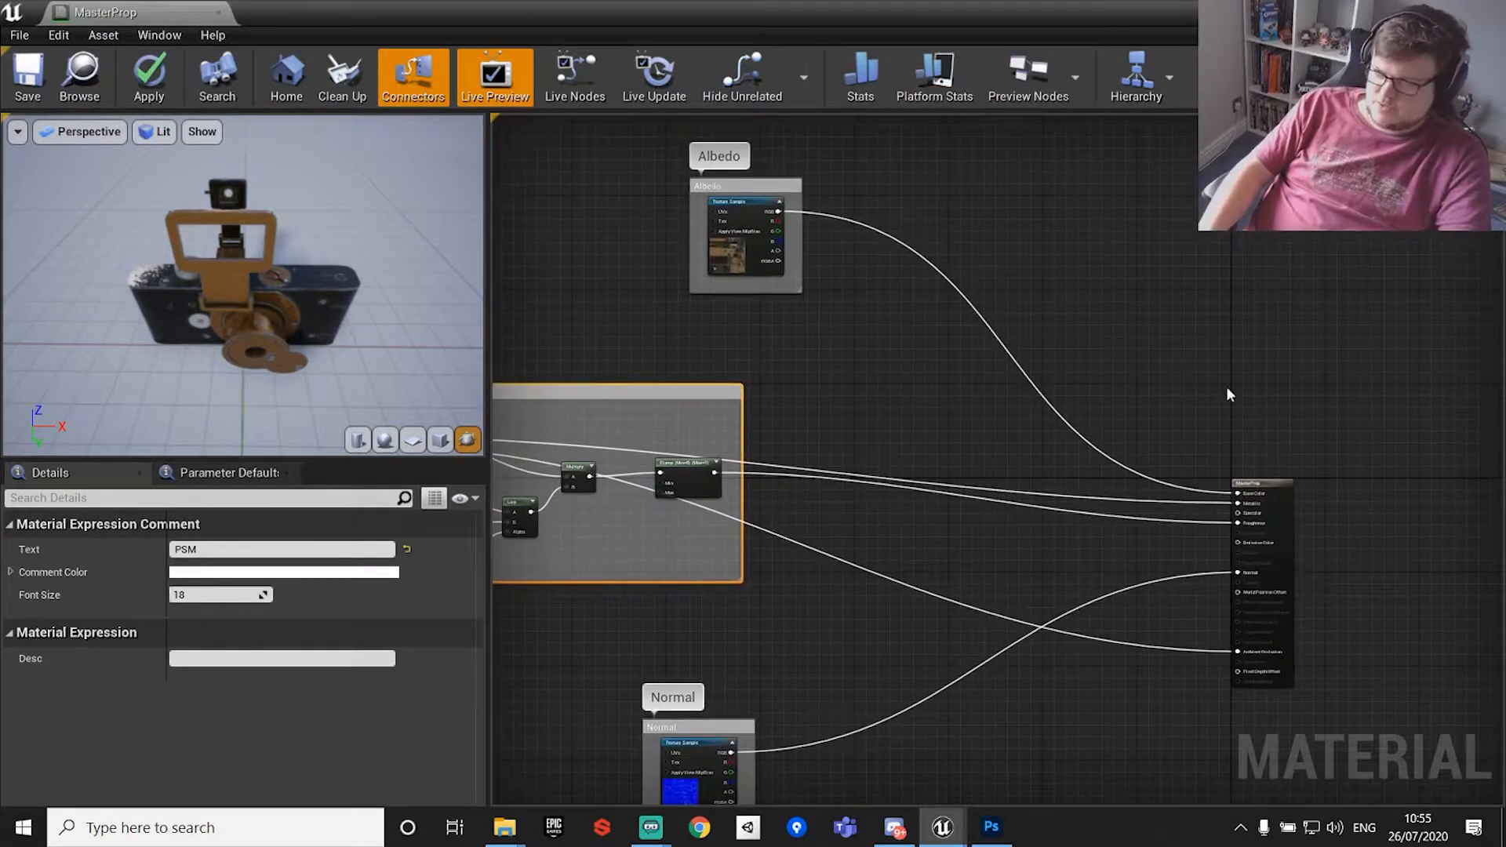
{"action": "right_click_drag", "start_coordinate": [1149, 409], "coordinate": [1390, 292]}
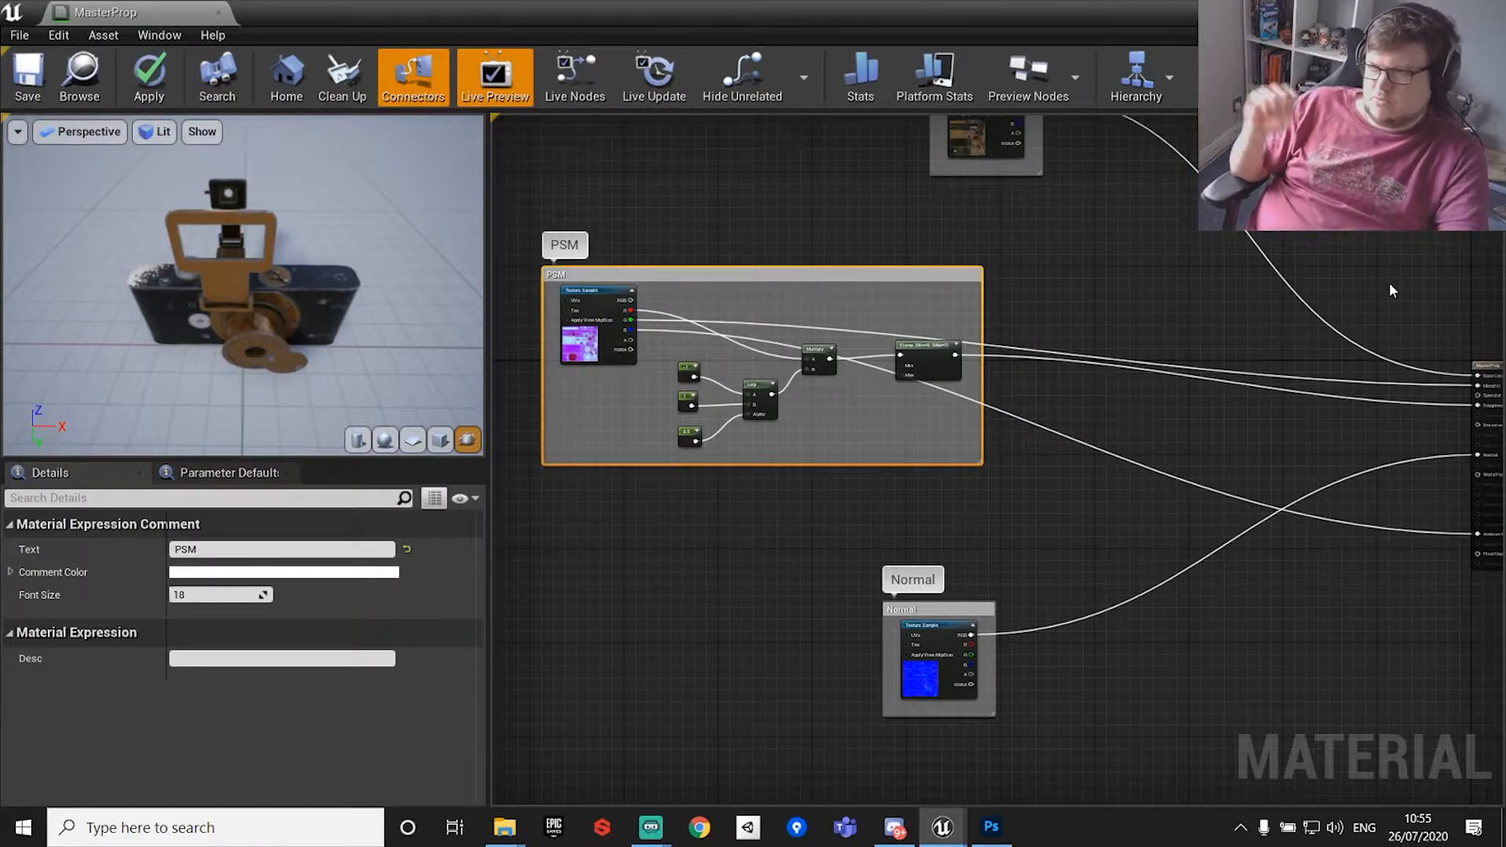
{"action": "right_click_drag", "start_coordinate": [1385, 290], "coordinate": [1146, 412]}
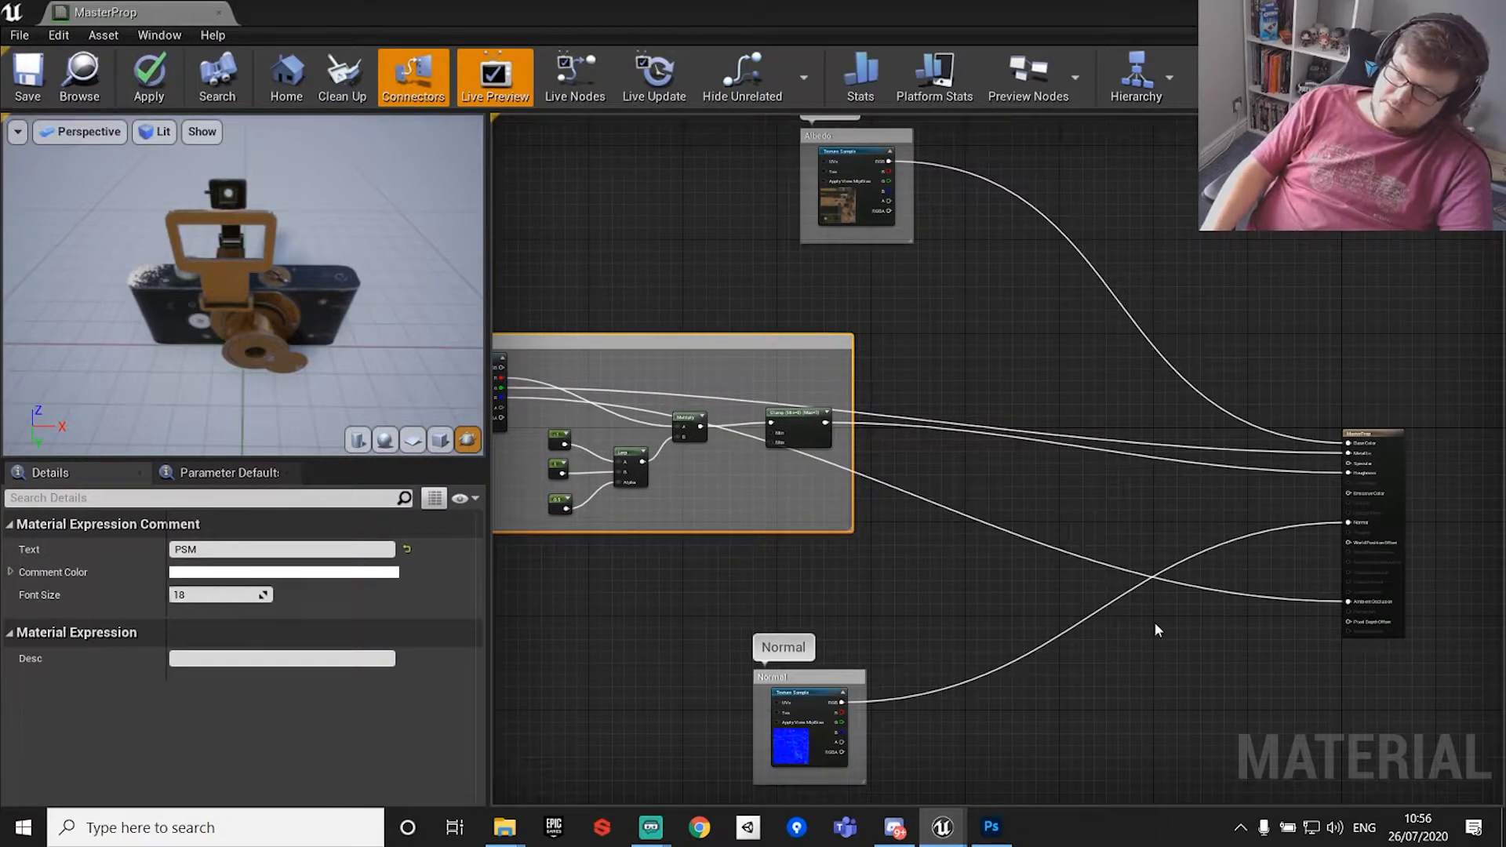
{"action": "right_click_drag", "start_coordinate": [1152, 506], "coordinate": [953, 496]}
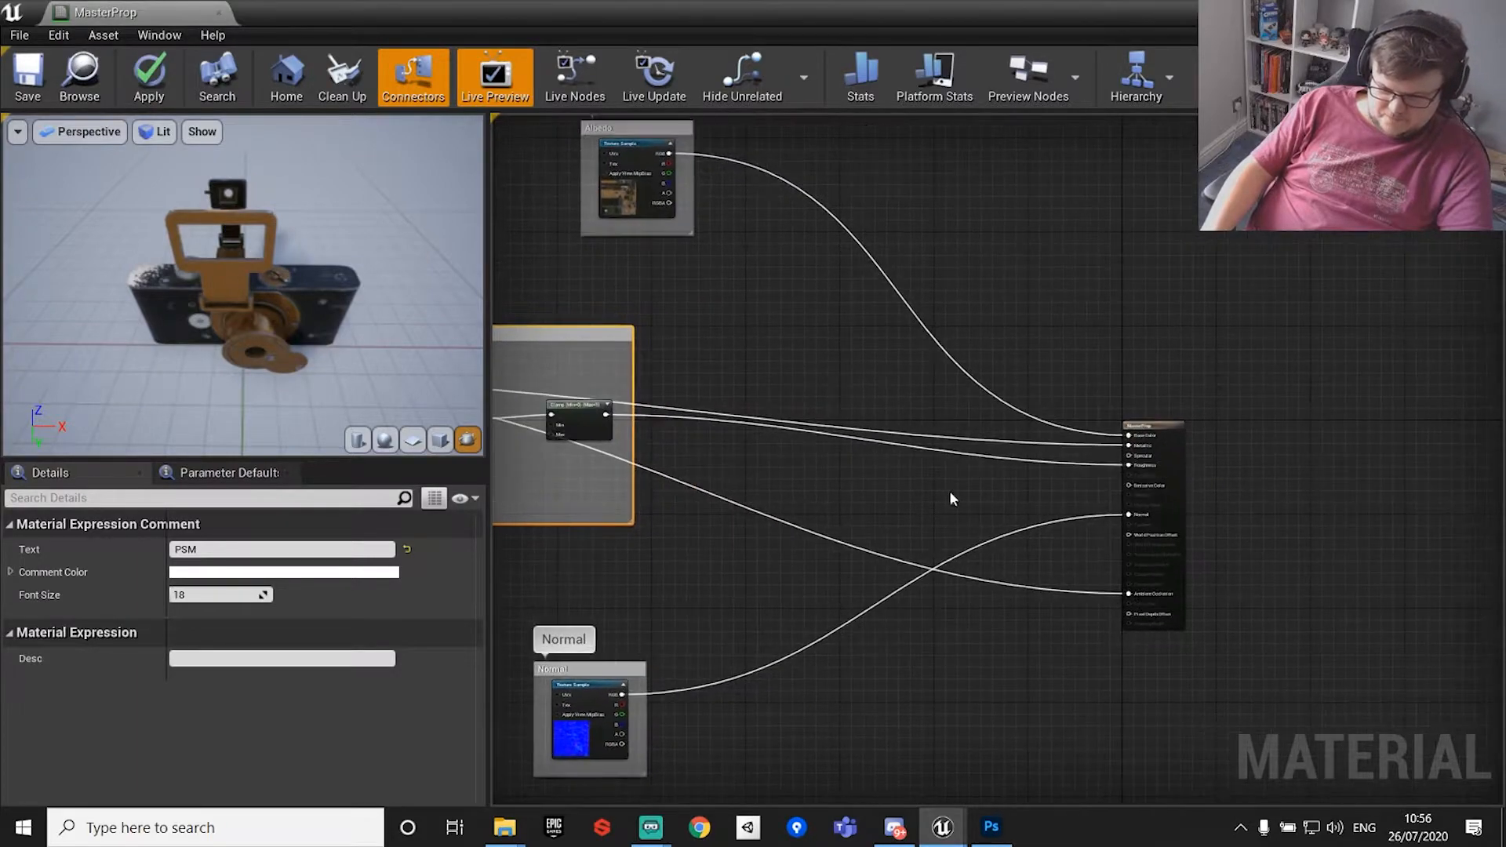
{"action": "scroll", "coordinate": [960, 417], "scroll_direction": "down", "scroll_amount": 2}
{"action": "scroll", "coordinate": [1106, 447], "scroll_direction": "up", "scroll_amount": 4}
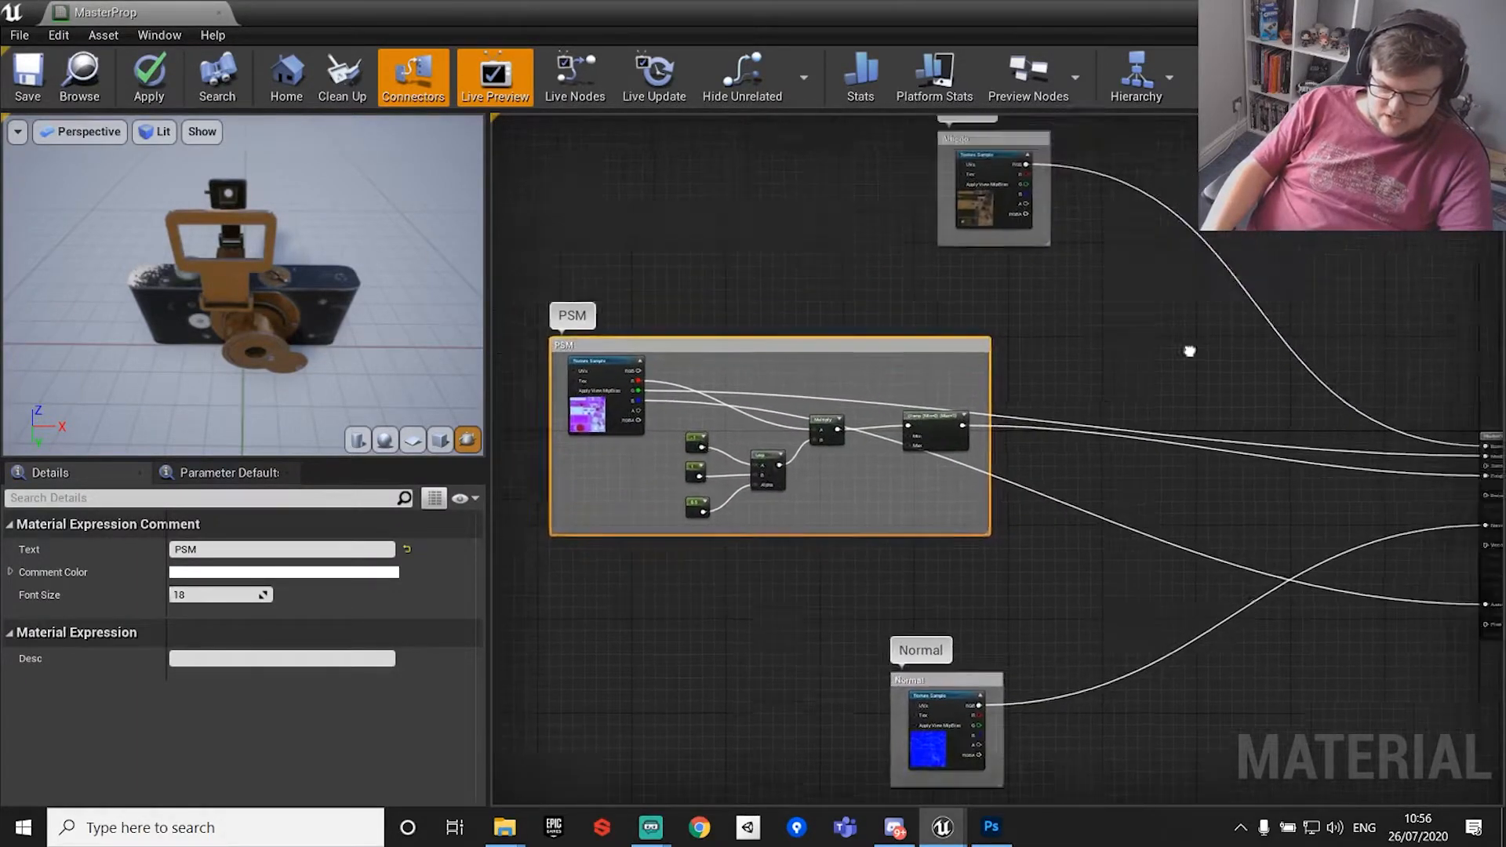
{"action": "scroll", "coordinate": [954, 516], "scroll_direction": "up", "scroll_amount": 3}
{"action": "right_click_drag", "start_coordinate": [867, 357], "coordinate": [1014, 690]}
{"action": "right_click_drag", "start_coordinate": [1095, 798], "coordinate": [1036, 498]}
{"action": "scroll", "coordinate": [1034, 510], "scroll_direction": "down", "scroll_amount": 4}
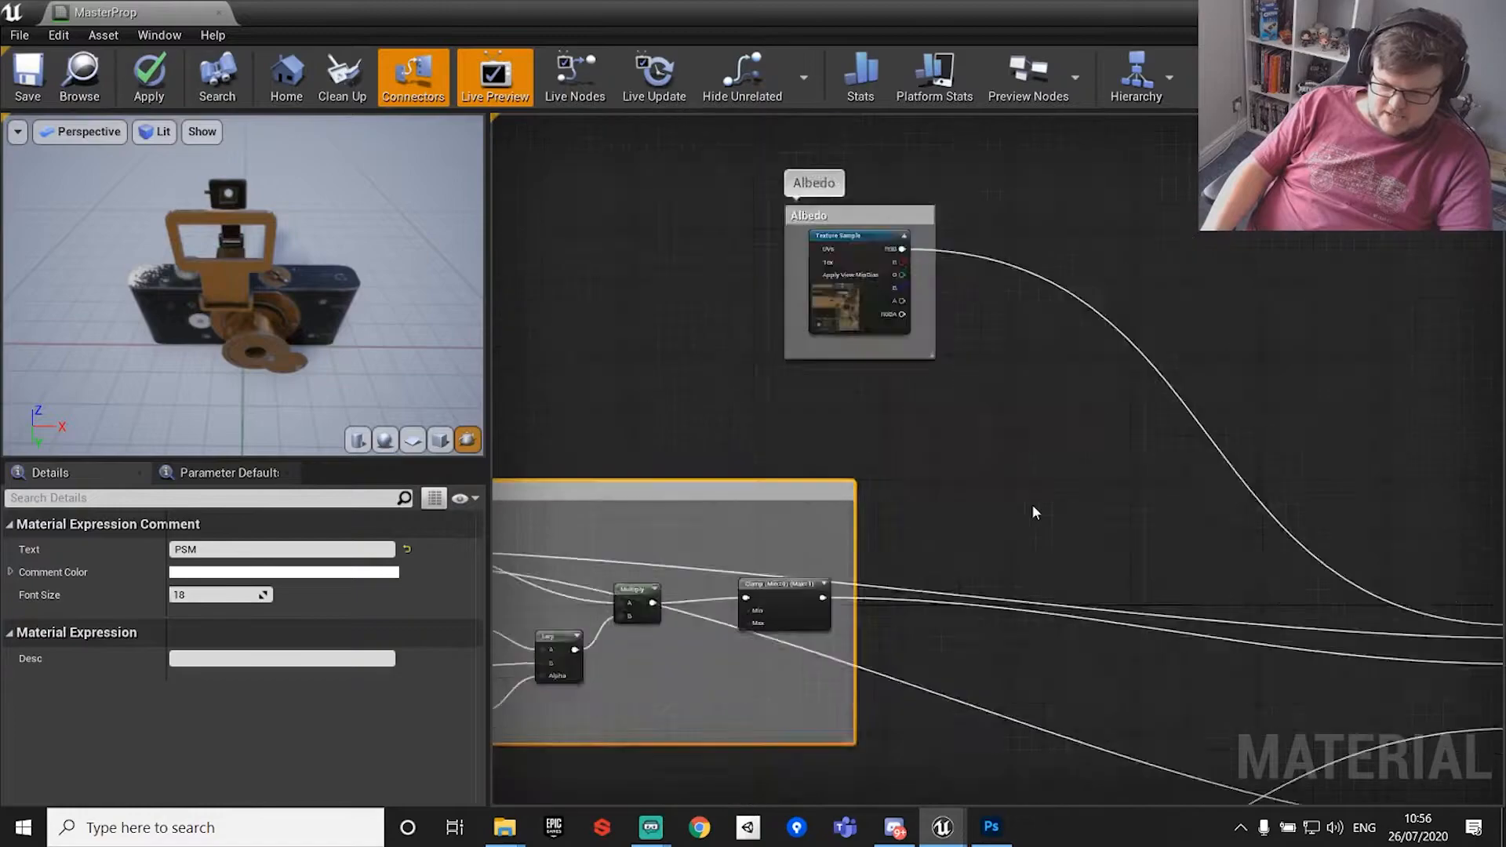
Convert the Texture Sample in the Albedo group to a parameter and name it Albedo.
{"action": "left_click", "coordinate": [903, 337]}
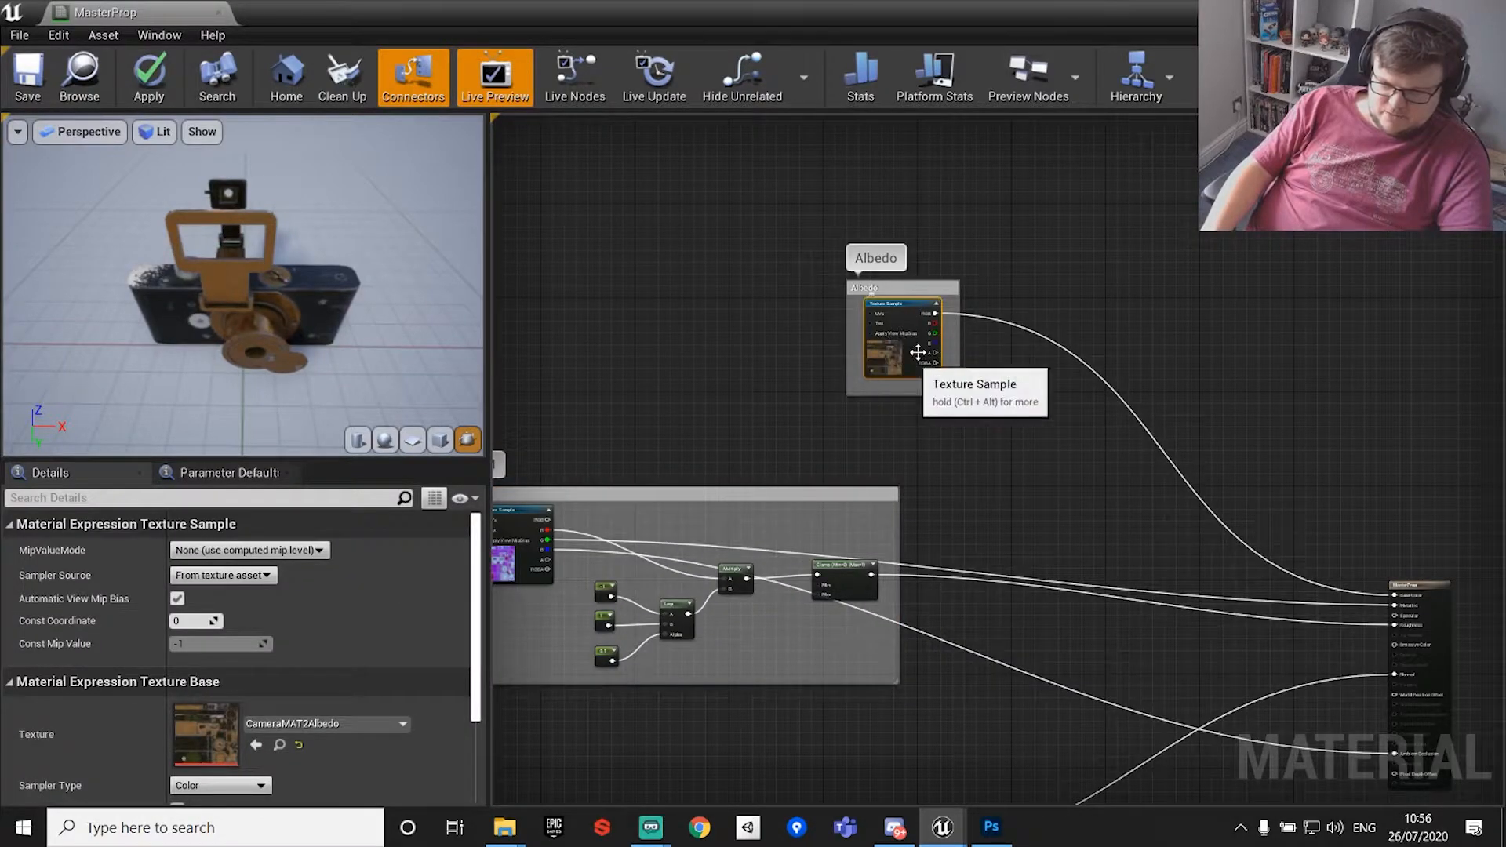
{"action": "right_click", "coordinate": [902, 339]}
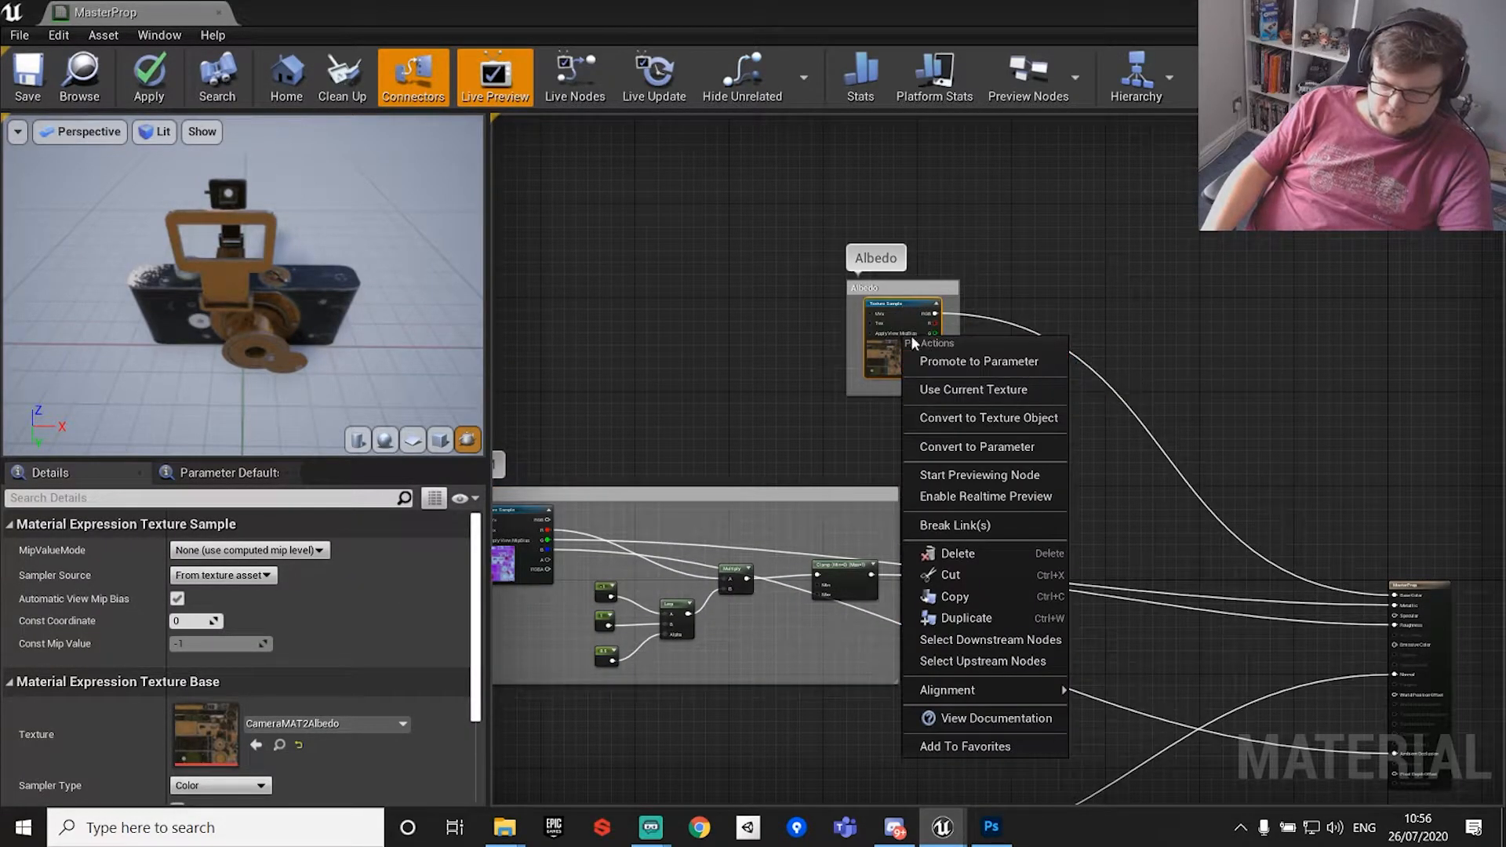
{"action": "left_click", "coordinate": [984, 448]}
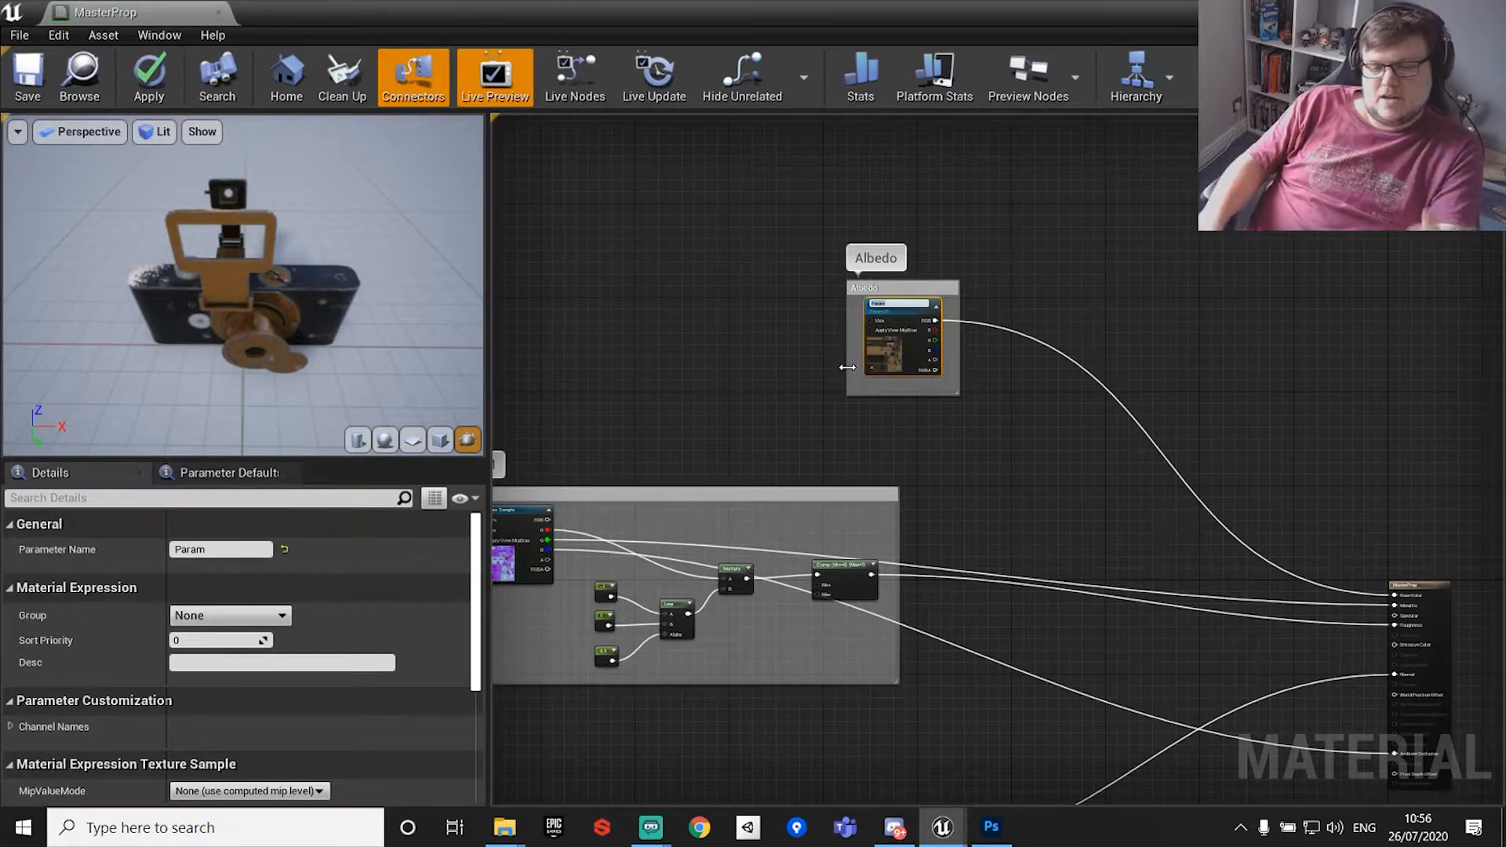
{"action": "left_click", "coordinate": [240, 549]}
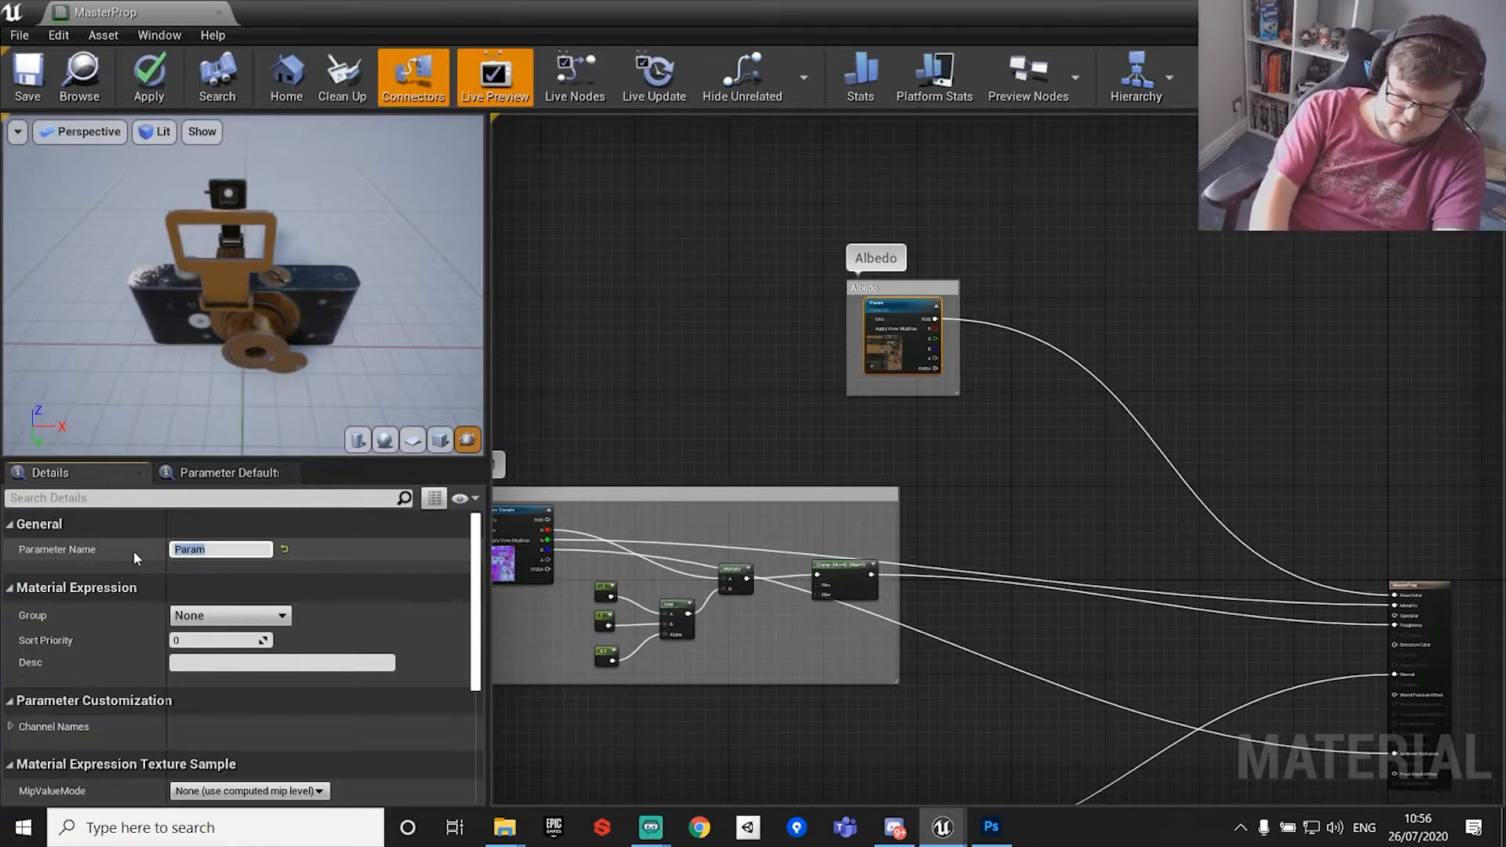
{"action": "type", "text": "albedo"}
{"action": "key", "text": "Return"}
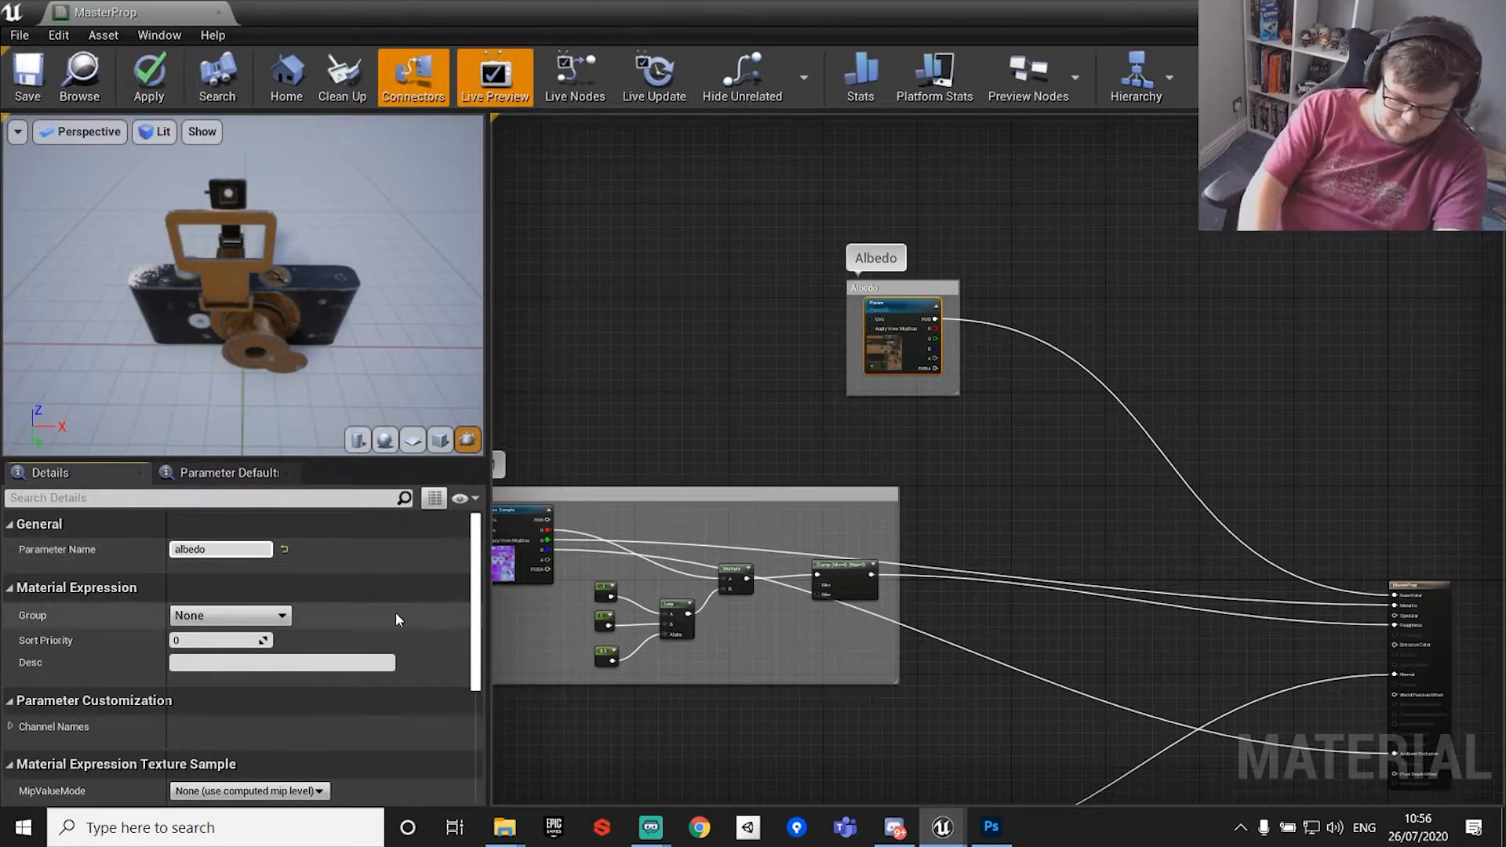
Assign the Albedo parameter to a new group named Texture Samples.
{"action": "left_click", "coordinate": [259, 616]}
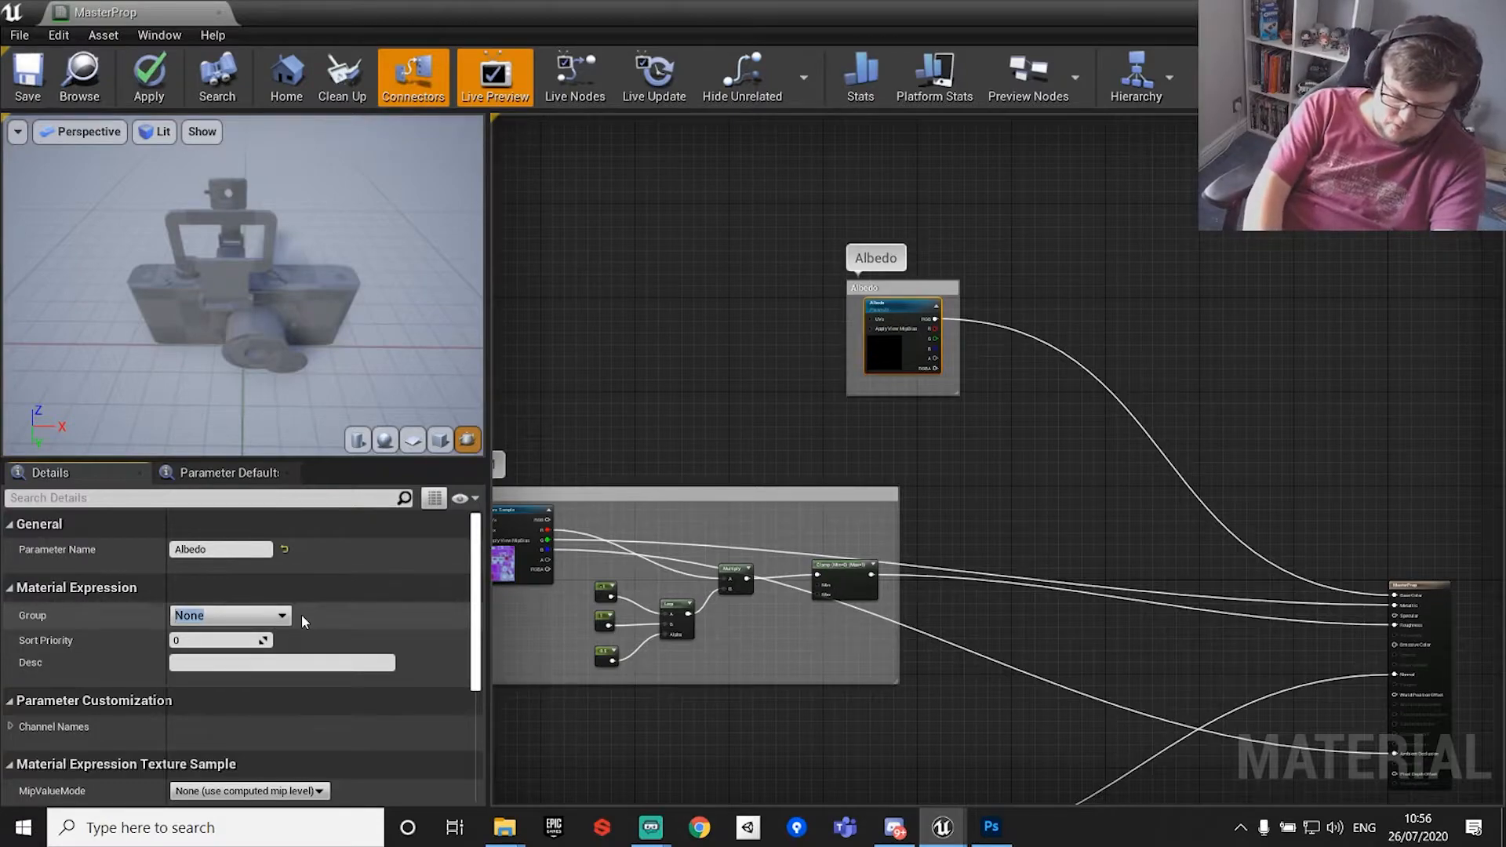
{"action": "type", "text": "Texture "}
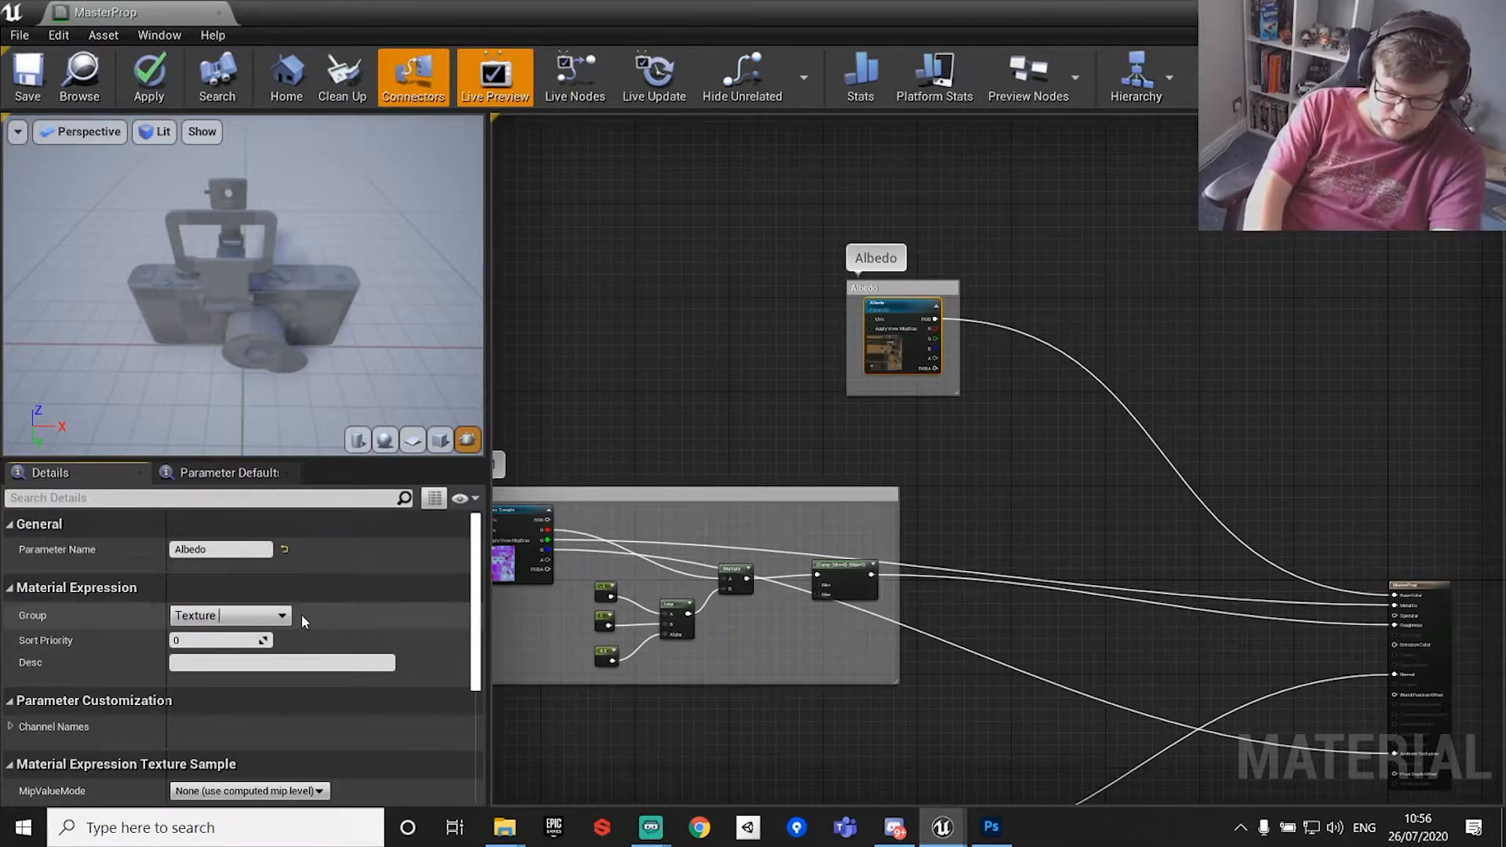
{"action": "type", "text": "Samples"}
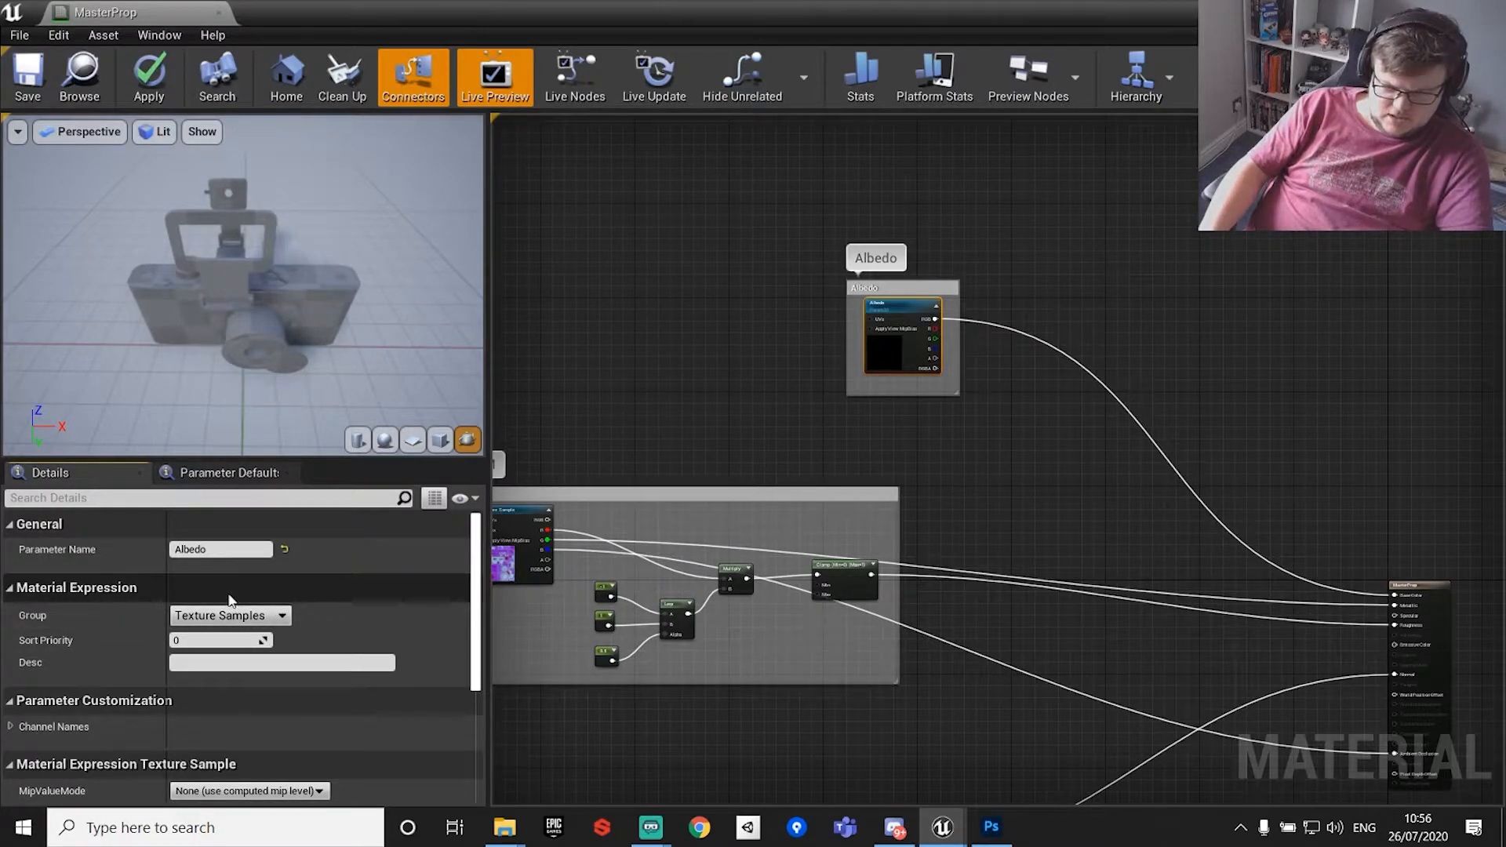
Convert the Texture Sample in the PSM comment group to a parameter and name it PSM.
{"action": "left_click", "coordinate": [514, 550]}
{"action": "right_click", "coordinate": [513, 551]}
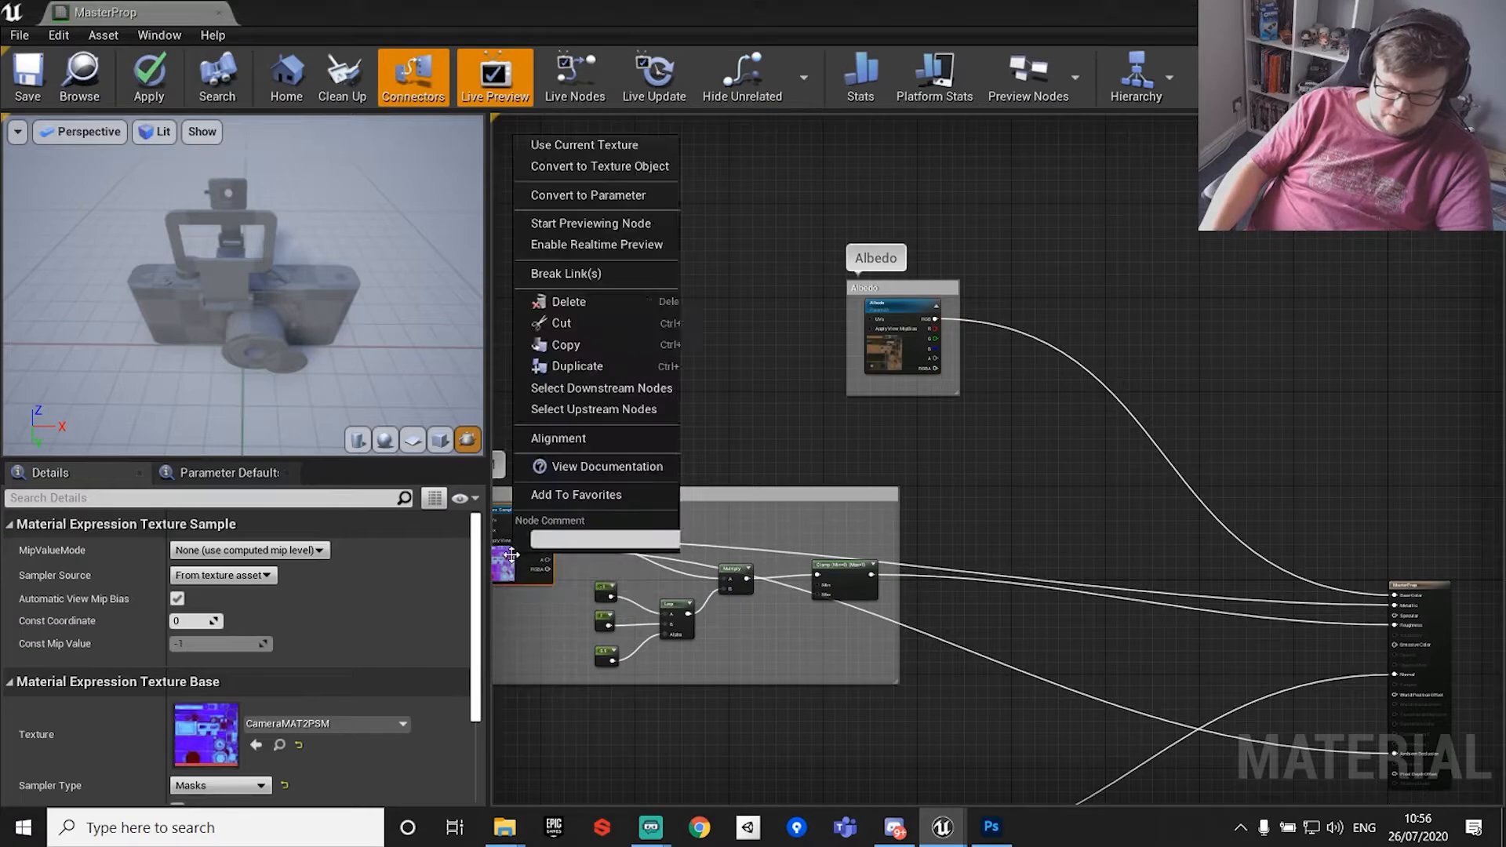
{"action": "left_click", "coordinate": [606, 198]}
{"action": "left_click", "coordinate": [238, 549]}
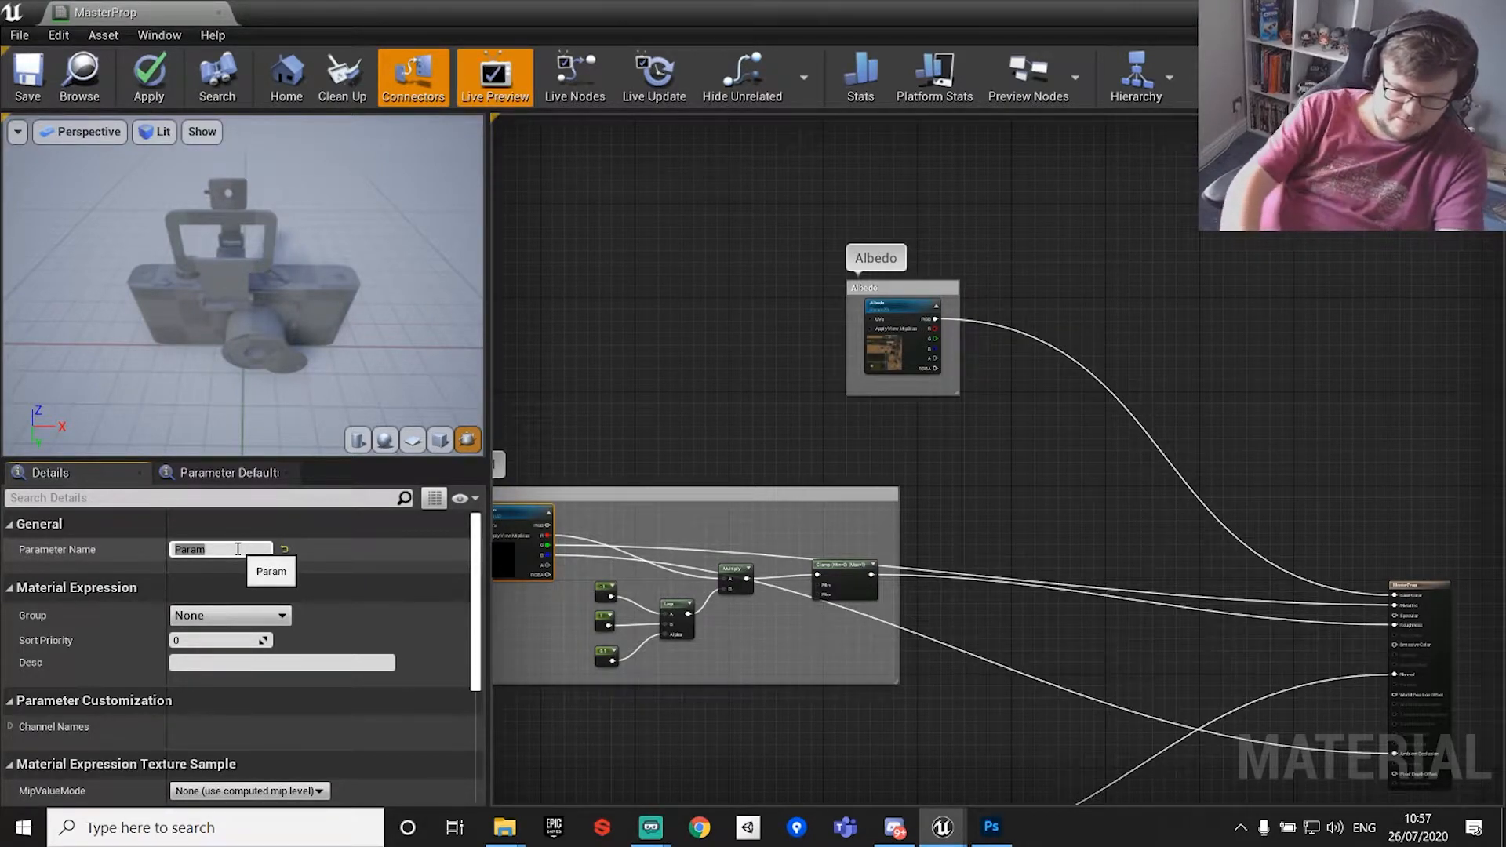
{"action": "left_click", "coordinate": [237, 549]}
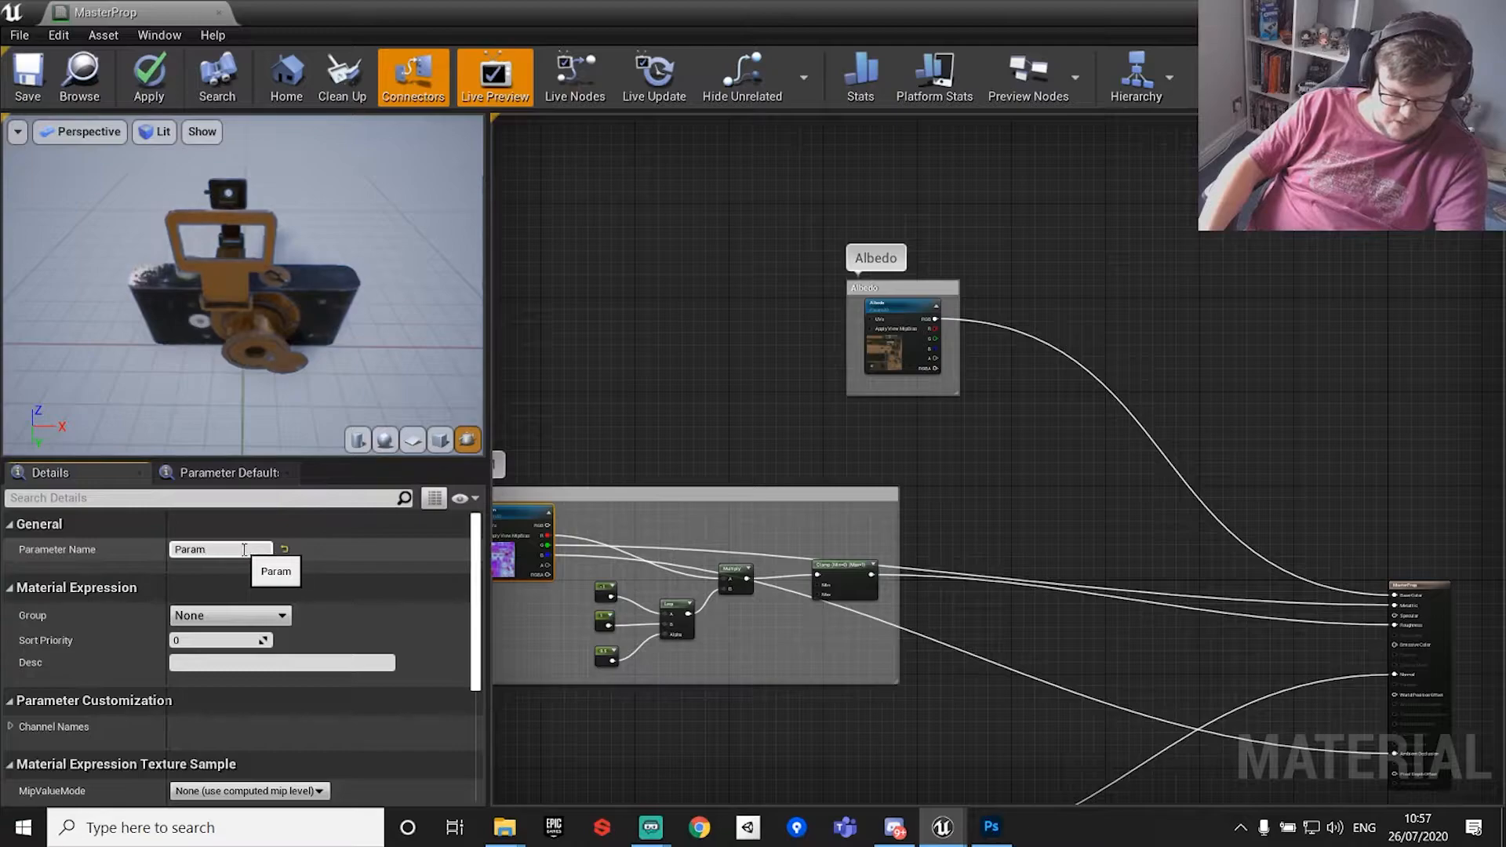
{"action": "key", "text": "ctrl+a"}
{"action": "type", "text": "PSM"}
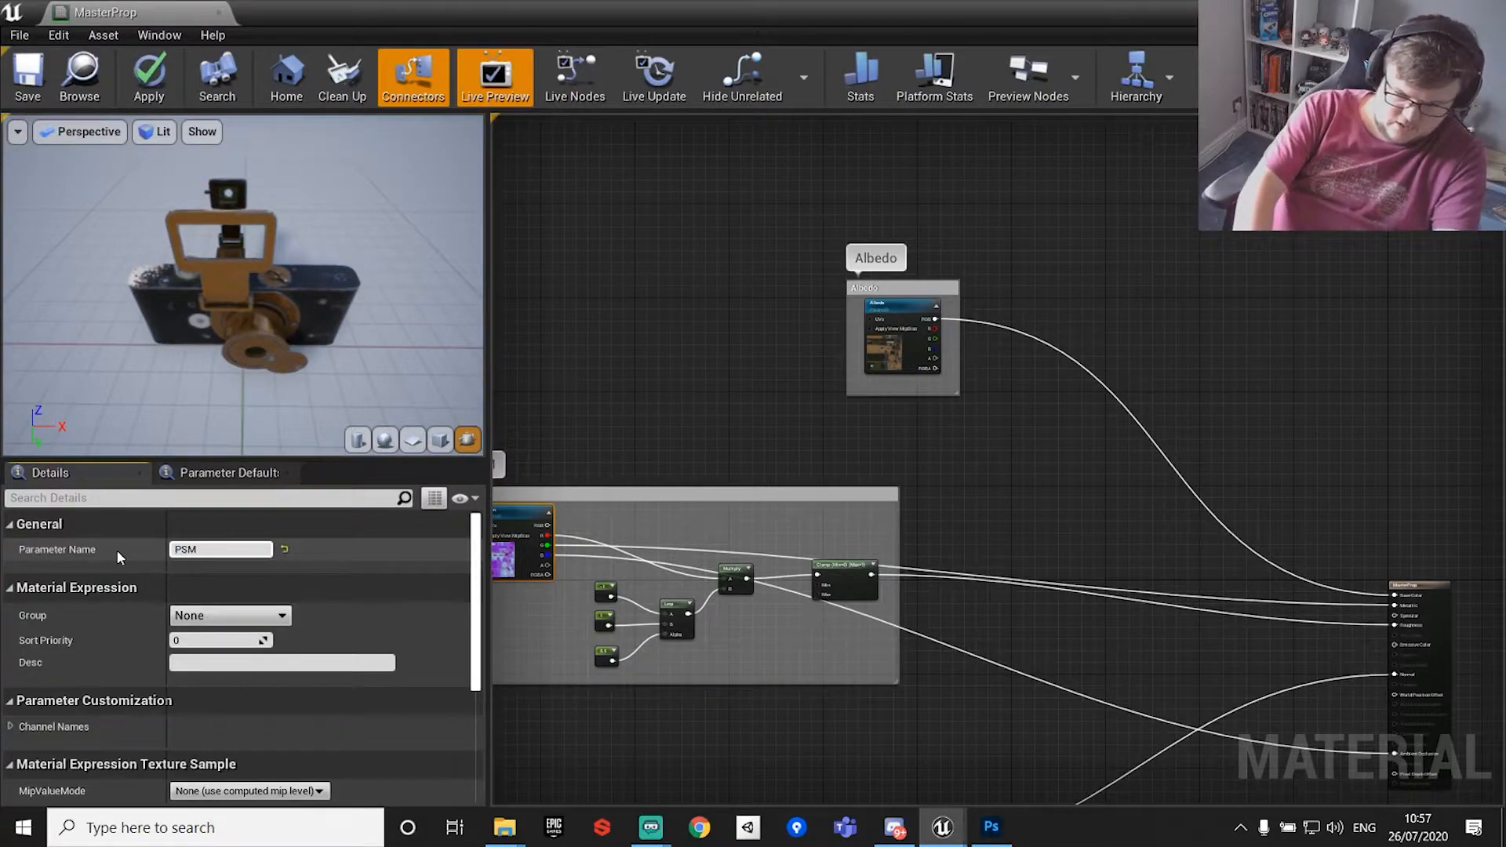
{"action": "key", "text": "Return"}
Assign the PSM parameter to the existing Texture Samples group.
{"action": "left_click", "coordinate": [283, 617]}
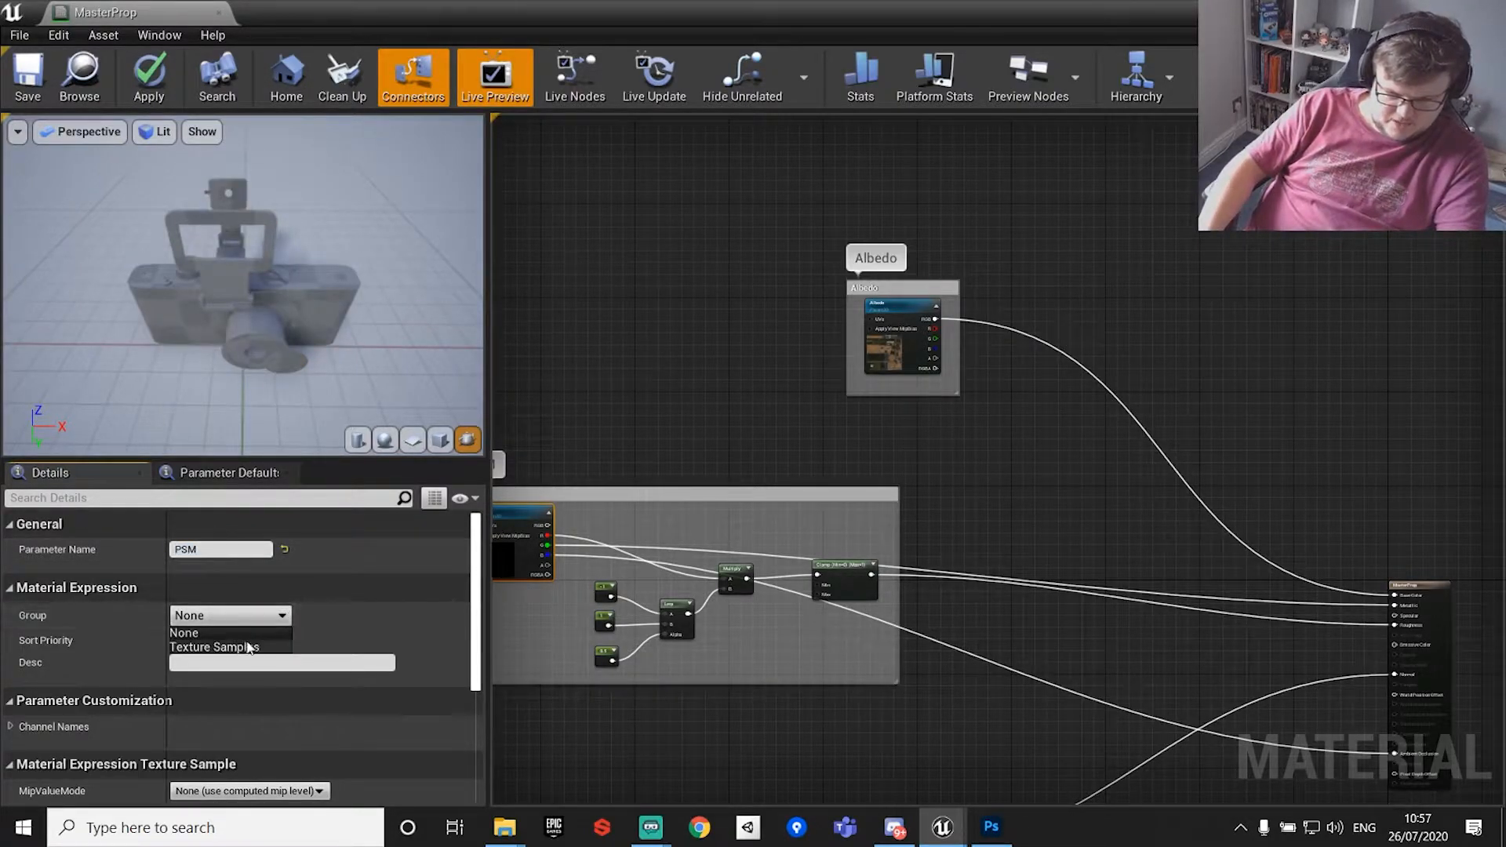
{"action": "left_click", "coordinate": [271, 647]}
{"action": "left_click", "coordinate": [717, 378]}
Convert the Texture Sample in the Normal comment group to a parameter and name it Normal Map.
{"action": "right_click_drag", "start_coordinate": [1073, 497], "coordinate": [1099, 102]}
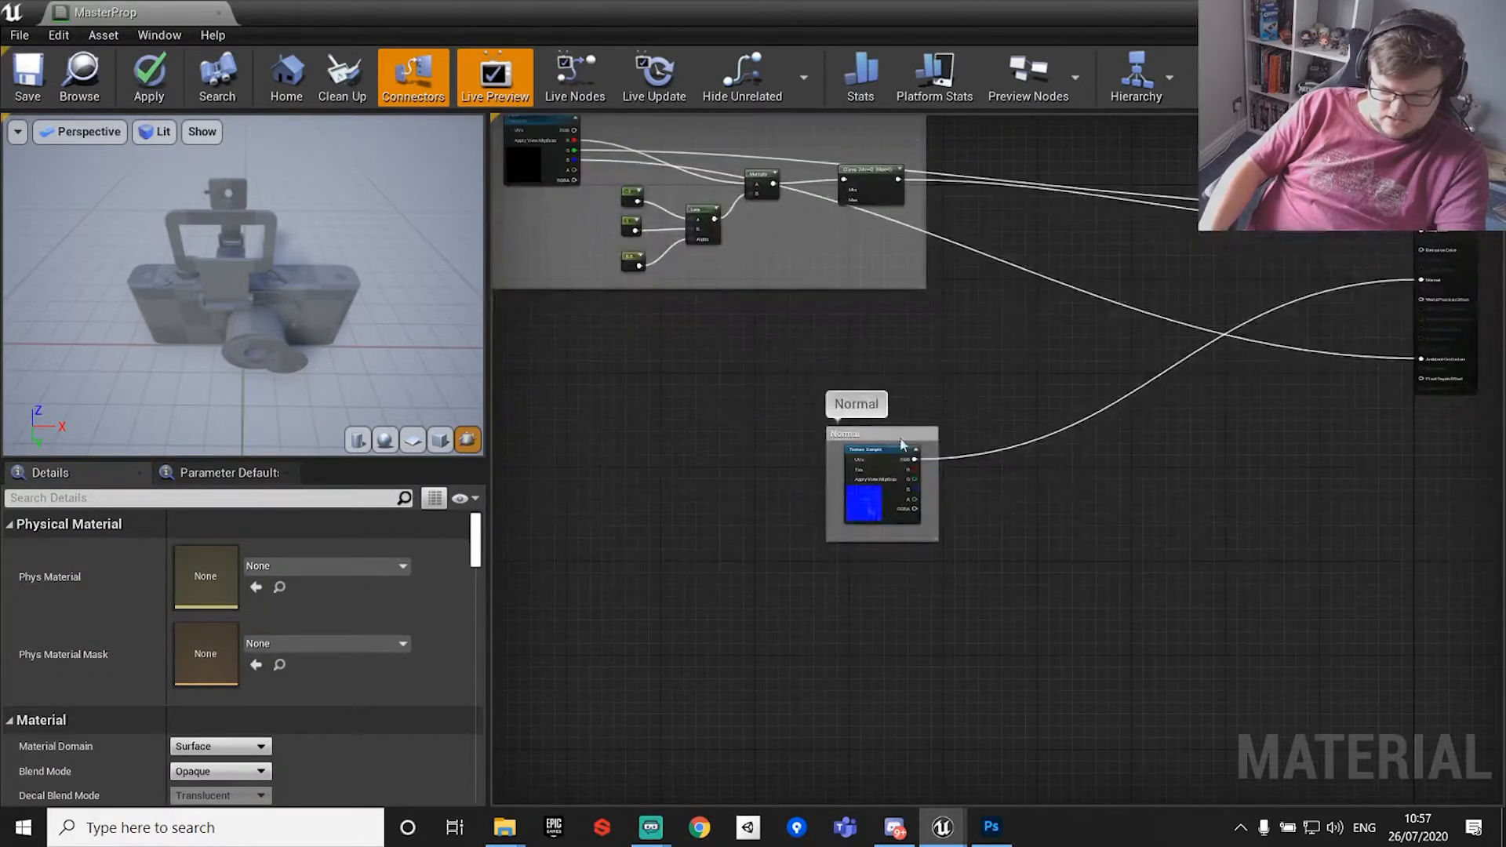
{"action": "left_click", "coordinate": [879, 471]}
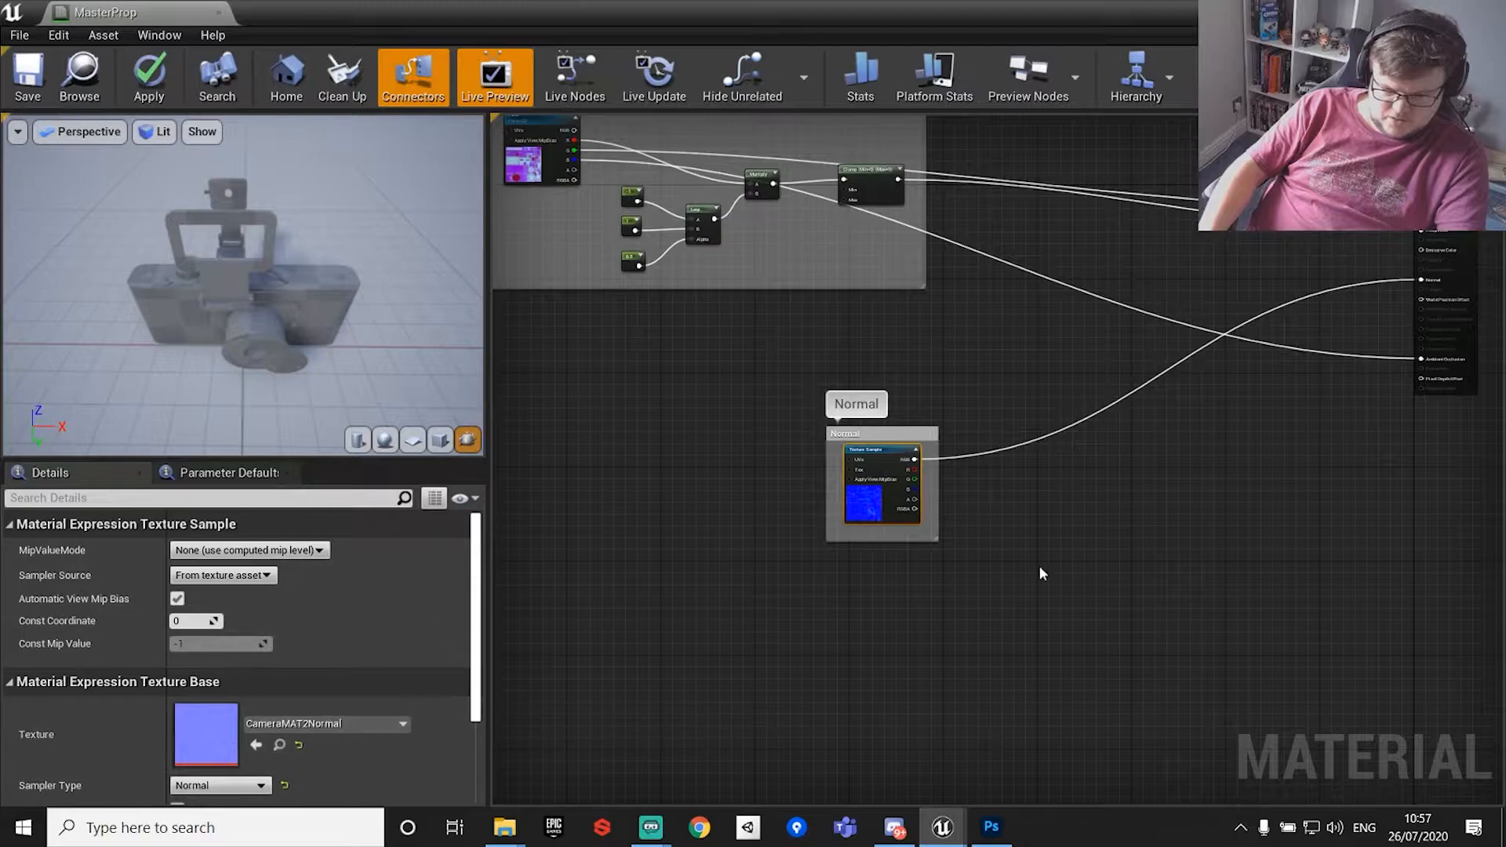
{"action": "right_click", "coordinate": [877, 493]}
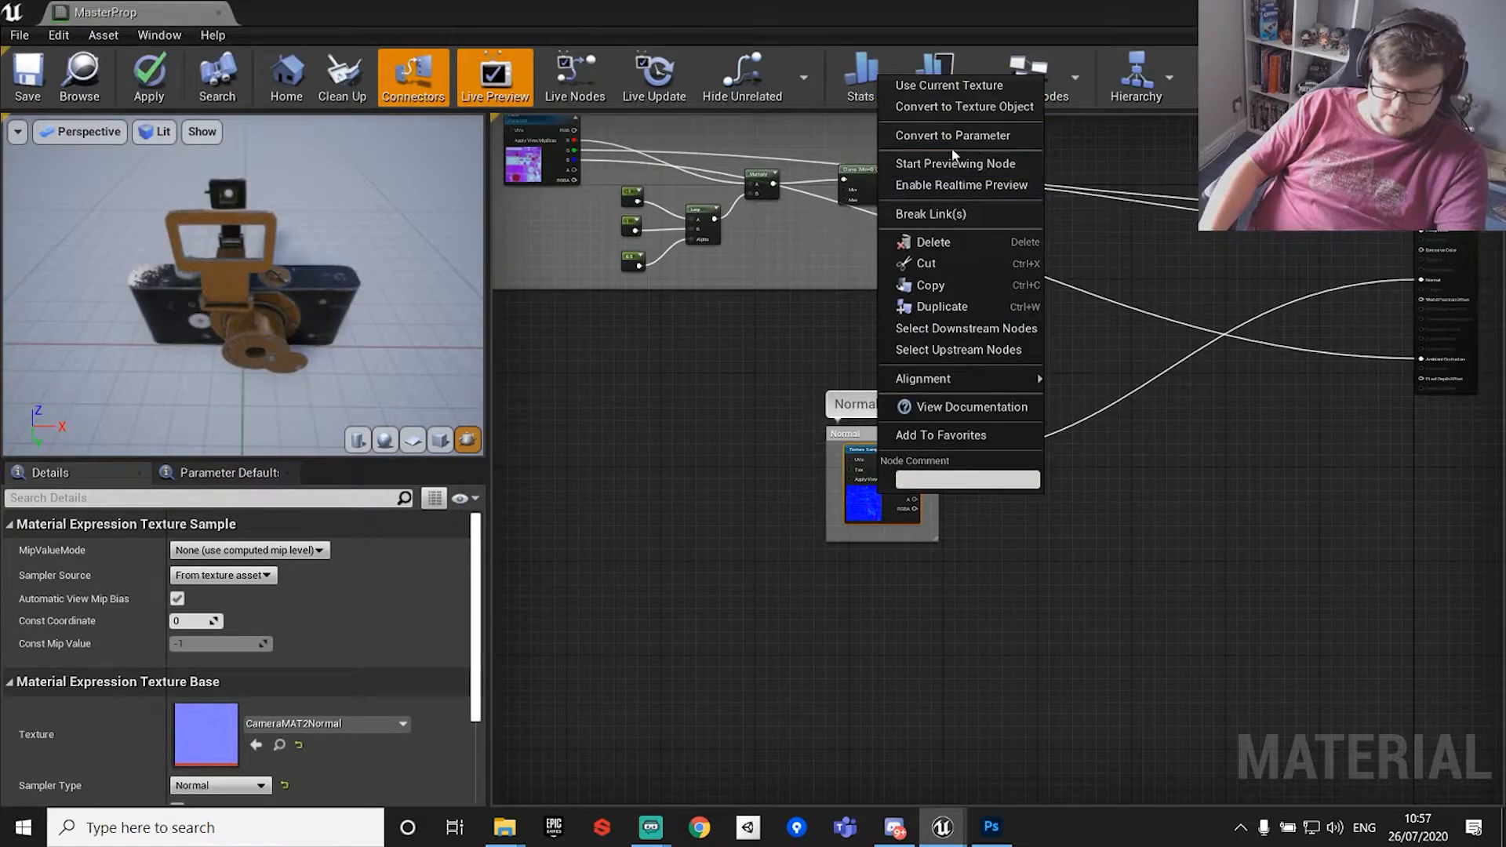
{"action": "left_click", "coordinate": [954, 135]}
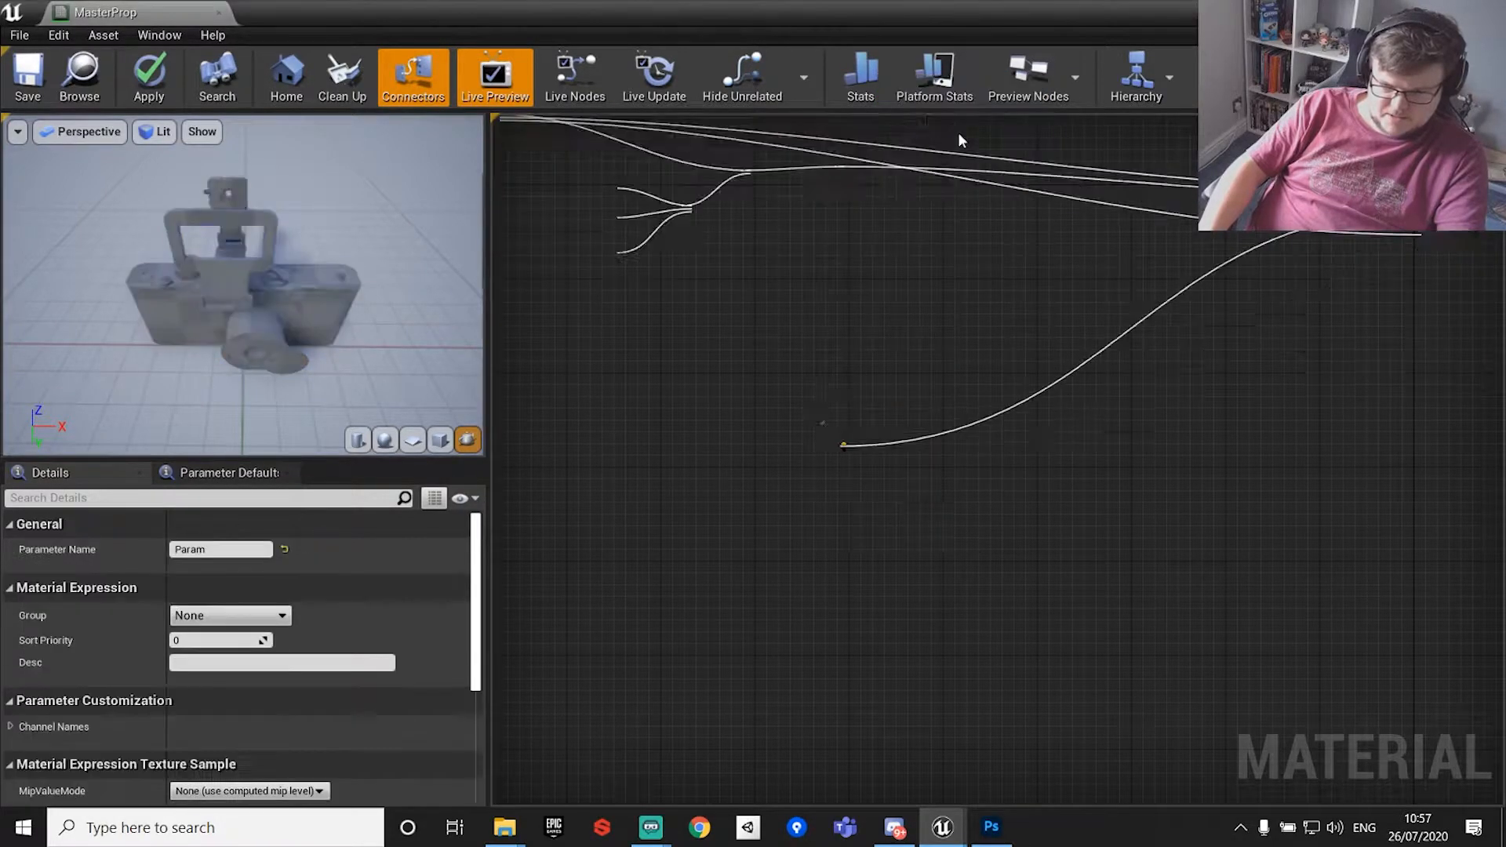
{"action": "left_click", "coordinate": [219, 550]}
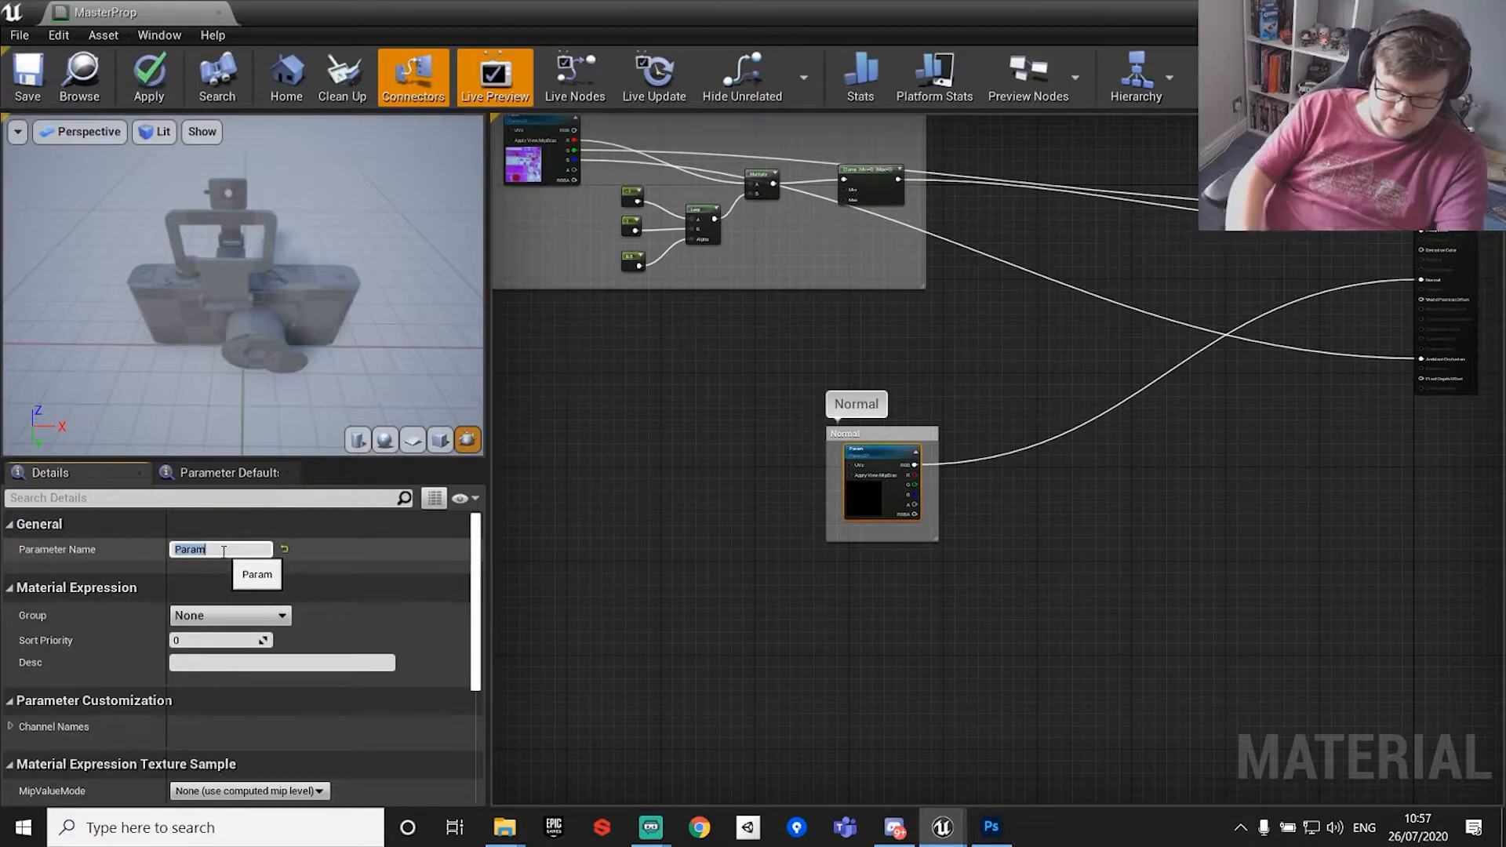
{"action": "type", "text": "Normal Map"}
Assign the Normal Map parameter to the Texture Samples group and apply the material changes.
{"action": "left_click", "coordinate": [282, 616]}
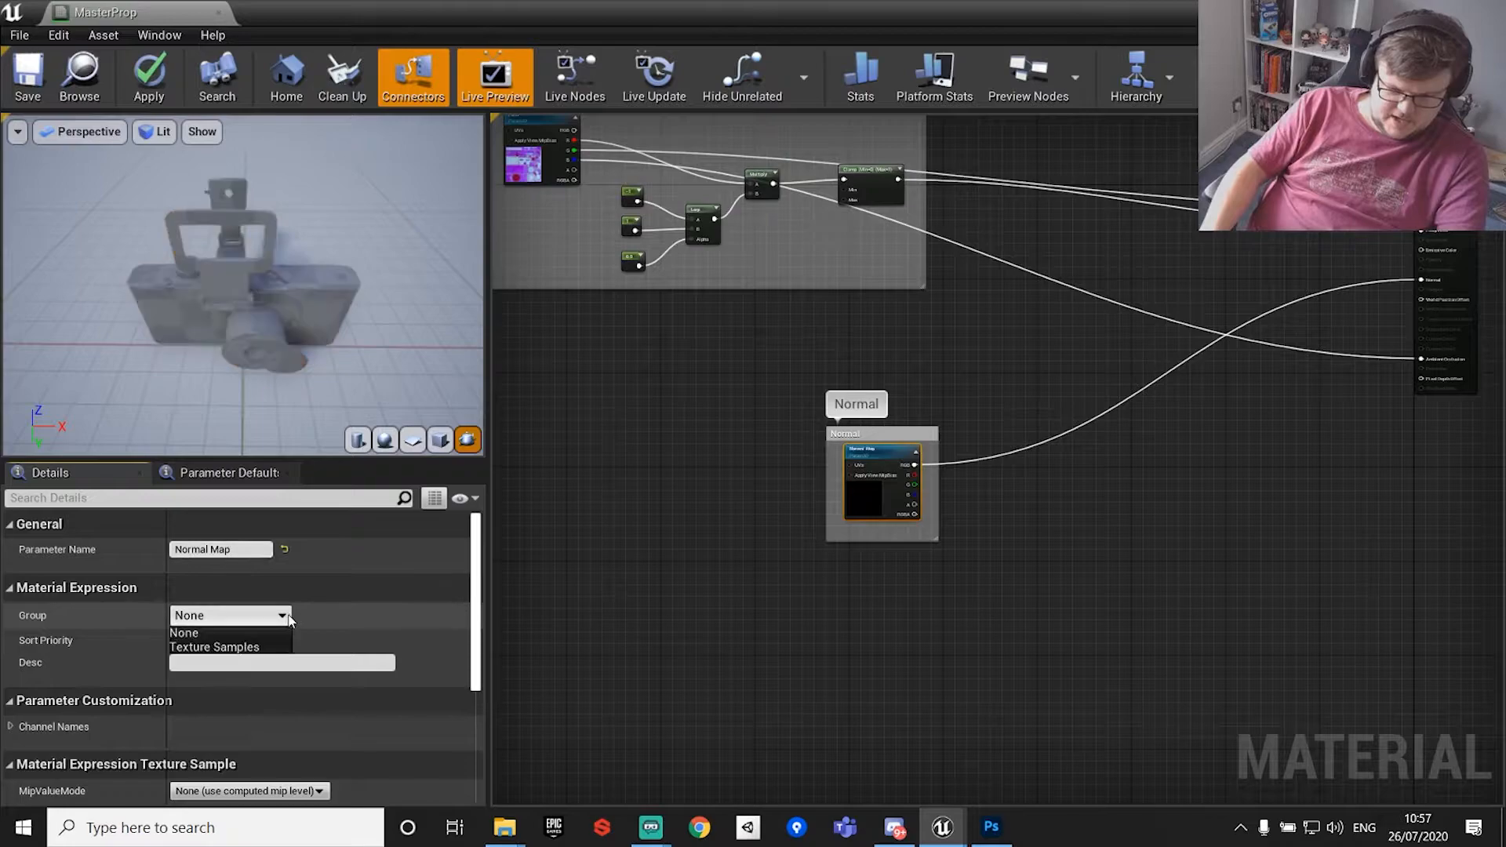
{"action": "left_click", "coordinate": [266, 649]}
{"action": "left_click", "coordinate": [723, 380]}
{"action": "right_click_drag", "start_coordinate": [736, 344], "coordinate": [836, 476]}
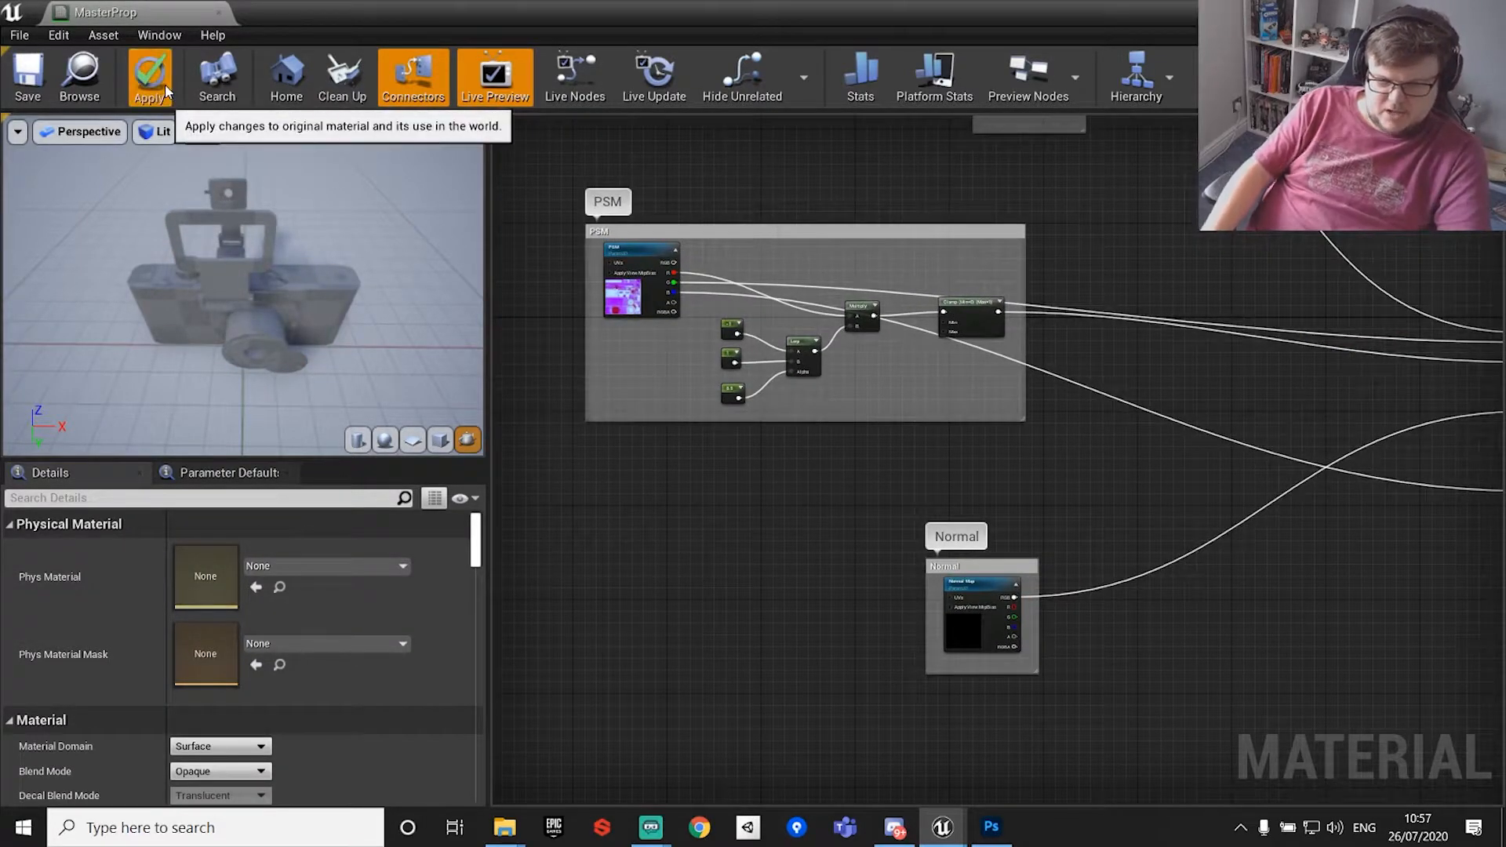
{"action": "left_click", "coordinate": [162, 92]}
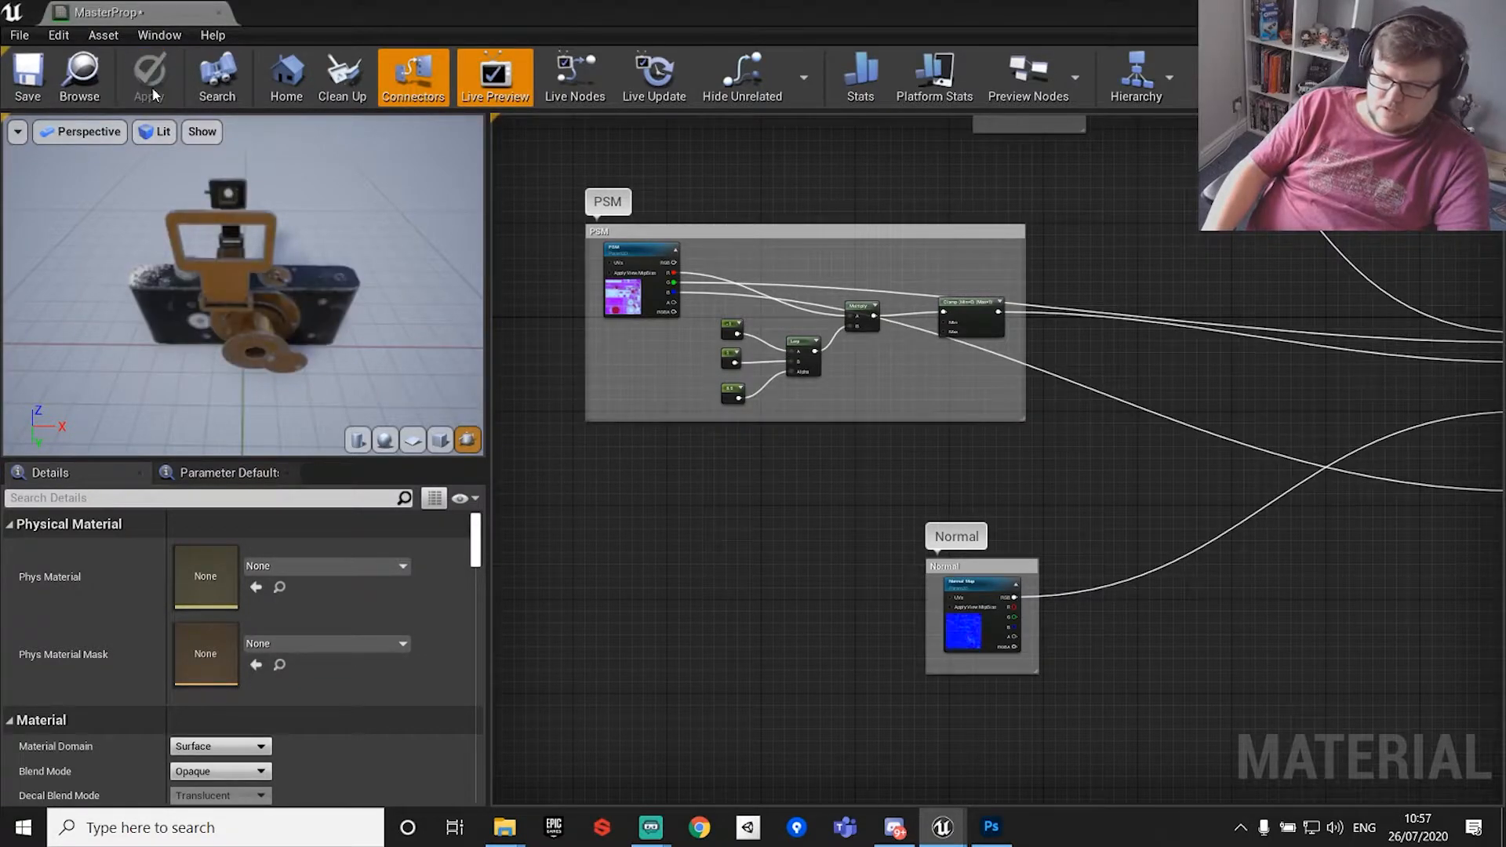
Convert the 0.5 constant feeding the Lerp's Alpha in the PSM group to a parameter named Roughness Amount.
{"action": "right_click_drag", "start_coordinate": [1129, 330], "coordinate": [1151, 525]}
{"action": "scroll", "coordinate": [961, 594], "scroll_direction": "up", "scroll_amount": 4}
{"action": "right_click_drag", "start_coordinate": [847, 562], "coordinate": [1334, 576]}
{"action": "left_click", "coordinate": [952, 584]}
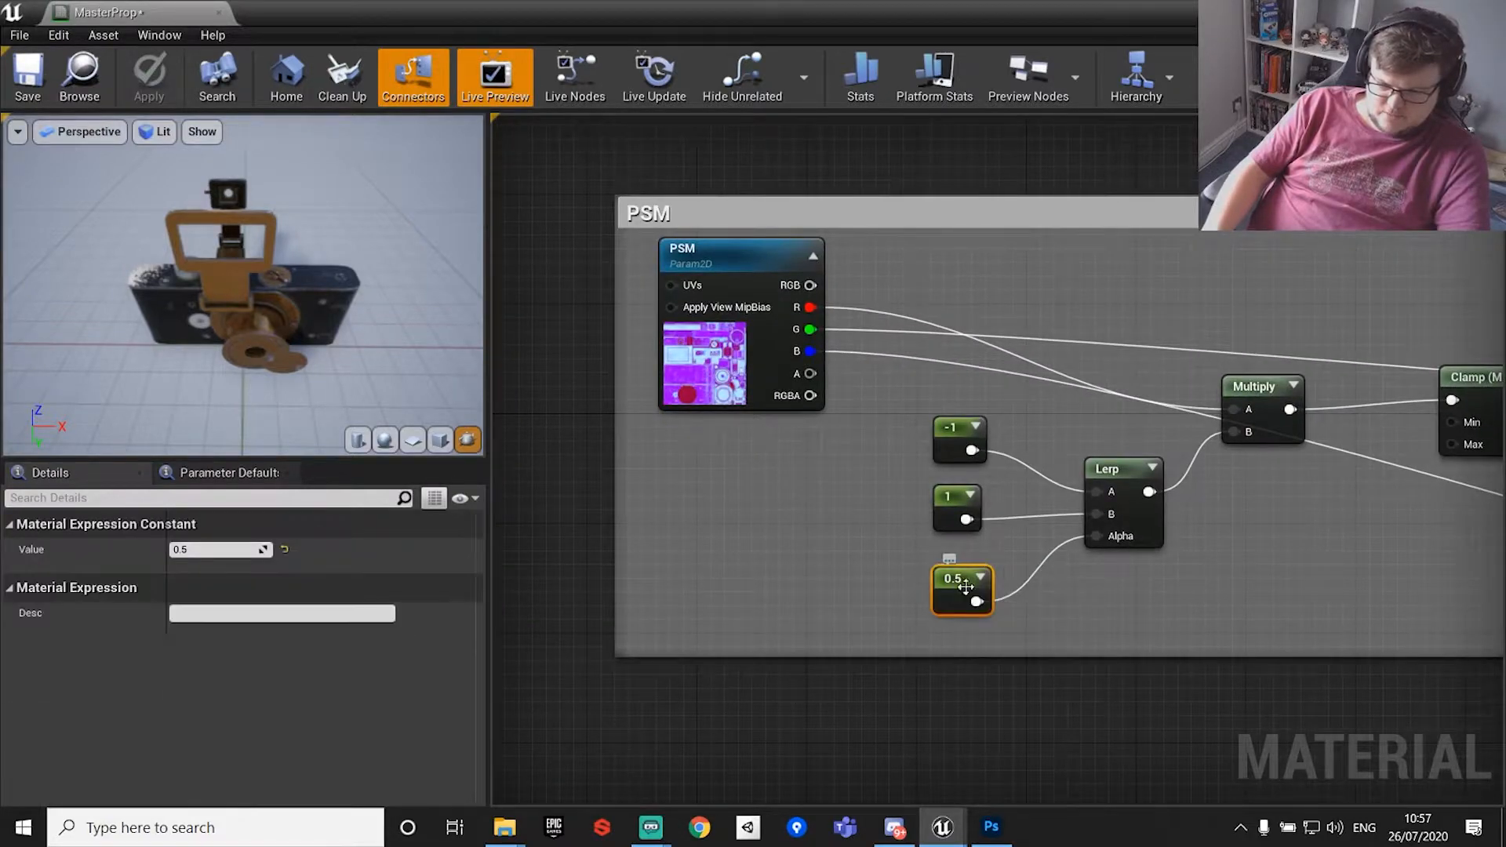
{"action": "right_click", "coordinate": [948, 585]}
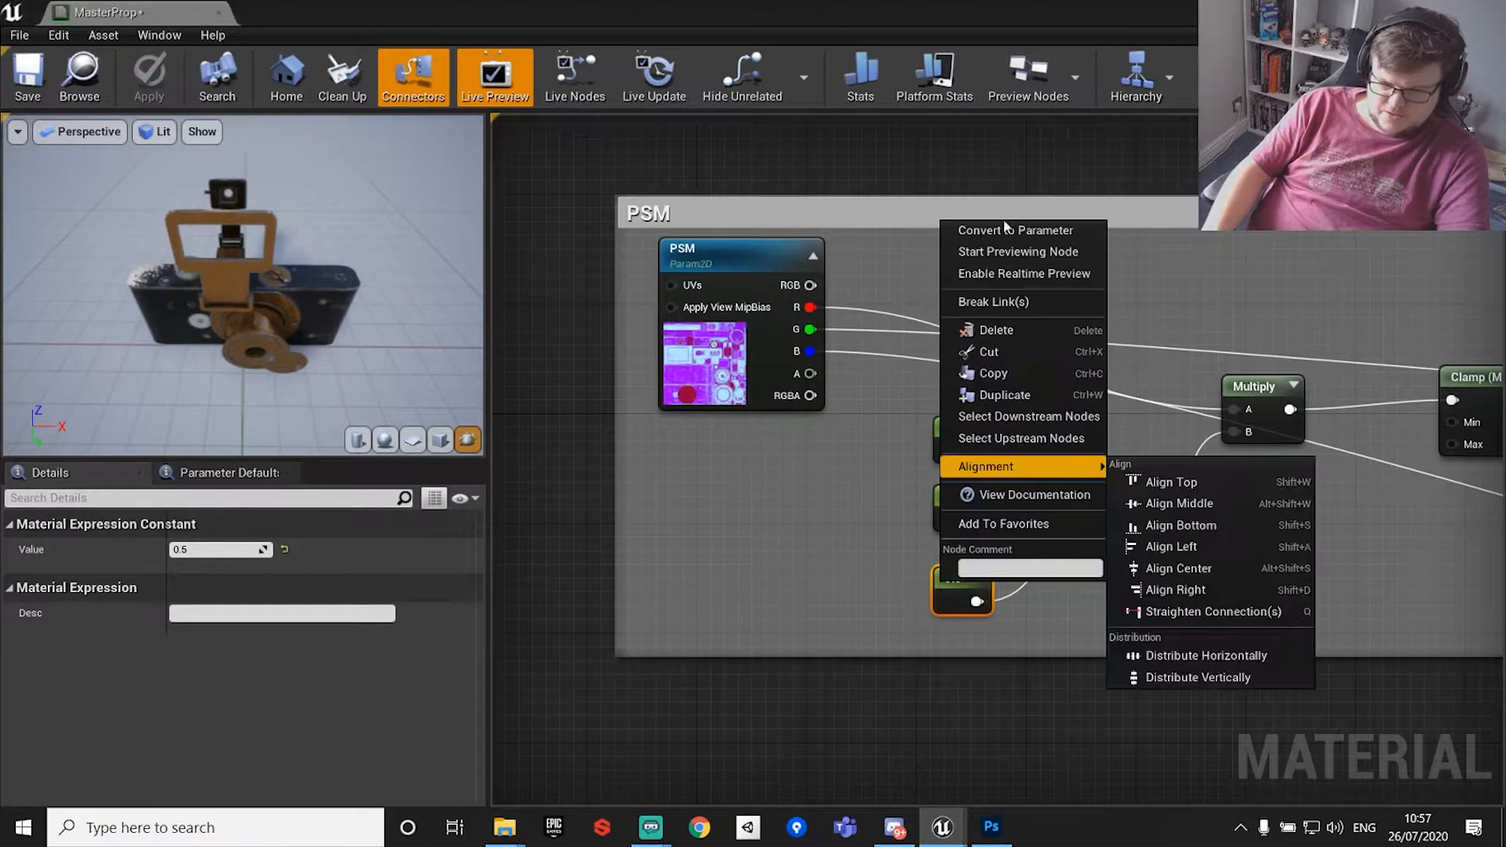
{"action": "left_click", "coordinate": [1005, 232]}
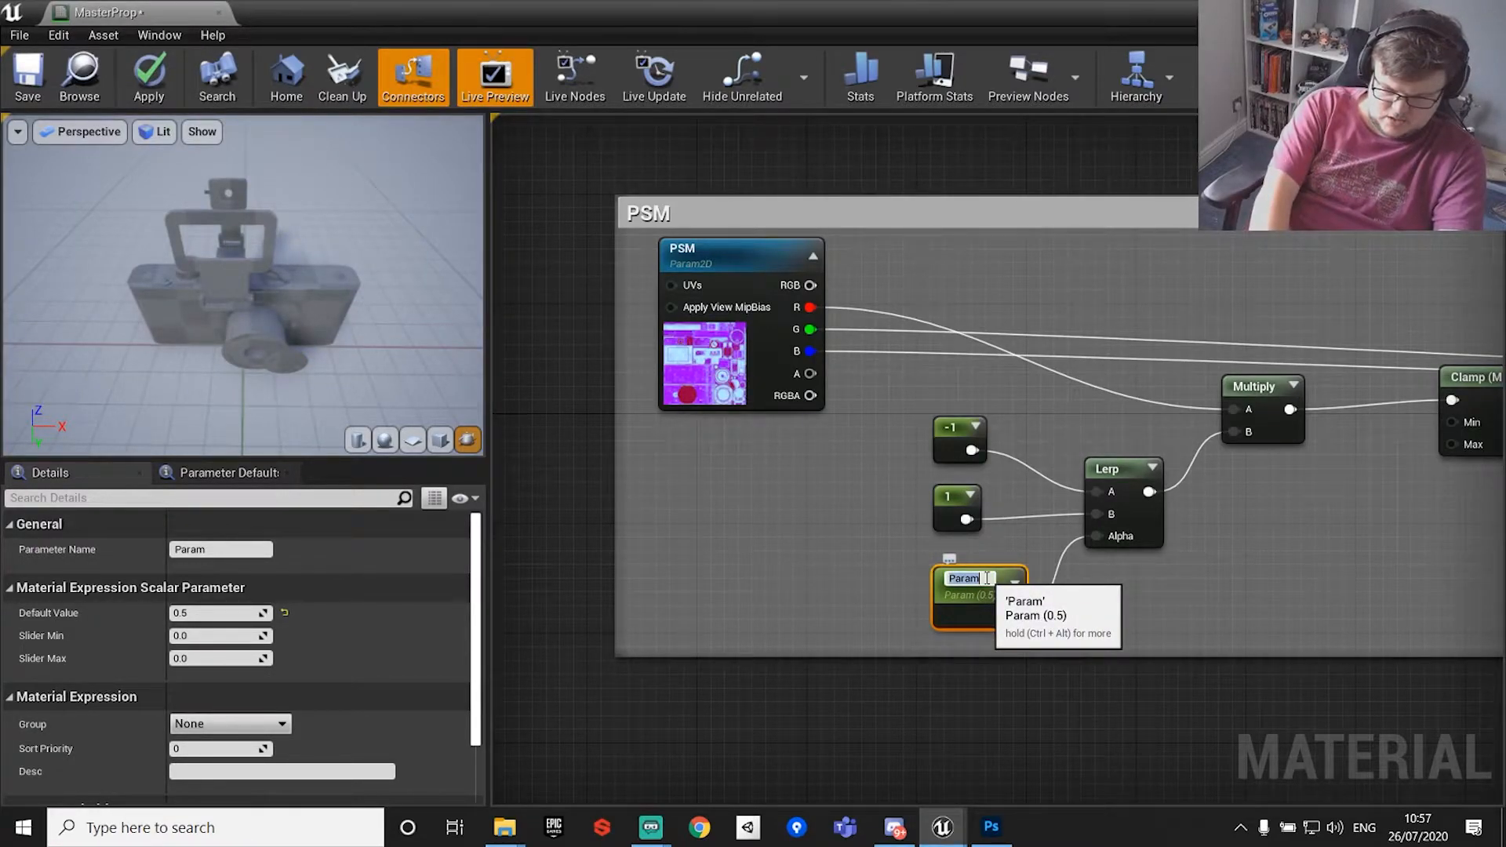
{"action": "type", "text": "Ro"}
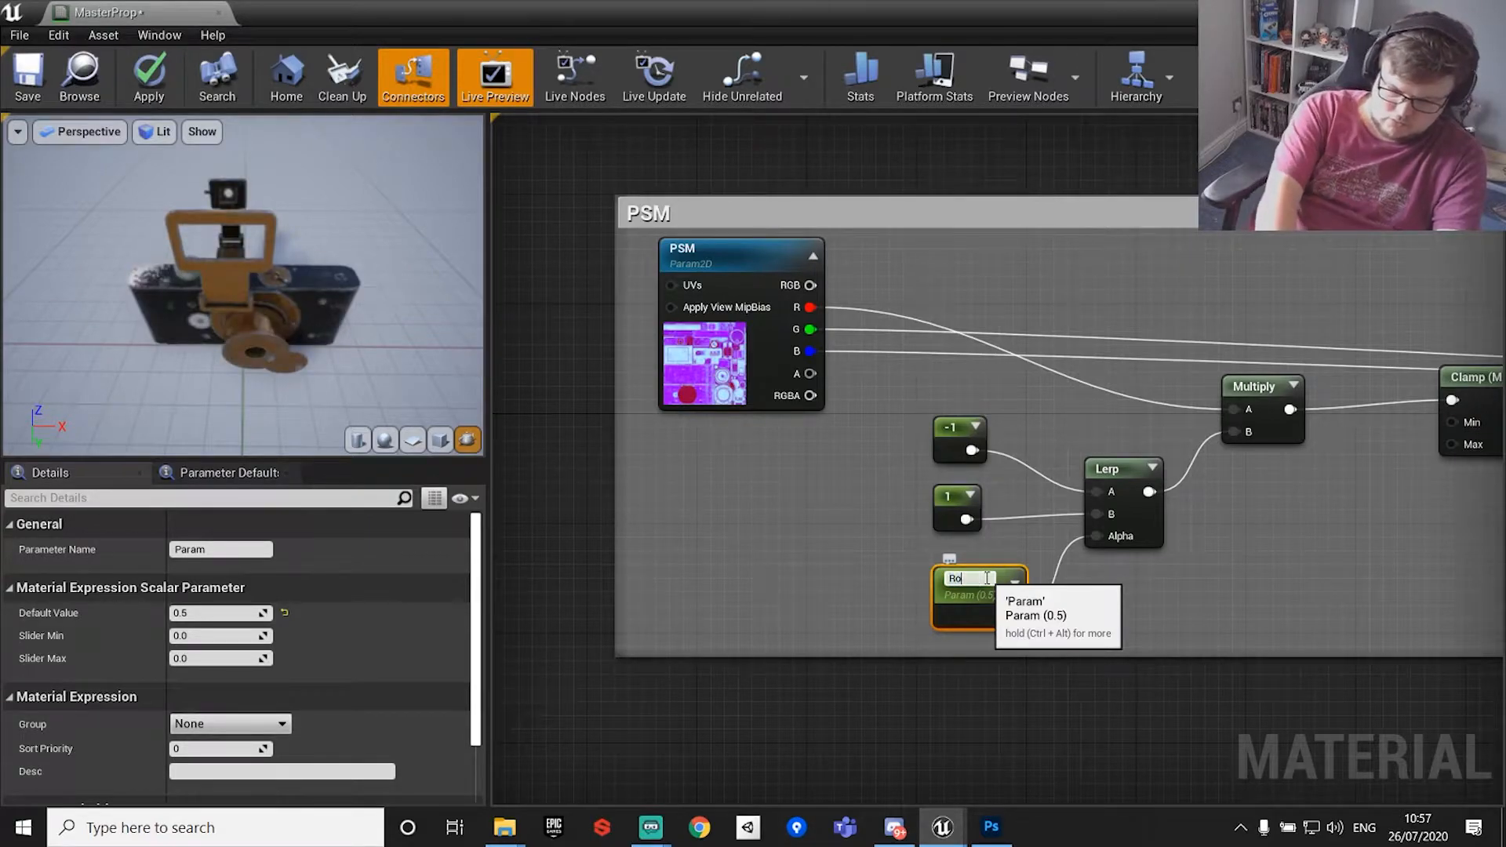
{"action": "type", "text": "ughness "}
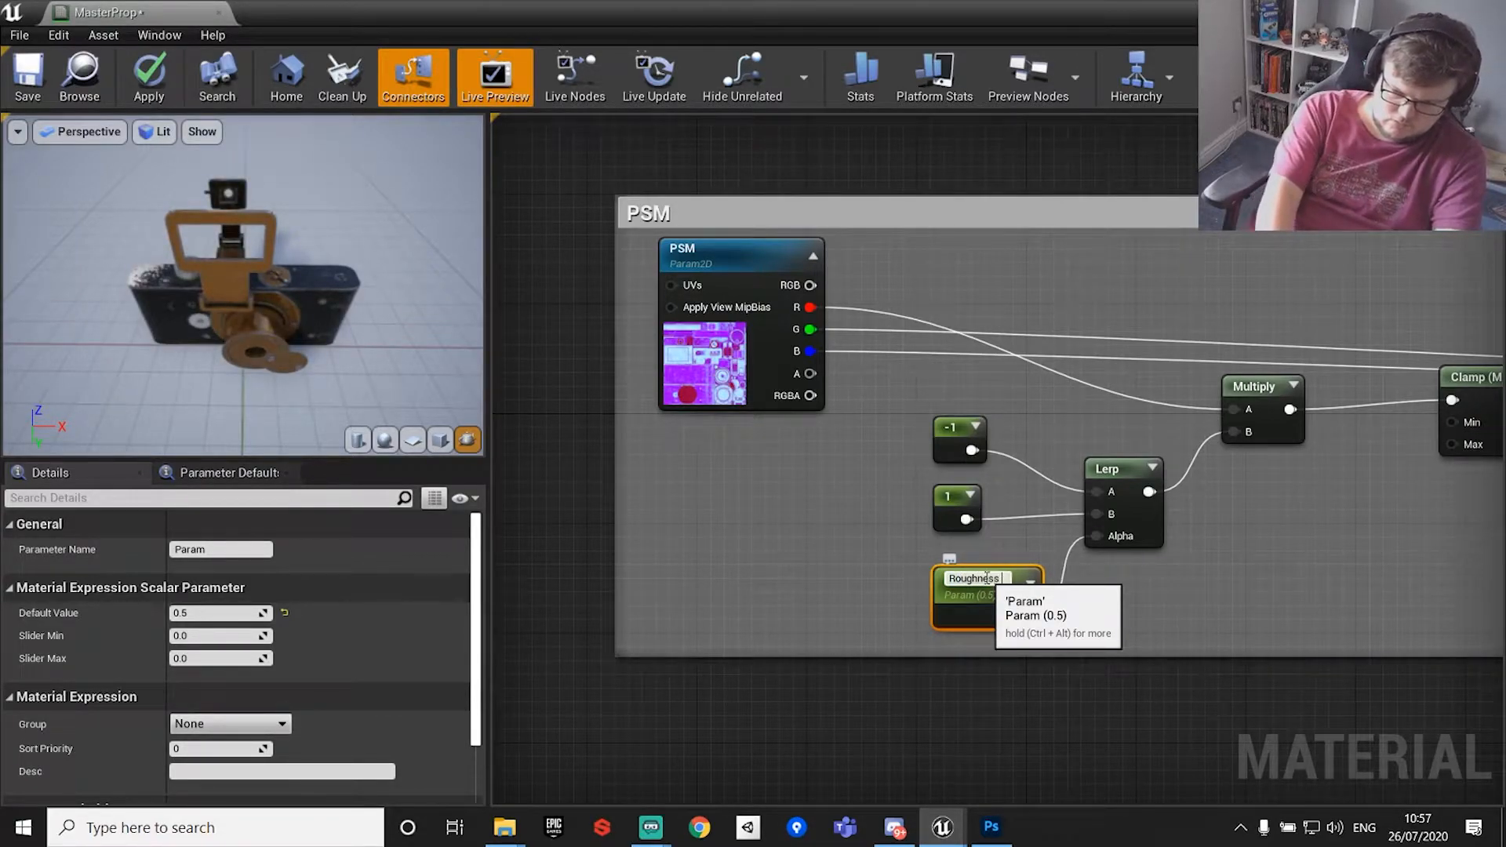
{"action": "type", "text": "Amount"}
{"action": "key", "text": "Return"}
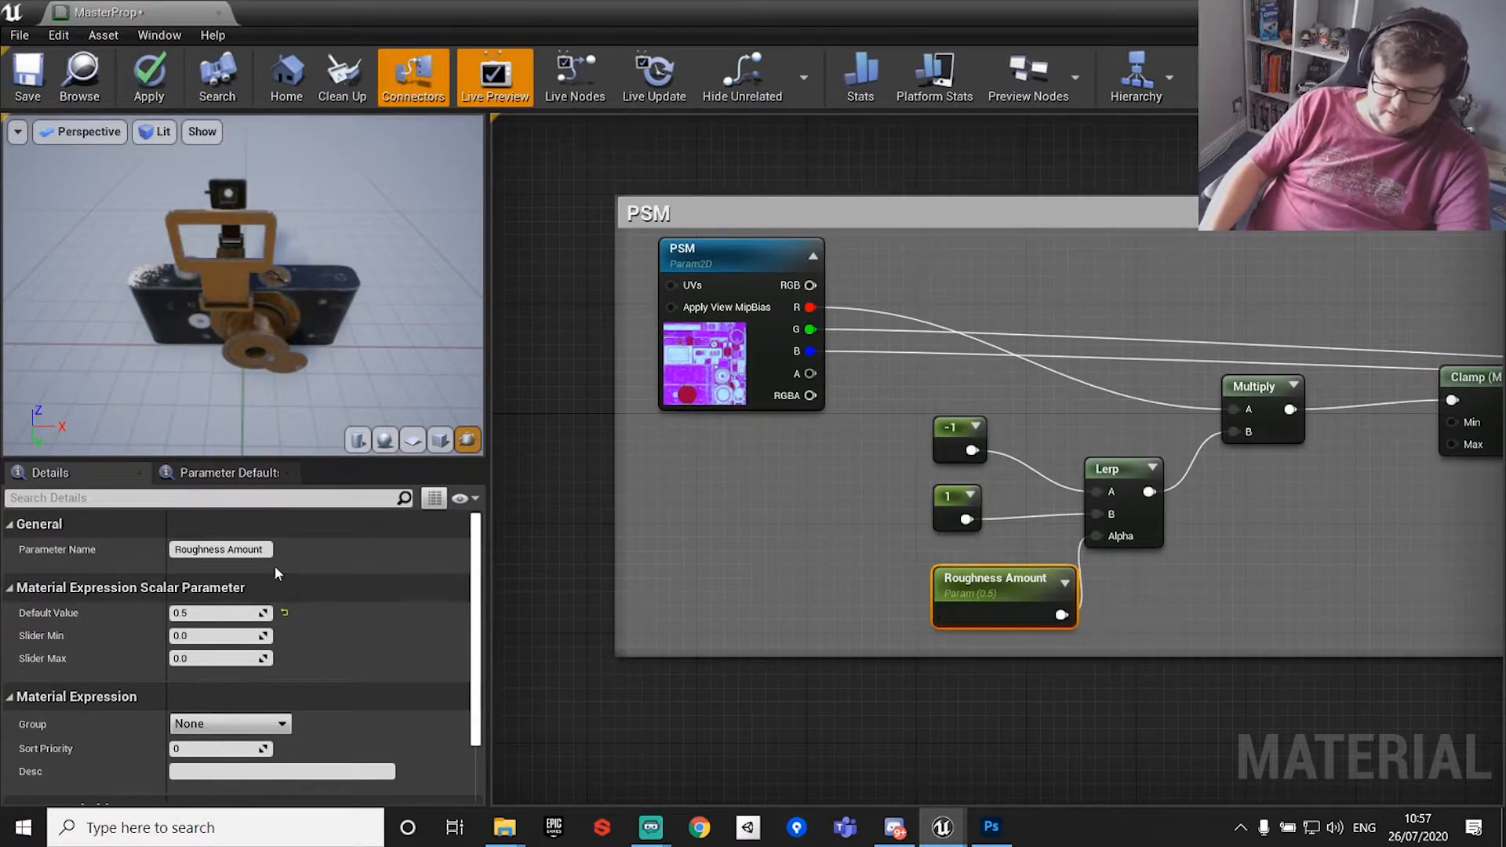
{"action": "scroll", "coordinate": [243, 690], "scroll_direction": "down", "scroll_amount": 2}
{"action": "scroll", "coordinate": [237, 736], "scroll_direction": "up", "scroll_amount": 2}
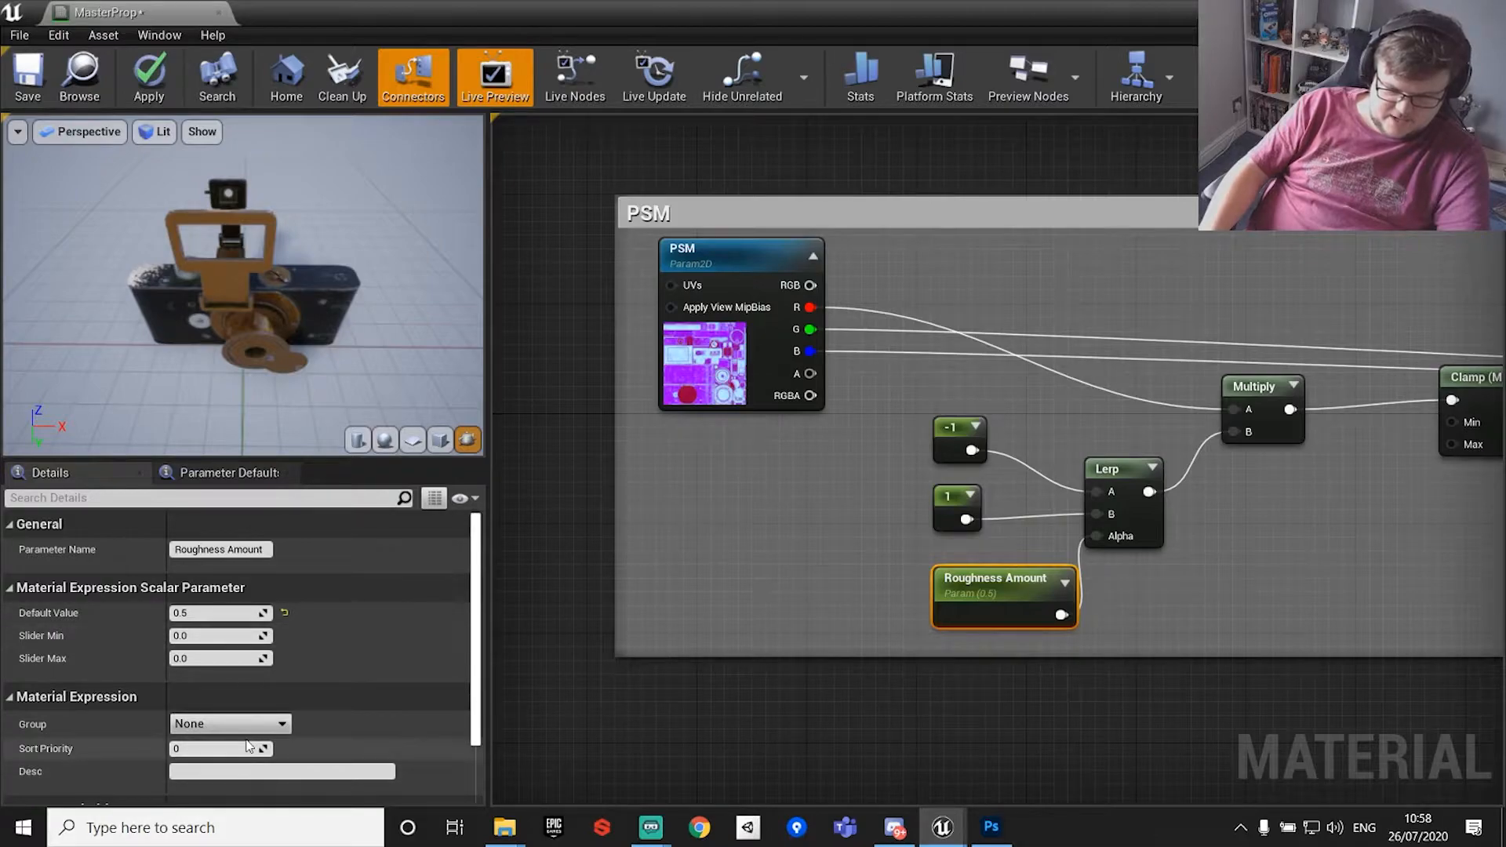
{"action": "left_click", "coordinate": [265, 721]}
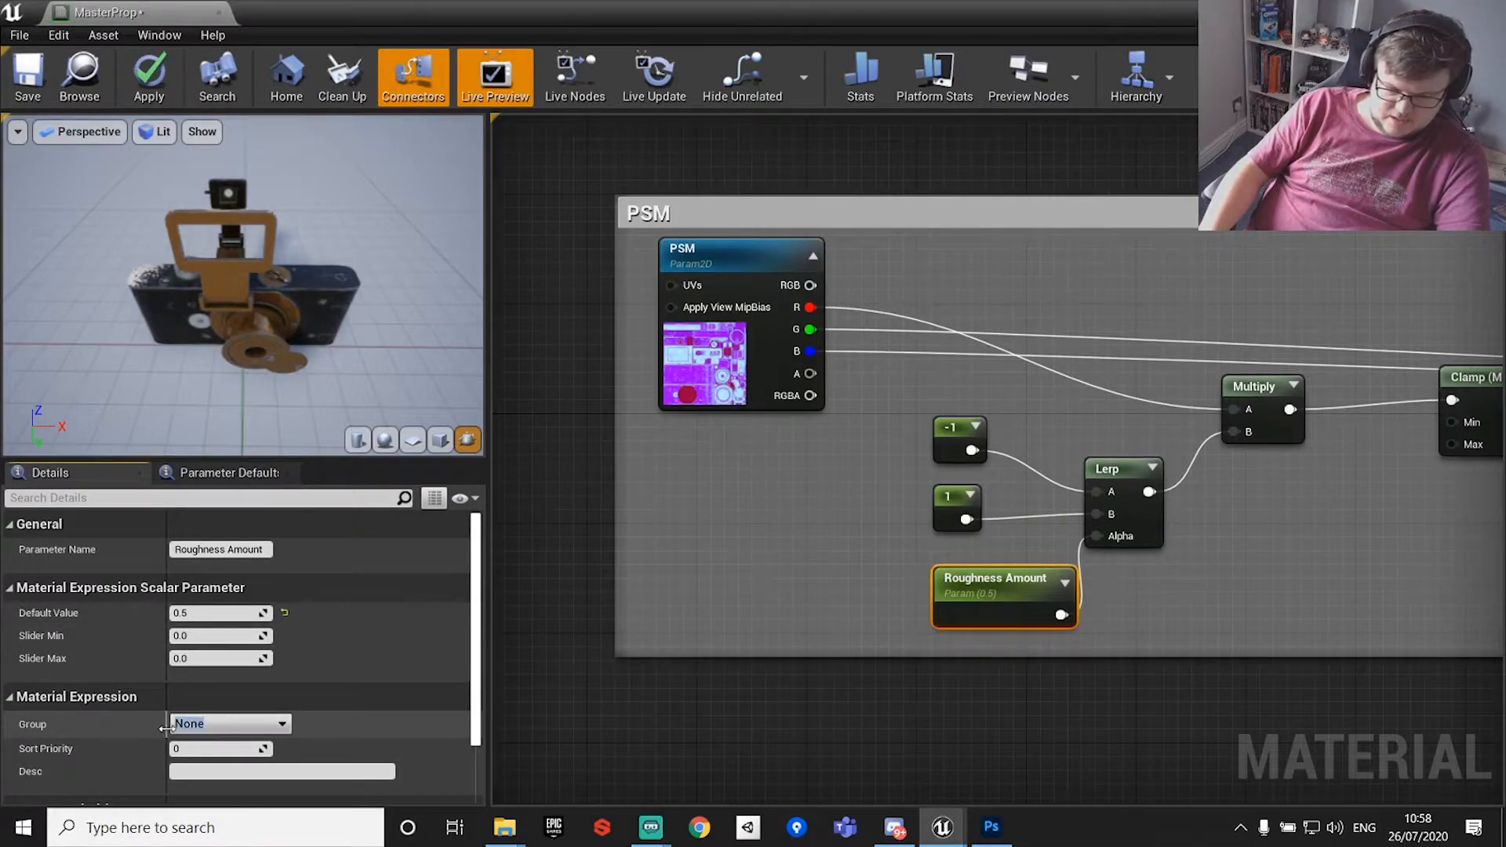
{"action": "left_click", "coordinate": [368, 738]}
Move the Roughness Amount node left, clear of the Lerp node, apply the material changes and inspect the camera preview.
{"action": "left_click_drag", "start_coordinate": [1017, 578], "coordinate": [920, 577]}
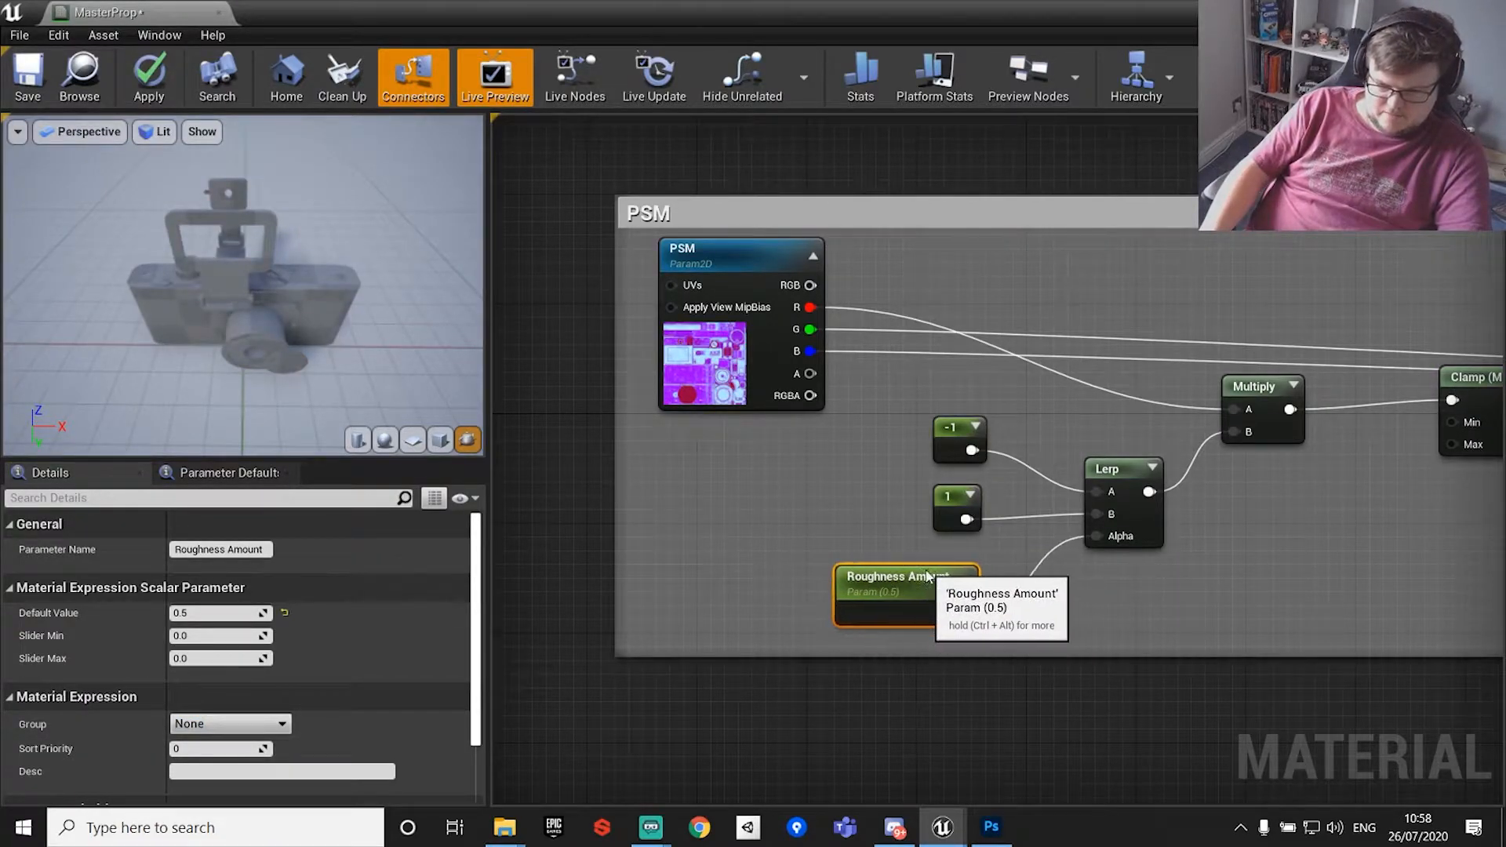
{"action": "left_click", "coordinate": [146, 77]}
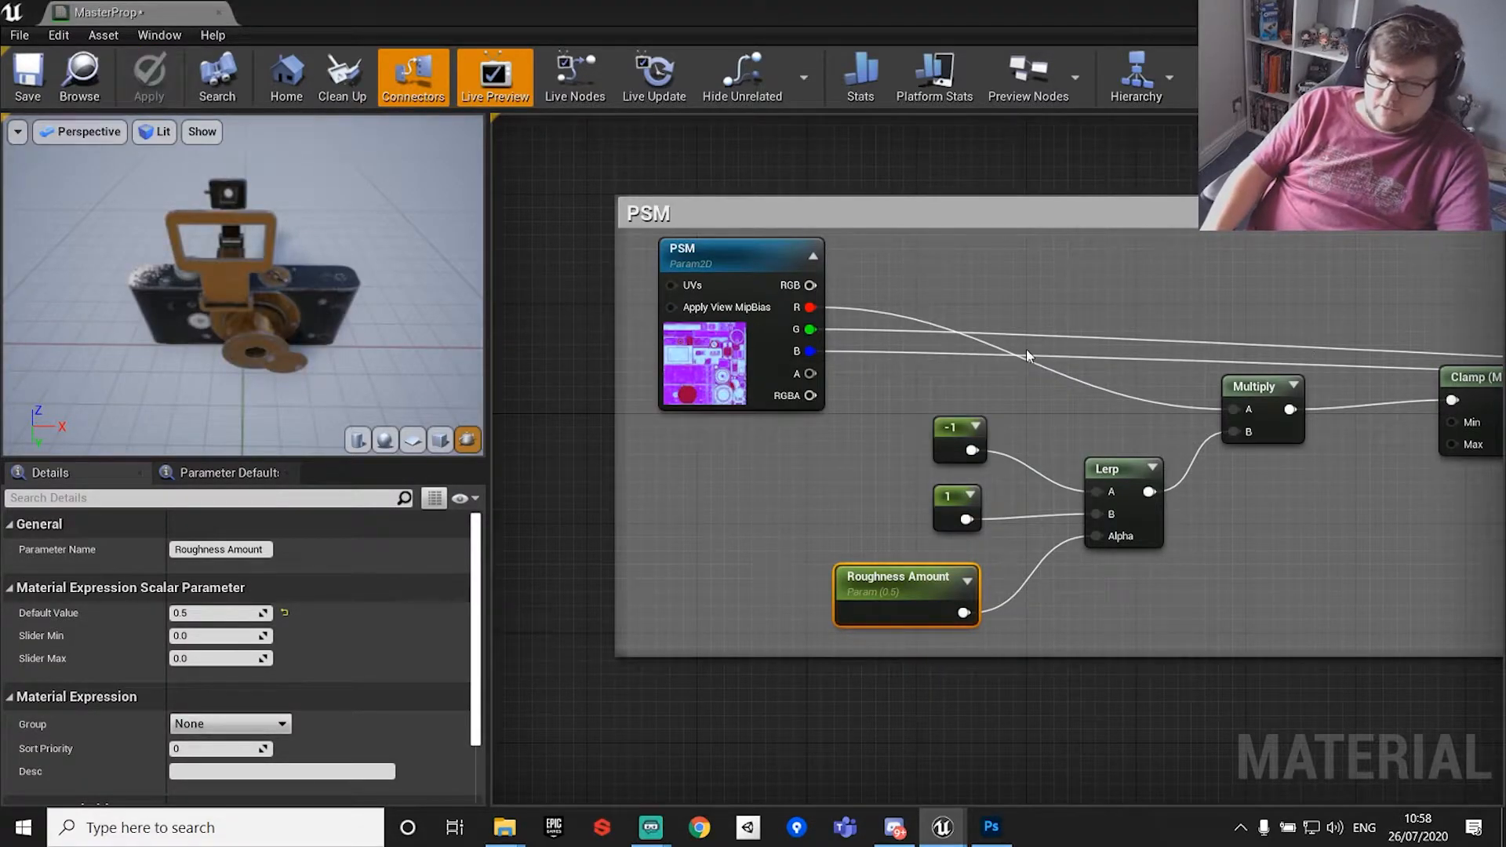
{"action": "left_click_drag", "start_coordinate": [243, 298], "coordinate": [218, 352]}
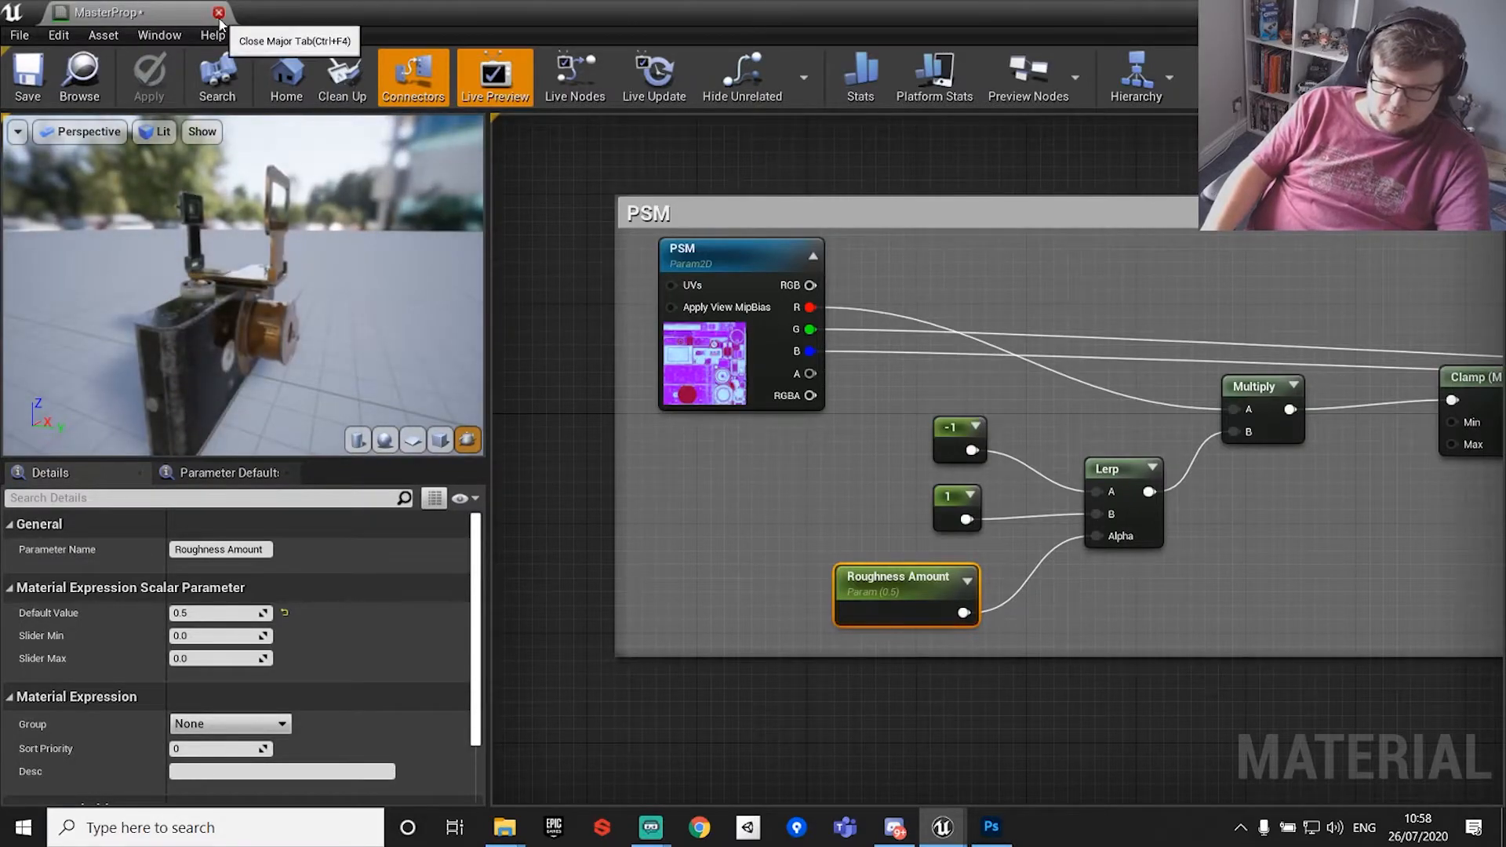
Close the MasterProp material and open the Materials folder inside UE4Demo in the first content browser.
{"action": "left_click", "coordinate": [219, 13]}
{"action": "left_click", "coordinate": [261, 698]}
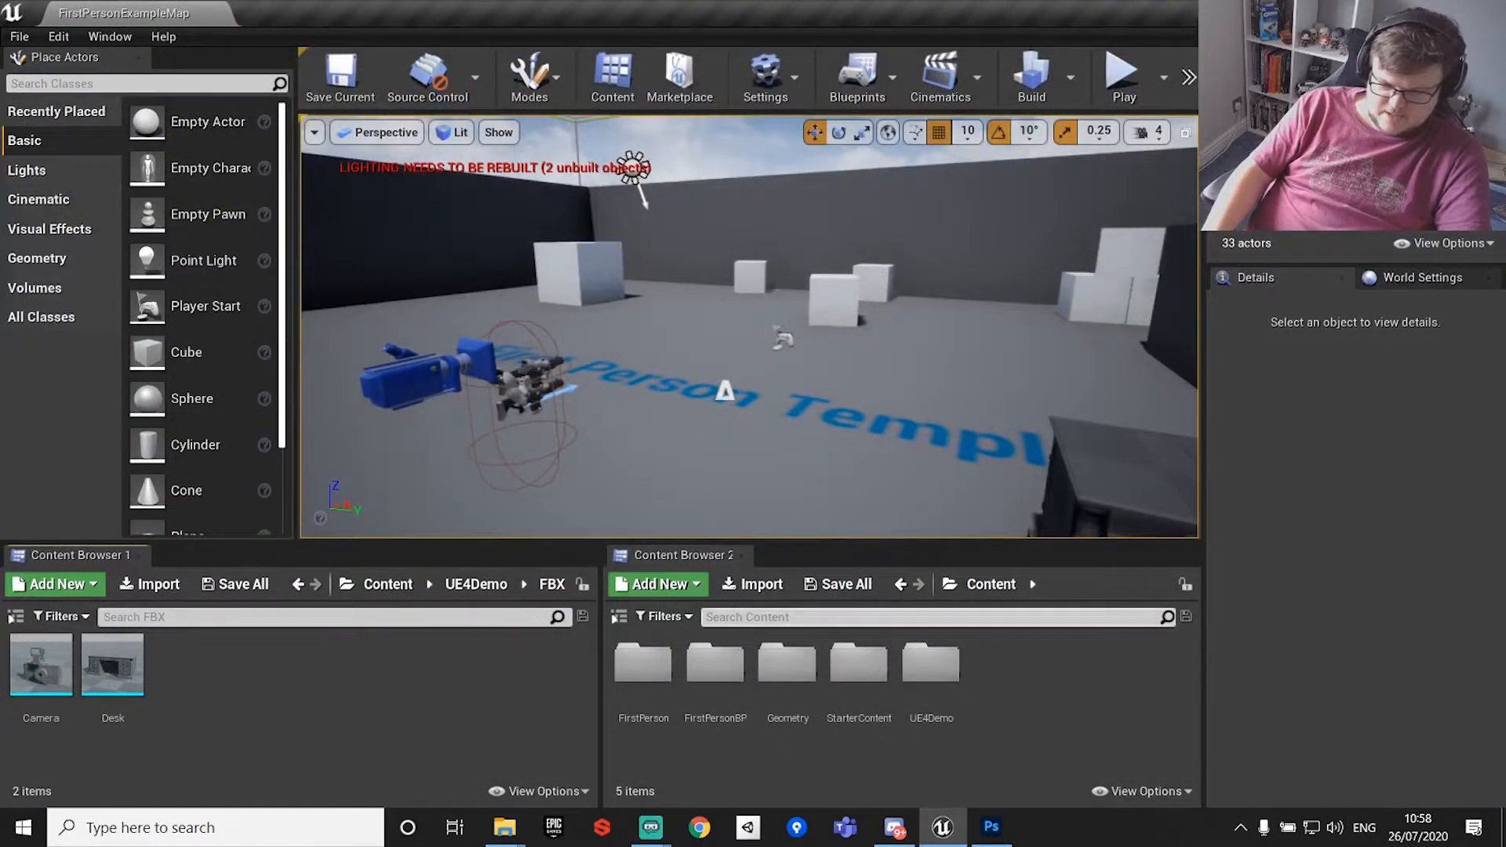
{"action": "left_click", "coordinate": [476, 584]}
{"action": "double_click", "coordinate": [118, 665]}
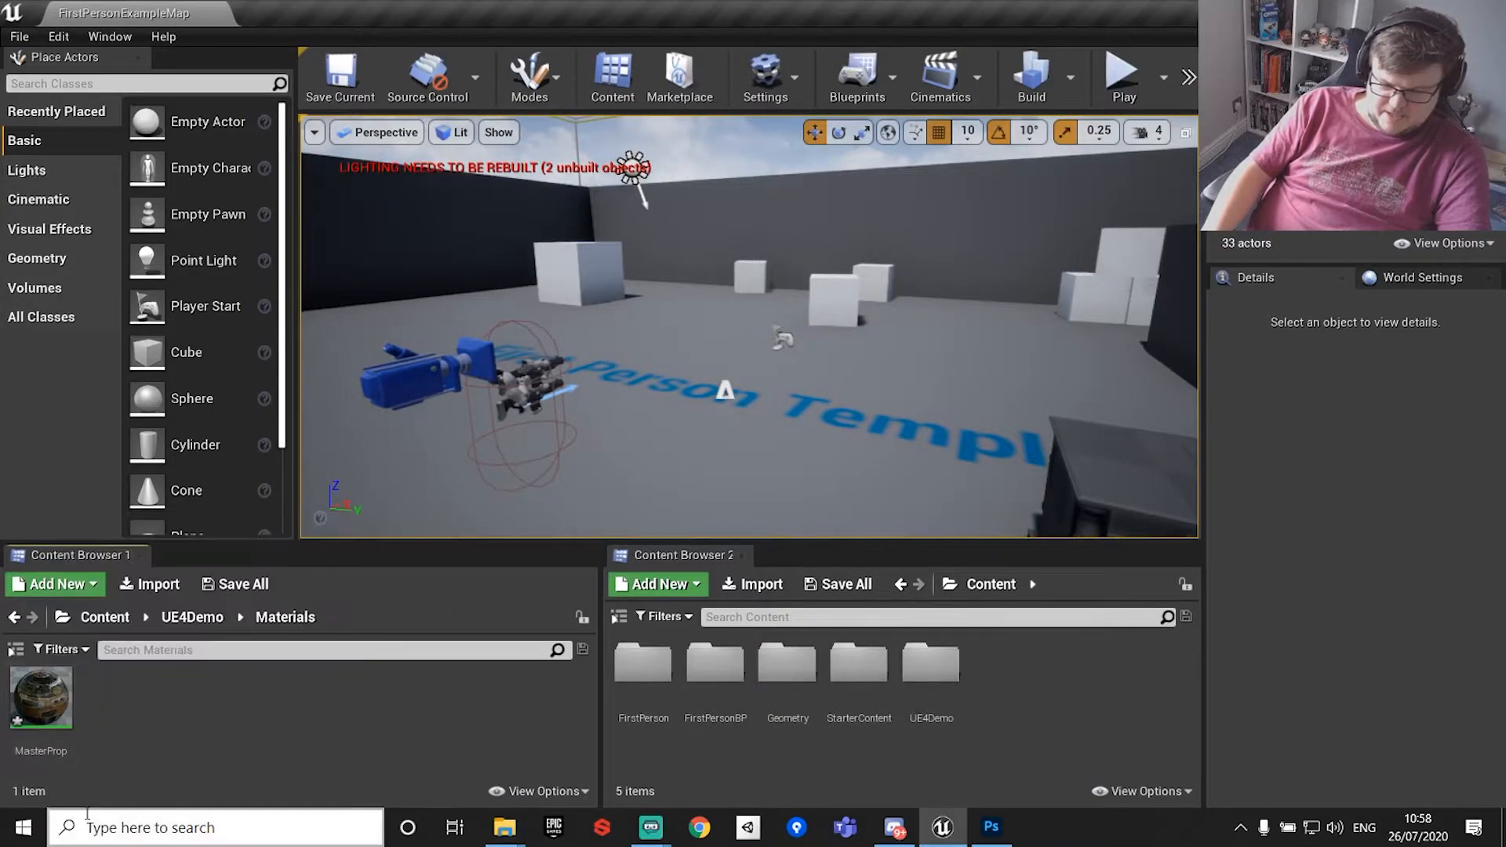
Create a material instance from MasterProp and name it Camera.
{"action": "right_click", "coordinate": [51, 708]}
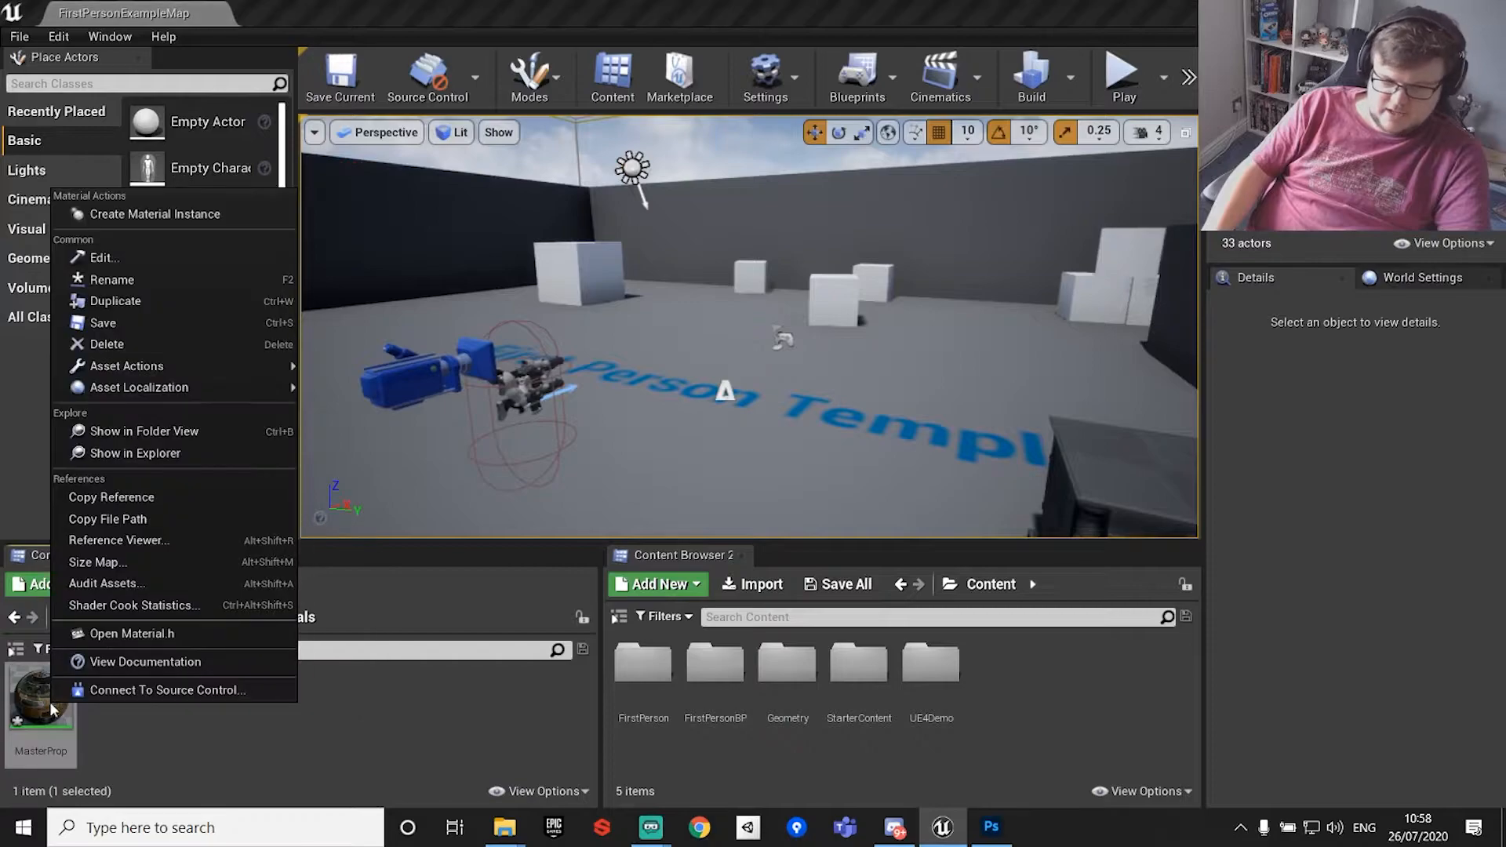
{"action": "left_click", "coordinate": [149, 214]}
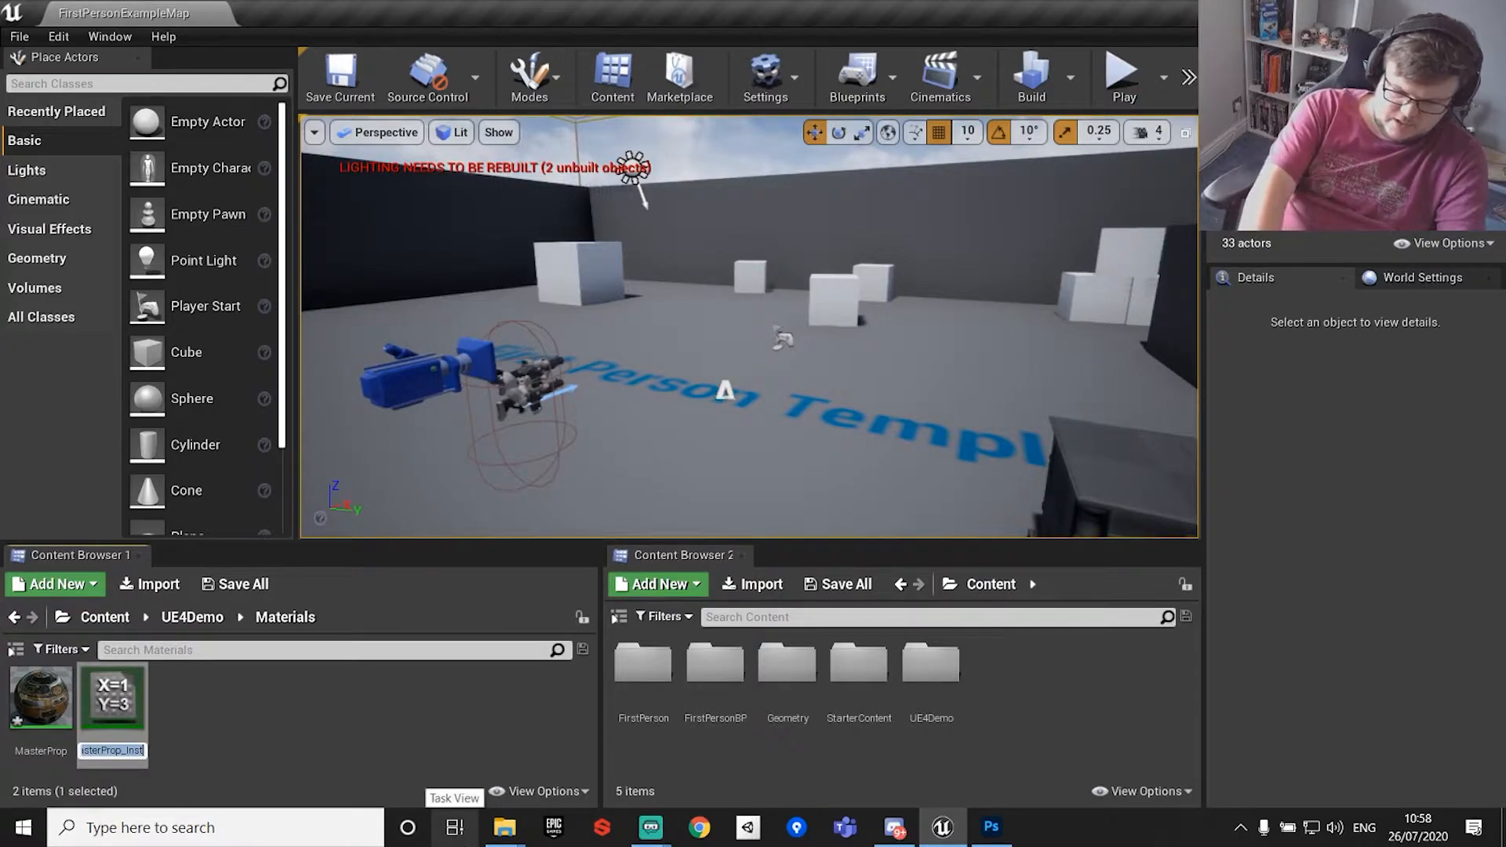
{"action": "key", "text": "Return"}
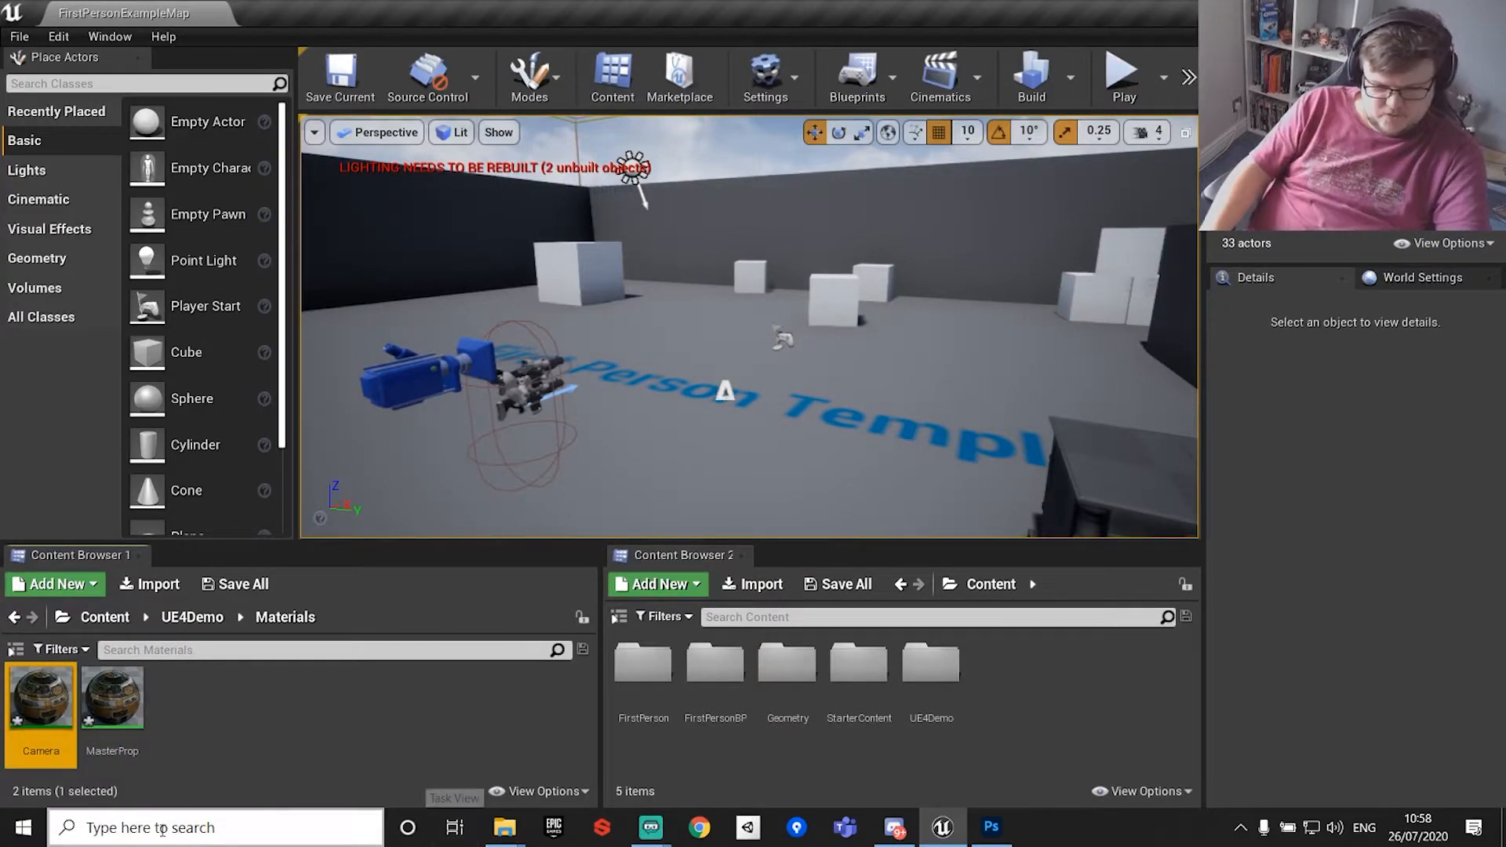
Open the Camera material instance and enable its Albedo, Normal Map and PSM texture parameters.
{"action": "double_click", "coordinate": [41, 697]}
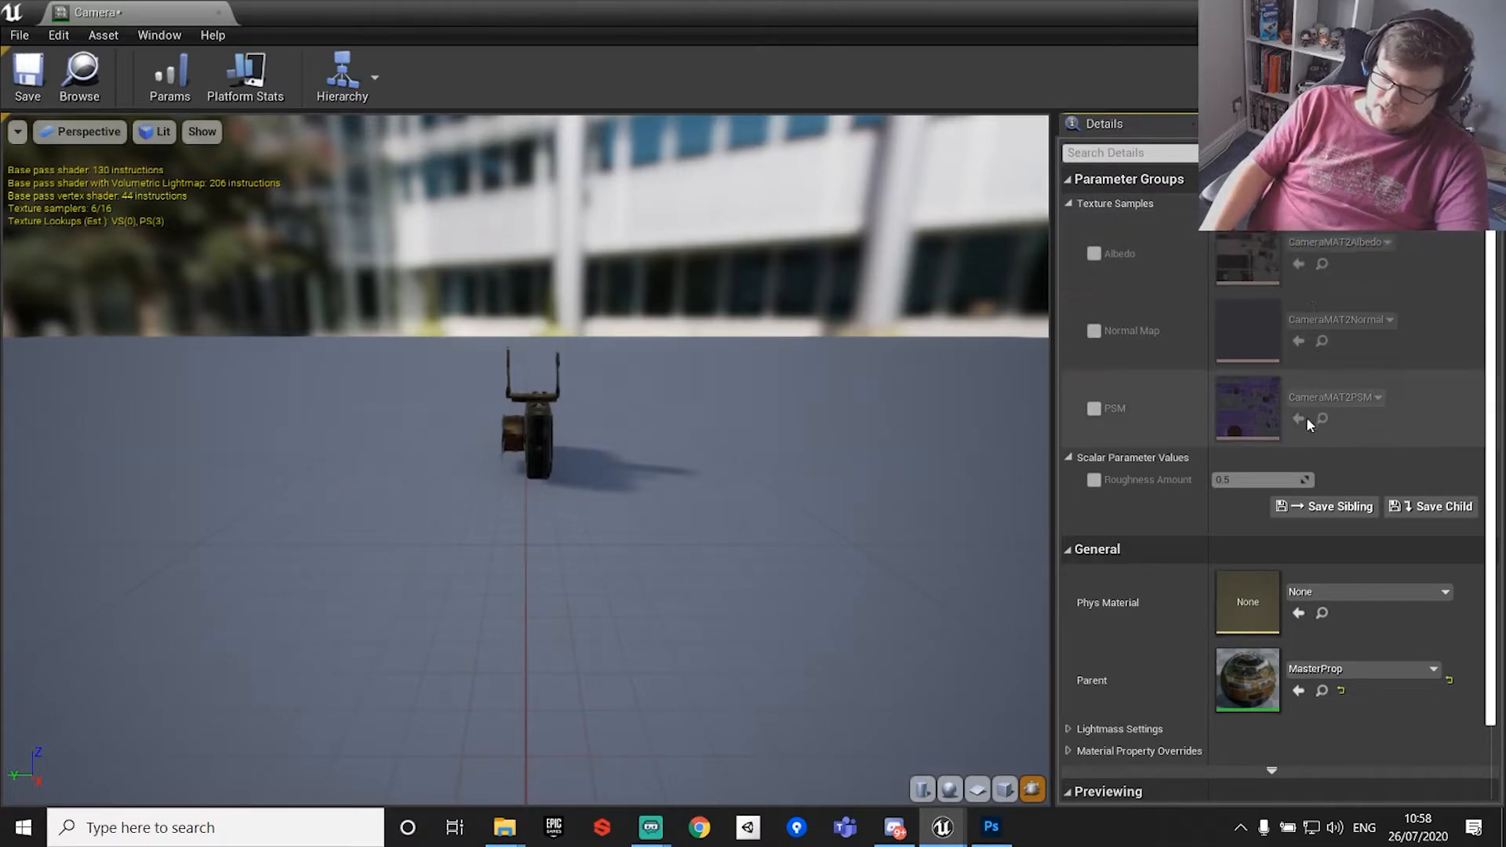
{"action": "left_click", "coordinate": [1095, 253]}
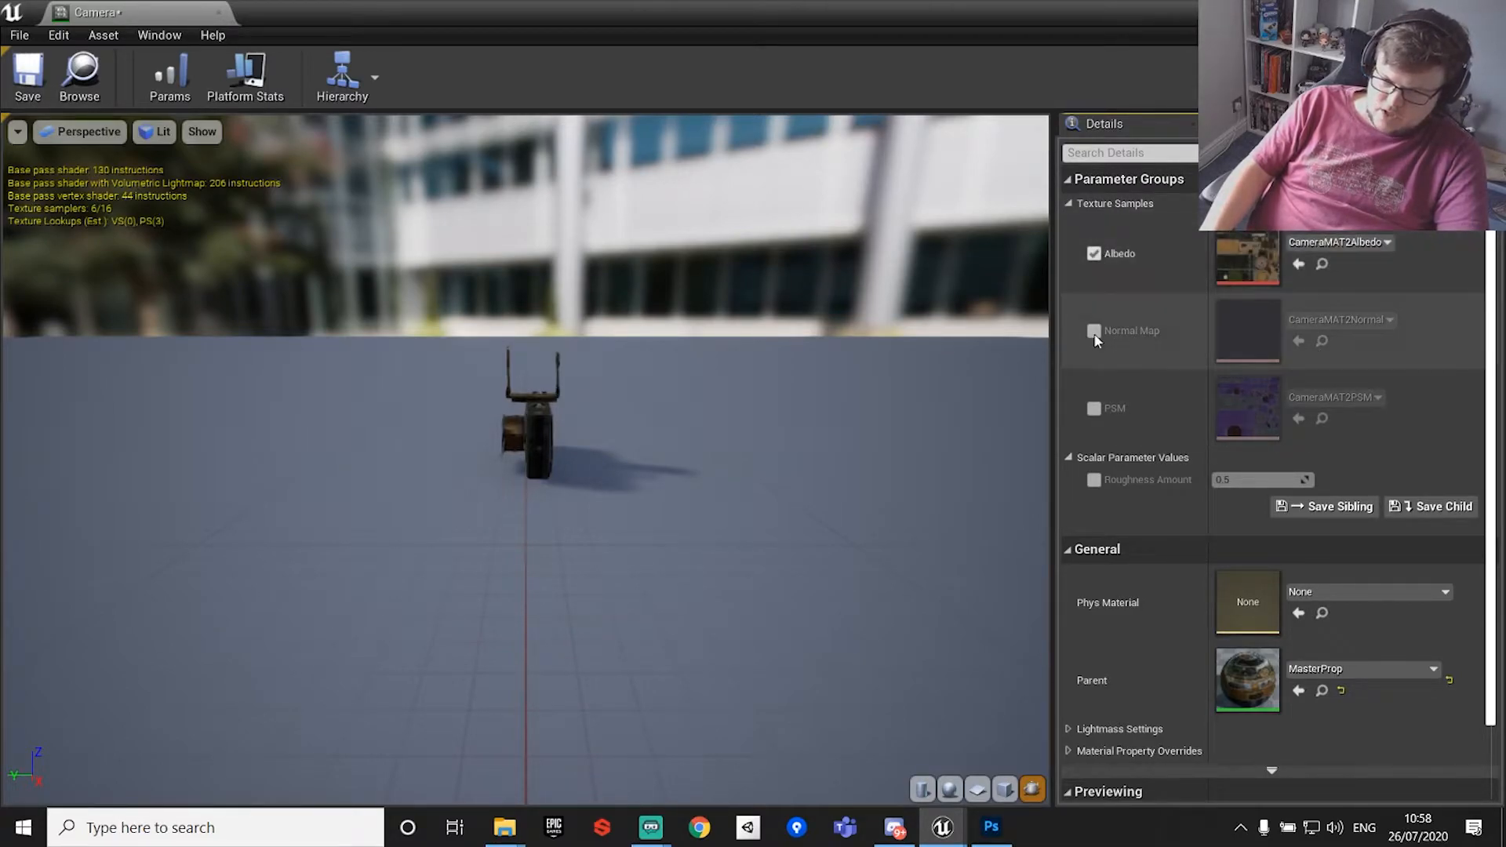
{"action": "left_click", "coordinate": [1095, 330]}
{"action": "left_click", "coordinate": [1095, 408]}
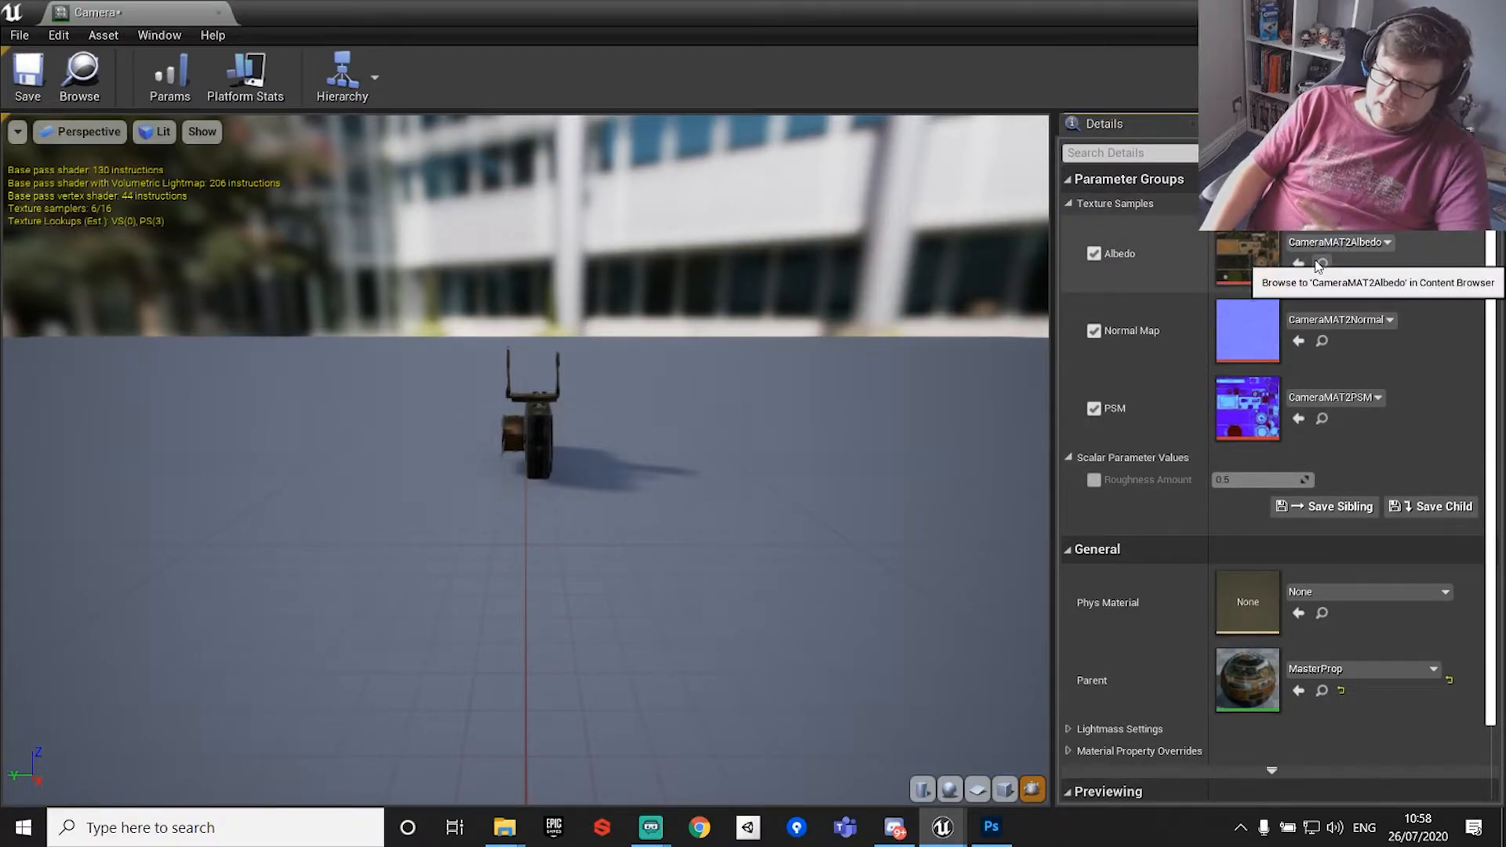
Enable the Roughness Amount parameter of the Camera instance and set it to 0.65.
{"action": "left_click", "coordinate": [1093, 481]}
{"action": "mouse_move", "coordinate": [532, 468]}
{"action": "left_mouse_down"}
{"action": "mouse_move", "coordinate": [487, 460]}
{"action": "mouse_move", "coordinate": [538, 442]}
{"action": "left_mouse_up"}
{"action": "scroll", "coordinate": [537, 442], "scroll_direction": "up", "scroll_amount": 5}
{"action": "left_click", "coordinate": [1248, 481]}
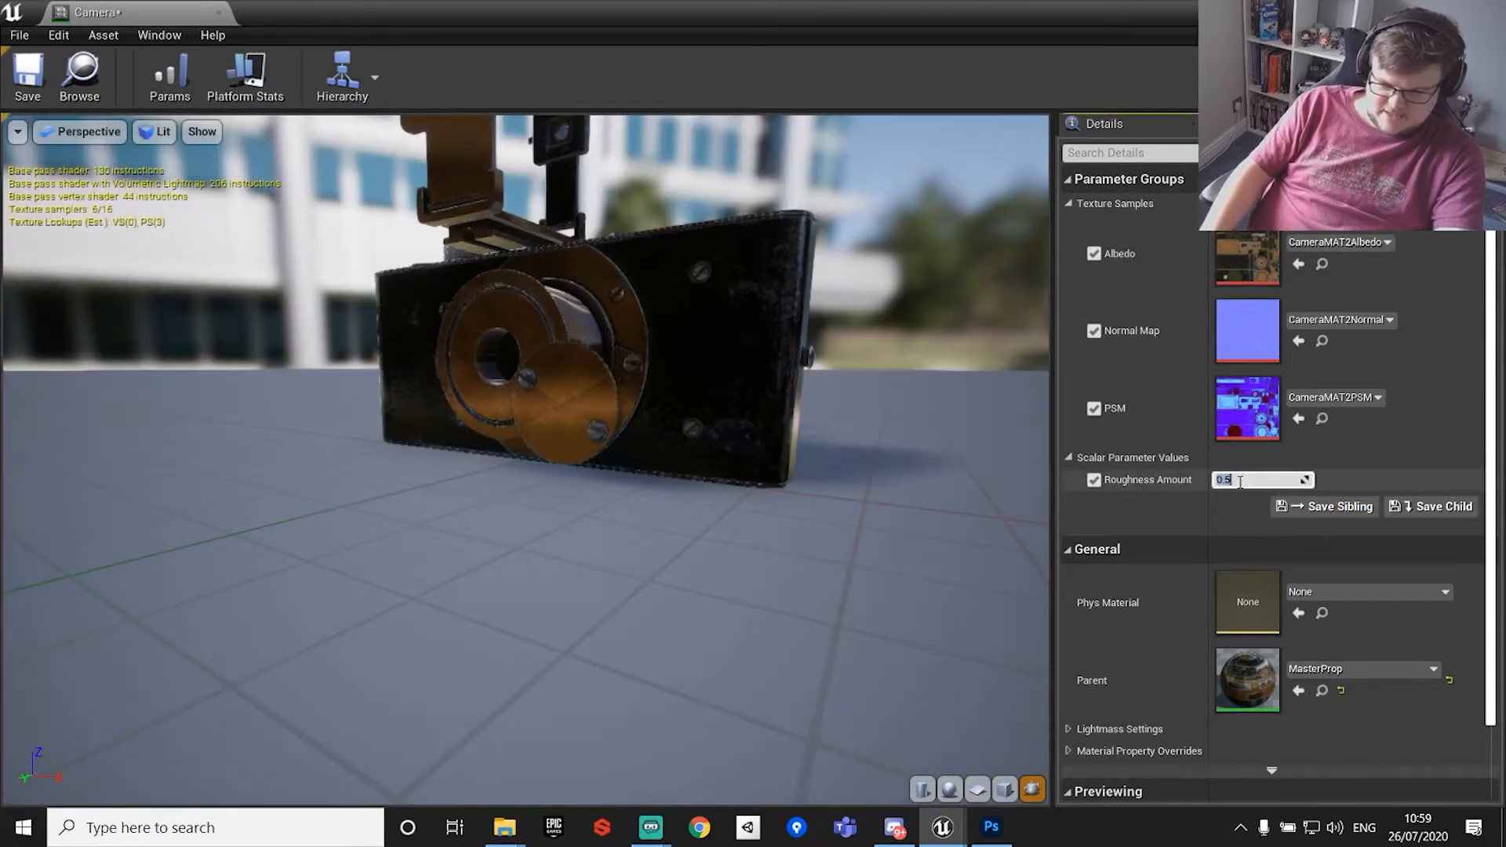
{"action": "type", "text": "0.65"}
{"action": "key", "text": "Return"}
Set the Roughness Amount of the Camera material instance to 0.7.
{"action": "left_click_drag", "start_coordinate": [550, 440], "coordinate": [478, 337]}
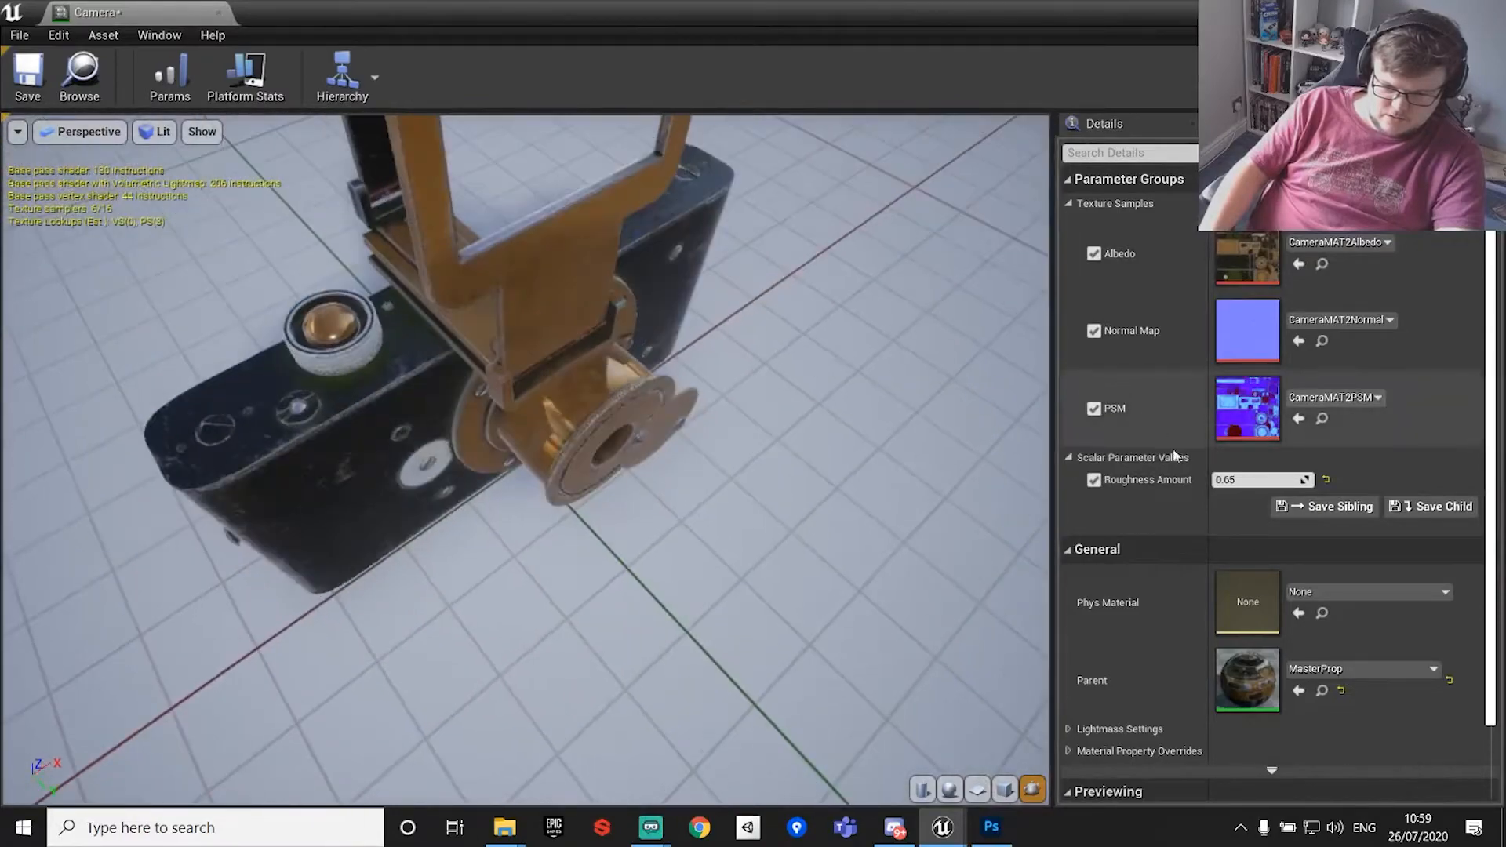
{"action": "type", "text": "0"}
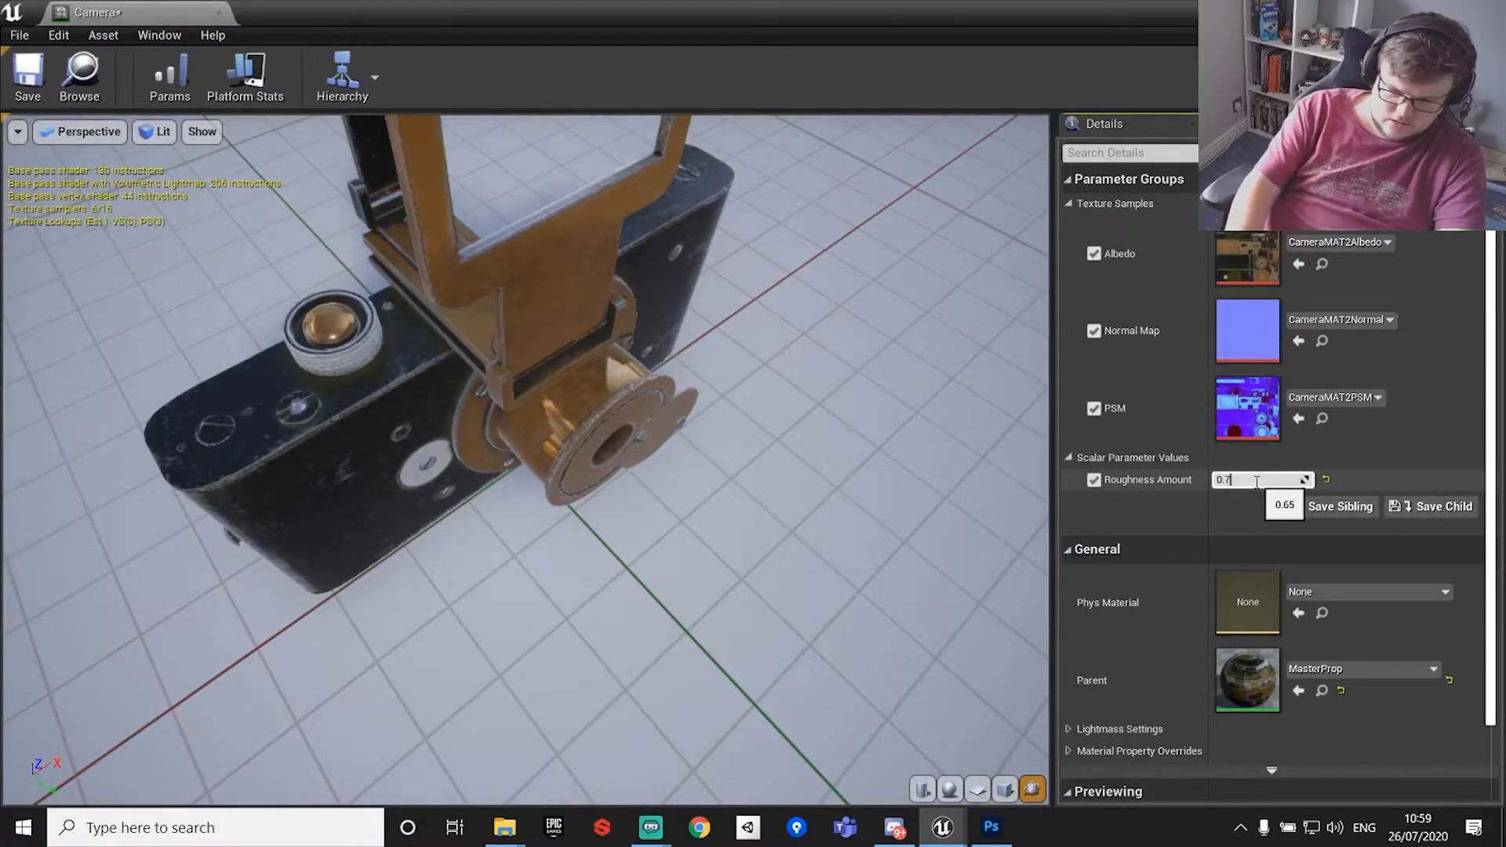
{"action": "type", "text": ".7"}
{"action": "key", "text": "Return"}
{"action": "mouse_move", "coordinate": [510, 432]}
{"action": "left_mouse_down"}
{"action": "mouse_move", "coordinate": [486, 330]}
{"action": "mouse_move", "coordinate": [337, 345]}
{"action": "mouse_move", "coordinate": [377, 314]}
{"action": "mouse_move", "coordinate": [520, 417]}
{"action": "left_mouse_up"}
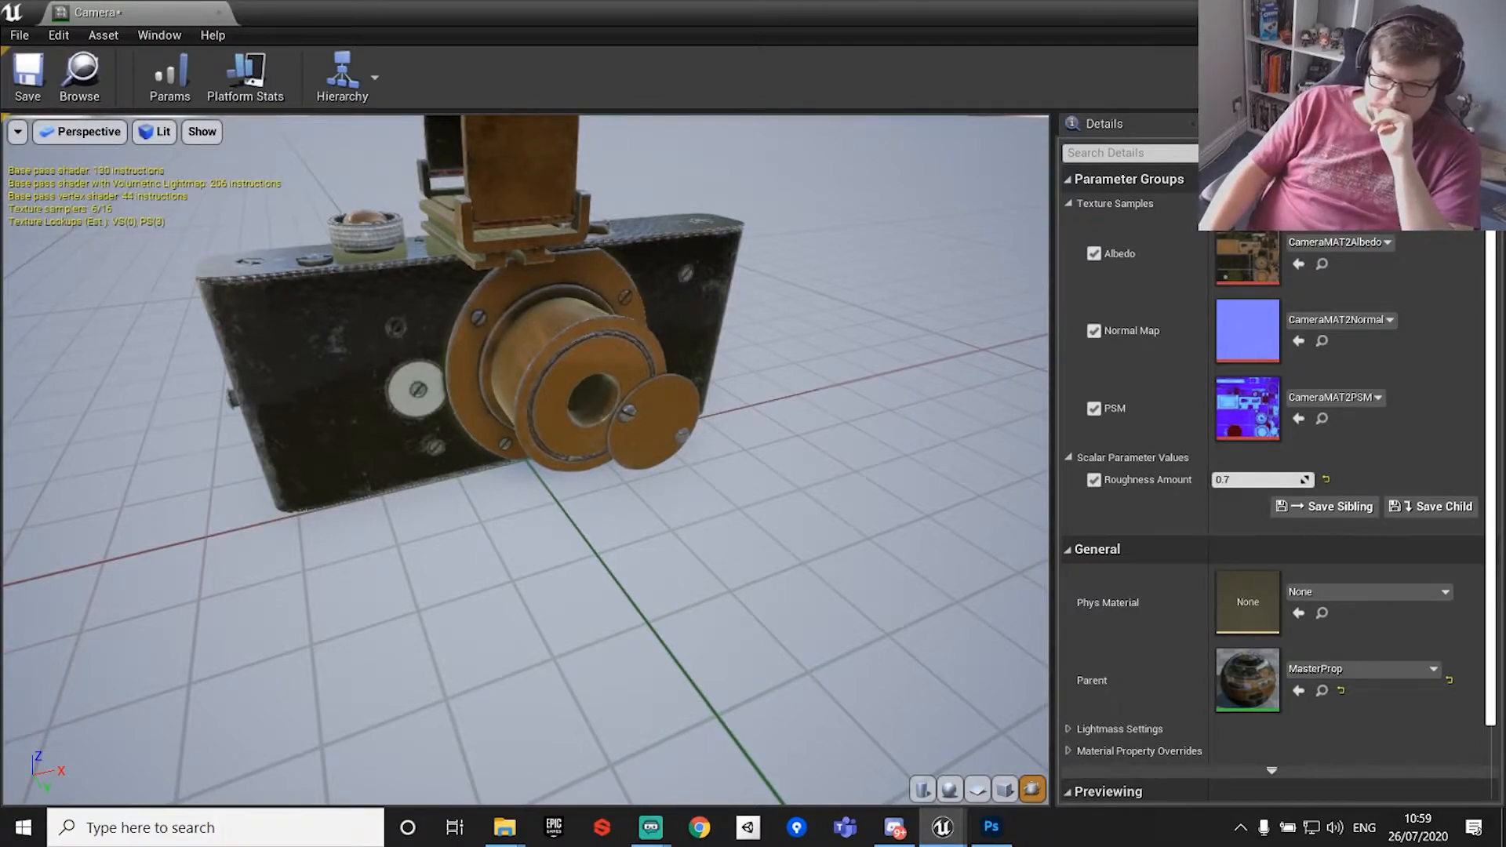
Close the Camera instance, reopen MasterProp and delete the Multiply node feeding the roughness Clamp.
{"action": "left_click", "coordinate": [1487, 12]}
{"action": "left_click", "coordinate": [112, 685]}
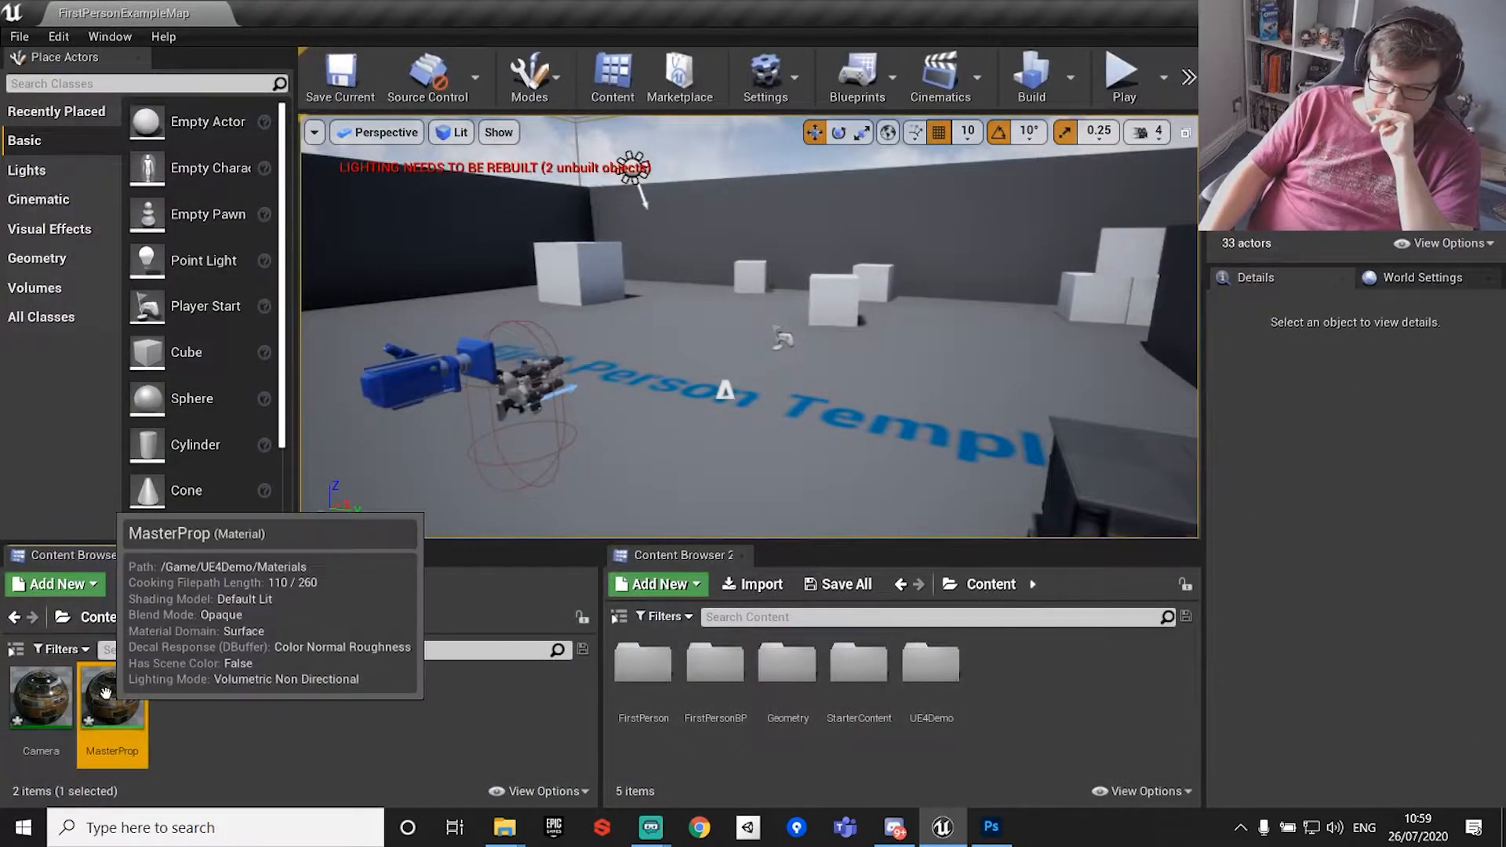
{"action": "double_click", "coordinate": [115, 717]}
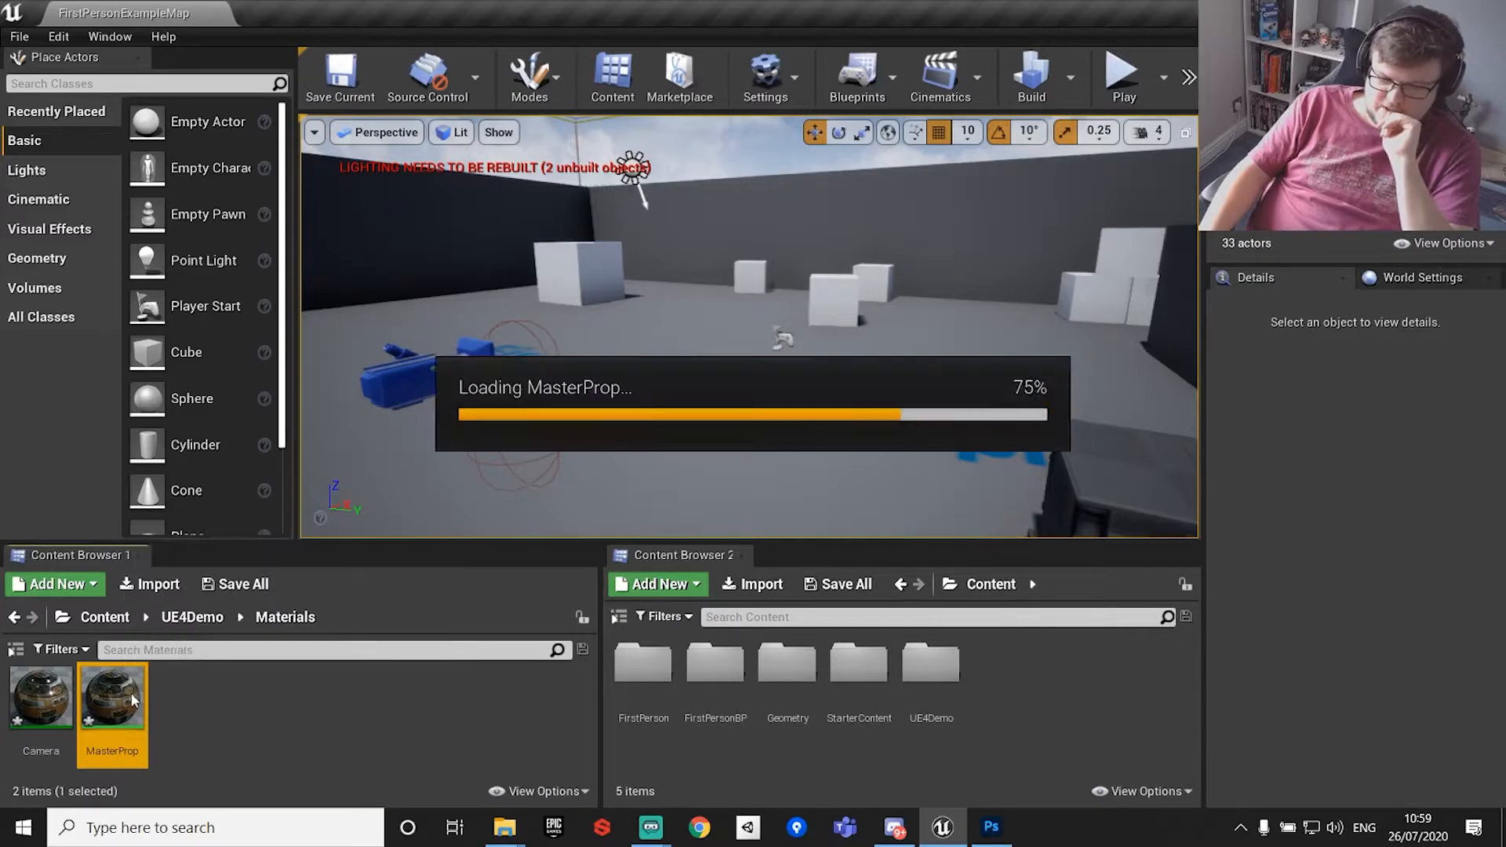
{"action": "right_click_drag", "start_coordinate": [627, 367], "coordinate": [1460, 382]}
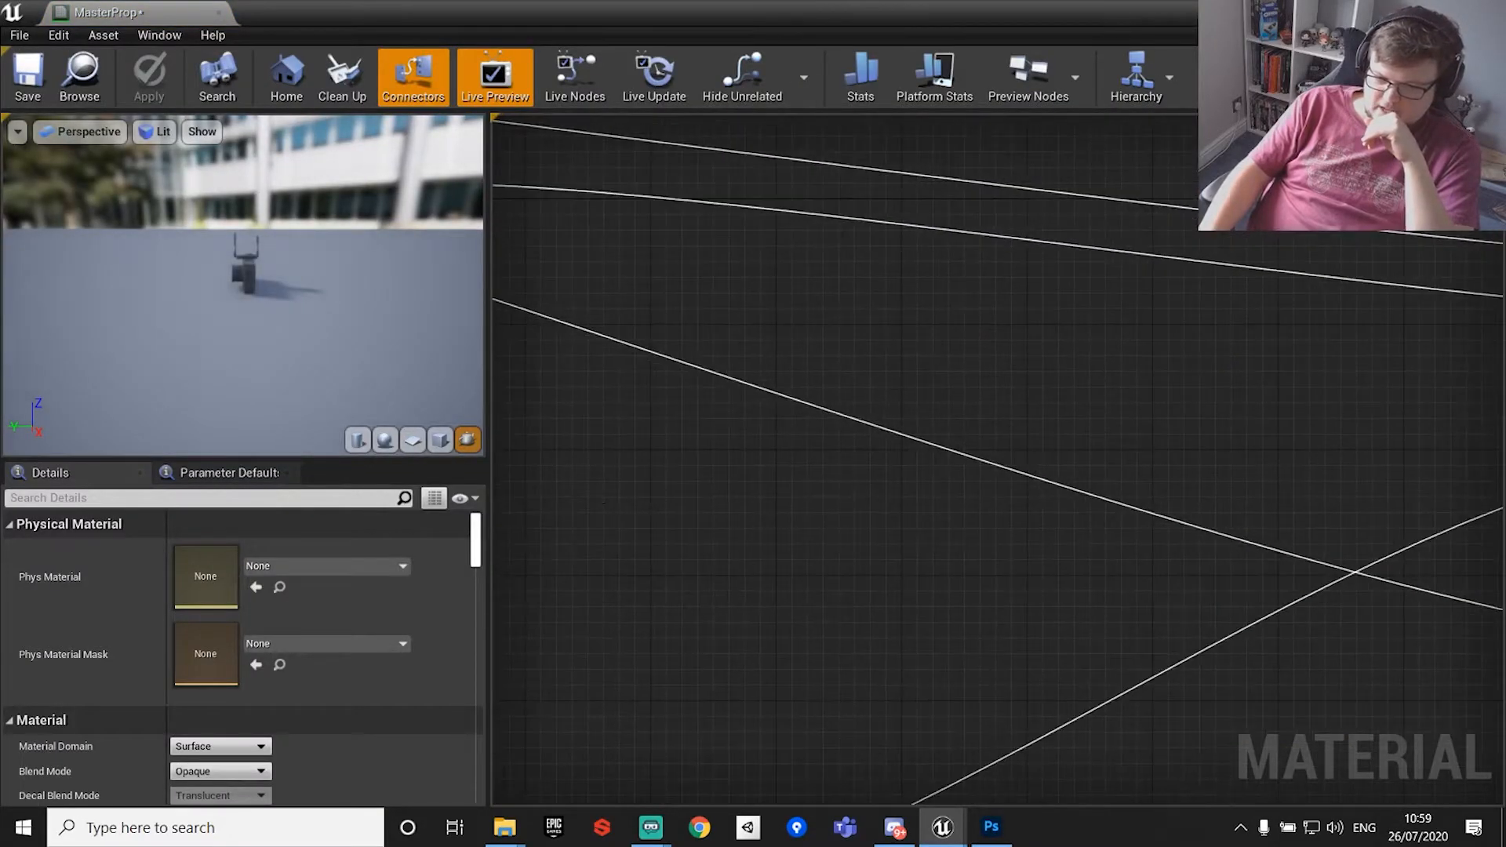
{"action": "right_click_drag", "start_coordinate": [675, 365], "coordinate": [1428, 393]}
{"action": "right_click_drag", "start_coordinate": [724, 247], "coordinate": [1009, 411]}
{"action": "left_click", "coordinate": [1076, 347]}
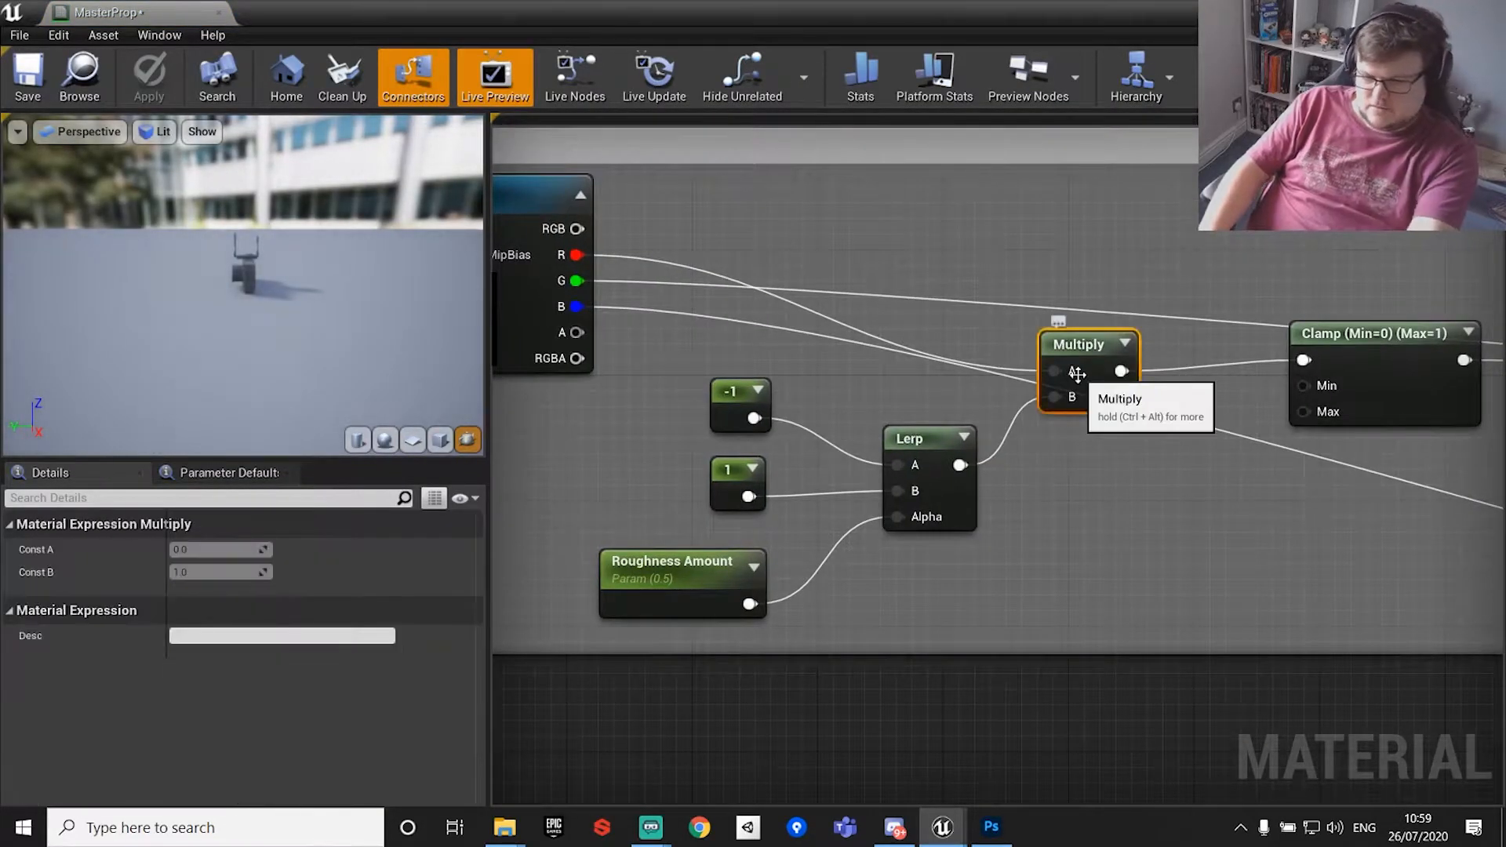
{"action": "key", "text": "Delete"}
Insert an Add node that combines the texture's red channel with the Lerp output and feeds the Clamp input.
{"action": "left_click_drag", "start_coordinate": [577, 254], "coordinate": [949, 288]}
{"action": "type", "text": "add"}
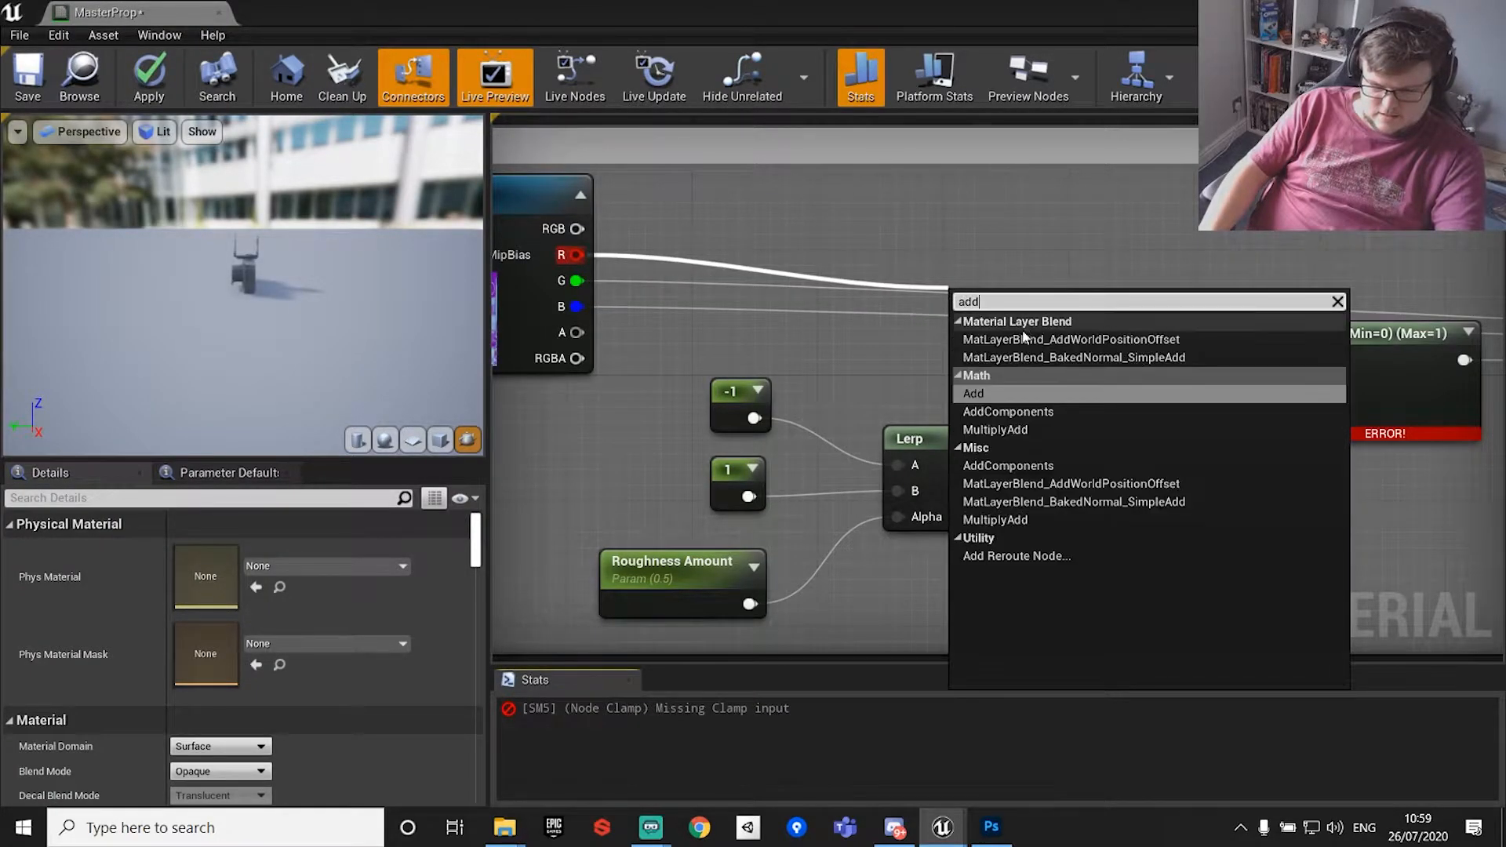
{"action": "left_click", "coordinate": [982, 392]}
{"action": "left_click_drag", "start_coordinate": [964, 352], "coordinate": [962, 466]}
{"action": "left_click_drag", "start_coordinate": [1004, 329], "coordinate": [1304, 361]}
{"action": "left_click_drag", "start_coordinate": [971, 308], "coordinate": [1106, 348]}
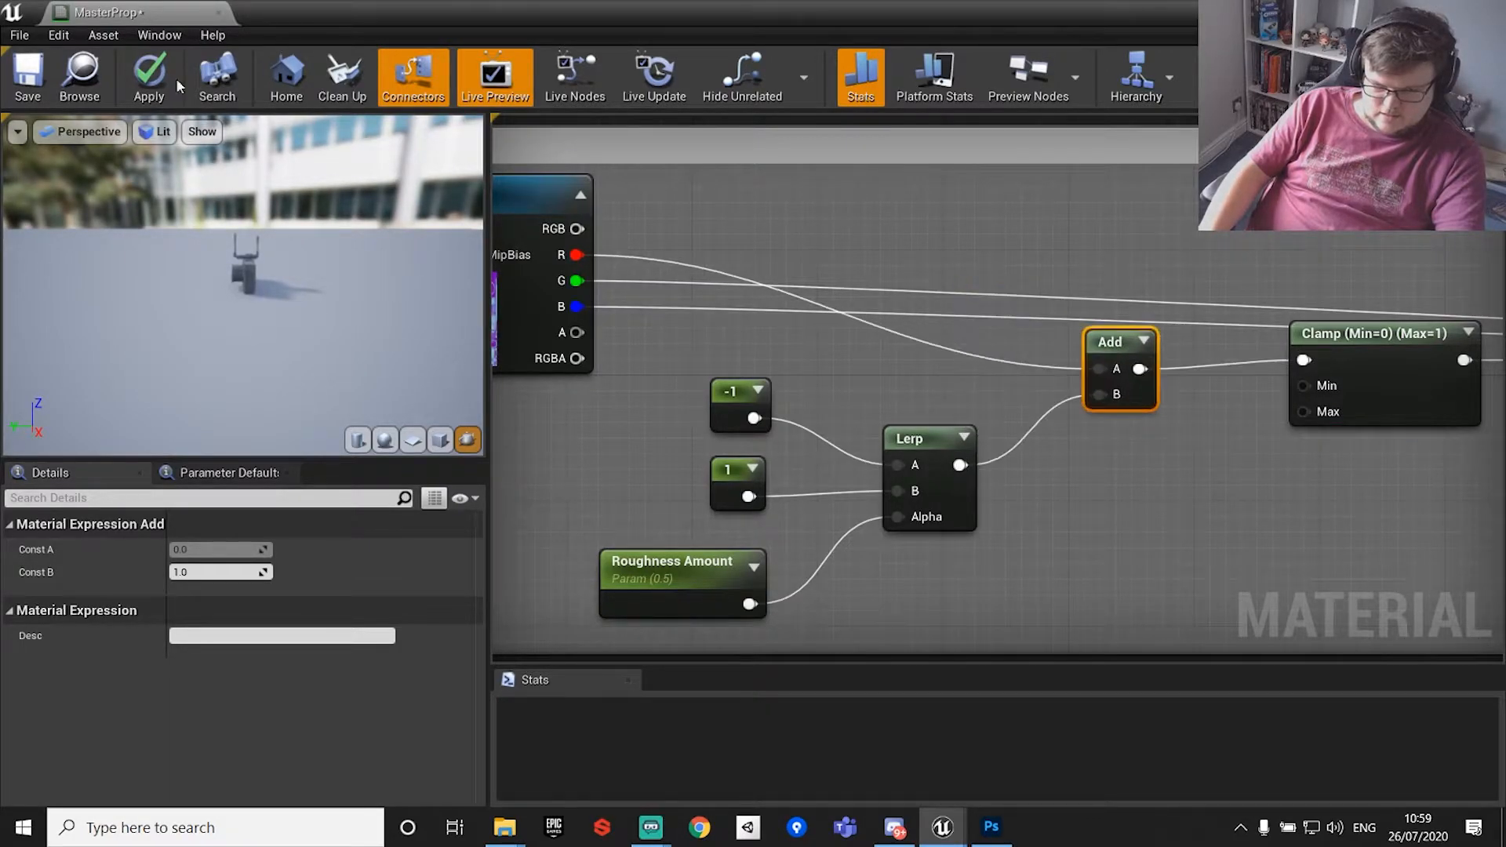
Apply the MasterProp changes, close it and reopen the Camera material instance.
{"action": "left_click", "coordinate": [149, 78]}
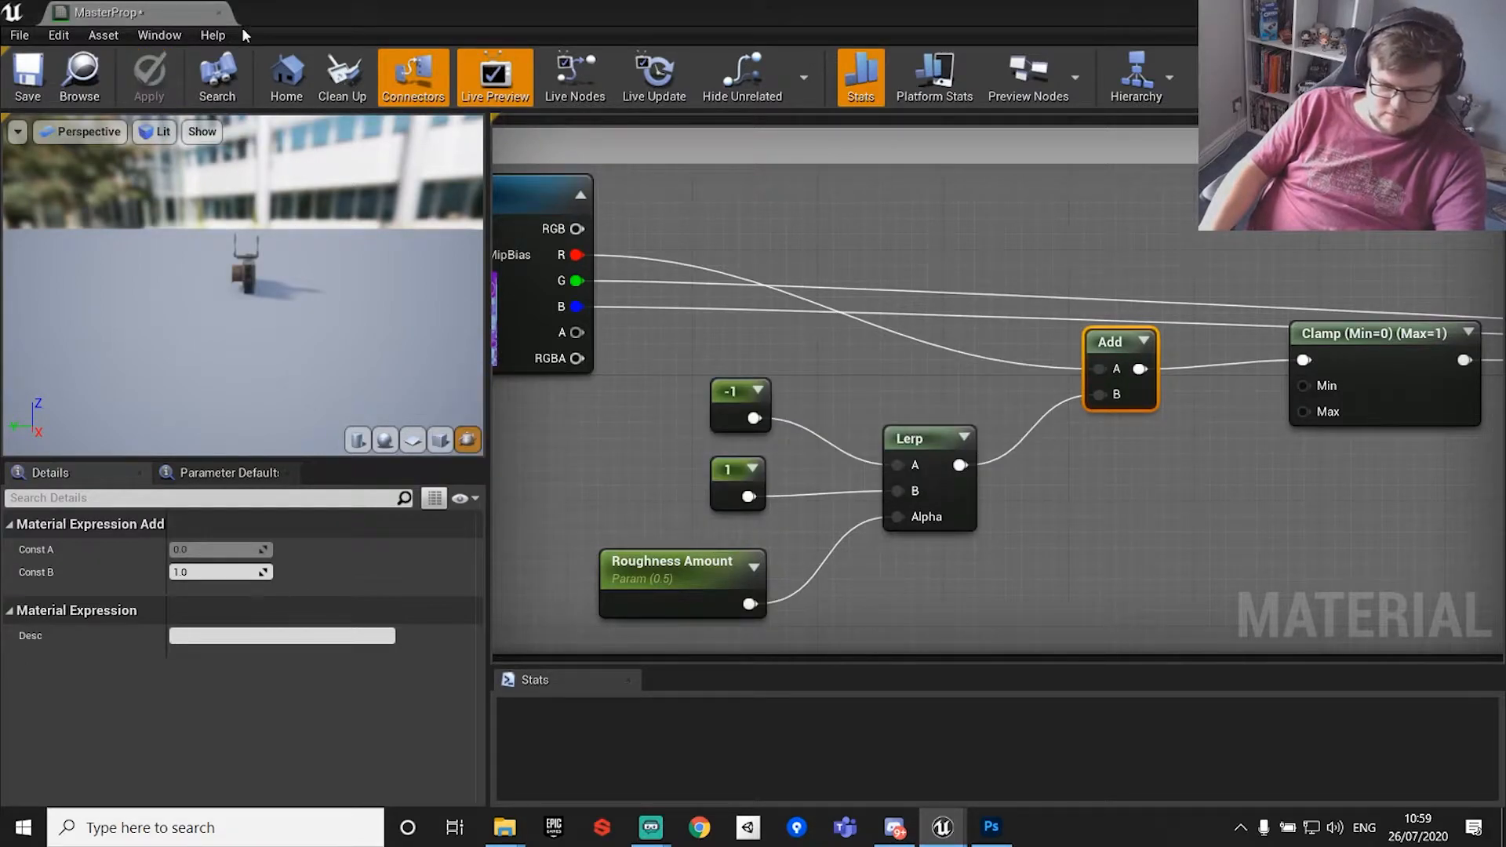
{"action": "left_click", "coordinate": [221, 13]}
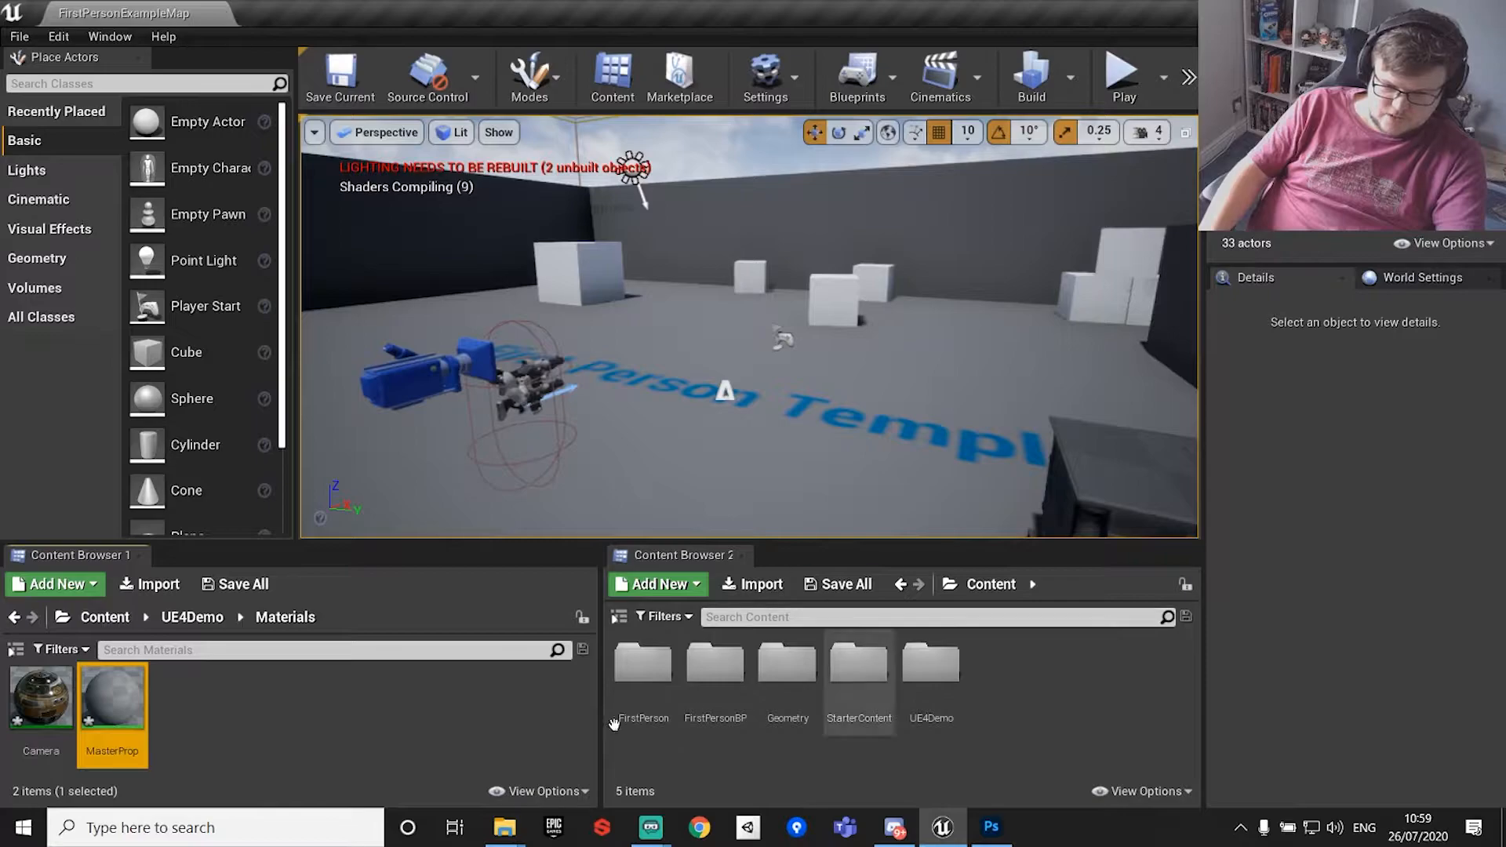
{"action": "left_click", "coordinate": [47, 698]}
{"action": "double_click", "coordinate": [47, 698]}
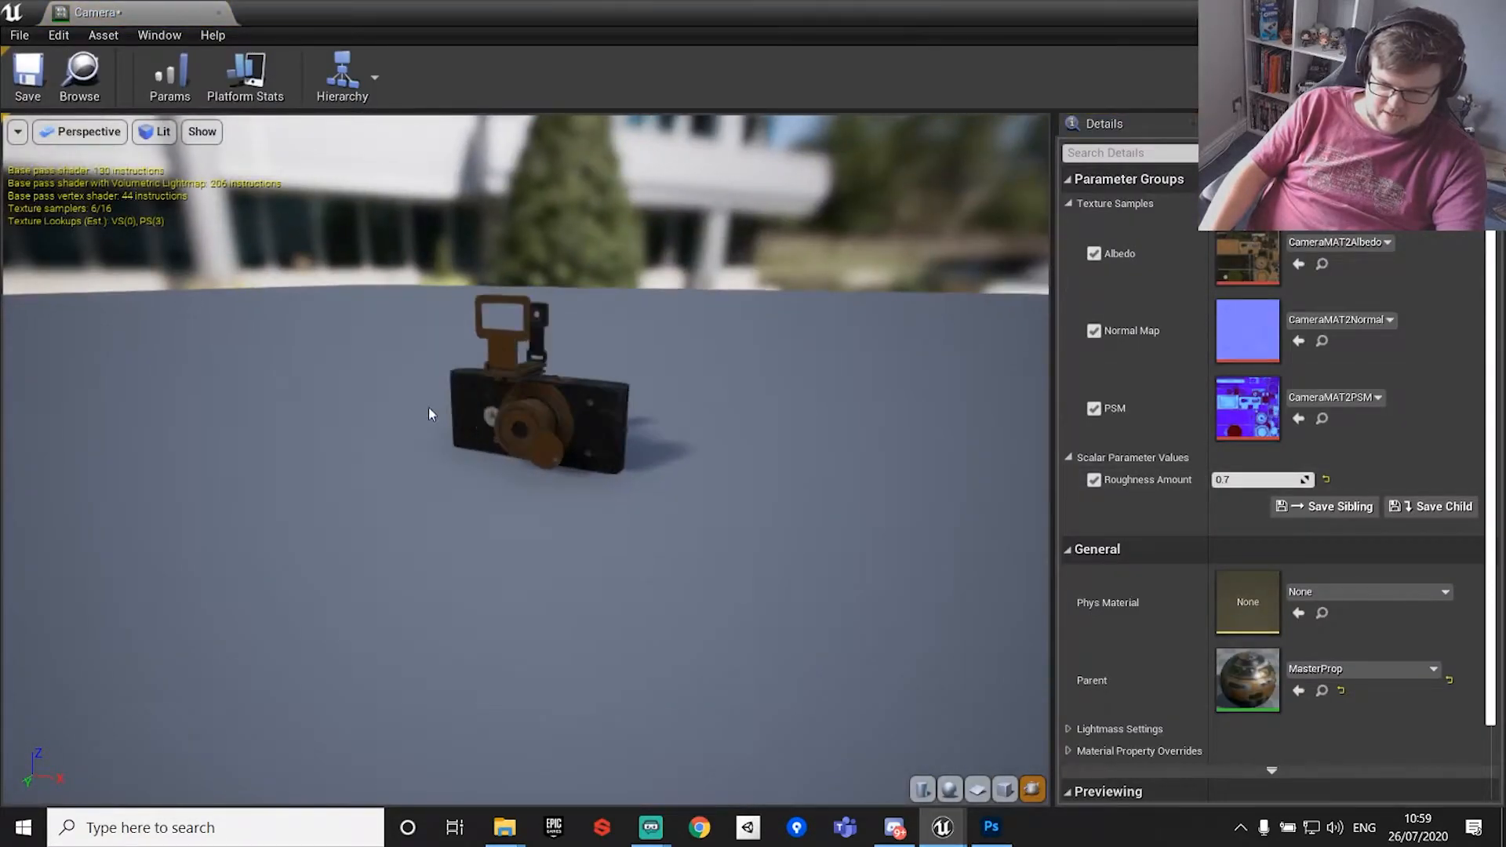
Set the Camera instance's Roughness Amount to 0.5 and inspect the camera preview from several angles.
{"action": "scroll", "coordinate": [571, 382], "scroll_direction": "up", "scroll_amount": 10}
{"action": "scroll", "coordinate": [571, 381], "scroll_direction": "down", "scroll_amount": 10}
{"action": "left_click_drag", "start_coordinate": [571, 382], "coordinate": [675, 486]}
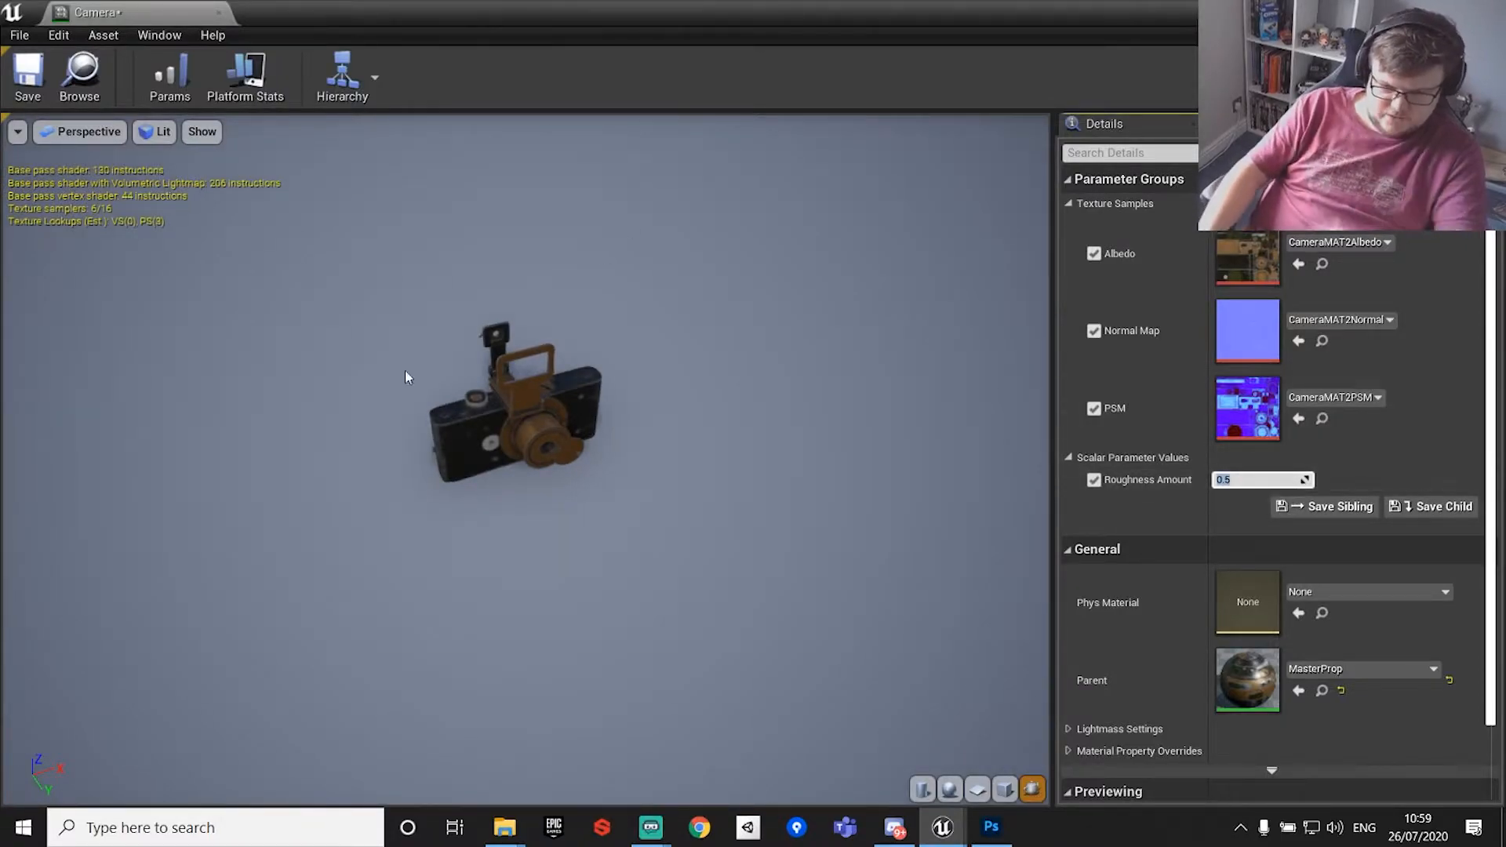
{"action": "scroll", "coordinate": [547, 444], "scroll_direction": "up", "scroll_amount": 5}
{"action": "scroll", "coordinate": [545, 440], "scroll_direction": "down", "scroll_amount": 5}
{"action": "scroll", "coordinate": [545, 440], "scroll_direction": "up", "scroll_amount": 5}
{"action": "mouse_move", "coordinate": [567, 446]}
{"action": "left_mouse_down"}
{"action": "mouse_move", "coordinate": [561, 383]}
{"action": "mouse_move", "coordinate": [565, 443]}
{"action": "left_mouse_up"}
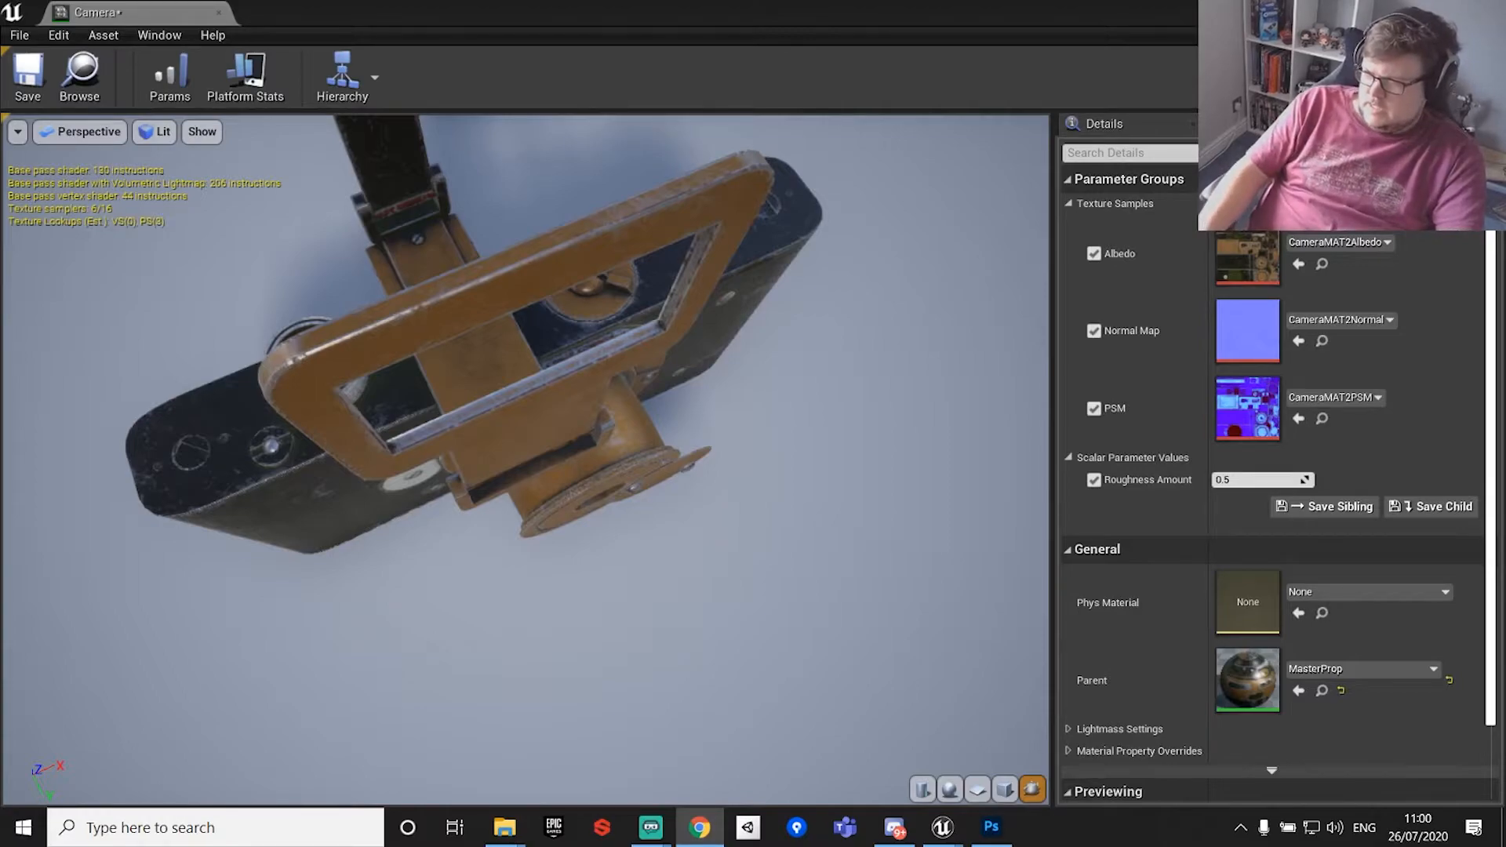
Switch to the Unreal Engine documentation in Chrome, search for roughness and examine the node graph on the 1.4 - Roughness page.
{"action": "left_click_drag", "start_coordinate": [1505, 503], "coordinate": [959, 0]}
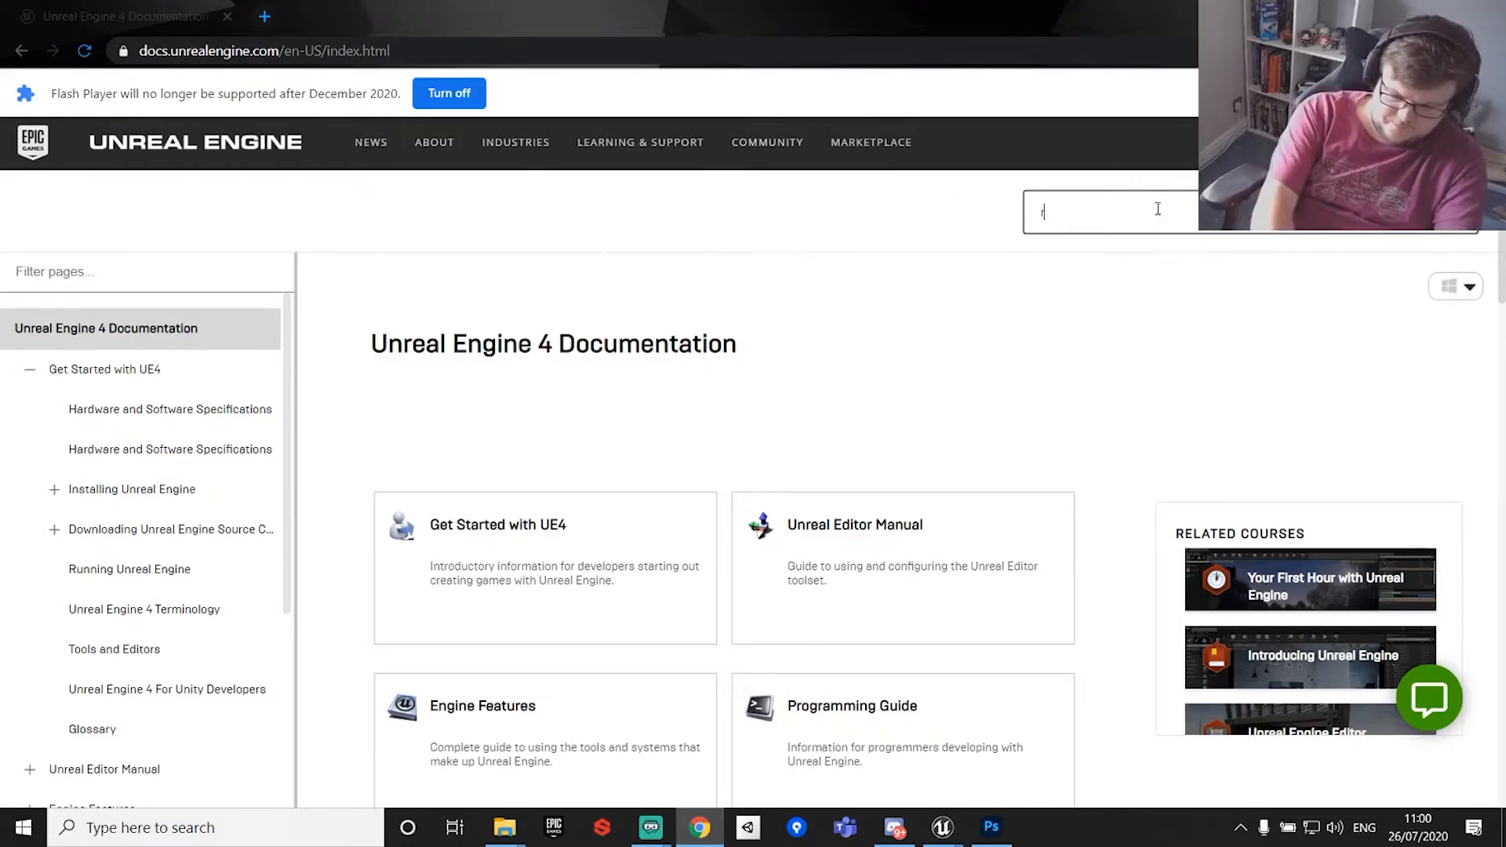
{"action": "type", "text": "ss"}
{"action": "key", "text": "Return"}
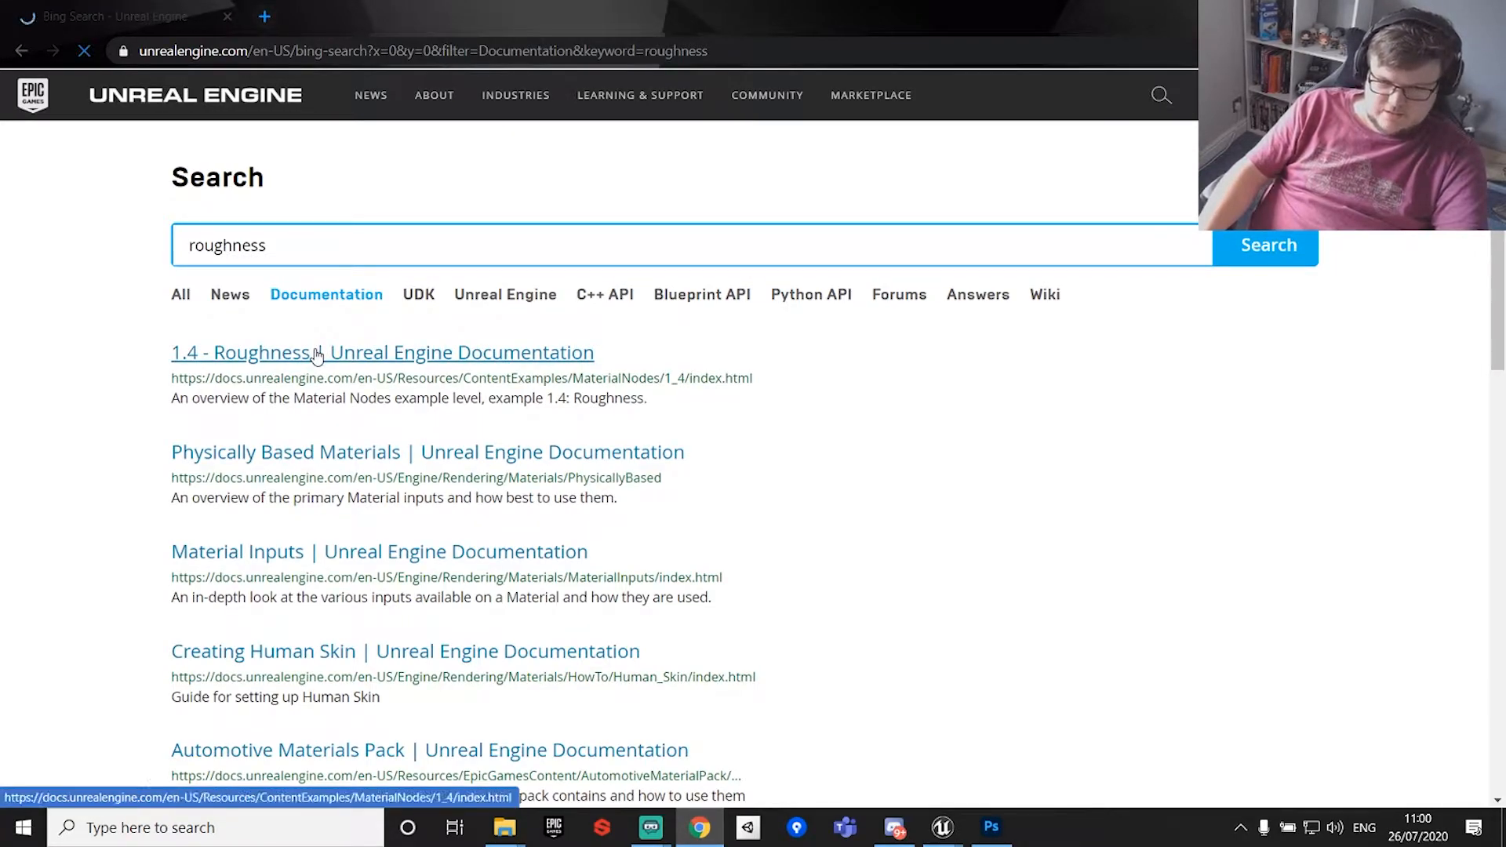
{"action": "left_click", "coordinate": [317, 355]}
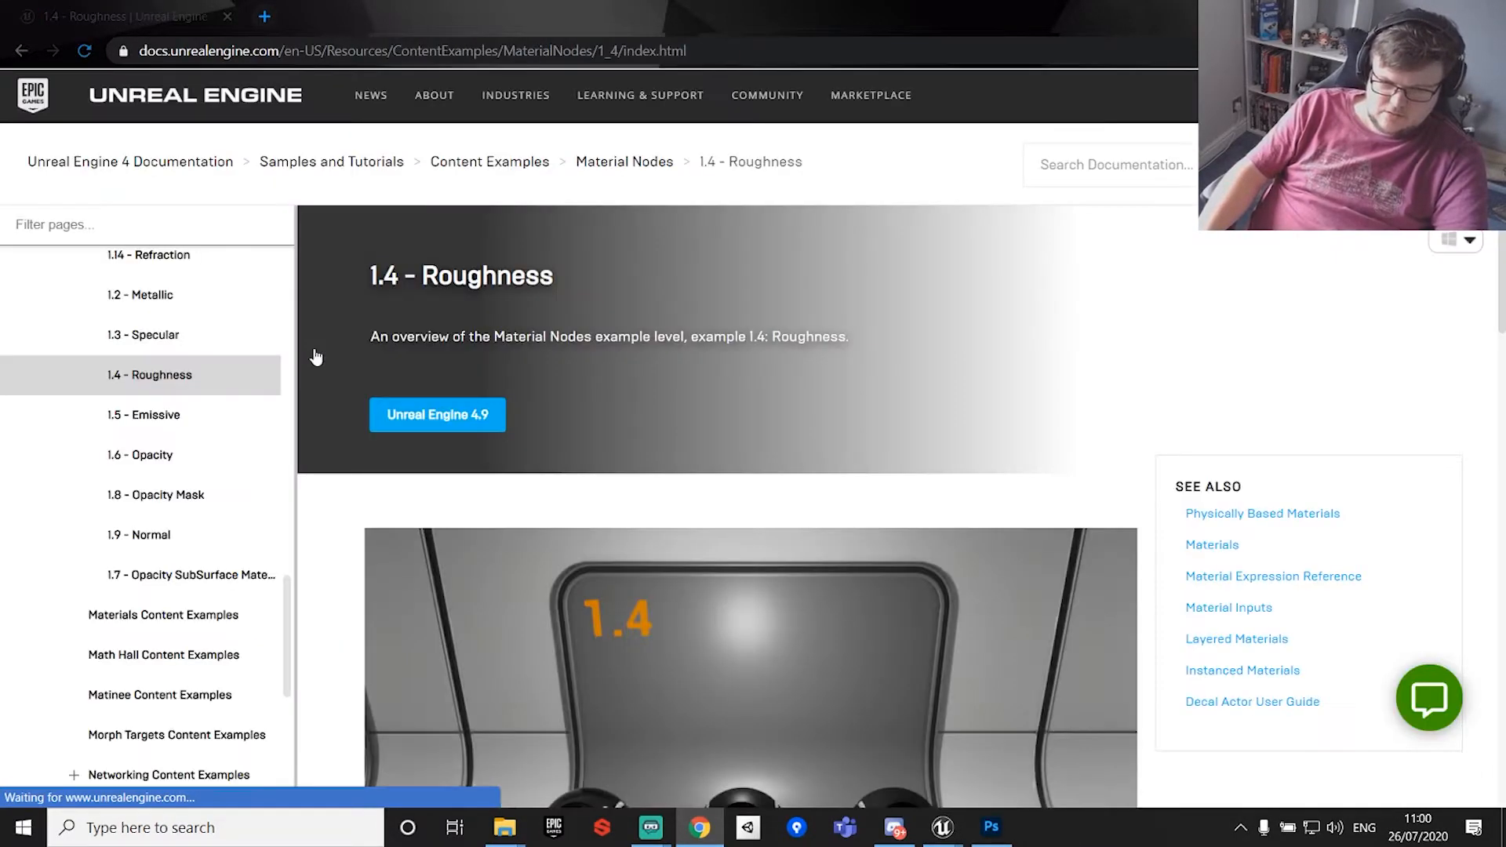
{"action": "scroll", "coordinate": [316, 357], "scroll_direction": "down", "scroll_amount": 10}
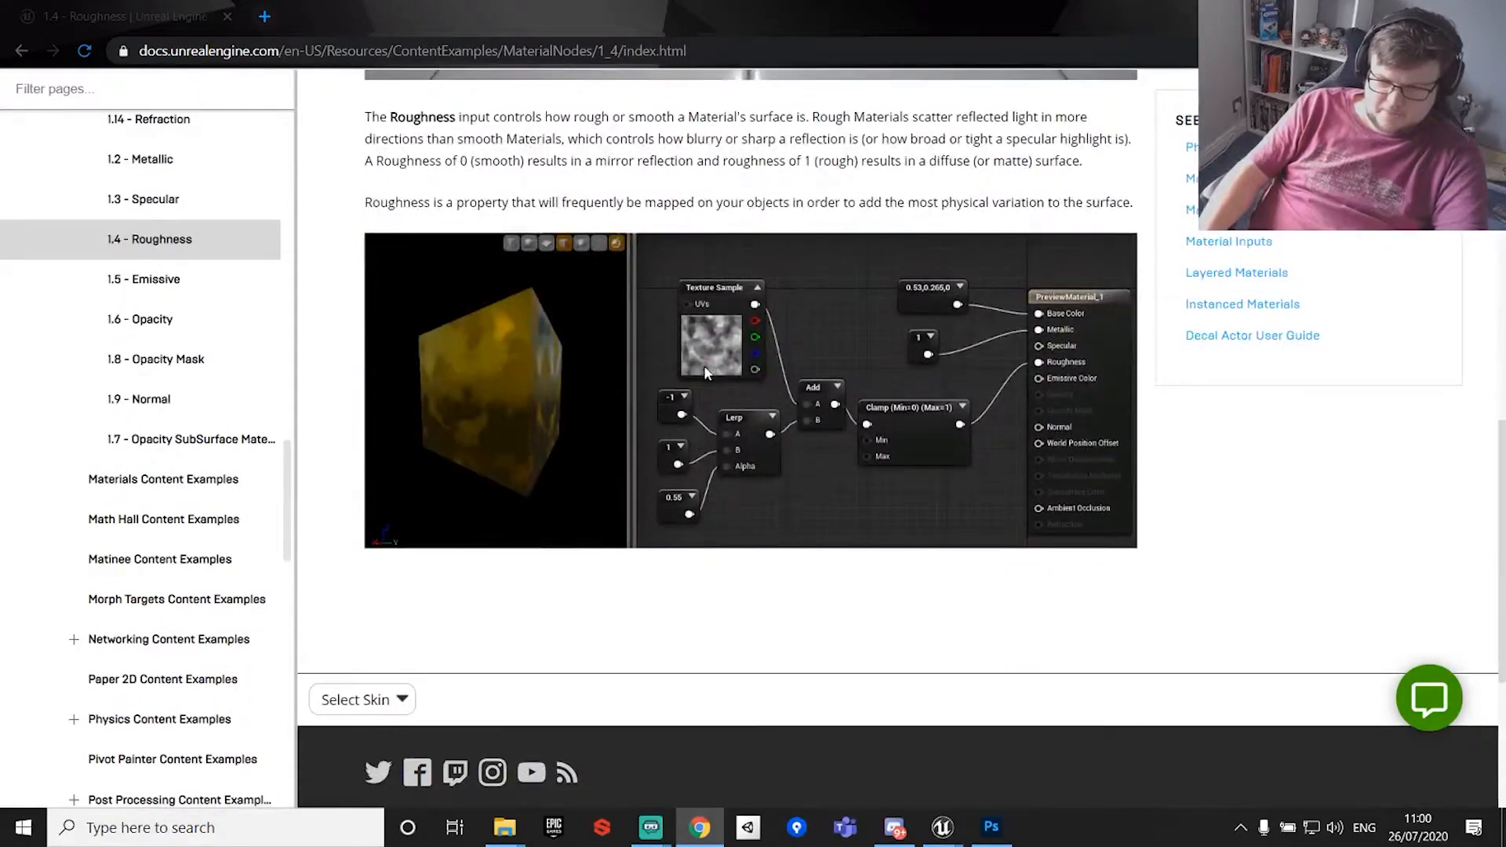
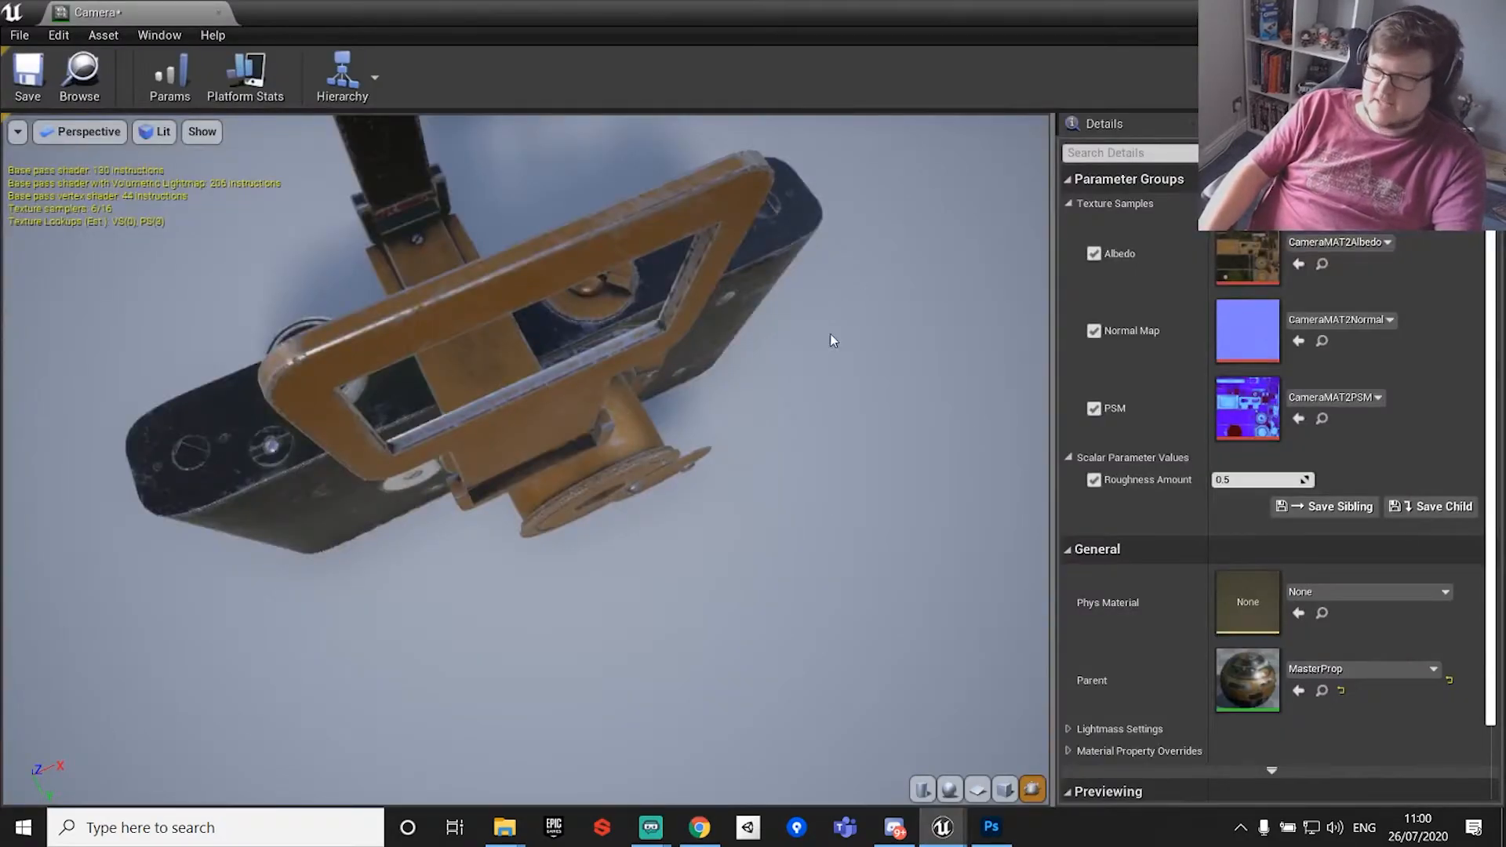
{"action": "left_click_drag", "start_coordinate": [553, 478], "coordinate": [557, 396]}
{"action": "scroll", "coordinate": [576, 492], "scroll_direction": "down", "scroll_amount": 5}
{"action": "scroll", "coordinate": [577, 493], "scroll_direction": "up", "scroll_amount": 2}
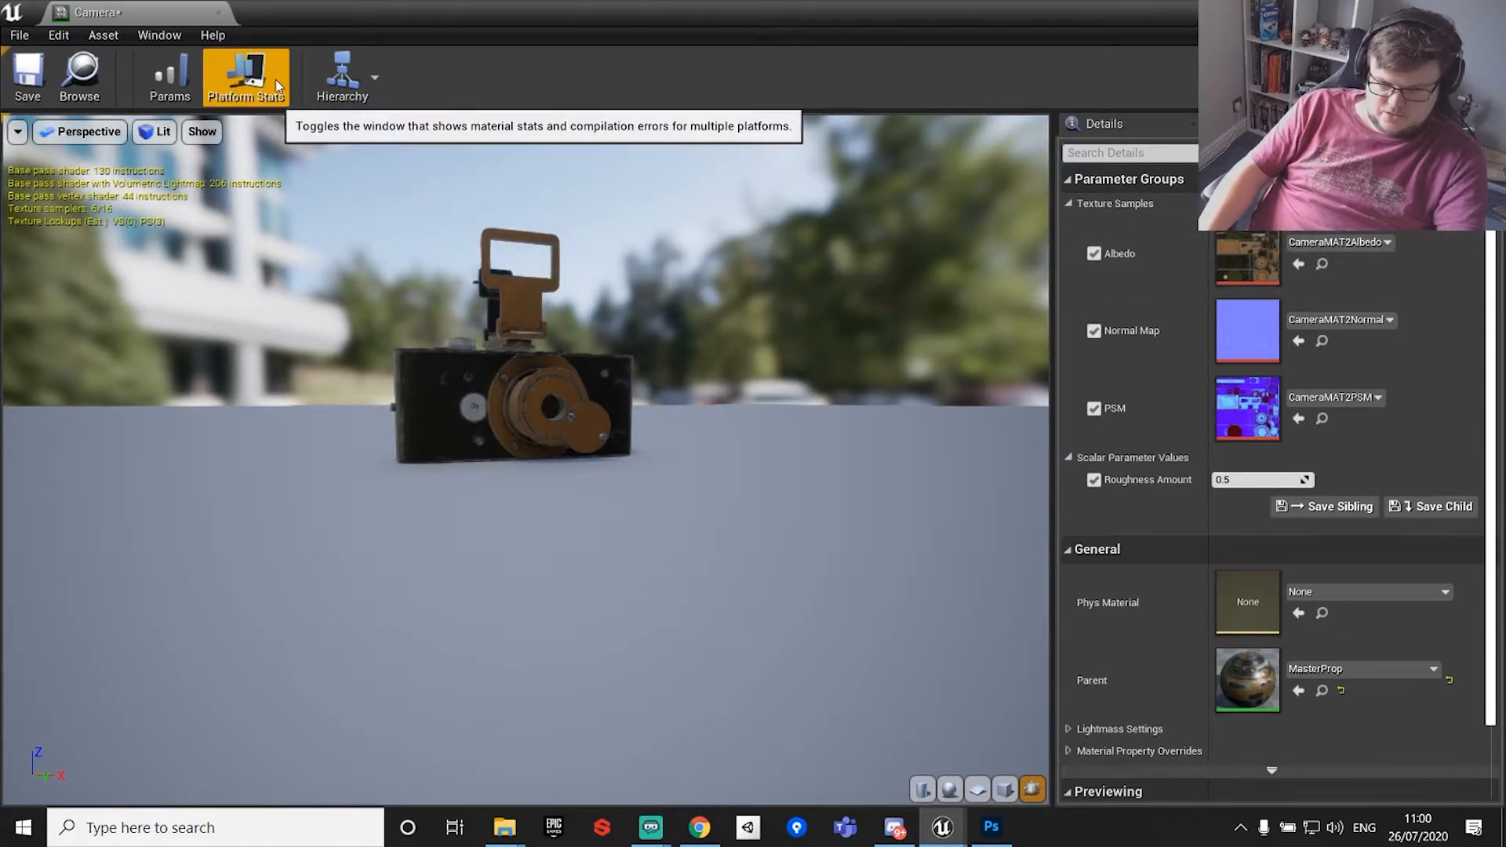
{"action": "left_click_drag", "start_coordinate": [370, 411], "coordinate": [439, 369]}
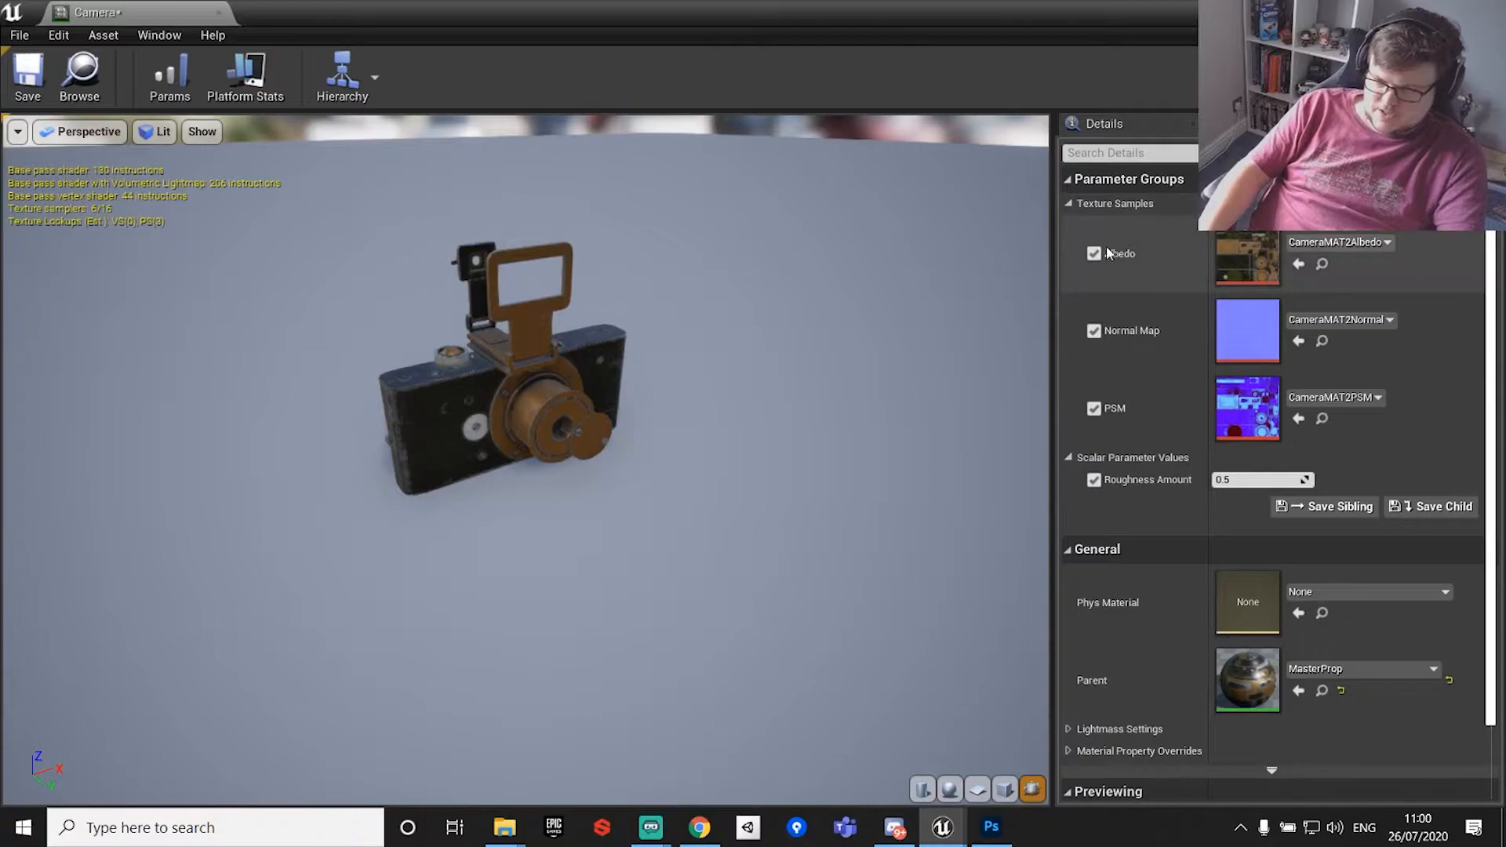
Switch to the Textures window of File Explorer and browse to D:\Table Flip Games\Cenotaph\Art\Maya\Cenotaph\images.
{"action": "mouse_move", "coordinate": [504, 825]}
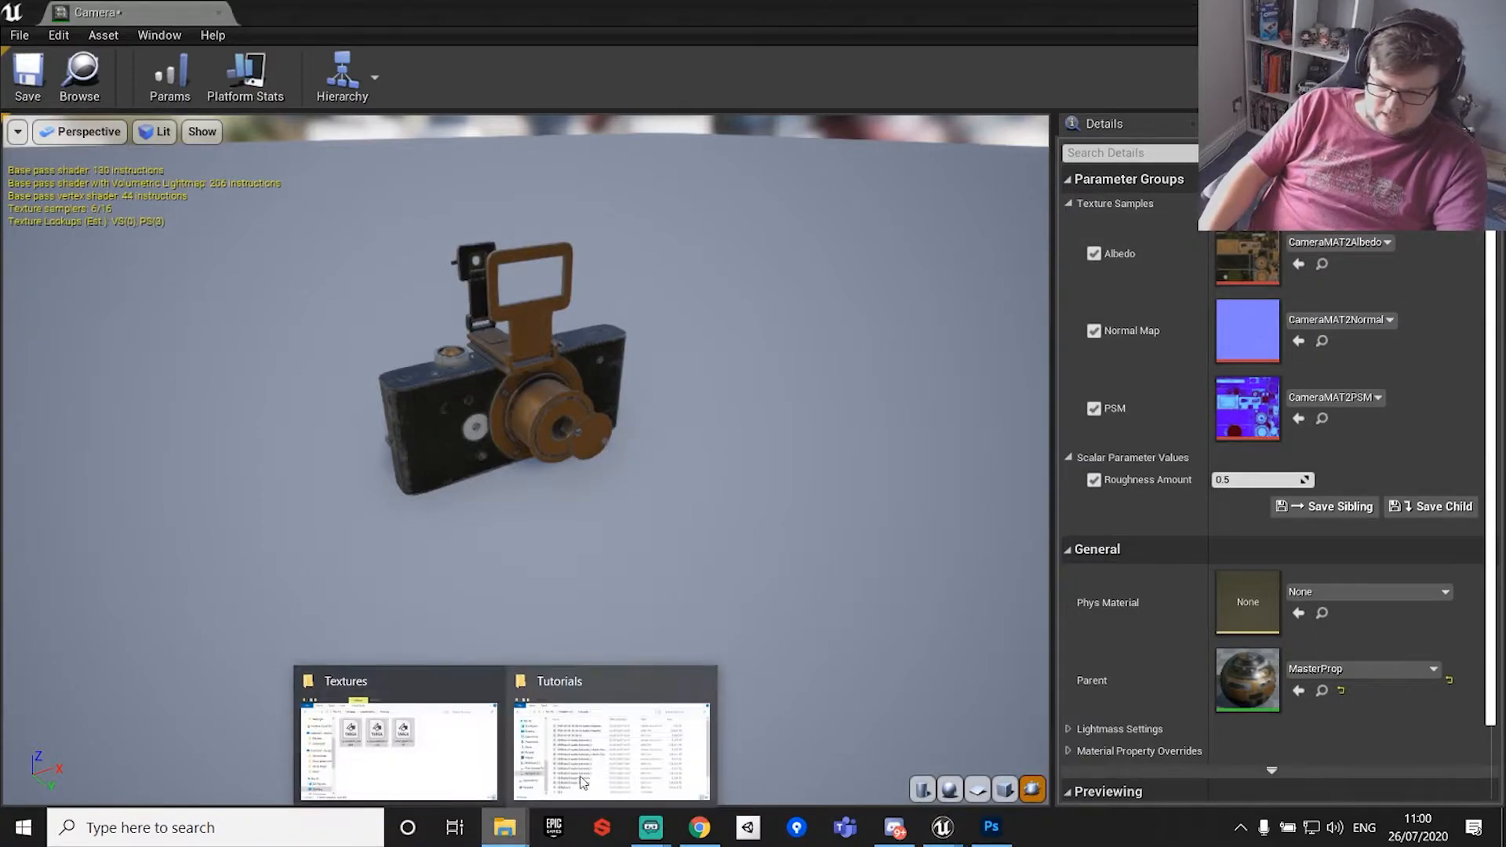
{"action": "left_click", "coordinate": [399, 749]}
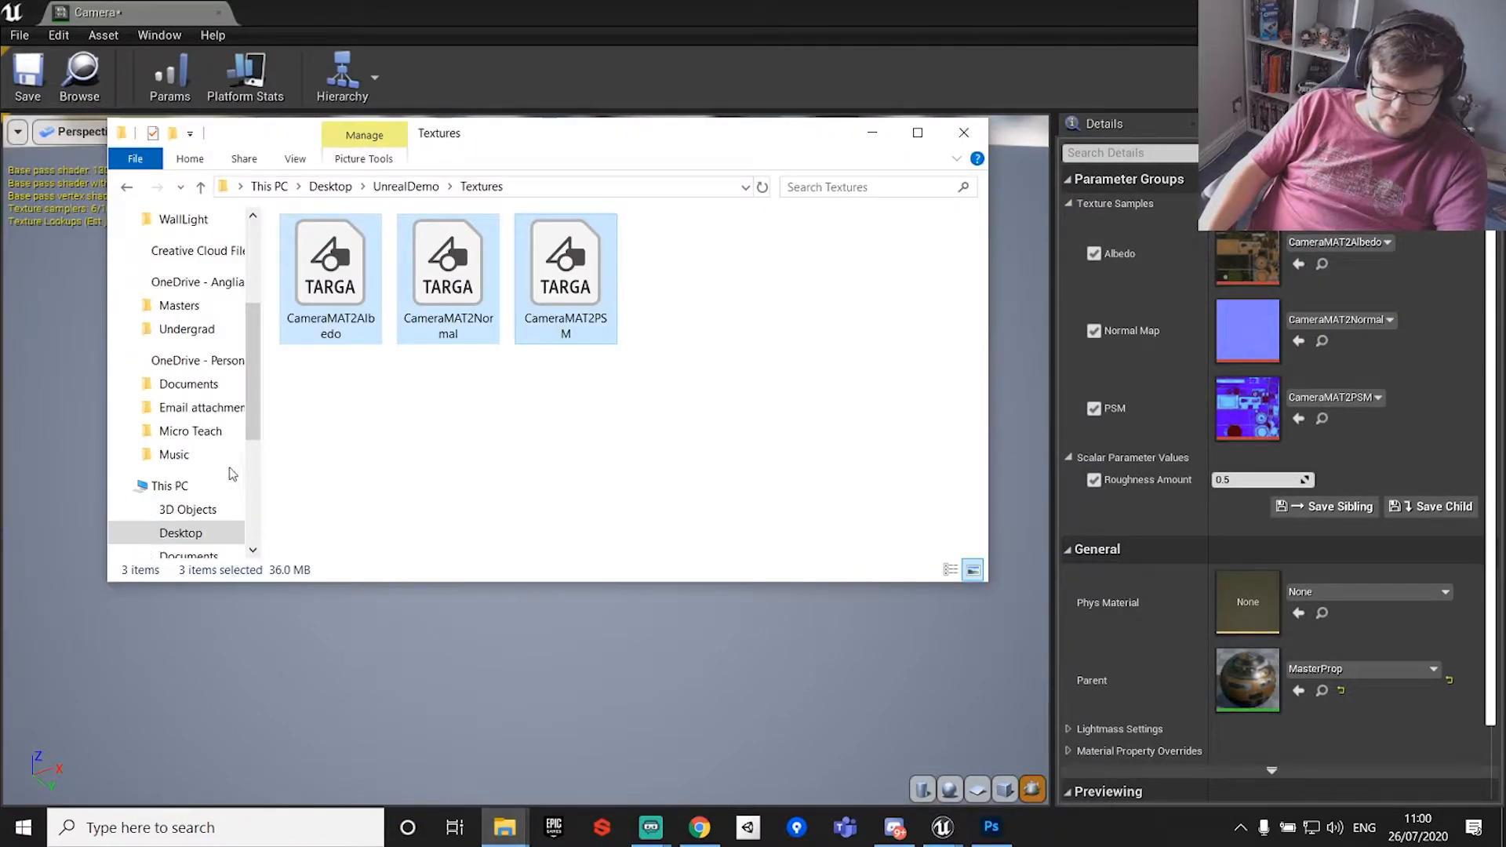
{"action": "left_click", "coordinate": [187, 534]}
{"action": "scroll", "coordinate": [185, 486], "scroll_direction": "down", "scroll_amount": 3}
{"action": "left_click", "coordinate": [192, 463]}
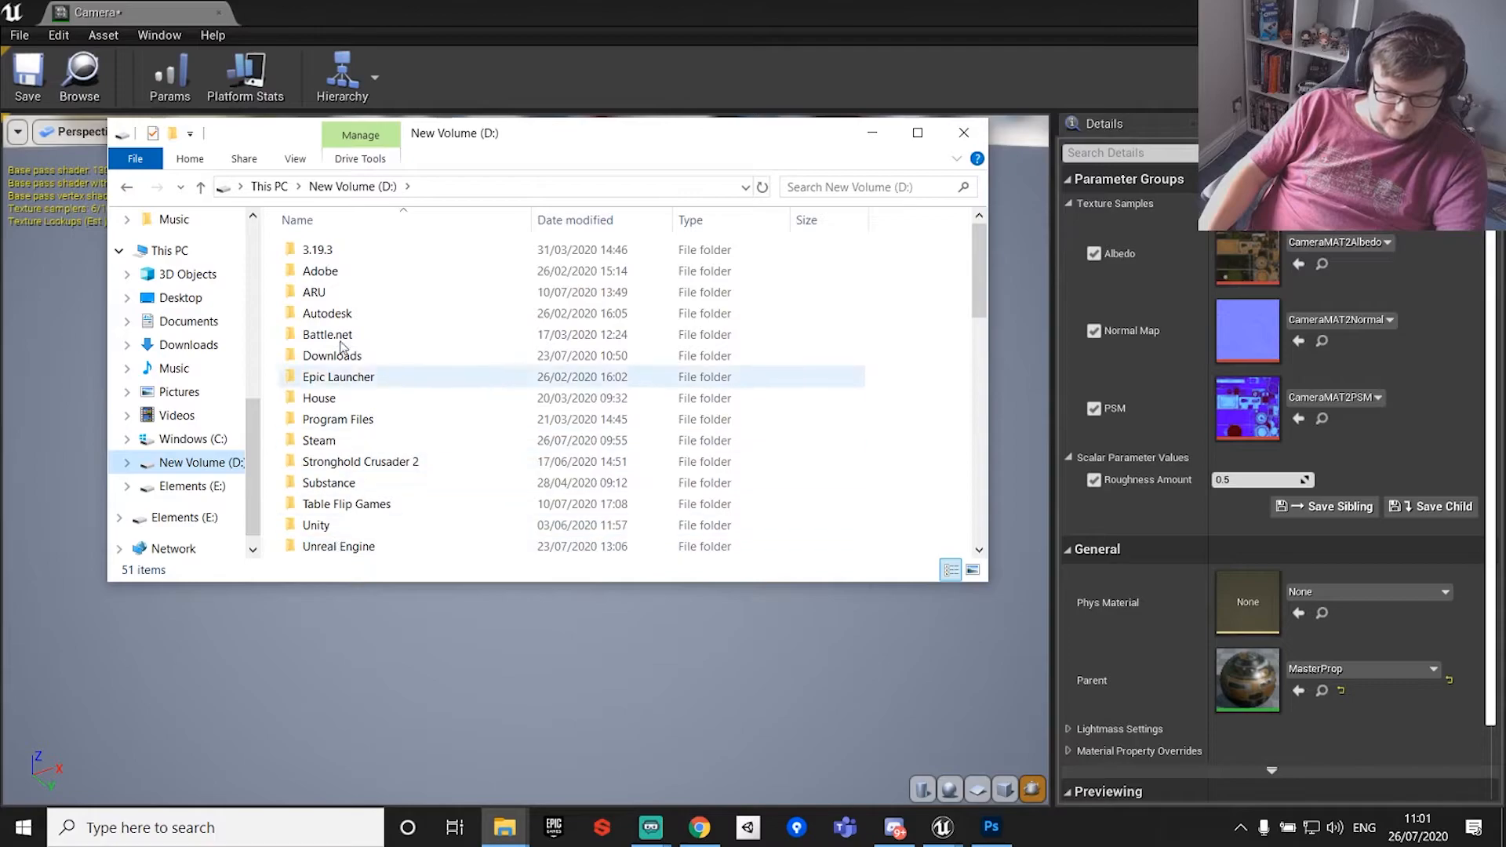
{"action": "double_click", "coordinate": [344, 506]}
{"action": "double_click", "coordinate": [361, 255]}
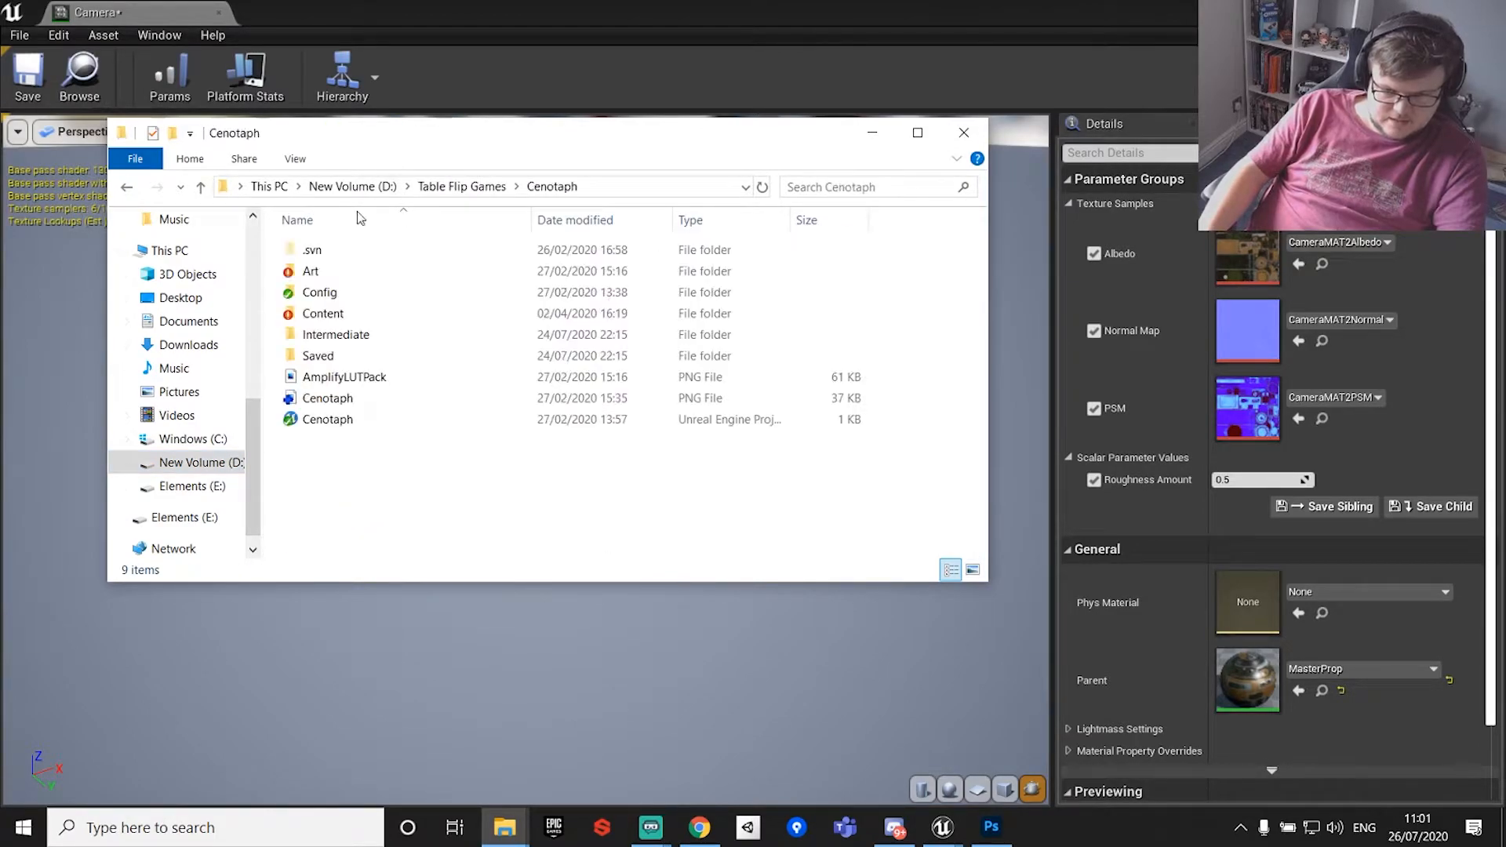
{"action": "double_click", "coordinate": [328, 270]}
{"action": "double_click", "coordinate": [345, 256]}
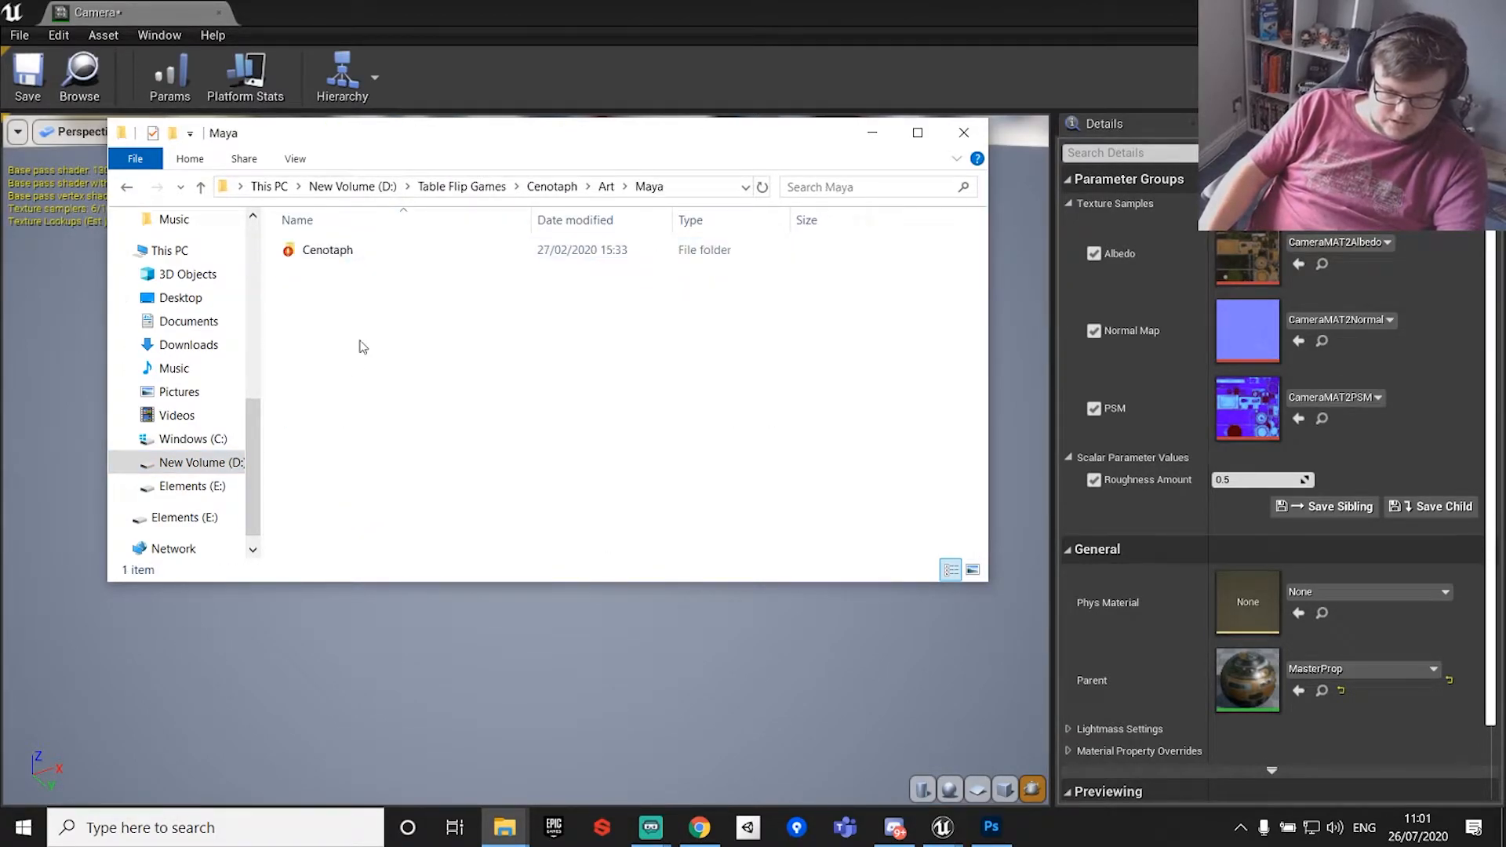
{"action": "double_click", "coordinate": [346, 251]}
{"action": "double_click", "coordinate": [323, 337]}
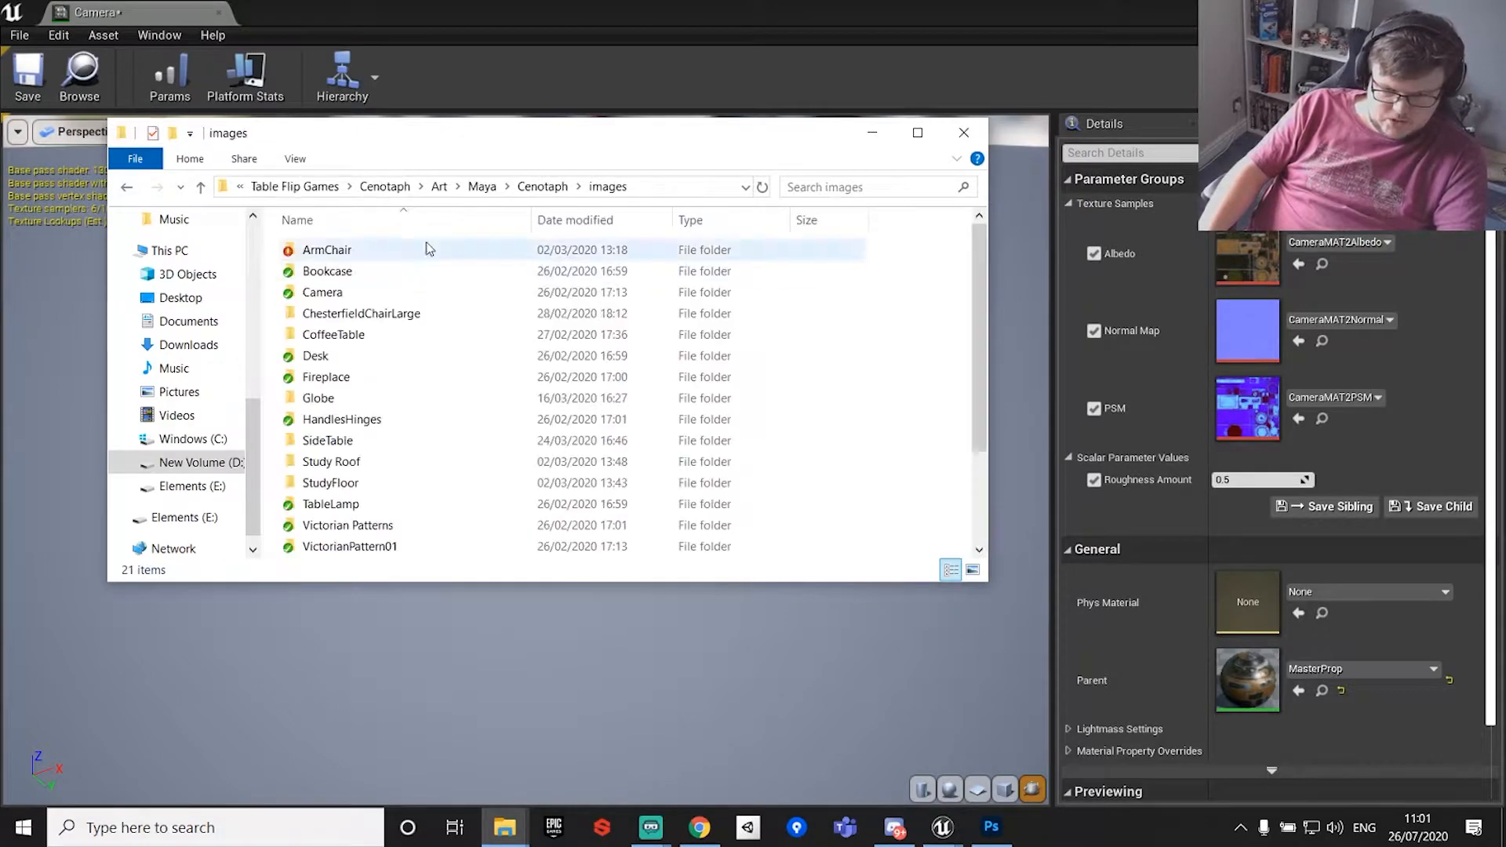
Open the Desk image folder and select the DeskAlbedo, DeskNormal and DeskPSM files.
{"action": "scroll", "coordinate": [343, 503], "scroll_direction": "down", "scroll_amount": 2}
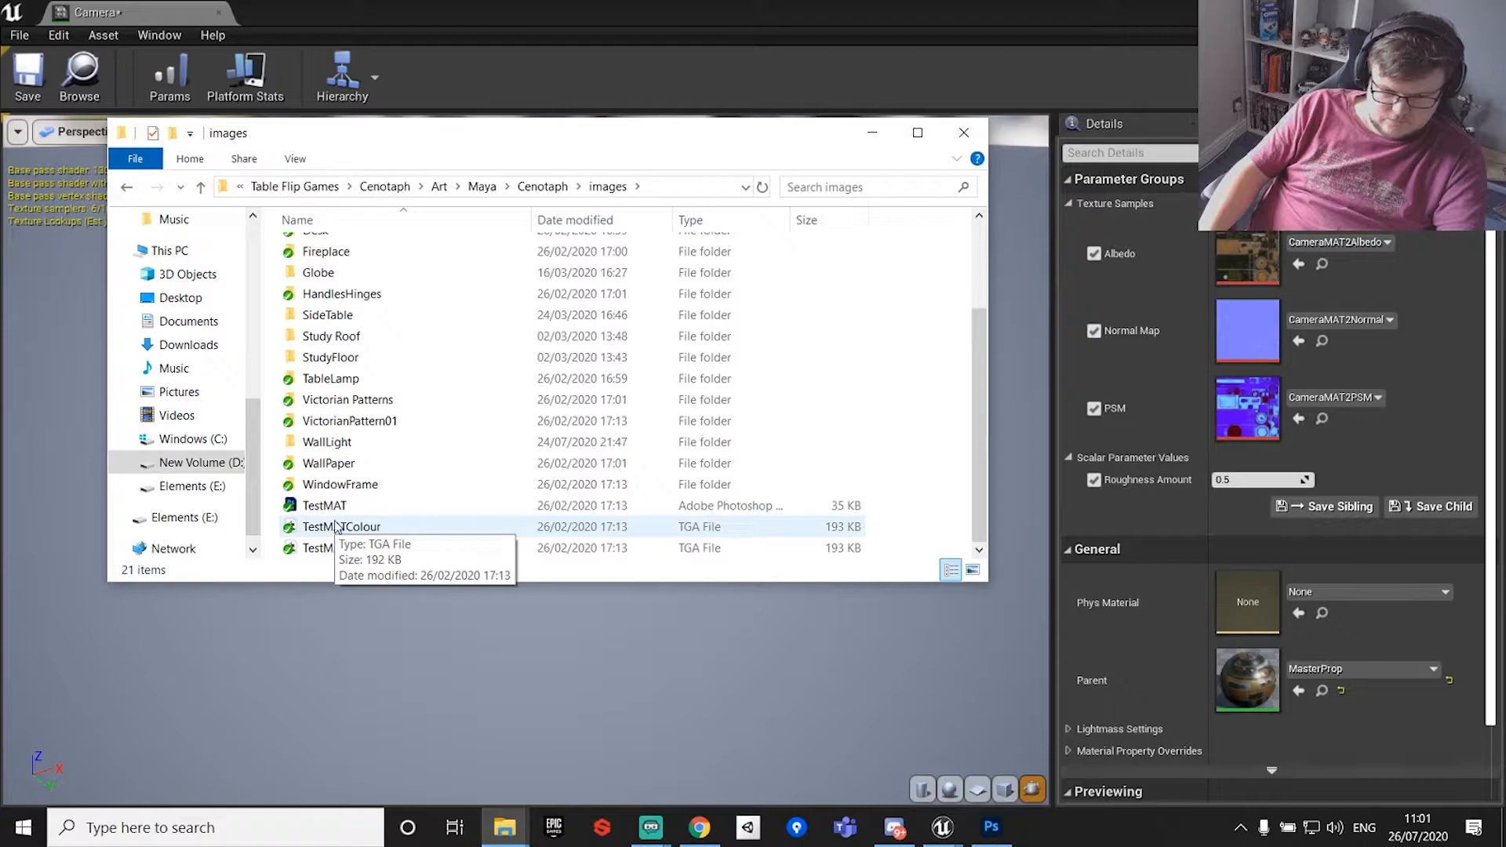
{"action": "scroll", "coordinate": [336, 526], "scroll_direction": "up", "scroll_amount": 2}
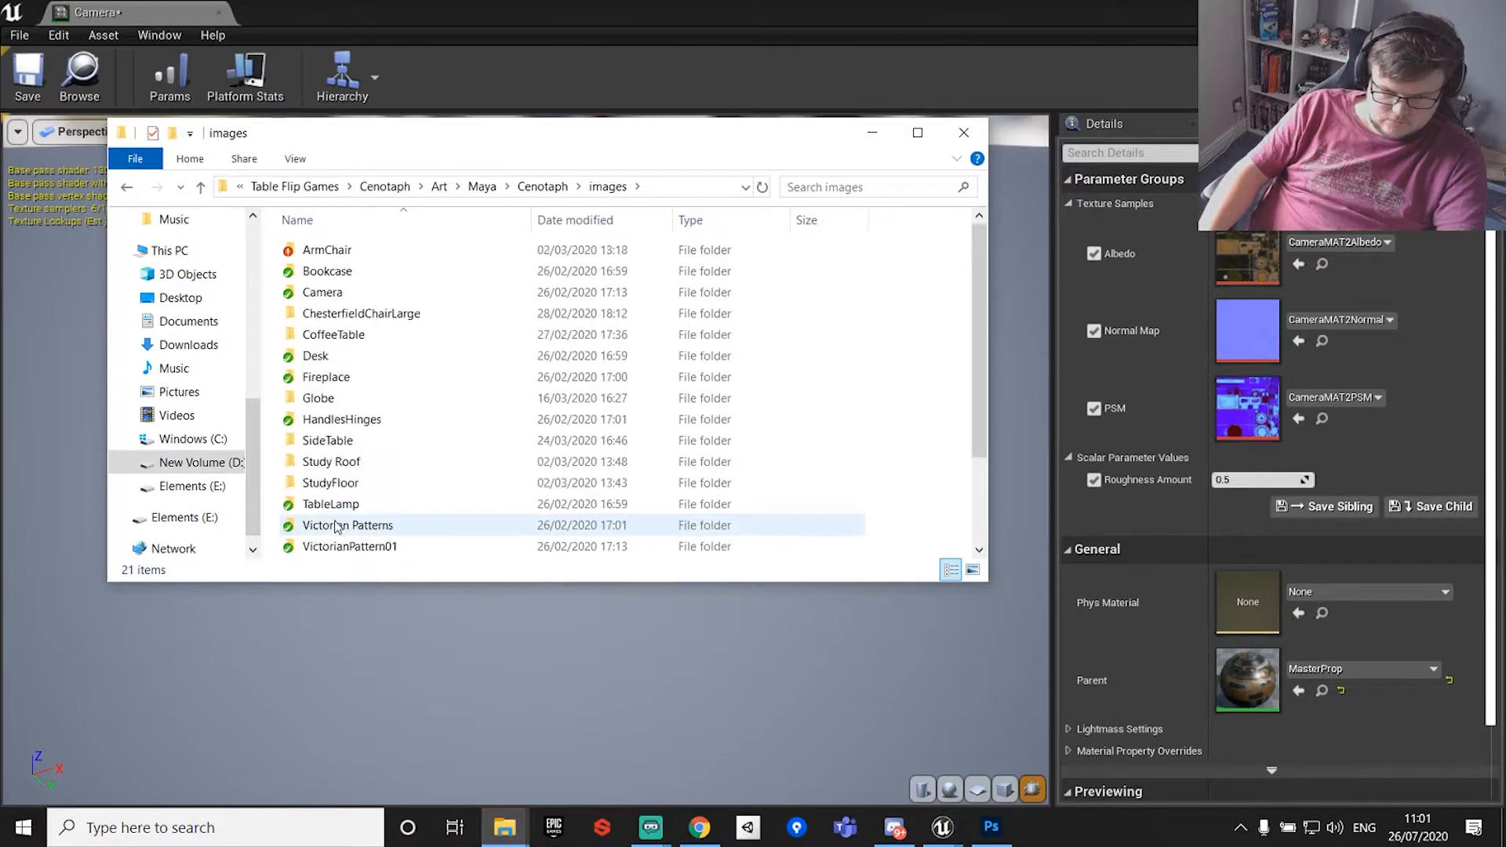
{"action": "double_click", "coordinate": [316, 356]}
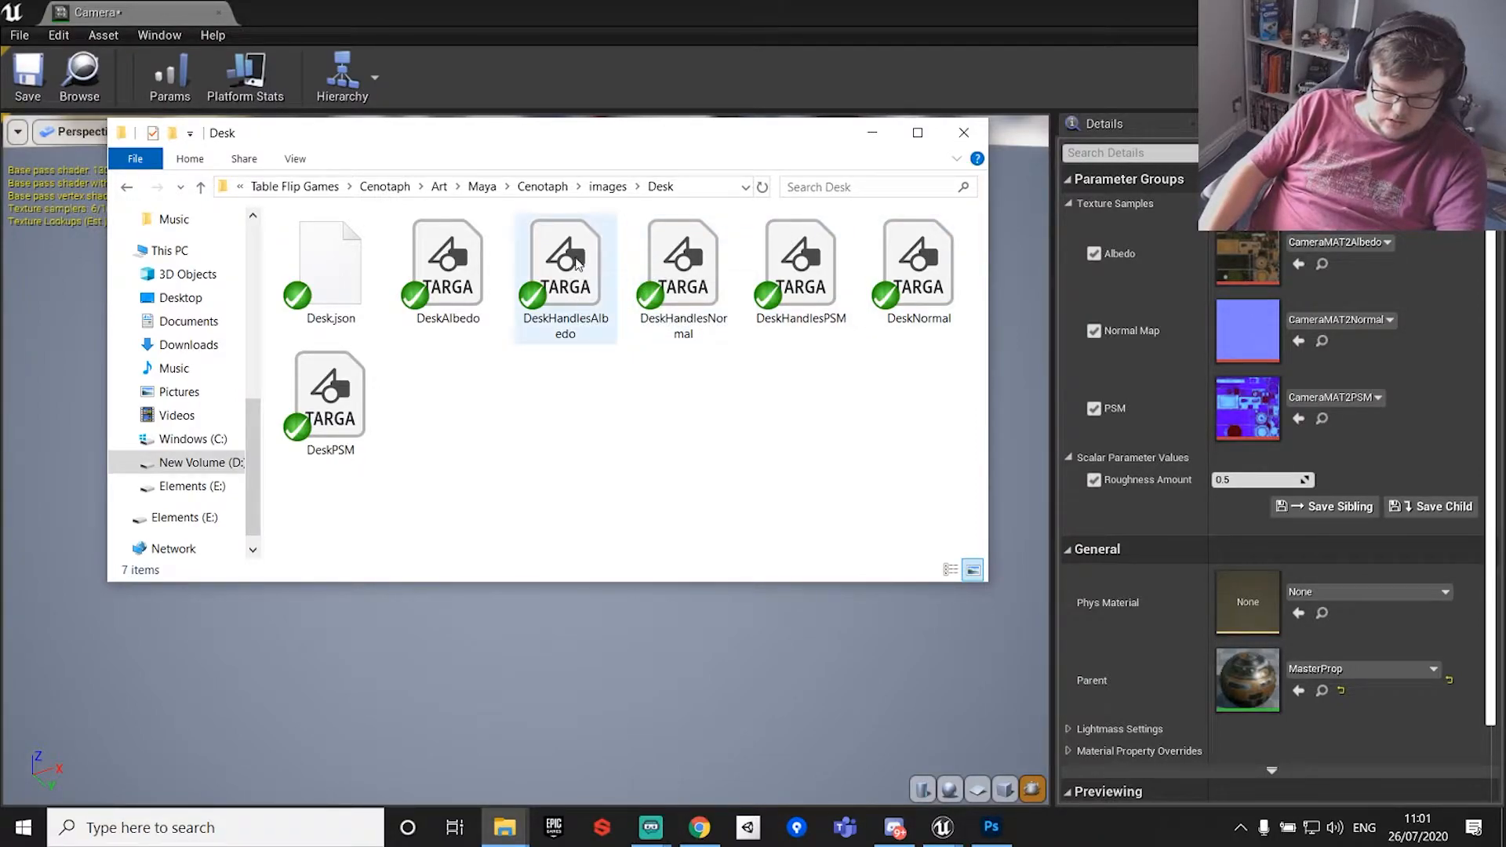
{"action": "left_click", "coordinate": [487, 263]}
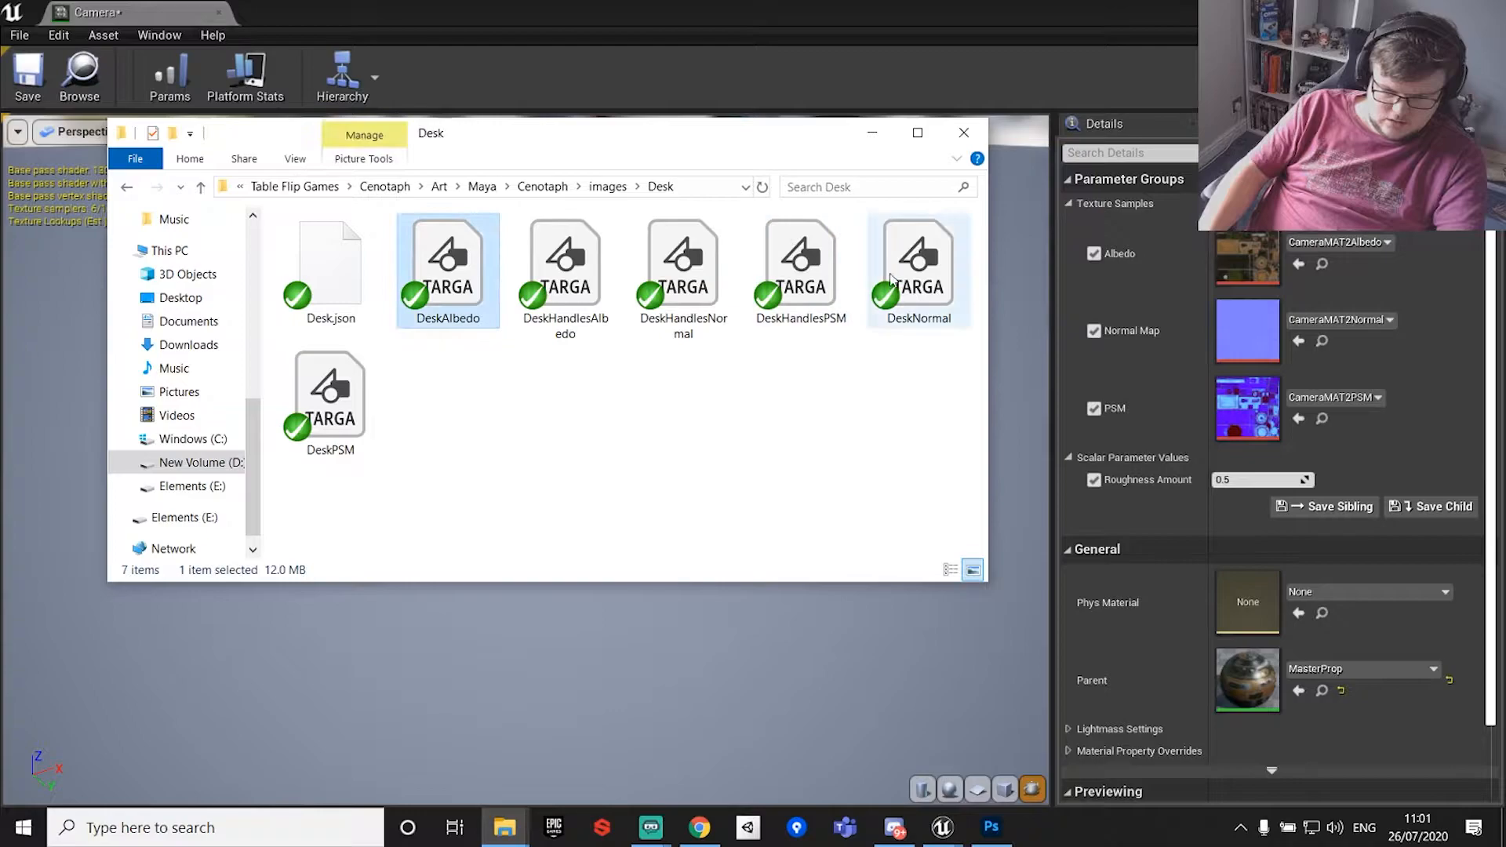
{"action": "left_click", "coordinate": [353, 418], "text": "ctrl"}
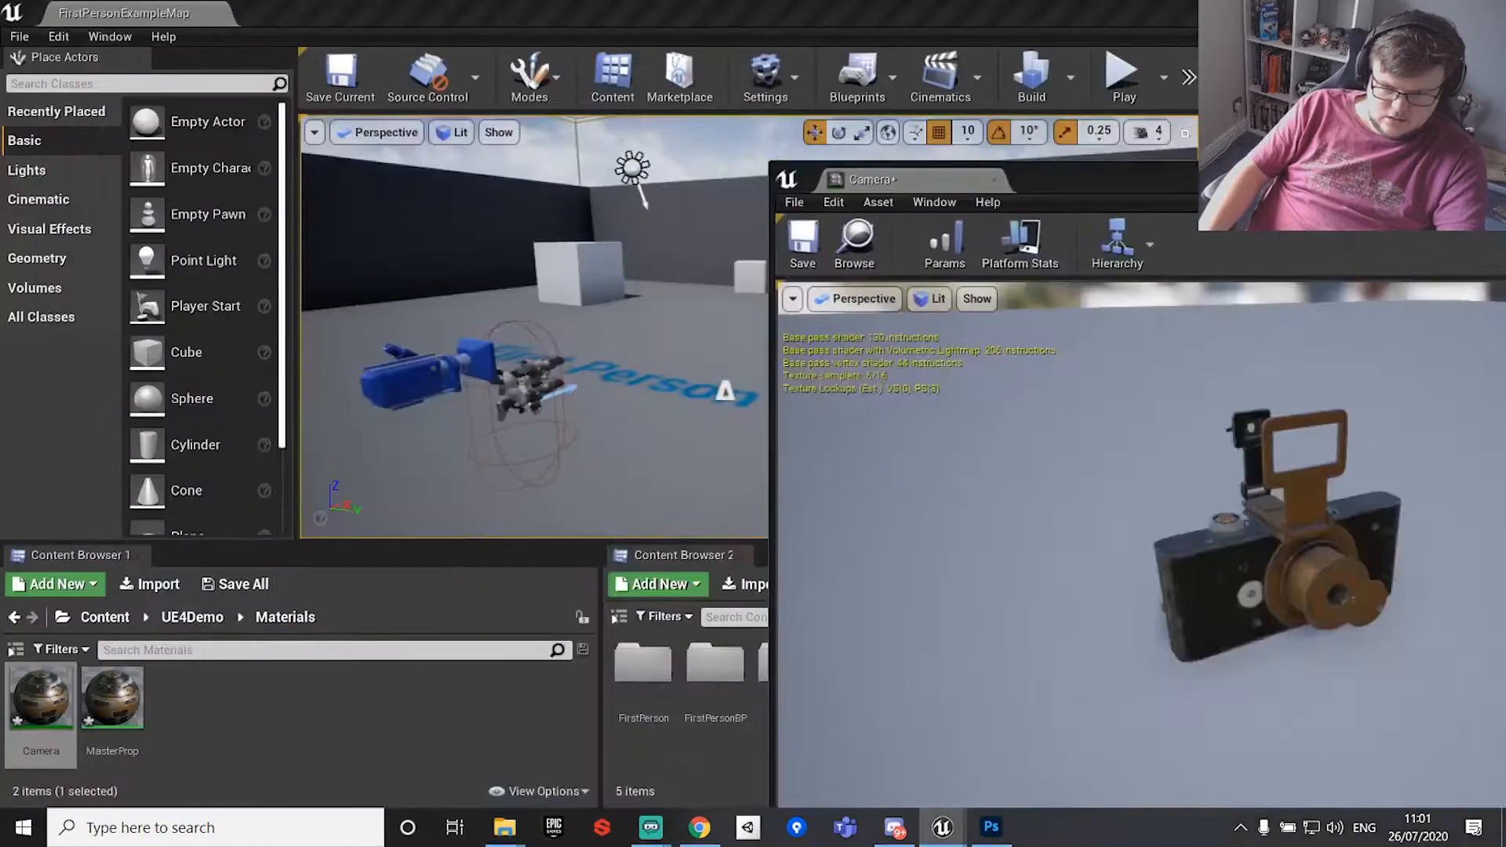
Return to the Unreal level editor and create a Desk folder inside UE4Demo's Textures folder.
{"action": "left_click", "coordinate": [192, 616]}
{"action": "double_click", "coordinate": [193, 681]}
{"action": "right_click", "coordinate": [122, 733]}
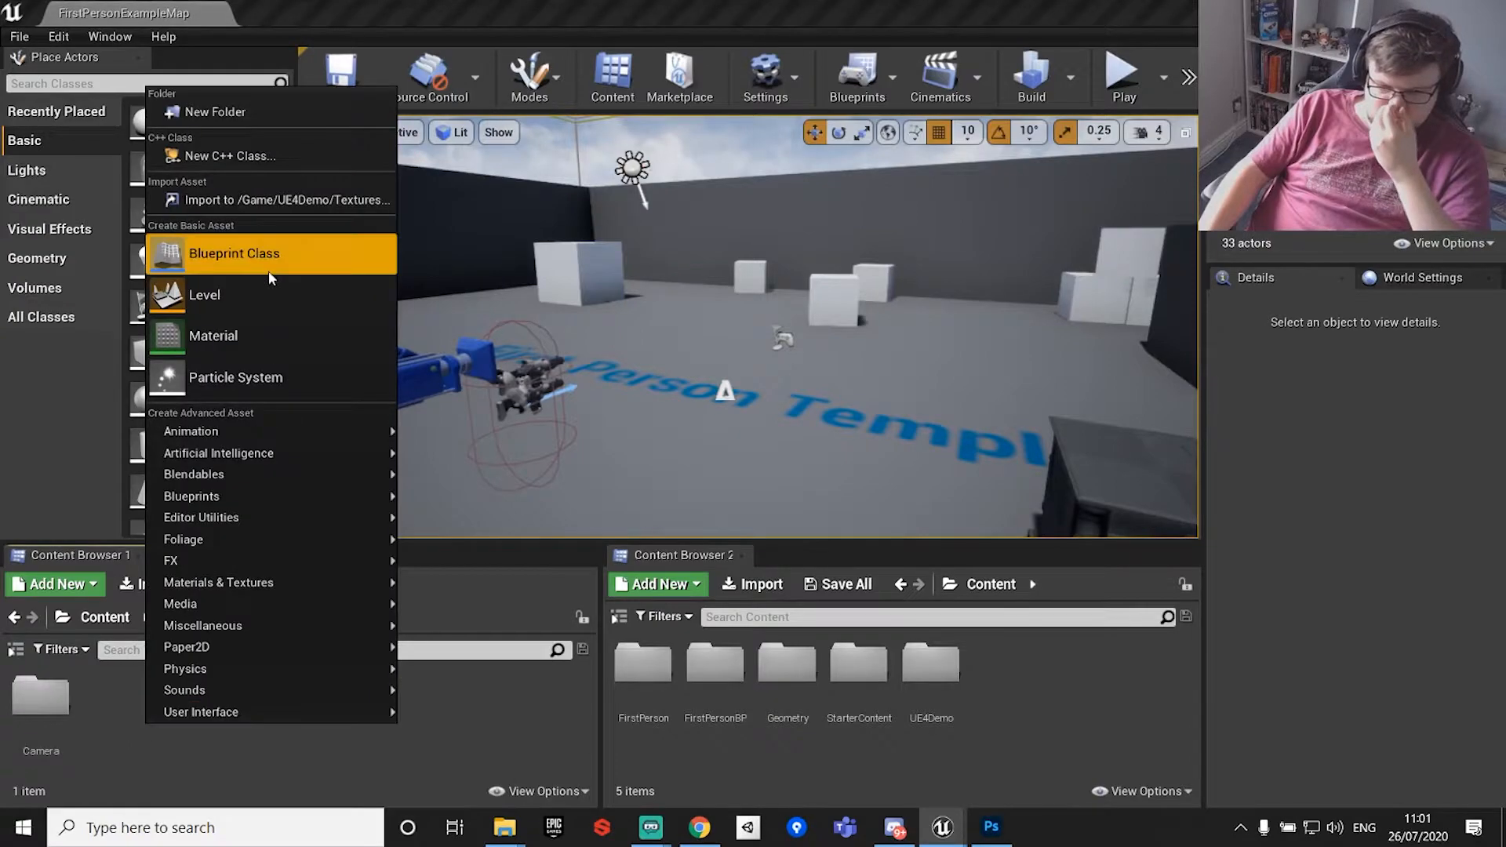
{"action": "left_click", "coordinate": [235, 116]}
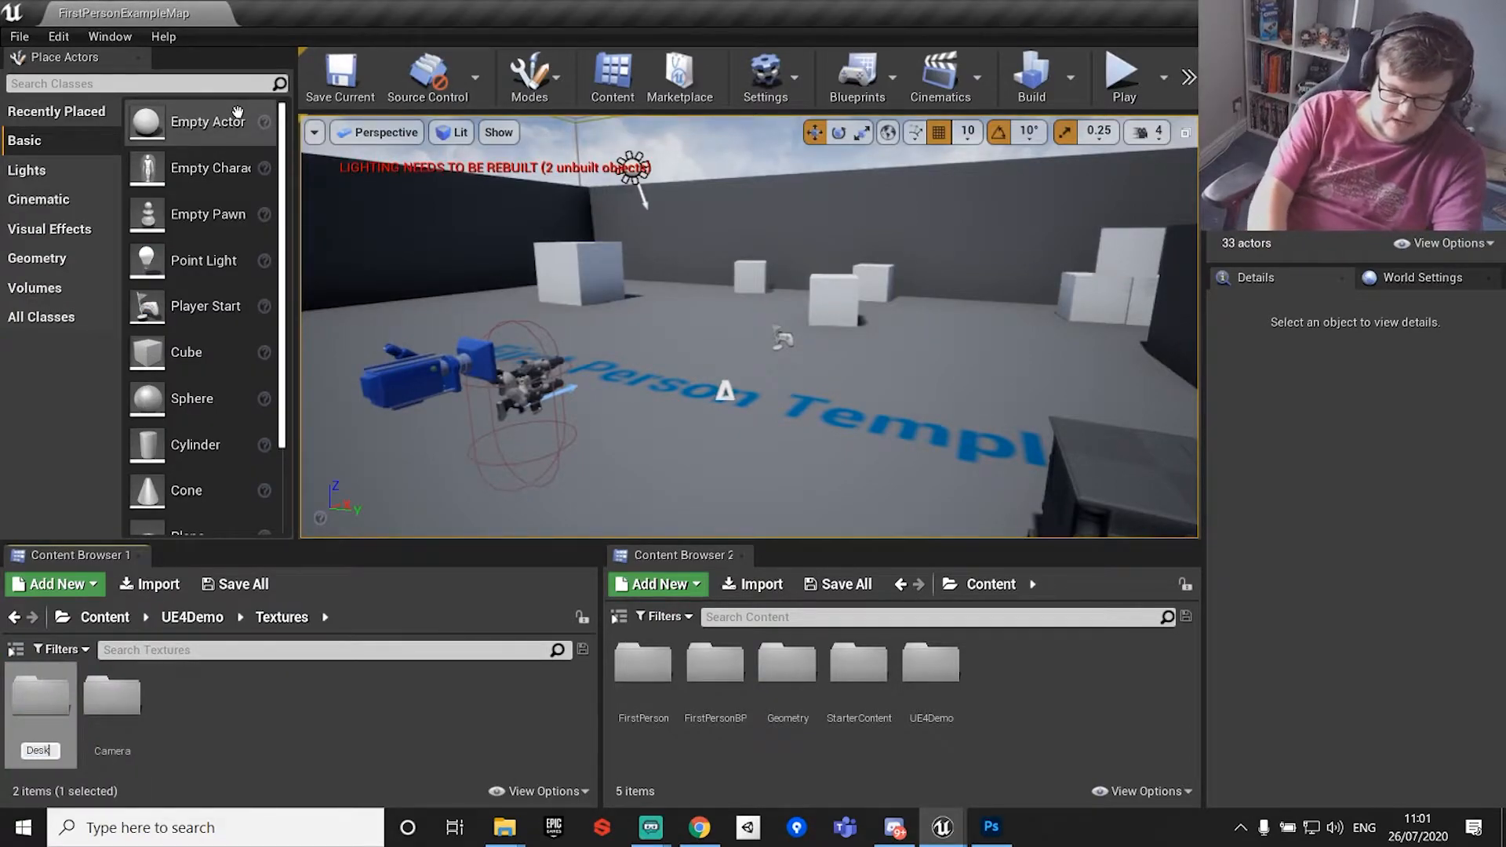
{"action": "key", "text": "Return"}
{"action": "mouse_move", "coordinate": [505, 827]}
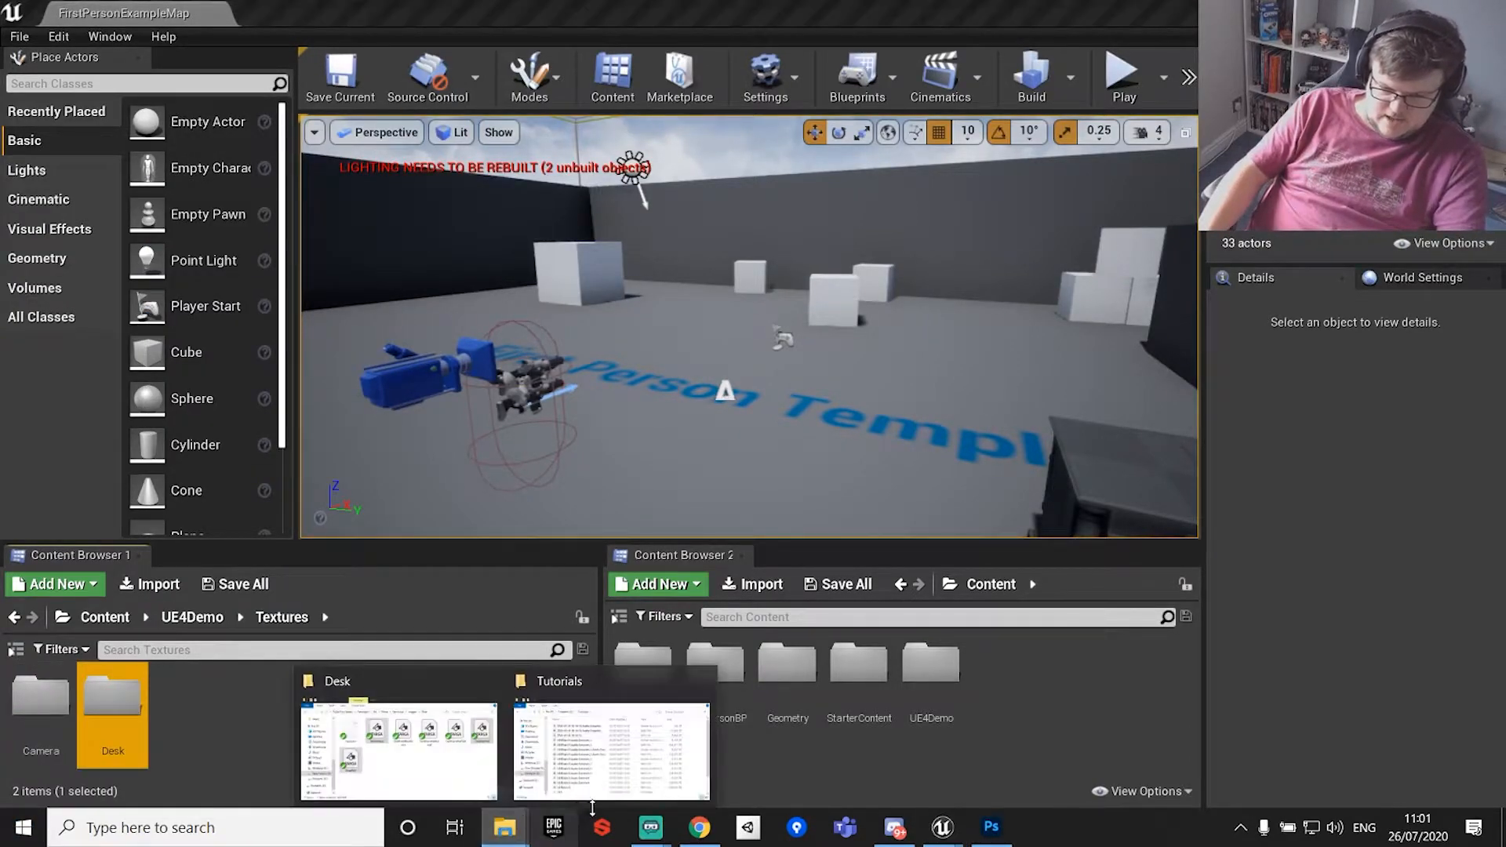
Import the selected DeskAlbedo, DeskNormal and DeskPSM files from File Explorer into the Desk folder under UE4Demo's Textures.
{"action": "left_click", "coordinate": [424, 716]}
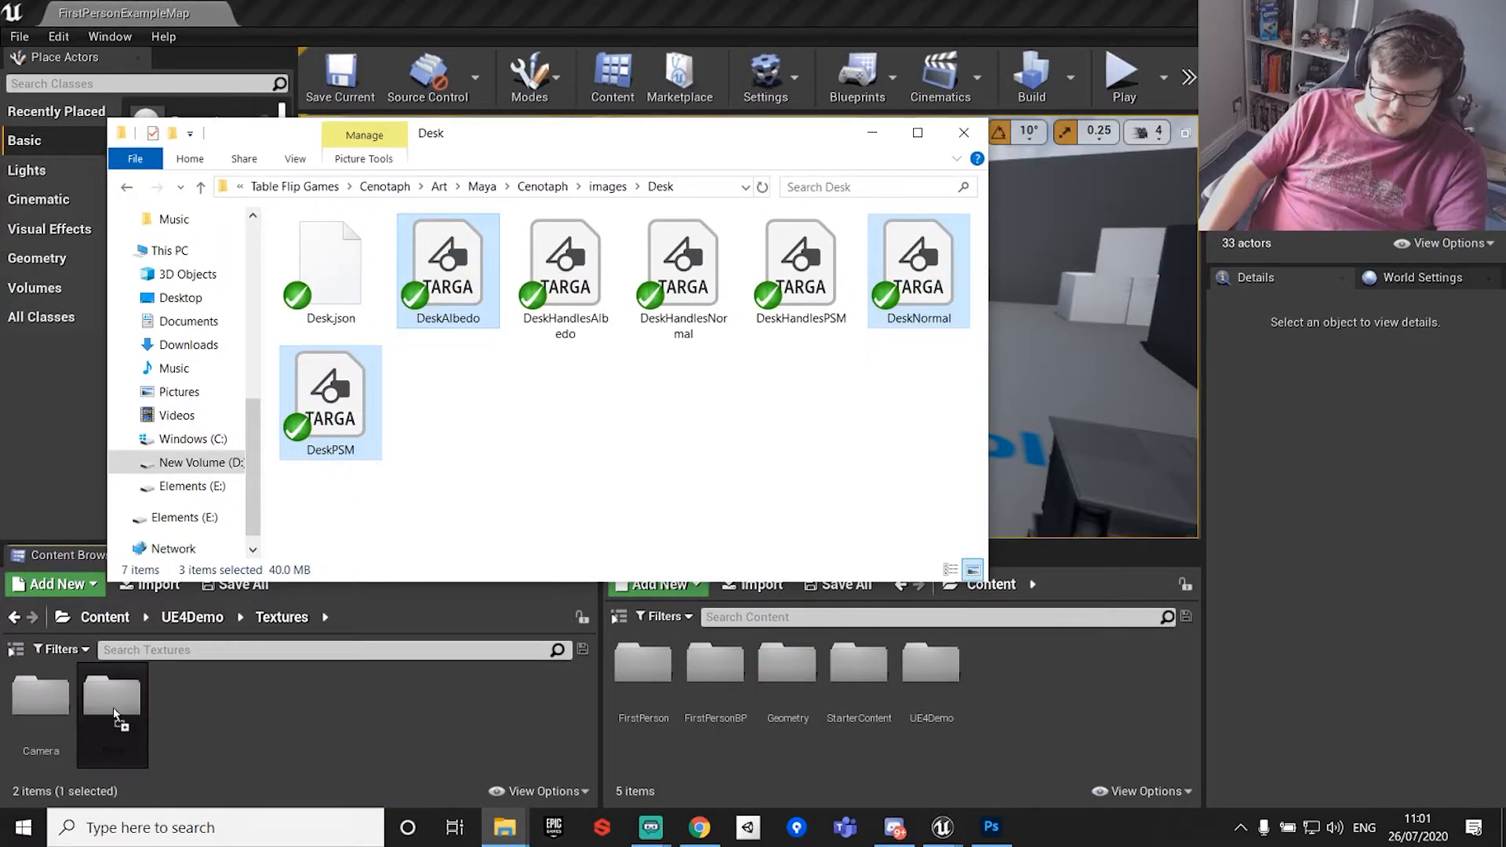
{"action": "left_click_drag", "start_coordinate": [113, 708], "coordinate": [113, 708]}
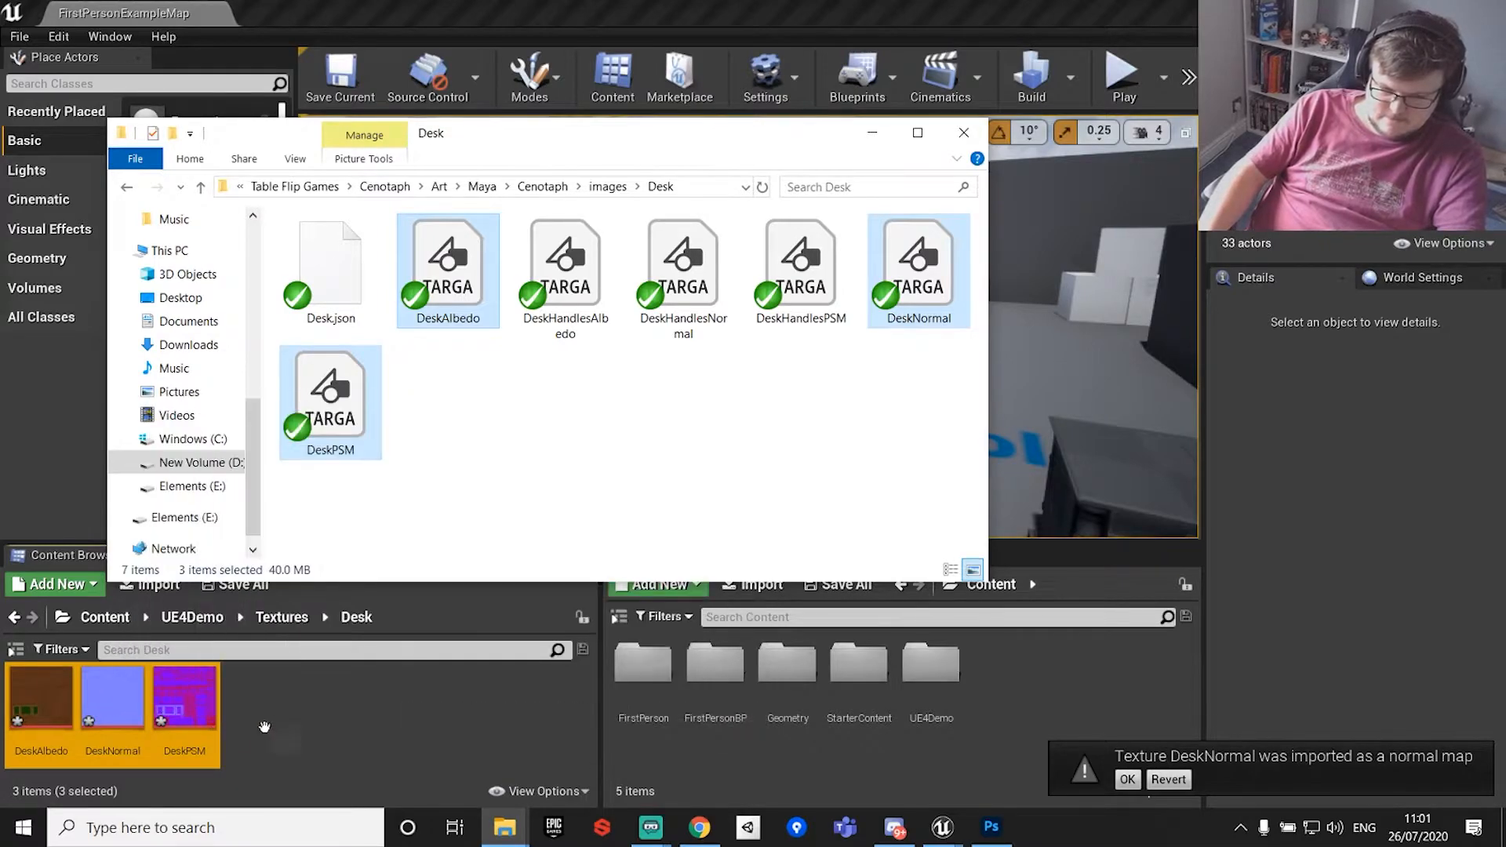
{"action": "left_click", "coordinate": [177, 714]}
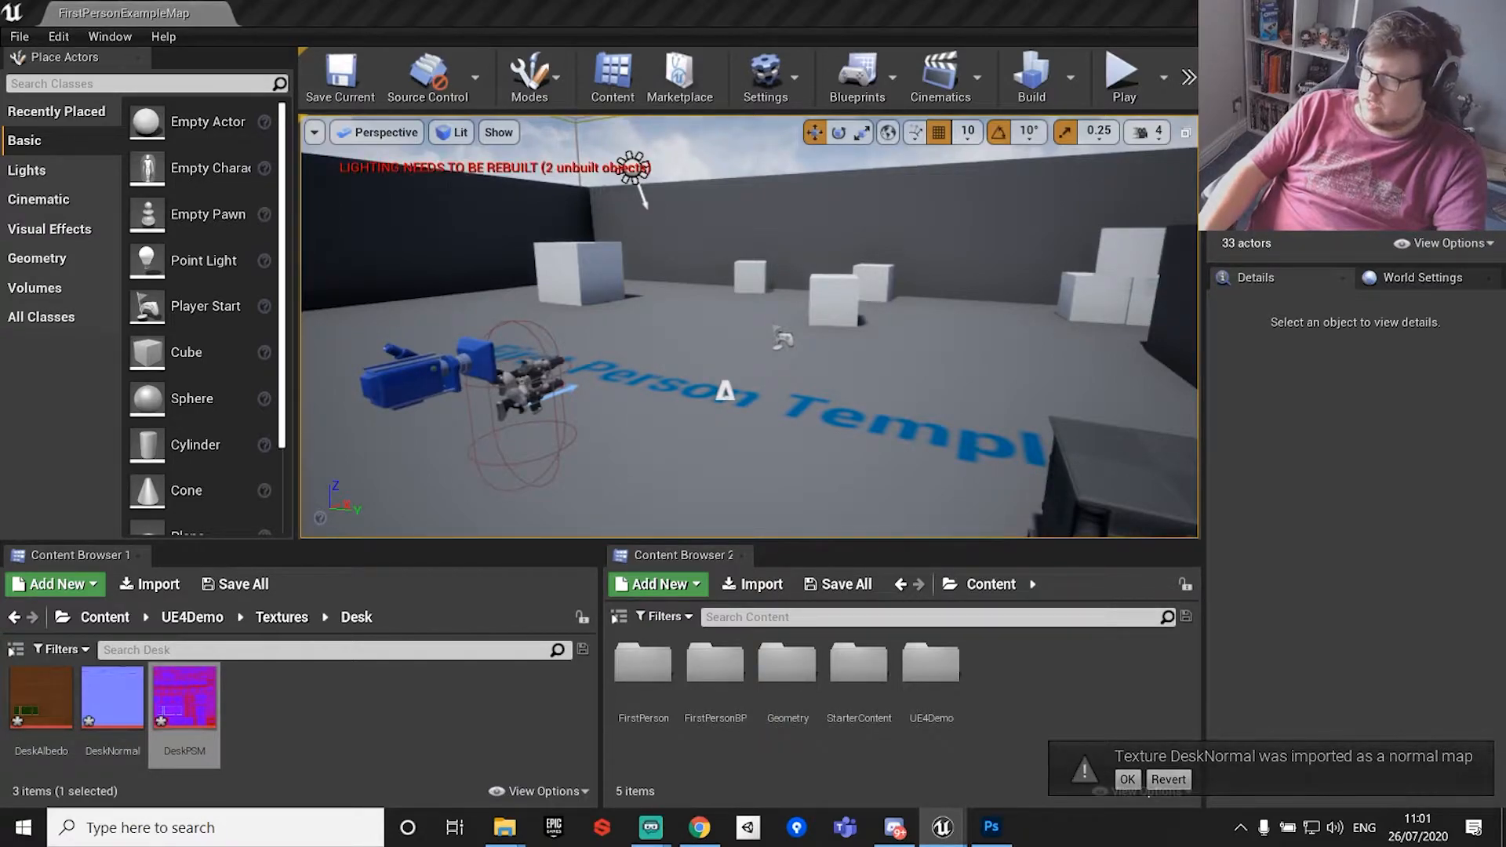
Open the DeskPSM texture, set its compression to Masks (no sRGB), and close the texture editor.
{"action": "left_click", "coordinate": [26, 690]}
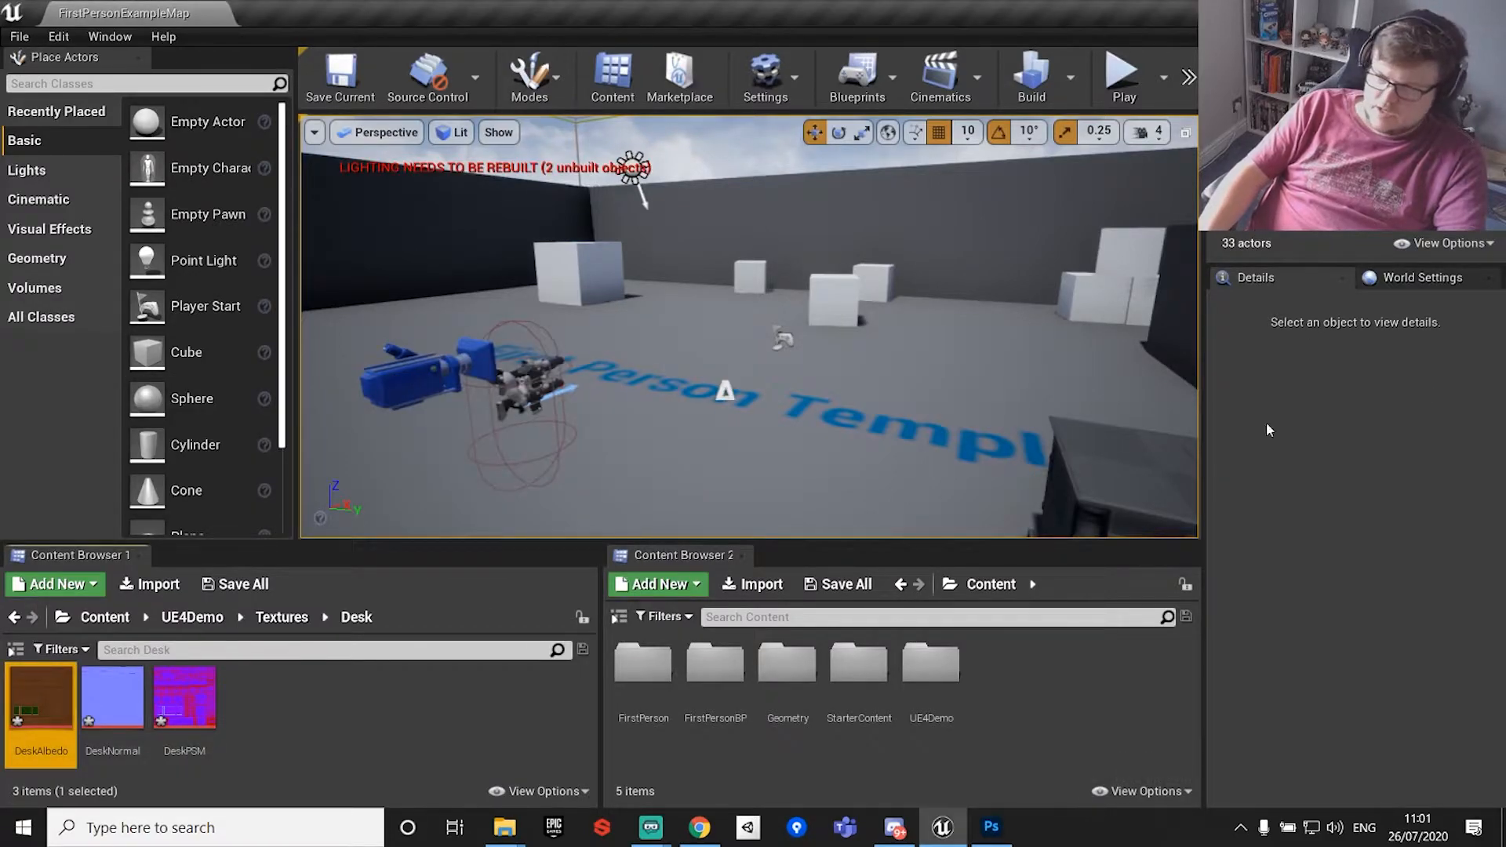
{"action": "double_click", "coordinate": [200, 700]}
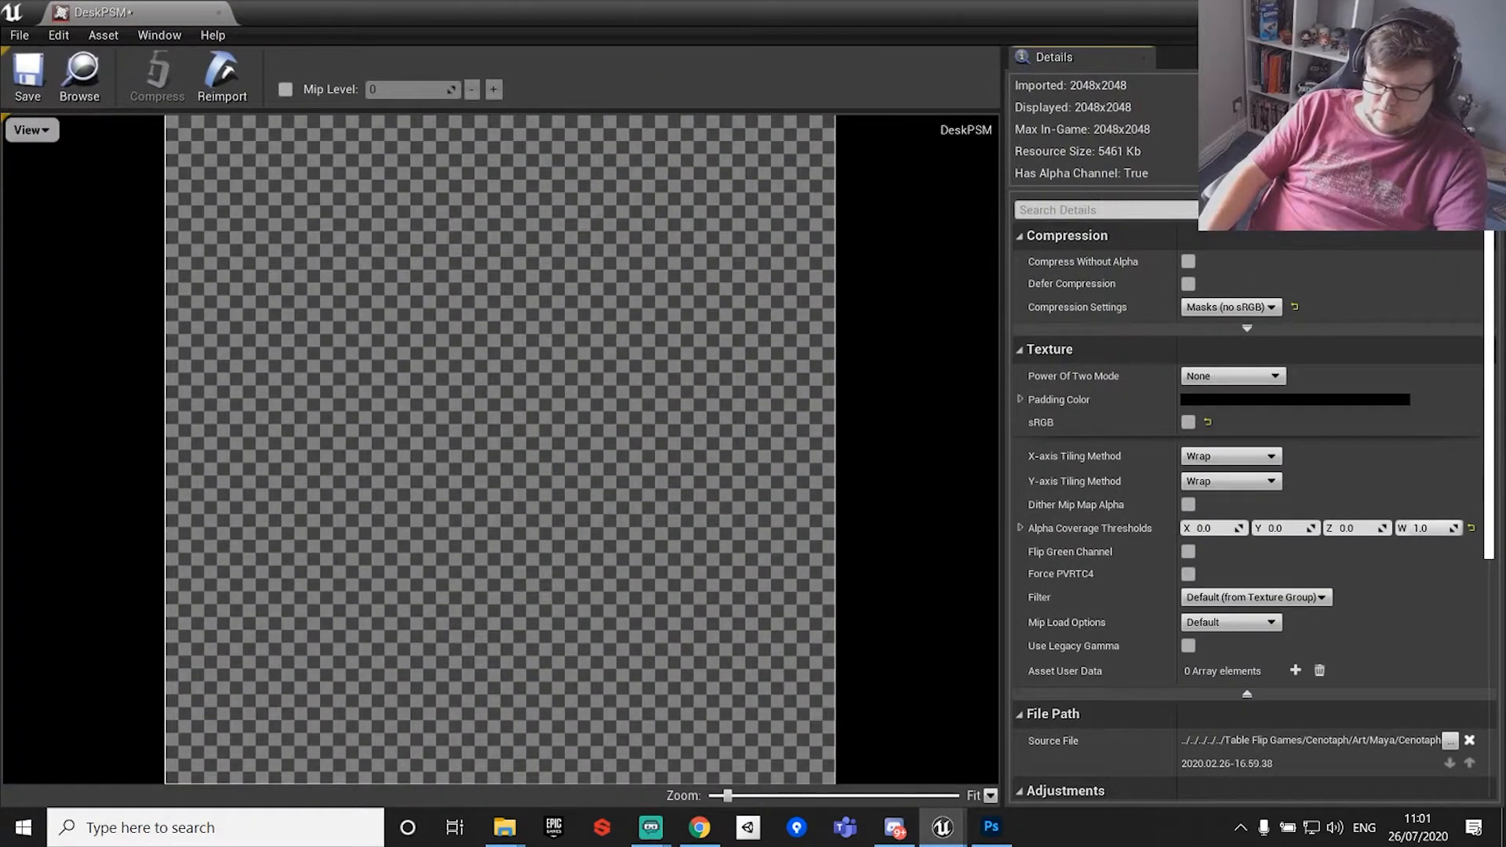
{"action": "left_click", "coordinate": [1489, 10]}
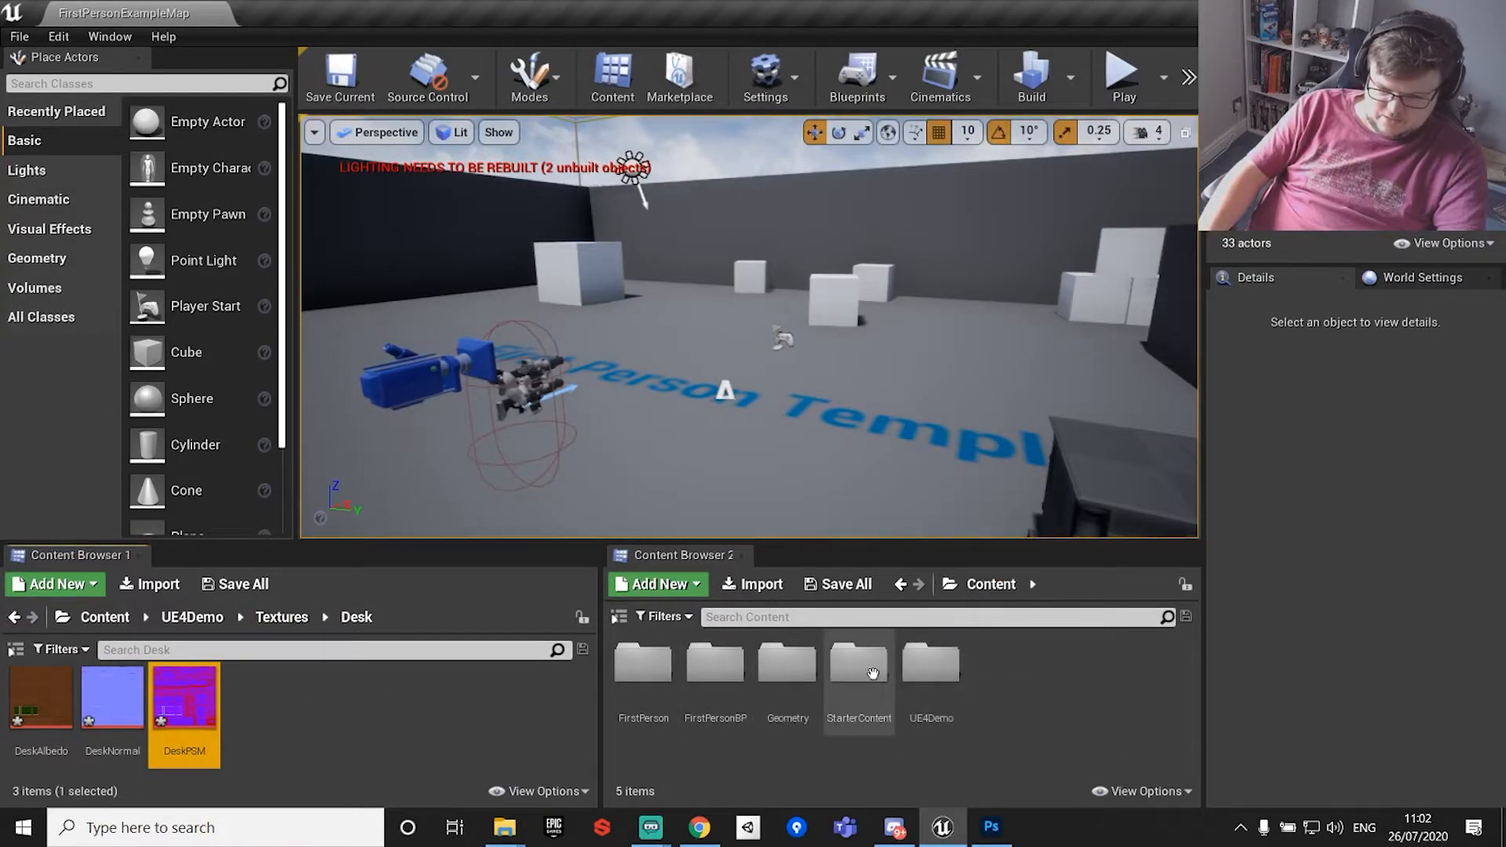
Create a material instance of MasterProp in UE4Demo's Materials folder and name it Desk.
{"action": "double_click", "coordinate": [931, 667]}
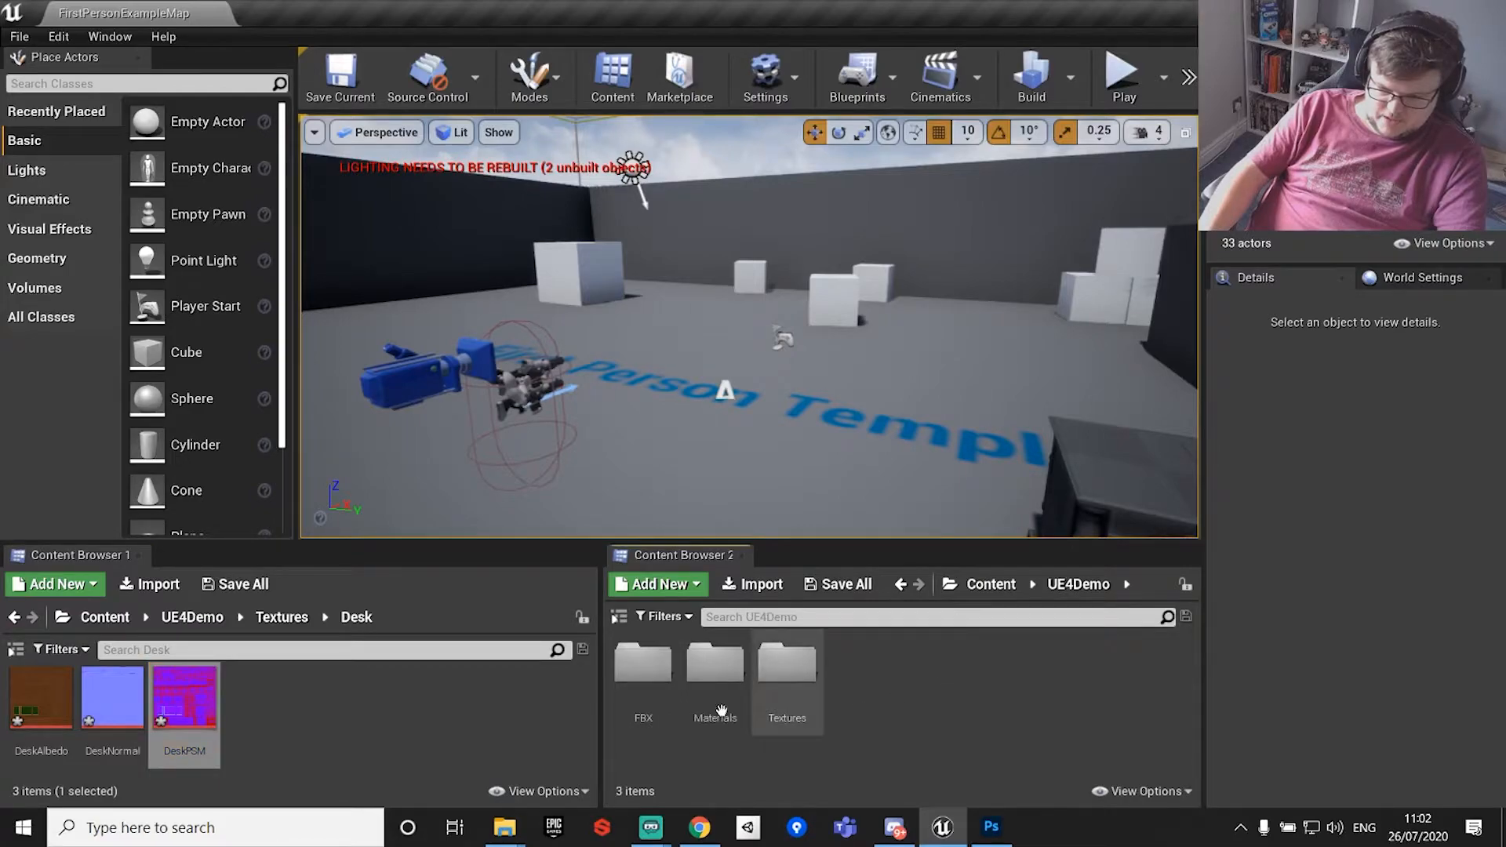
{"action": "double_click", "coordinate": [716, 665]}
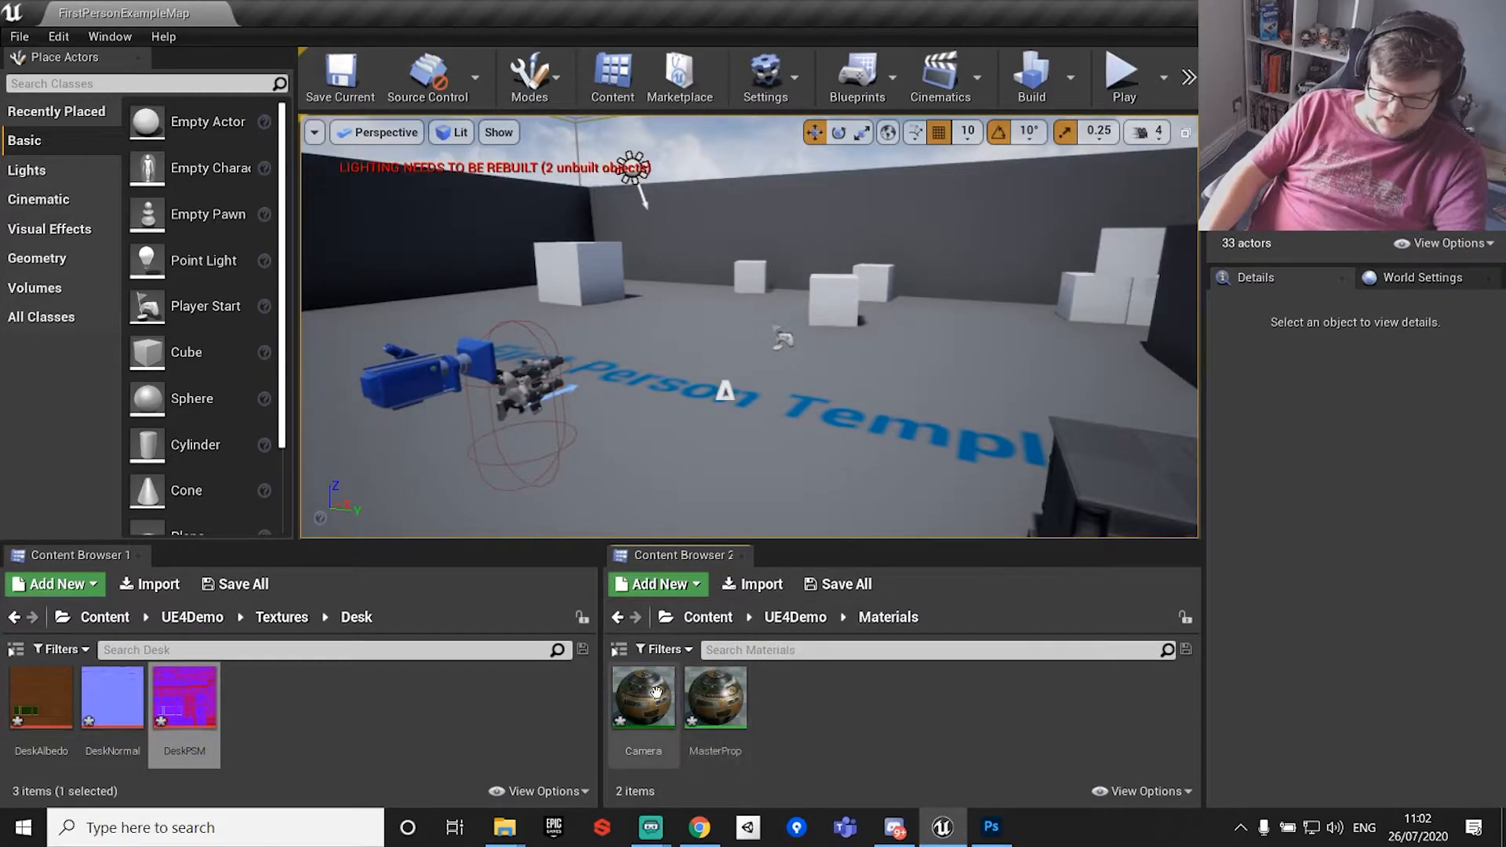
{"action": "right_click", "coordinate": [712, 701]}
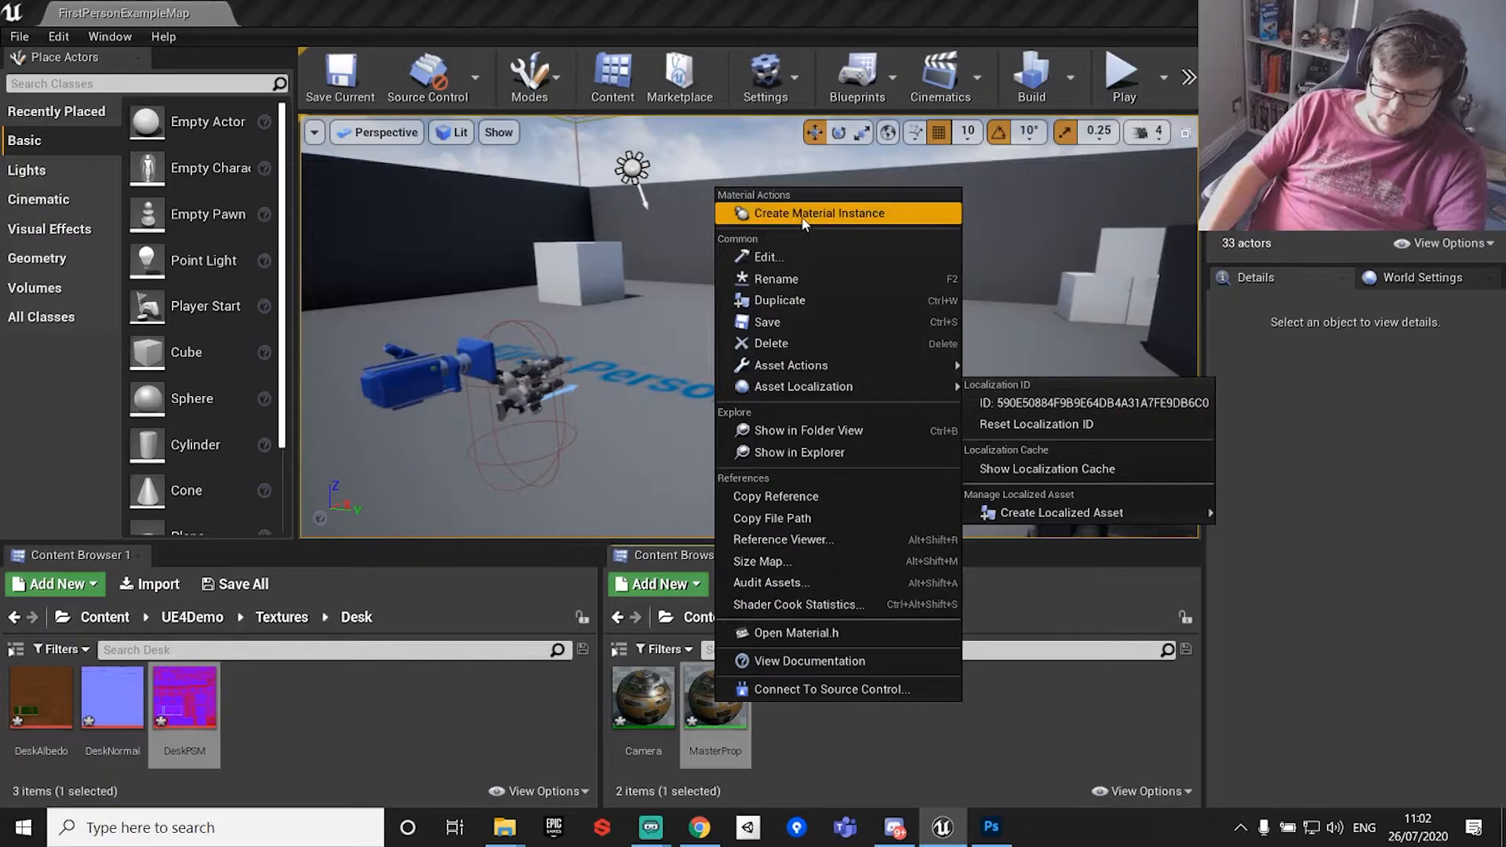
{"action": "left_click", "coordinate": [802, 218]}
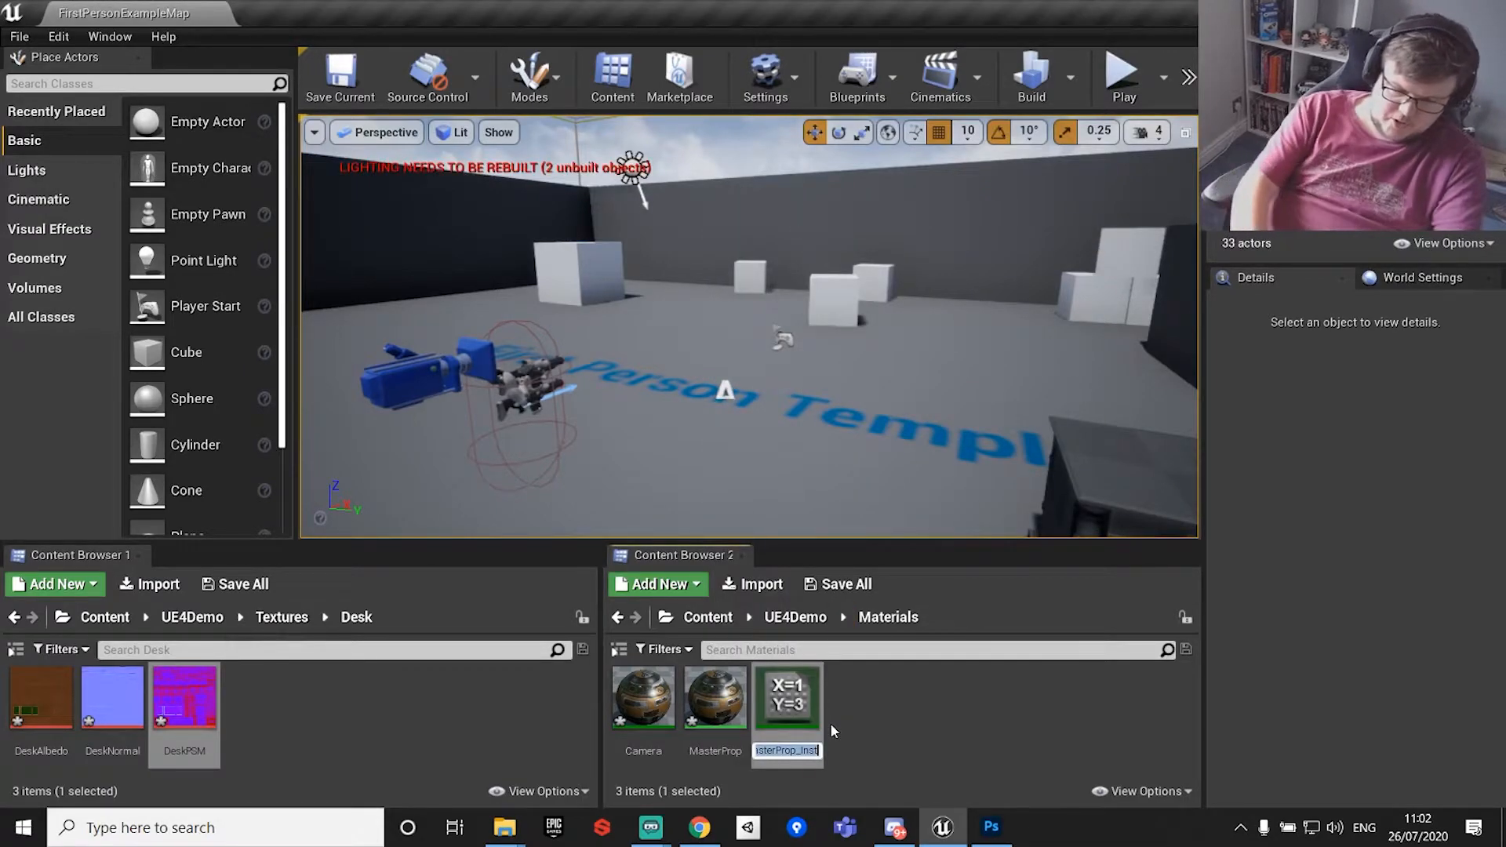
{"action": "type", "text": "Desk"}
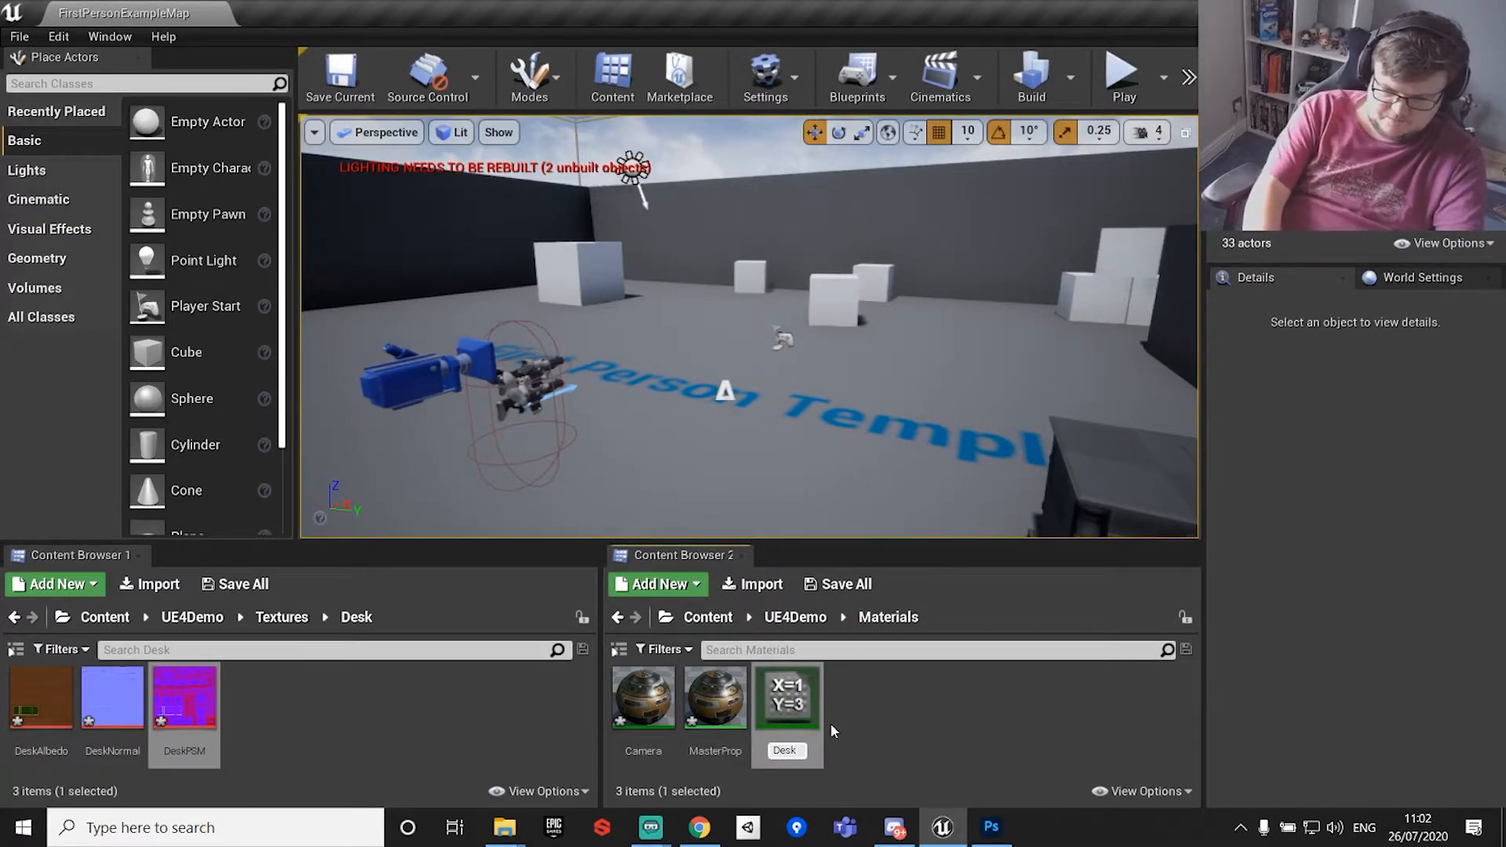
{"action": "key", "text": "Return"}
Open the Desk material instance and enable its Albedo, Normal Map and PSM texture overrides.
{"action": "double_click", "coordinate": [721, 701]}
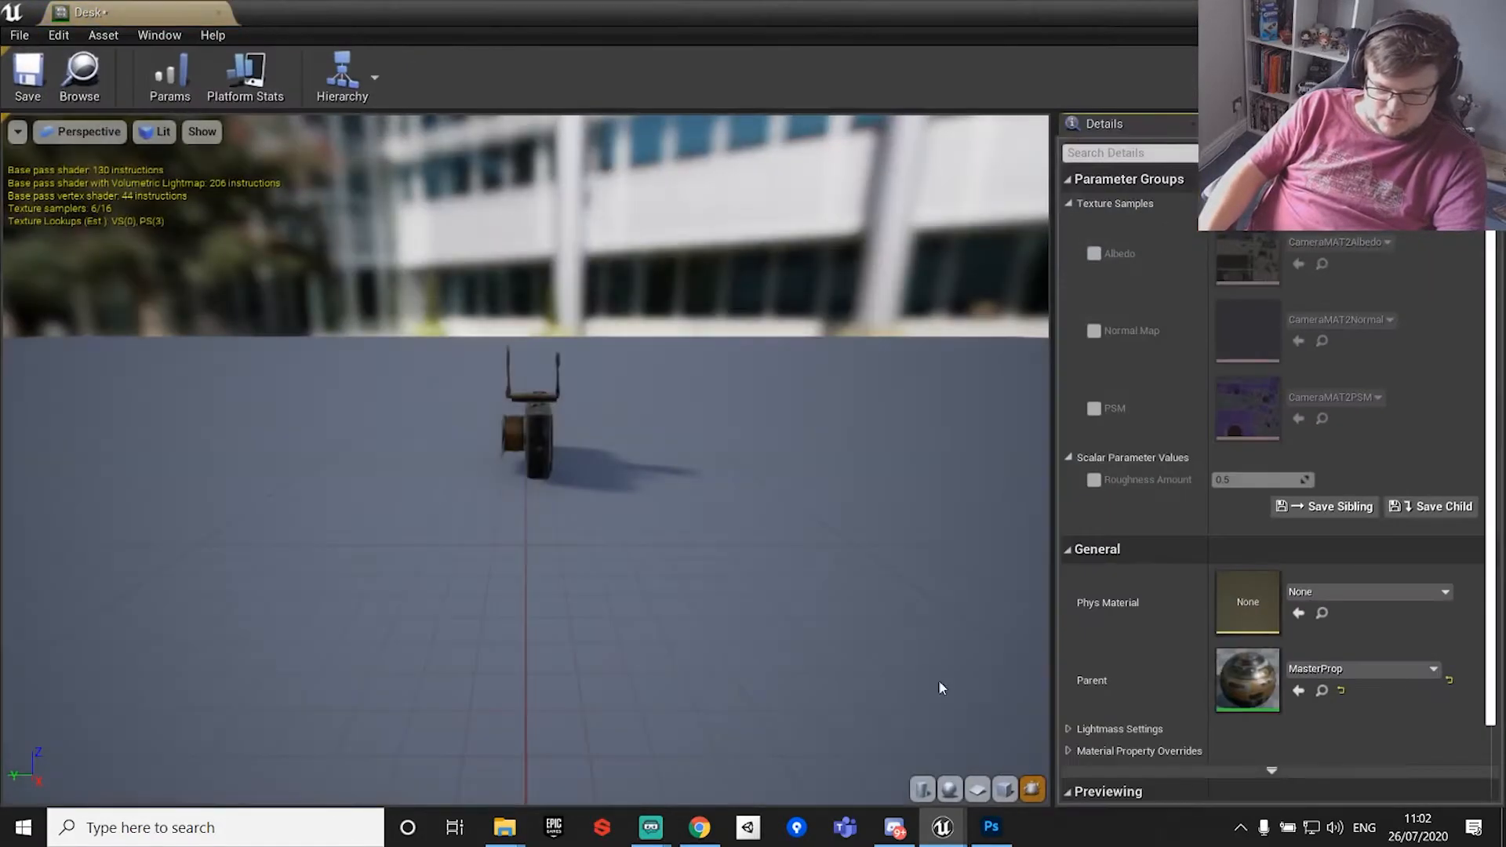
{"action": "left_click_drag", "start_coordinate": [657, 11], "coordinate": [751, 32]}
{"action": "left_click", "coordinate": [1180, 274]}
{"action": "left_click", "coordinate": [1180, 351]}
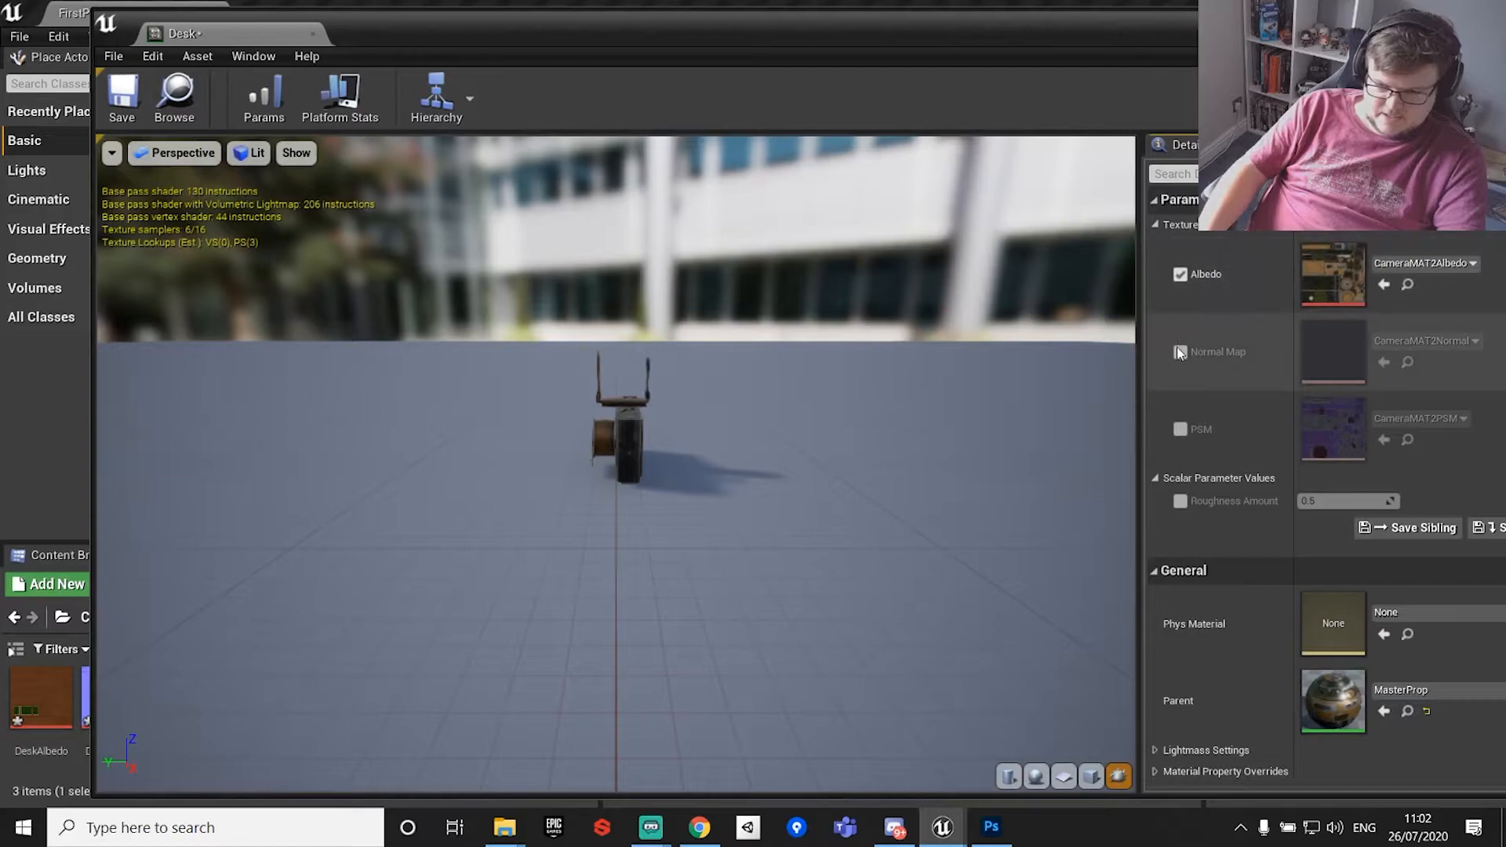
{"action": "left_click", "coordinate": [1180, 430]}
Assign DeskAlbedo, DeskNormal and DeskPSM to the Desk instance's Albedo, Normal Map and PSM parameters.
{"action": "left_click", "coordinate": [1432, 263]}
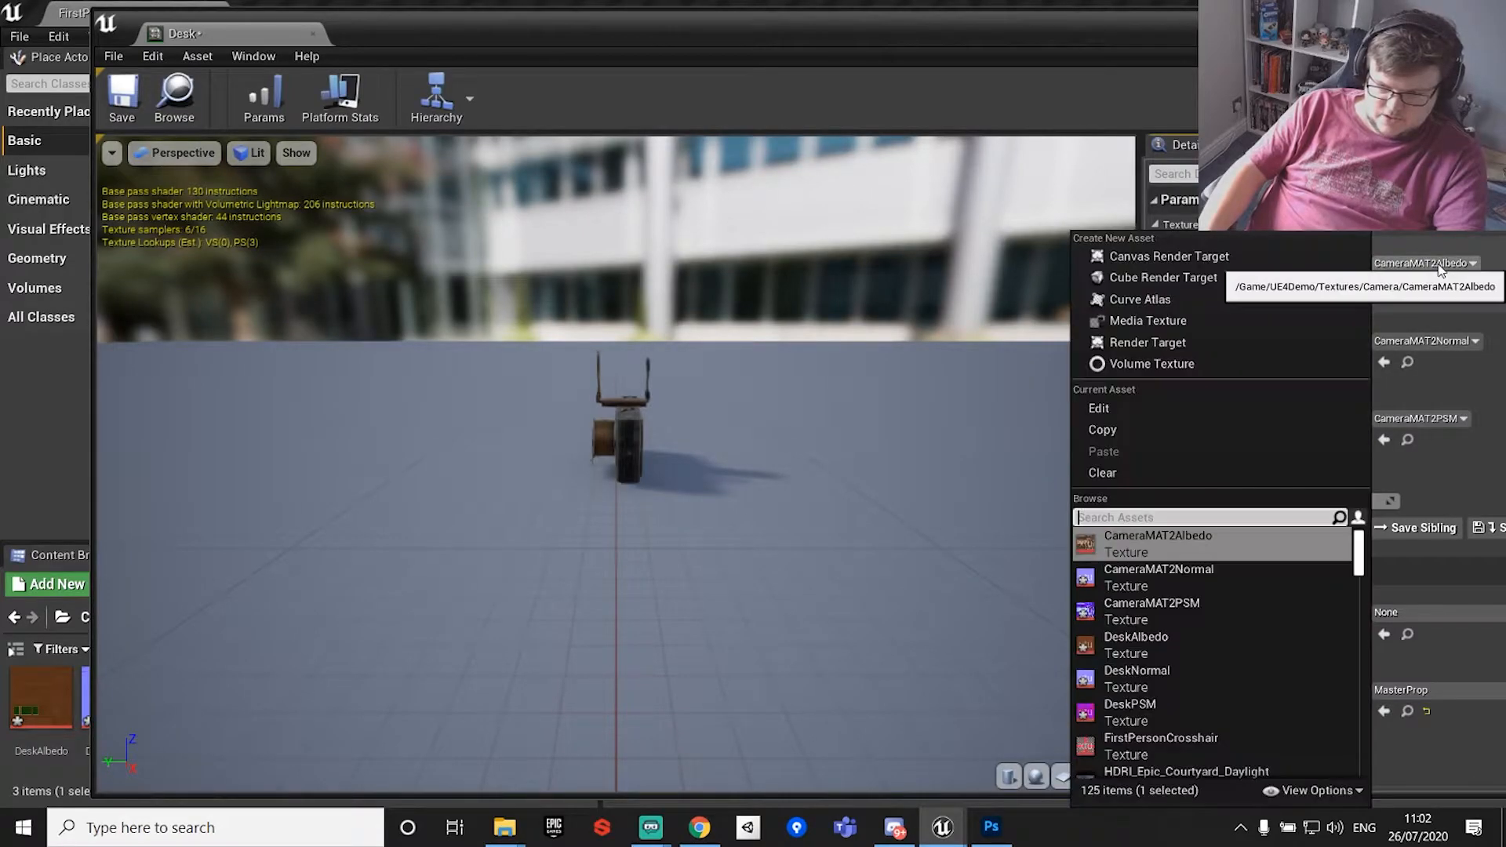
{"action": "type", "text": "desk"}
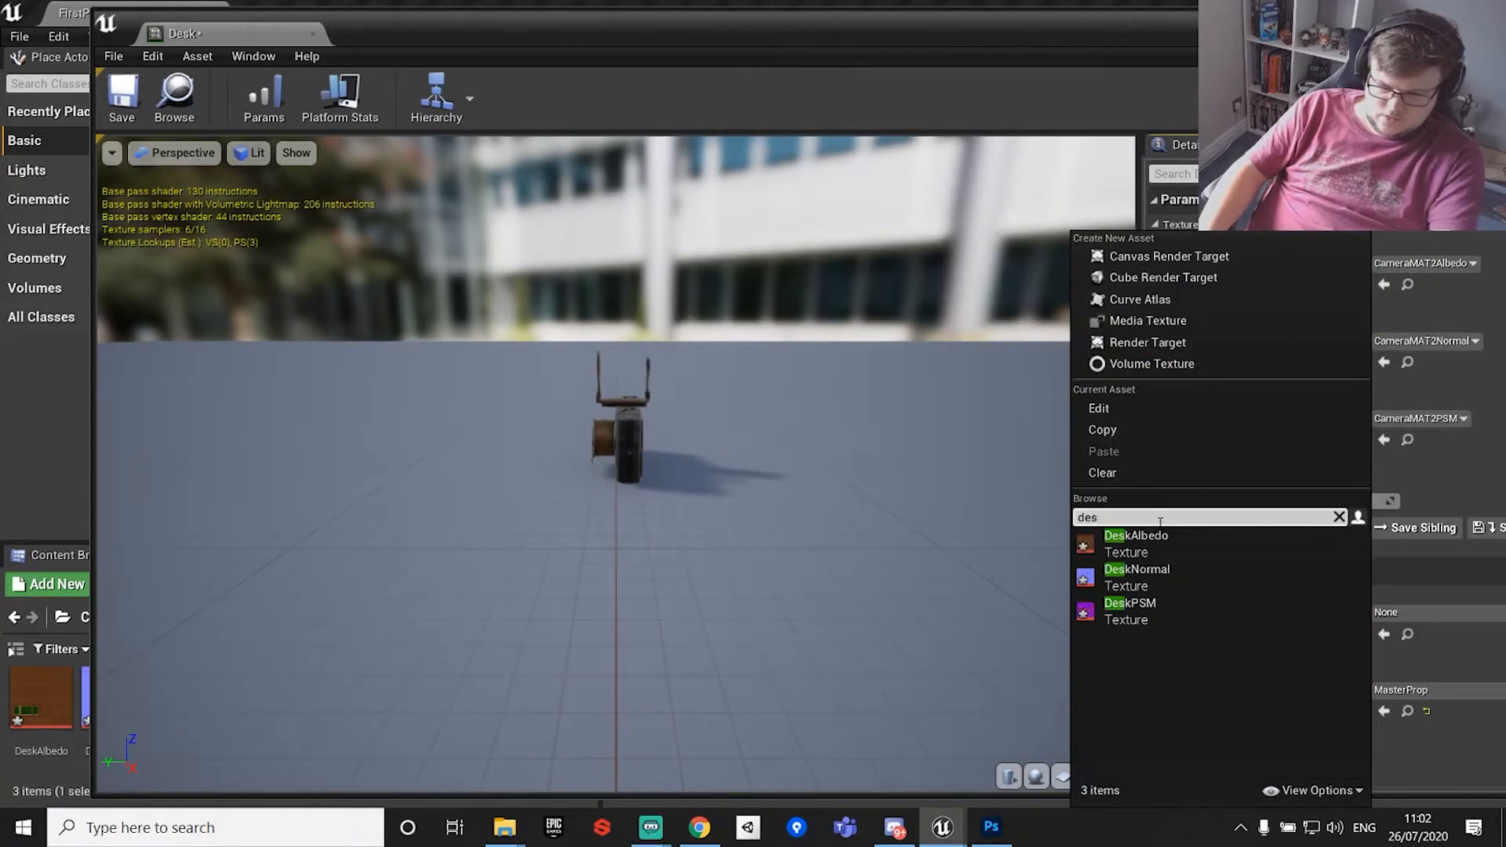
{"action": "left_click", "coordinate": [1186, 543]}
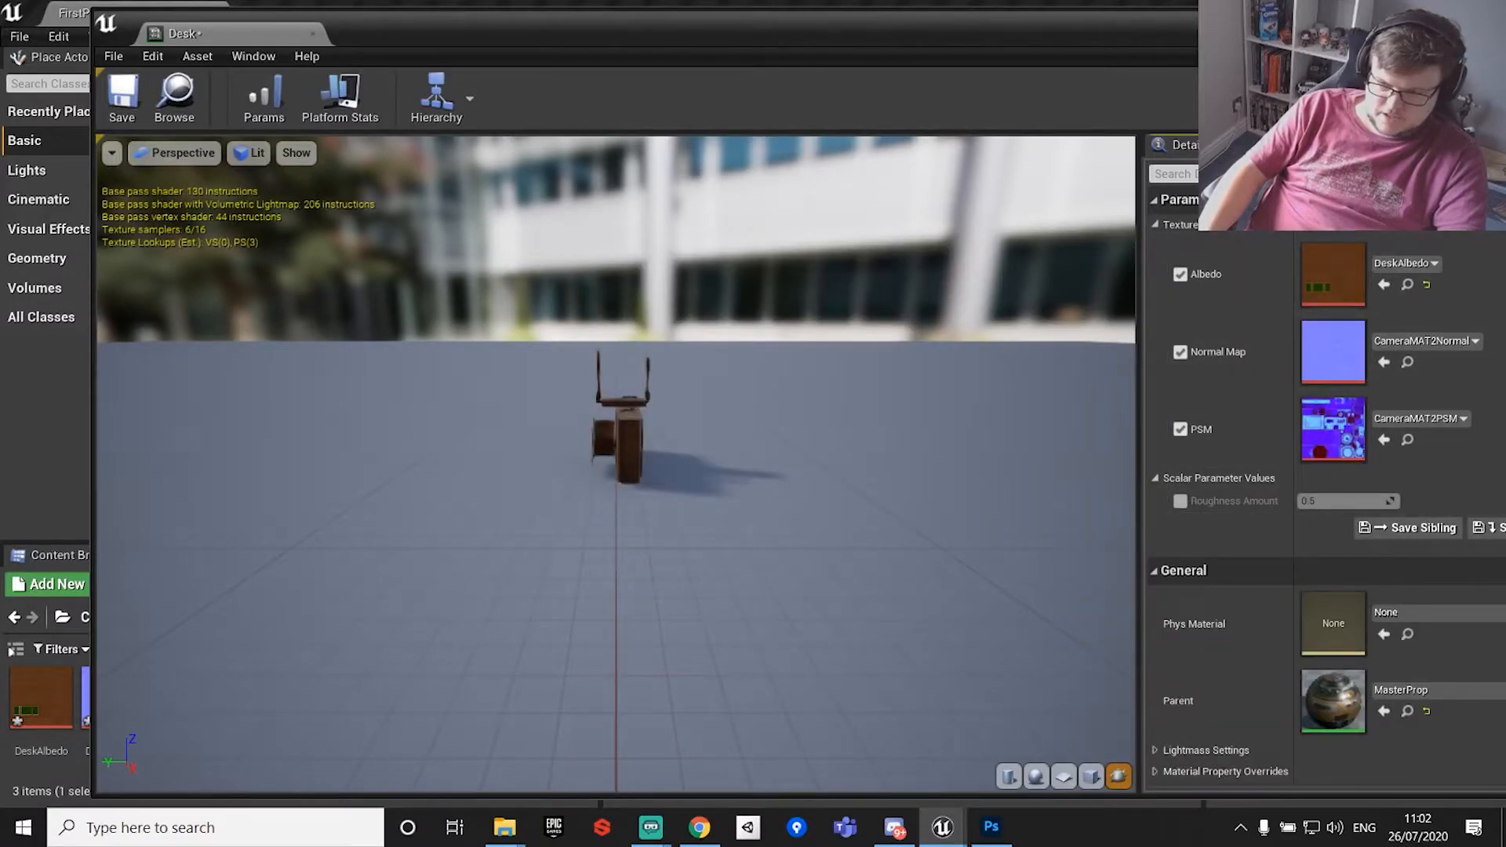
{"action": "key", "text": "super+Up"}
{"action": "left_click", "coordinate": [1365, 319]}
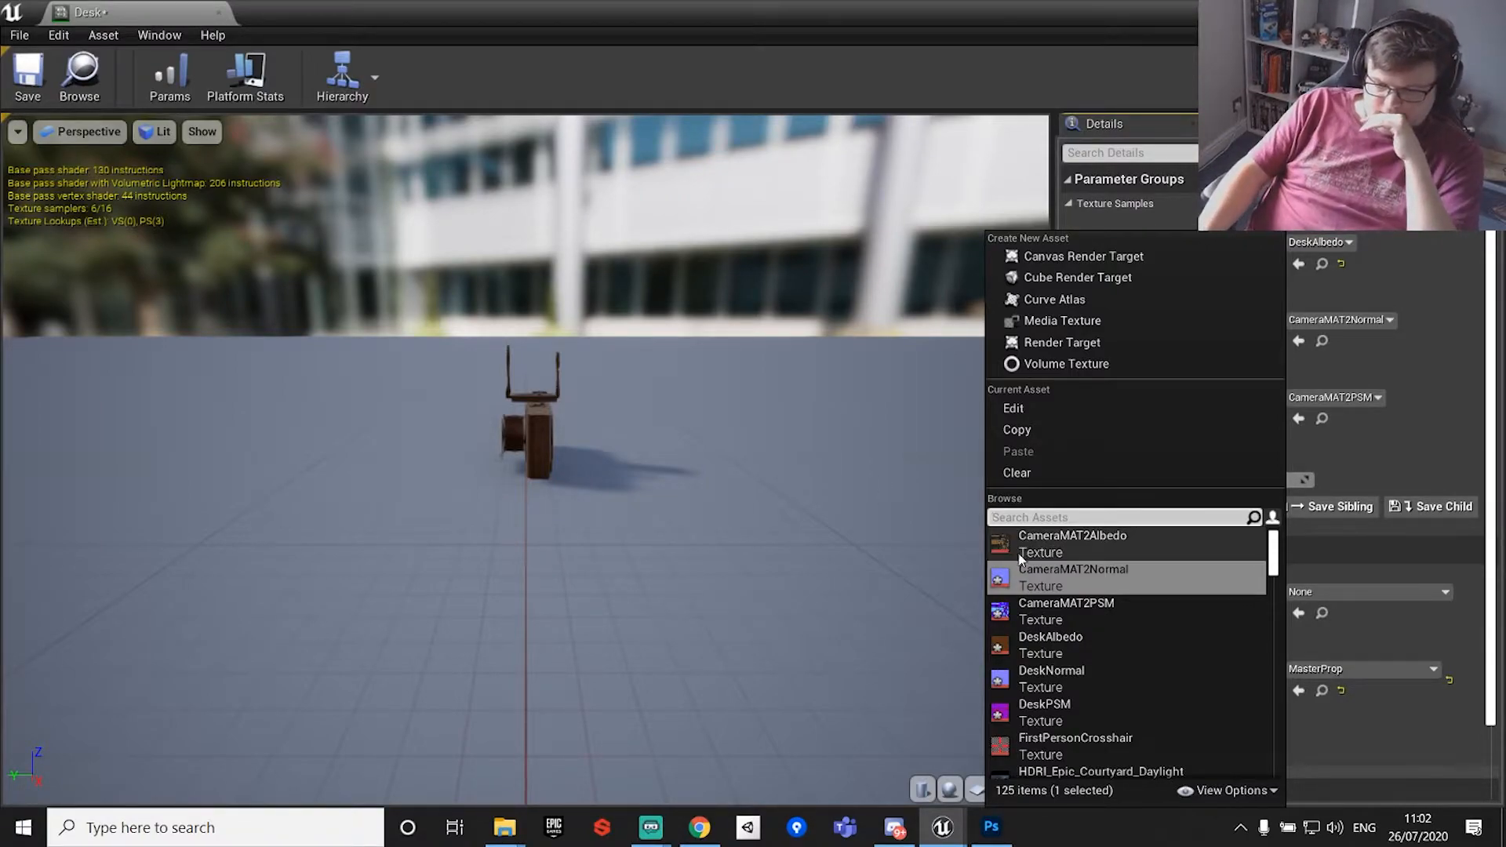
{"action": "type", "text": "desk"}
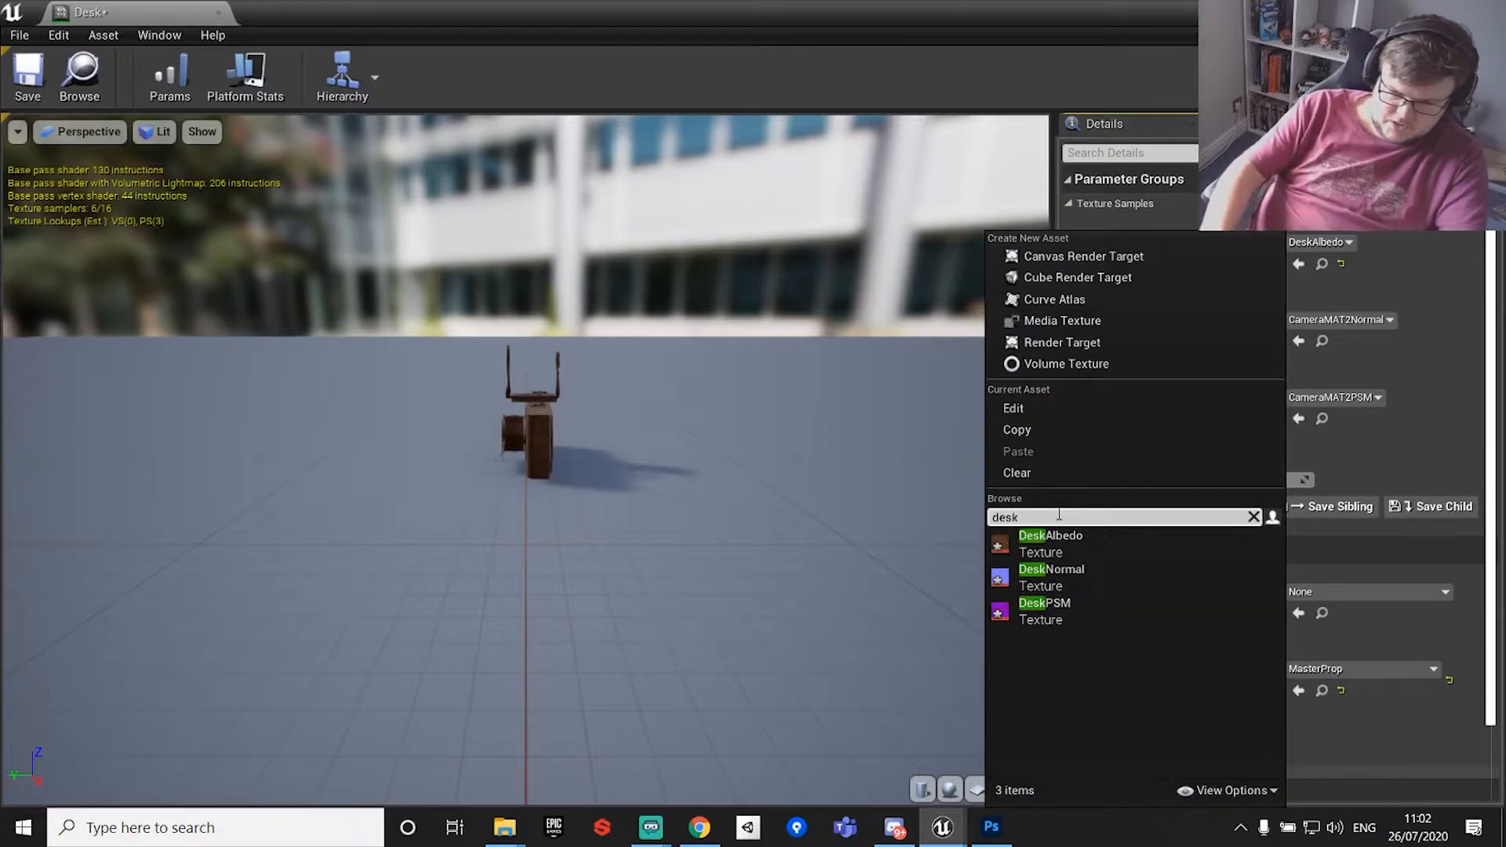
{"action": "left_click", "coordinate": [1059, 571]}
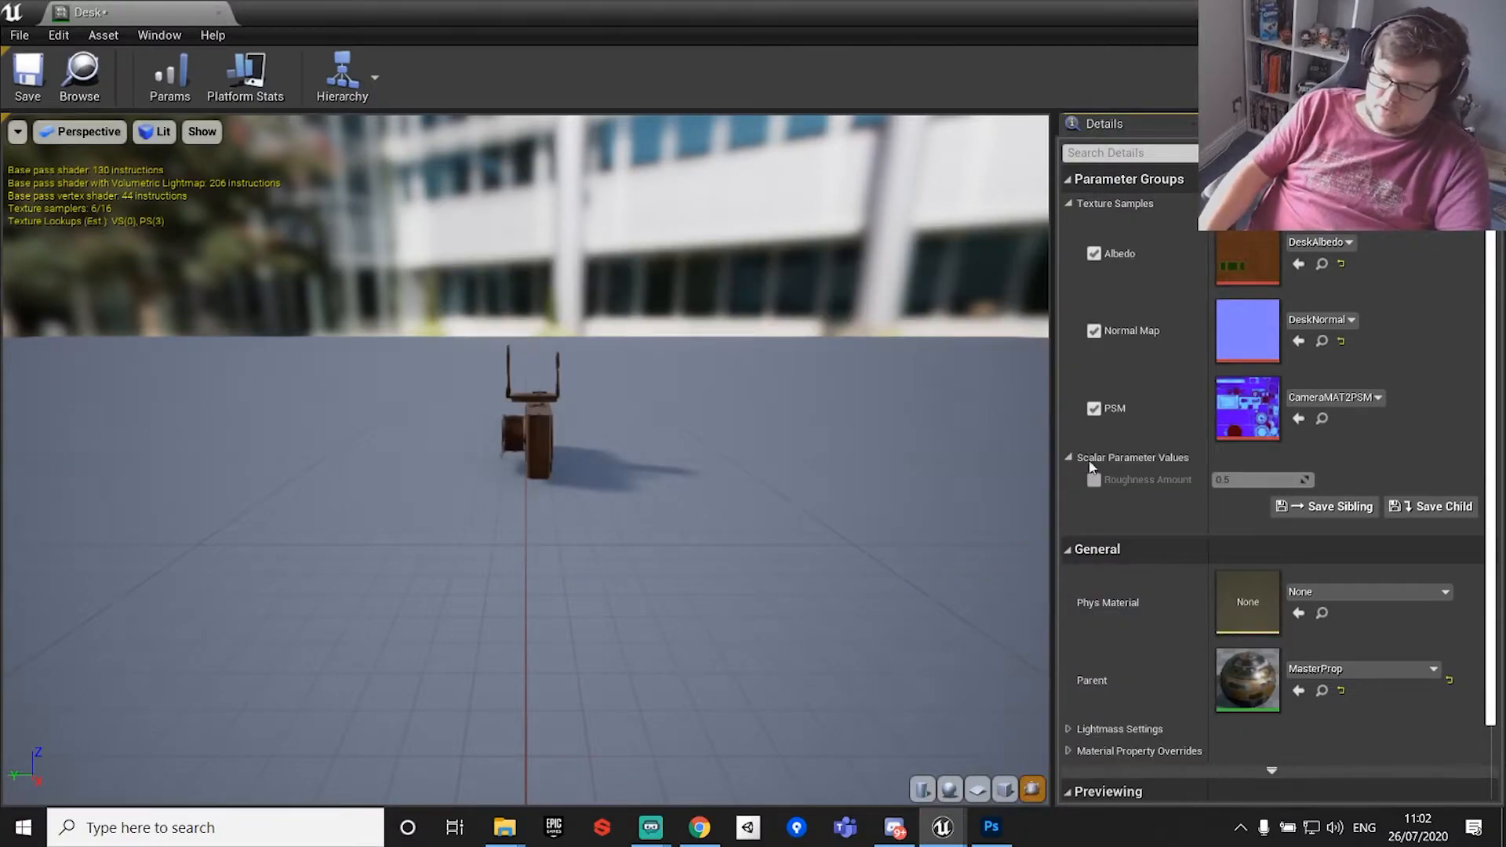
{"action": "left_click", "coordinate": [1323, 399]}
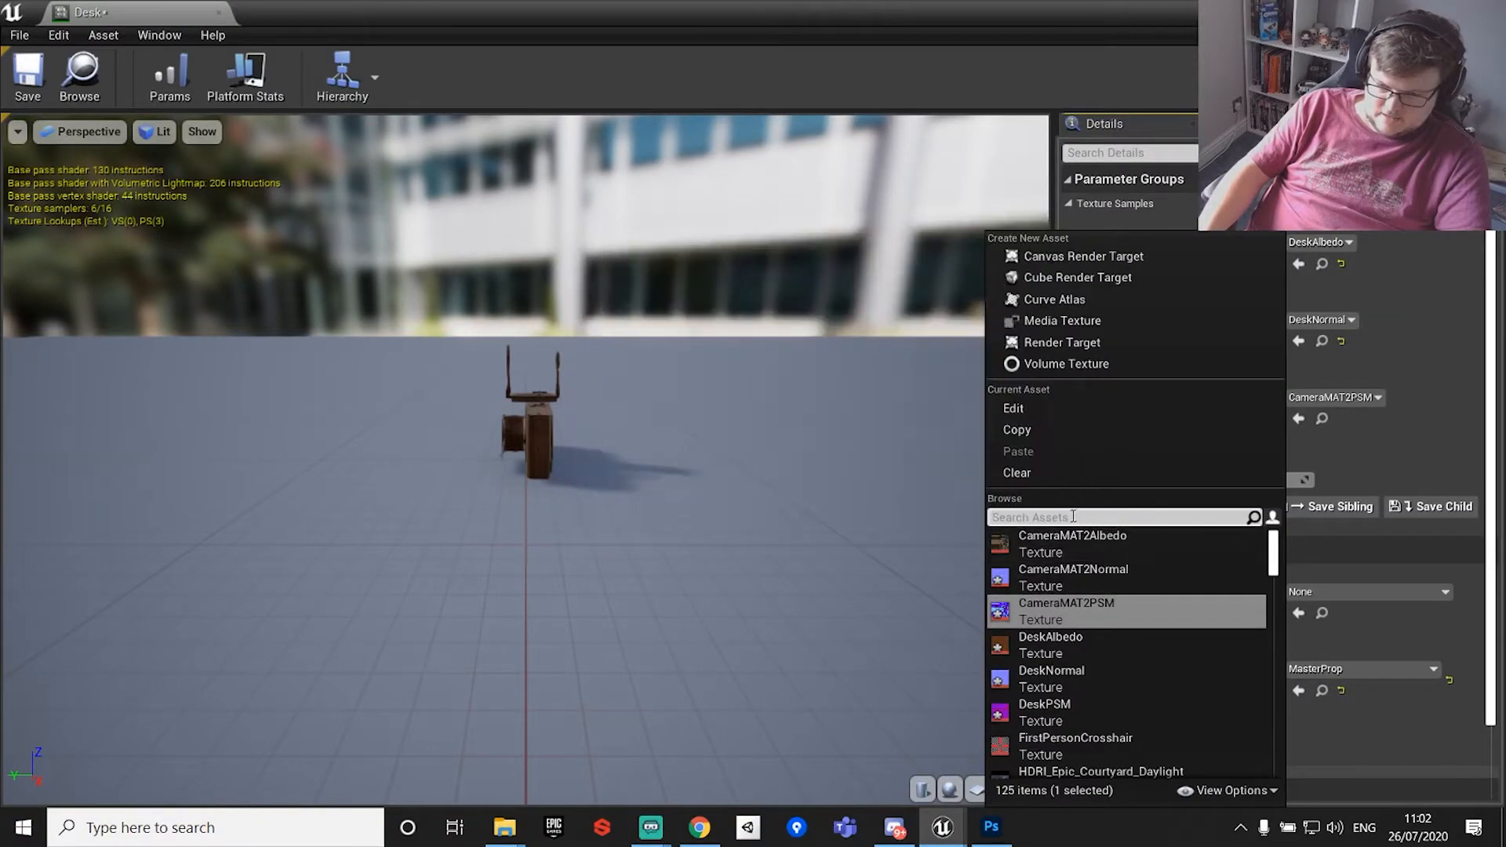
{"action": "type", "text": "desk"}
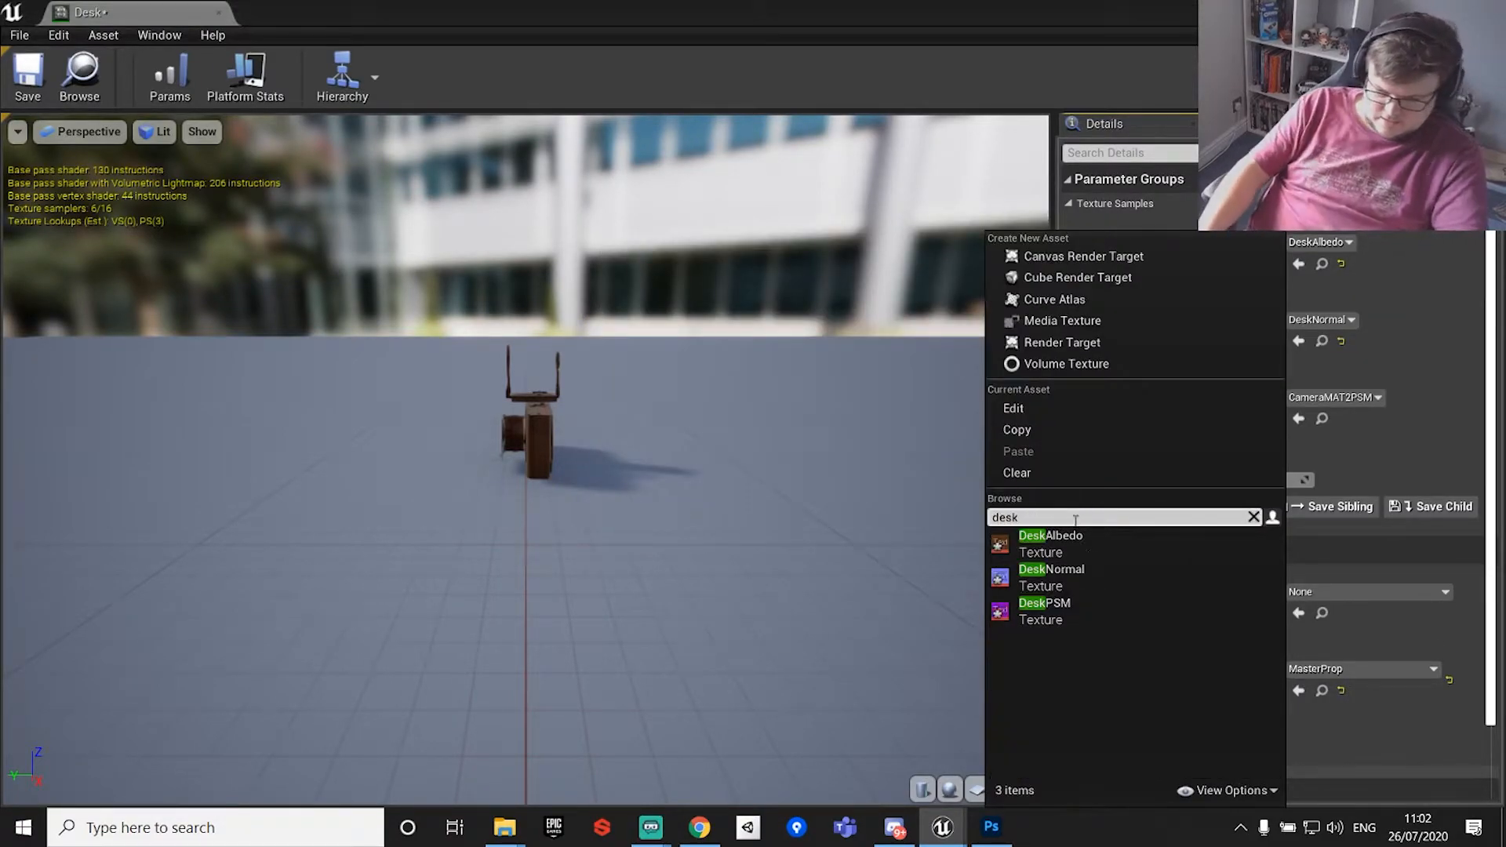
{"action": "left_click", "coordinate": [1045, 606]}
Use the Desk static mesh from UE4Demo's FBX folder as the material instance's preview mesh.
{"action": "left_click_drag", "start_coordinate": [712, 448], "coordinate": [459, 439]}
{"action": "scroll", "coordinate": [460, 440], "scroll_direction": "up", "scroll_amount": 5}
{"action": "left_click_drag", "start_coordinate": [546, 414], "coordinate": [488, 433]}
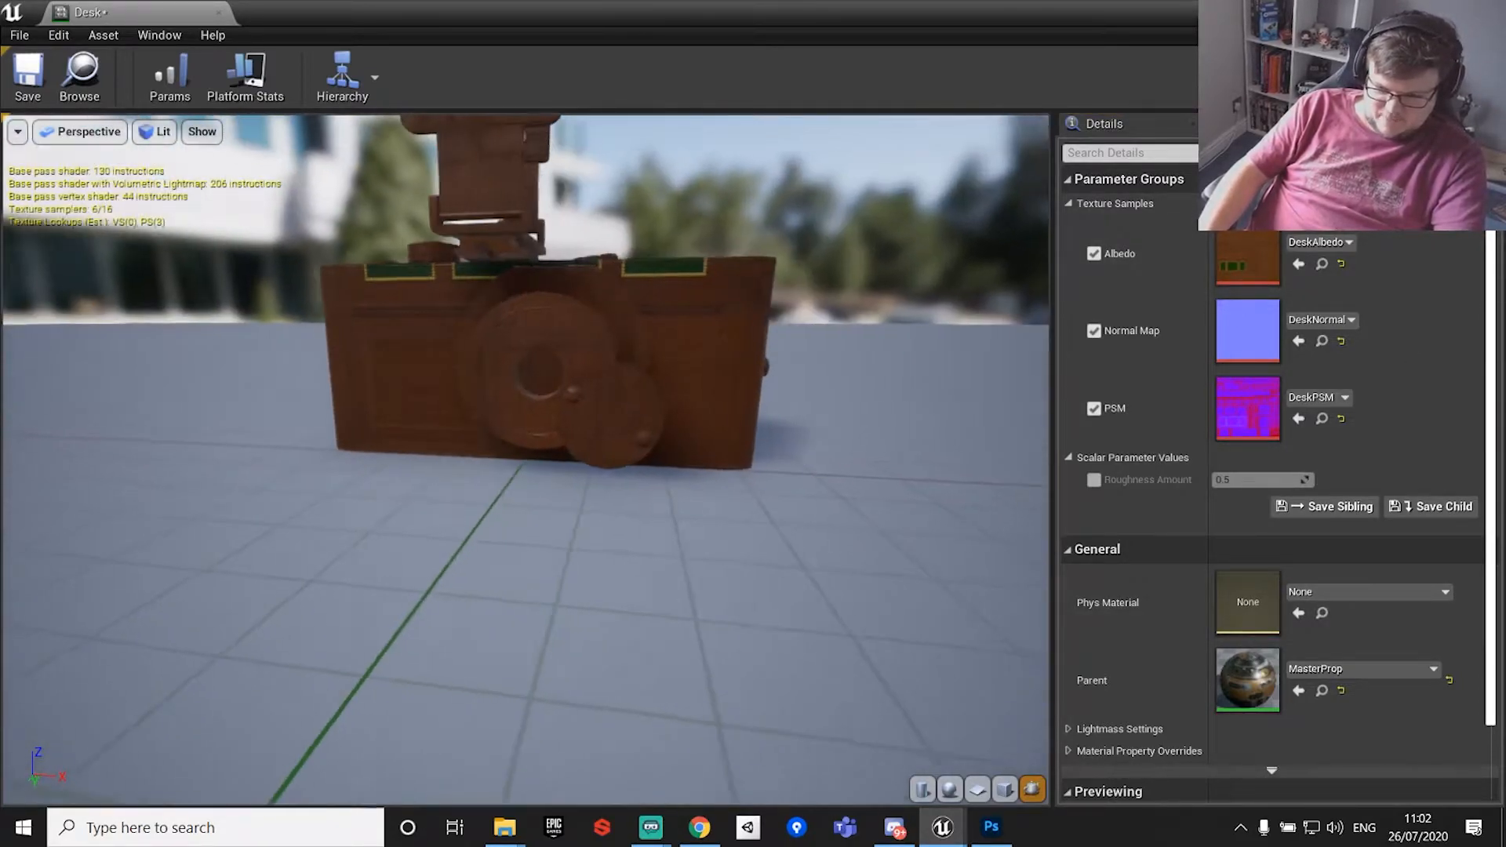
{"action": "left_click_drag", "start_coordinate": [687, 8], "coordinate": [1131, 38]}
{"action": "left_click", "coordinate": [272, 620]}
{"action": "left_click", "coordinate": [211, 620]}
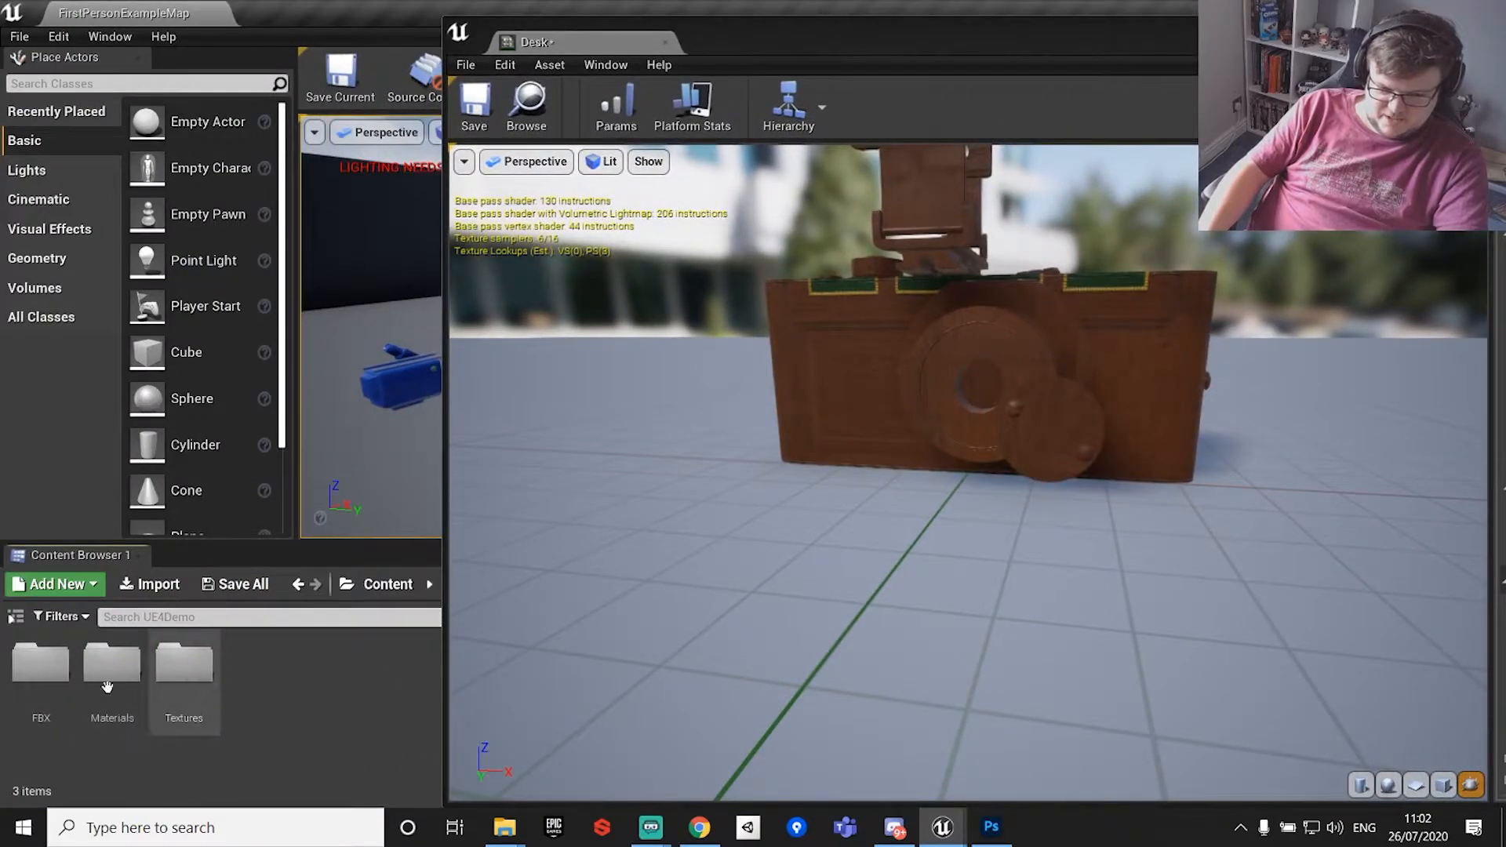
{"action": "double_click", "coordinate": [47, 683]}
{"action": "left_click", "coordinate": [112, 666]}
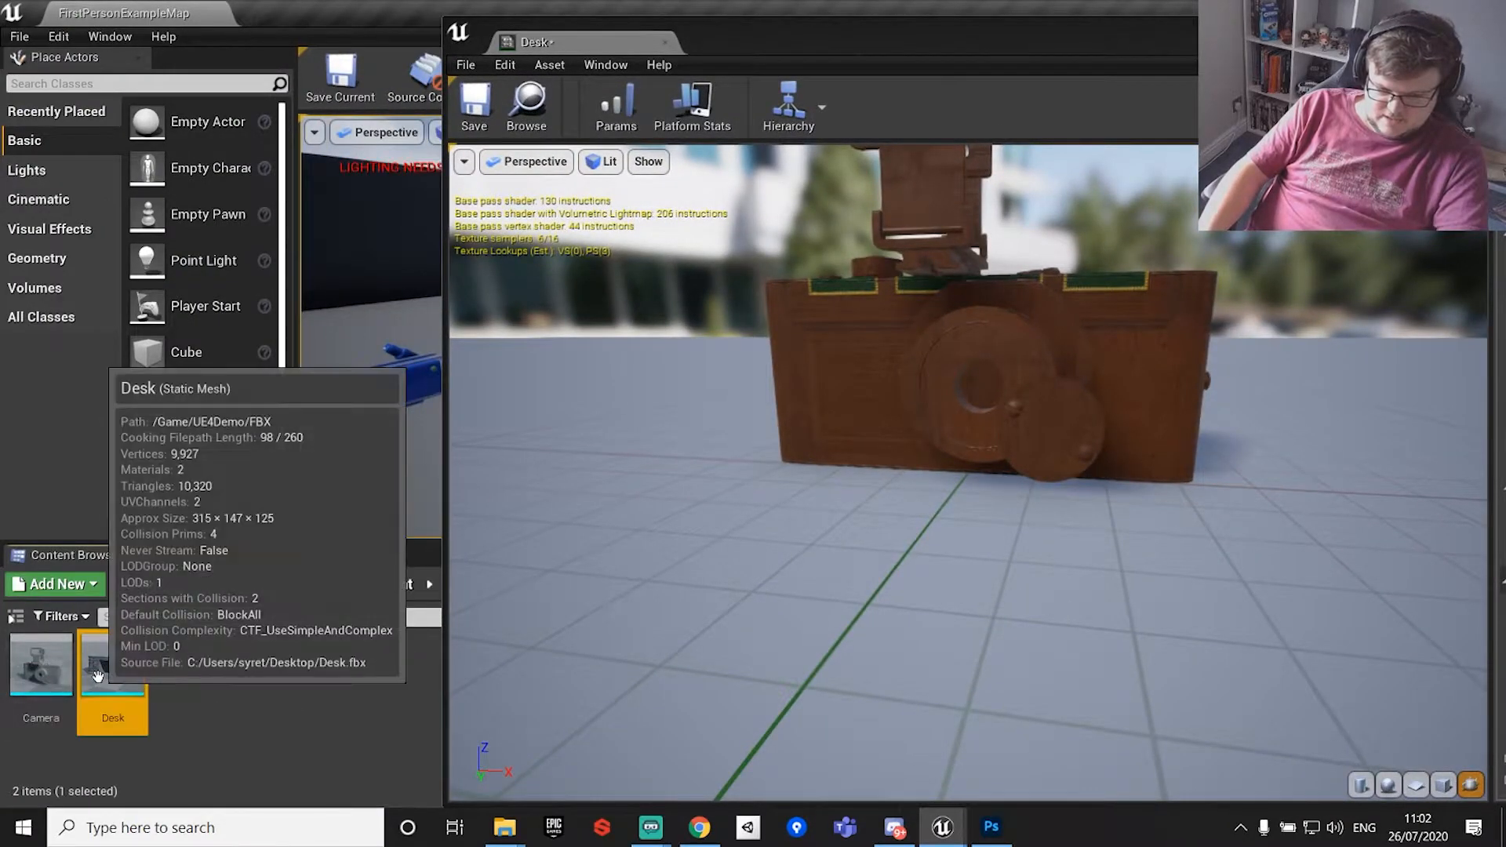
{"action": "left_click", "coordinate": [1473, 787]}
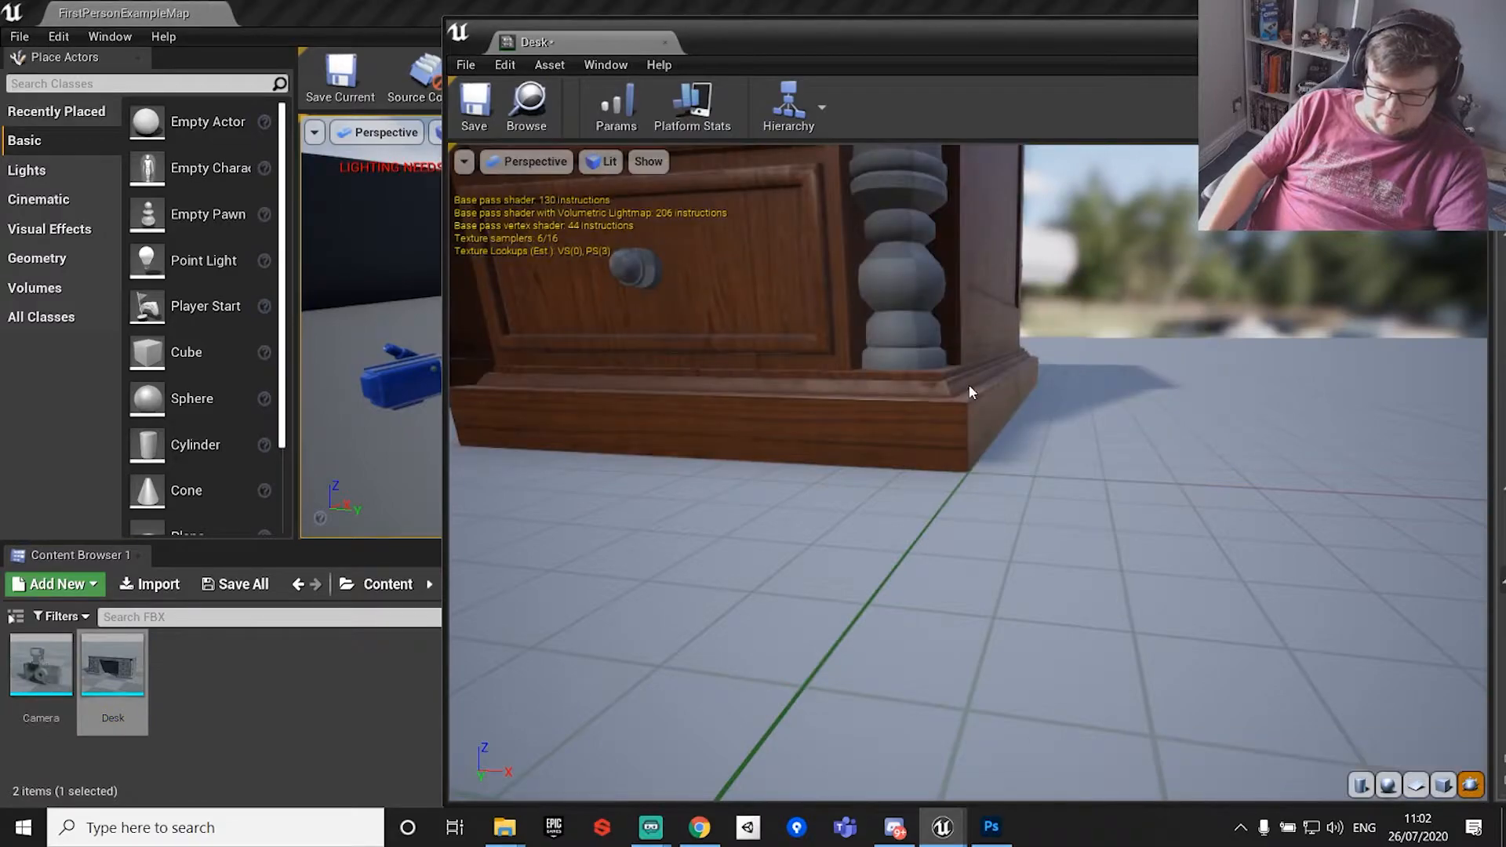
Examine the Desk material on the desk preview mesh from the front and above, and close the instance editor.
{"action": "scroll", "coordinate": [936, 389], "scroll_direction": "down", "scroll_amount": 5}
{"action": "left_click_drag", "start_coordinate": [937, 389], "coordinate": [910, 440]}
{"action": "left_click_drag", "start_coordinate": [829, 369], "coordinate": [890, 428]}
{"action": "mouse_move", "coordinate": [815, 466]}
{"action": "left_mouse_down"}
{"action": "mouse_move", "coordinate": [969, 451]}
{"action": "mouse_move", "coordinate": [988, 550]}
{"action": "mouse_move", "coordinate": [879, 506]}
{"action": "mouse_move", "coordinate": [895, 444]}
{"action": "mouse_move", "coordinate": [815, 461]}
{"action": "left_mouse_up"}
{"action": "left_click_drag", "start_coordinate": [1096, 61], "coordinate": [590, 79]}
{"action": "left_click", "coordinate": [1394, 49]}
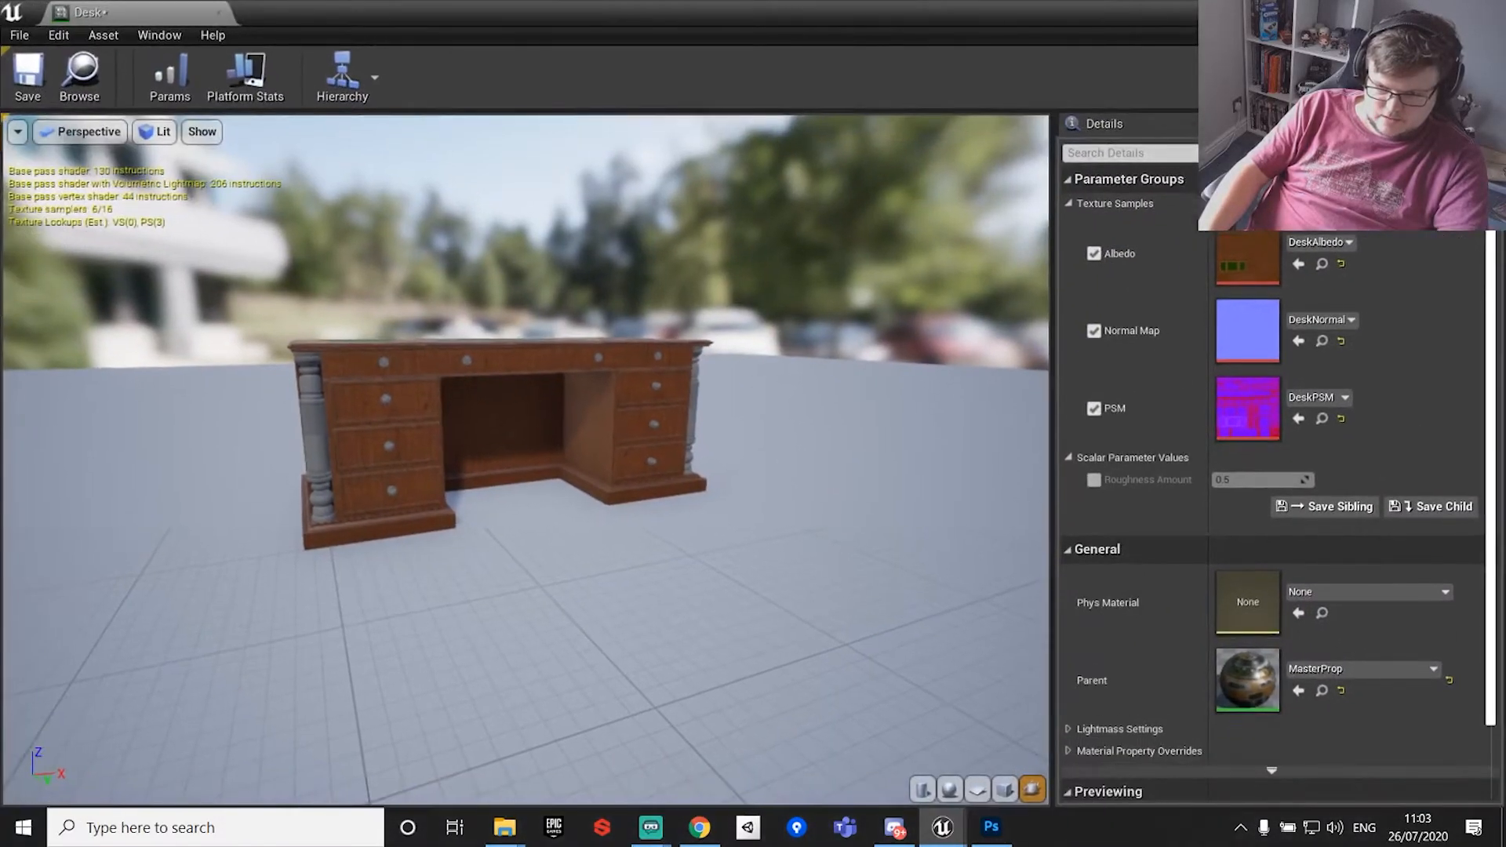
{"action": "left_click_drag", "start_coordinate": [463, 505], "coordinate": [787, 431]}
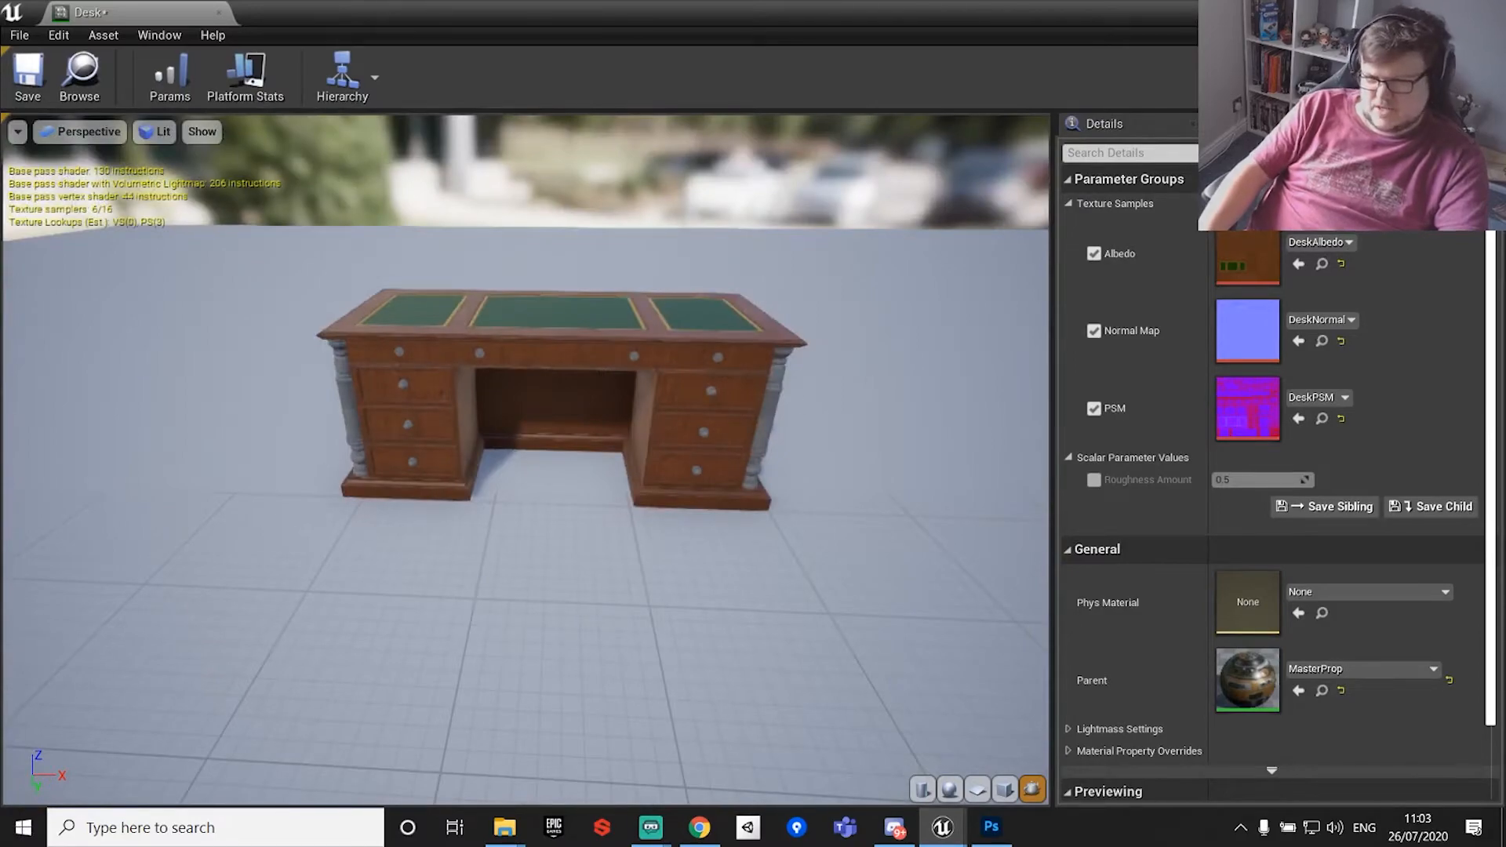
{"action": "left_click", "coordinate": [1488, 11]}
Apply the Desk material instance to Element 0 of the desk mesh in the level.
{"action": "right_click_drag", "start_coordinate": [729, 445], "coordinate": [926, 478]}
{"action": "left_click", "coordinate": [732, 338]}
{"action": "left_click_drag", "start_coordinate": [716, 697], "coordinate": [1339, 757]}
Apply the Camera material instance to Element 0 of the camera mesh on the desk.
{"action": "mouse_move", "coordinate": [980, 424]}
{"action": "right_mouse_down"}
{"action": "mouse_move", "coordinate": [1012, 427]}
{"action": "mouse_move", "coordinate": [1004, 439]}
{"action": "right_mouse_up"}
{"action": "key", "text": "s"}
{"action": "key", "text": "e"}
{"action": "left_click_drag", "start_coordinate": [643, 697], "coordinate": [1325, 725]}
Scale the camera mesh on the desk to 0.5 on the X, Y and Z axes.
{"action": "left_click", "coordinate": [826, 337]}
{"action": "right_click_drag", "start_coordinate": [942, 353], "coordinate": [1020, 361]}
{"action": "key", "text": "w"}
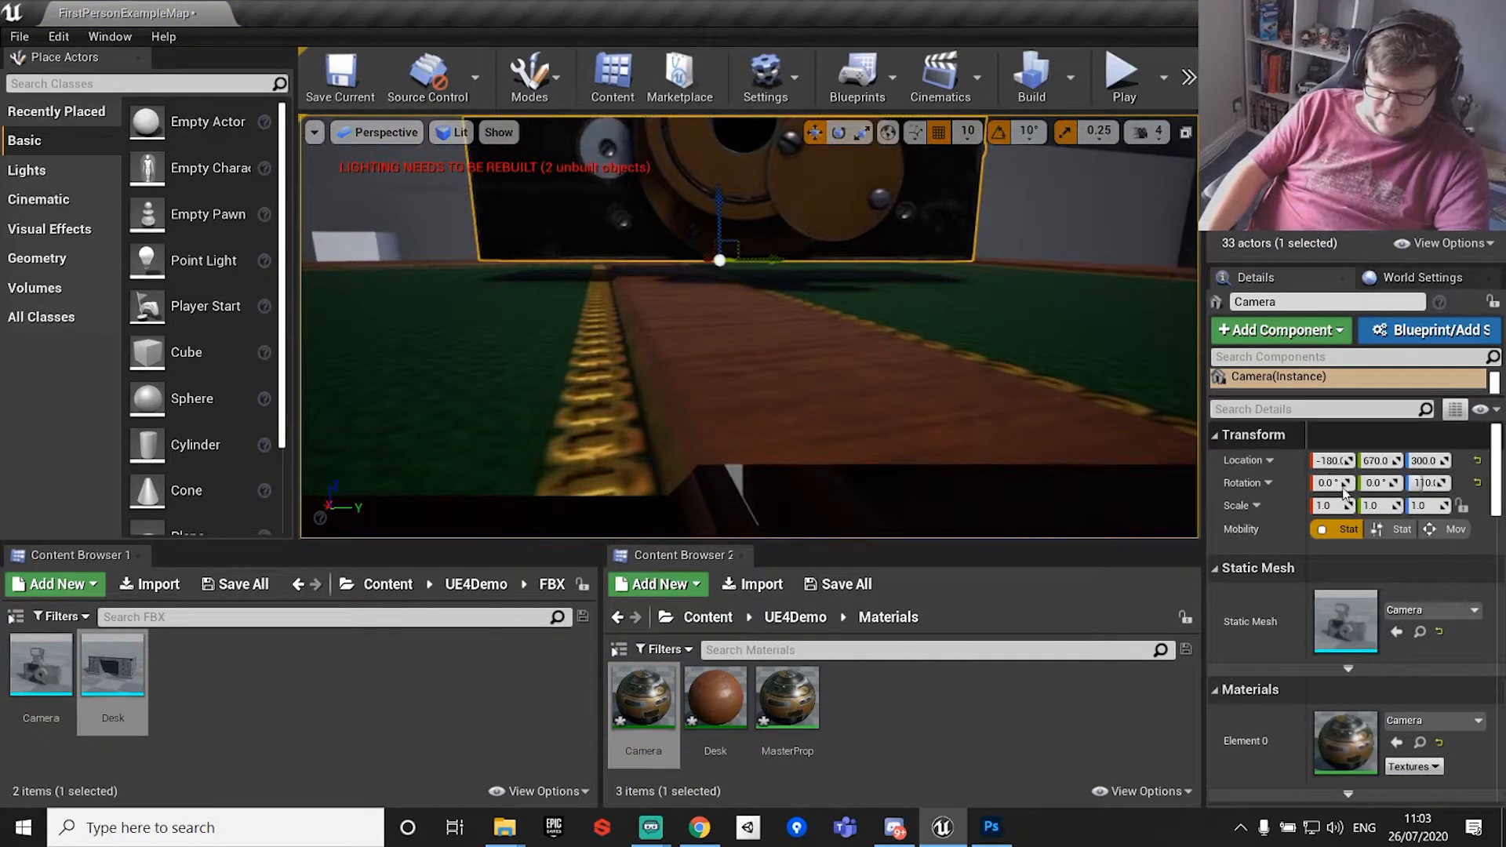
{"action": "left_click", "coordinate": [1326, 506]}
{"action": "key", "text": "BackSpace"}
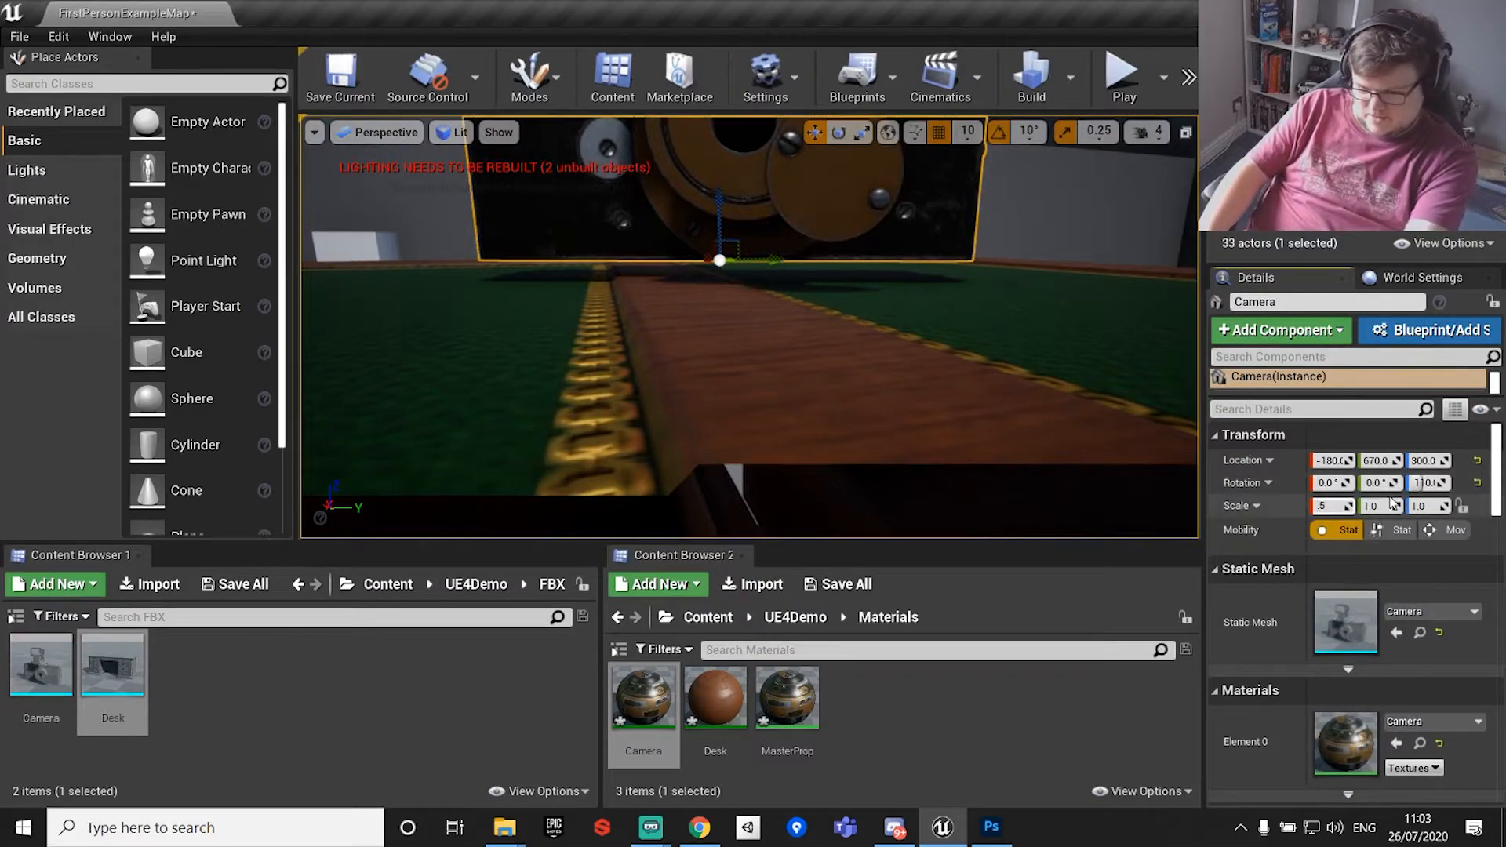
{"action": "left_click", "coordinate": [1387, 505]}
{"action": "type", "text": ".5"}
{"action": "left_click", "coordinate": [1431, 506]}
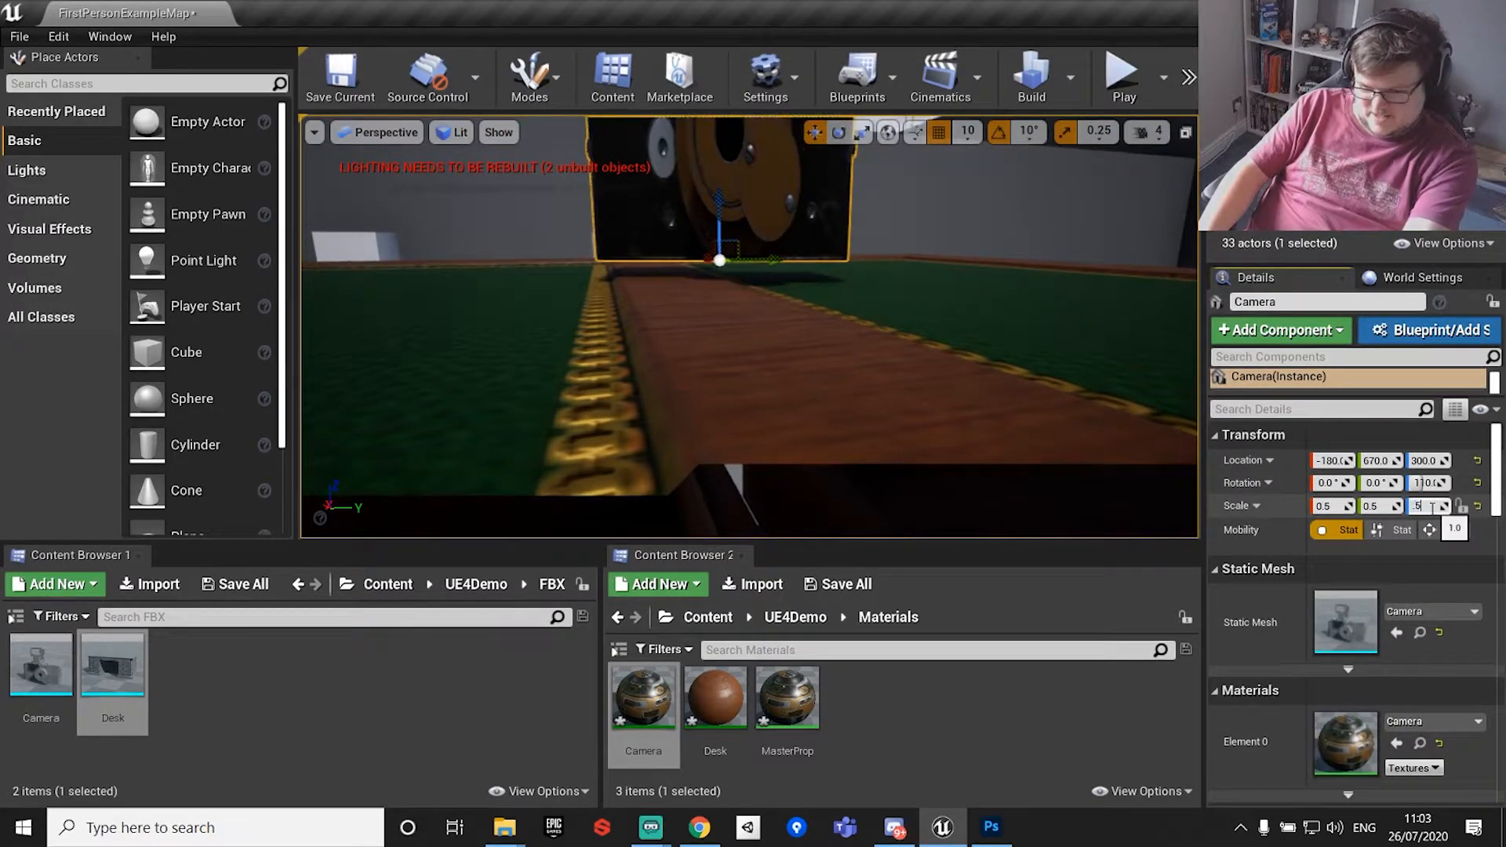
{"action": "key", "text": "Return"}
Examine the textured desk and the scaled camera on it in the level viewport.
{"action": "scroll", "coordinate": [918, 219], "scroll_direction": "down", "scroll_amount": 5}
{"action": "right_click_drag", "start_coordinate": [918, 219], "coordinate": [832, 212]}
{"action": "left_click", "coordinate": [898, 330]}
{"action": "key", "text": "w"}
{"action": "right_click_drag", "start_coordinate": [898, 329], "coordinate": [977, 331]}
{"action": "key", "text": "d"}
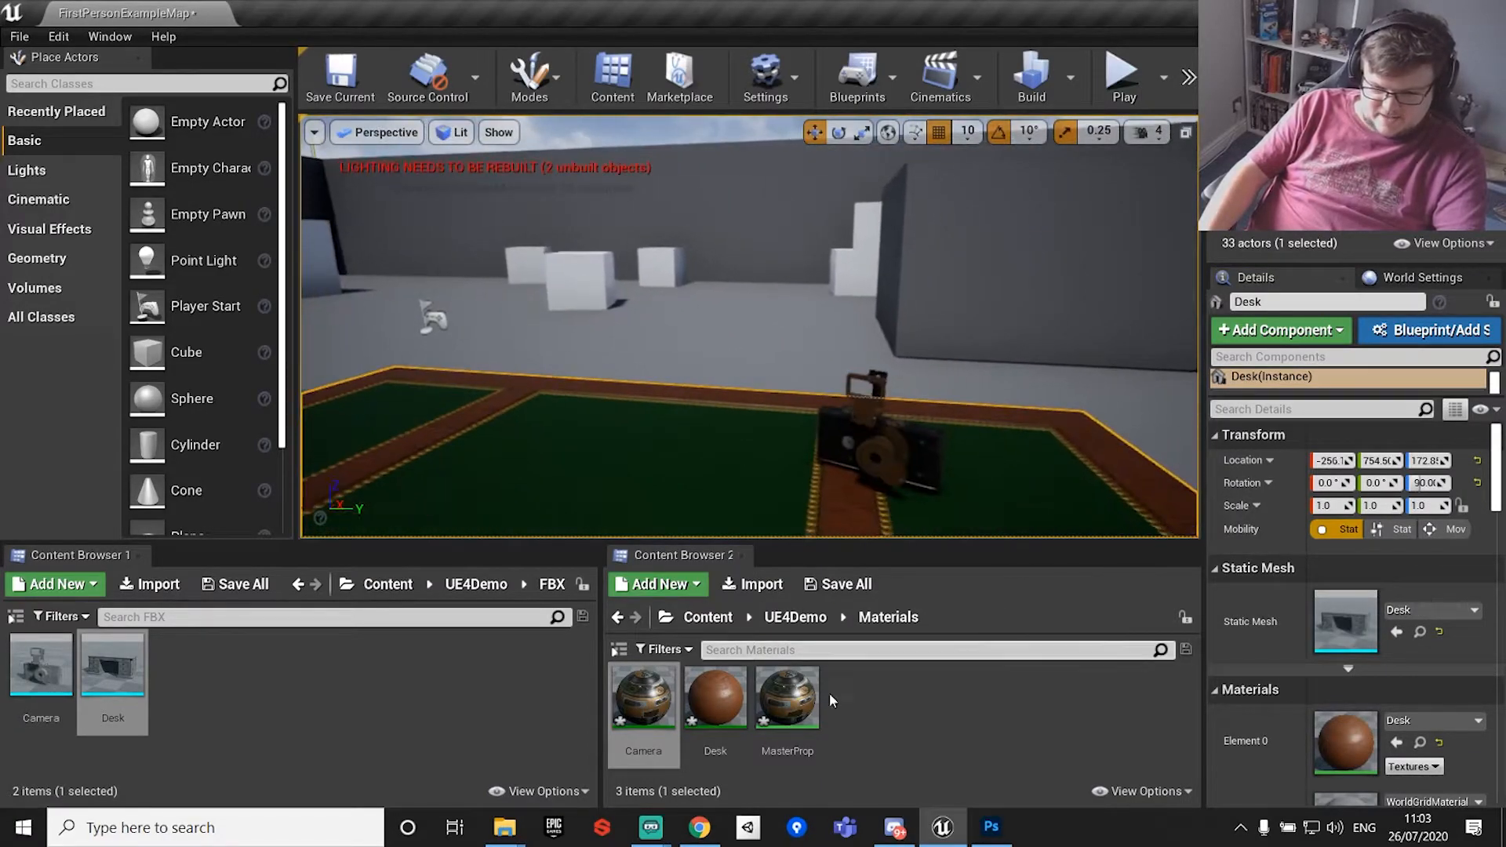
Open the MasterProp material, review its Albedo, PSM and Normal node groups, and return to the level.
{"action": "double_click", "coordinate": [785, 706]}
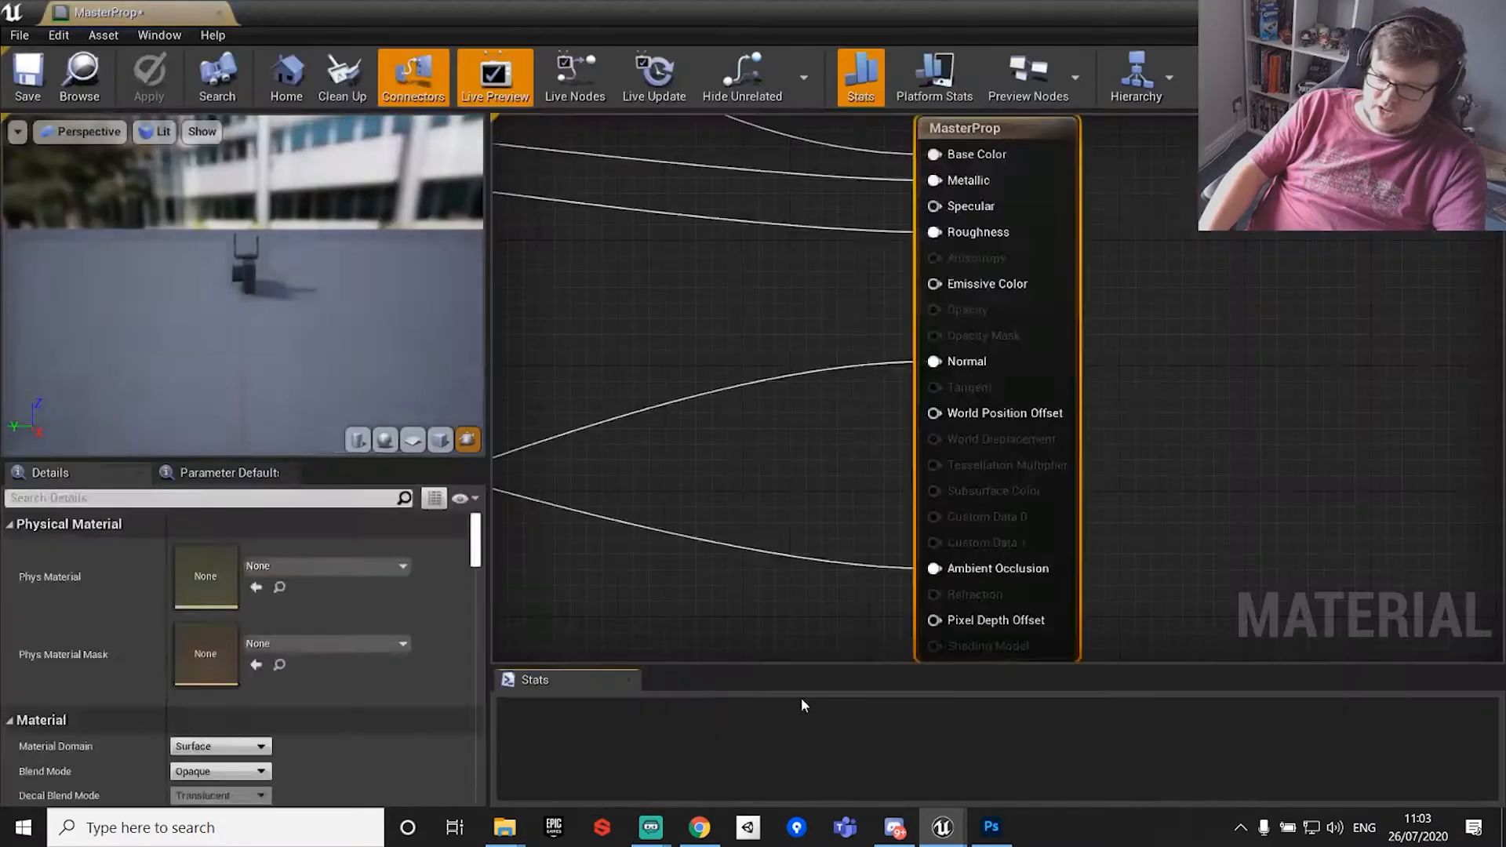
{"action": "right_click_drag", "start_coordinate": [647, 194], "coordinate": [992, 374]}
{"action": "scroll", "coordinate": [992, 374], "scroll_direction": "down", "scroll_amount": 10}
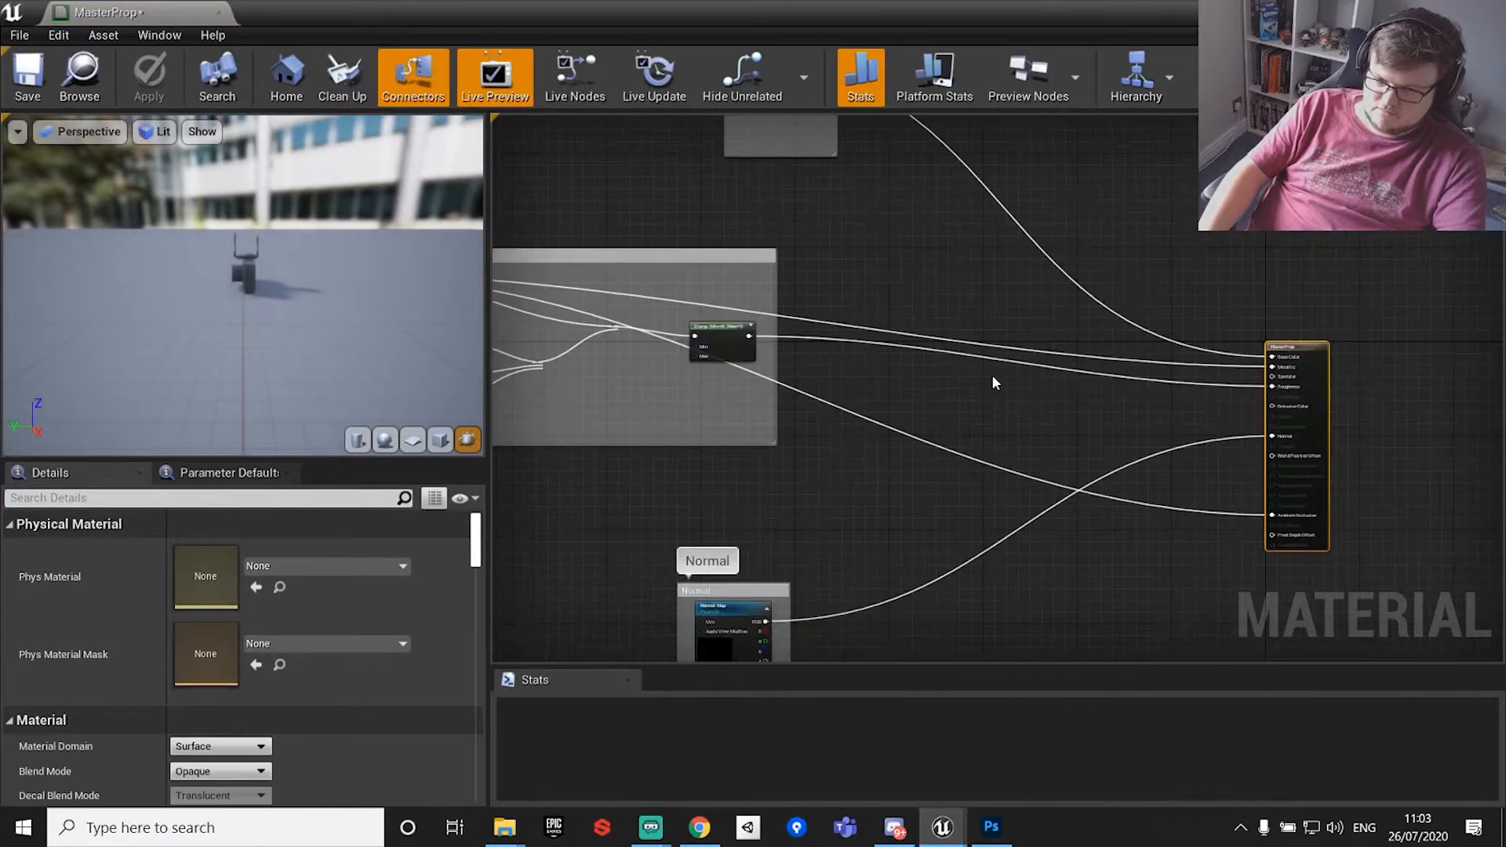
{"action": "scroll", "coordinate": [991, 374], "scroll_direction": "up", "scroll_amount": 3}
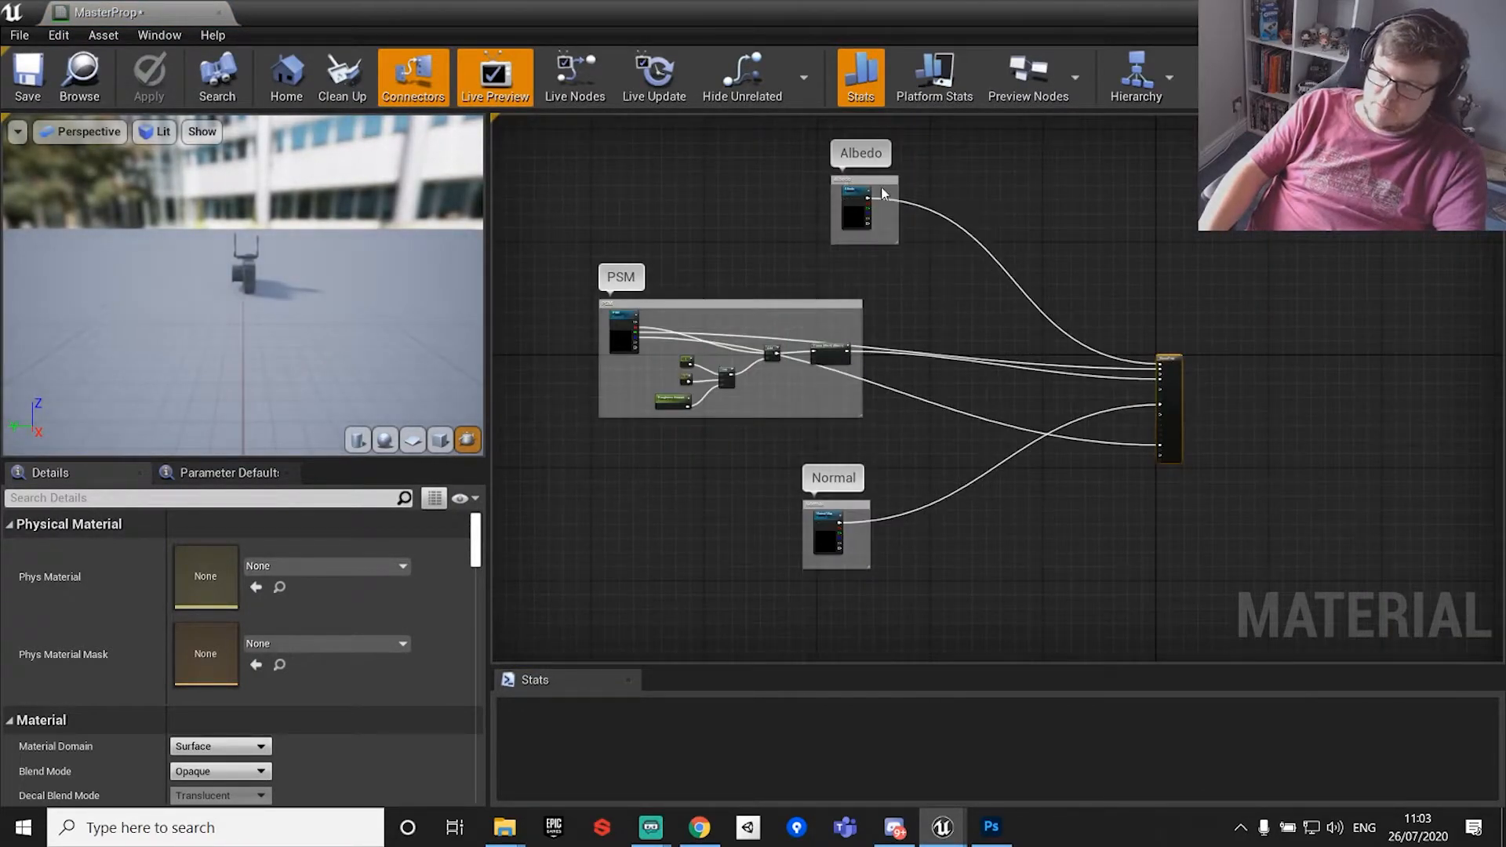
{"action": "right_click_drag", "start_coordinate": [892, 206], "coordinate": [925, 236]}
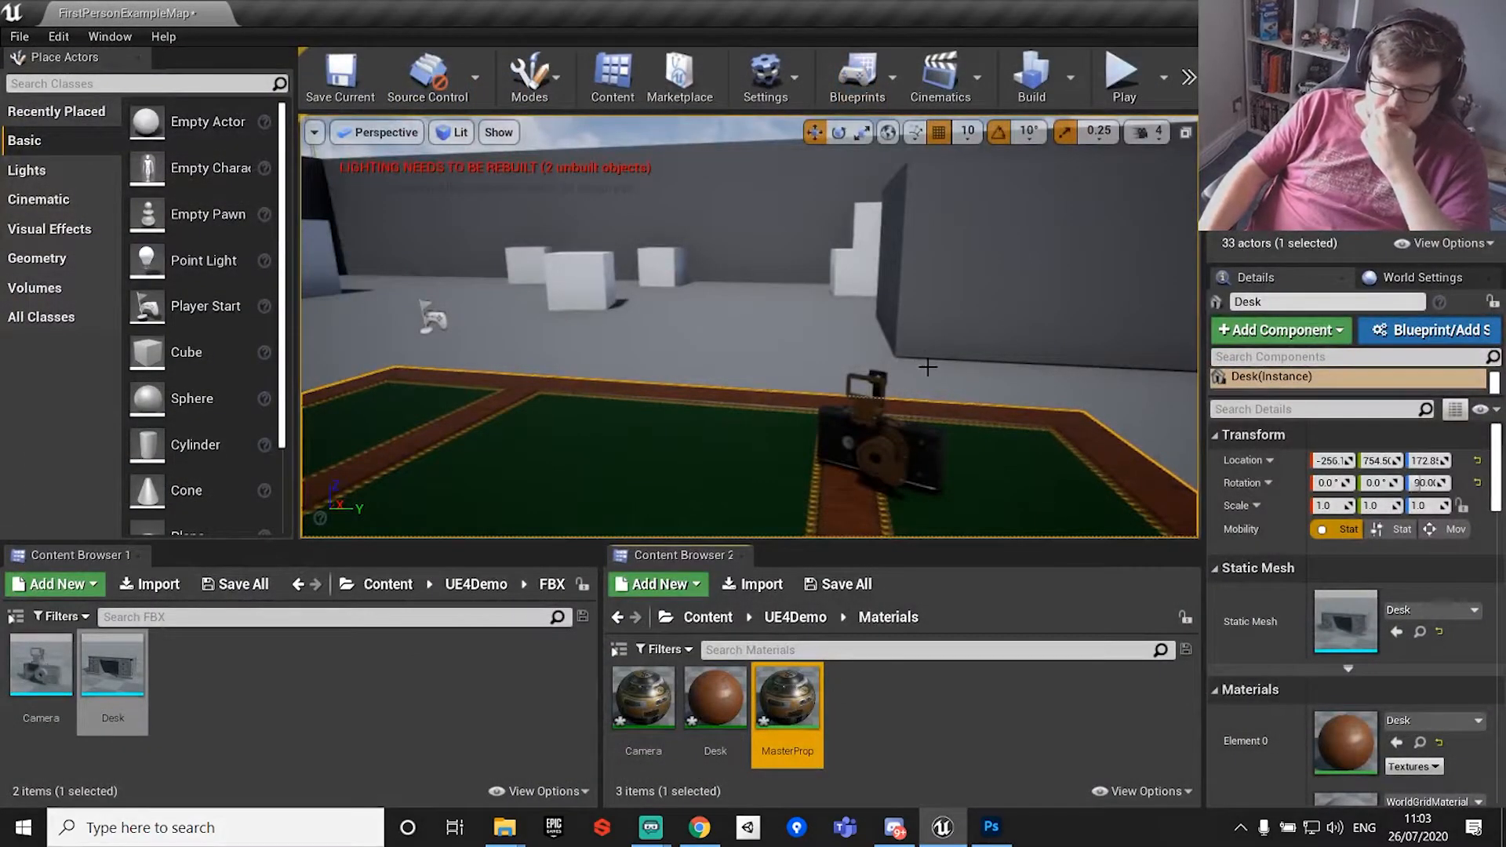
In the Desk material instance, enable the Roughness Amount override and set it to 0.65, then close the editor.
{"action": "double_click", "coordinate": [715, 697]}
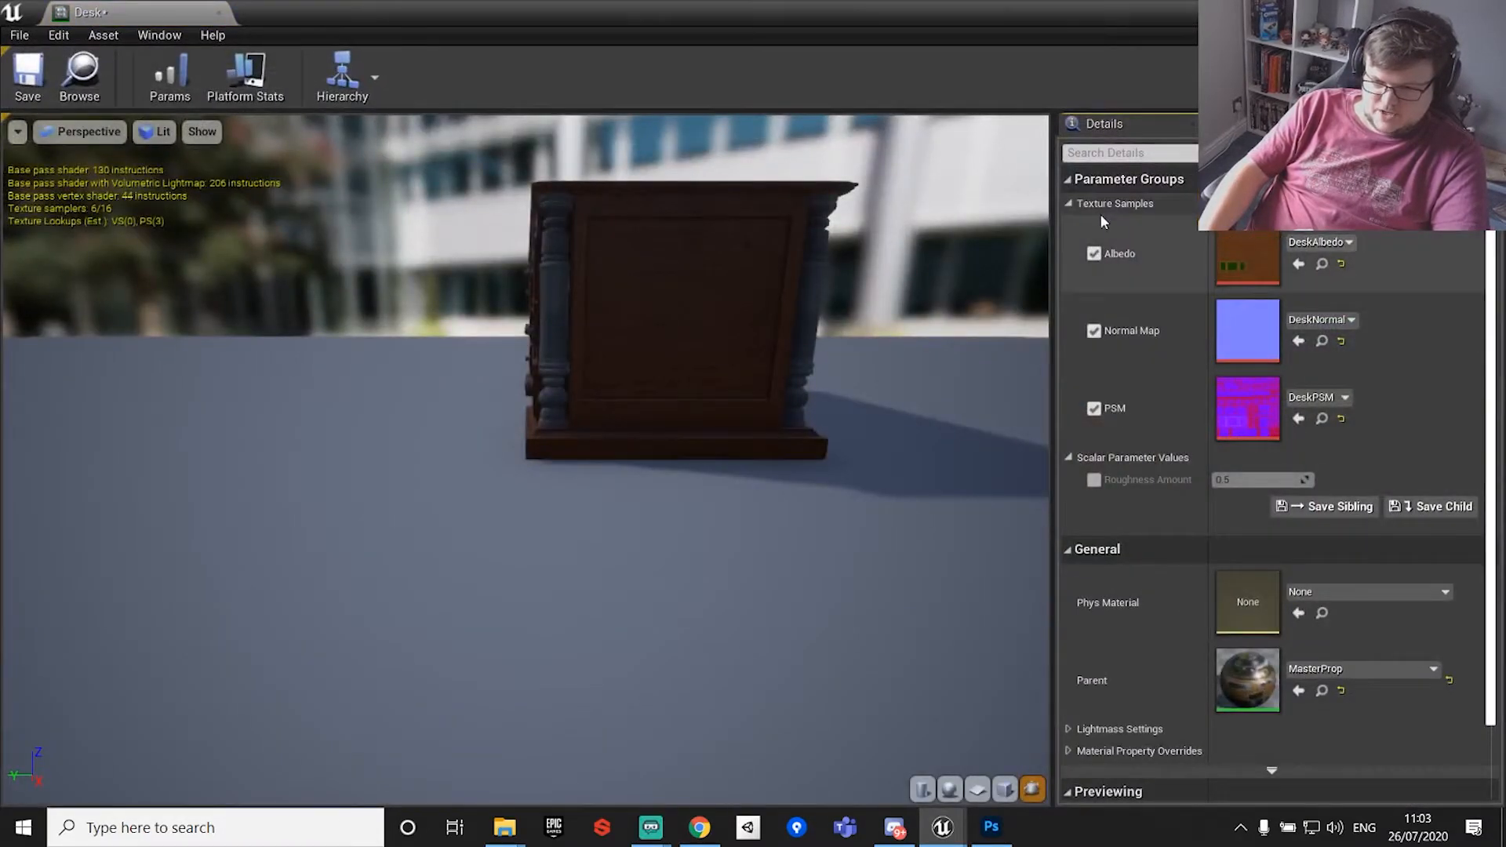
{"action": "left_click", "coordinate": [1094, 482]}
{"action": "left_click", "coordinate": [1268, 480]}
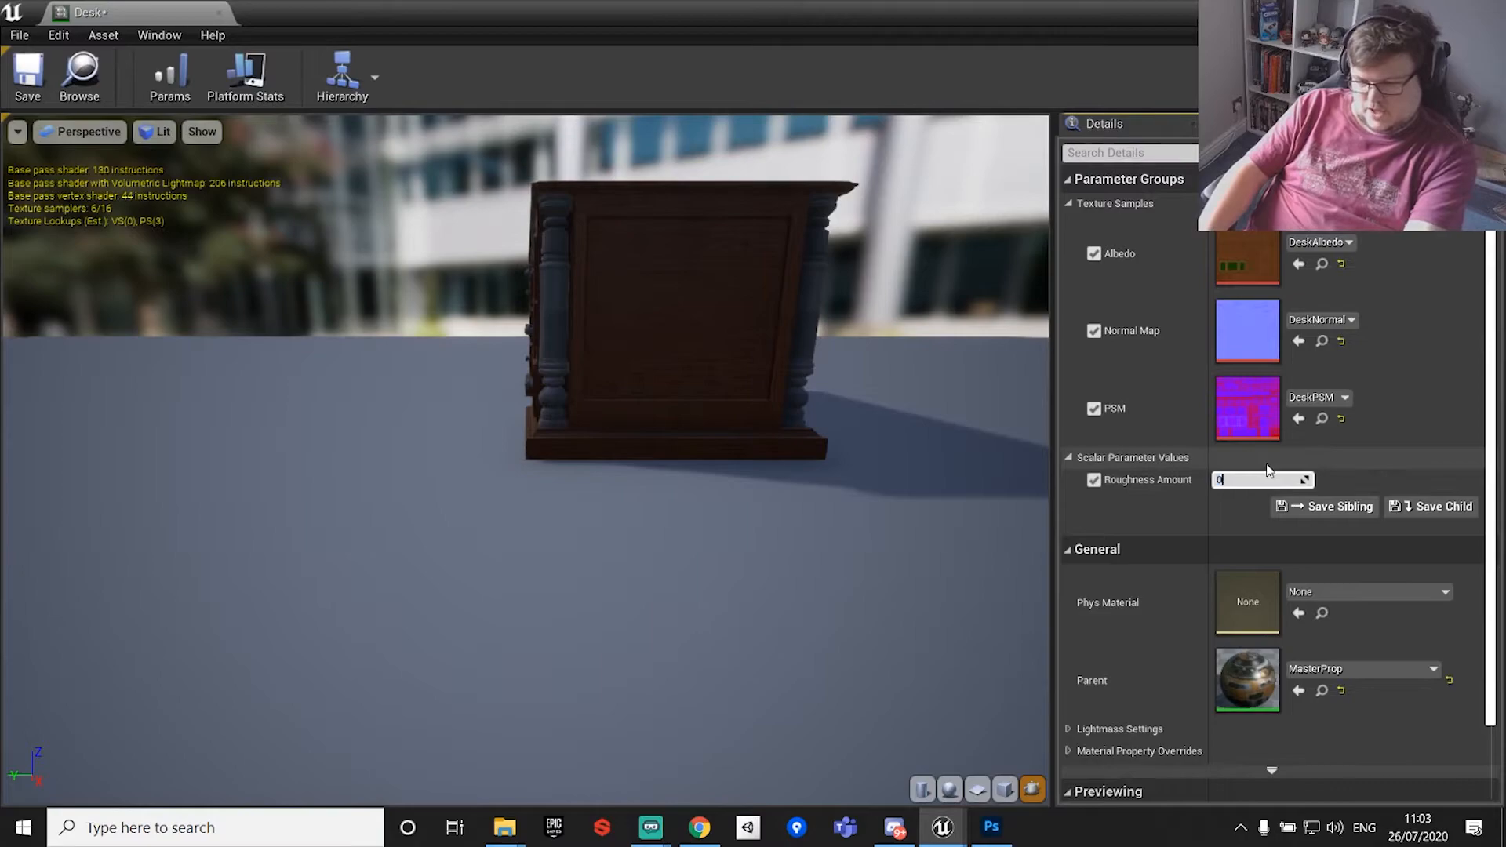
{"action": "left_click_drag", "start_coordinate": [487, 354], "coordinate": [580, 353]}
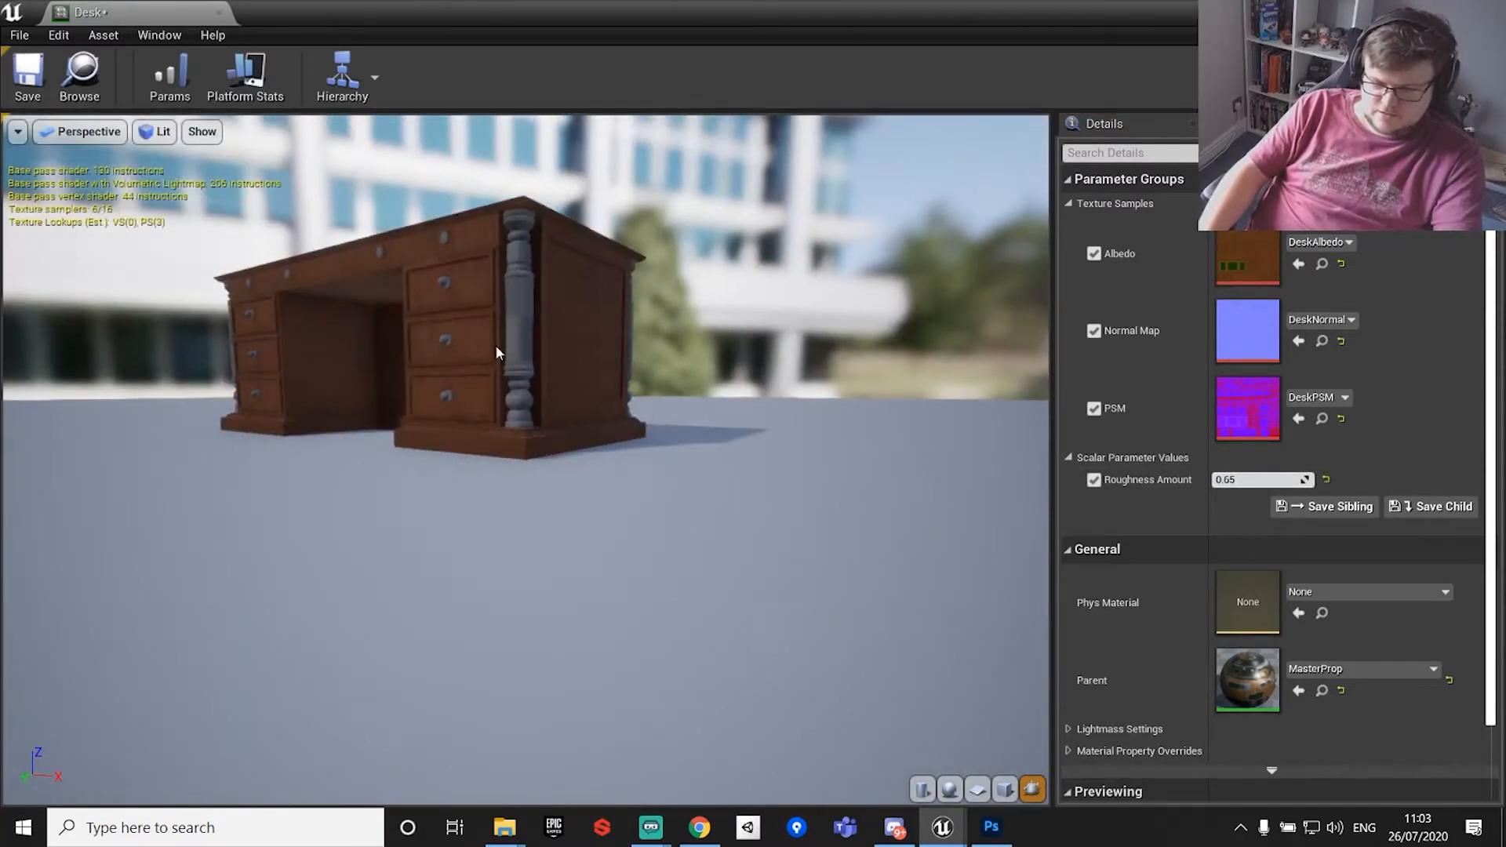
{"action": "left_click", "coordinate": [1488, 11]}
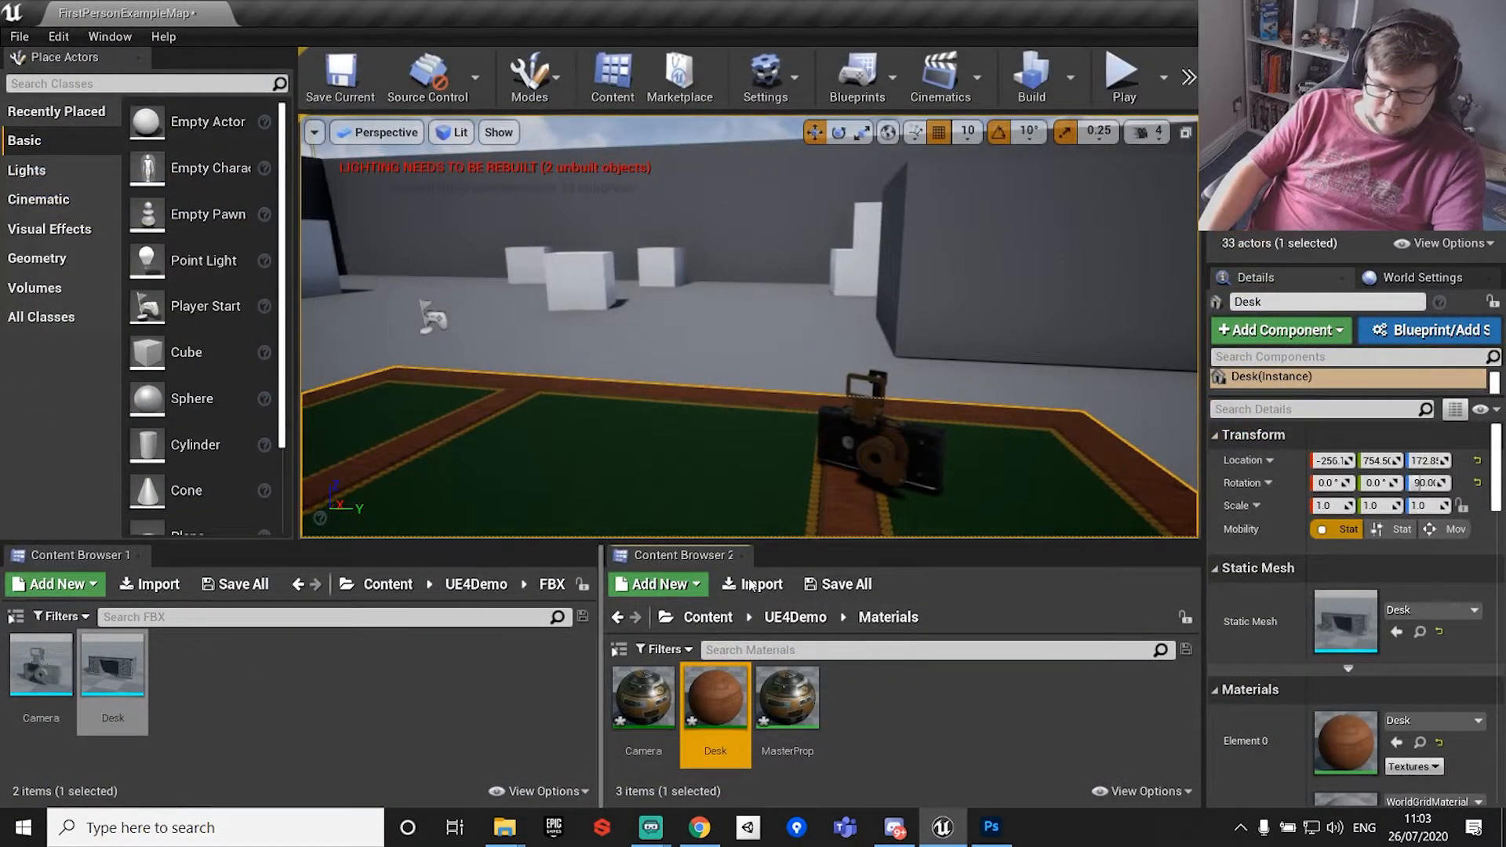
Import the DeskHandlesAlbedo, DeskHandlesNormal and DeskHandlesPSM image files into the UE4Demo/Textures/Desk folder.
{"action": "left_click", "coordinate": [476, 583]}
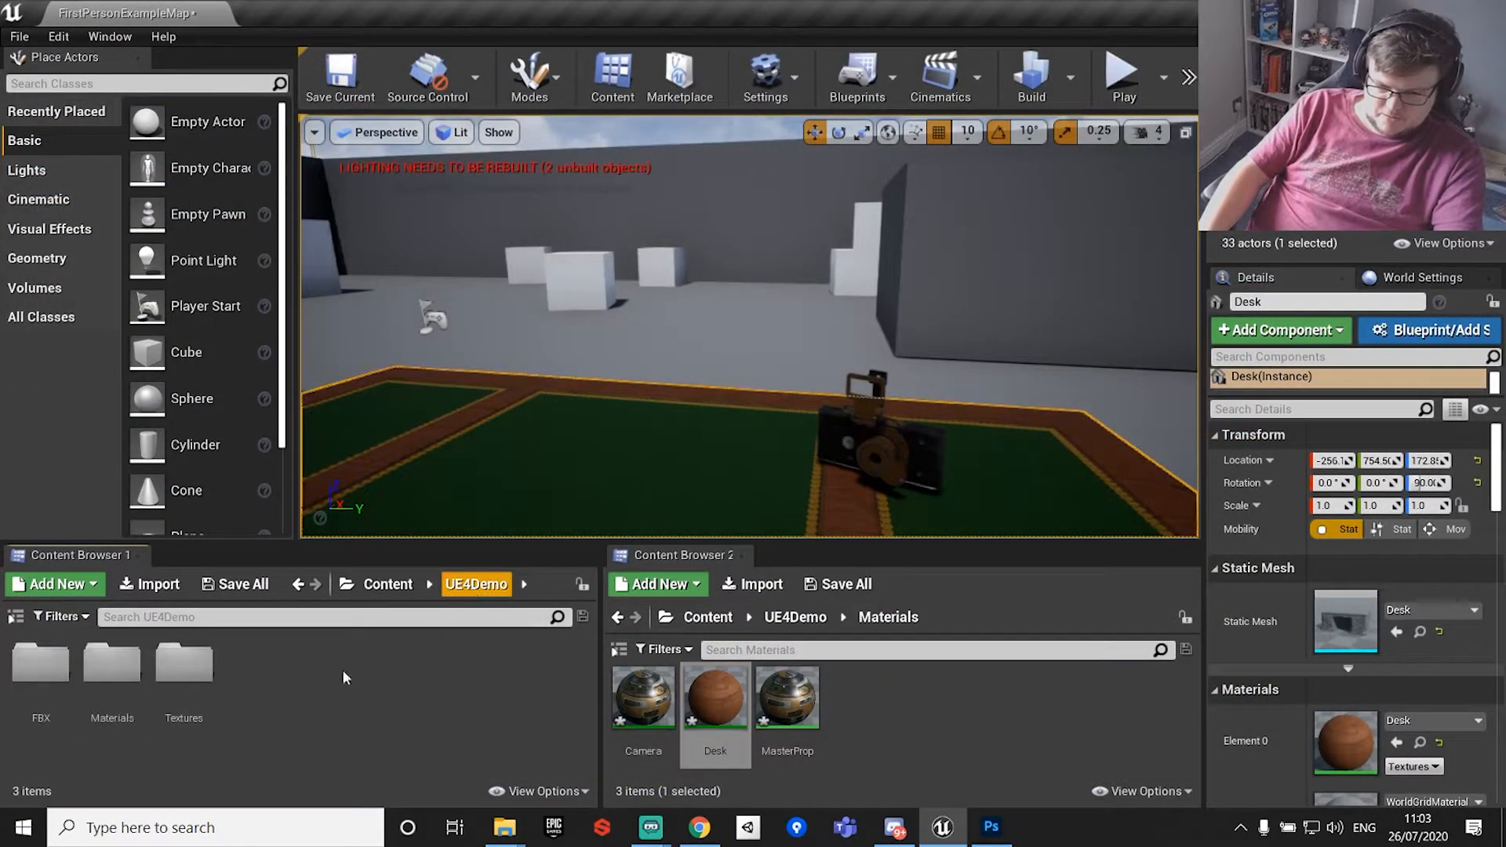
{"action": "double_click", "coordinate": [201, 680]}
{"action": "double_click", "coordinate": [112, 681]}
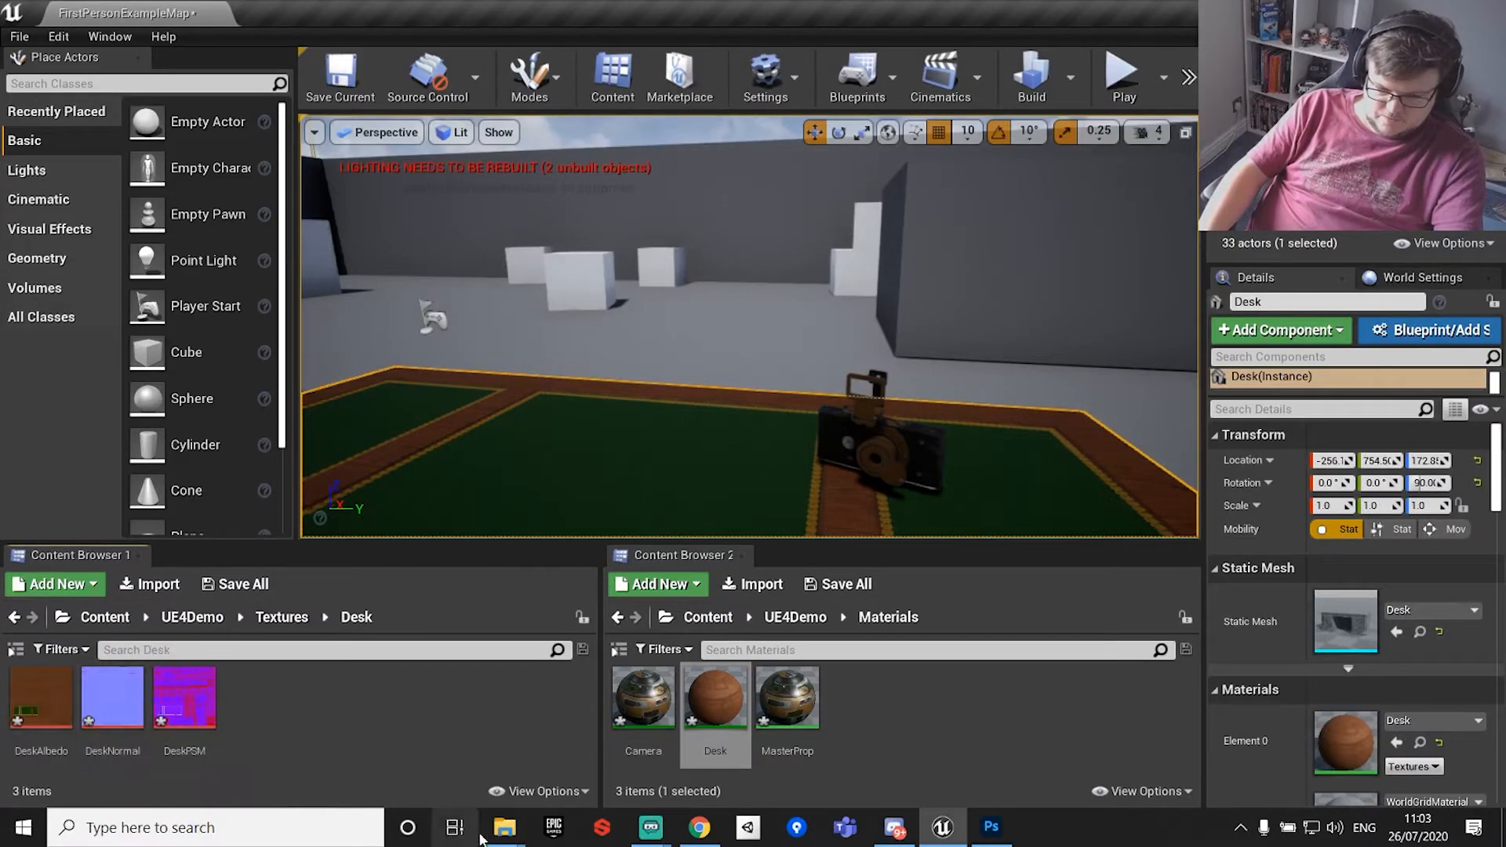
{"action": "mouse_move", "coordinate": [505, 826]}
{"action": "left_click", "coordinate": [397, 740]}
{"action": "left_click", "coordinate": [563, 251]}
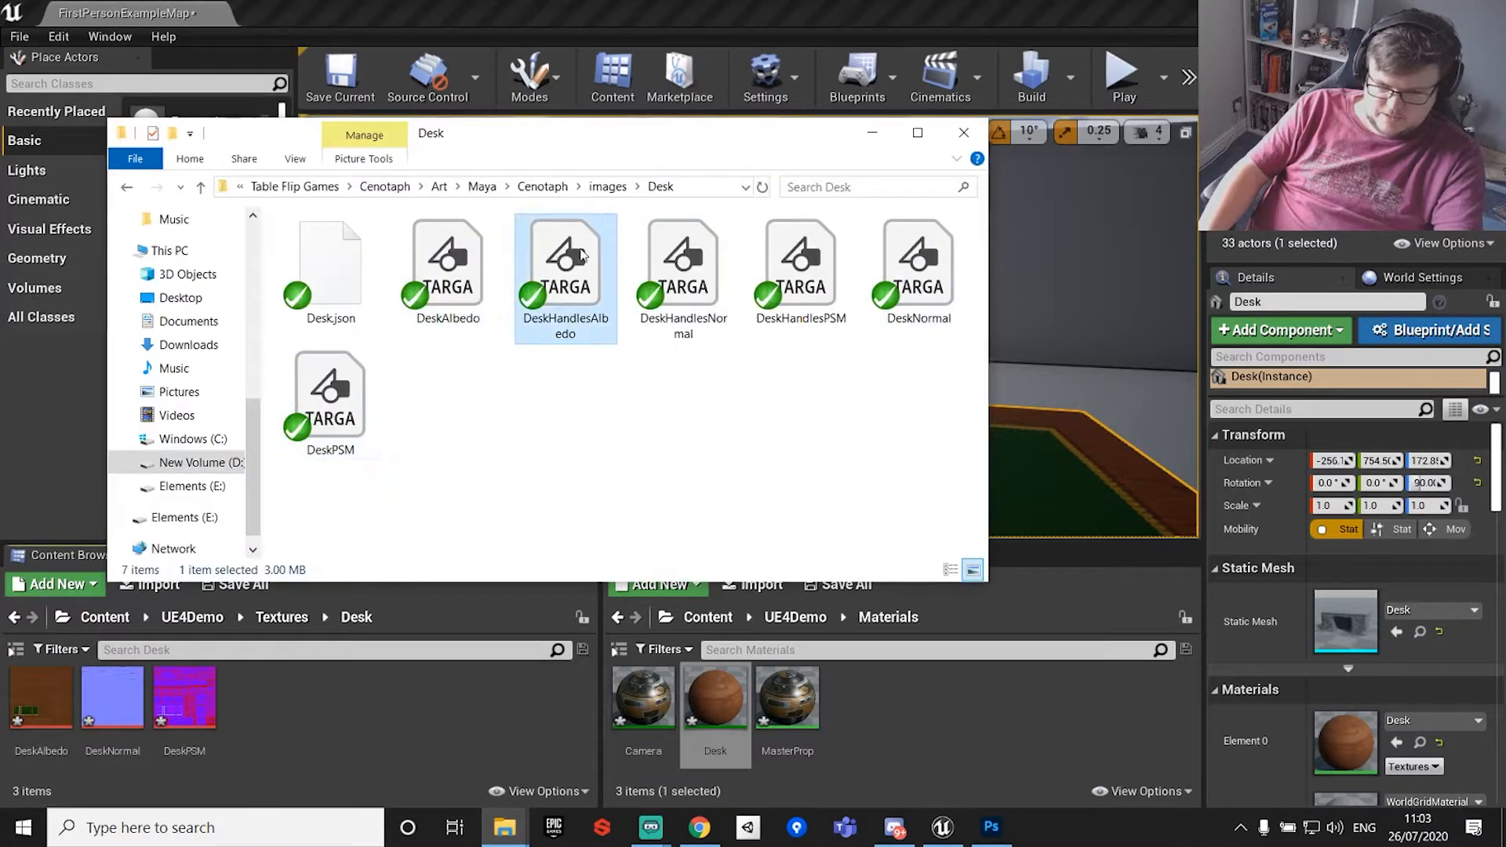
{"action": "left_click", "coordinate": [798, 270], "text": "shift"}
{"action": "left_click_drag", "start_coordinate": [584, 315], "coordinate": [326, 731]}
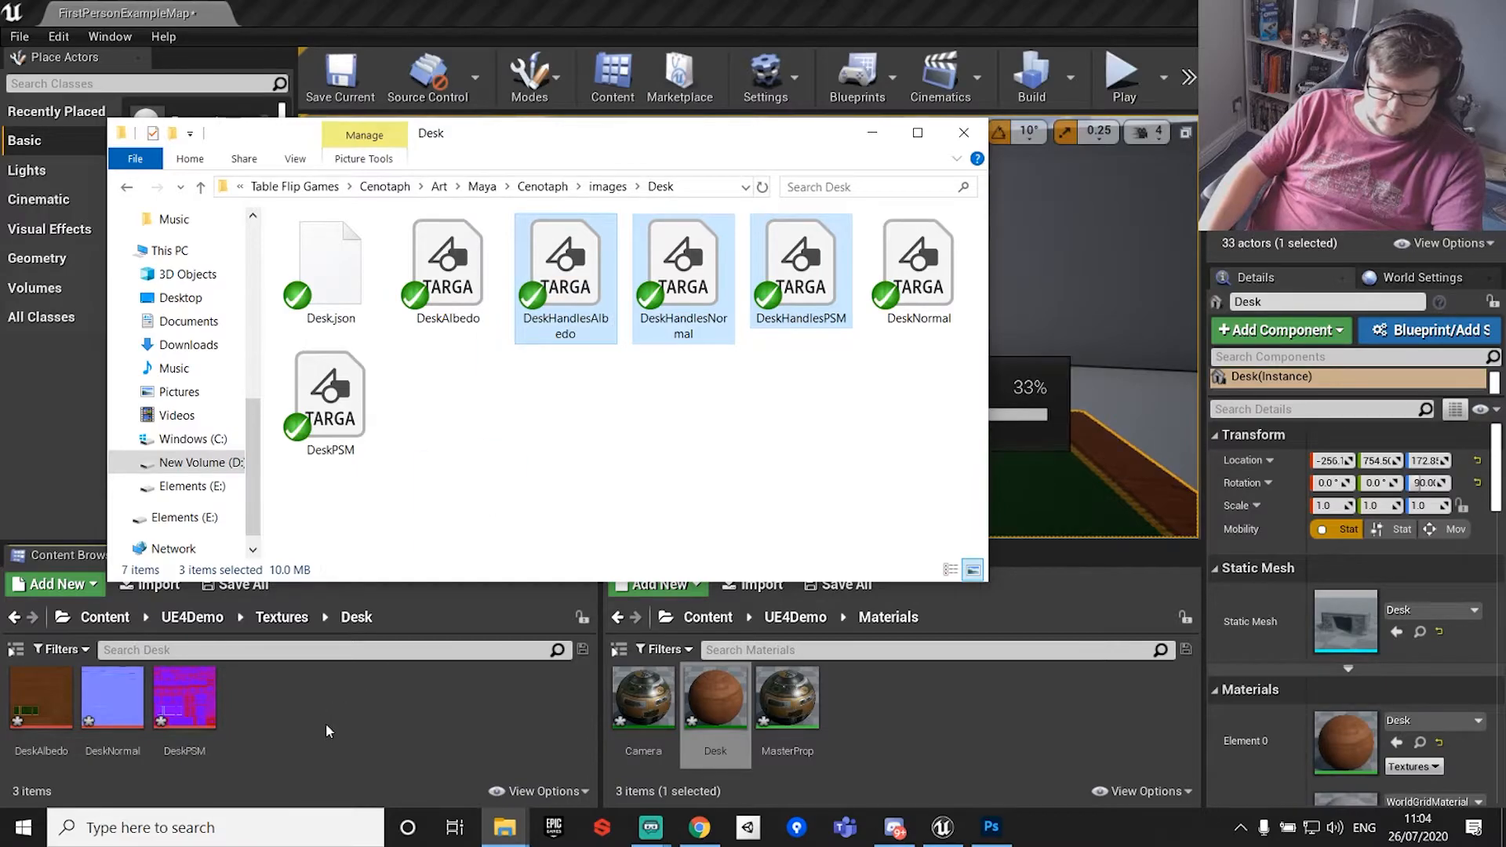
Create a material instance of MasterProp in the Materials folder and name it DeskHandles.
{"action": "right_click", "coordinate": [787, 697]}
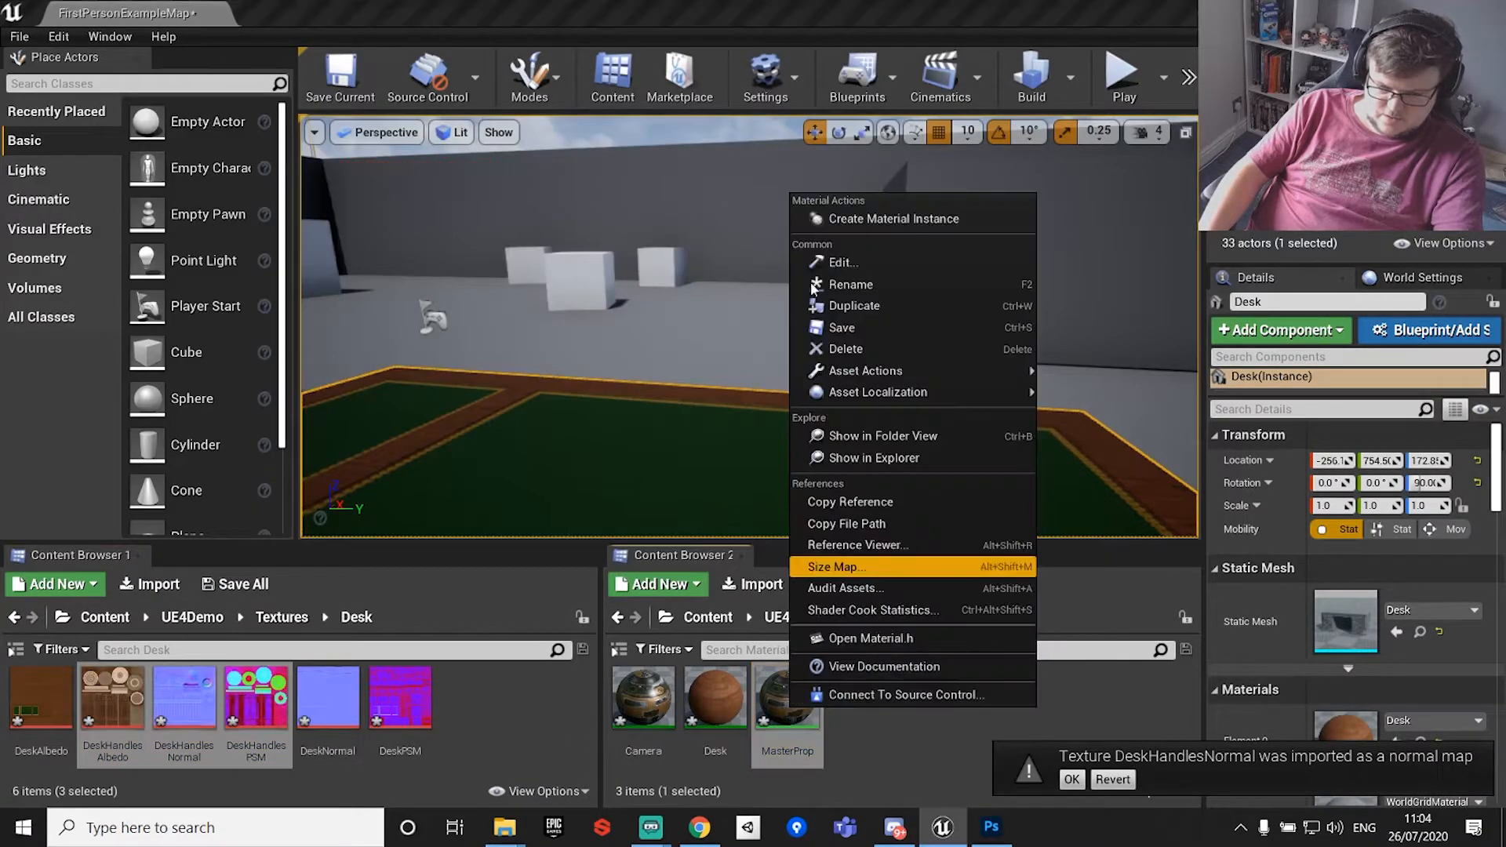
{"action": "left_click", "coordinate": [872, 218]}
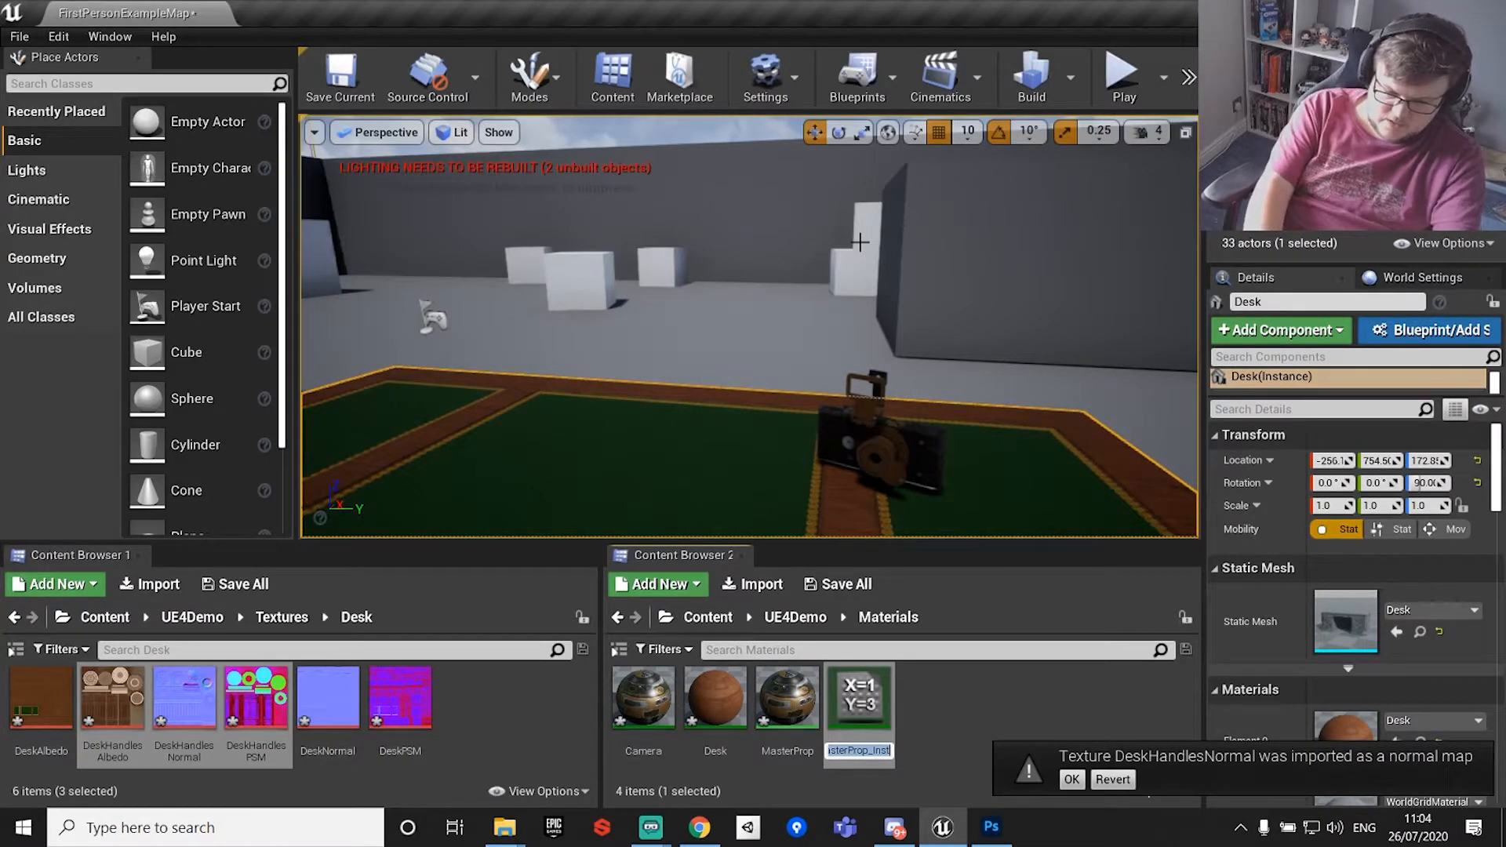
{"action": "type", "text": "DeskHandles7"}
{"action": "key", "text": "Return"}
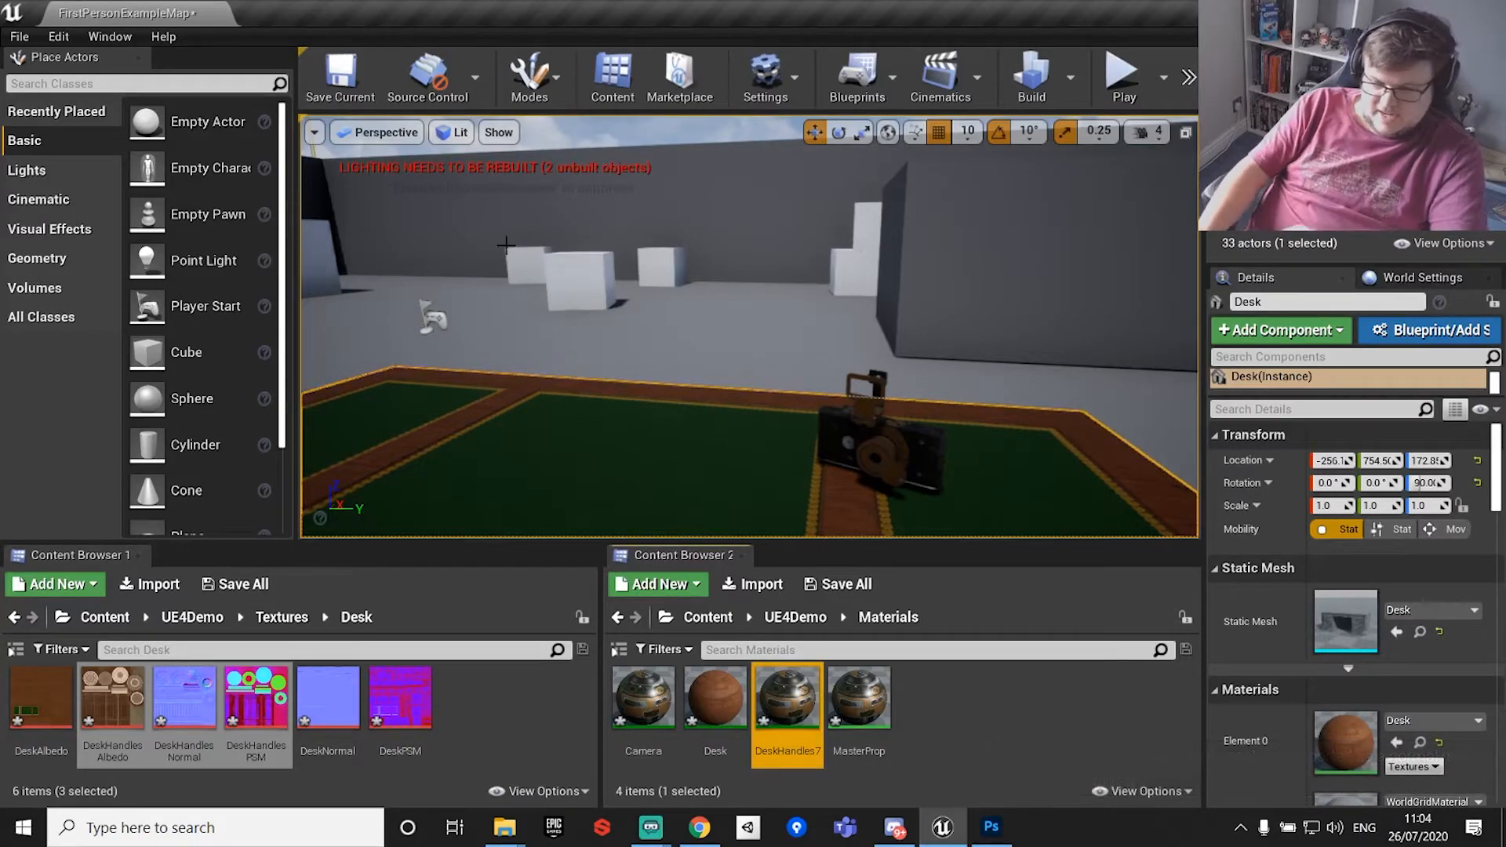
{"action": "right_click", "coordinate": [818, 754]}
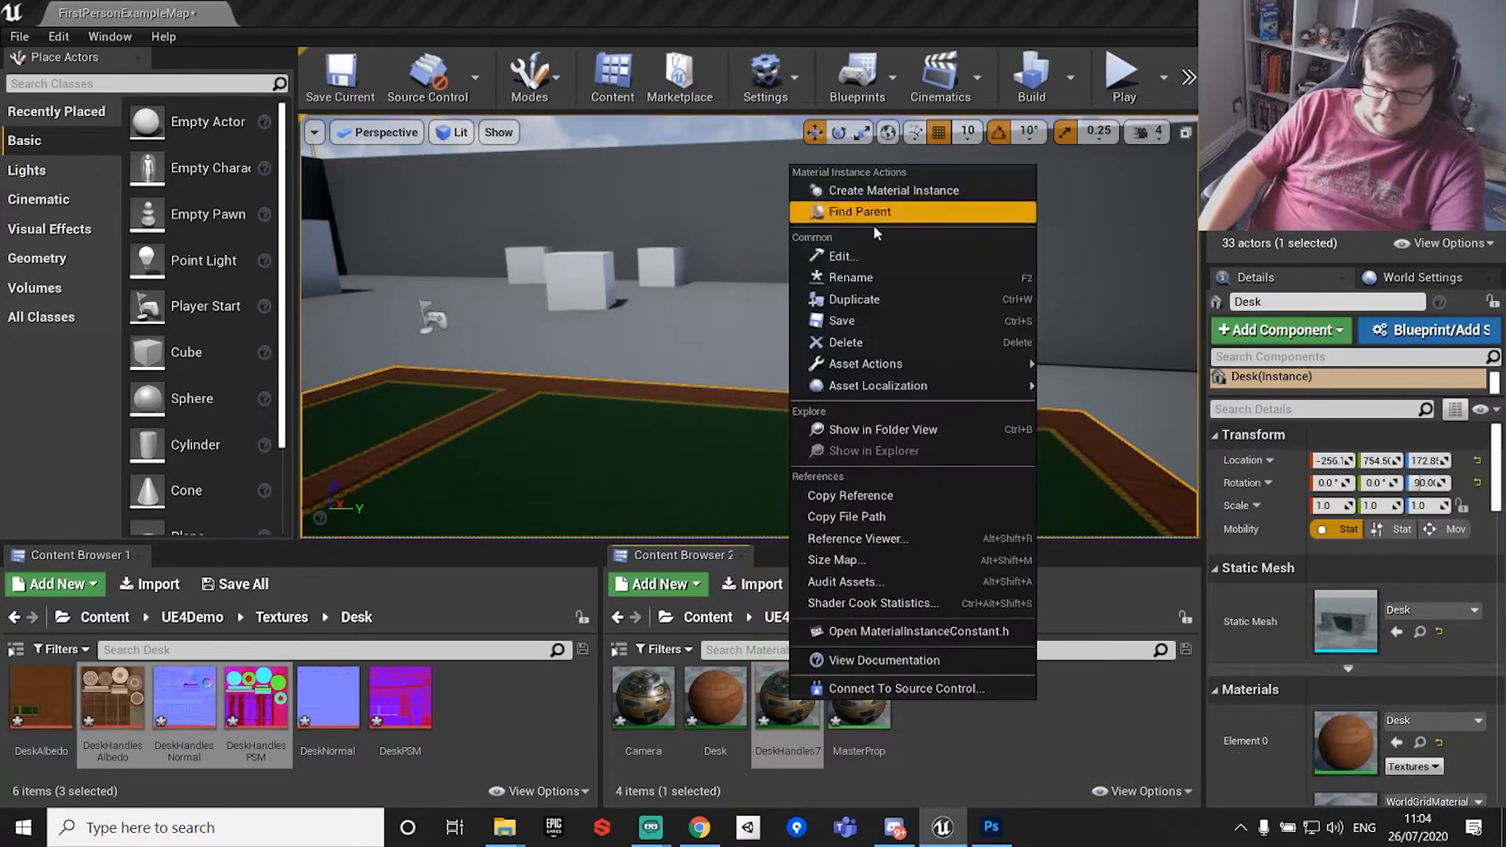
{"action": "left_click", "coordinate": [863, 182]}
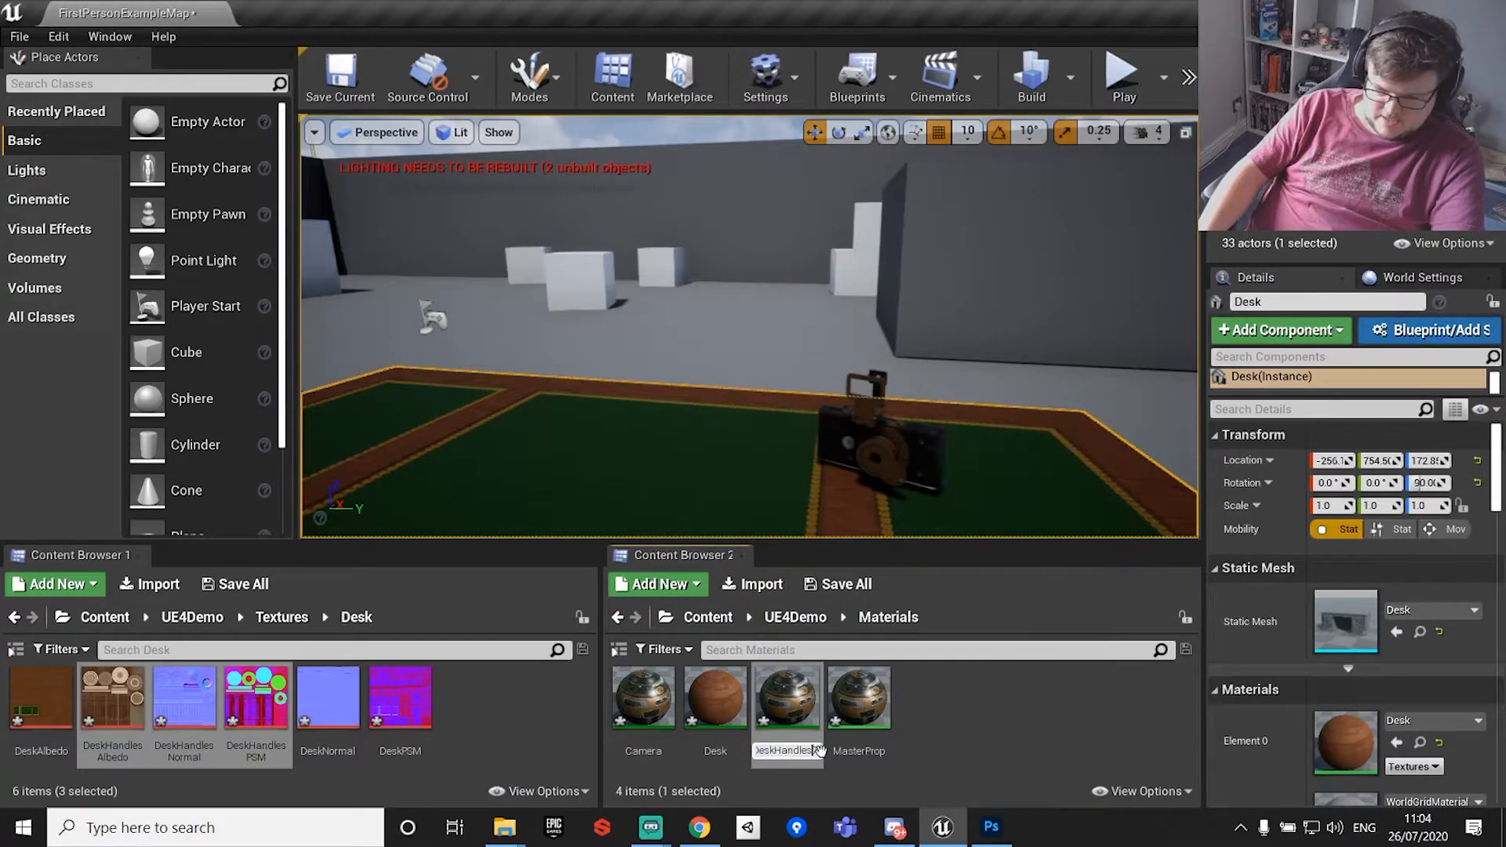
{"action": "key", "text": "Return"}
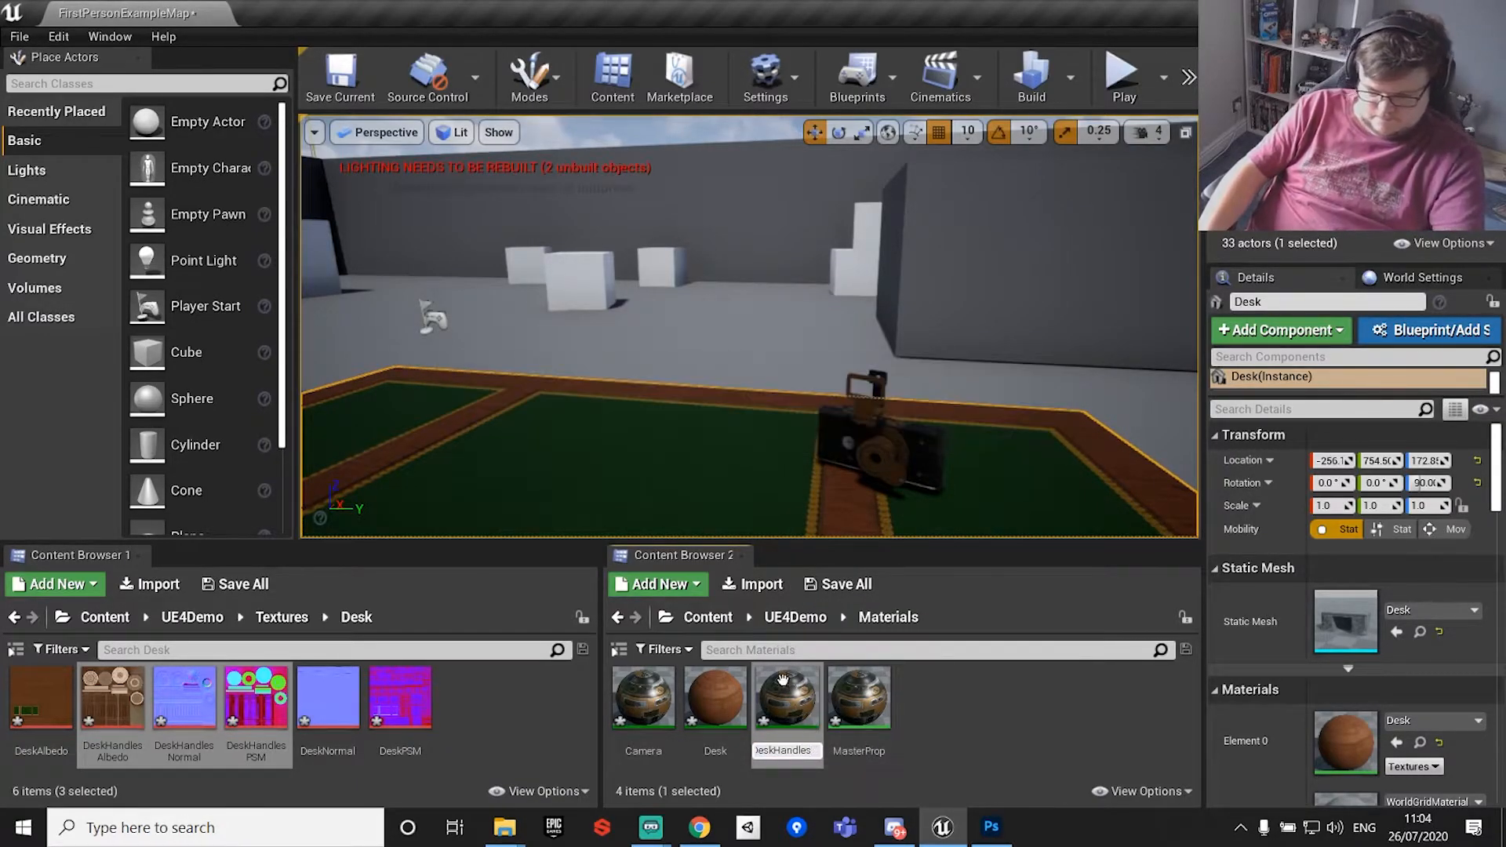
Open the DeskHandles material instance and enable its Albedo, Normal Map and PSM texture overrides.
{"action": "double_click", "coordinate": [787, 698]}
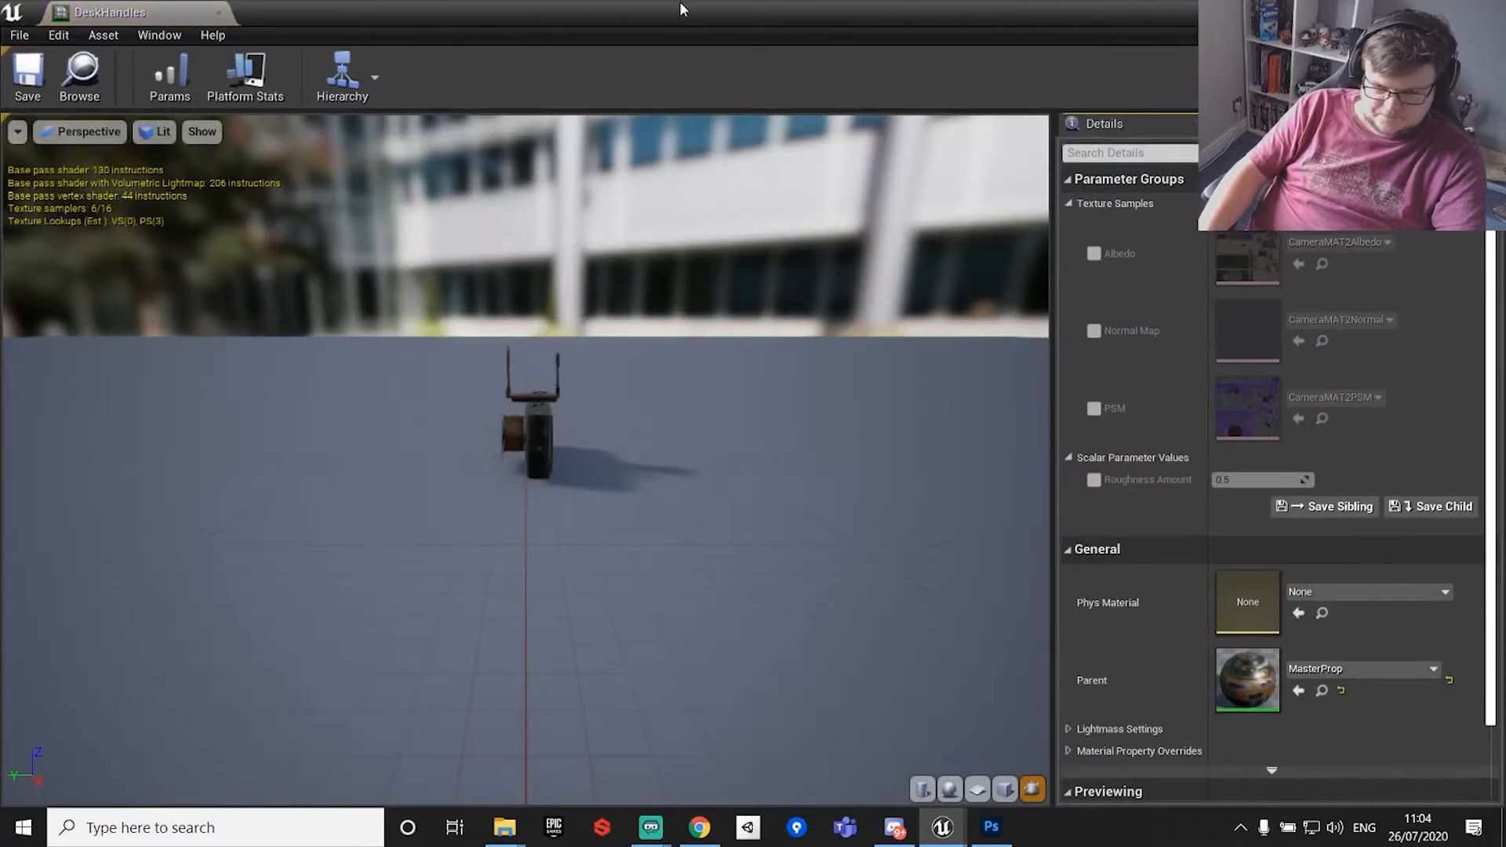
{"action": "left_click", "coordinate": [1095, 331]}
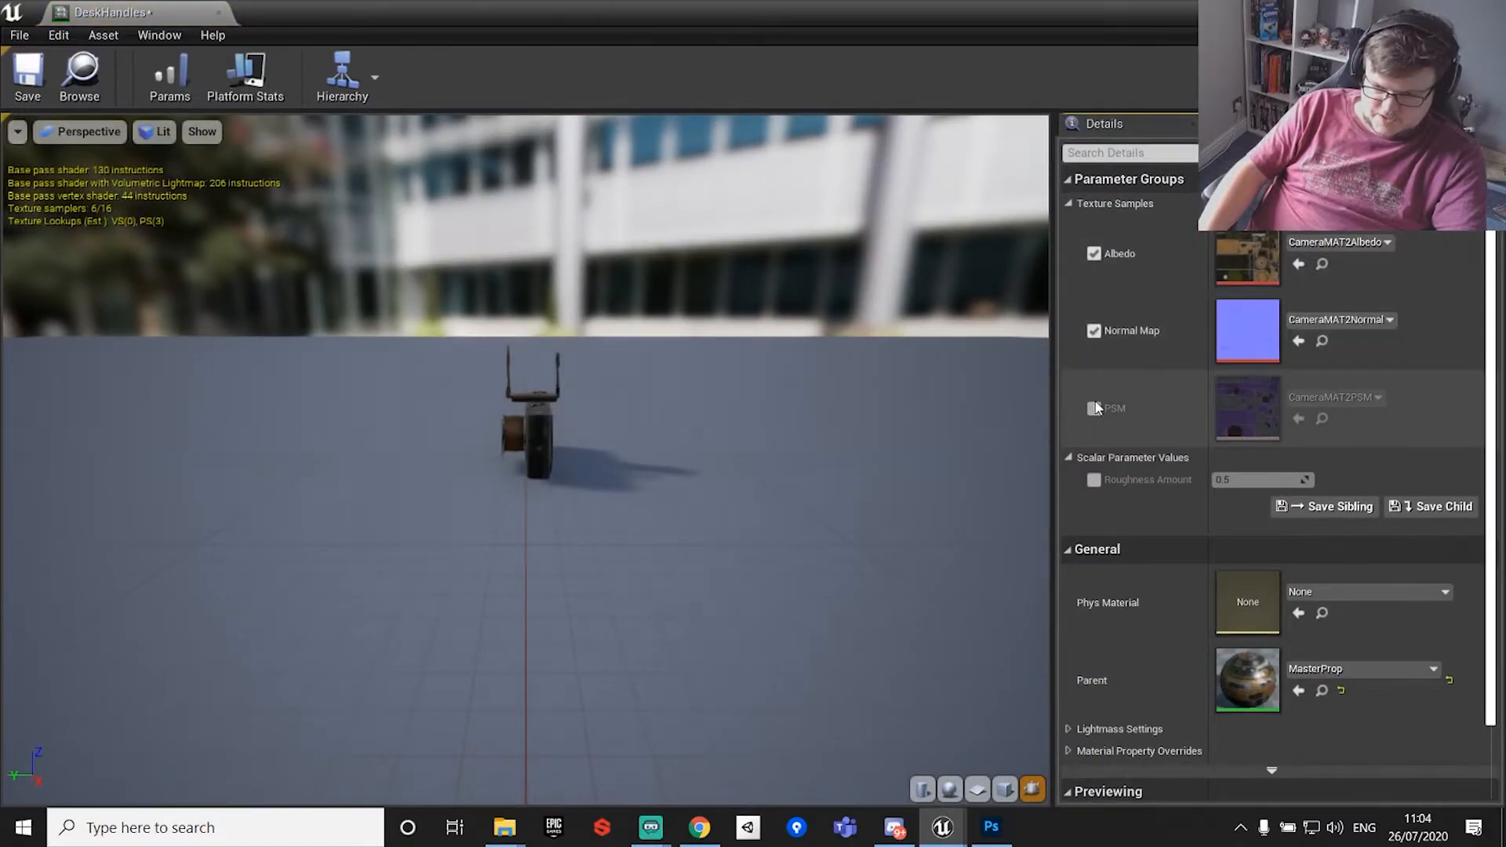
{"action": "left_click", "coordinate": [1095, 409]}
{"action": "left_click", "coordinate": [1032, 789]}
{"action": "left_click", "coordinate": [995, 344]}
Reposition the material instance window and assign the DeskHandlesAlbedo texture to the Albedo parameter.
{"action": "left_click_drag", "start_coordinate": [769, 12], "coordinate": [1074, 140]}
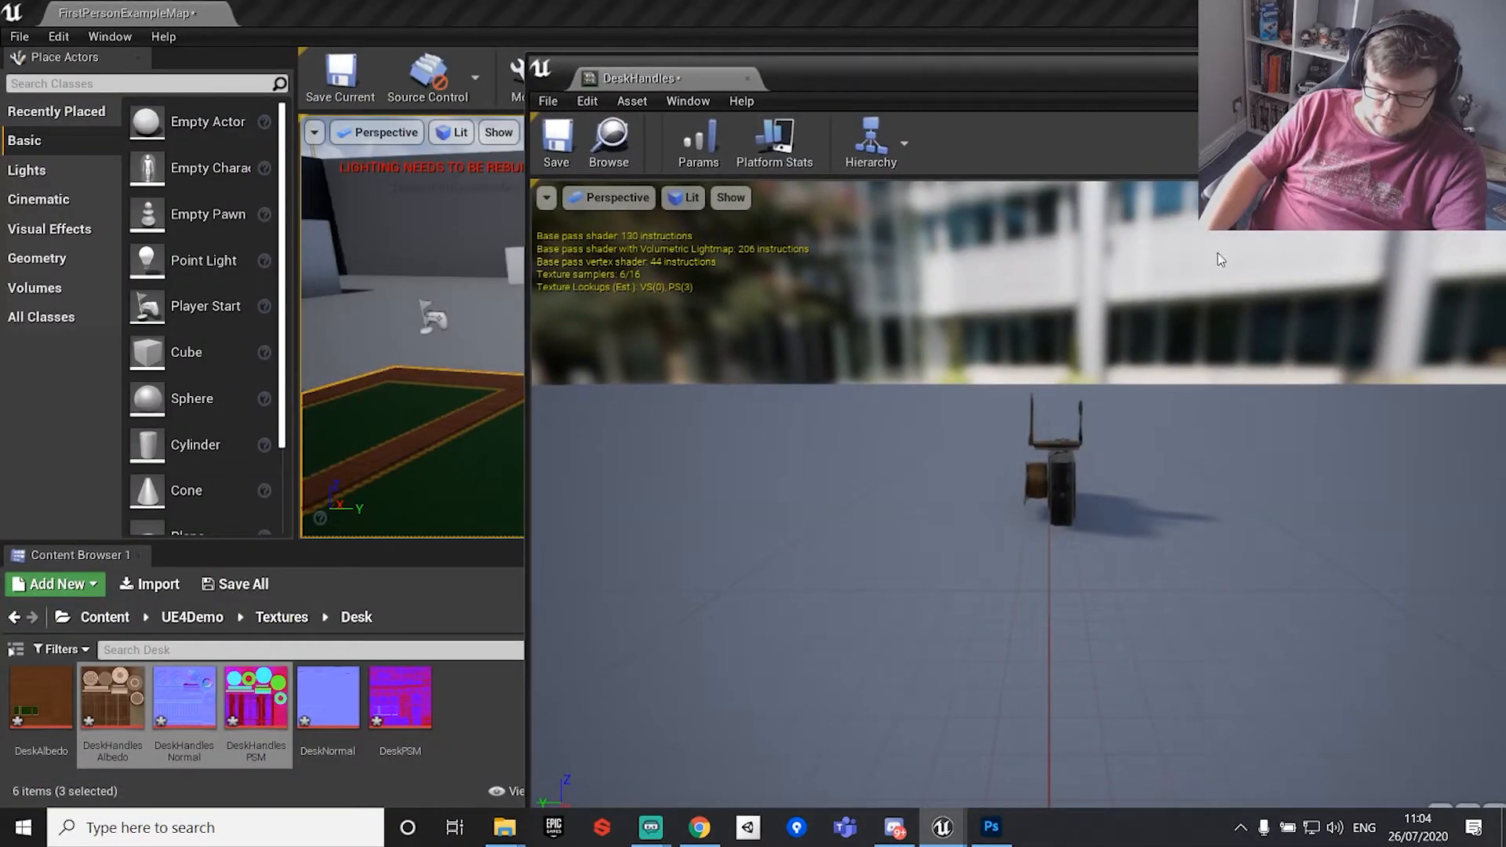
{"action": "left_click_drag", "start_coordinate": [1309, 66], "coordinate": [921, 47]}
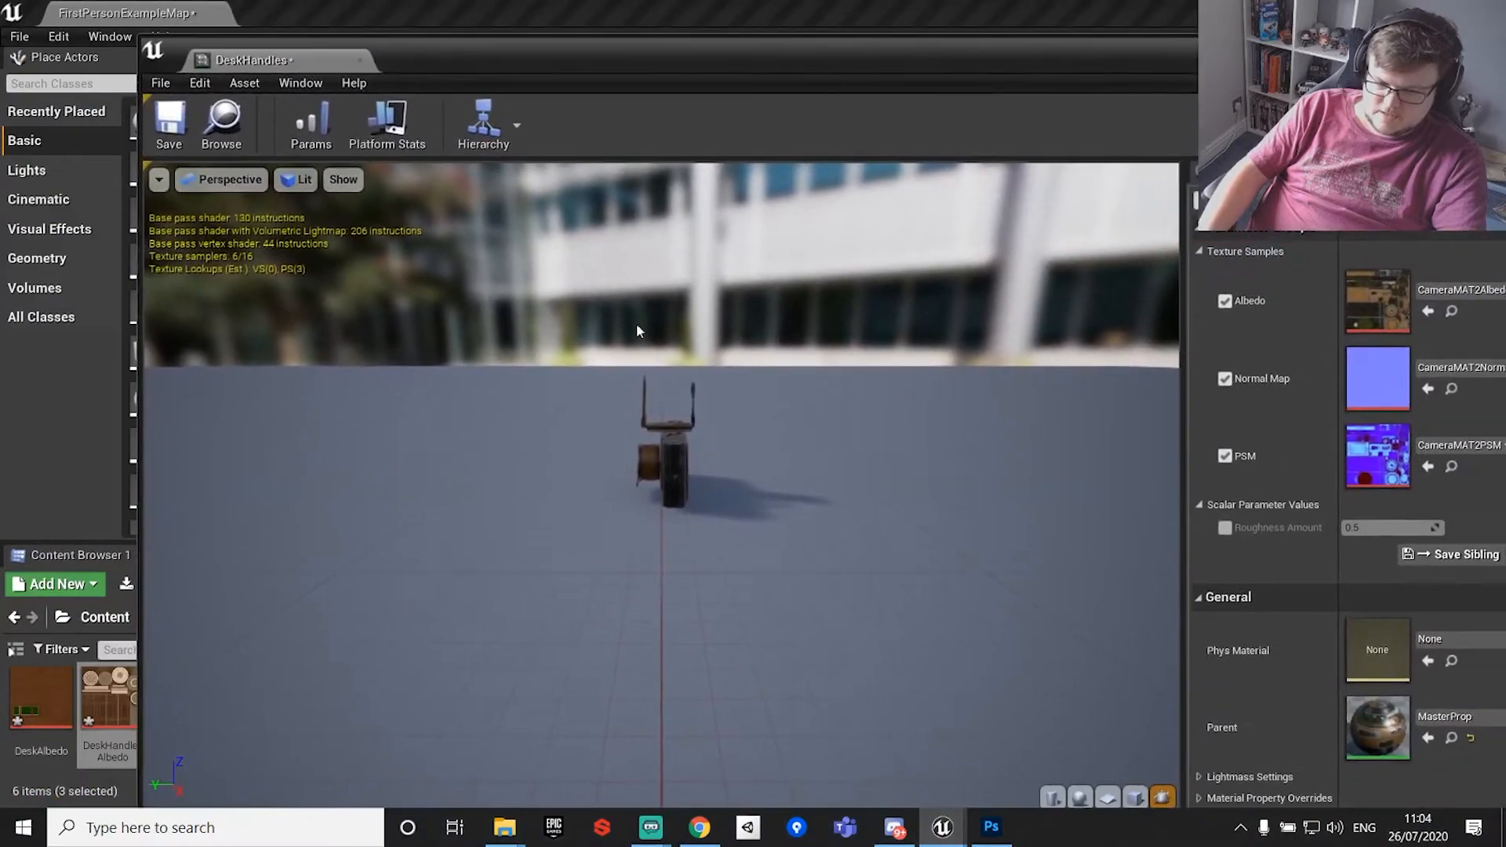
{"action": "left_click_drag", "start_coordinate": [109, 710], "coordinate": [1444, 271]}
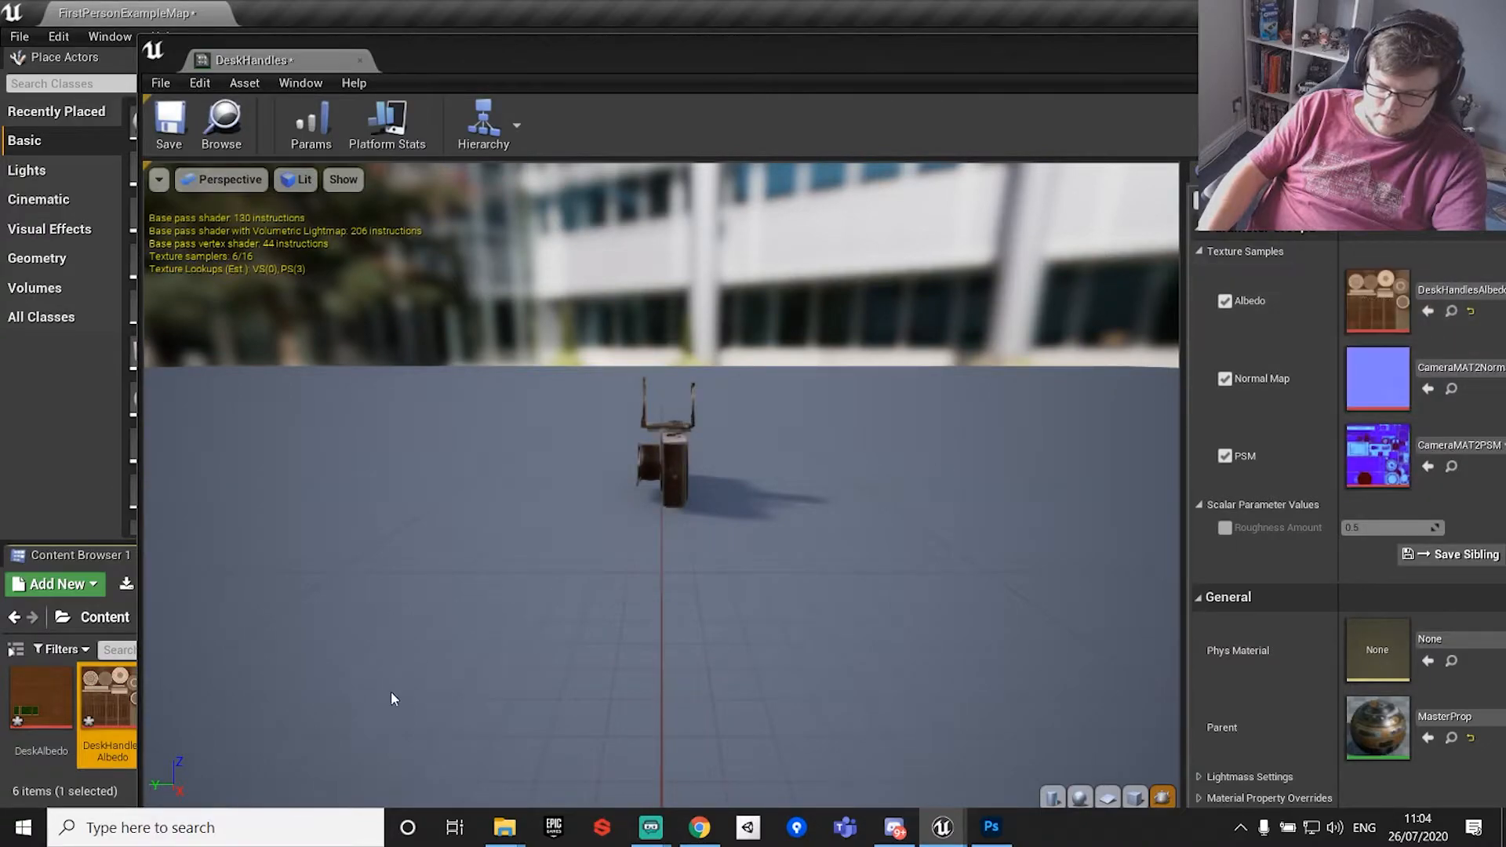
Assign DeskHandlesNormal to the Normal Map parameter and DeskHandlesPSM to the PSM parameter of the DeskHandles instance.
{"action": "left_click_drag", "start_coordinate": [1282, 61], "coordinate": [994, 1]}
{"action": "left_click", "coordinate": [1388, 322]}
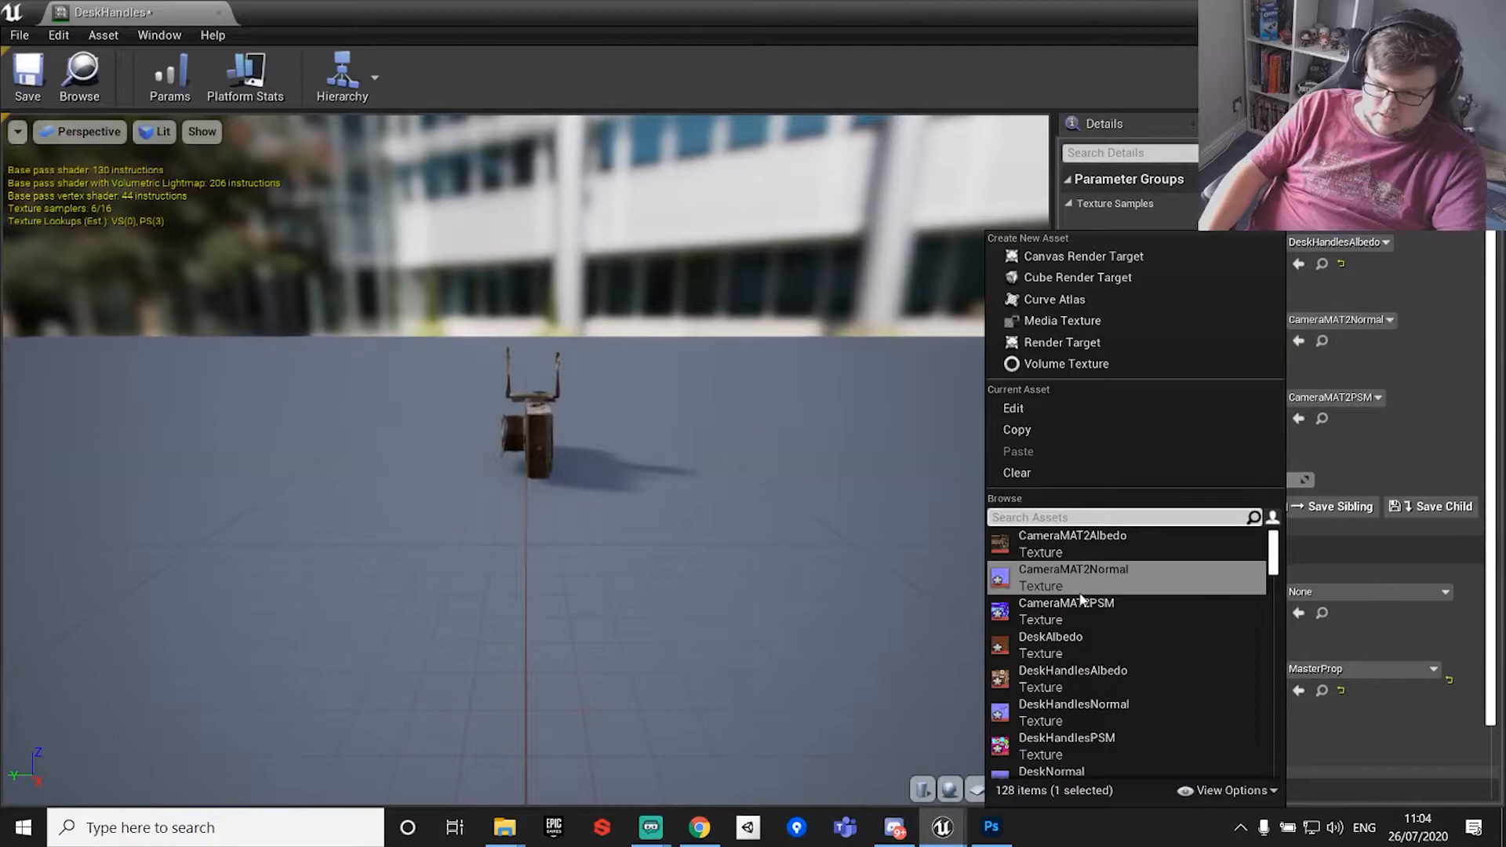
{"action": "type", "text": "ha"}
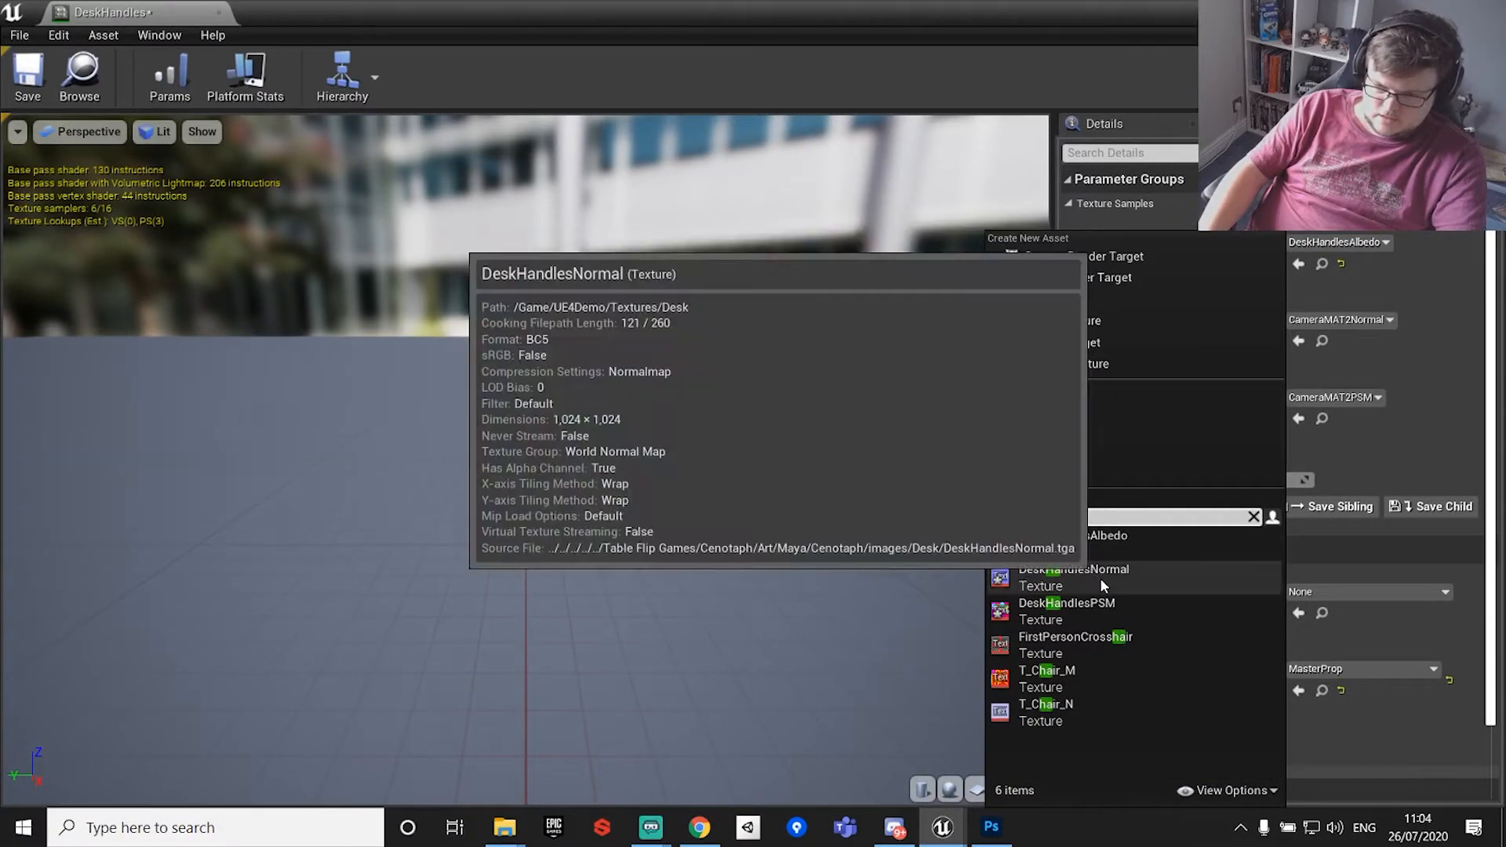
{"action": "left_click", "coordinate": [1102, 584]}
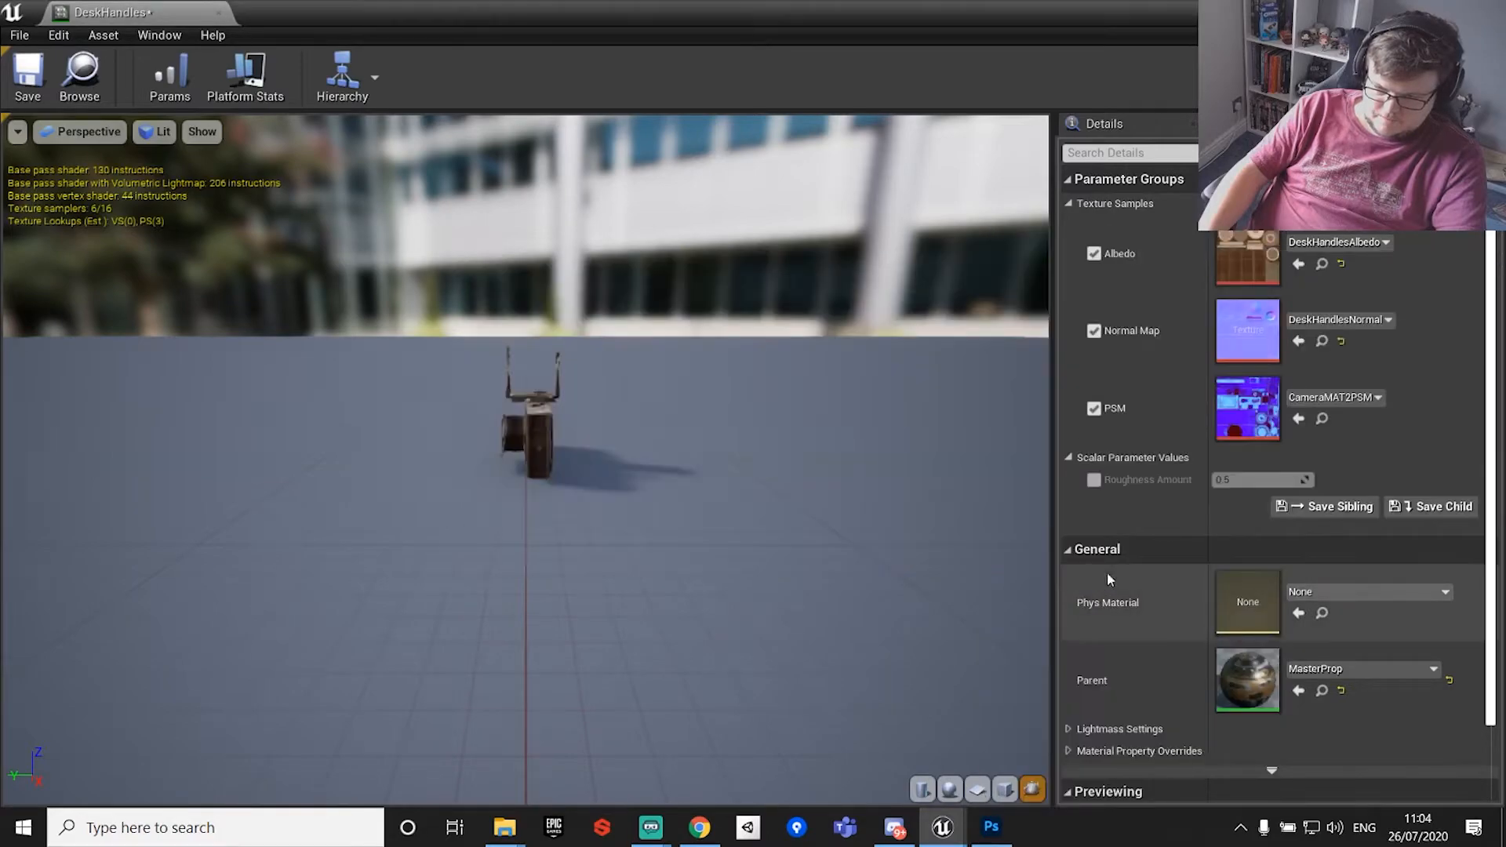
{"action": "left_click", "coordinate": [1333, 397]}
{"action": "type", "text": "handles"}
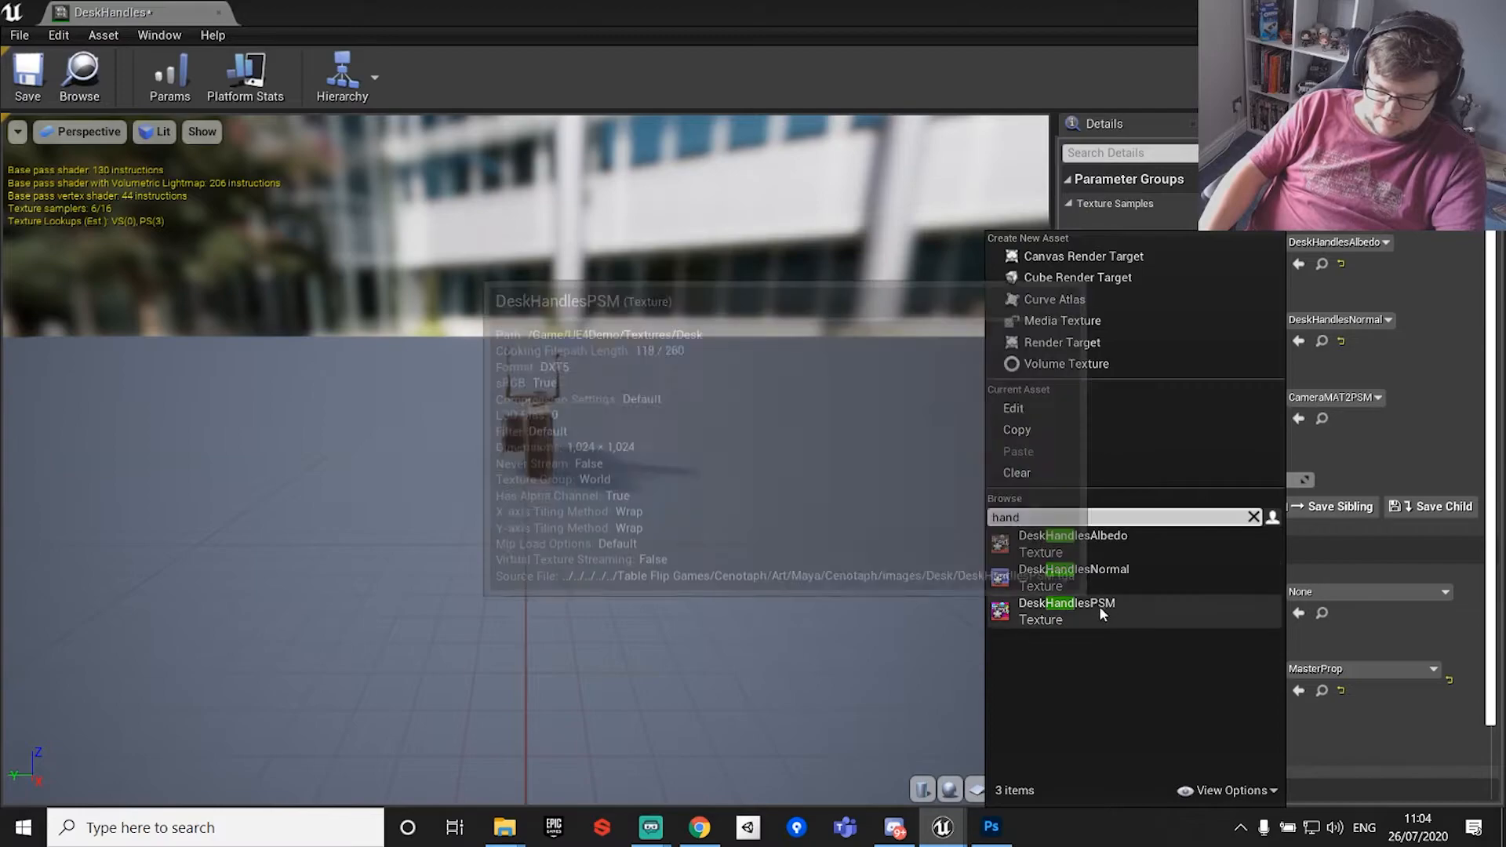
{"action": "left_click", "coordinate": [1103, 612]}
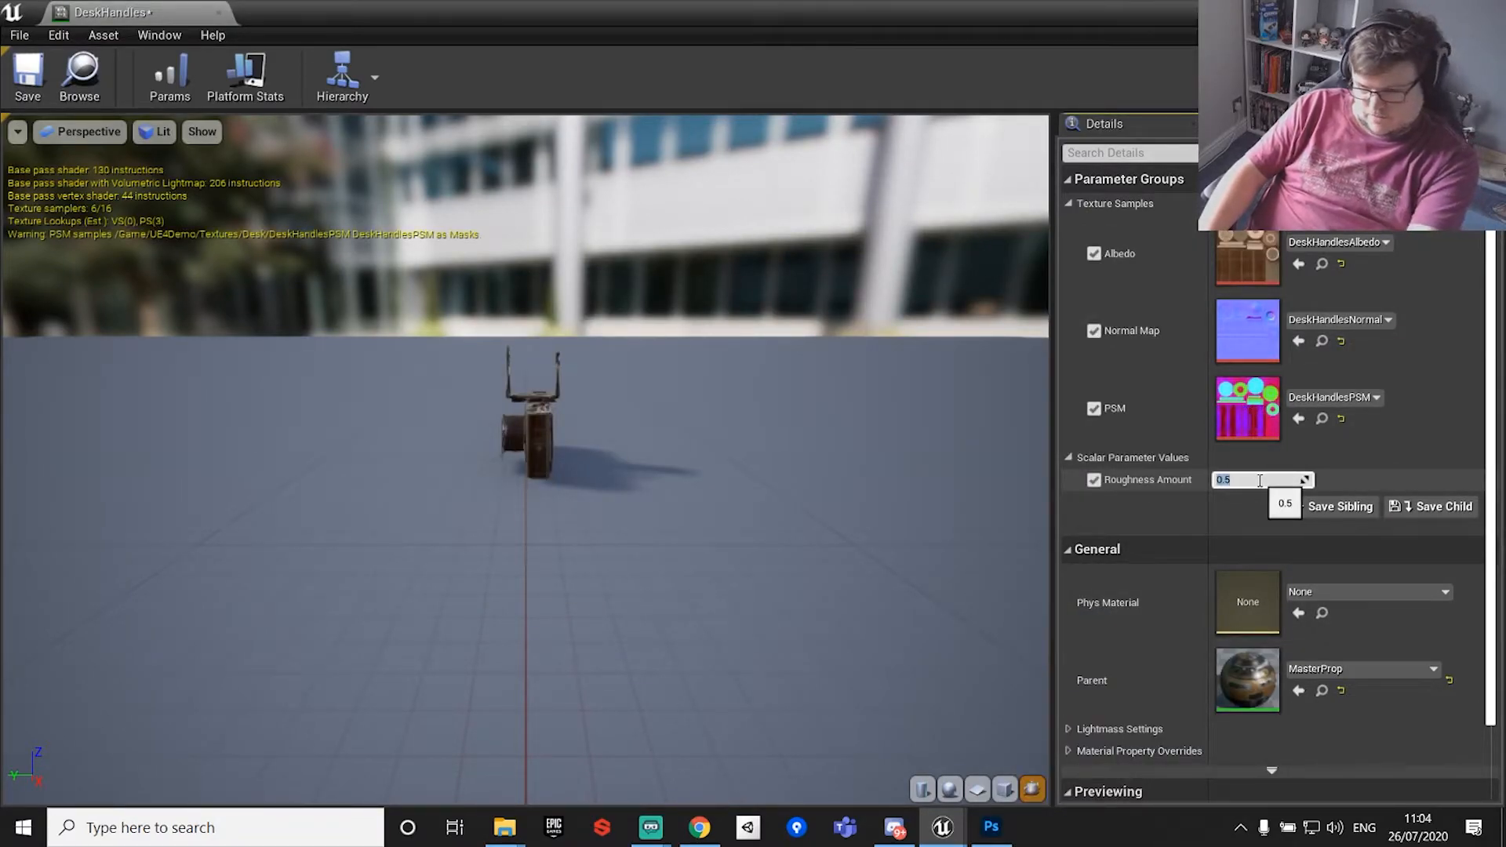
Override the DeskHandles Roughness Amount with 0.6 and preview the material on a cube.
{"action": "type", "text": ".6"}
{"action": "key", "text": "Return"}
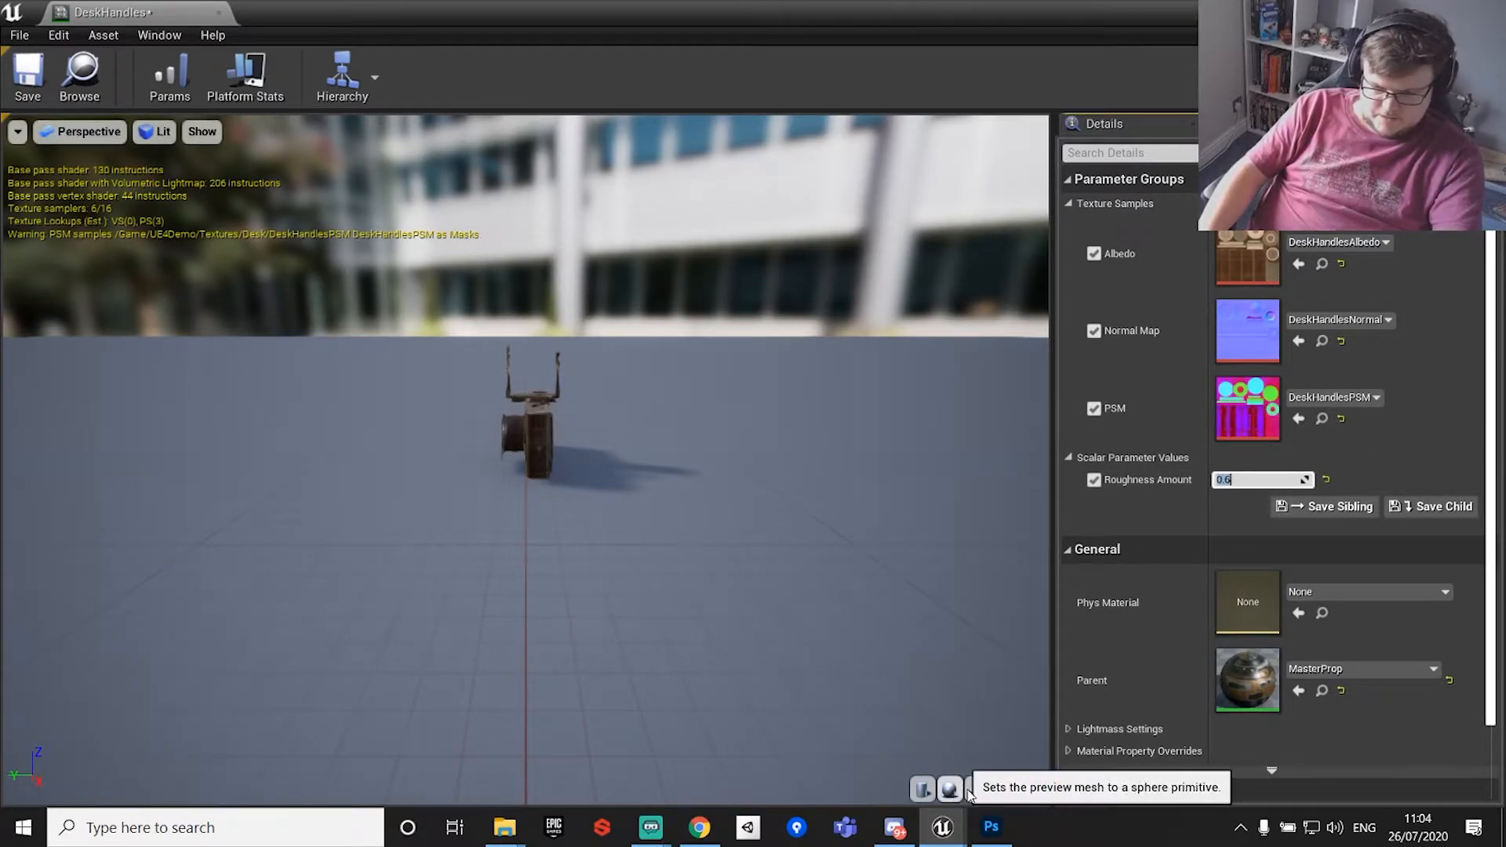
{"action": "left_click", "coordinate": [1005, 789]}
{"action": "scroll", "coordinate": [725, 408], "scroll_direction": "down", "scroll_amount": 5}
{"action": "left_click_drag", "start_coordinate": [726, 408], "coordinate": [726, 338]}
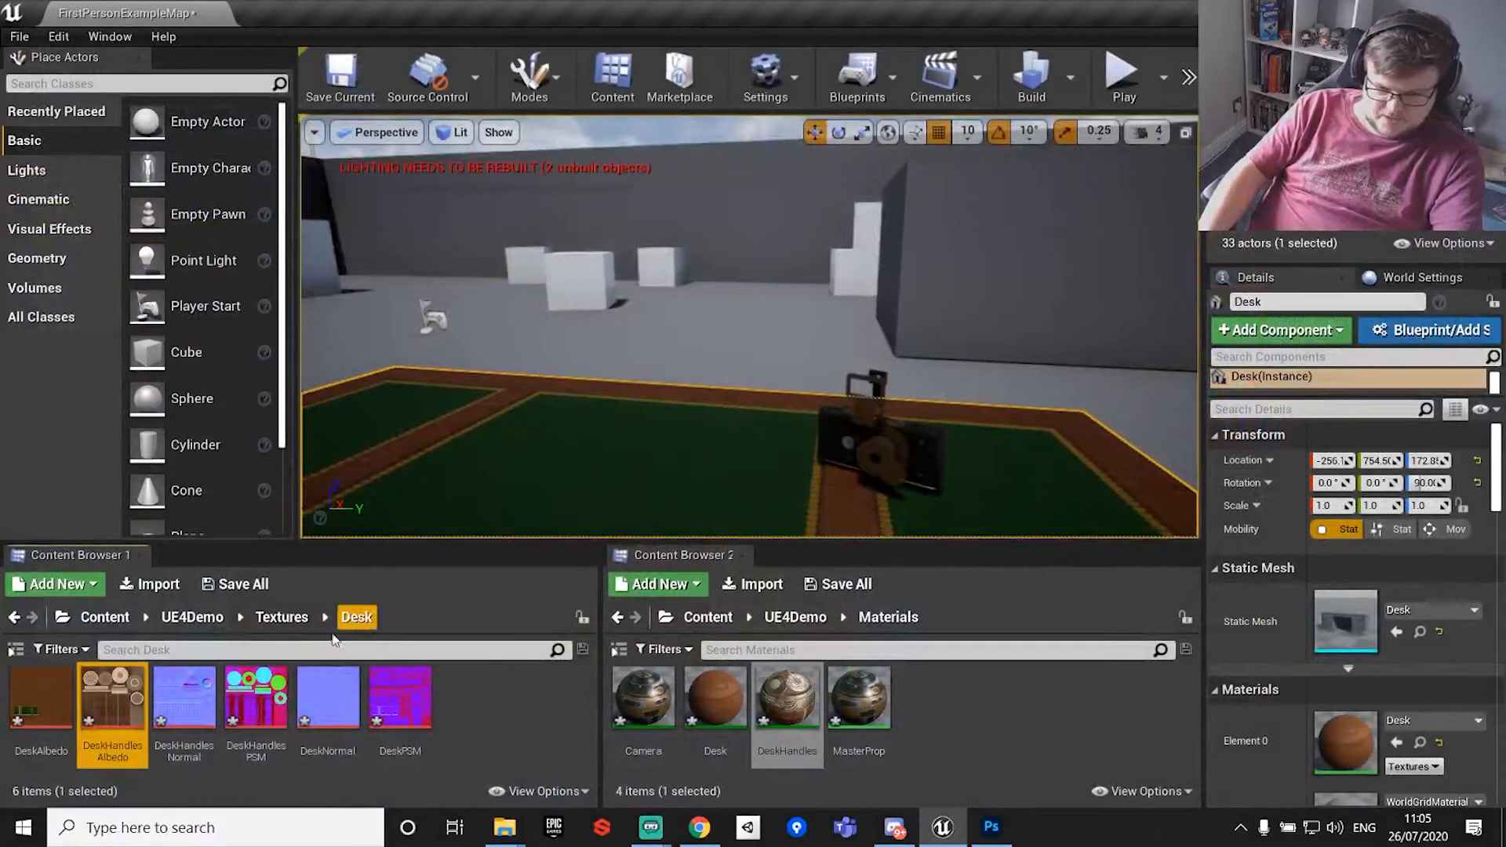
Apply the DeskHandles material instance to the second material slot of the desk in the level.
{"action": "right_click_drag", "start_coordinate": [1026, 403], "coordinate": [1020, 424]}
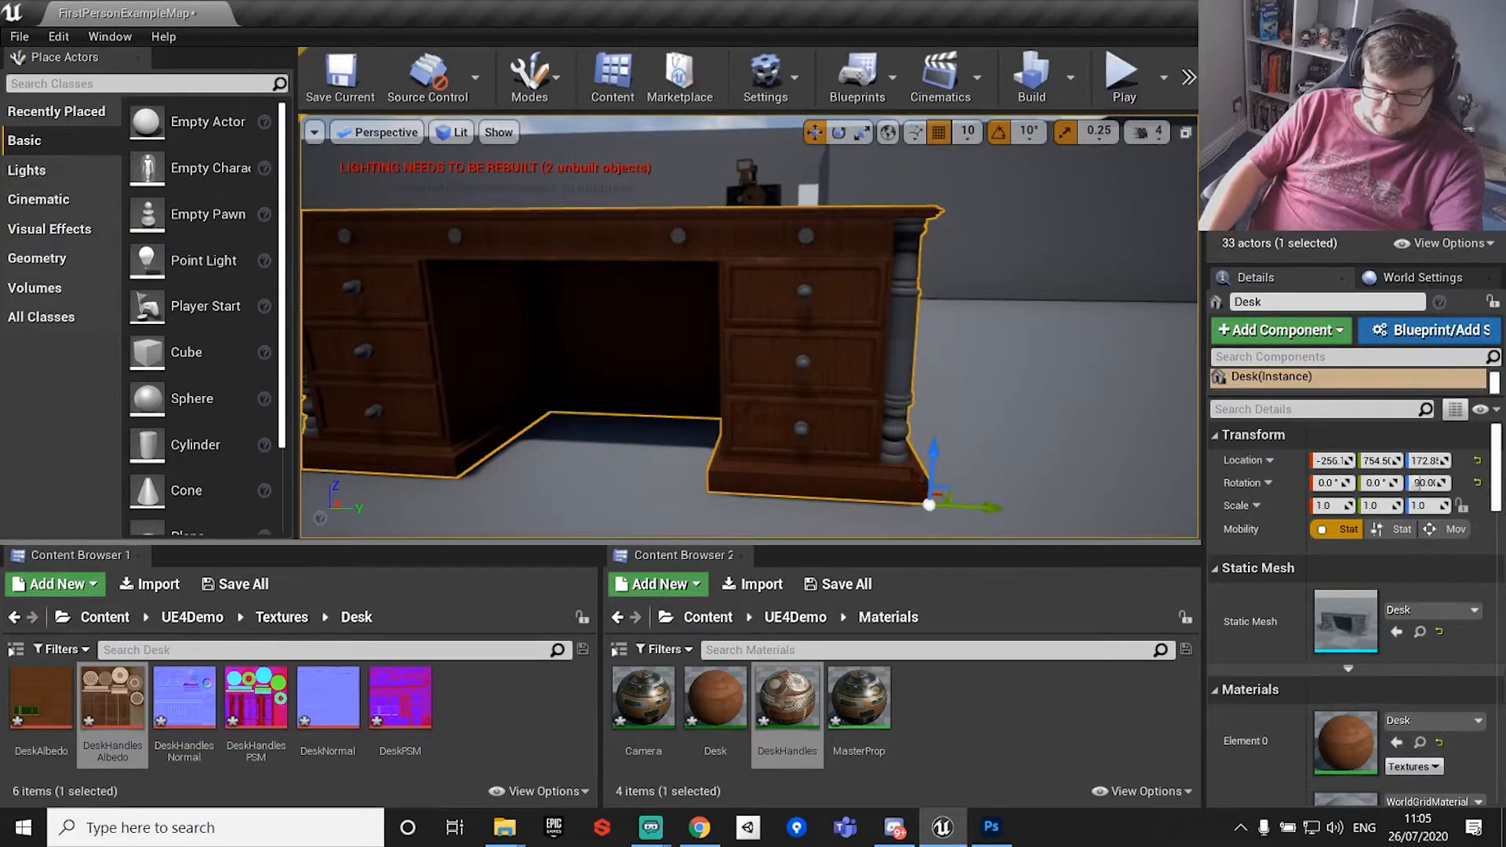
{"action": "left_click", "coordinate": [716, 702]}
{"action": "left_click_drag", "start_coordinate": [716, 706], "coordinate": [1347, 800]}
{"action": "key", "text": "Escape"}
{"action": "scroll", "coordinate": [746, 329], "scroll_direction": "up", "scroll_amount": 10}
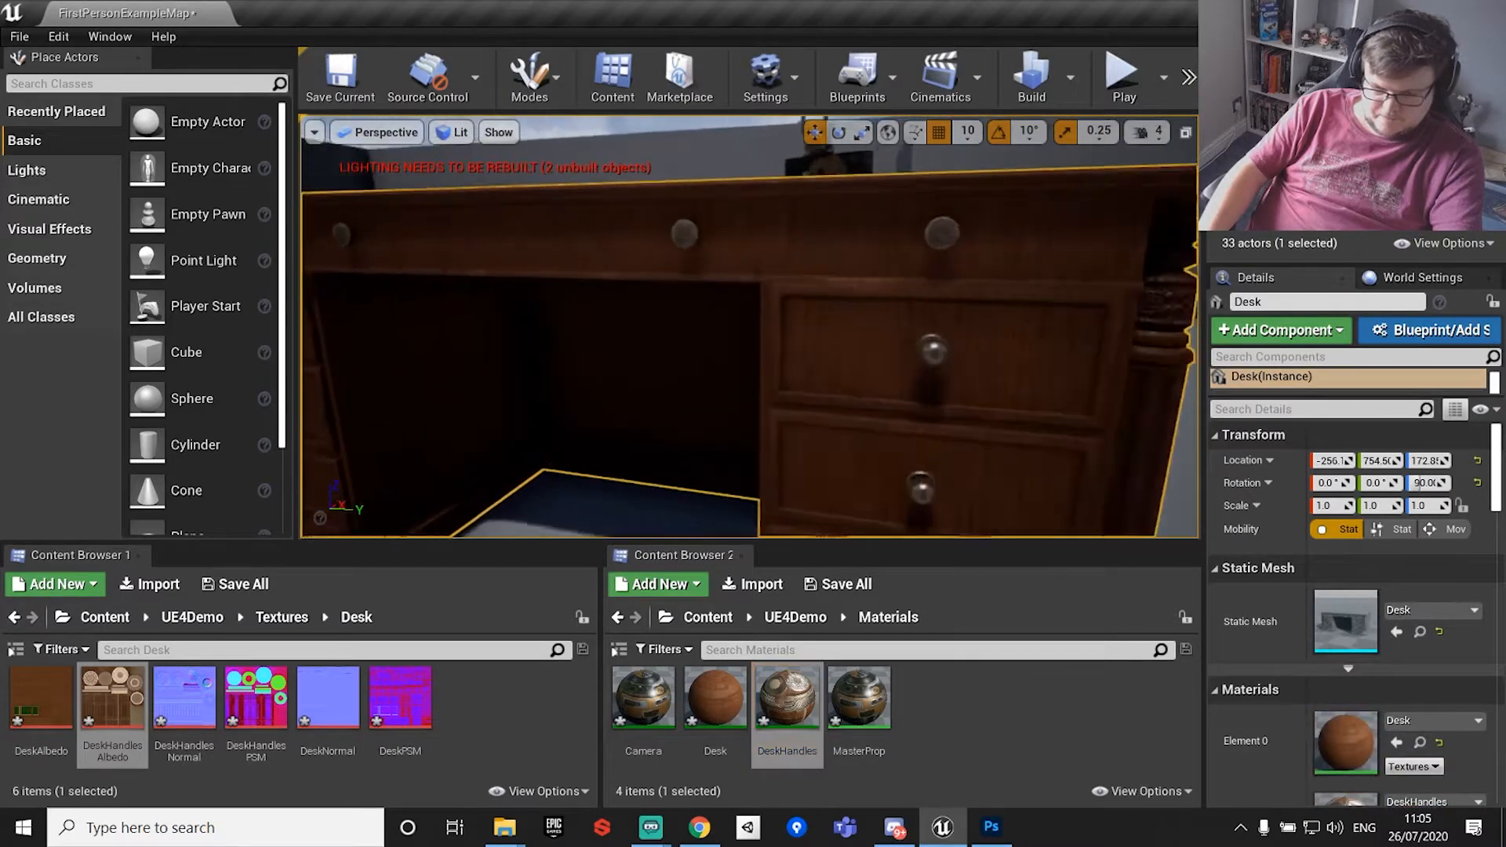
{"action": "left_click_drag", "start_coordinate": [890, 384], "coordinate": [890, 384]}
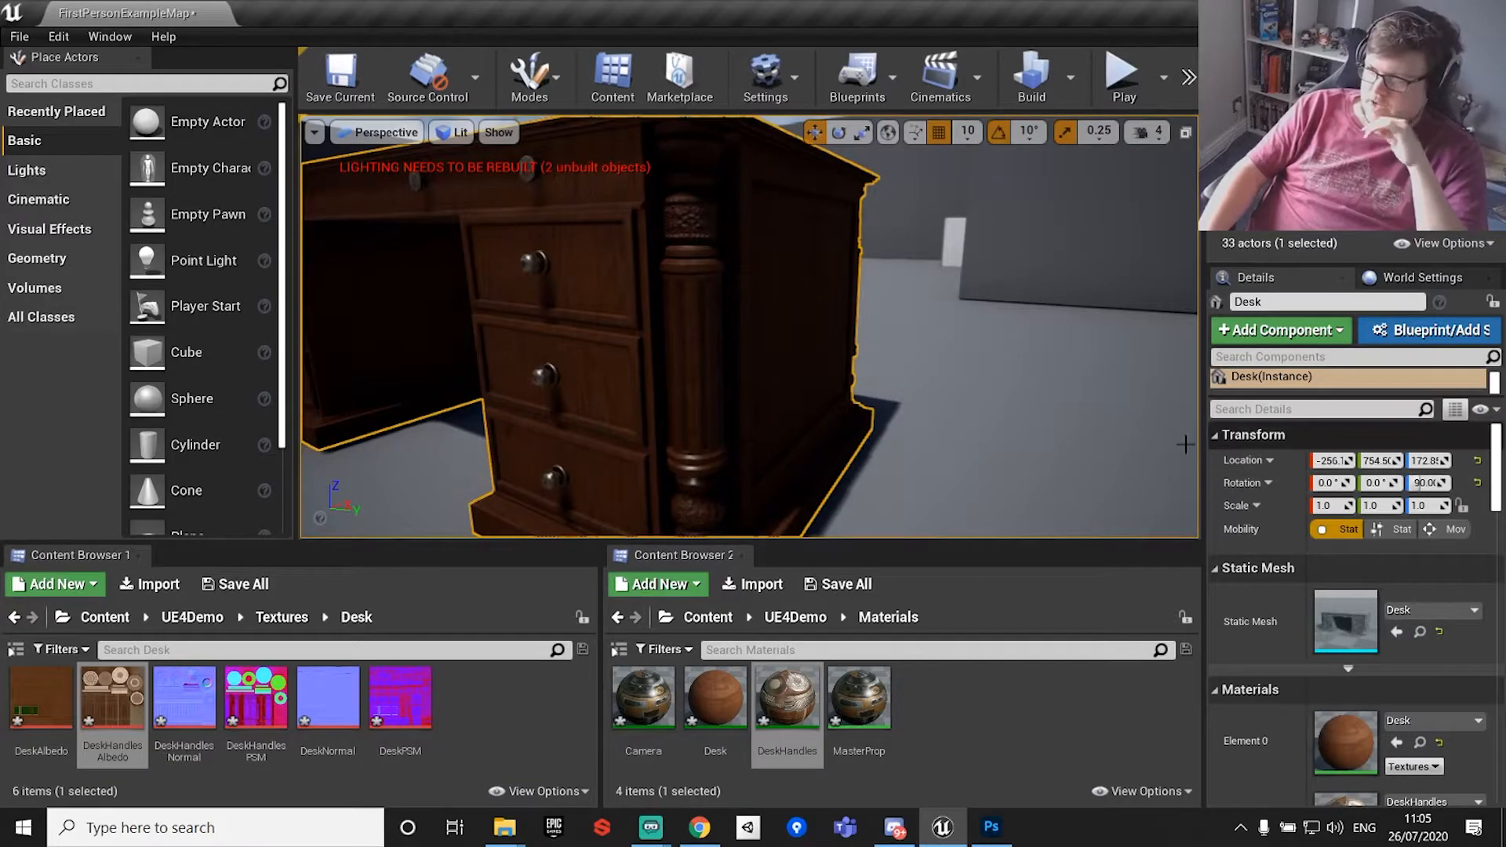
{"action": "left_click", "coordinate": [872, 704]}
{"action": "double_click", "coordinate": [871, 705]}
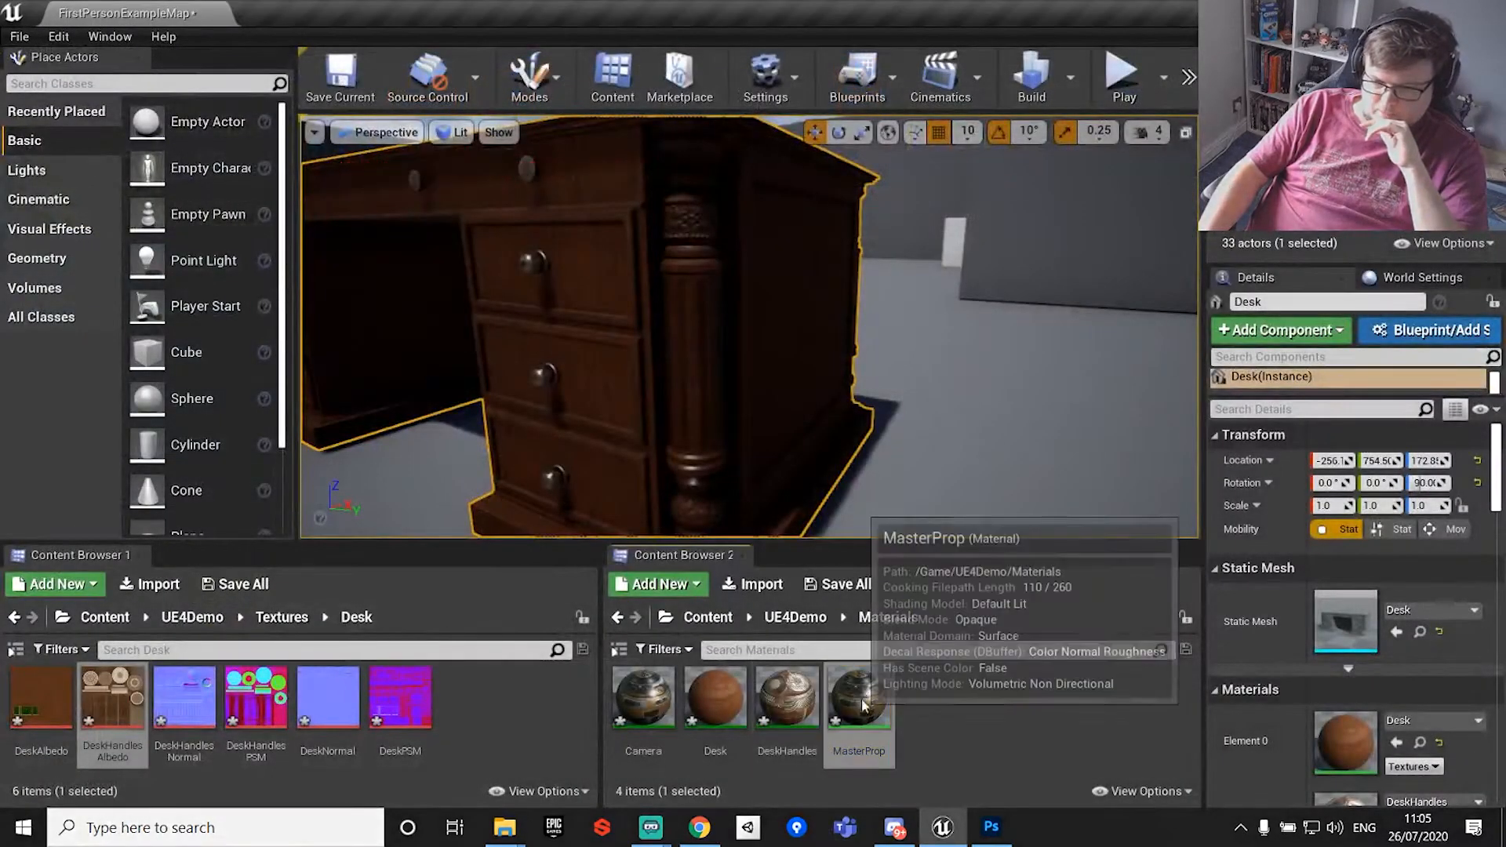
{"action": "right_click", "coordinate": [863, 702]}
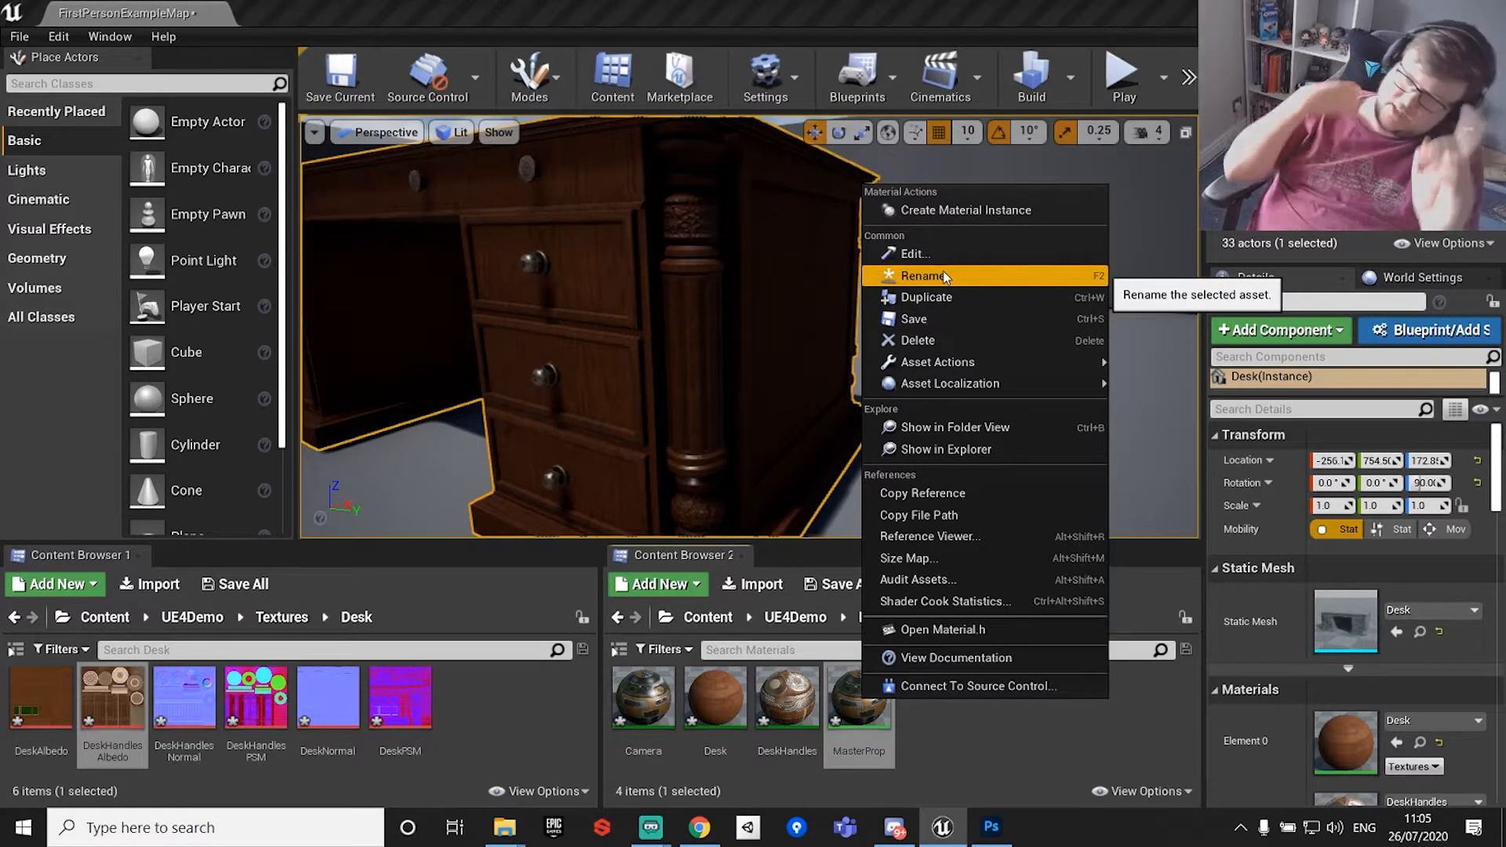
{"action": "right_click_drag", "start_coordinate": [659, 270], "coordinate": [741, 314]}
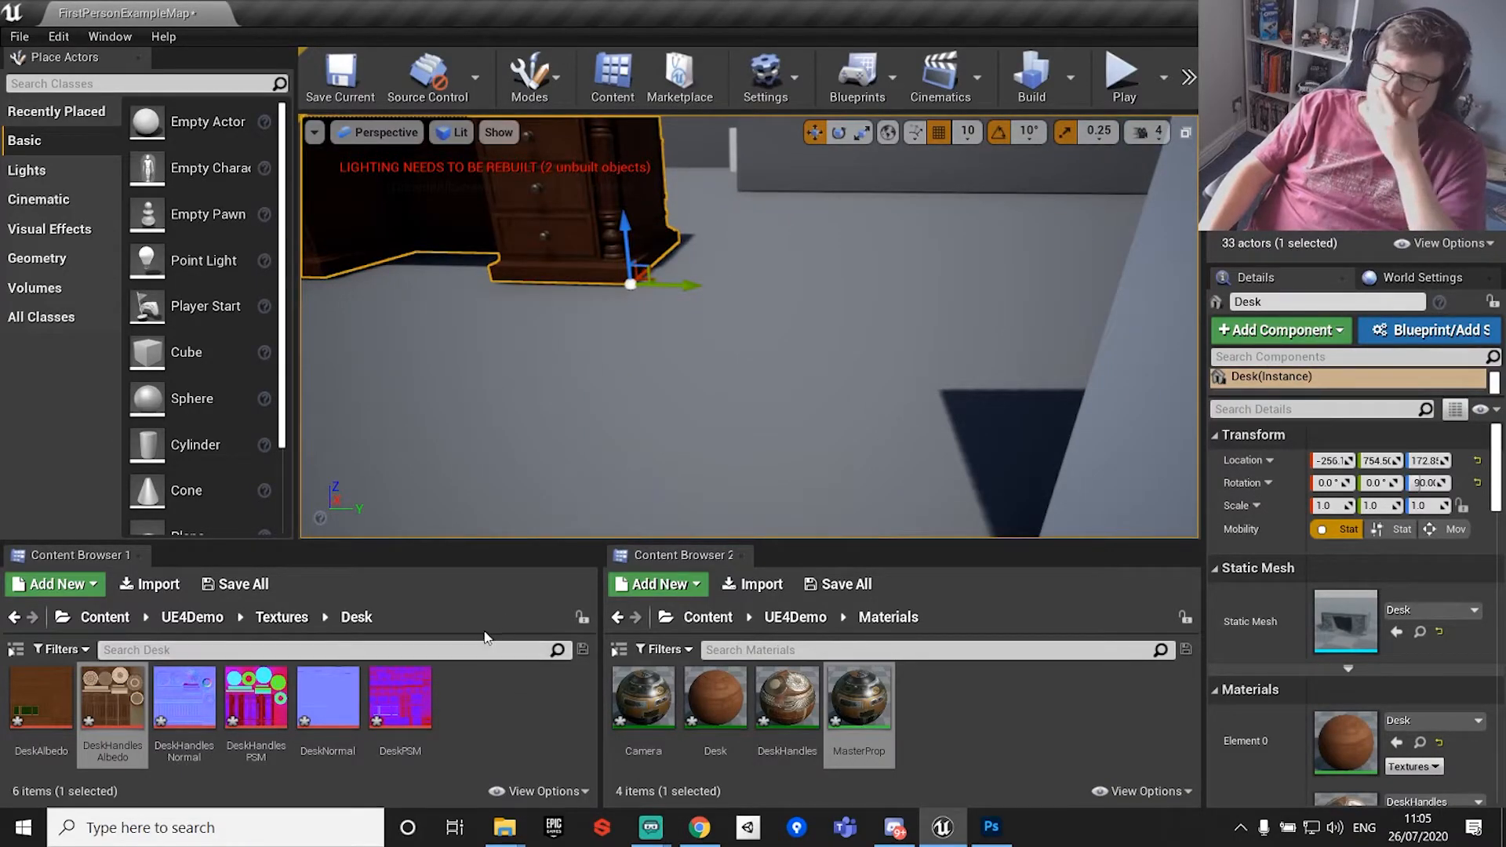
Duplicate the MasterProp material in the Materials folder.
{"action": "right_click", "coordinate": [1012, 706]}
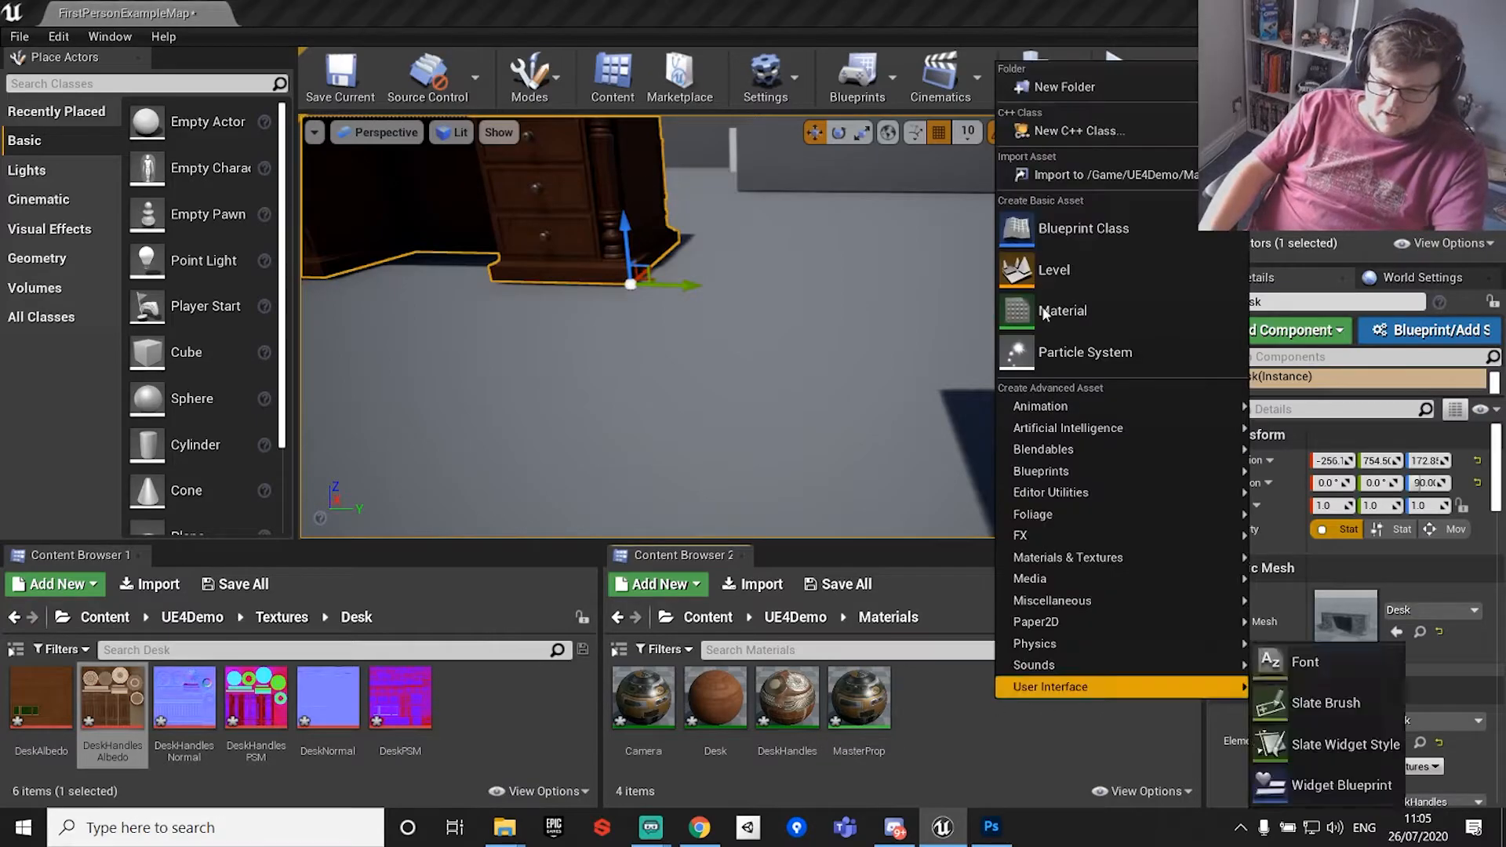
{"action": "left_click", "coordinate": [934, 686]}
{"action": "right_click", "coordinate": [859, 698]}
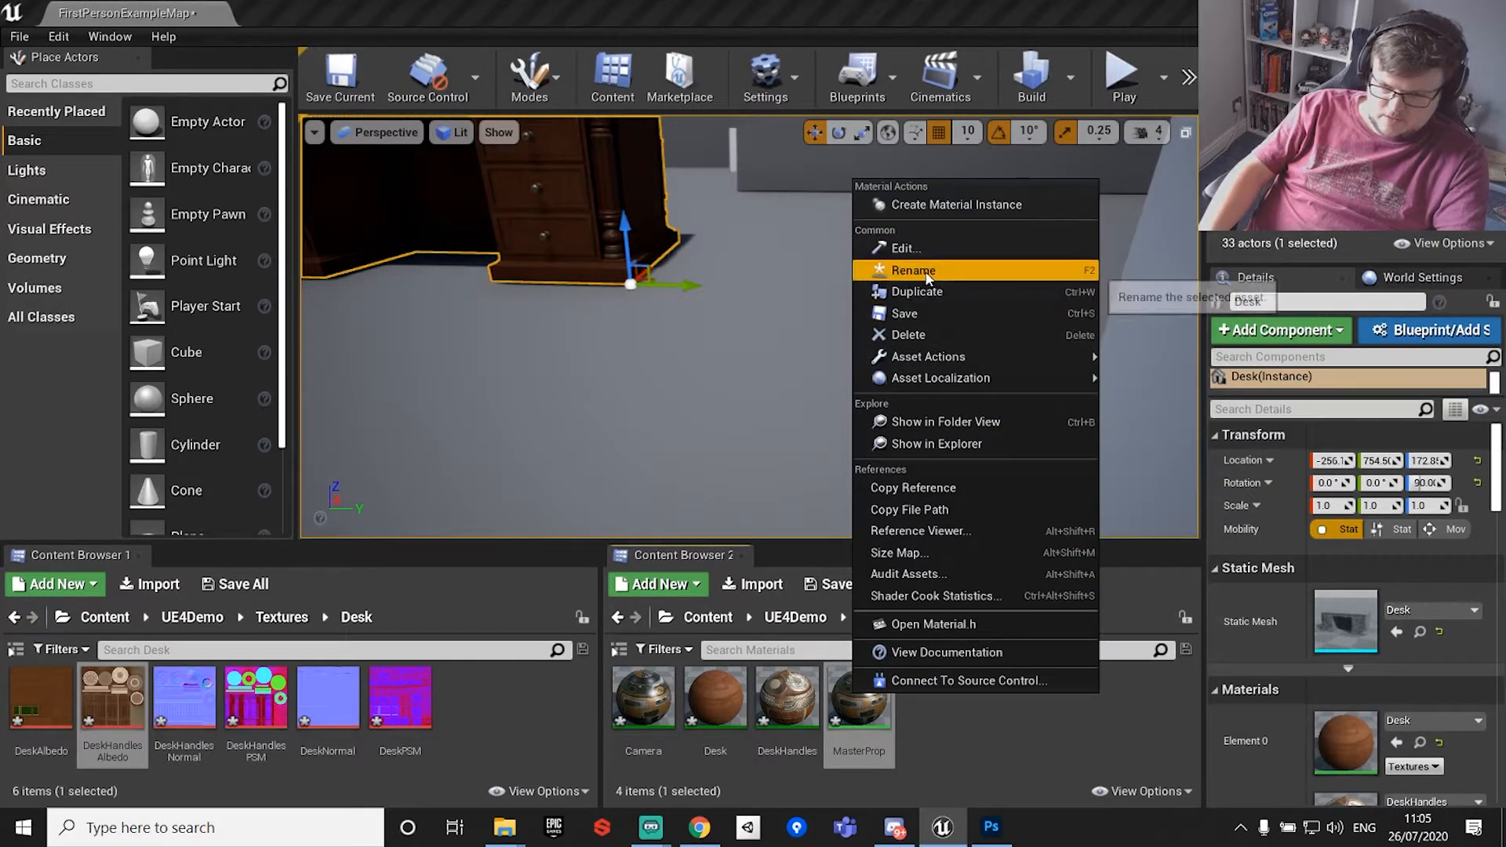
{"action": "left_click", "coordinate": [924, 285]}
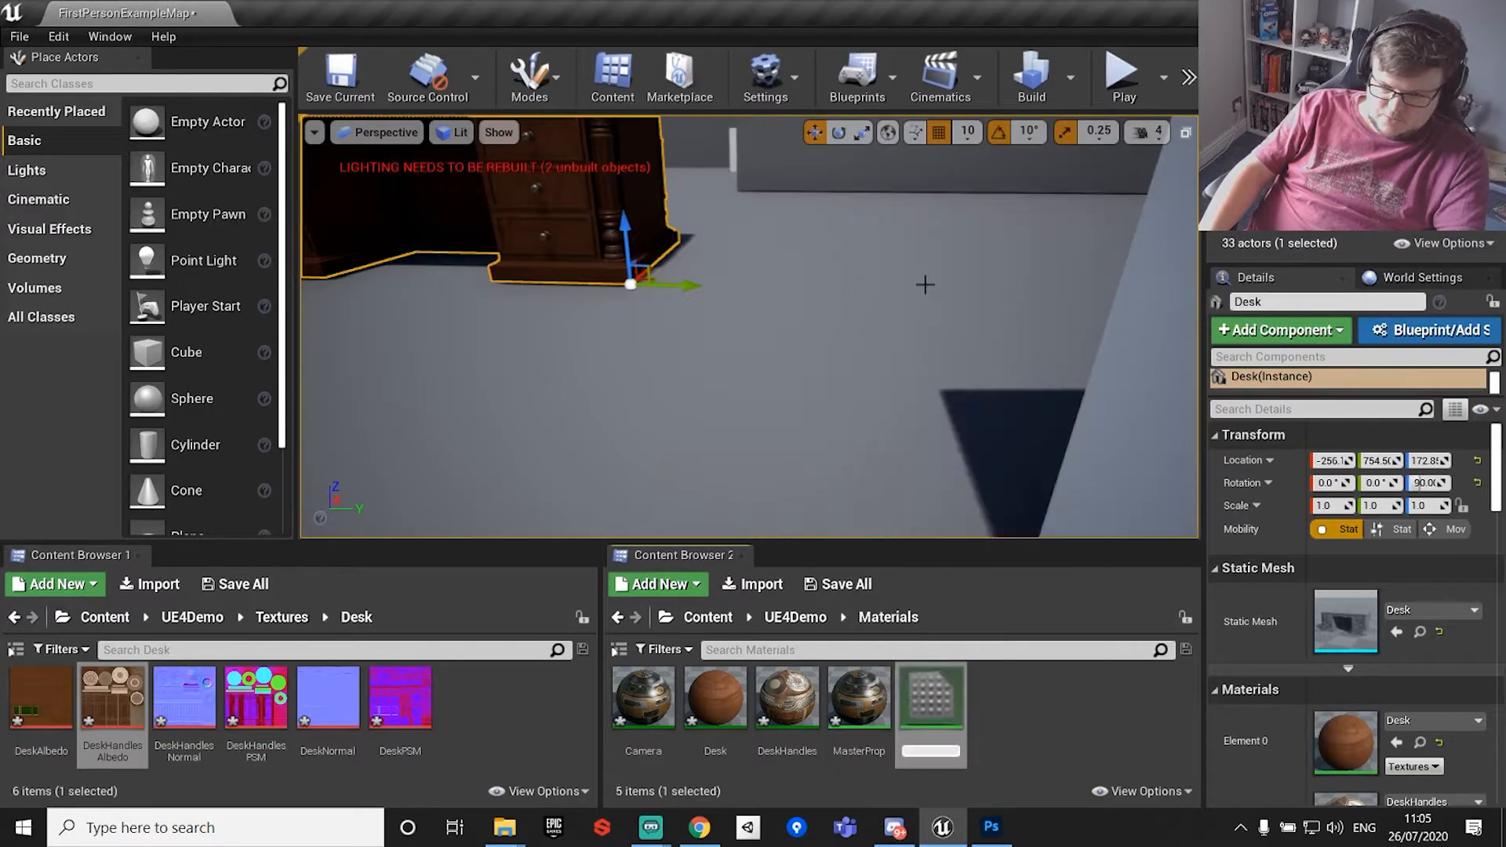
Rename the duplicated material as MasterEnvironment.
{"action": "right_click", "coordinate": [938, 706]}
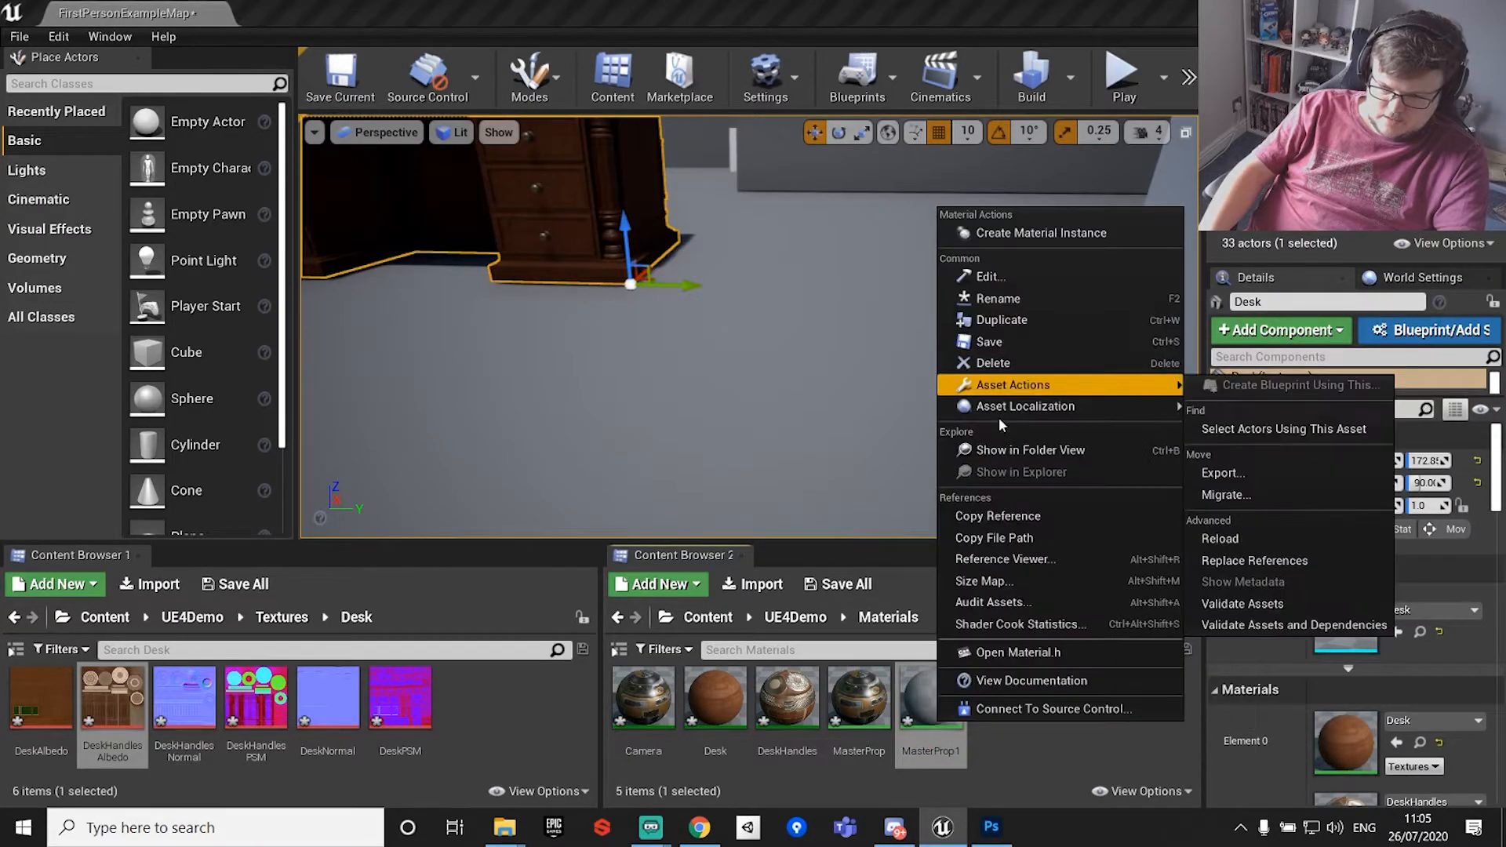
{"action": "left_click", "coordinate": [997, 299]}
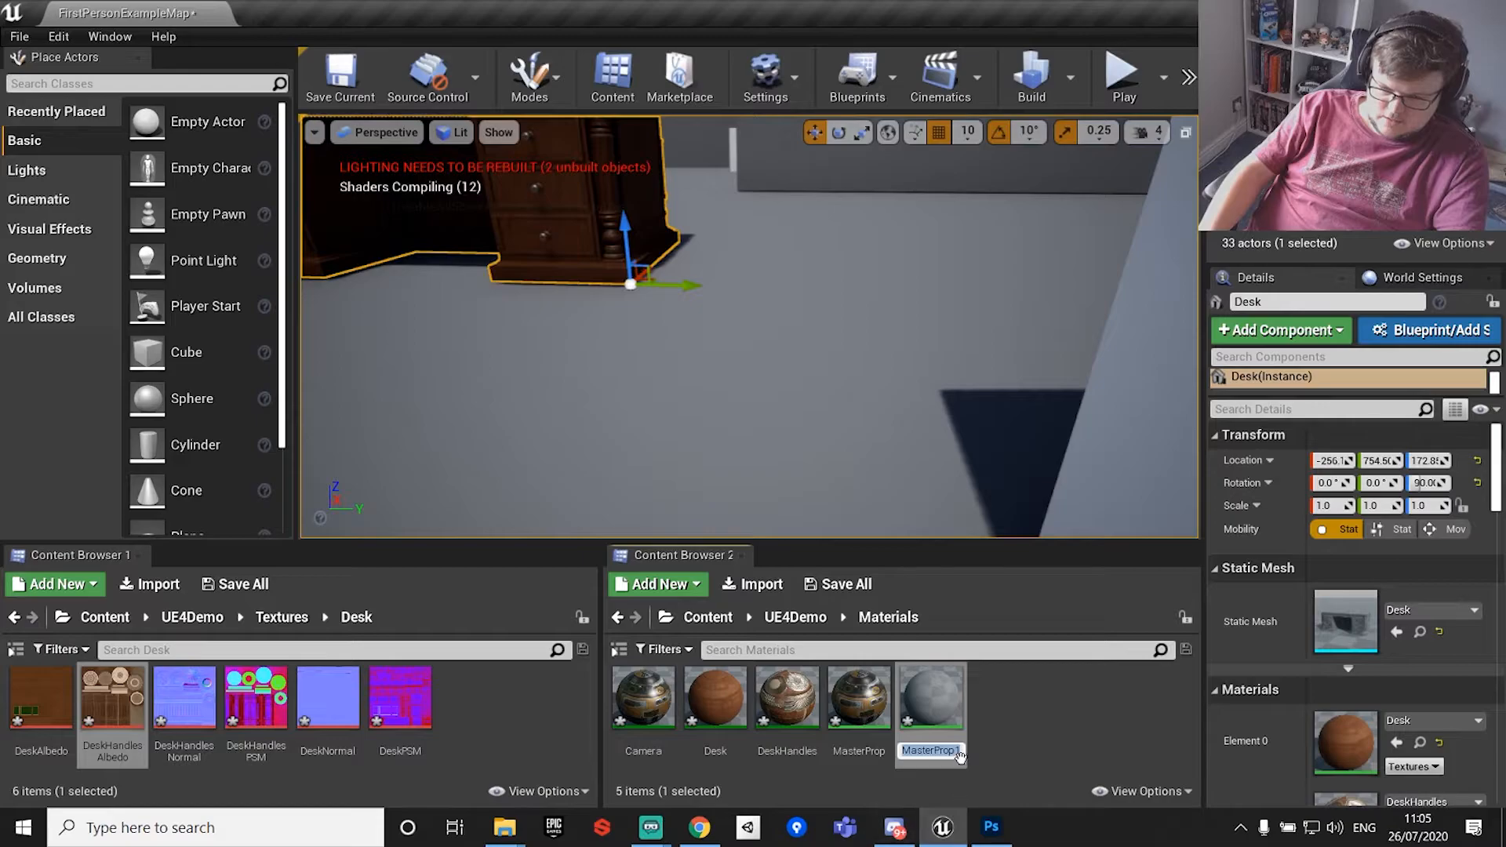
{"action": "type", "text": "Master"}
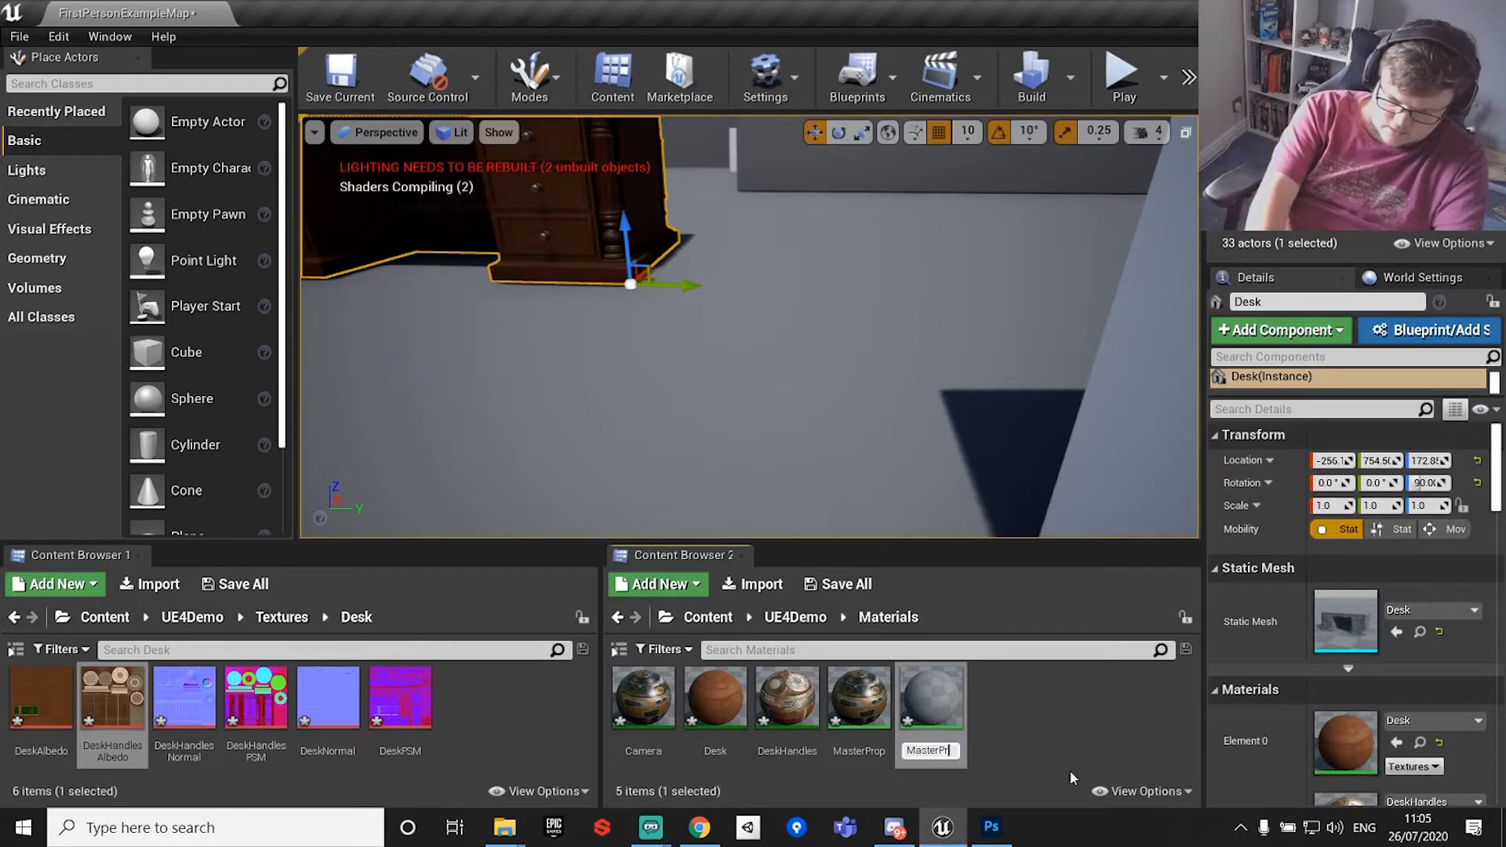
{"action": "type", "text": "En"}
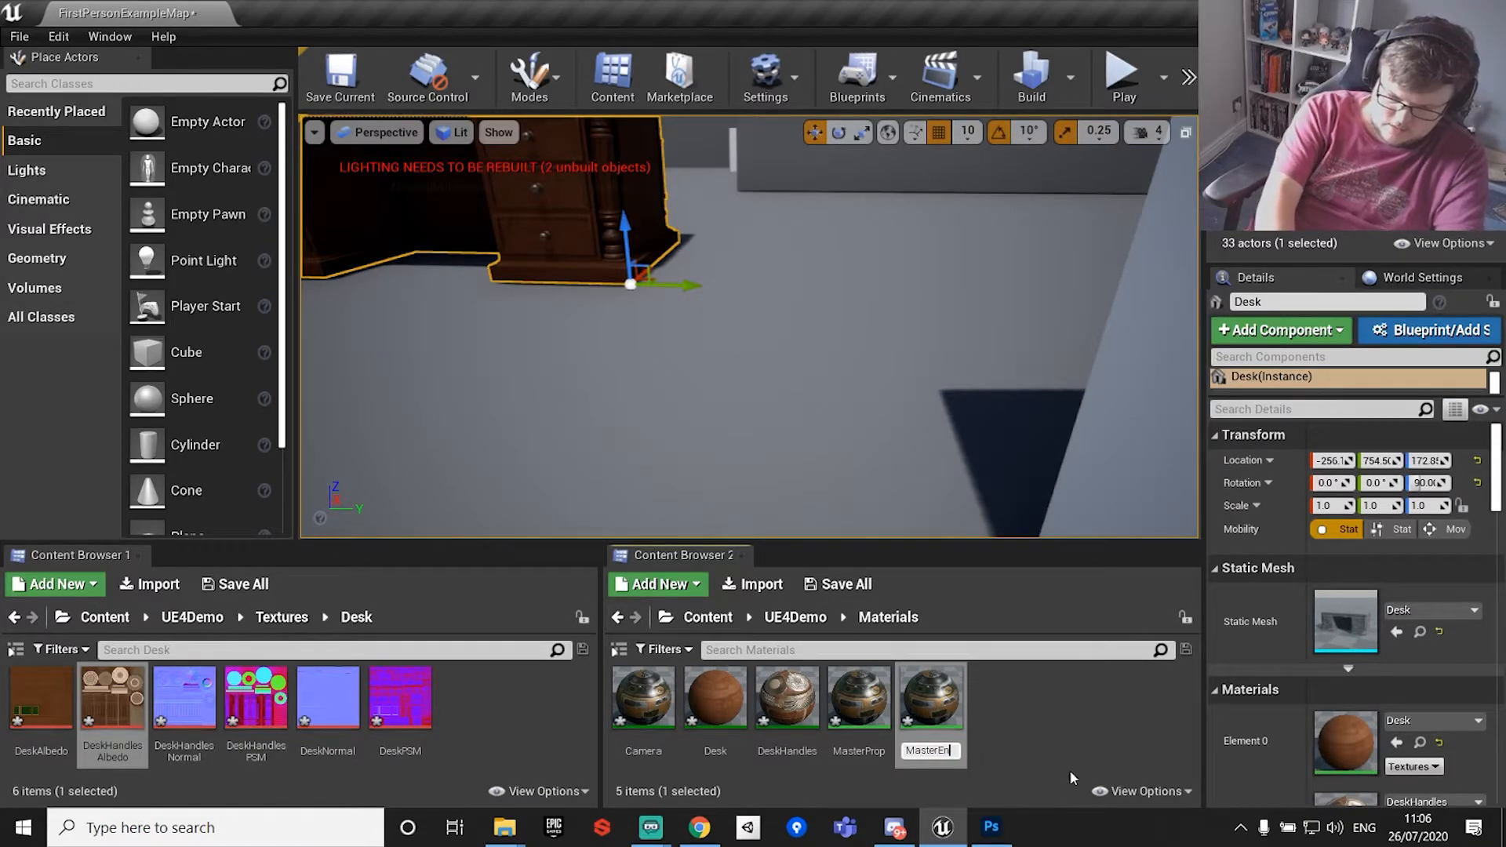
{"action": "type", "text": "vironment"}
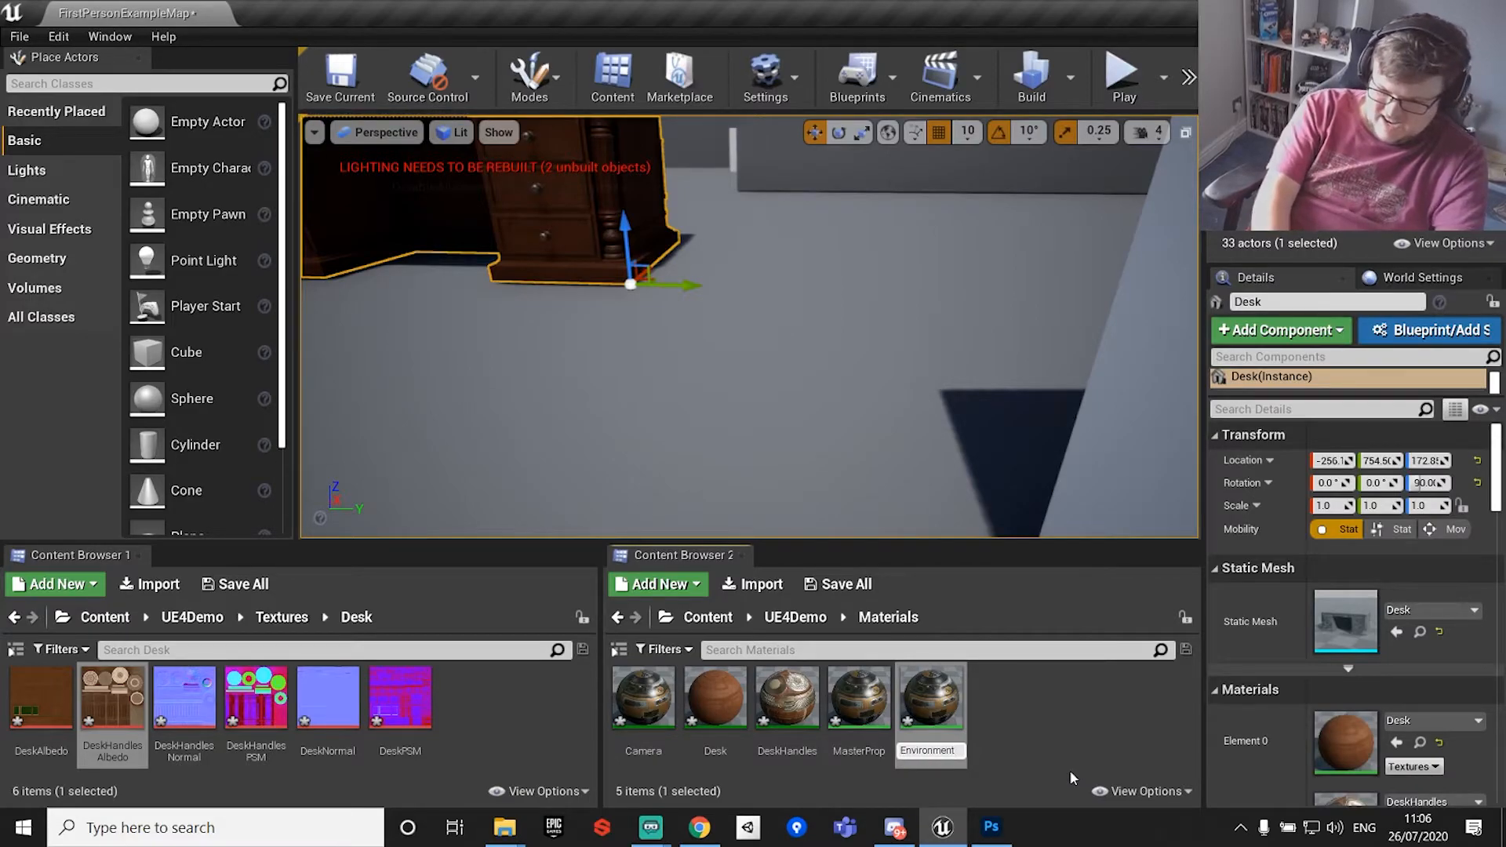
{"action": "key", "text": "Return"}
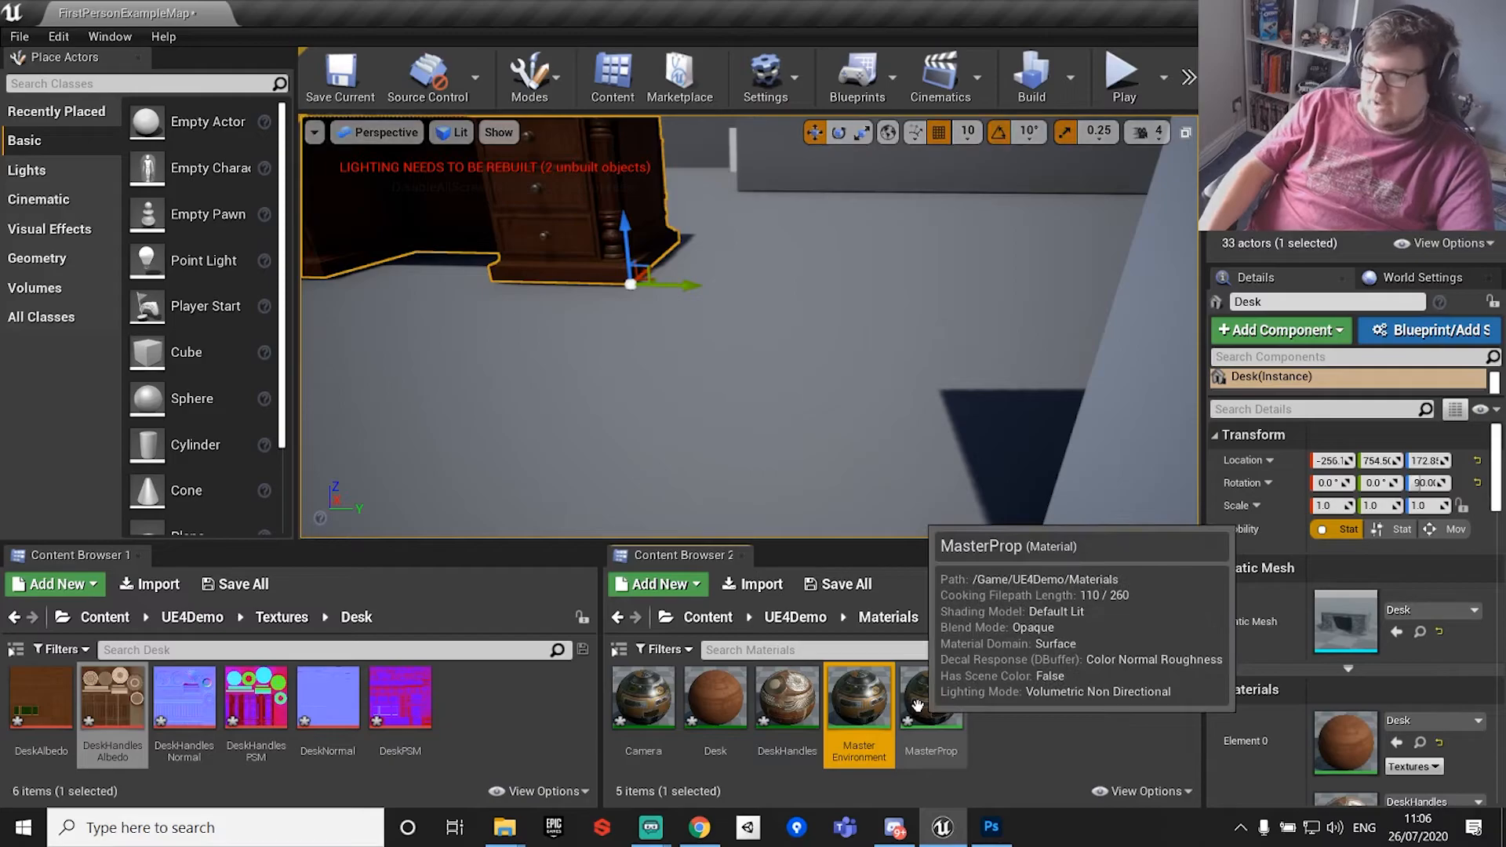
Open the MasterEnvironment material for editing and move its window clear of the content browsers.
{"action": "double_click", "coordinate": [859, 698]}
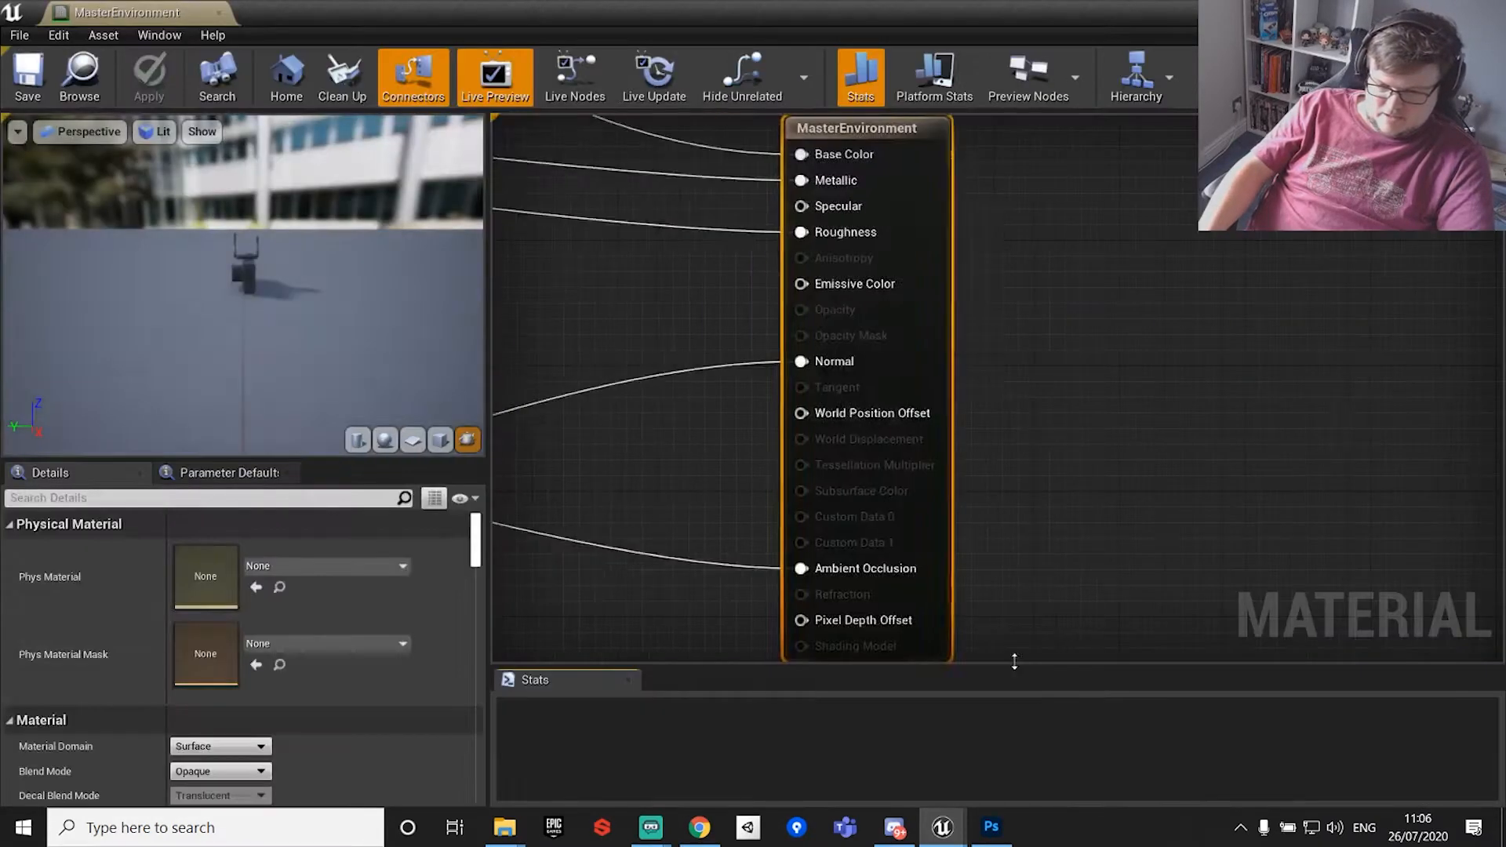
{"action": "right_click_drag", "start_coordinate": [621, 243], "coordinate": [1213, 418]}
{"action": "scroll", "coordinate": [1212, 417], "scroll_direction": "down", "scroll_amount": 8}
{"action": "right_click_drag", "start_coordinate": [965, 353], "coordinate": [987, 385]}
{"action": "scroll", "coordinate": [1109, 378], "scroll_direction": "up", "scroll_amount": 3}
{"action": "left_click_drag", "start_coordinate": [355, 8], "coordinate": [1505, 431]}
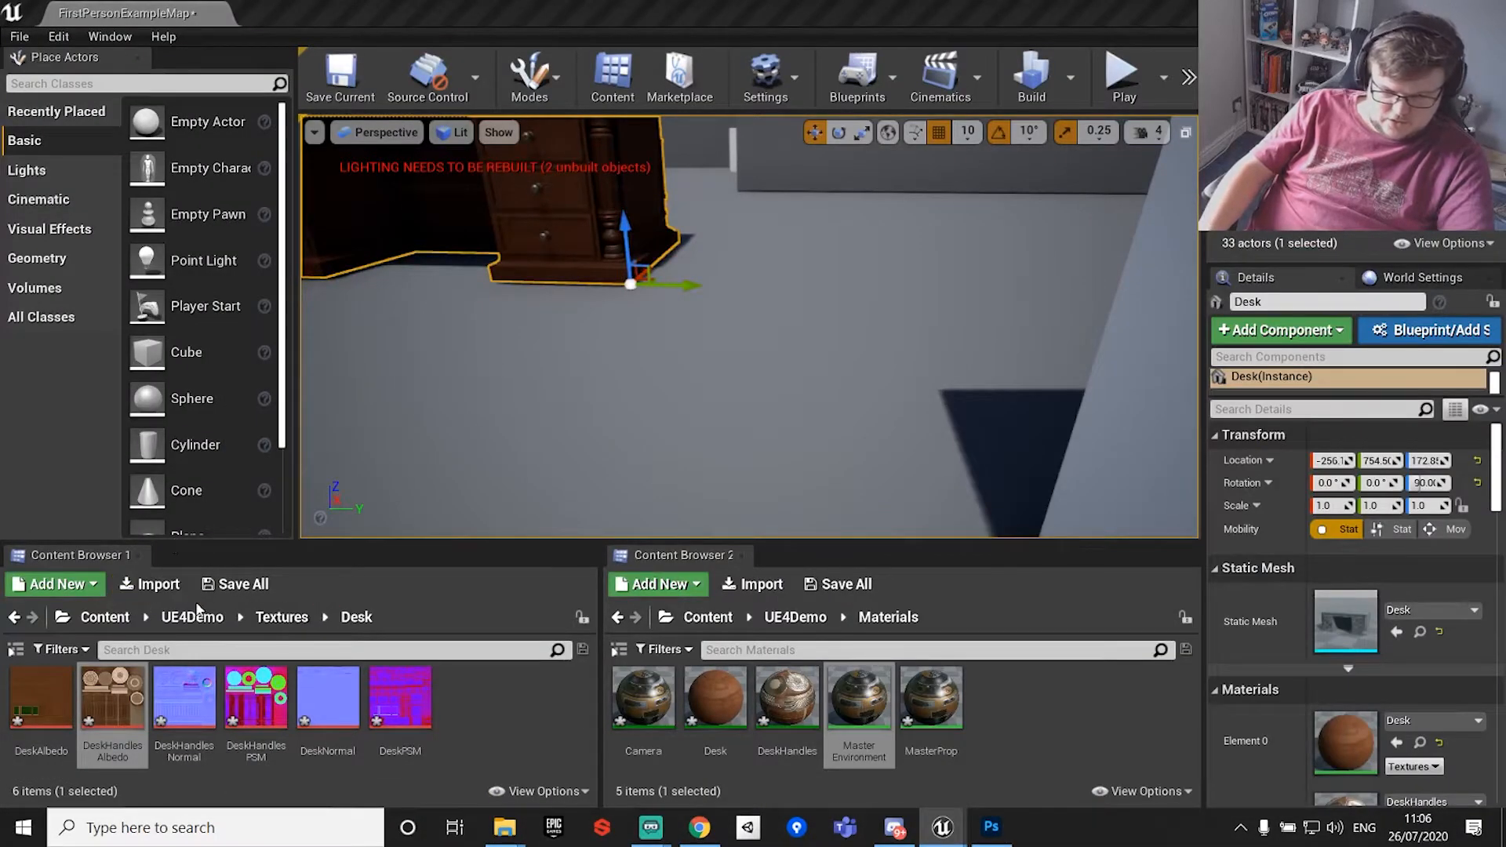
Open the StarterContent Textures folder in the first content browser.
{"action": "left_click", "coordinate": [105, 616]}
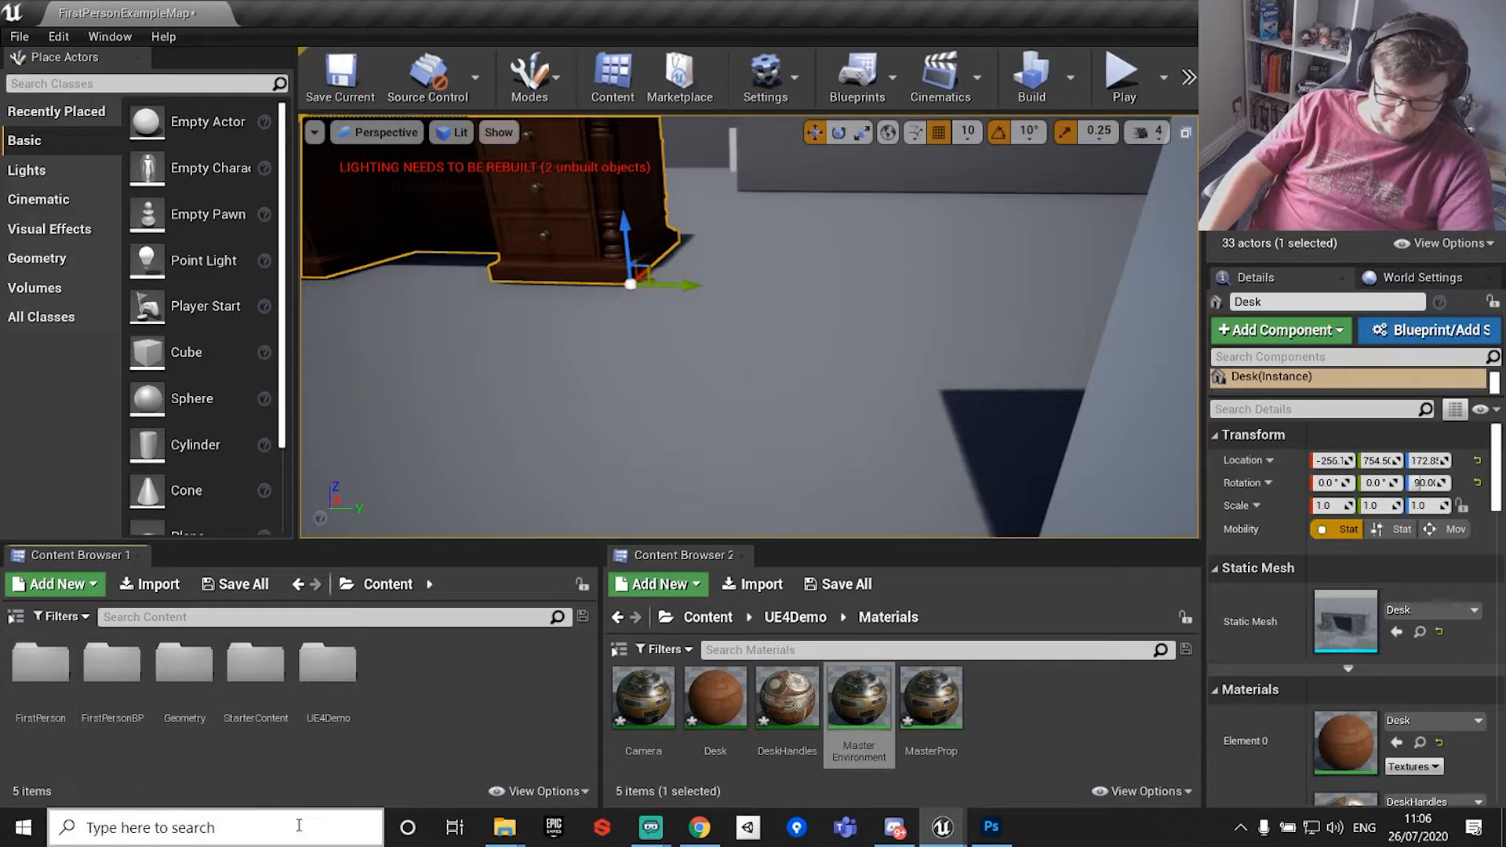
{"action": "double_click", "coordinate": [256, 665]}
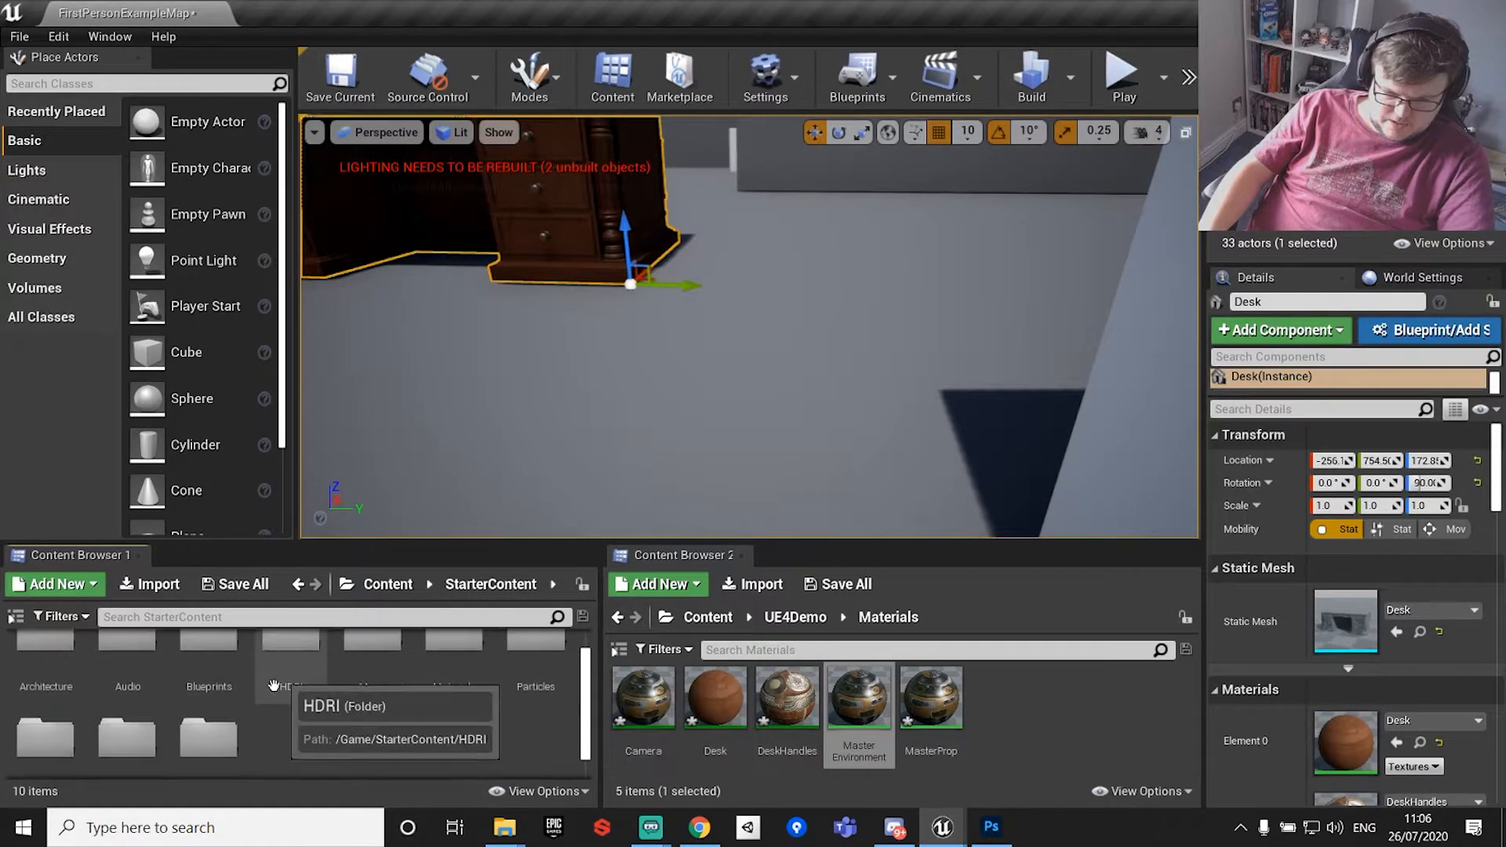
{"action": "scroll", "coordinate": [290, 691], "scroll_direction": "down", "scroll_amount": 1}
{"action": "double_click", "coordinate": [208, 698]}
{"action": "scroll", "coordinate": [373, 737], "scroll_direction": "up", "scroll_amount": 1}
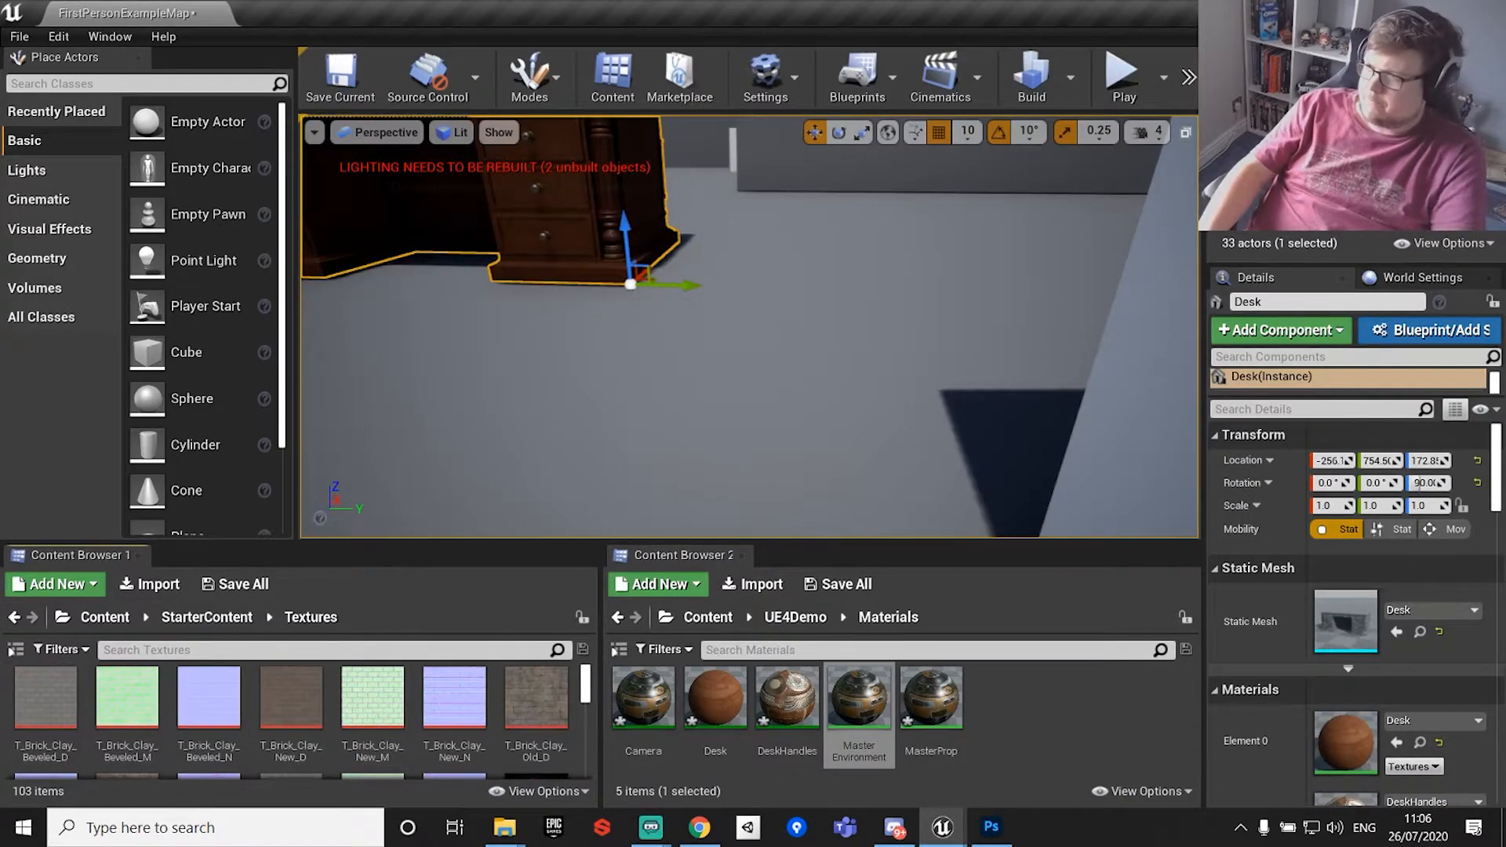
Select the Albedo texture node in the MasterEnvironment graph and bring up its texture setting.
{"action": "left_click_drag", "start_coordinate": [1505, 153], "coordinate": [611, 55]}
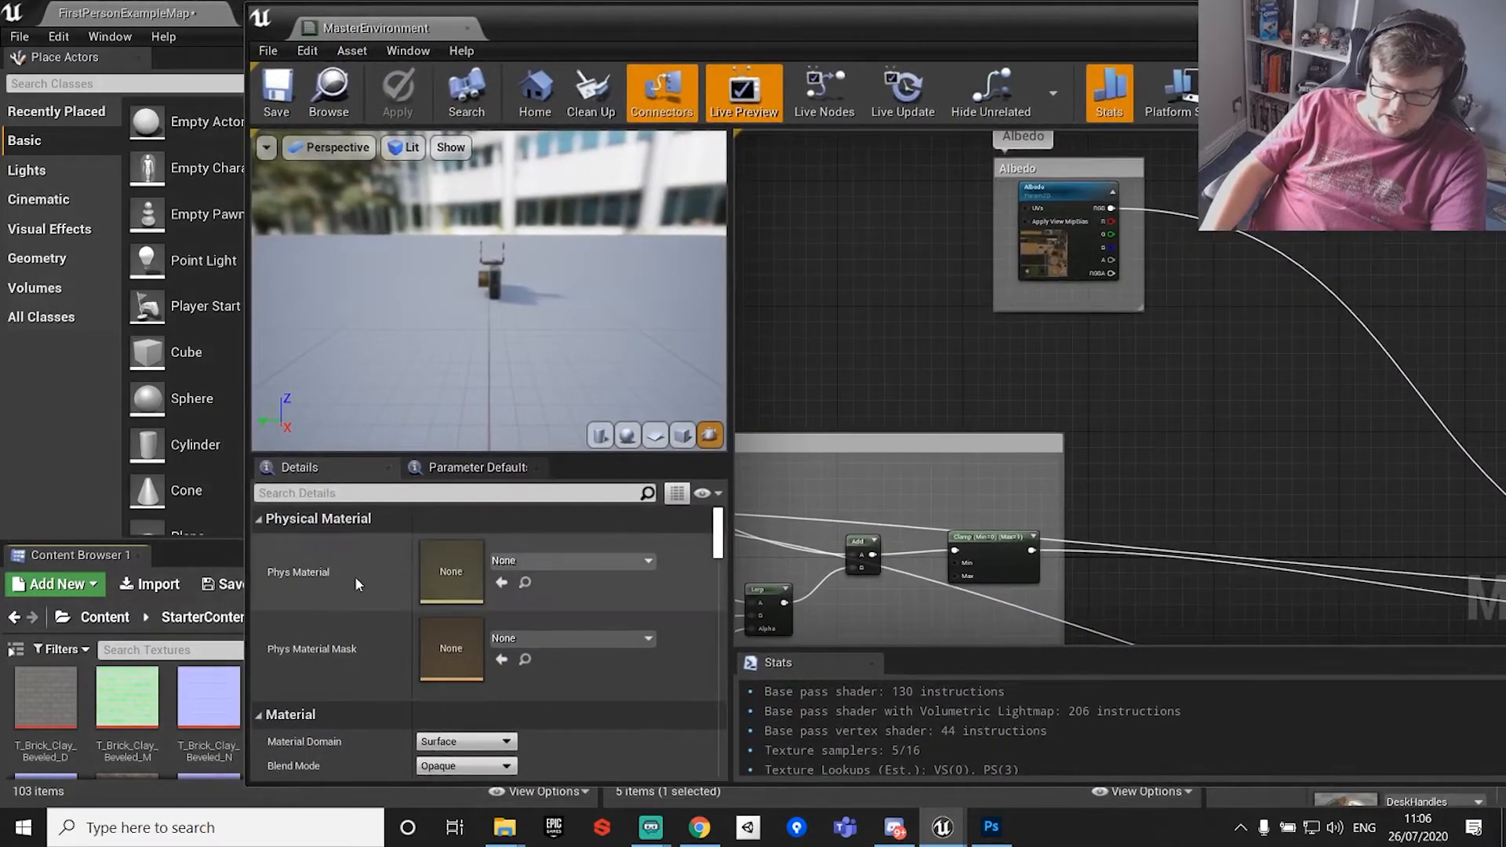
{"action": "left_click", "coordinate": [1055, 239]}
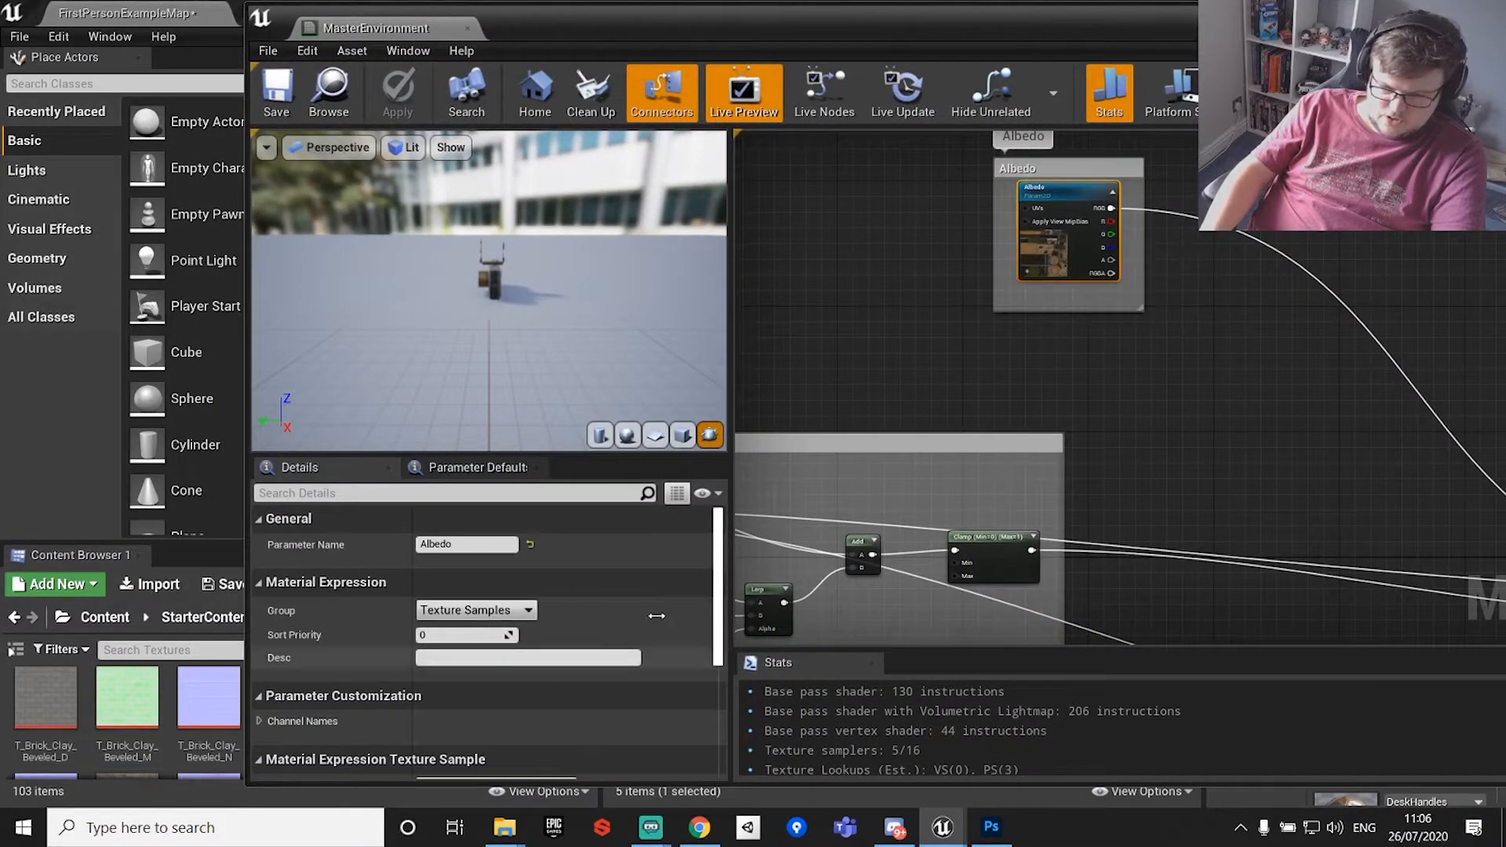
{"action": "scroll", "coordinate": [525, 705], "scroll_direction": "down", "scroll_amount": 8}
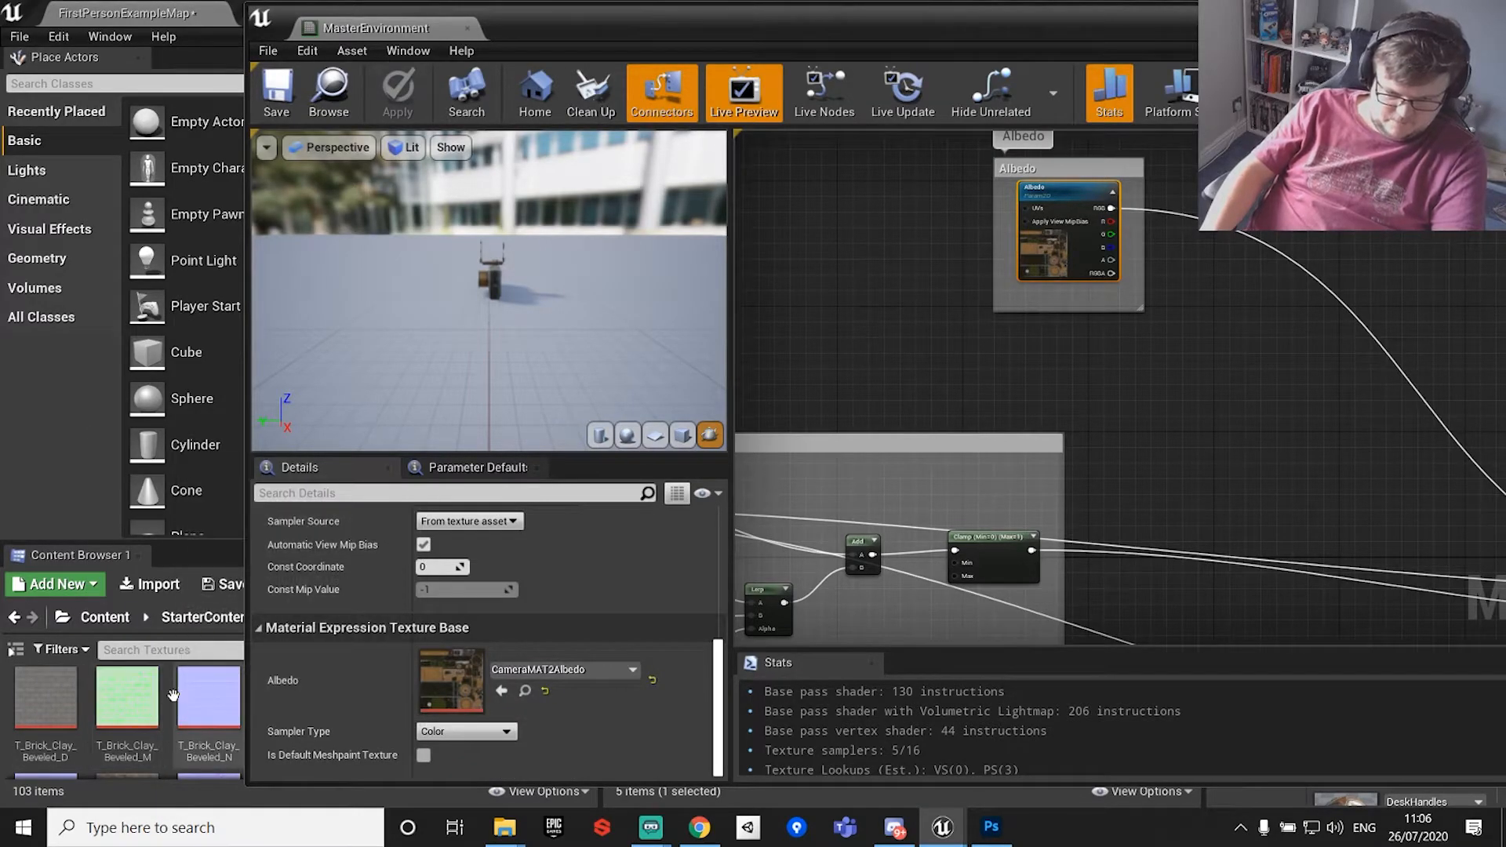
{"action": "left_click_drag", "start_coordinate": [900, 28], "coordinate": [1505, 47]}
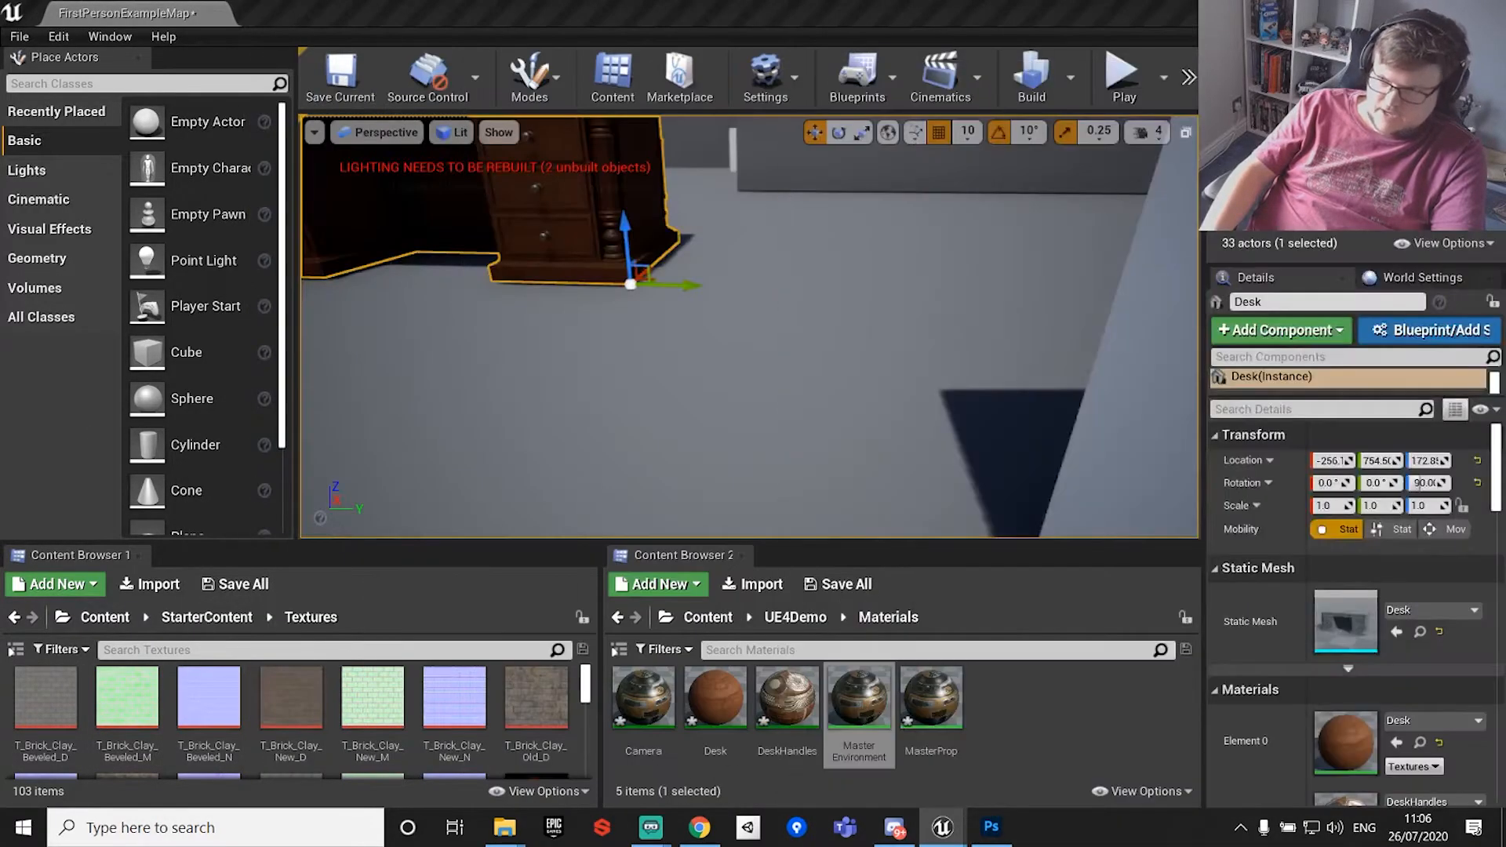
Find T_CobbleStone_Rough_D among the StarterContent textures and assign it to the Albedo parameter of MasterEnvironment.
{"action": "scroll", "coordinate": [439, 487], "scroll_direction": "up", "scroll_amount": 3}
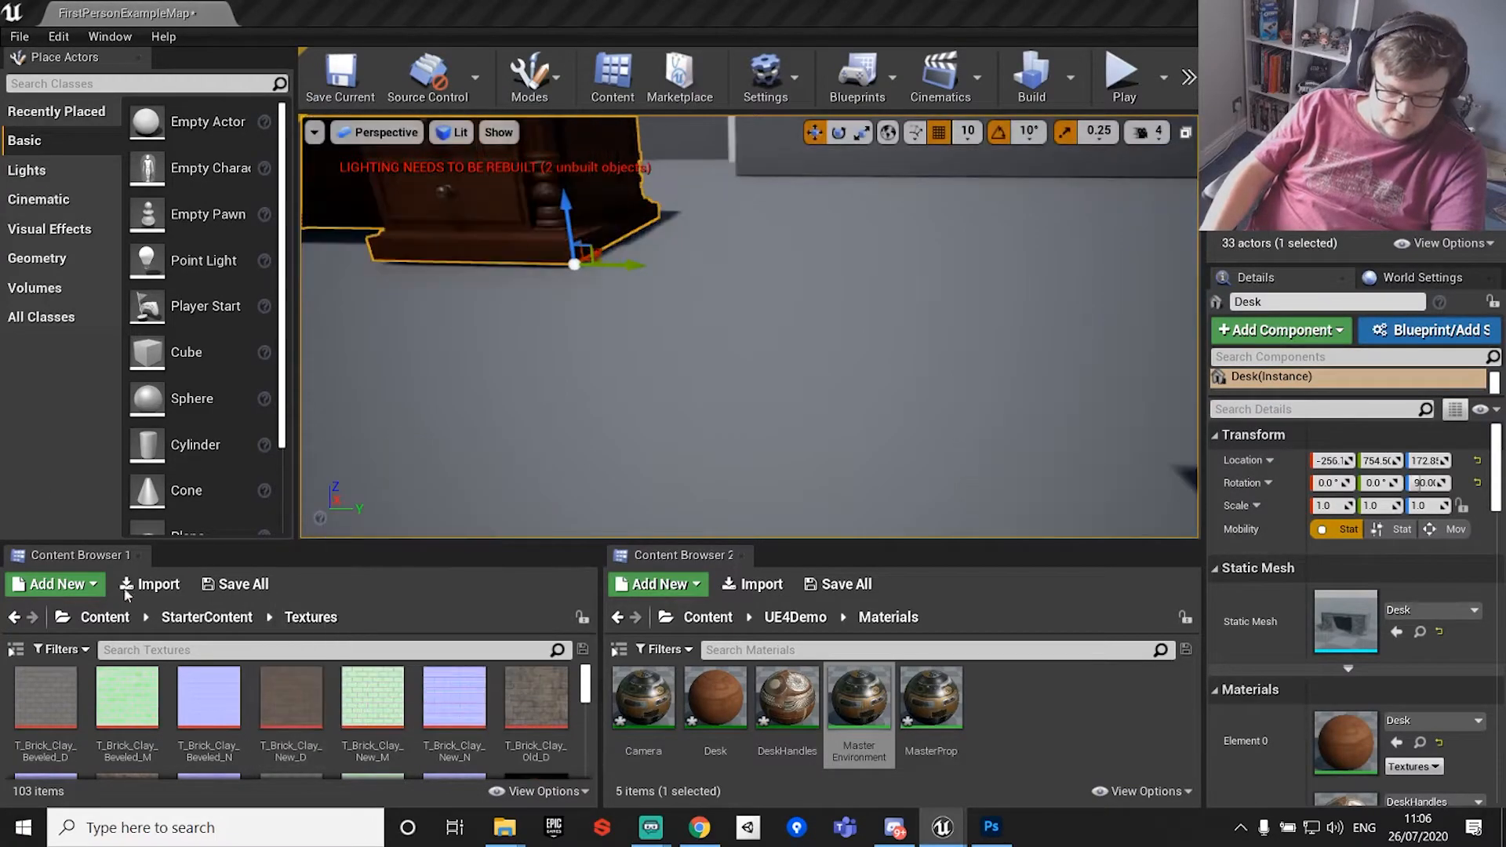
{"action": "left_click_drag", "start_coordinate": [590, 691], "coordinate": [590, 710]}
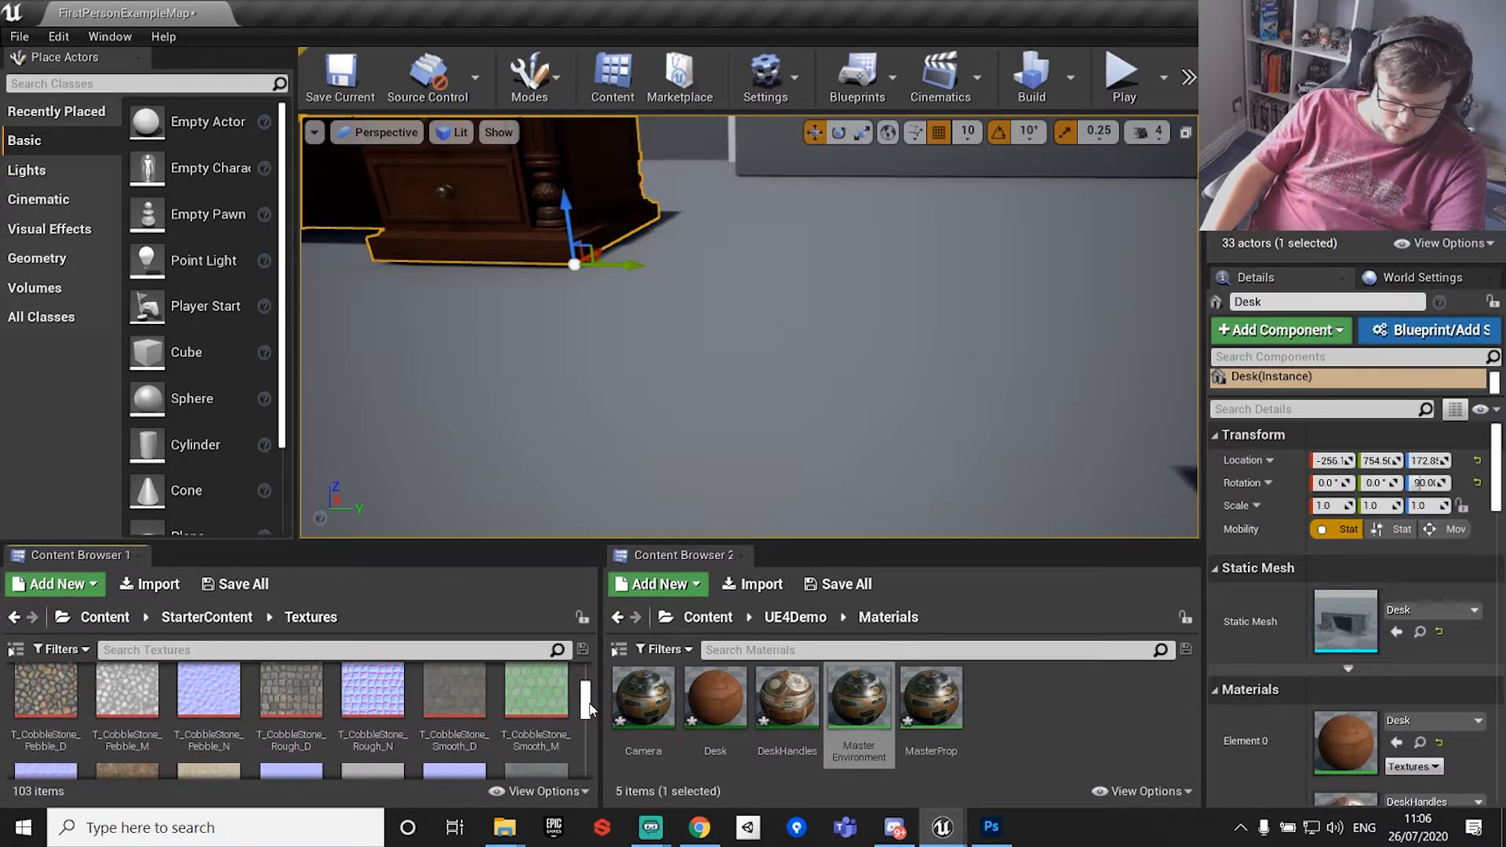
{"action": "scroll", "coordinate": [367, 714], "scroll_direction": "down", "scroll_amount": 1}
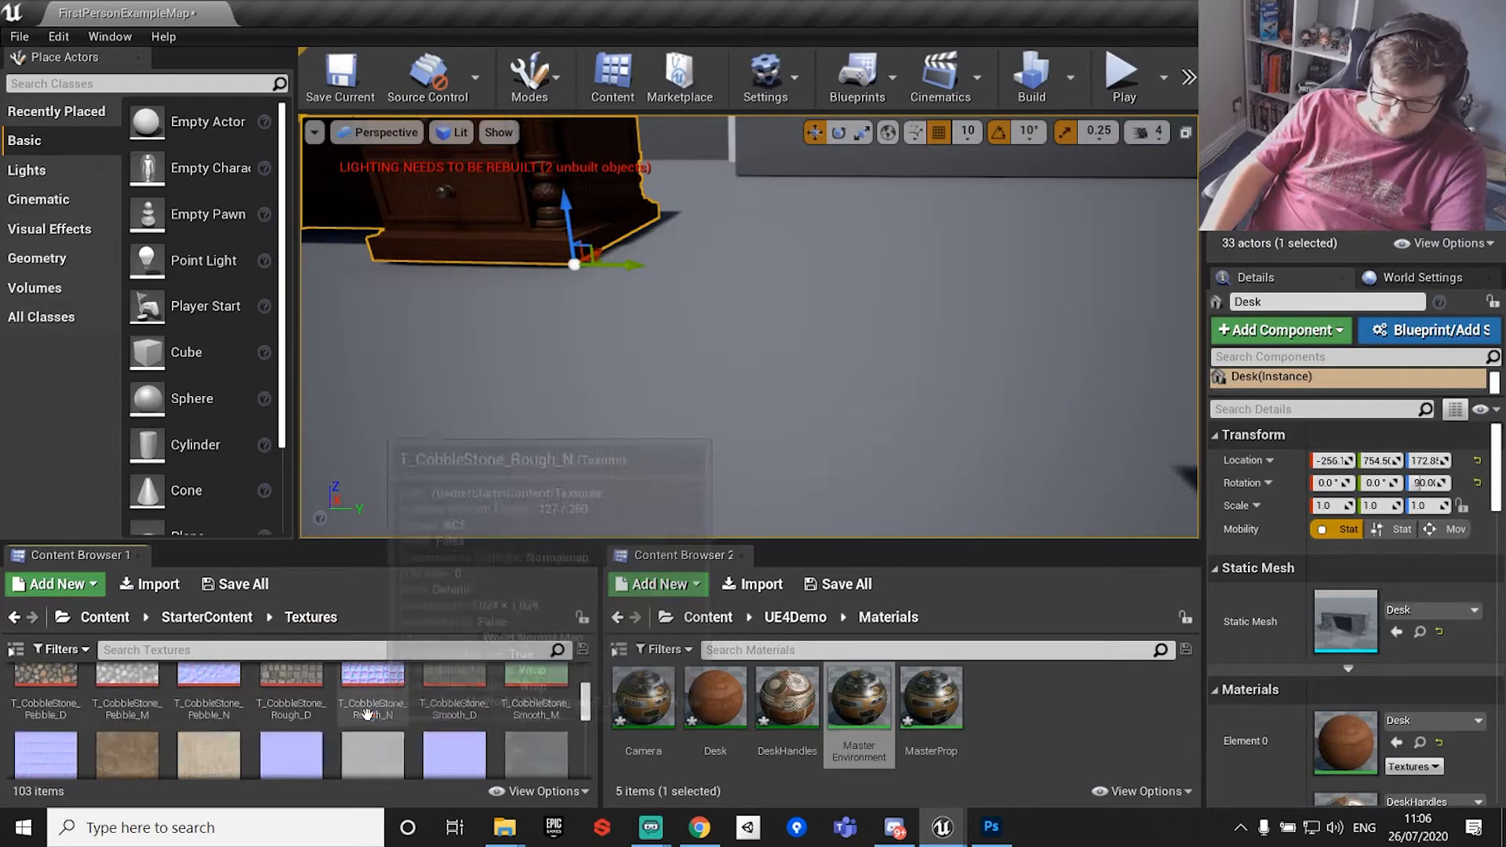
{"action": "scroll", "coordinate": [366, 714], "scroll_direction": "up", "scroll_amount": 1}
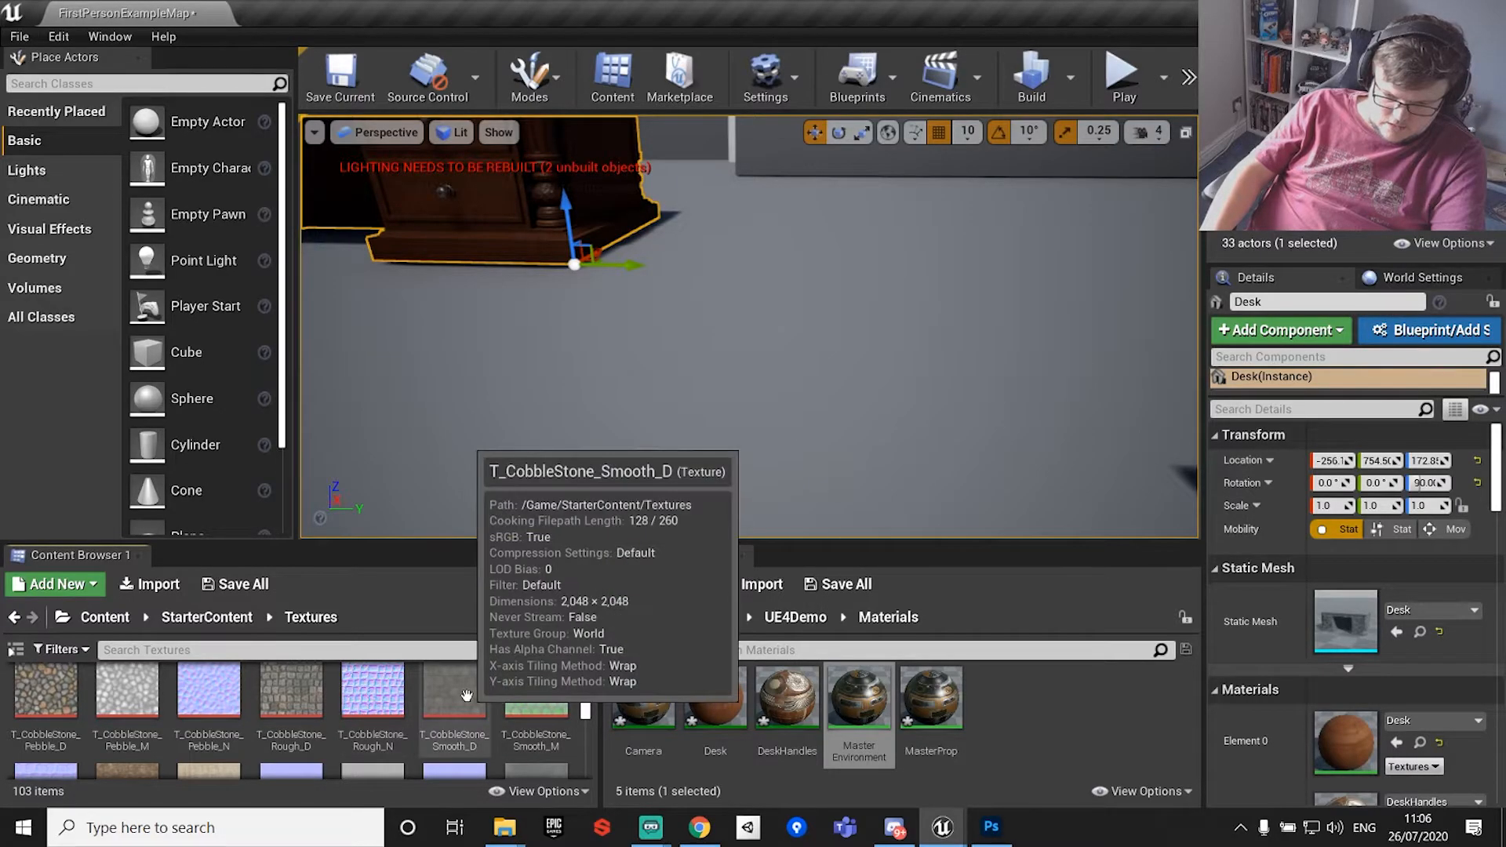
{"action": "scroll", "coordinate": [462, 692], "scroll_direction": "down", "scroll_amount": 2}
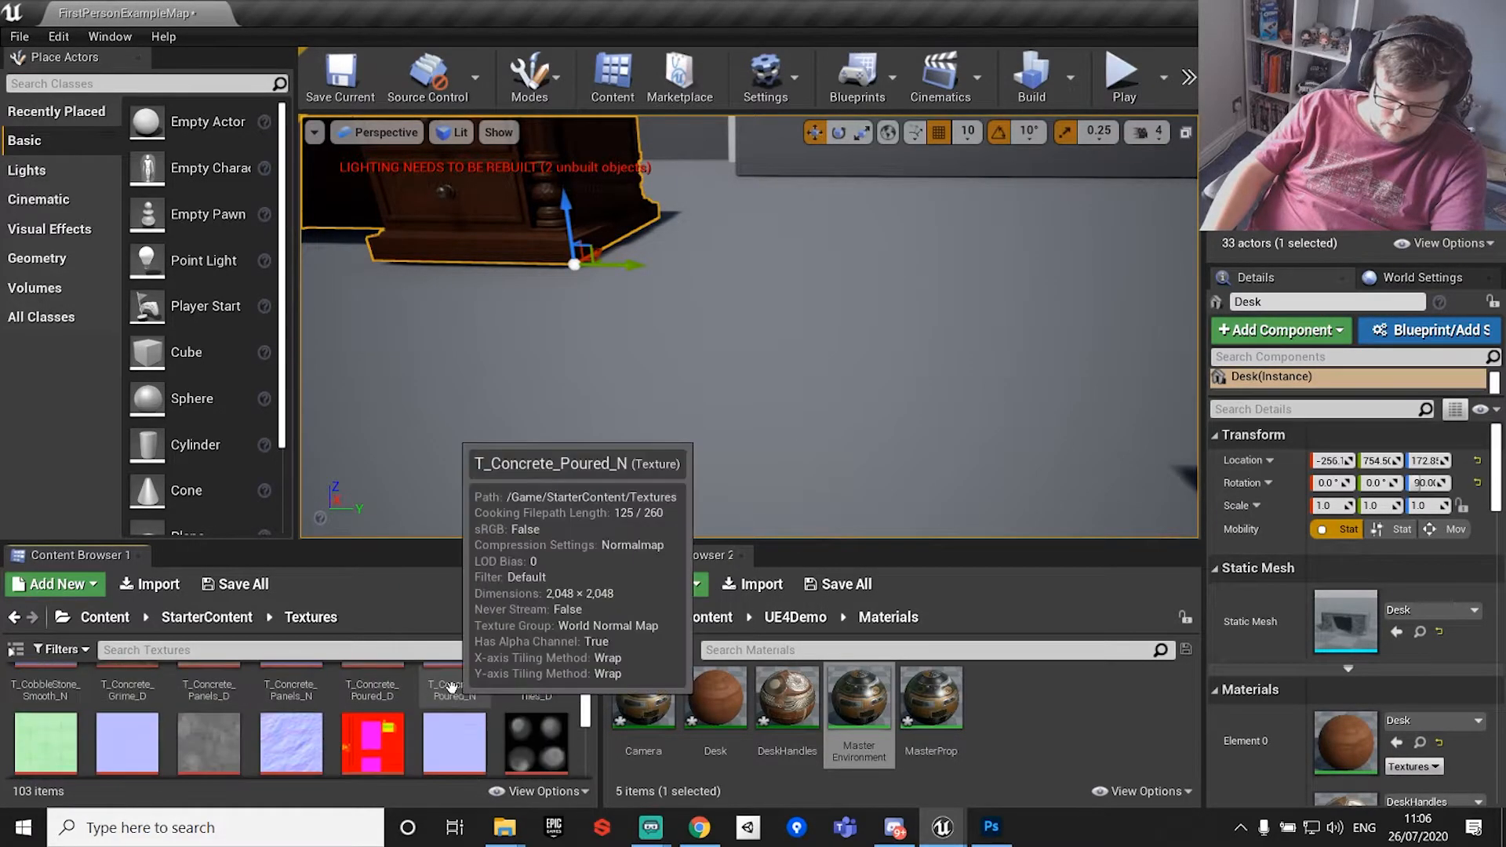
{"action": "scroll", "coordinate": [452, 687], "scroll_direction": "down", "scroll_amount": 4}
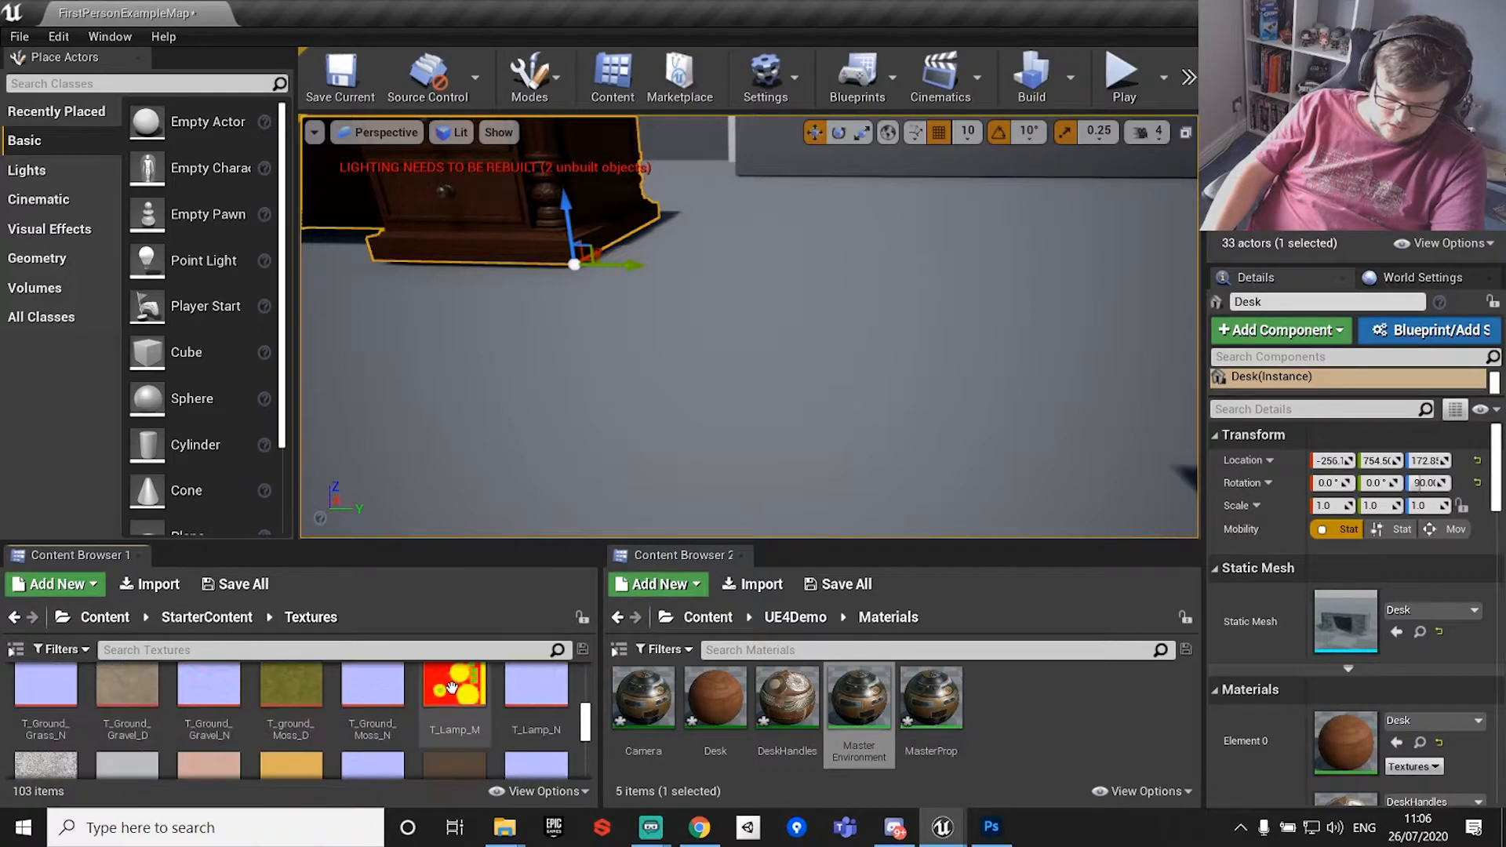
{"action": "scroll", "coordinate": [452, 688], "scroll_direction": "down", "scroll_amount": 5}
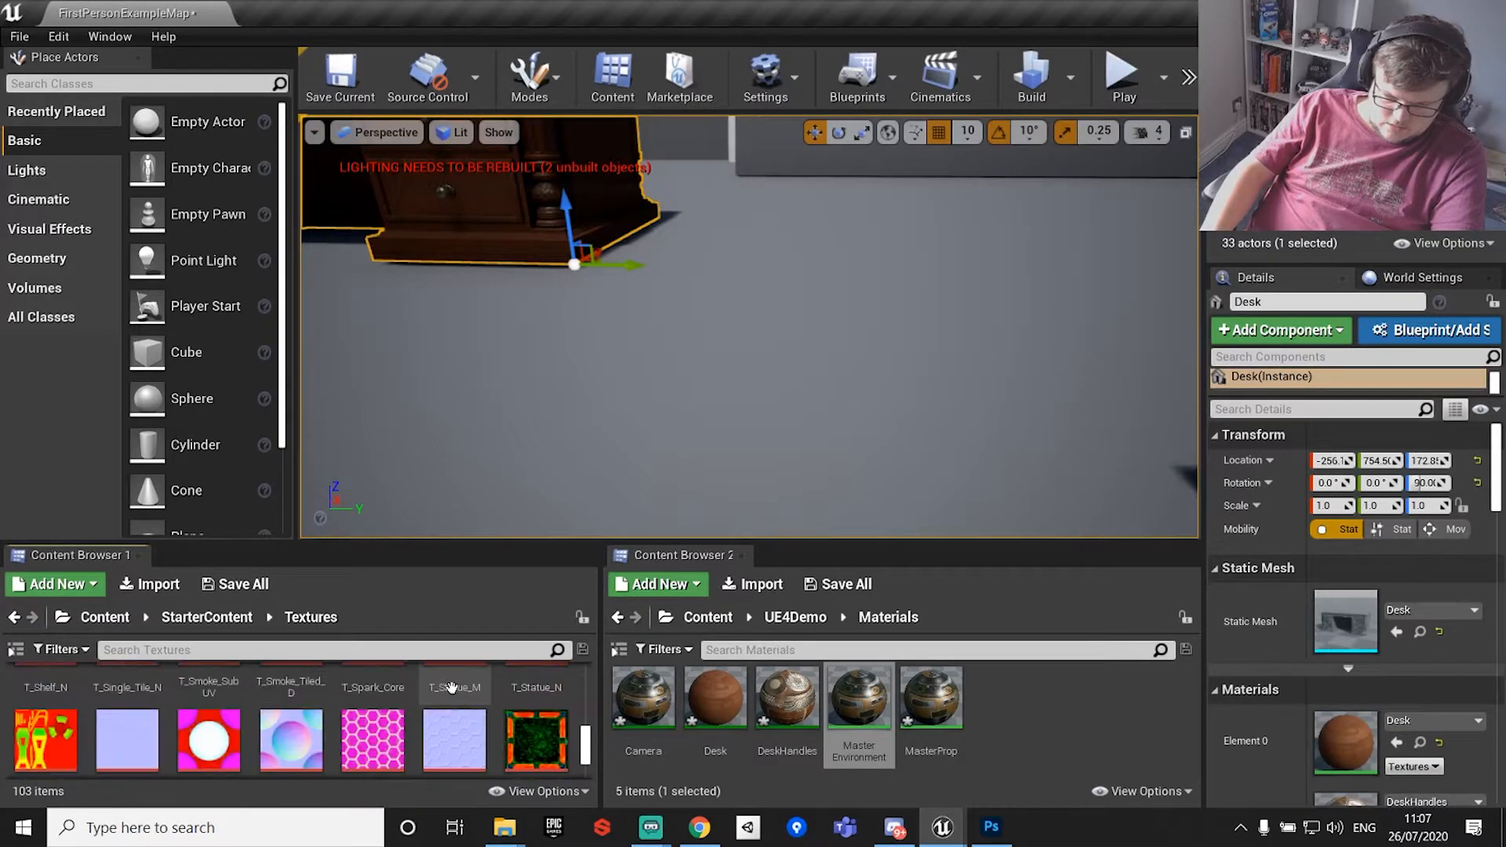
{"action": "scroll", "coordinate": [452, 687], "scroll_direction": "up", "scroll_amount": 10}
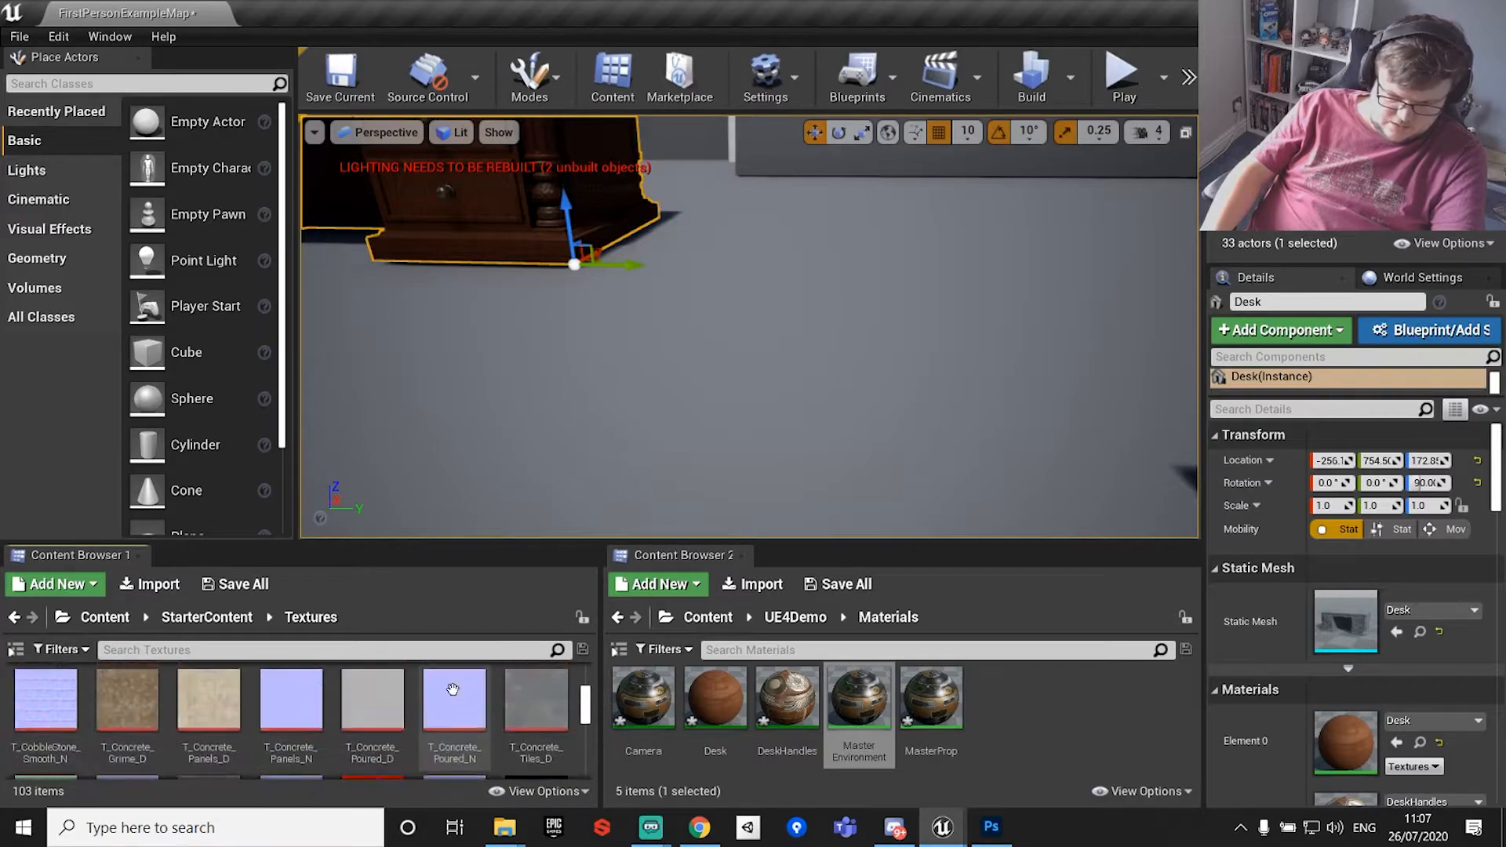
{"action": "scroll", "coordinate": [451, 700], "scroll_direction": "up", "scroll_amount": 1}
{"action": "left_click", "coordinate": [291, 716]}
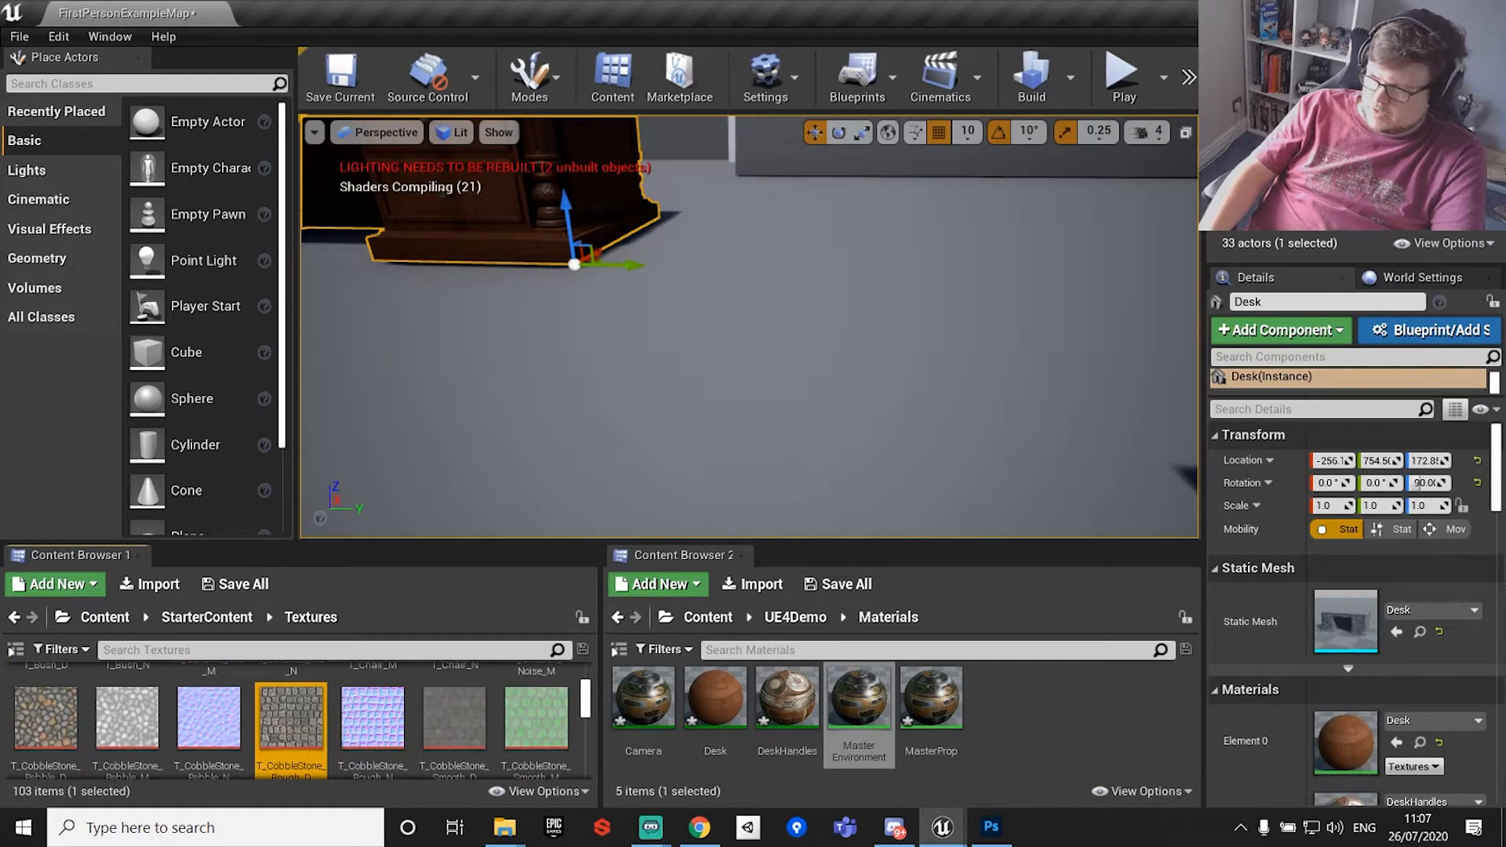
{"action": "left_click_drag", "start_coordinate": [1505, 90], "coordinate": [1225, 25]}
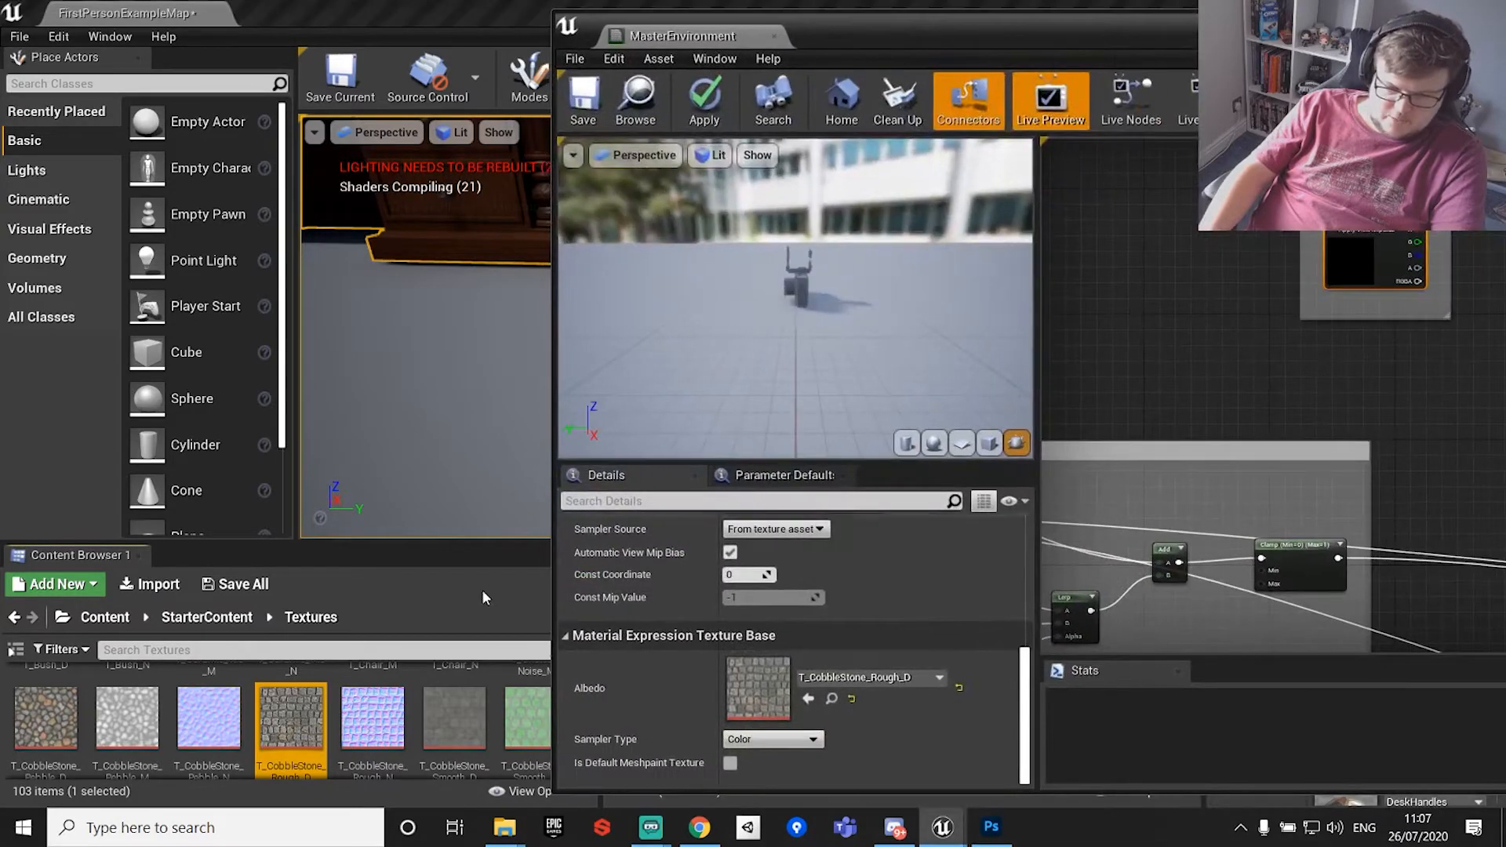
{"action": "left_click_drag", "start_coordinate": [291, 702], "coordinate": [846, 688]}
Assign the T_CobbleStone_Rough_N texture to the Normal Map parameter of MasterEnvironment.
{"action": "right_click_drag", "start_coordinate": [1159, 317], "coordinate": [1448, 327]}
{"action": "left_click", "coordinate": [1206, 411]}
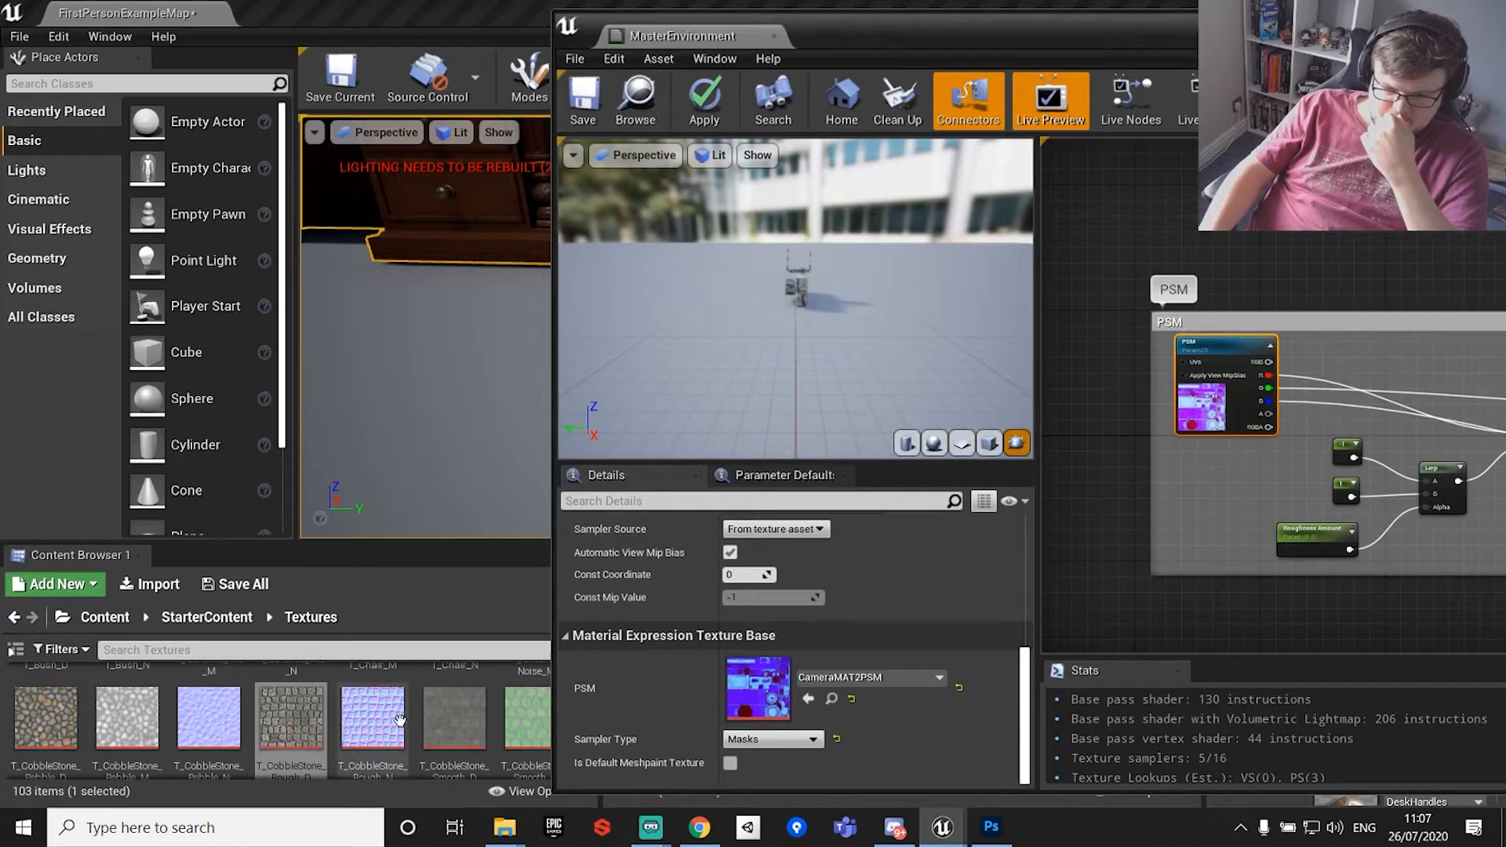
{"action": "right_click_drag", "start_coordinate": [1381, 622], "coordinate": [1048, 352]}
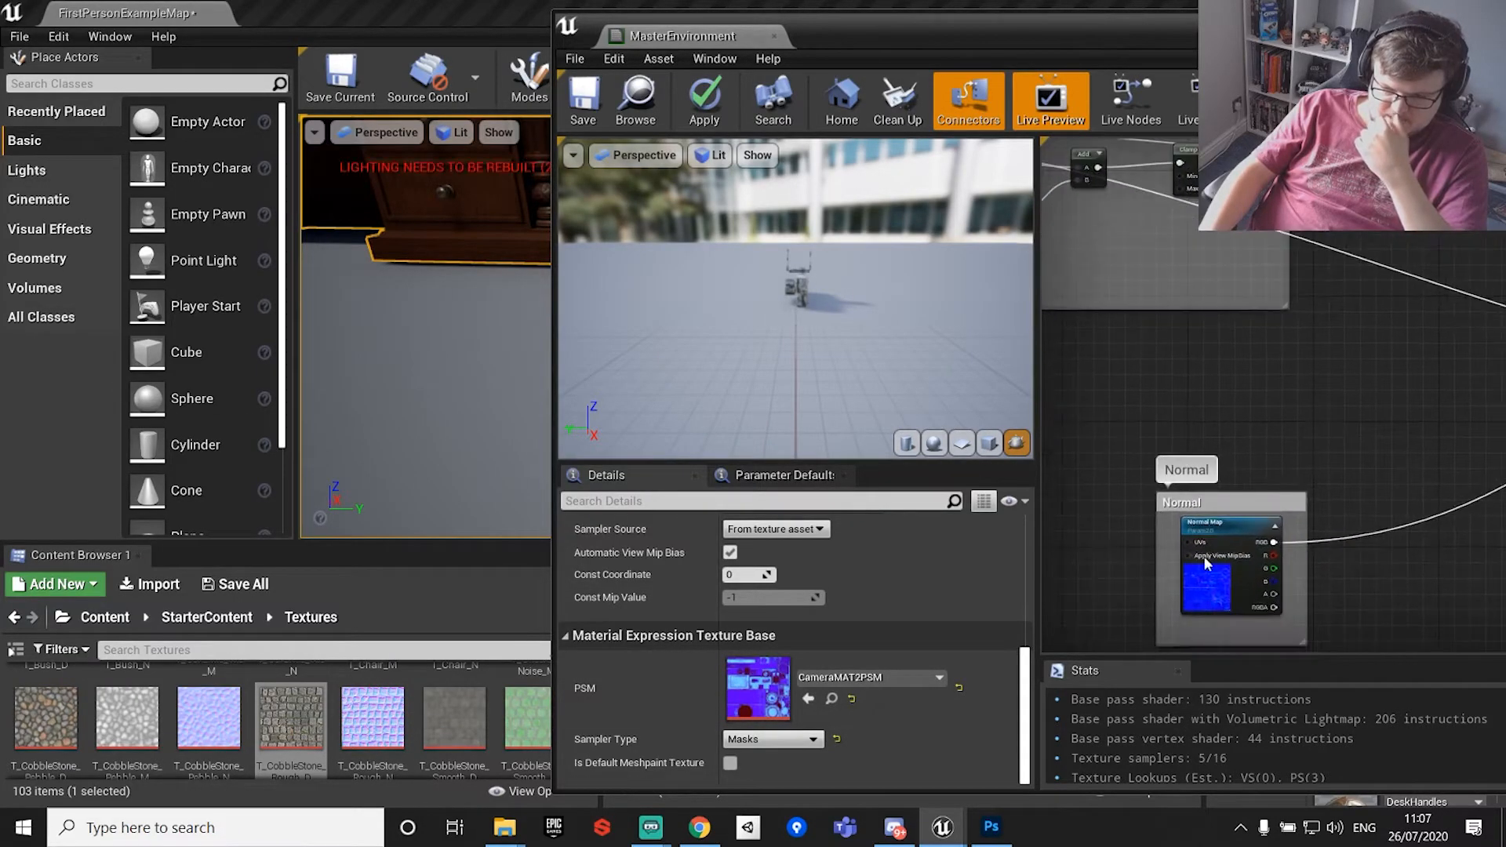
{"action": "left_click", "coordinate": [1202, 554]}
{"action": "left_click", "coordinate": [416, 721]}
{"action": "left_click_drag", "start_coordinate": [422, 722], "coordinate": [761, 691]}
Maximize the MasterEnvironment editor window and switch the preview mesh to a cube.
{"action": "left_click_drag", "start_coordinate": [926, 33], "coordinate": [382, 62]}
{"action": "left_click", "coordinate": [1453, 50]}
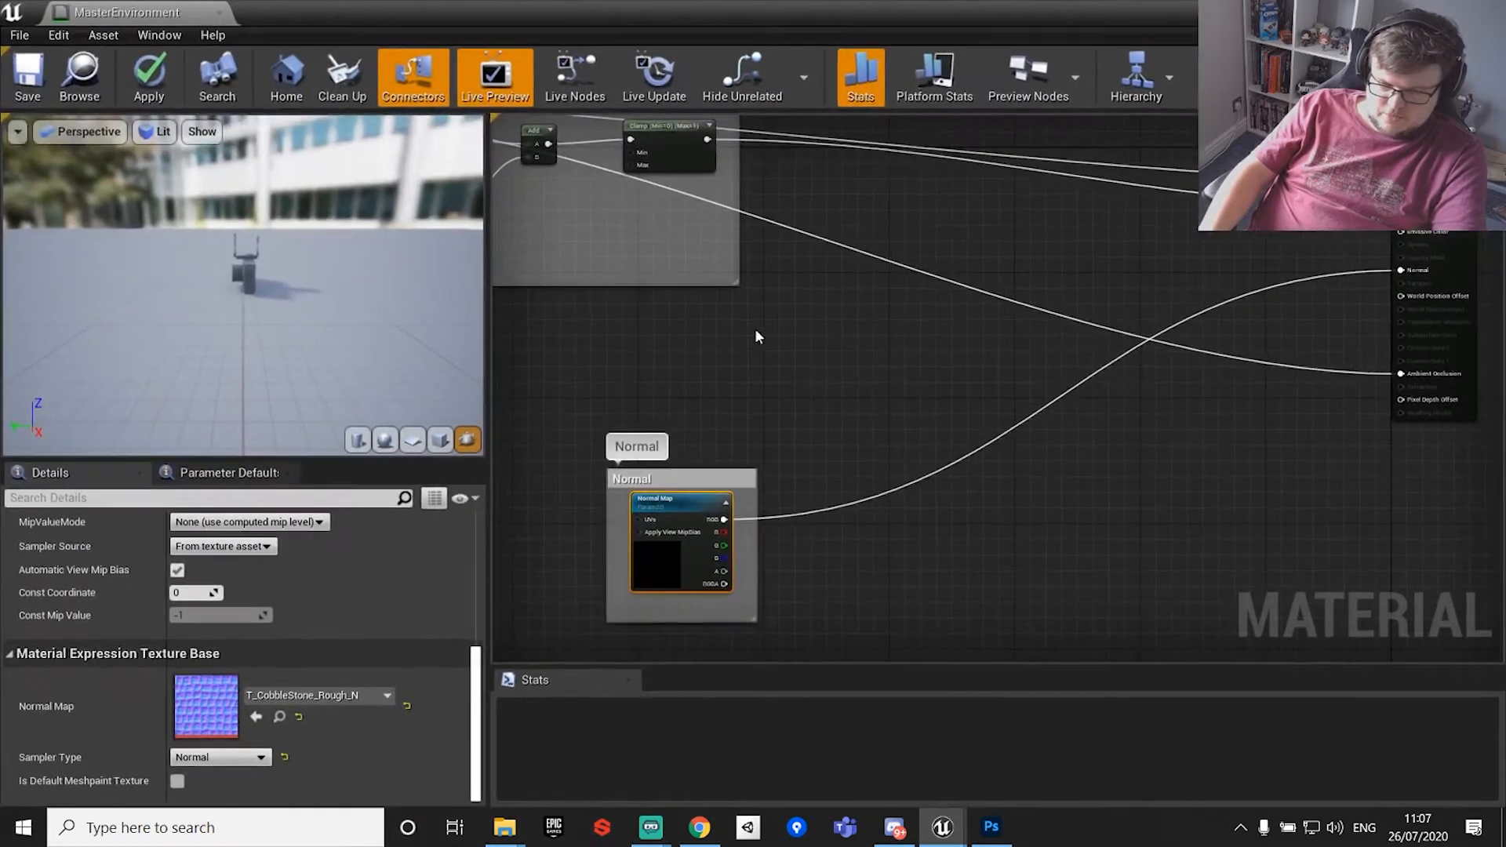
{"action": "right_click_drag", "start_coordinate": [754, 328], "coordinate": [1244, 595]}
{"action": "right_click_drag", "start_coordinate": [1059, 396], "coordinate": [1059, 531]}
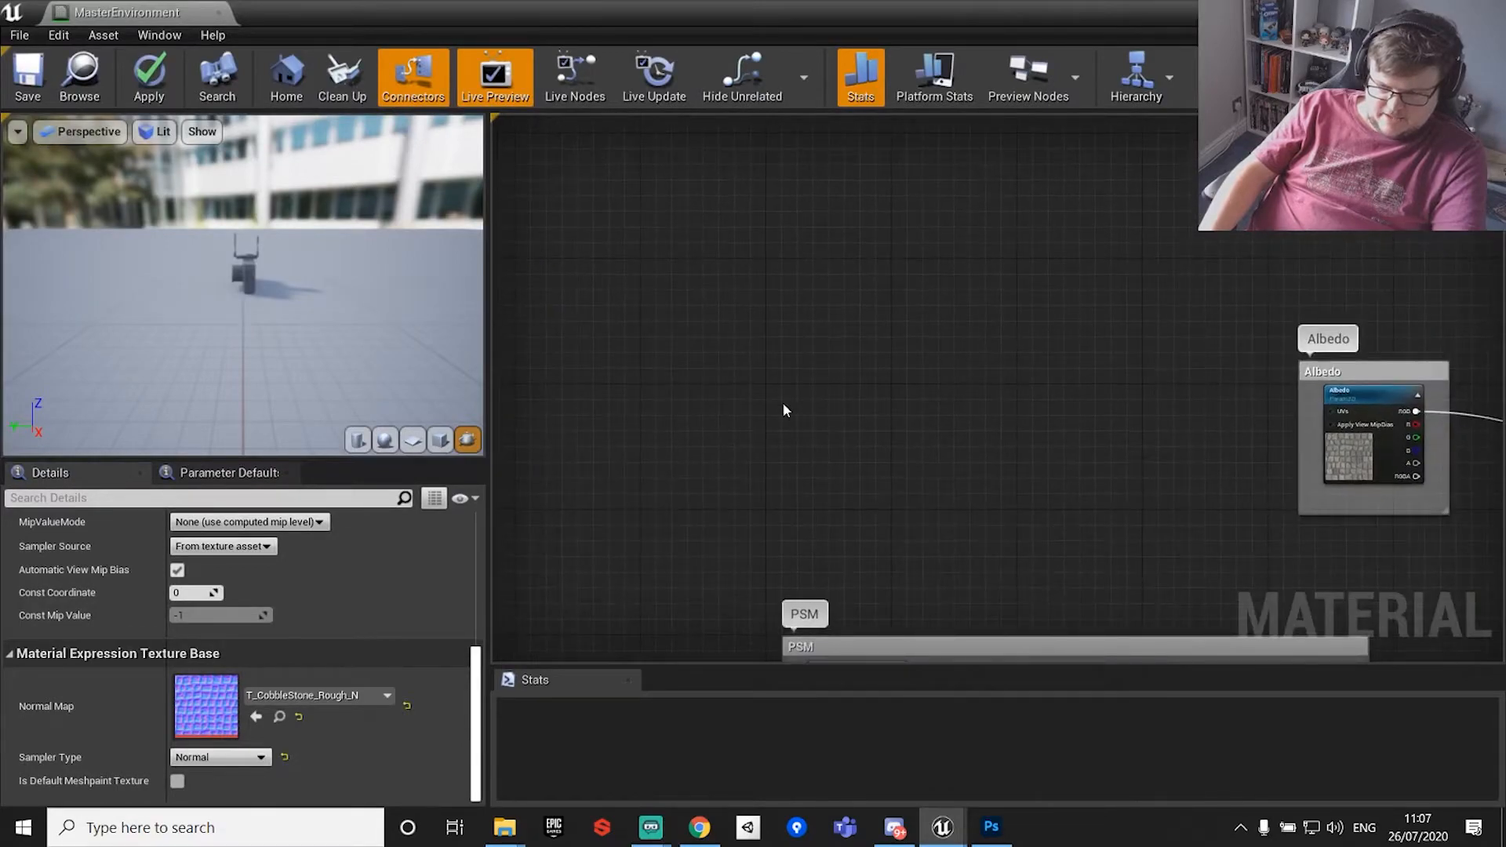
{"action": "right_click_drag", "start_coordinate": [1236, 379], "coordinate": [822, 323]}
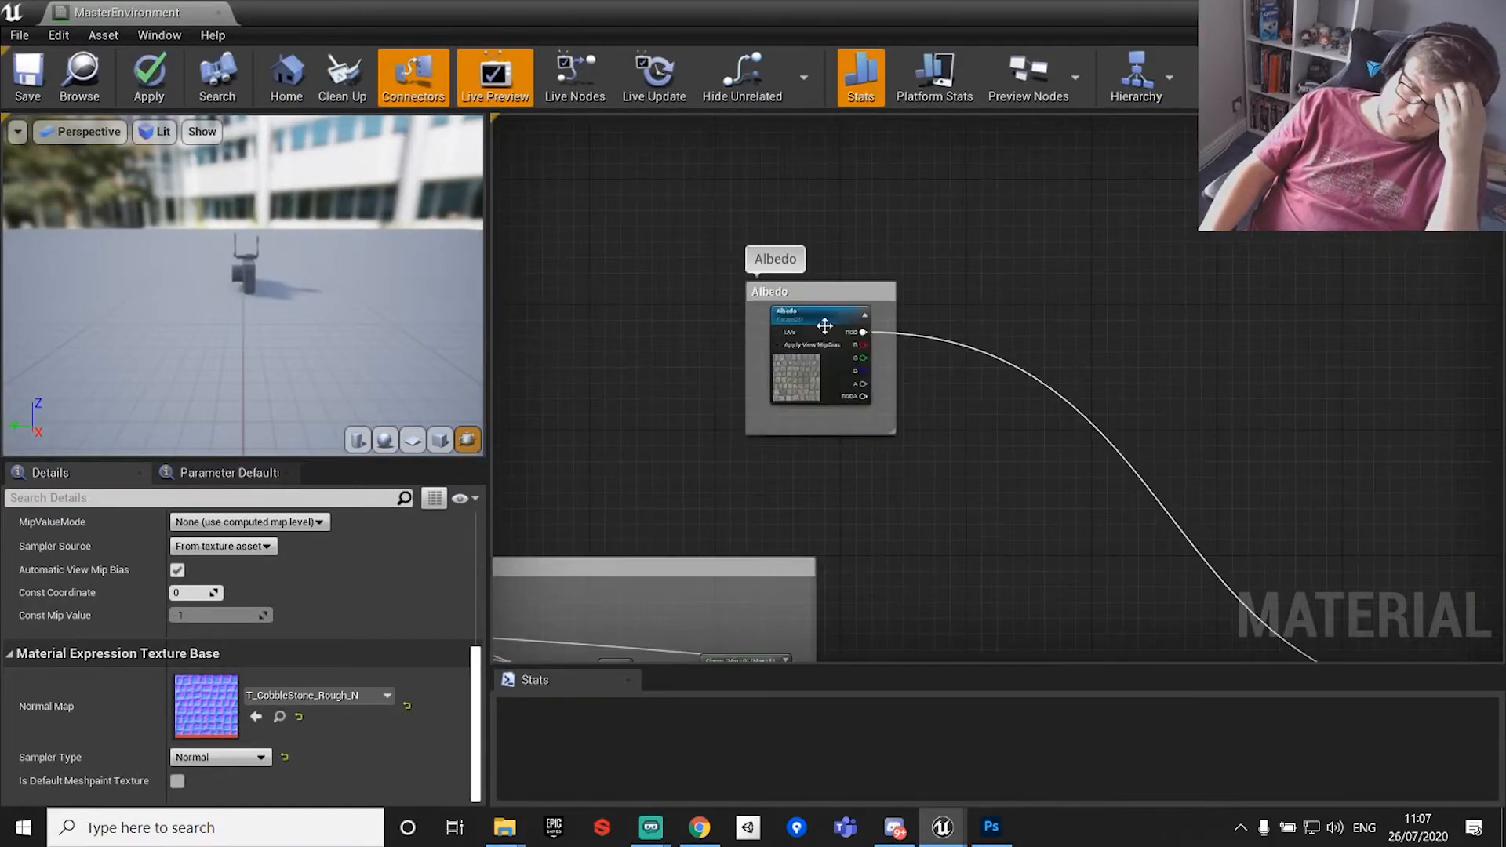
{"action": "scroll", "coordinate": [822, 323], "scroll_direction": "up", "scroll_amount": 3}
{"action": "left_click", "coordinate": [440, 440]}
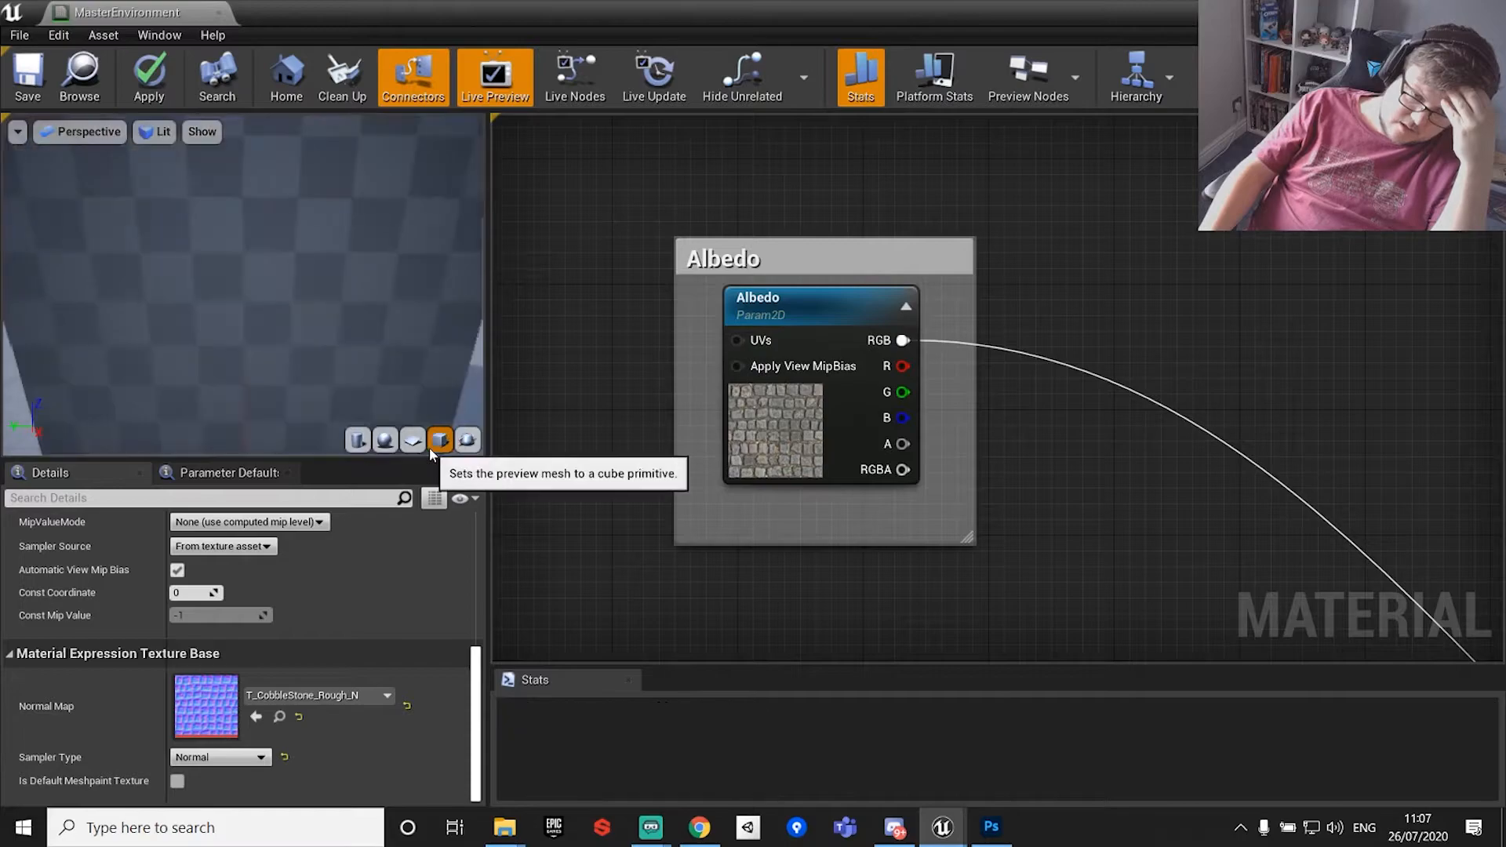
{"action": "scroll", "coordinate": [1079, 274], "scroll_direction": "down", "scroll_amount": 5}
{"action": "right_click_drag", "start_coordinate": [1240, 403], "coordinate": [1031, 337]}
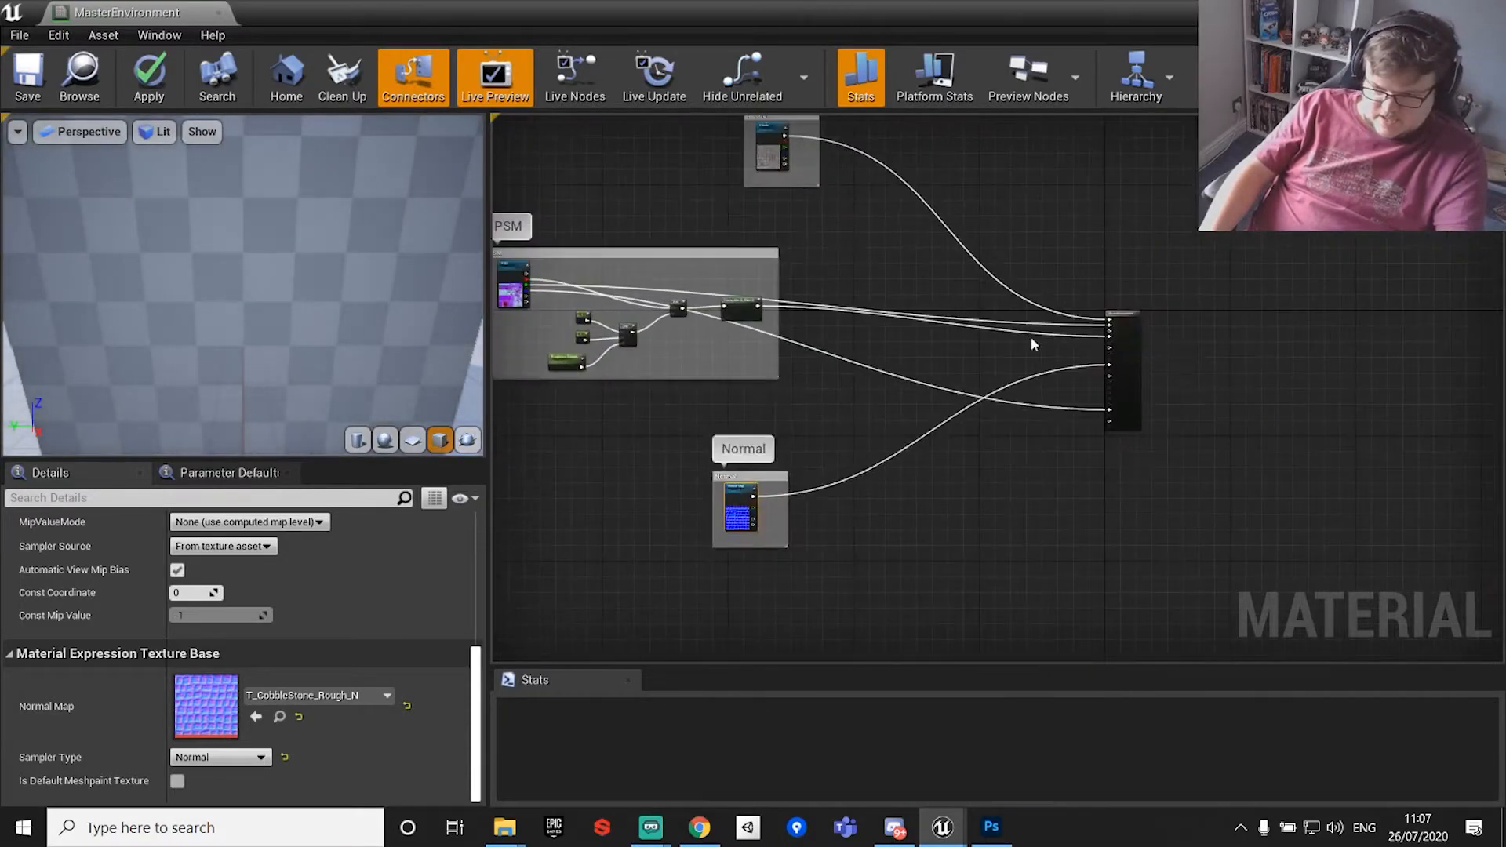
Disconnect all of the PSM group's links from the MasterEnvironment material output node.
{"action": "scroll", "coordinate": [1036, 334], "scroll_direction": "up", "scroll_amount": 4}
{"action": "right_click_drag", "start_coordinate": [1223, 592], "coordinate": [1081, 427]}
{"action": "left_click", "coordinate": [1080, 527], "text": "alt"}
{"action": "left_click", "coordinate": [1076, 245]}
{"action": "left_click", "coordinate": [1070, 238], "text": "alt"}
{"action": "left_click", "coordinate": [1071, 194], "text": "alt"}
{"action": "right_click_drag", "start_coordinate": [751, 181], "coordinate": [1499, 568]}
{"action": "right_click_drag", "start_coordinate": [1056, 285], "coordinate": [1486, 655]}
{"action": "scroll", "coordinate": [1439, 543], "scroll_direction": "down", "scroll_amount": 5}
{"action": "right_click_drag", "start_coordinate": [1439, 543], "coordinate": [1010, 258]}
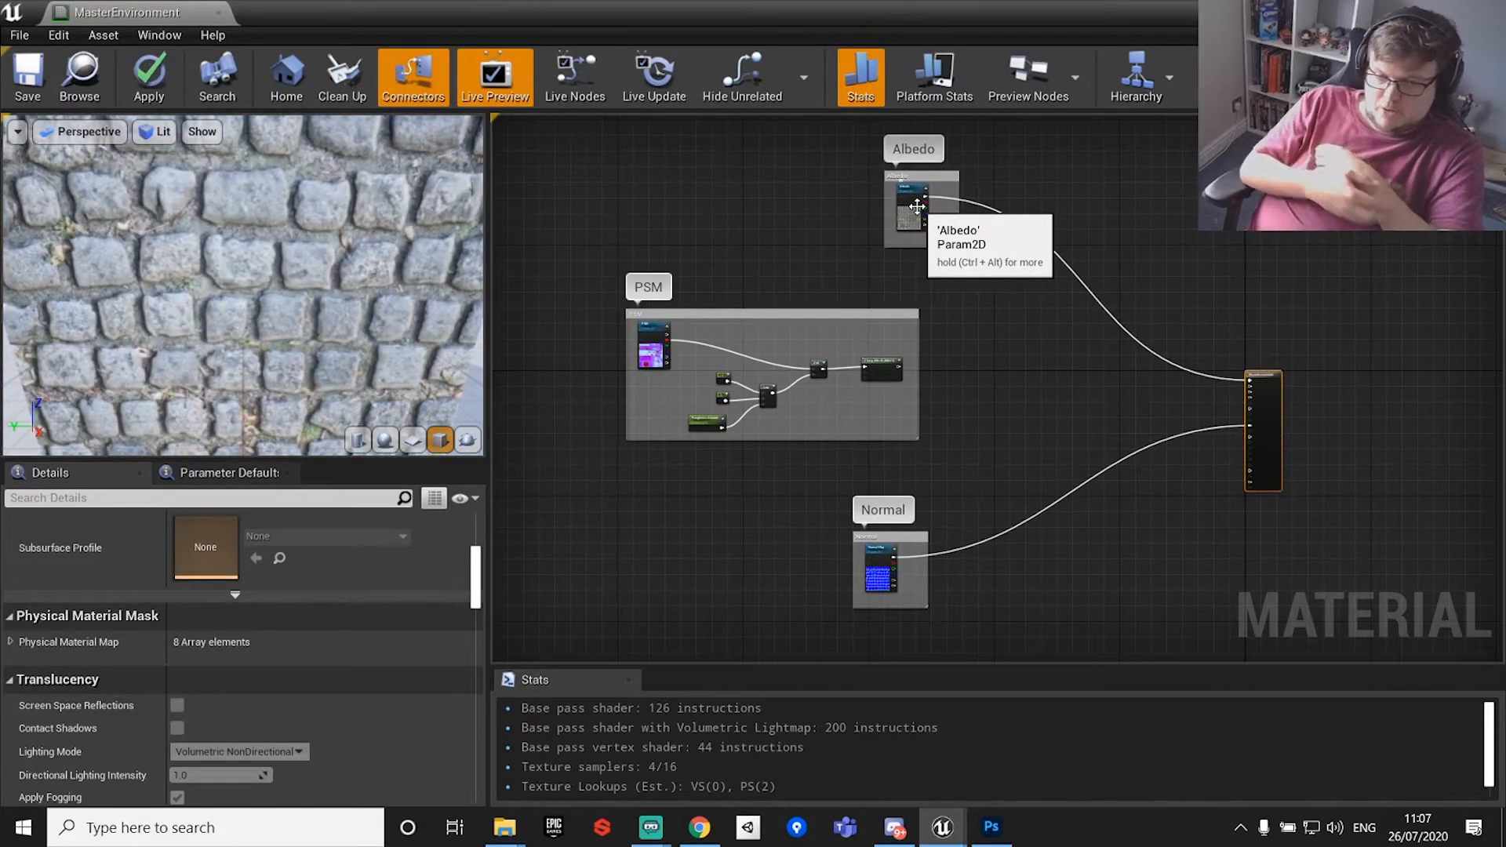
Add a TextureCoordinate node beside the Albedo group and connect it to the Albedo texture's UVs input.
{"action": "right_click", "coordinate": [774, 205]}
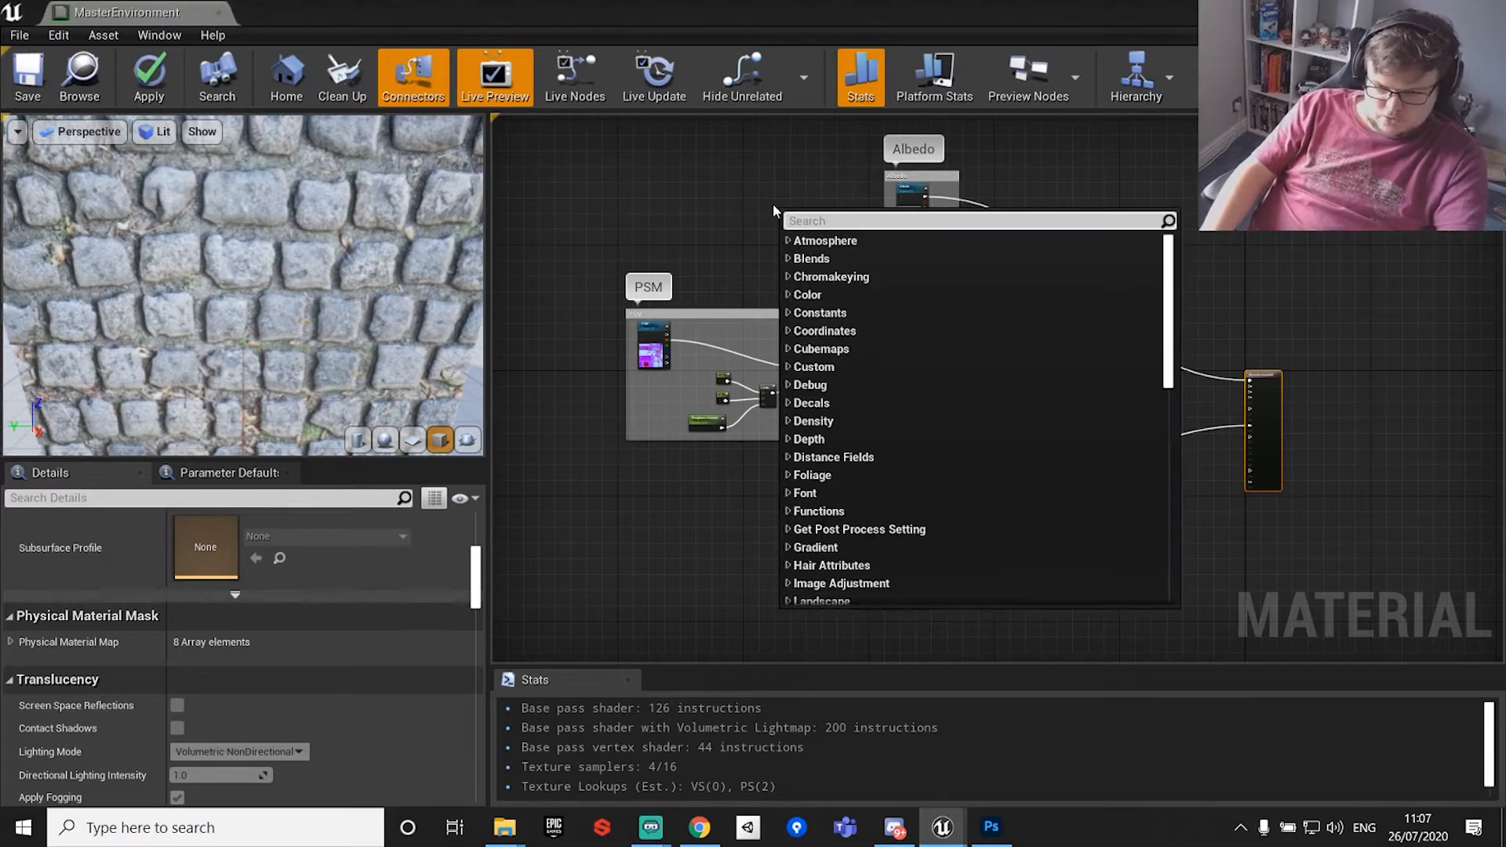
{"action": "type", "text": "texture pa"}
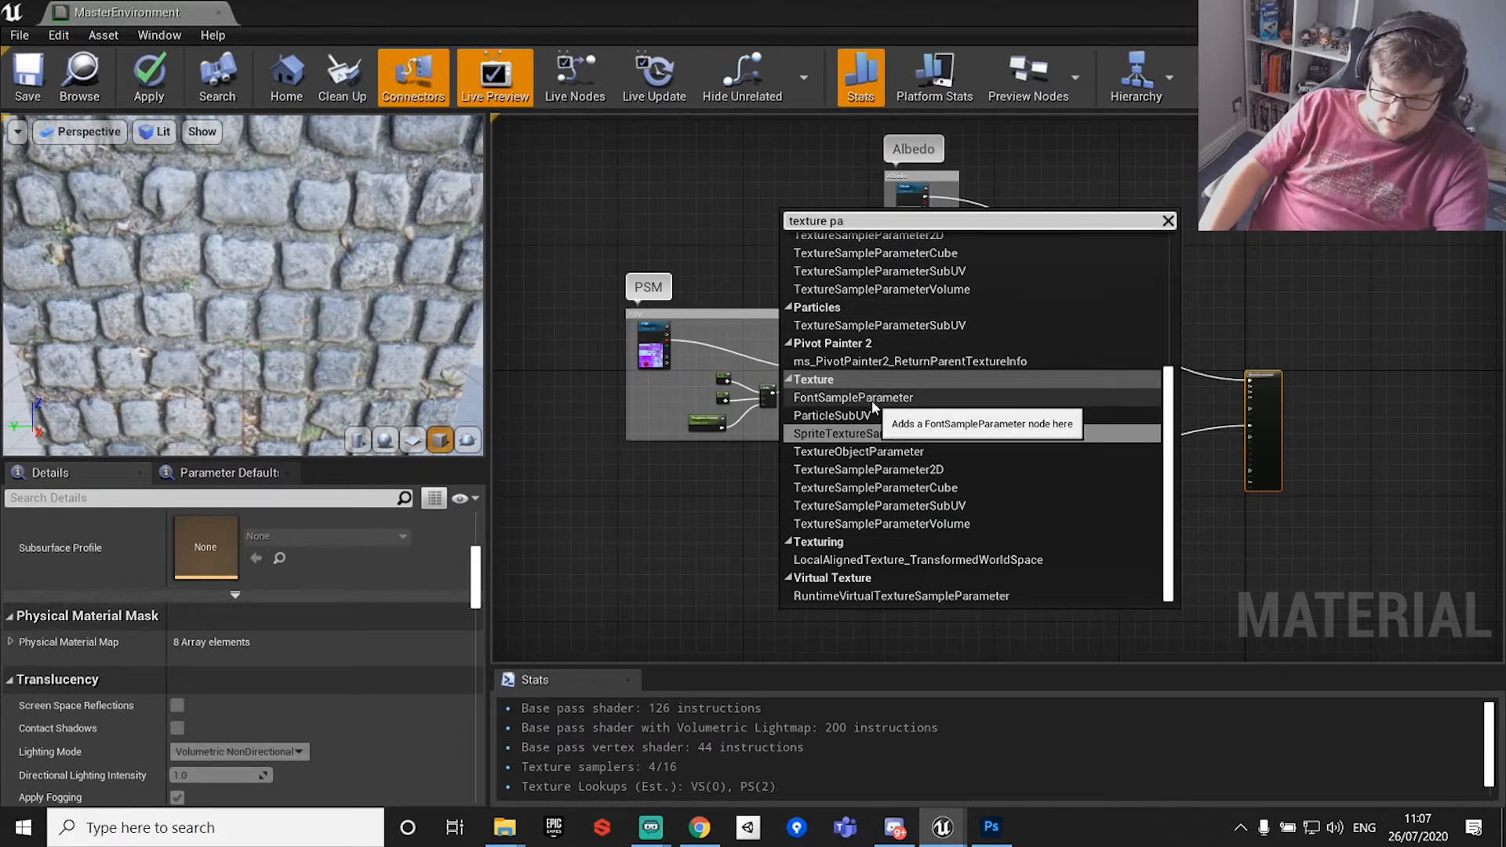
{"action": "key", "text": "BackSpace"}
{"action": "key", "text": "BackSpace"}
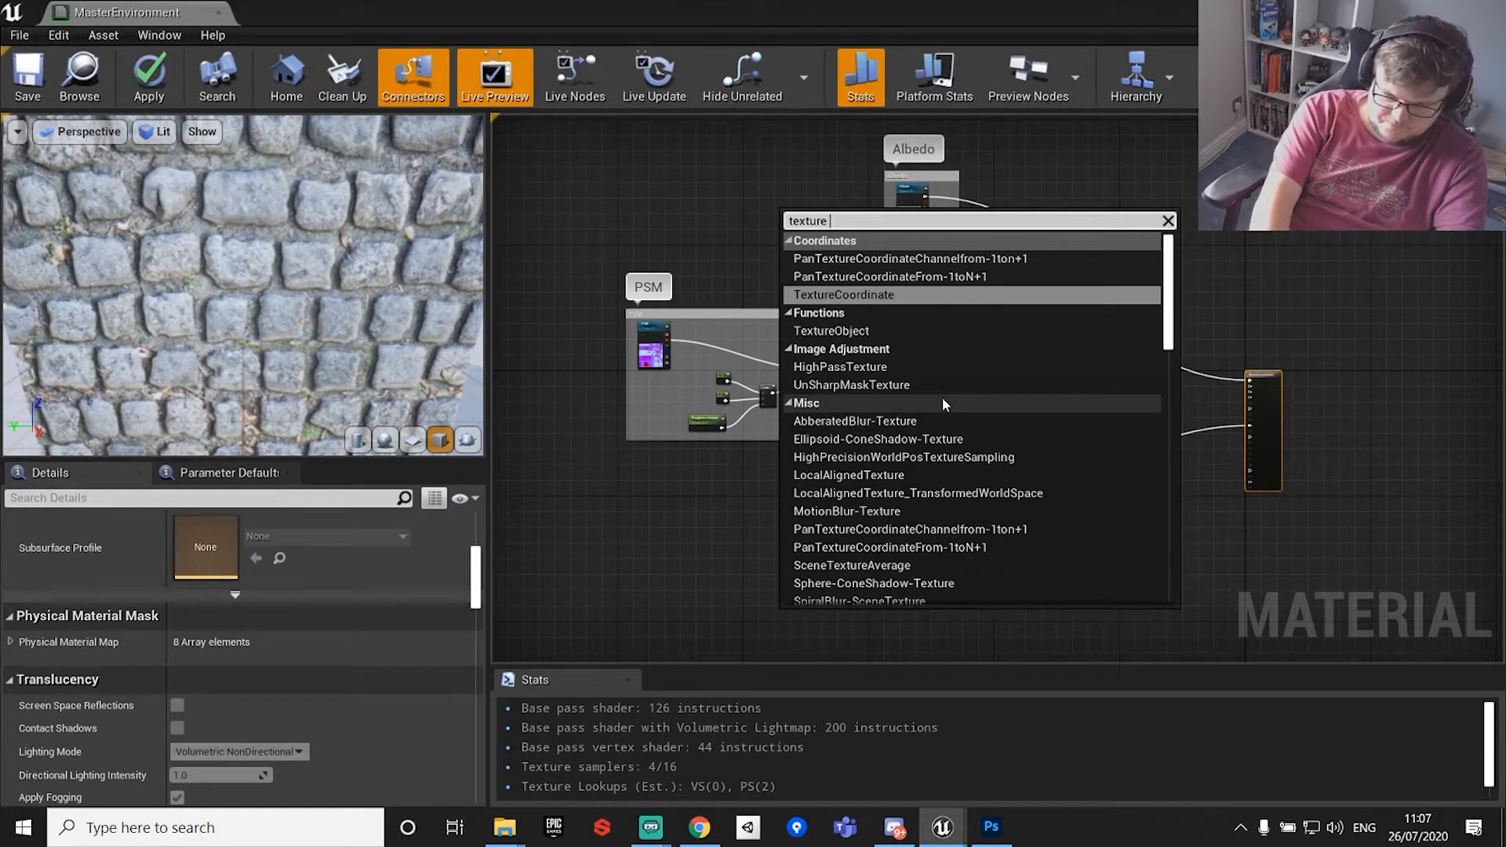
{"action": "left_click", "coordinate": [912, 293]}
{"action": "left_click_drag", "start_coordinate": [794, 213], "coordinate": [871, 193]}
{"action": "scroll", "coordinate": [783, 208], "scroll_direction": "up", "scroll_amount": 5}
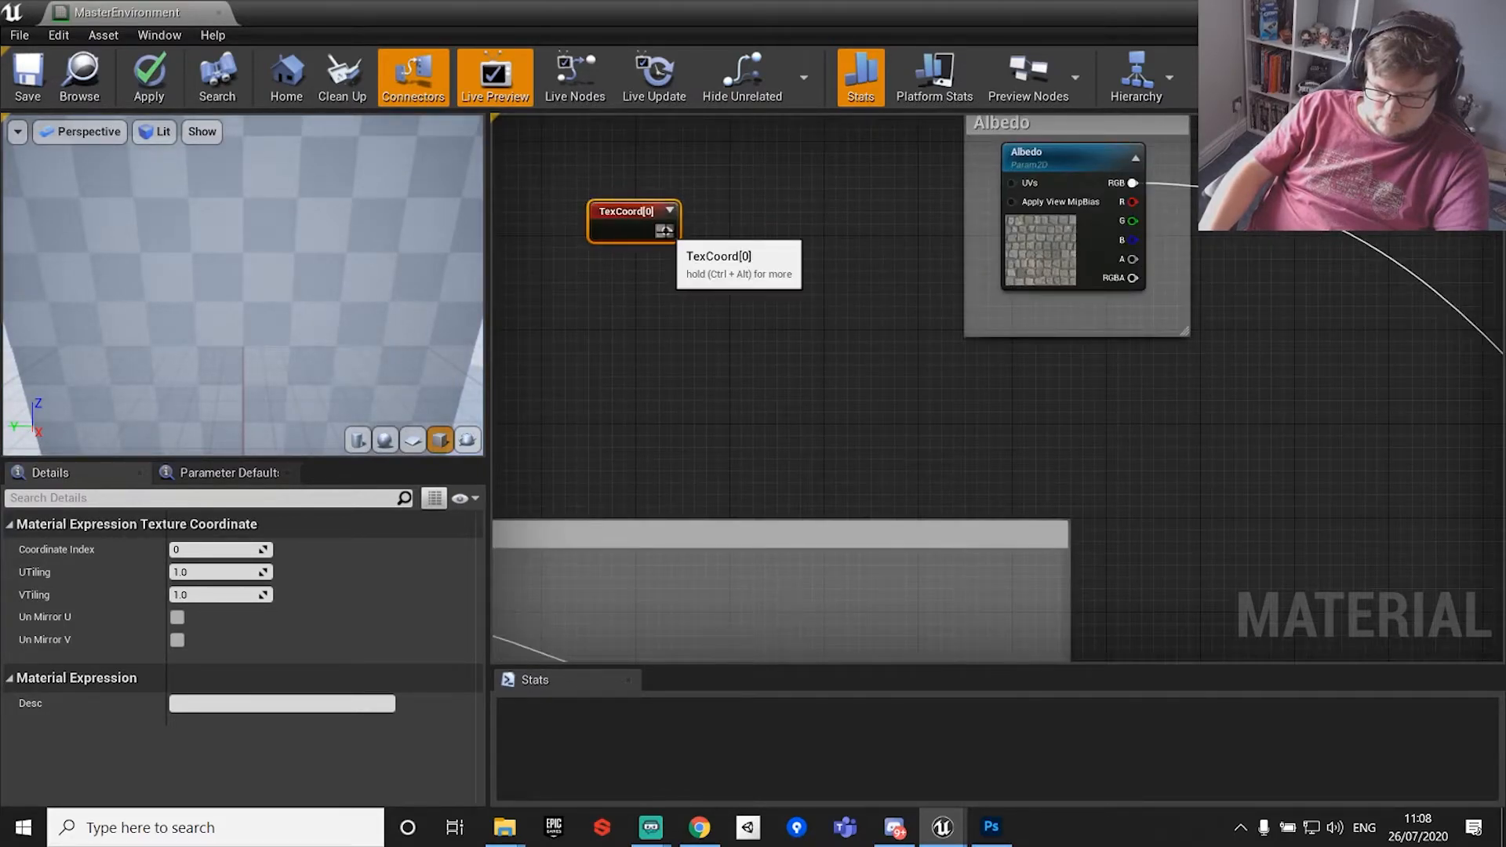
{"action": "left_click_drag", "start_coordinate": [667, 231], "coordinate": [1029, 184]}
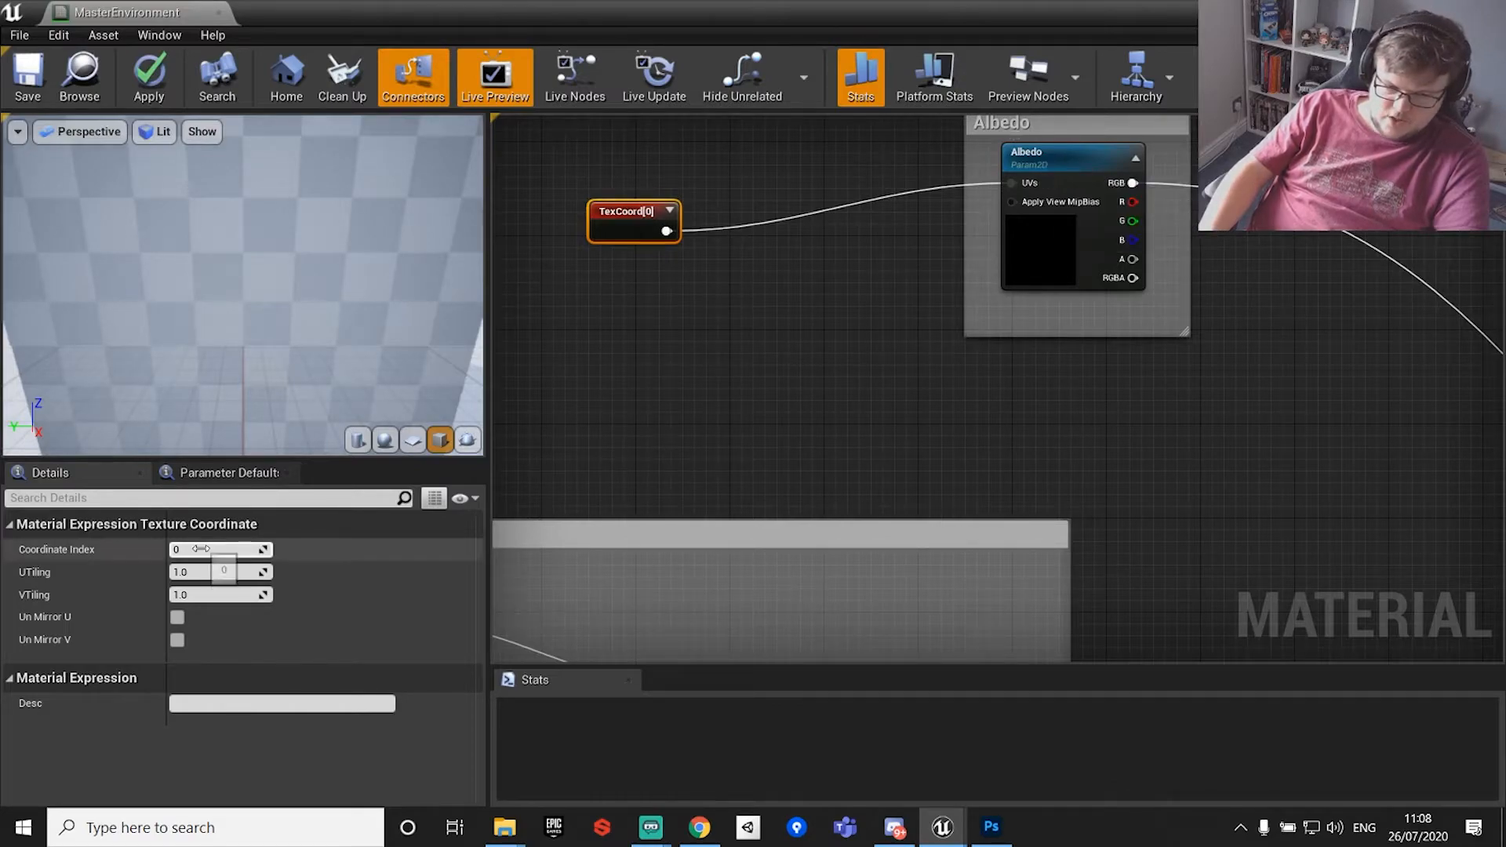
Set the TexCoord node's UTiling and VTiling to 10.
{"action": "left_click", "coordinate": [216, 572]}
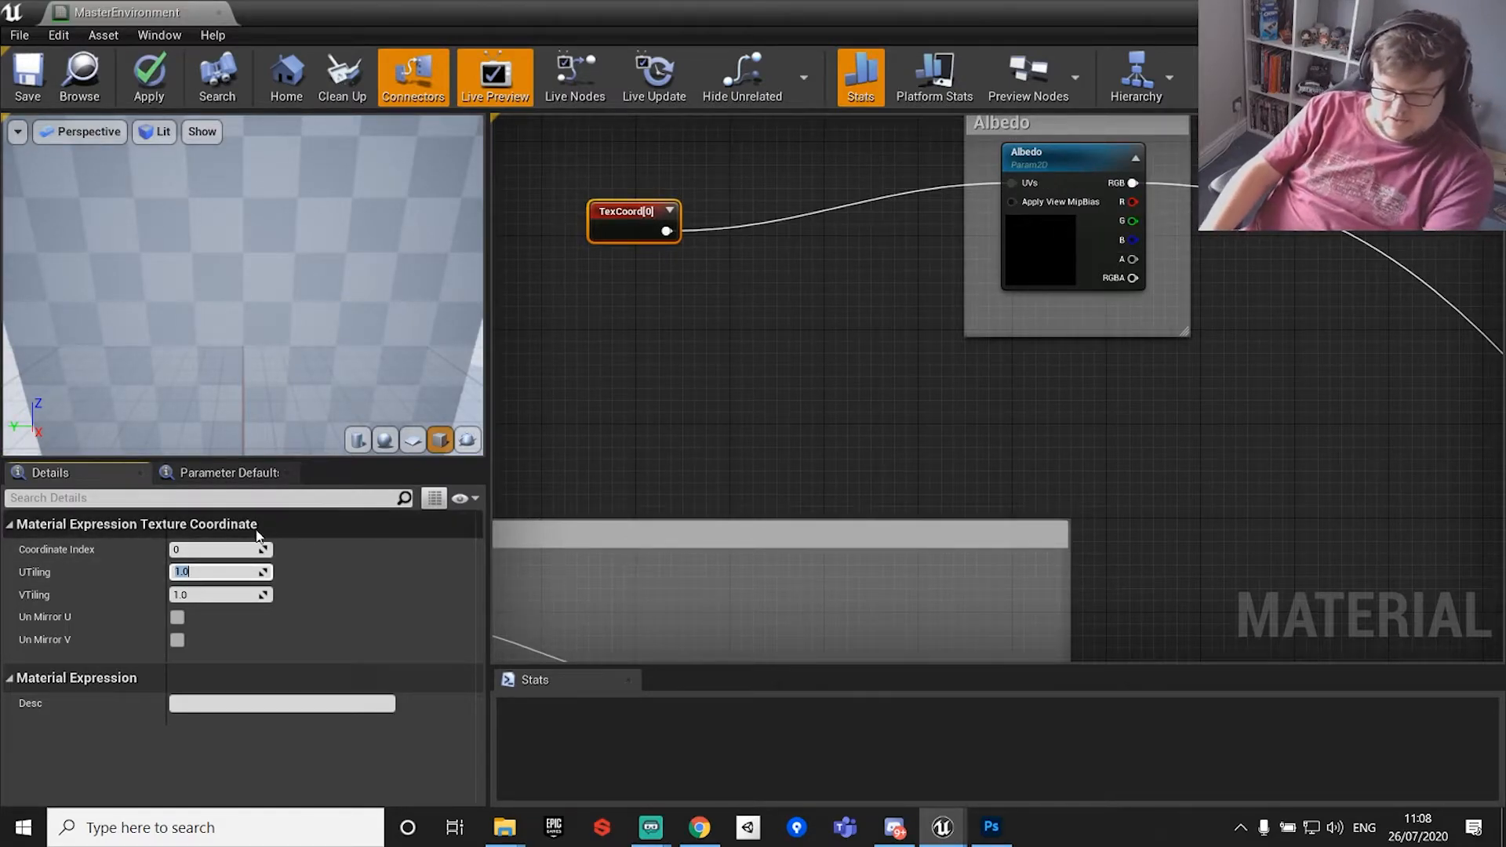
{"action": "type", "text": "10"}
{"action": "key", "text": "Tab"}
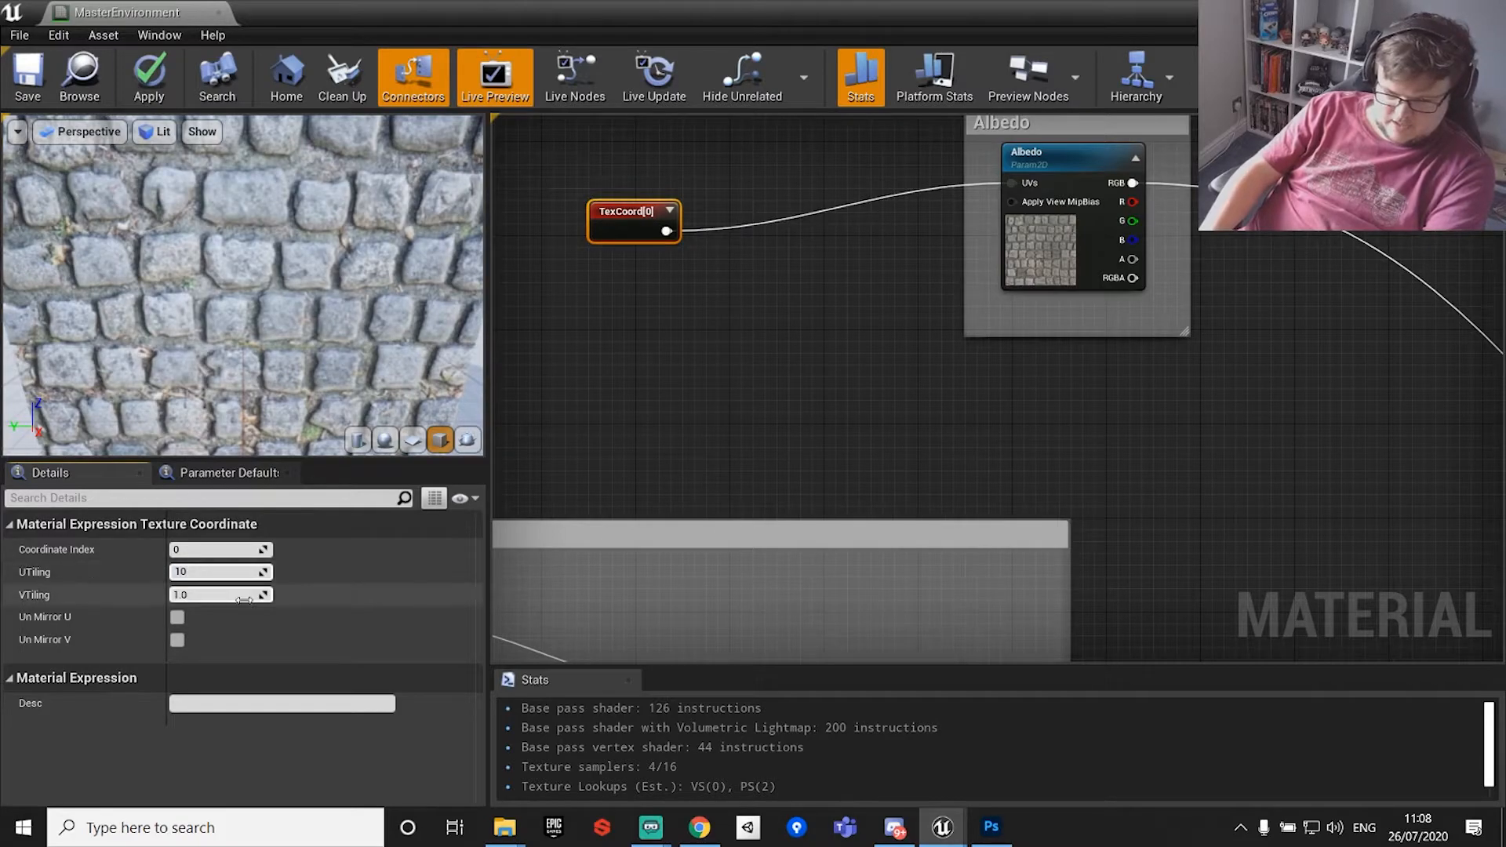
{"action": "type", "text": "10"}
{"action": "key", "text": "Return"}
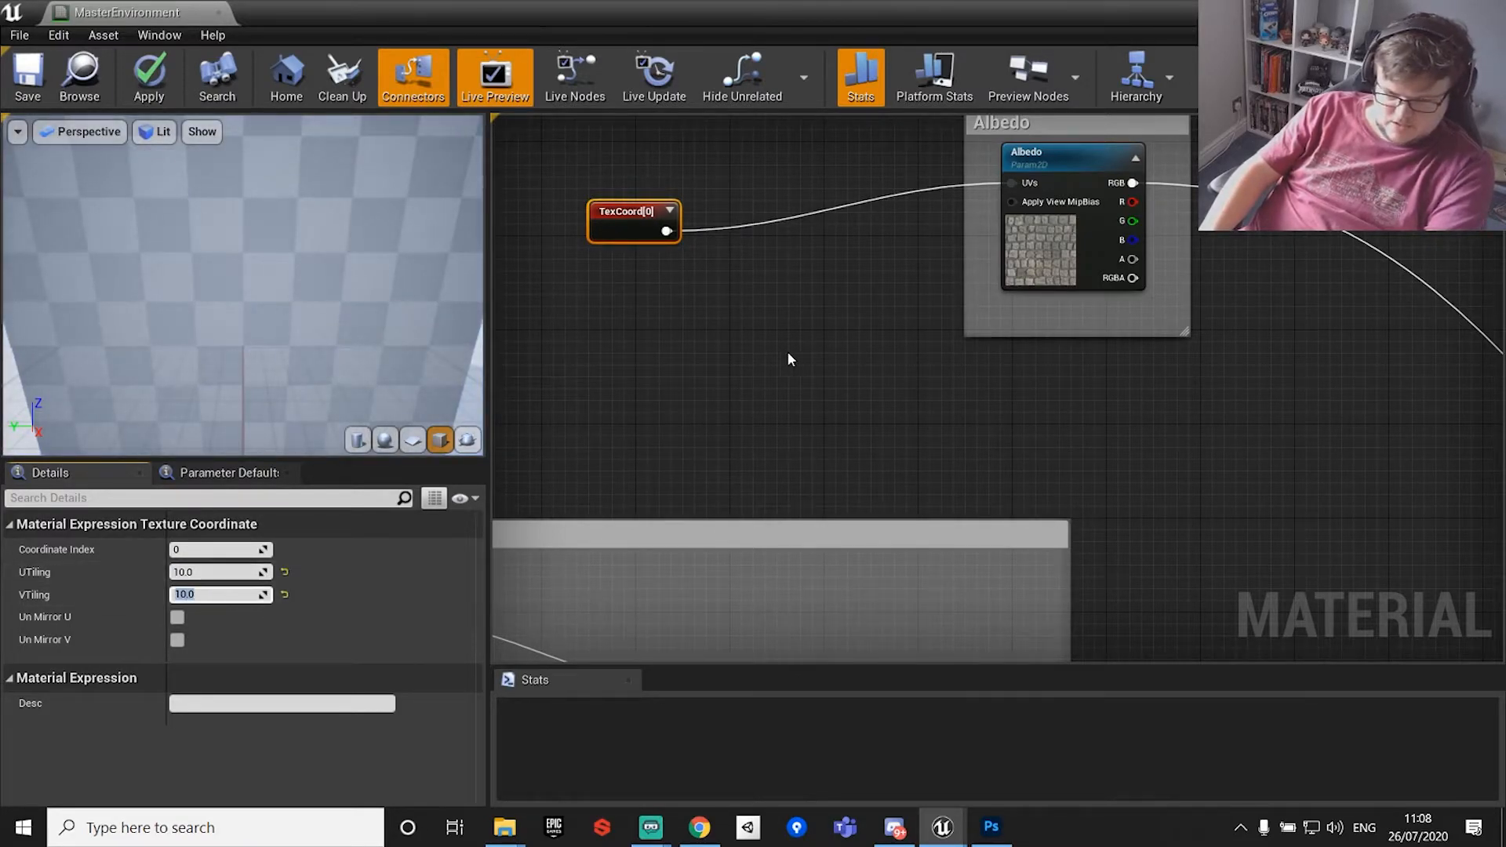
Move the TexCoord node away from the Albedo group and connect it to the Normal texture's UVs input as well.
{"action": "scroll", "coordinate": [938, 432], "scroll_direction": "down", "scroll_amount": 6}
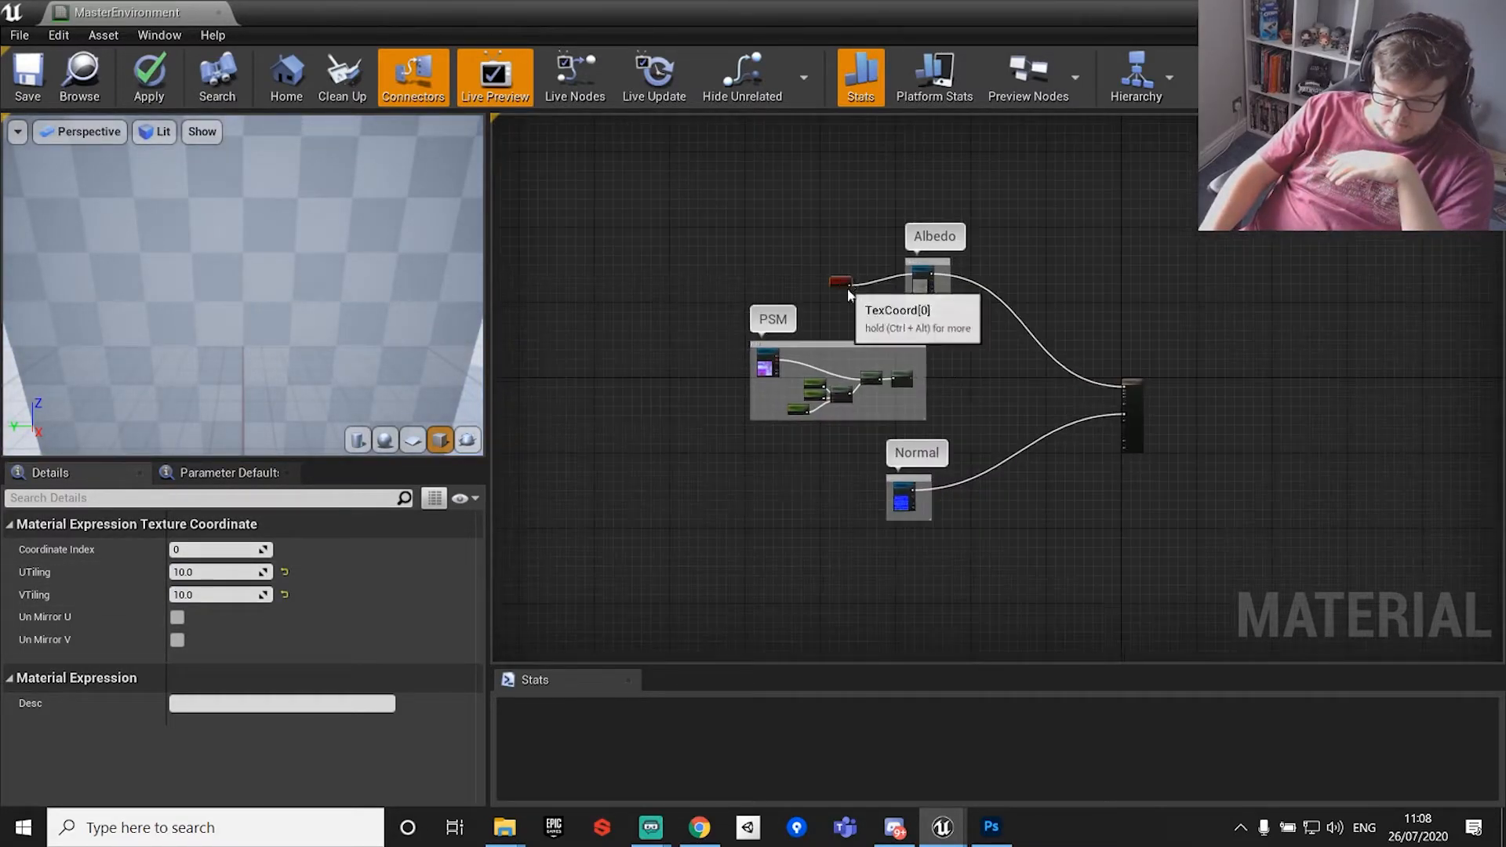
{"action": "left_click_drag", "start_coordinate": [841, 282], "coordinate": [661, 322]}
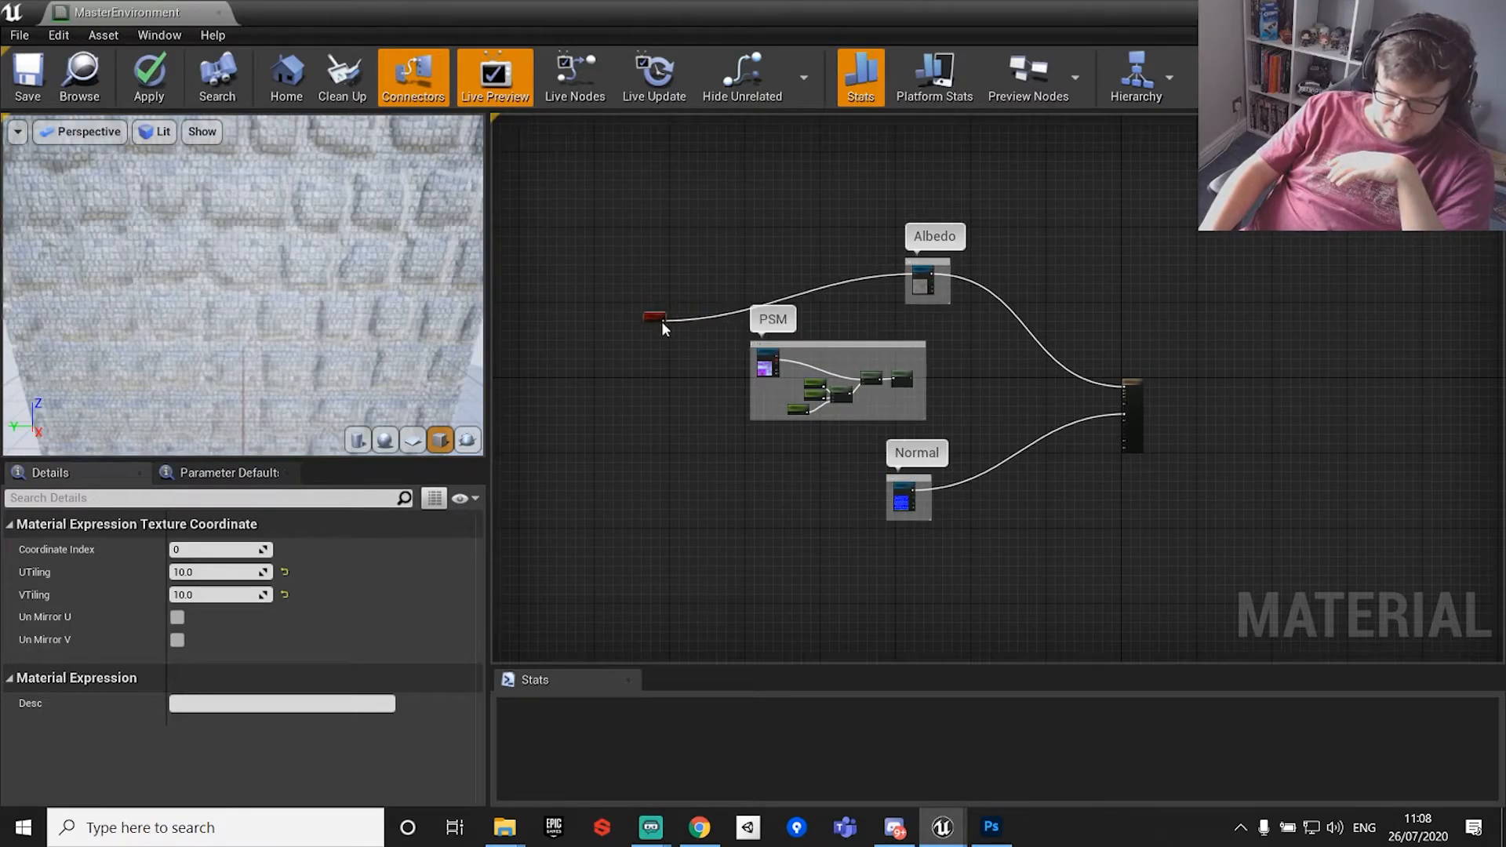
{"action": "scroll", "coordinate": [666, 321], "scroll_direction": "up", "scroll_amount": 4}
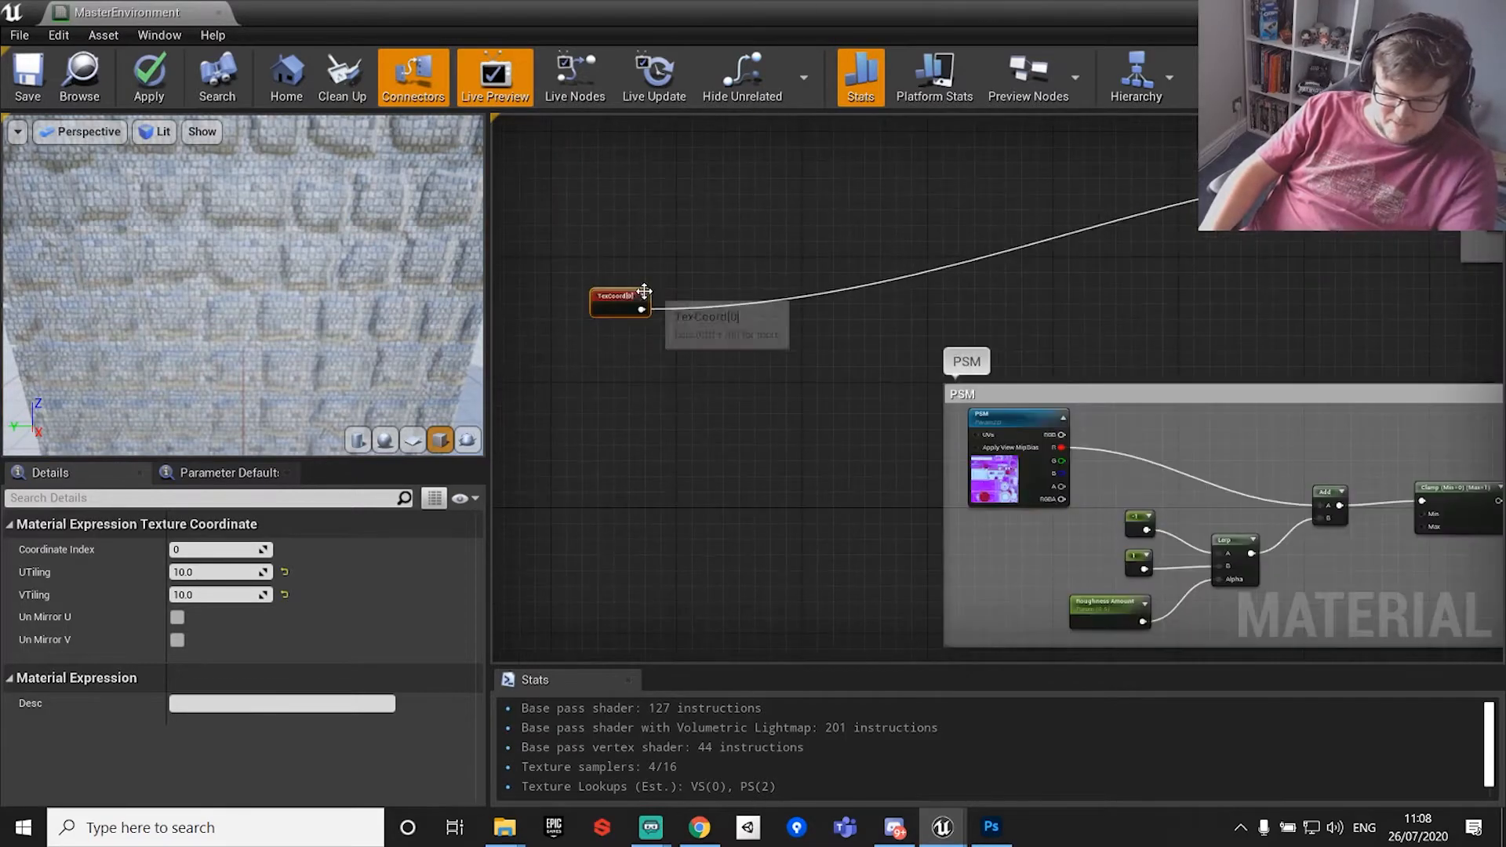
{"action": "left_click_drag", "start_coordinate": [639, 308], "coordinate": [1433, 347]}
{"action": "scroll", "coordinate": [849, 380], "scroll_direction": "down", "scroll_amount": 5}
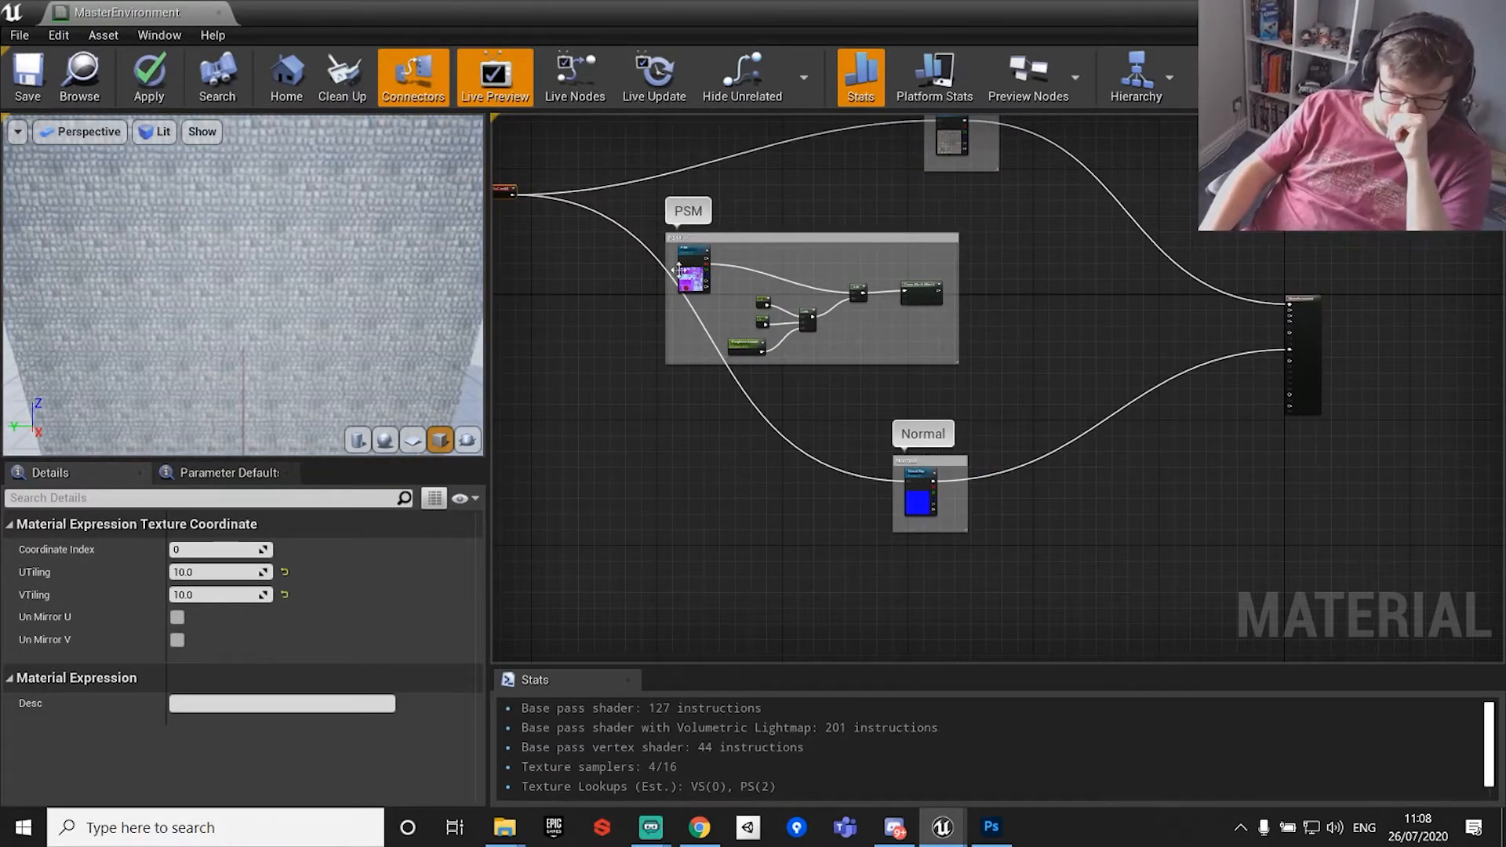
{"action": "scroll", "coordinate": [210, 283], "scroll_direction": "down", "scroll_amount": 2}
{"action": "scroll", "coordinate": [217, 284], "scroll_direction": "up", "scroll_amount": 6}
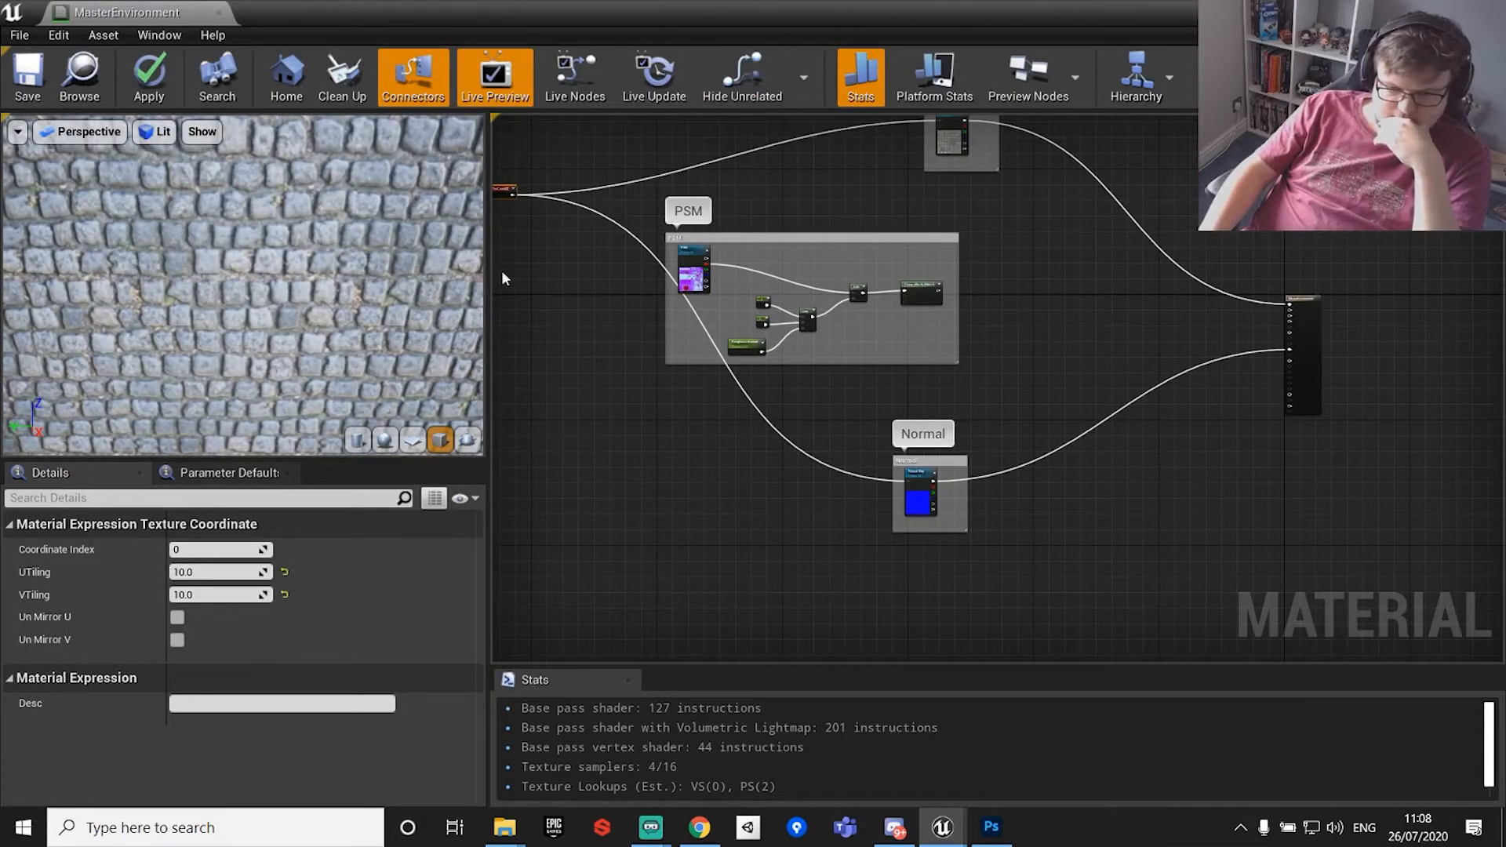
Set the TexCoord node's UTiling and VTiling to 2.
{"action": "left_click", "coordinate": [214, 573]}
{"action": "type", "text": "1"}
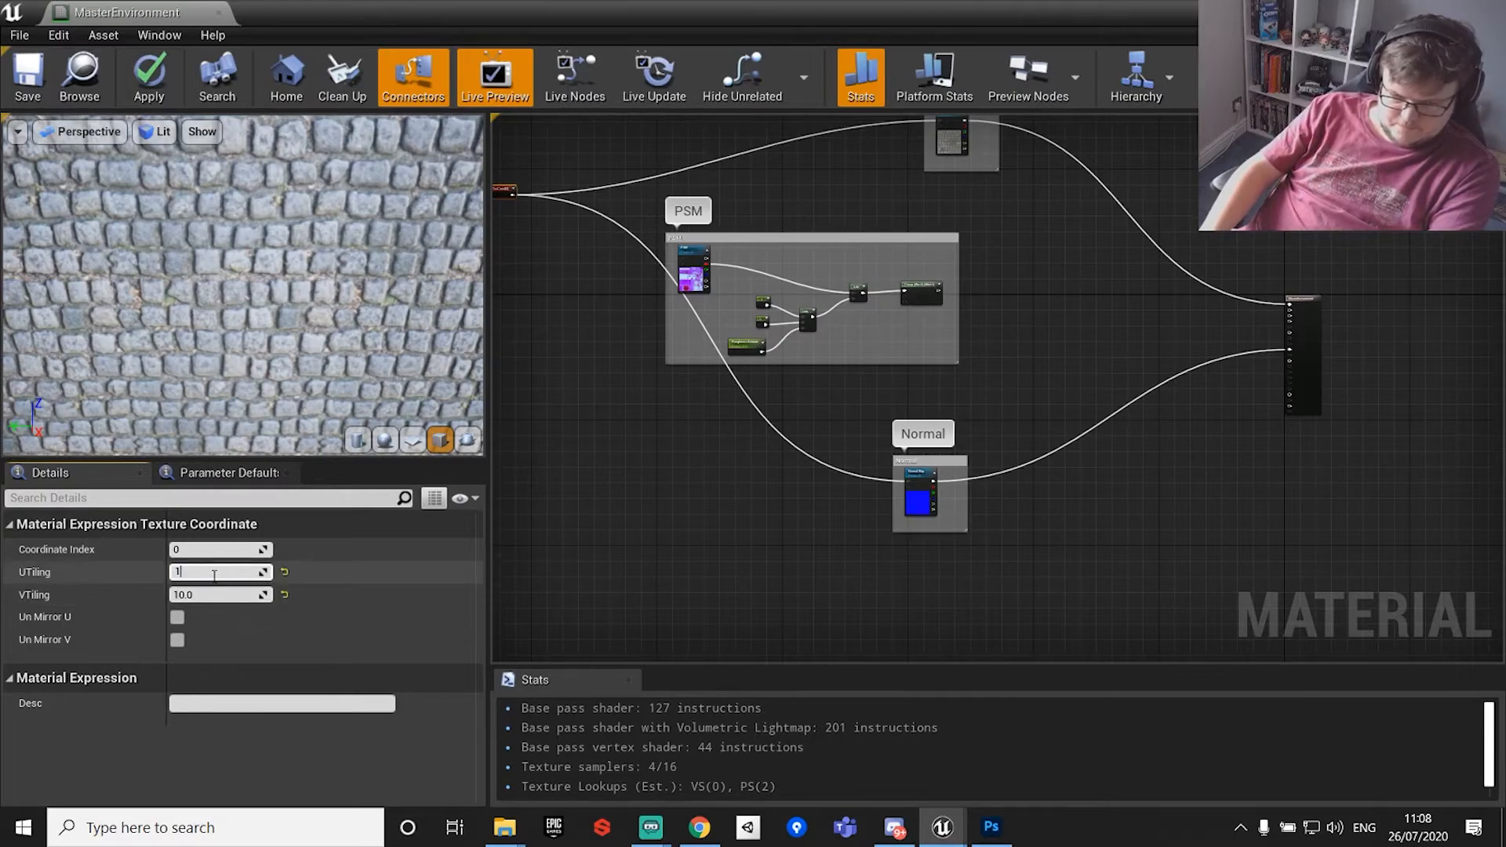
{"action": "key", "text": "BackSpace"}
{"action": "type", "text": "2"}
{"action": "left_click", "coordinate": [209, 594]}
{"action": "type", "text": "2"}
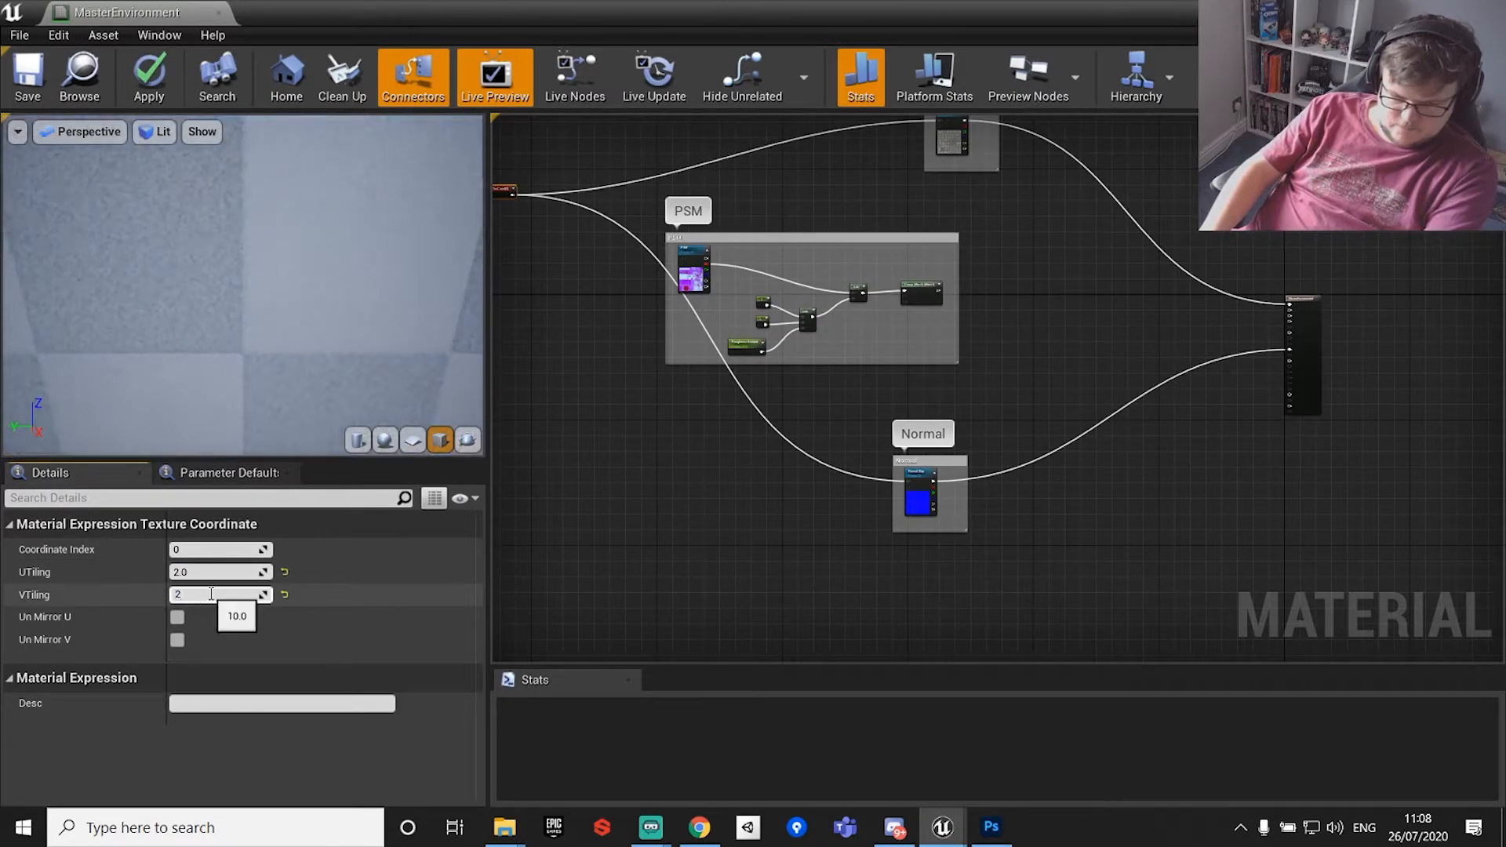
{"action": "key", "text": "Return"}
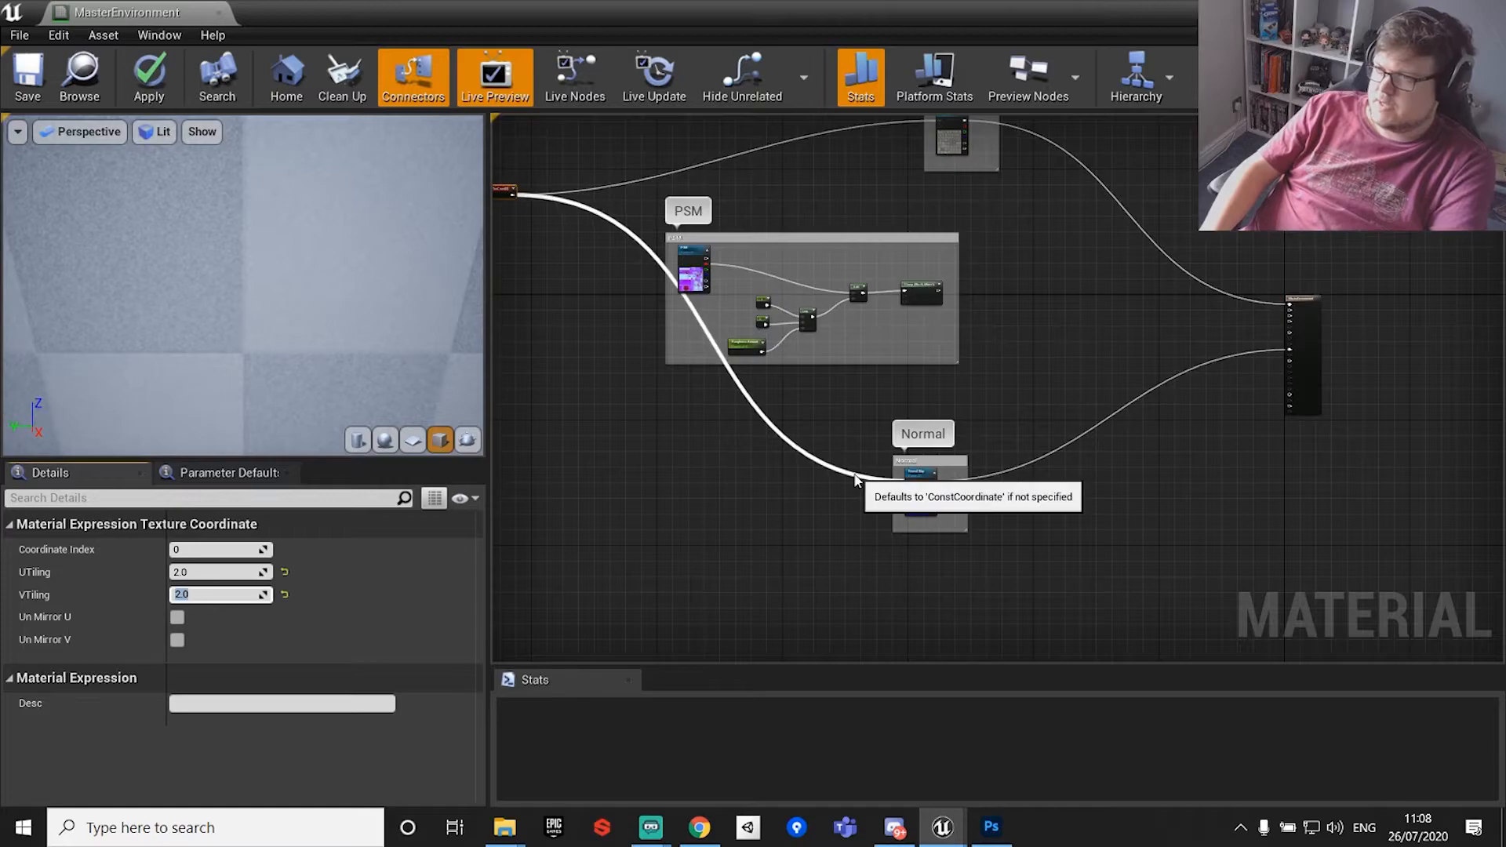
Move the TexCoord node farther from the texture groups and break its links to the Albedo and Normal textures.
{"action": "right_click_drag", "start_coordinate": [830, 208], "coordinate": [1172, 345]}
{"action": "scroll", "coordinate": [860, 330], "scroll_direction": "up", "scroll_amount": 5}
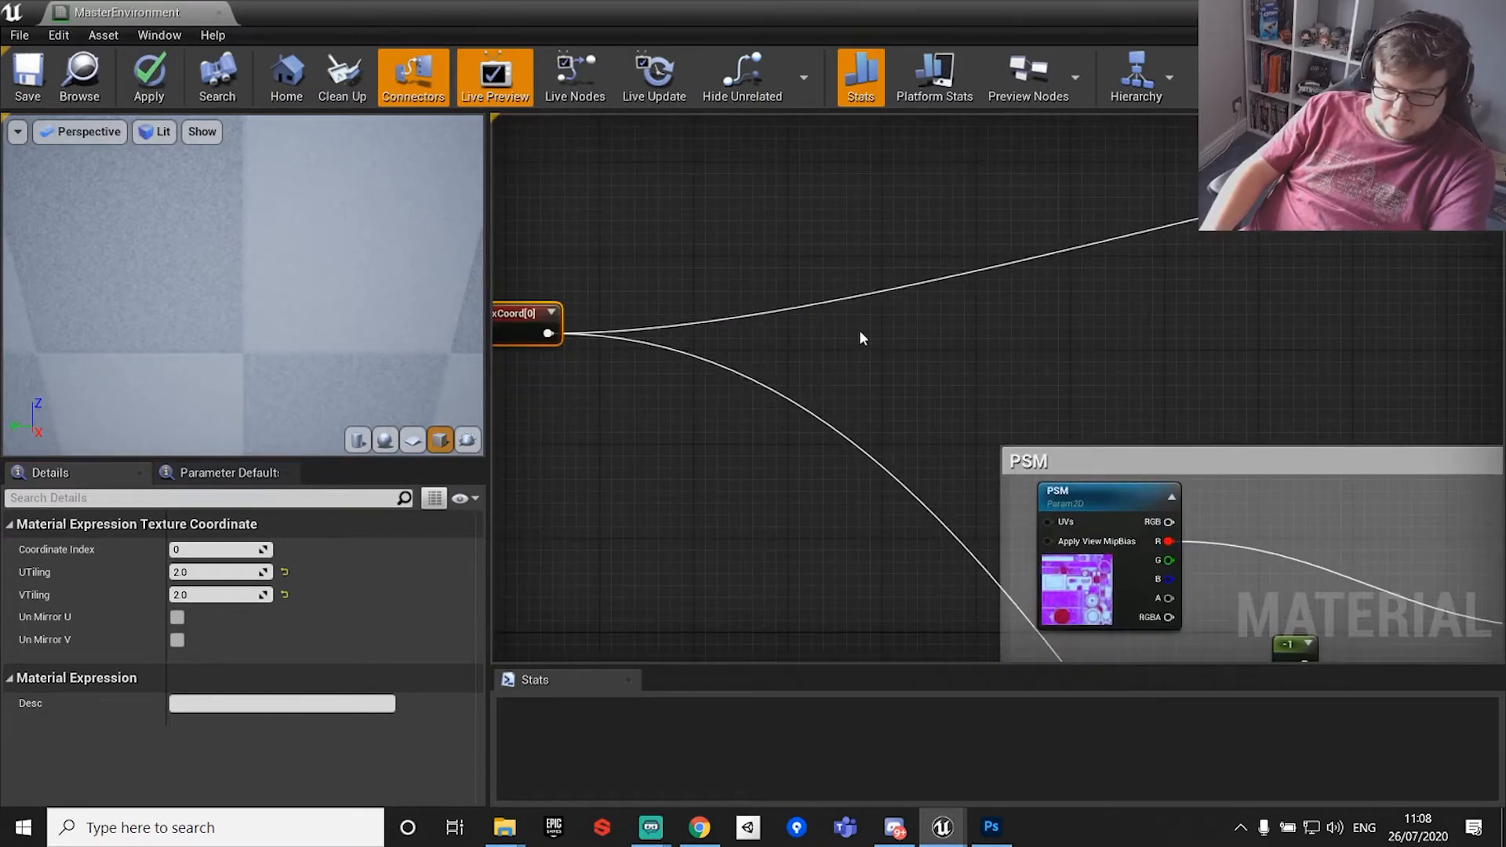
{"action": "right_click", "coordinate": [528, 322]}
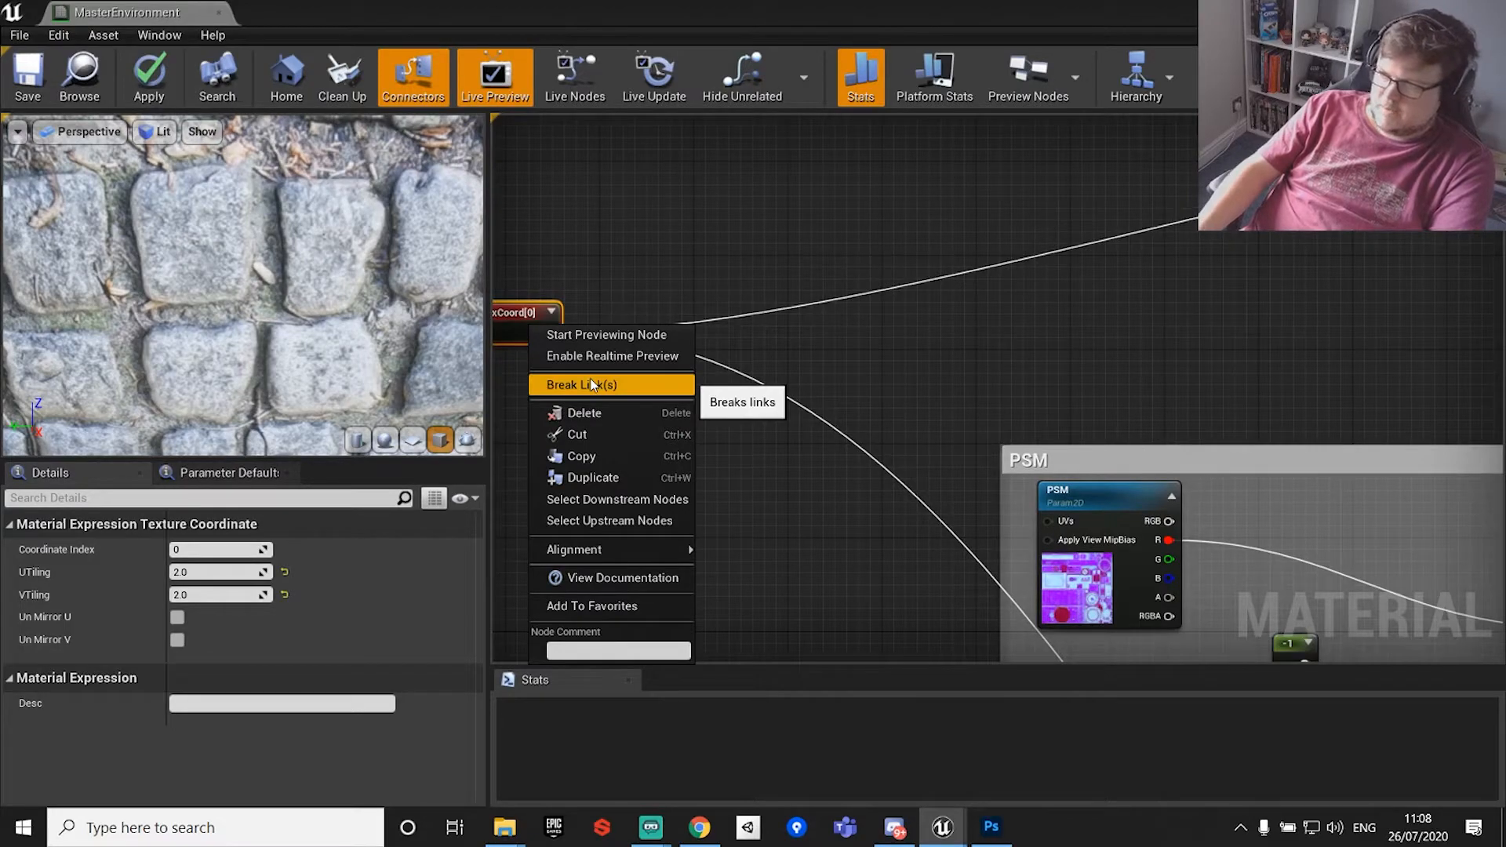
{"action": "right_click_drag", "start_coordinate": [775, 289], "coordinate": [1122, 266]}
{"action": "scroll", "coordinate": [1005, 417], "scroll_direction": "down", "scroll_amount": 5}
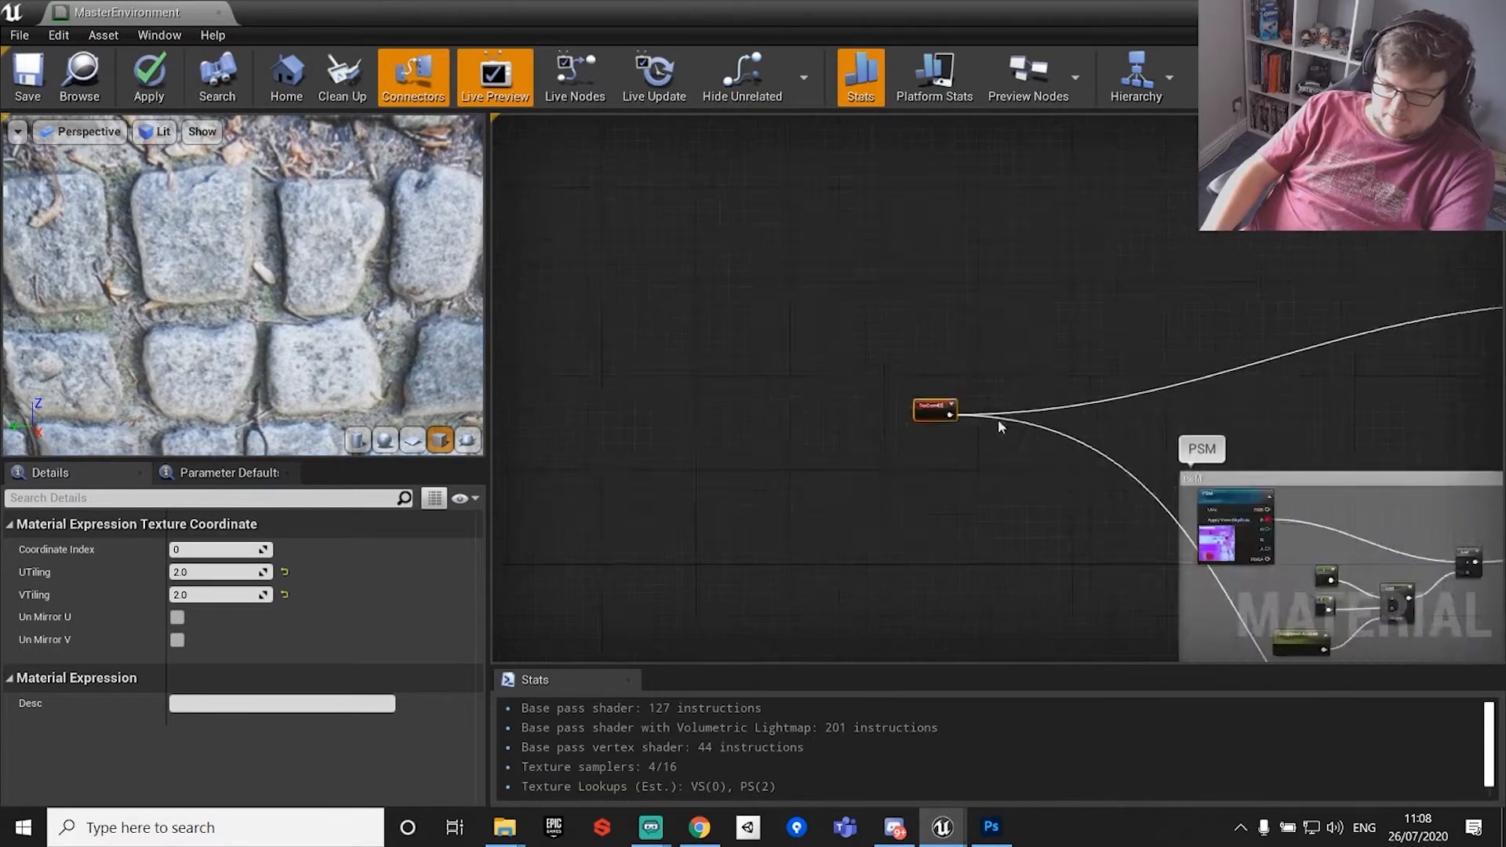
{"action": "left_click_drag", "start_coordinate": [959, 408], "coordinate": [714, 343]}
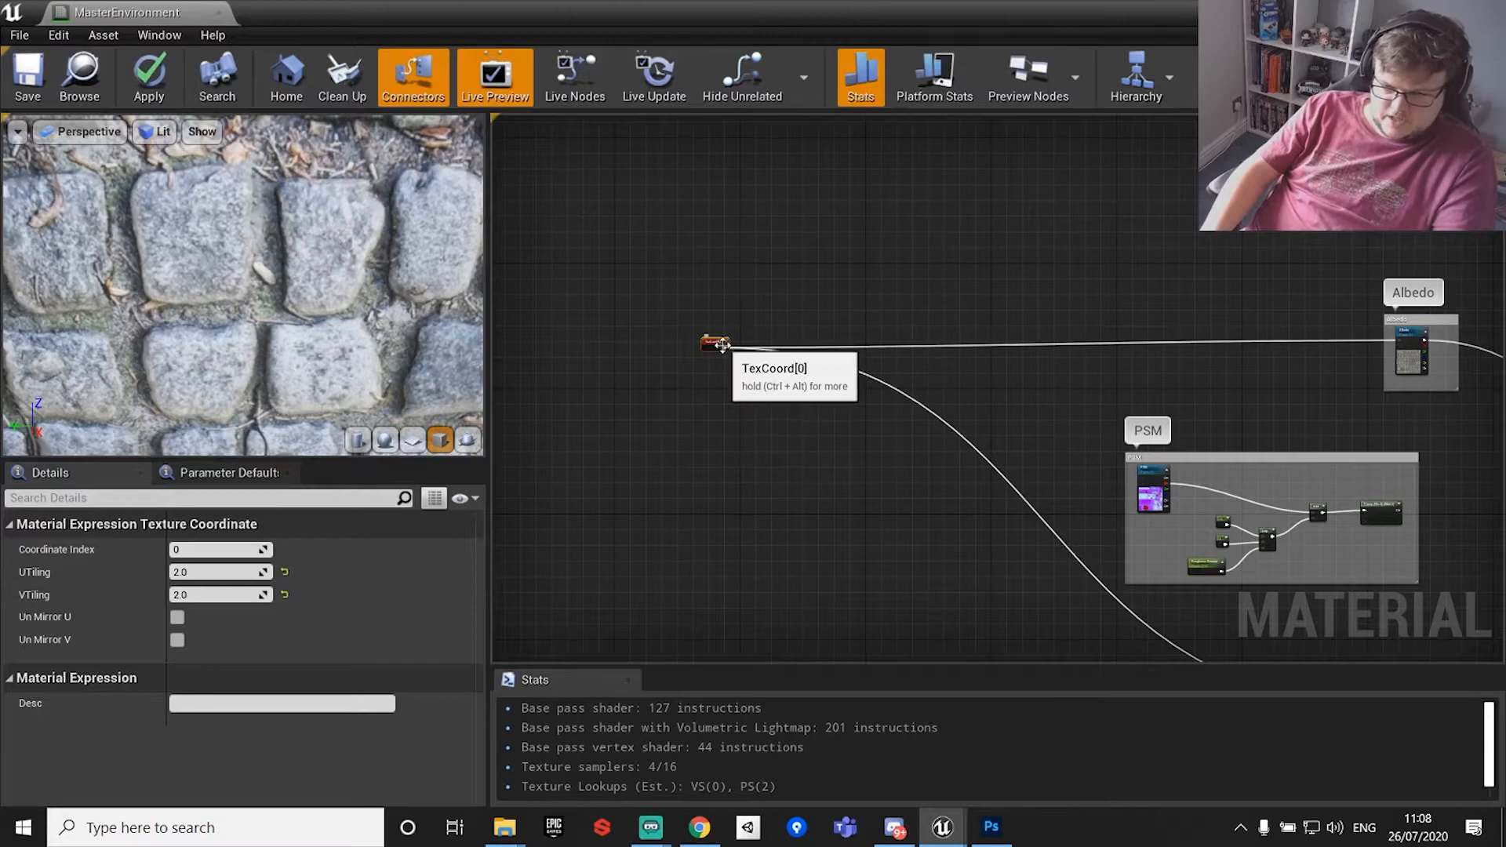
{"action": "scroll", "coordinate": [785, 304], "scroll_direction": "up", "scroll_amount": 3}
{"action": "left_click", "coordinate": [796, 291]}
{"action": "scroll", "coordinate": [777, 337], "scroll_direction": "up", "scroll_amount": 2}
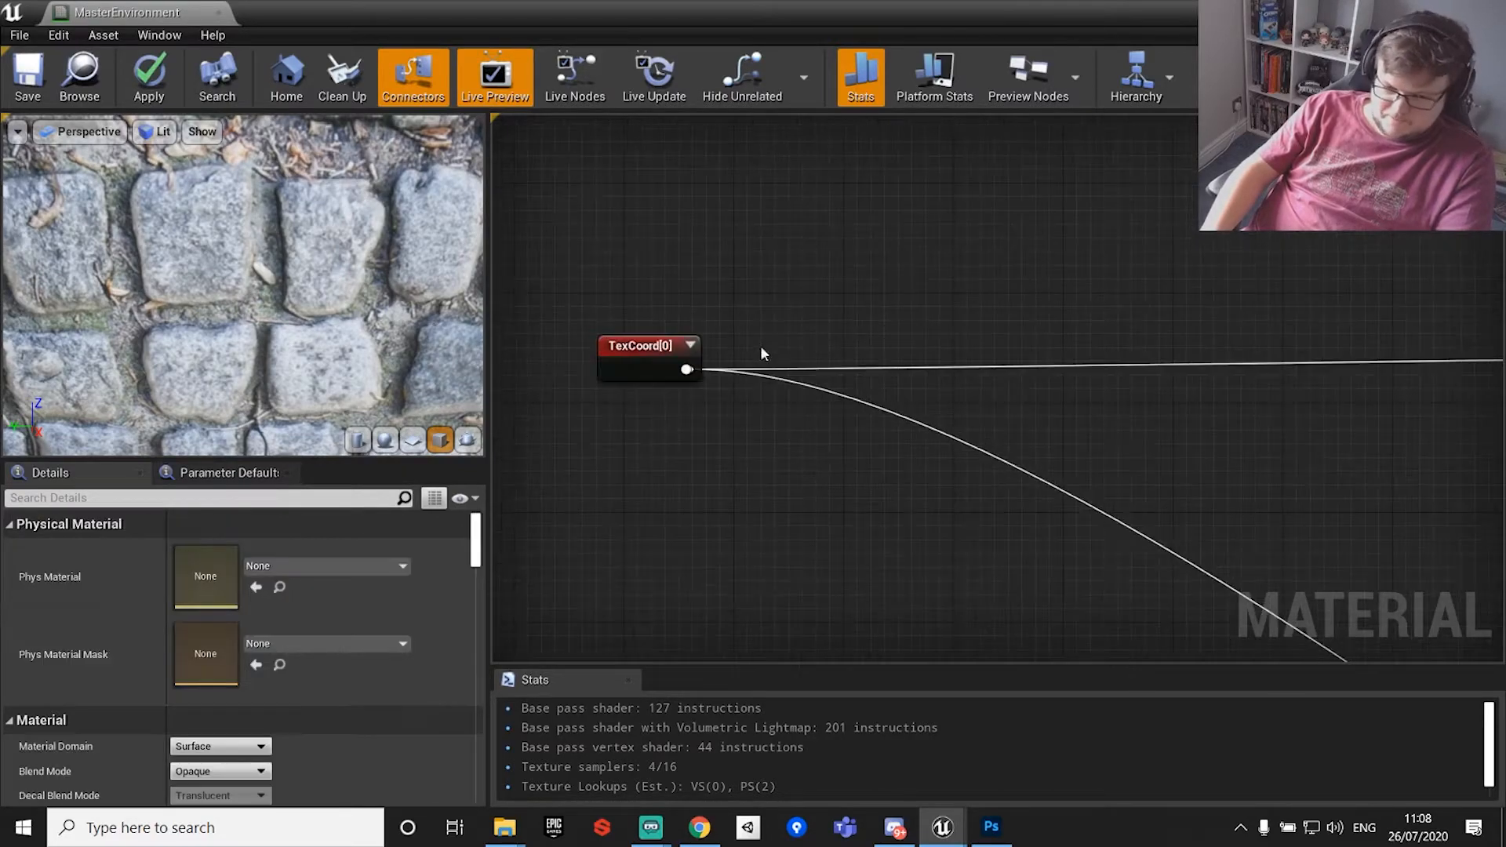
{"action": "left_click", "coordinate": [687, 369], "text": "alt"}
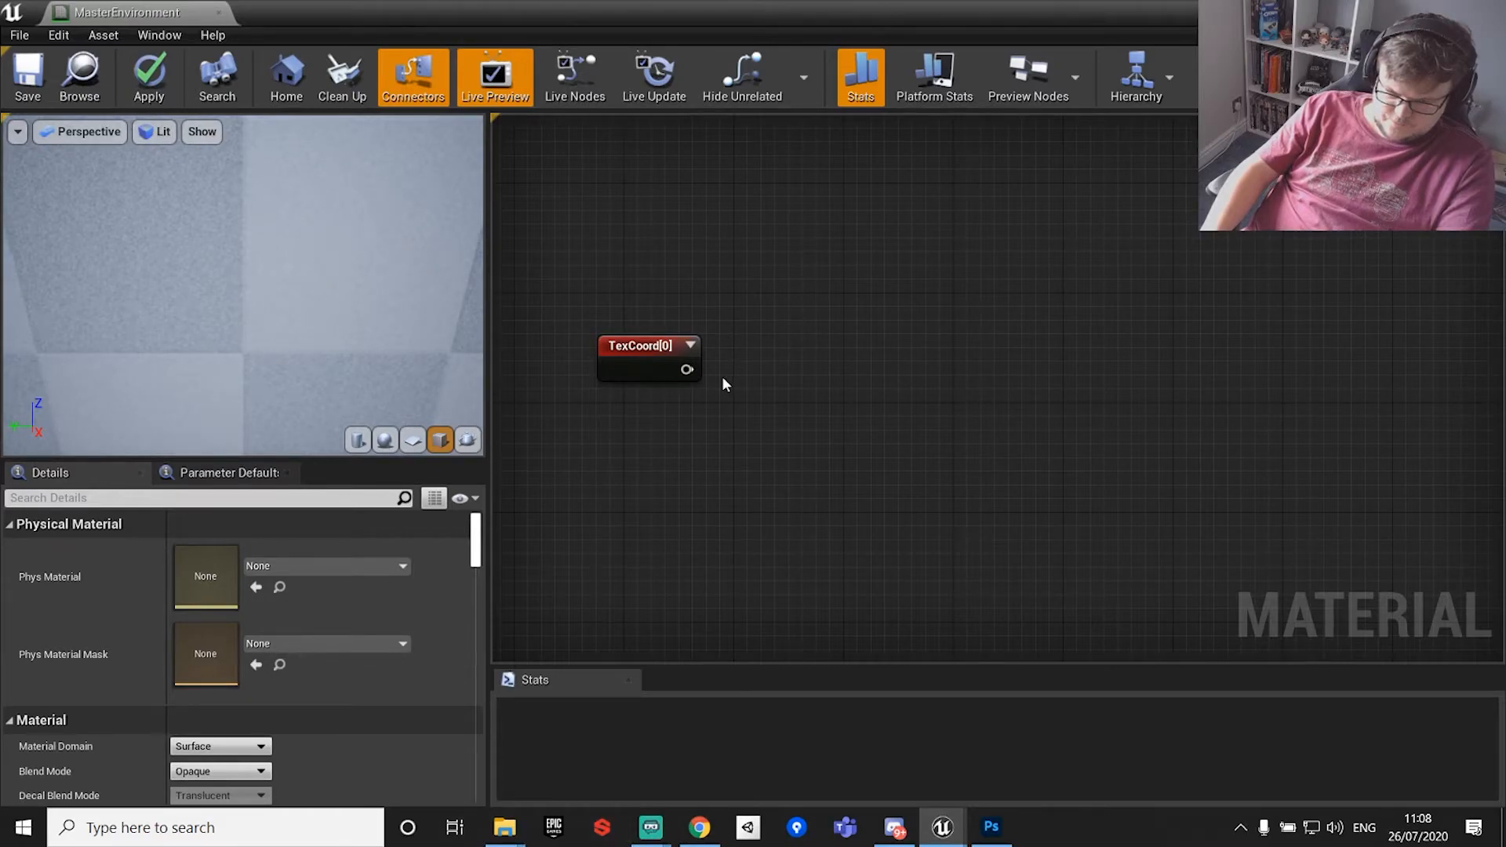
Switch to Chrome and examine the Unreal forum thread's example graphs for turning TexCoord tiling into parameters.
{"action": "left_click", "coordinate": [699, 828]}
{"action": "left_click_drag", "start_coordinate": [792, 9], "coordinate": [1505, 23]}
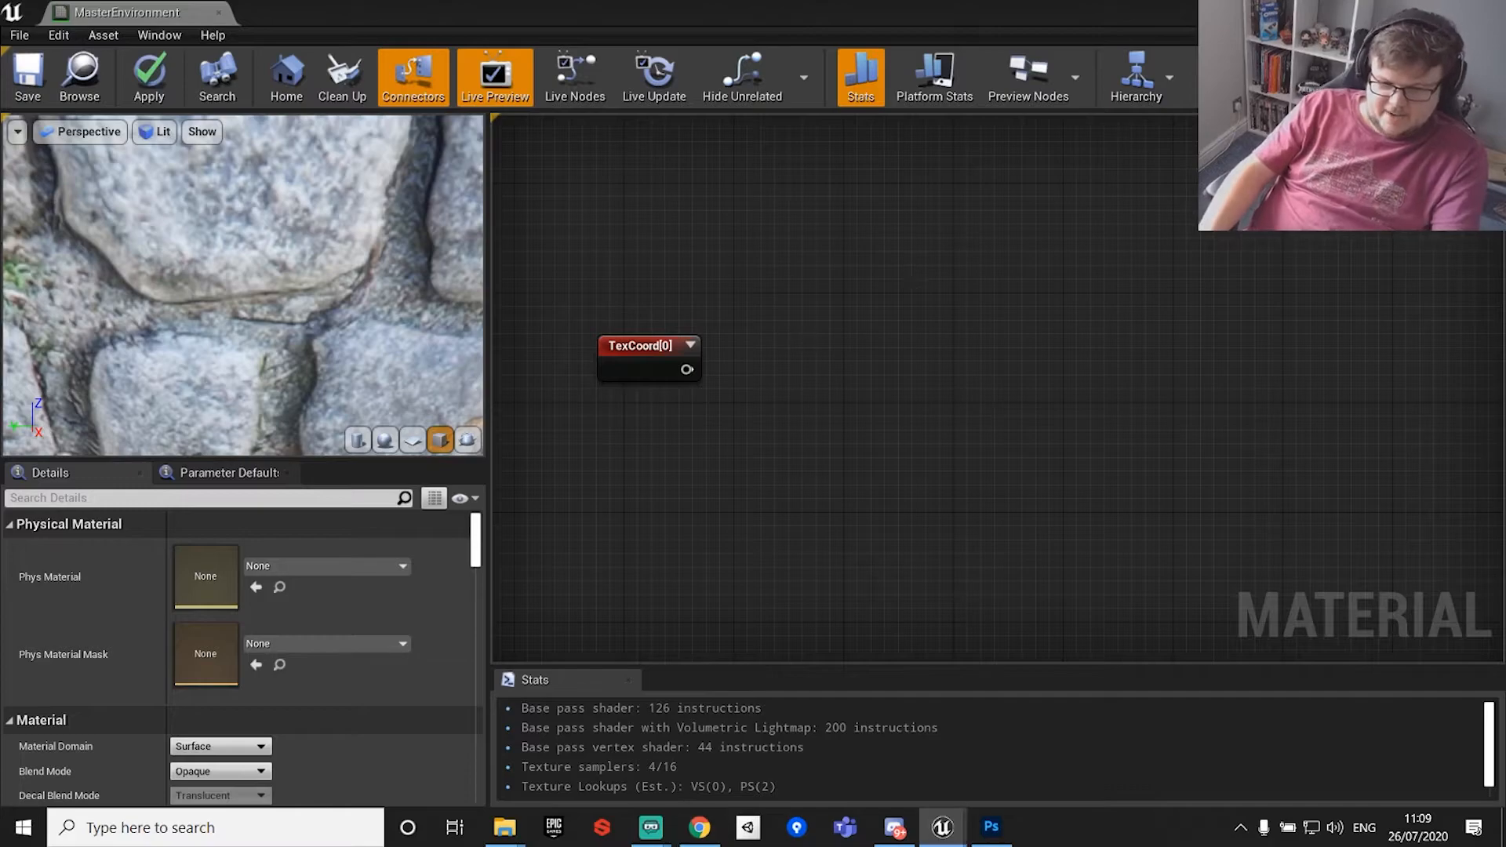
{"action": "right_click_drag", "start_coordinate": [771, 415], "coordinate": [925, 311]}
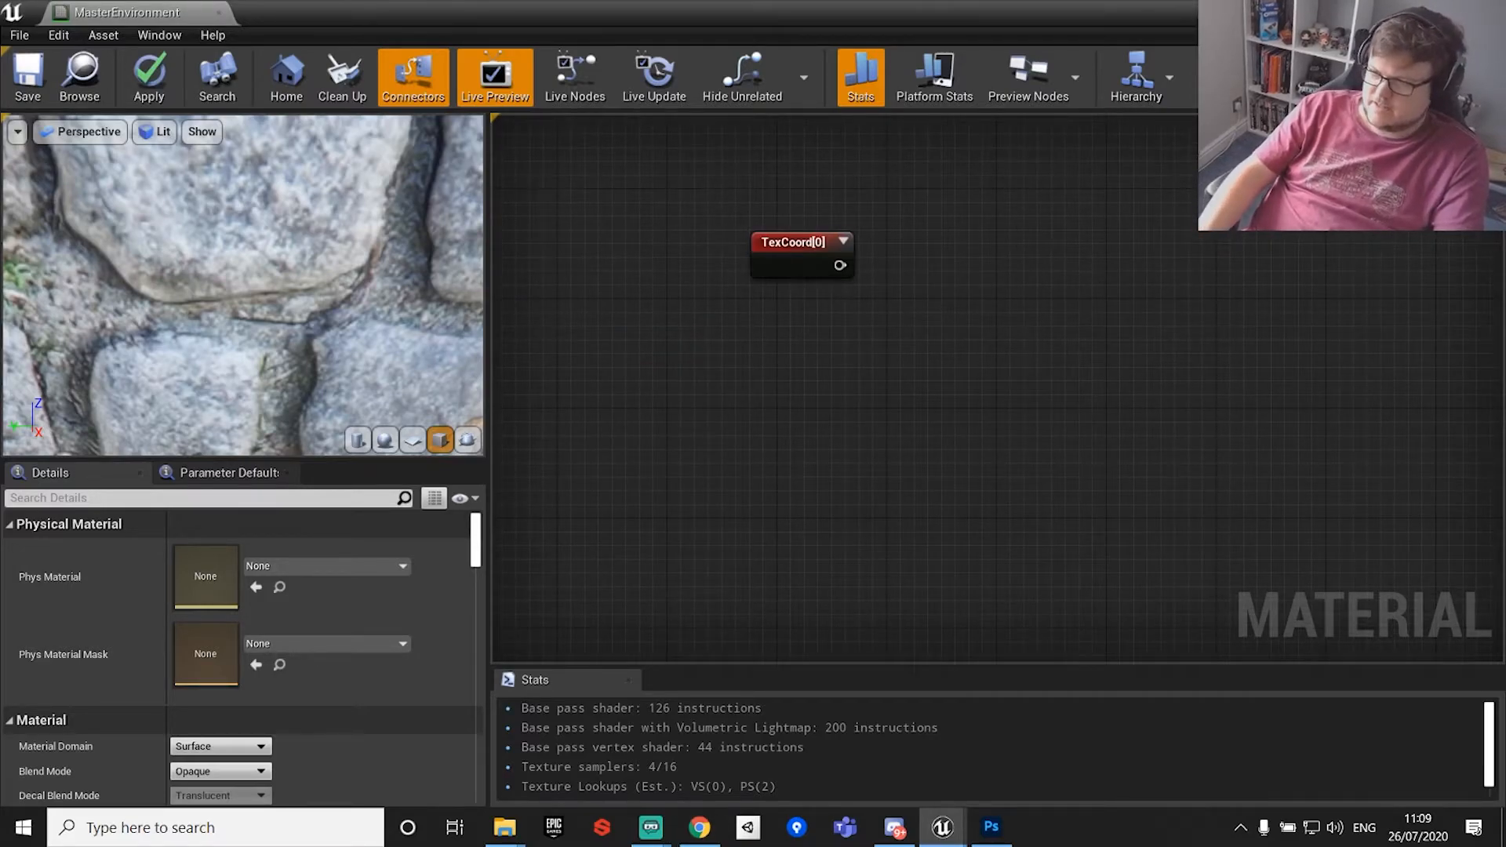
{"action": "left_click_drag", "start_coordinate": [1505, 8], "coordinate": [745, 15]}
{"action": "scroll", "coordinate": [678, 500], "scroll_direction": "down", "scroll_amount": 7}
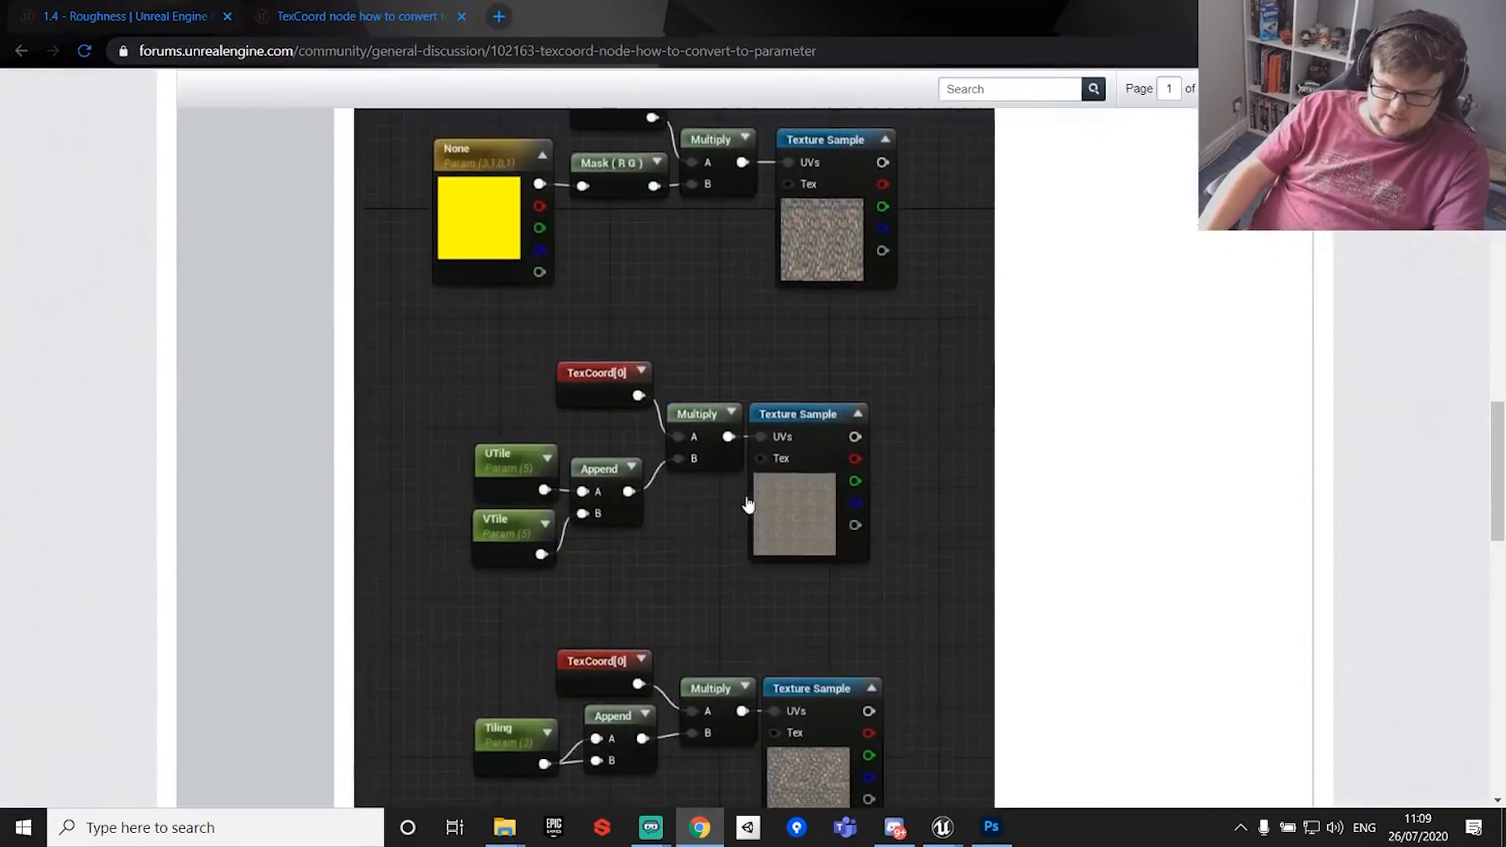
{"action": "scroll", "coordinate": [579, 323], "scroll_direction": "up", "scroll_amount": 1}
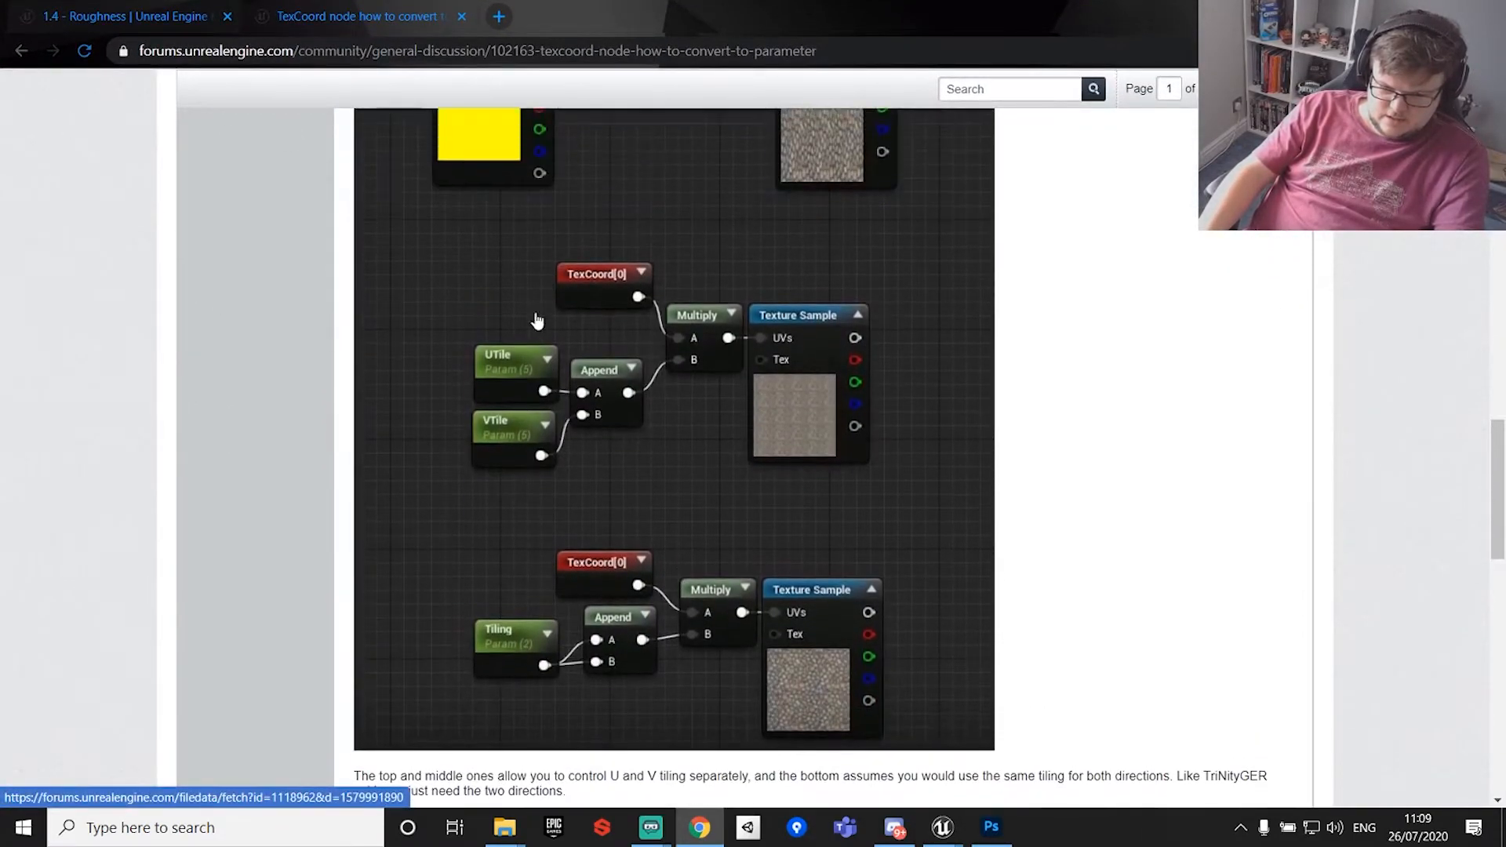
{"action": "scroll", "coordinate": [553, 436], "scroll_direction": "down", "scroll_amount": 1}
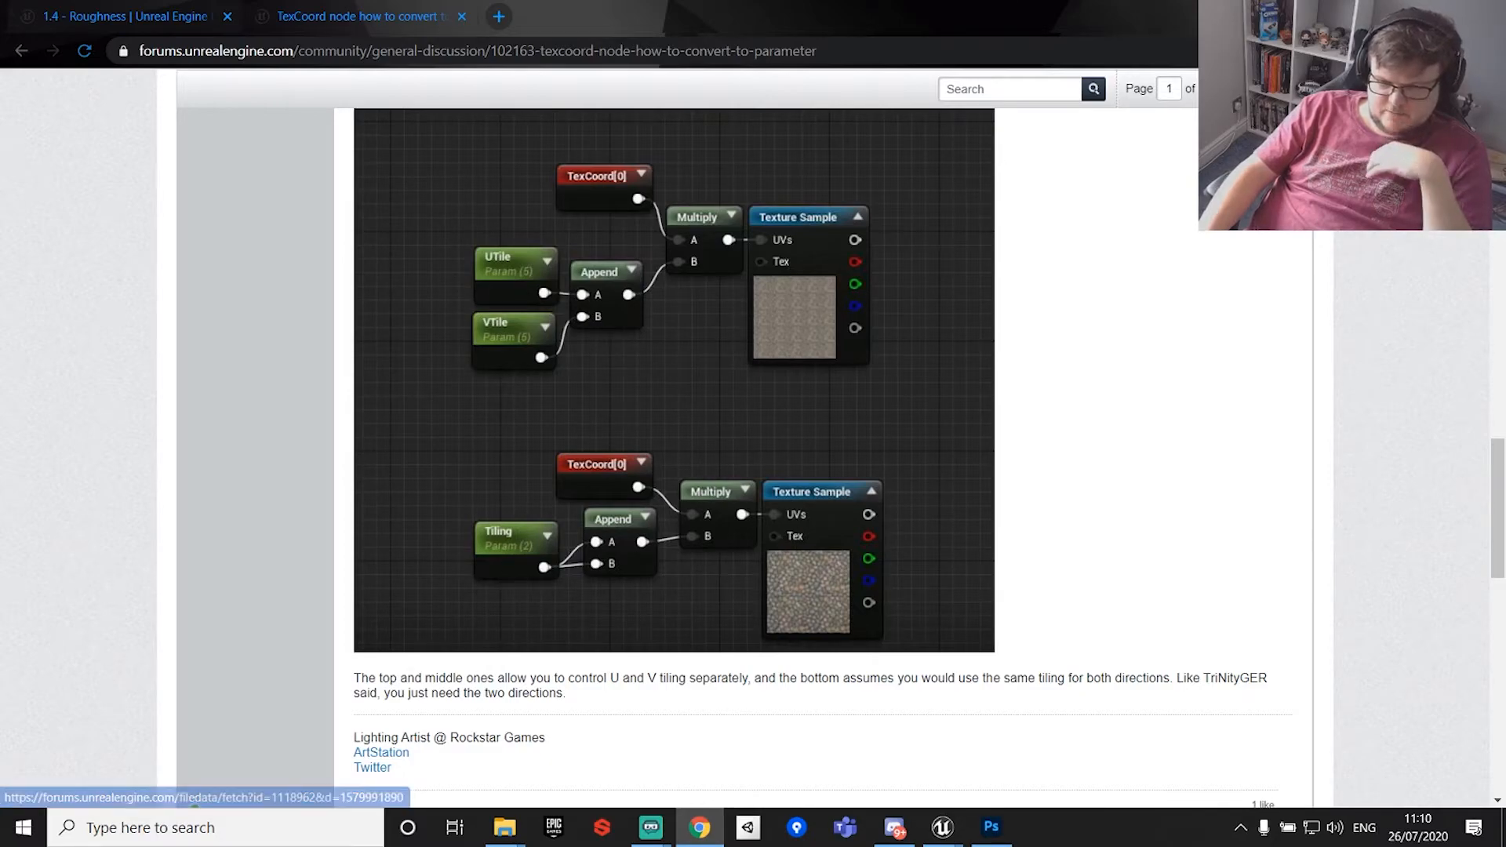
Switch back to the Unreal material editor and add two Constant nodes below the TexCoord node.
{"action": "key", "text": "alt+Tab"}
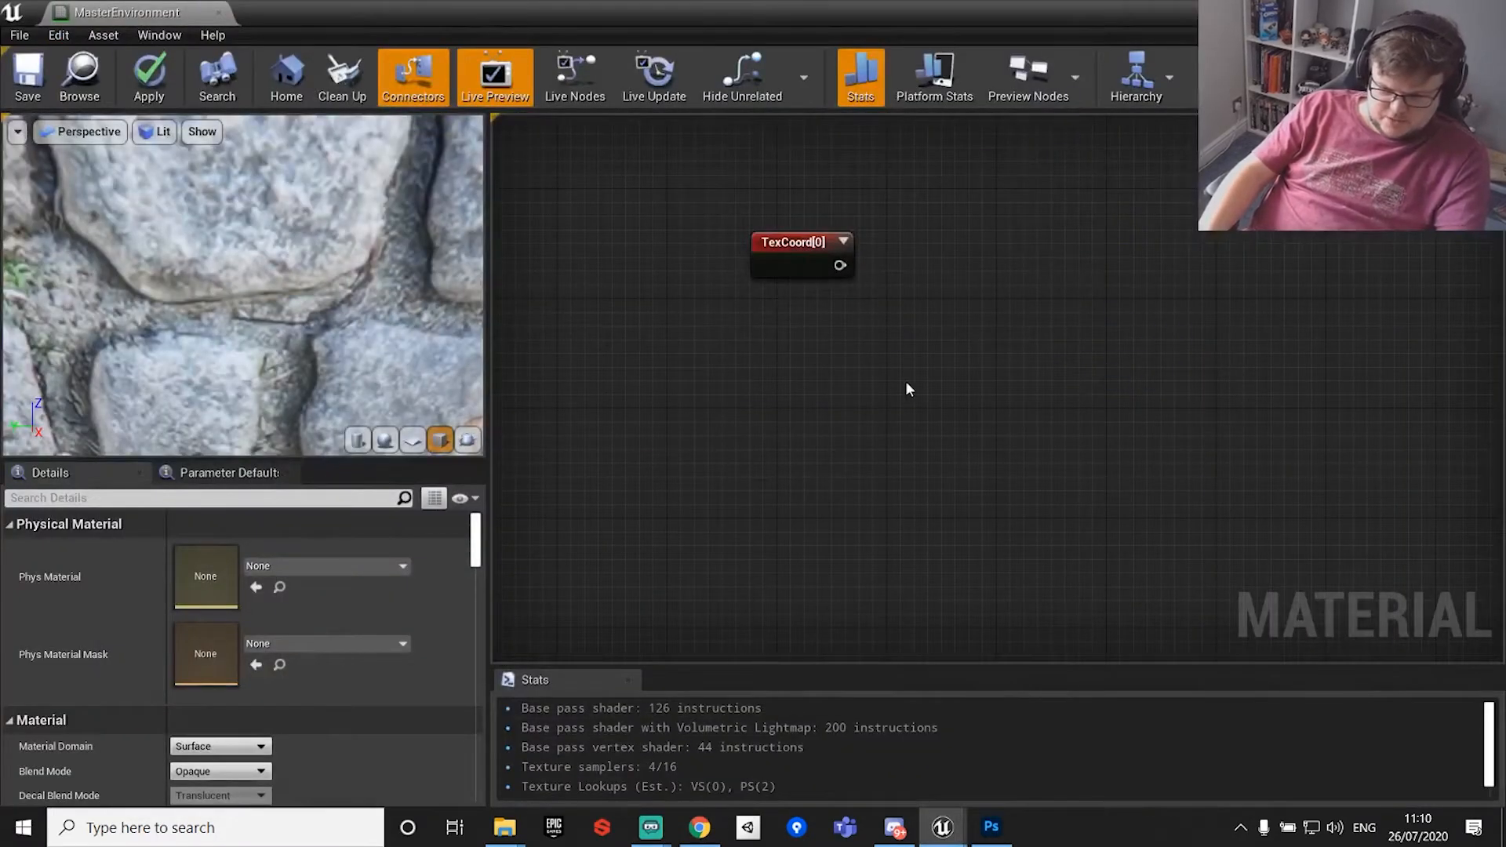
{"action": "left_click", "coordinate": [813, 384]}
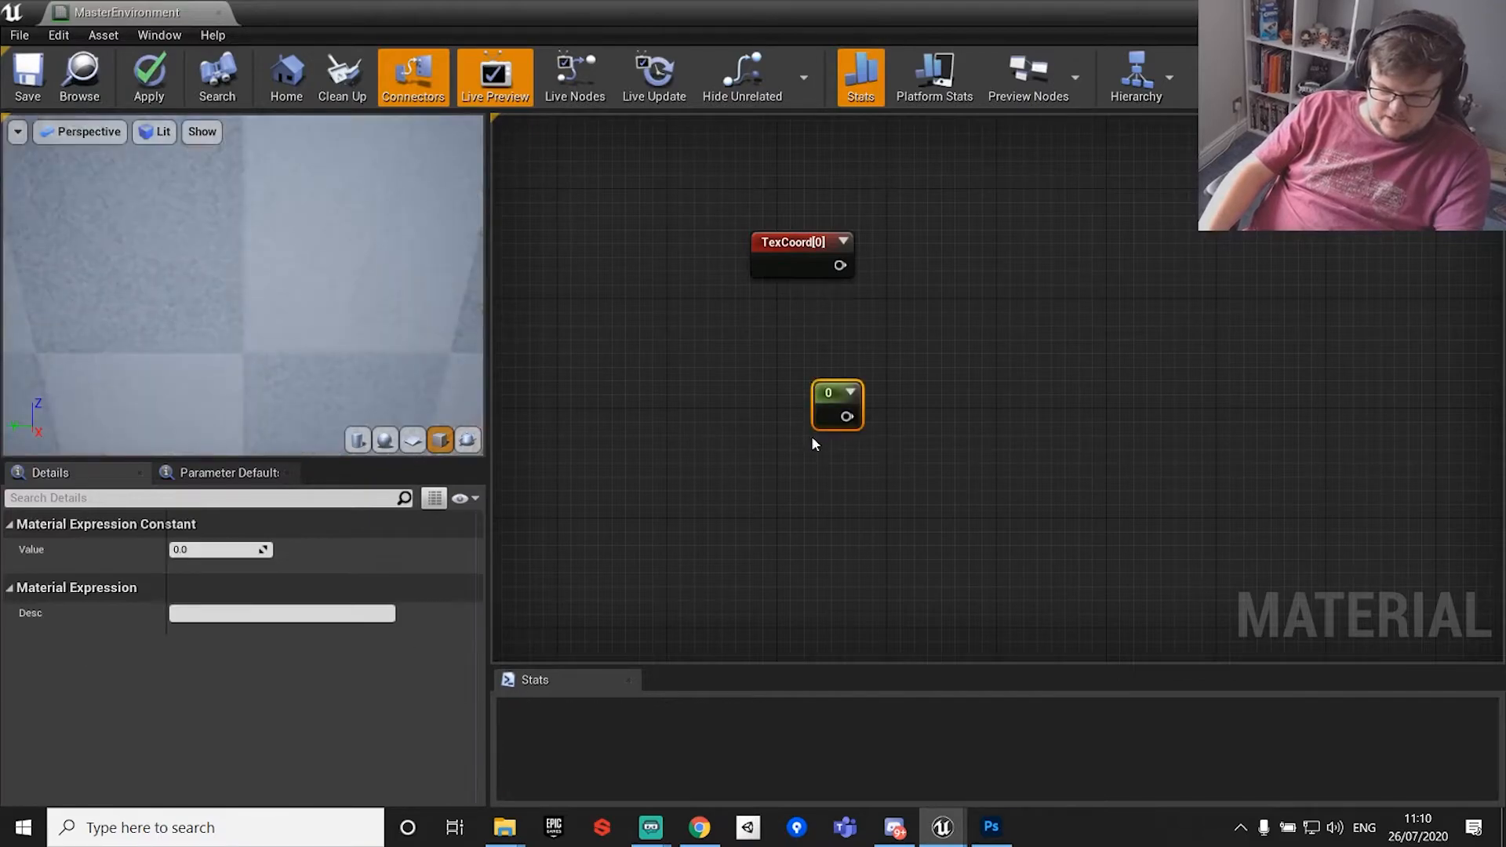
{"action": "left_click", "coordinate": [817, 450]}
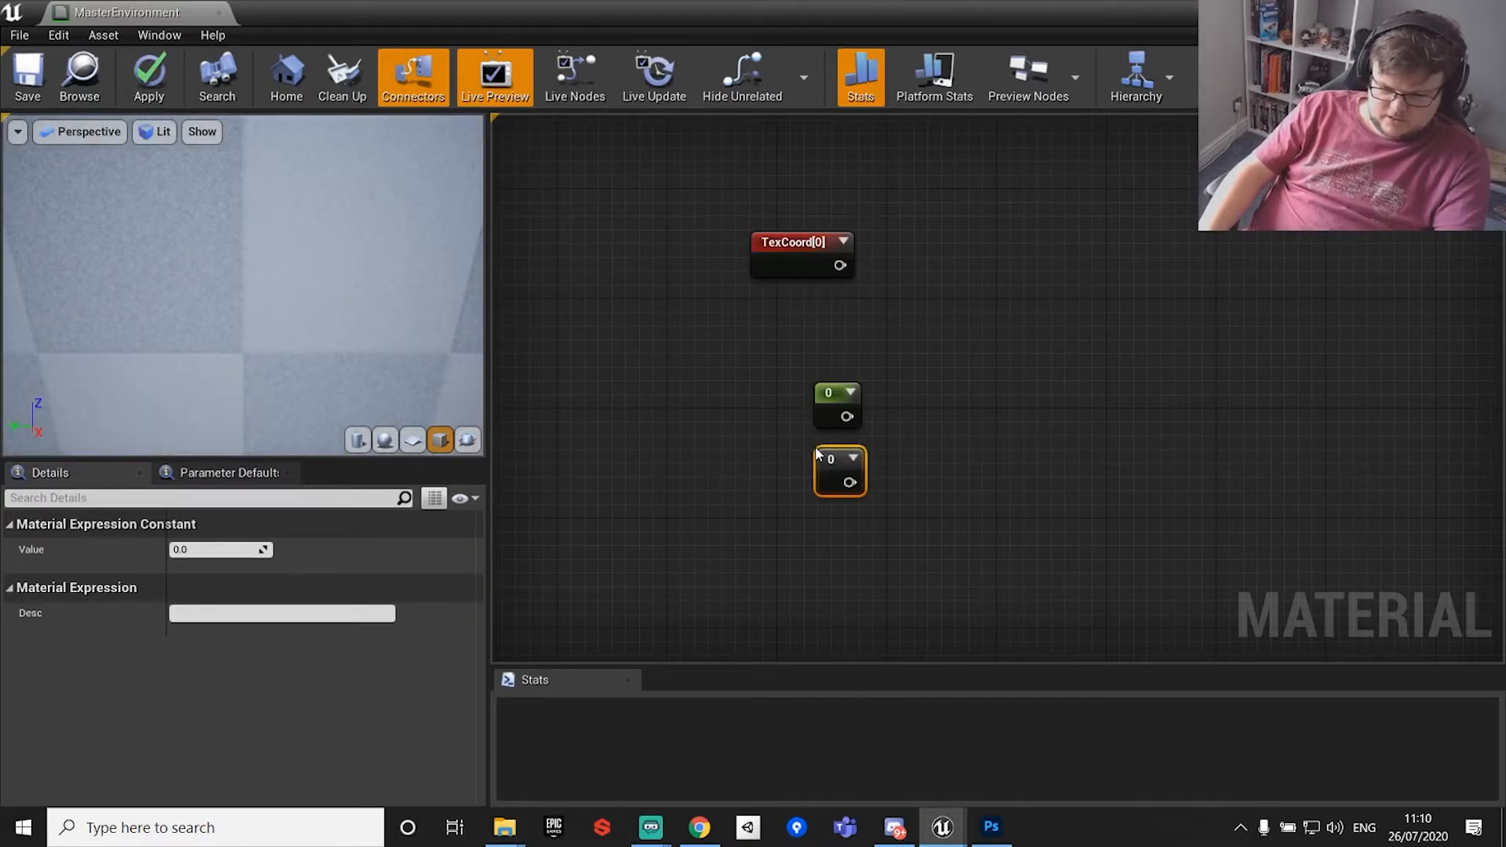
Place the upper Constant node just below TexCoord, convert it to a parameter and name it UTile.
{"action": "left_click_drag", "start_coordinate": [837, 397], "coordinate": [803, 344]}
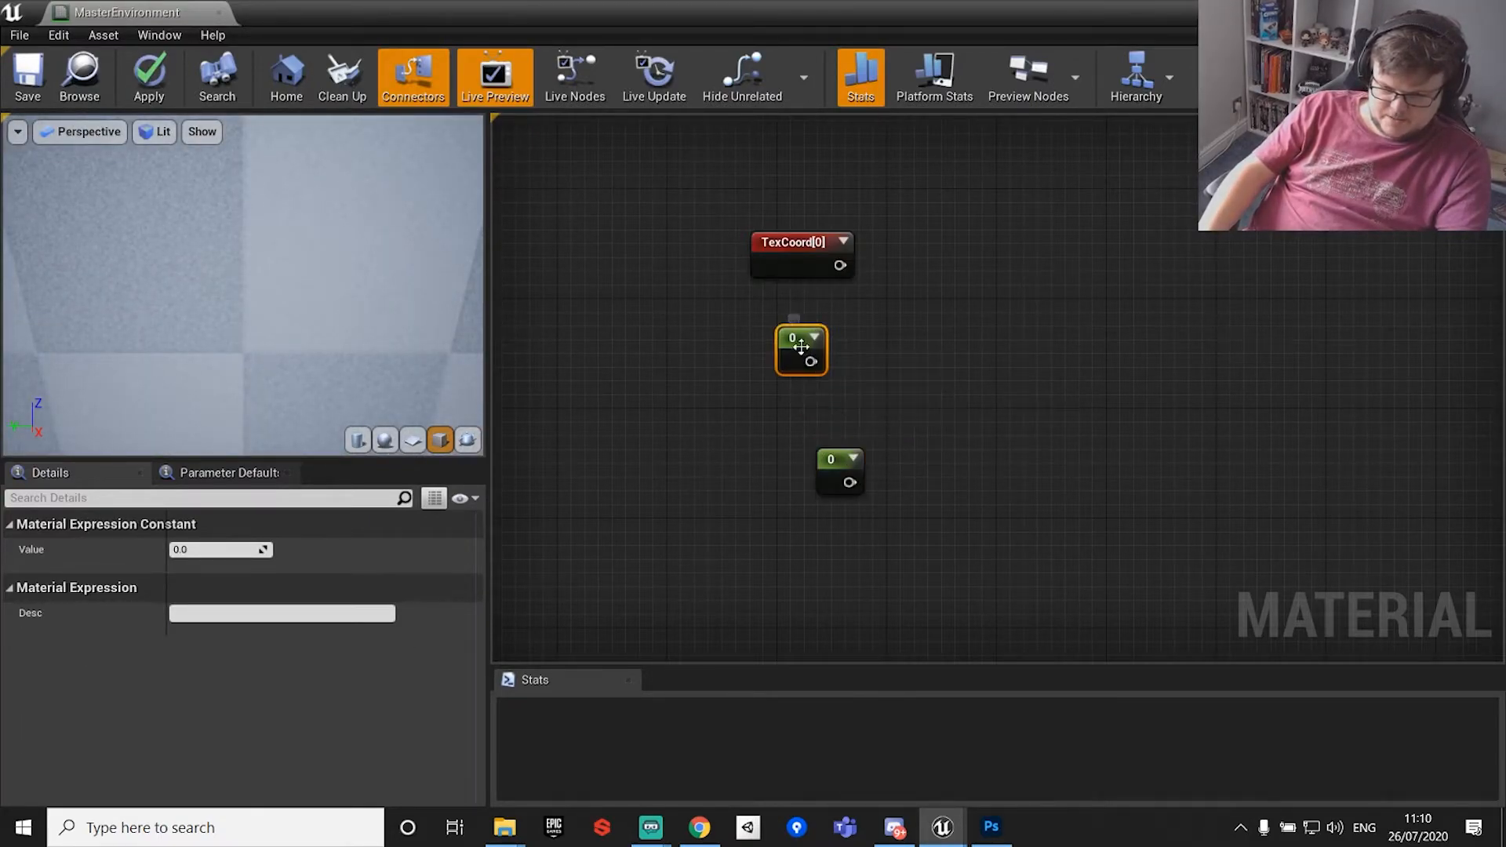
{"action": "right_click", "coordinate": [802, 350]}
{"action": "left_click", "coordinate": [891, 358]}
{"action": "left_click", "coordinate": [220, 549]}
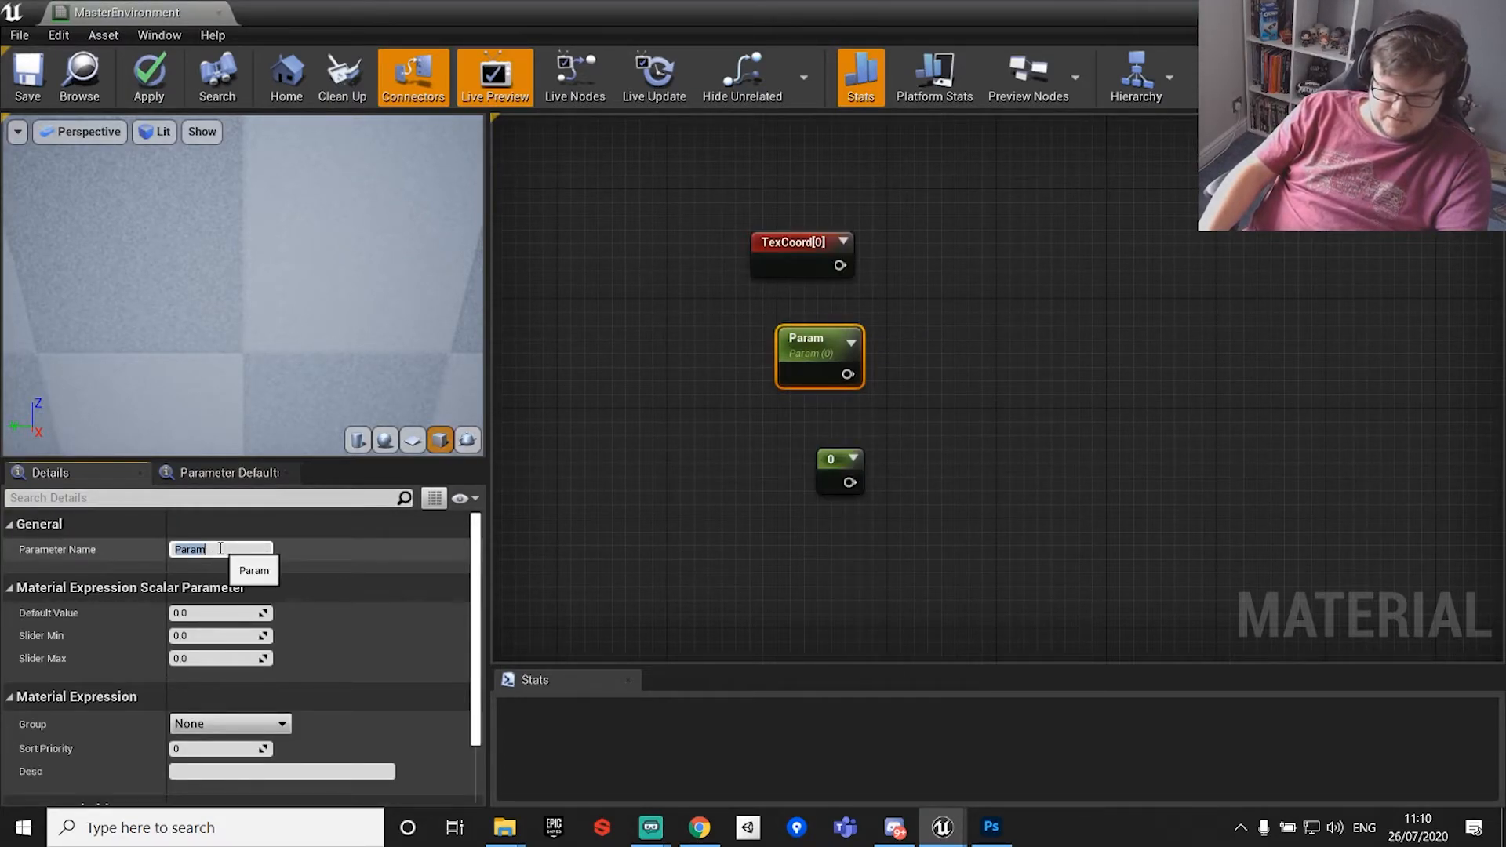
{"action": "type", "text": "UTile"}
{"action": "key", "text": "Return"}
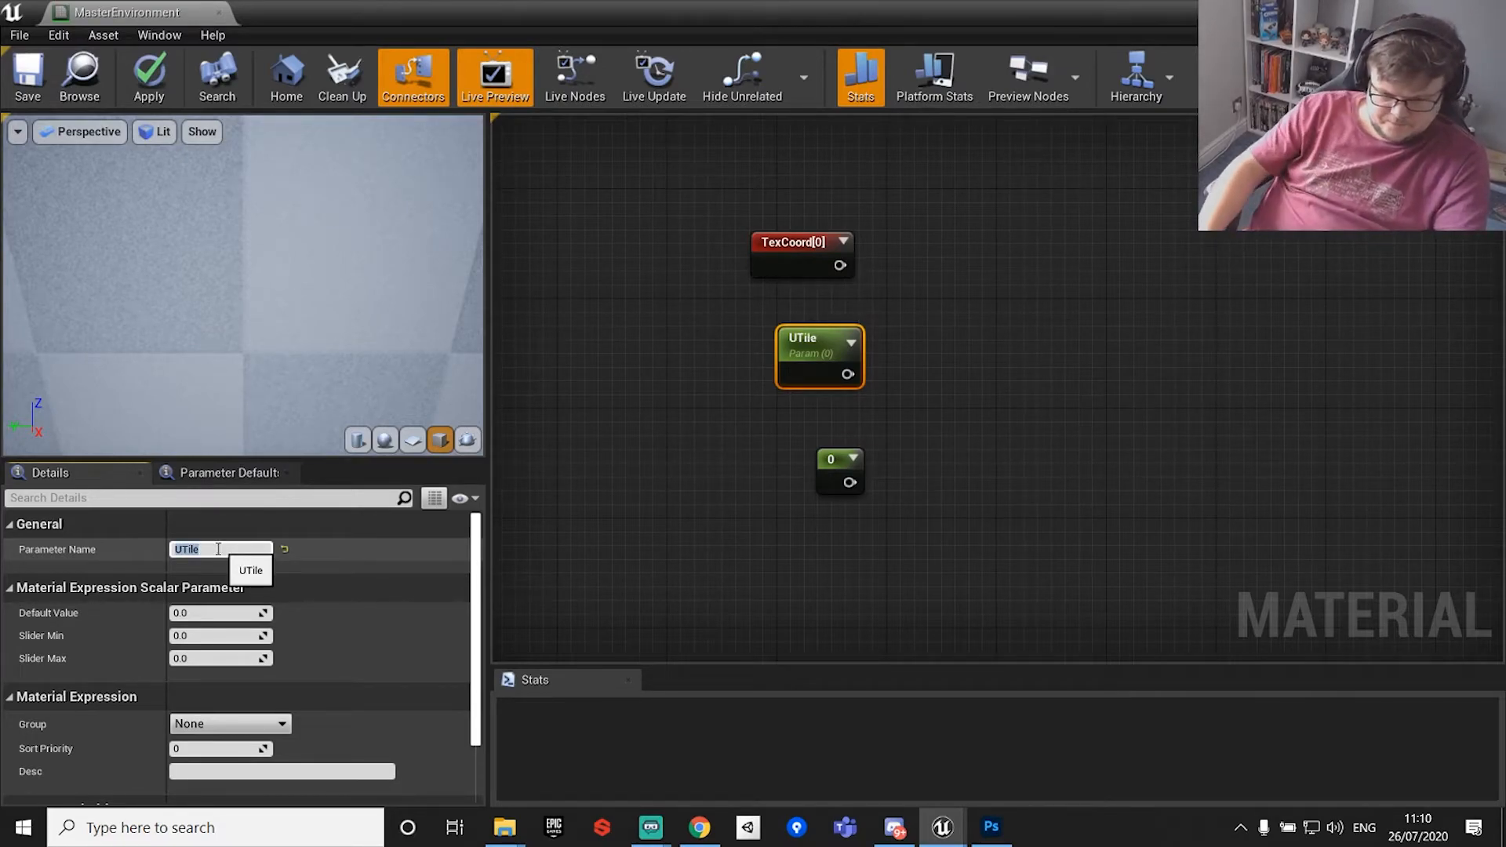
Convert the remaining Constant node to a parameter and name it VTile.
{"action": "right_click", "coordinate": [831, 463]}
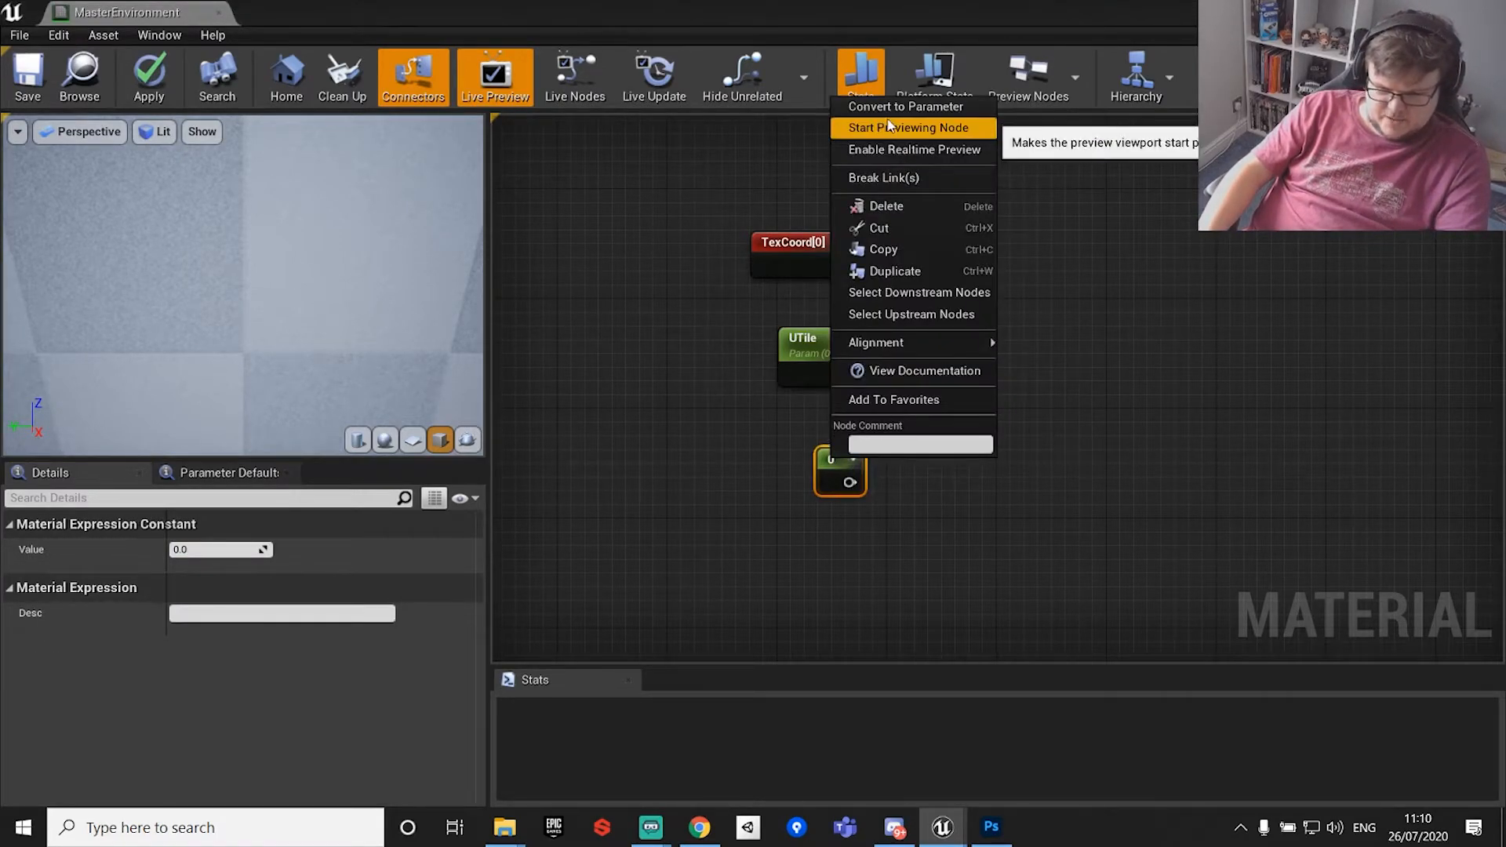
{"action": "left_click", "coordinate": [891, 105]}
{"action": "left_click", "coordinate": [222, 549]}
{"action": "double_click", "coordinate": [222, 547]}
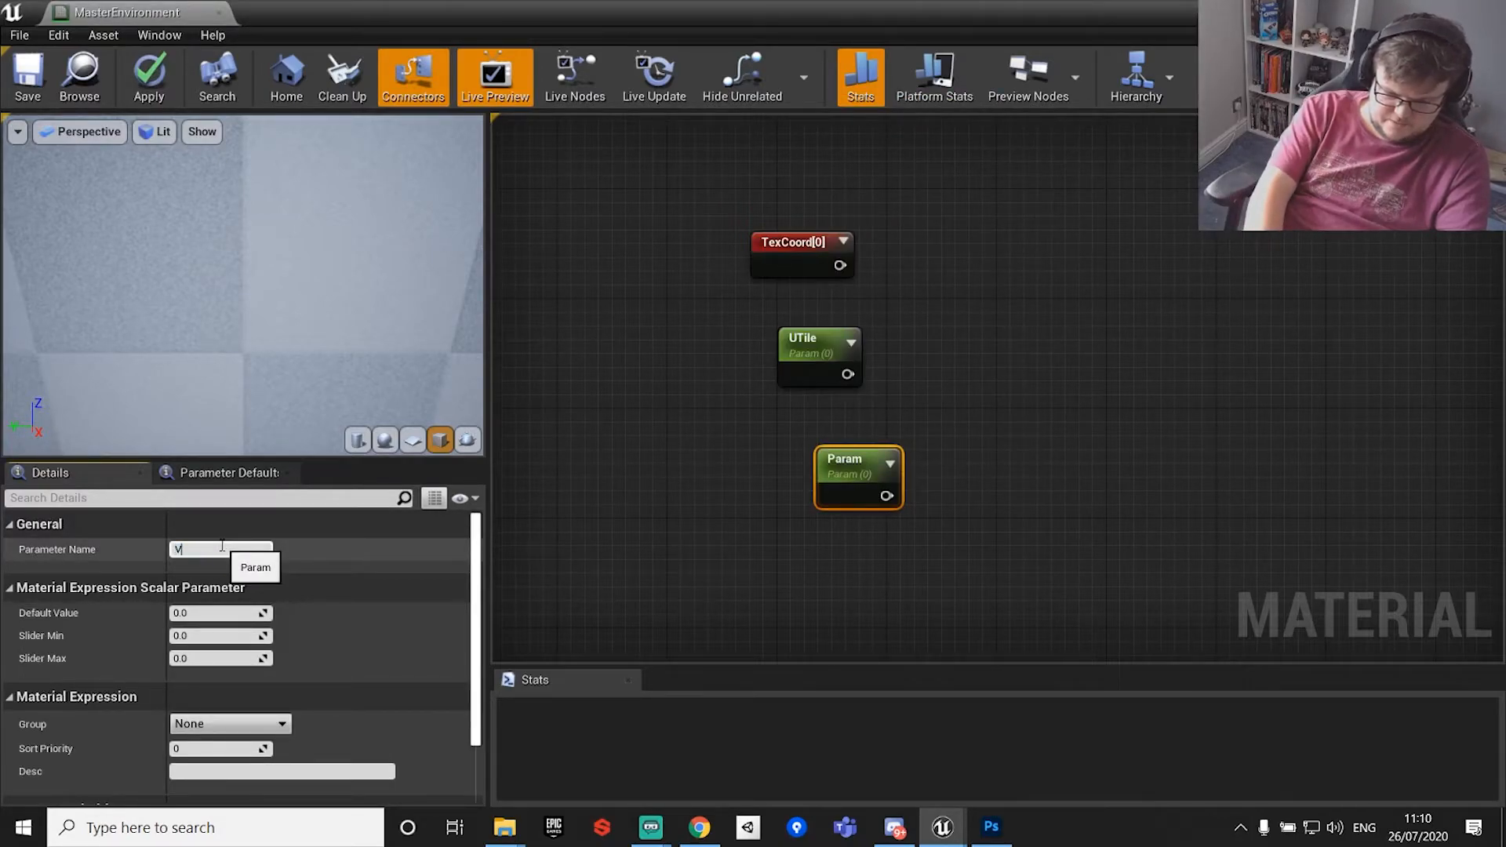
{"action": "type", "text": "VTile"}
{"action": "key", "text": "Return"}
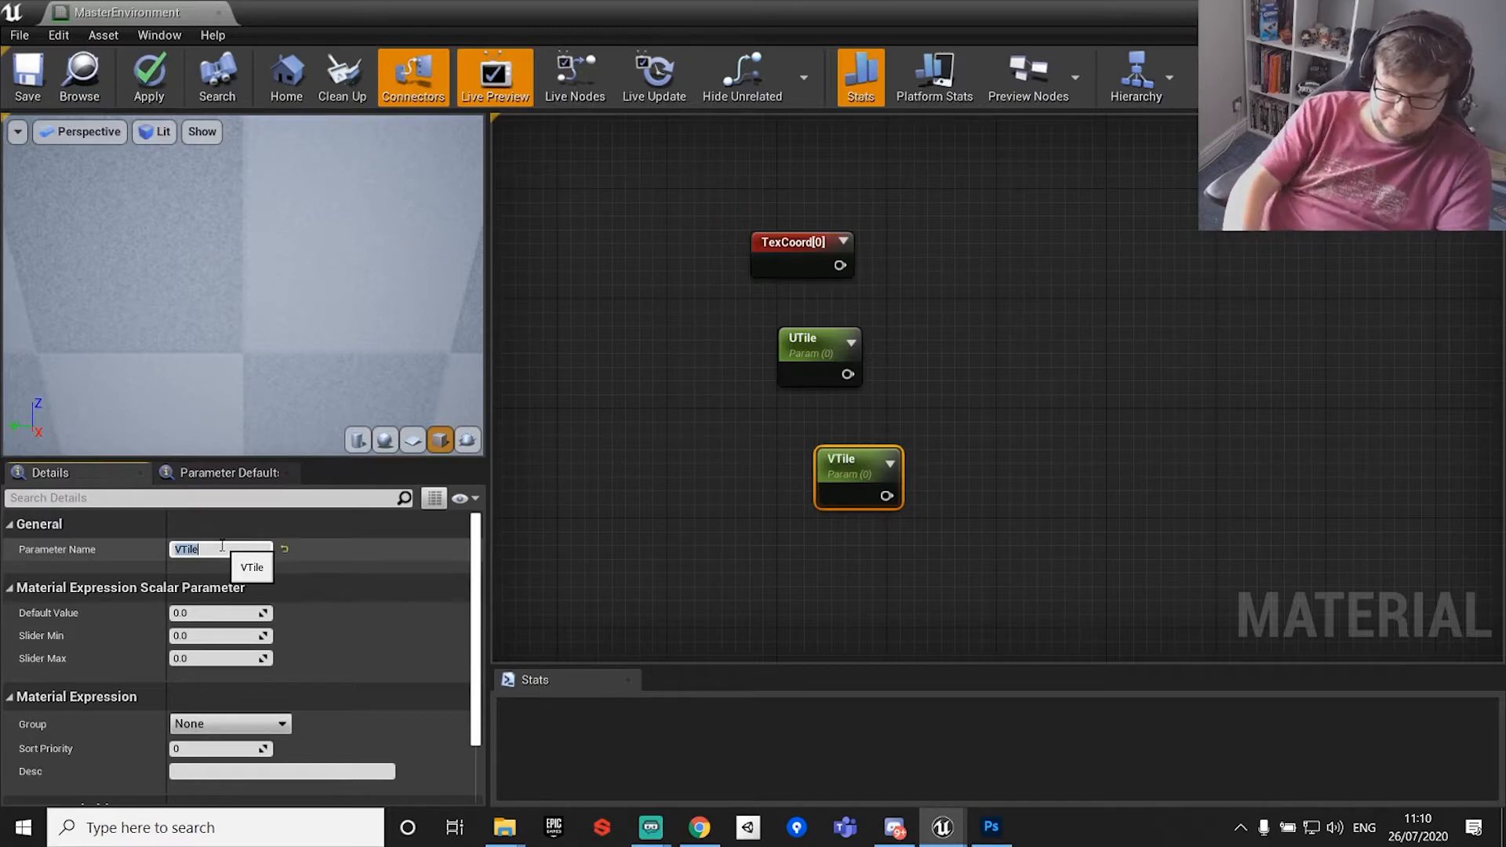
Add an AppendVector node with UTile connected to input A and VTile to input B.
{"action": "left_click", "coordinate": [699, 828]}
{"action": "key", "text": "alt+Tab"}
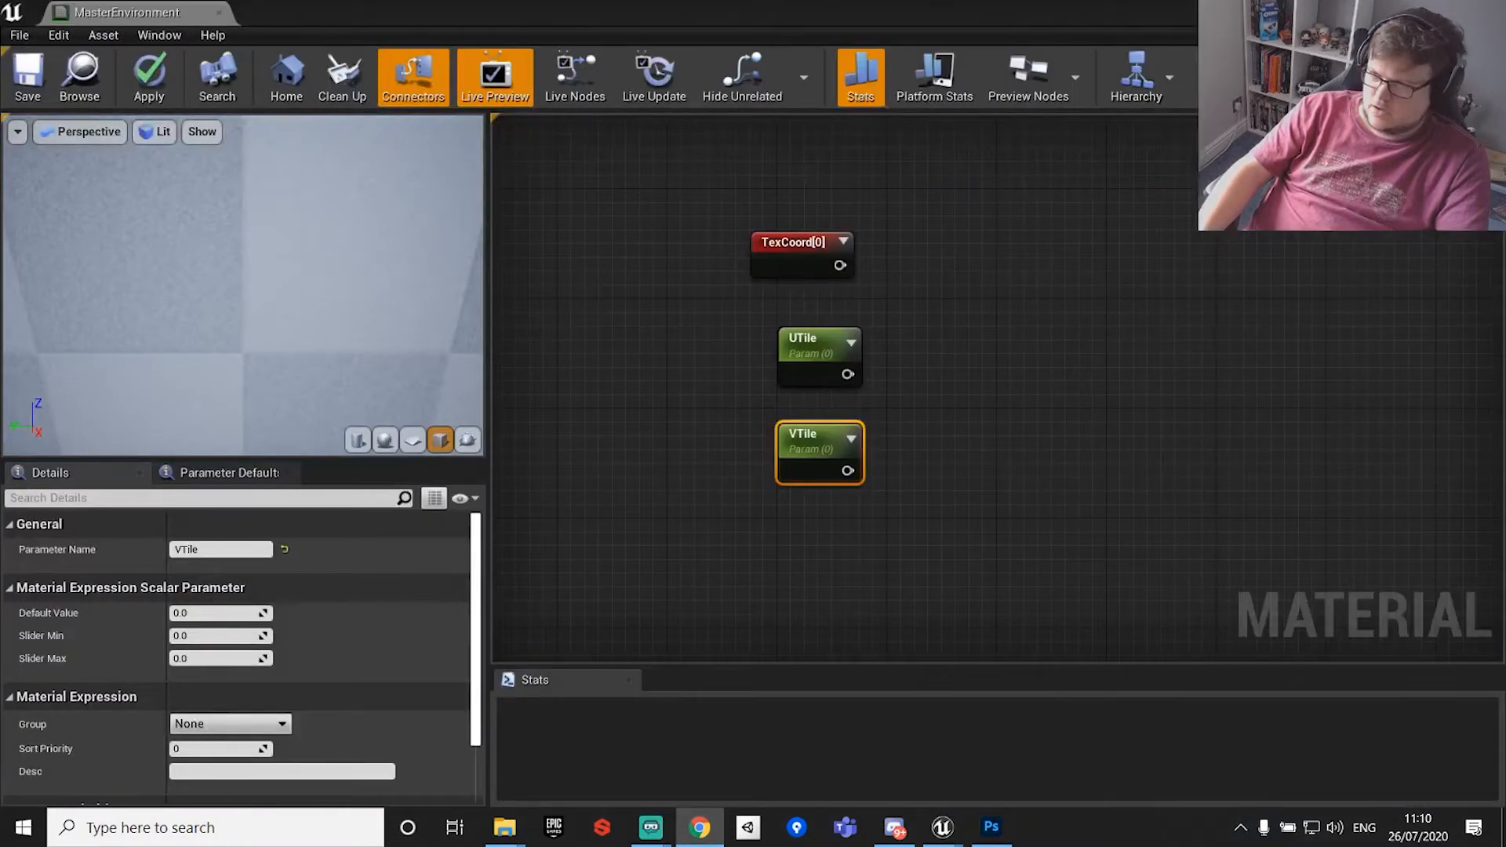
{"action": "left_click_drag", "start_coordinate": [847, 374], "coordinate": [966, 300]}
{"action": "type", "text": "apend"}
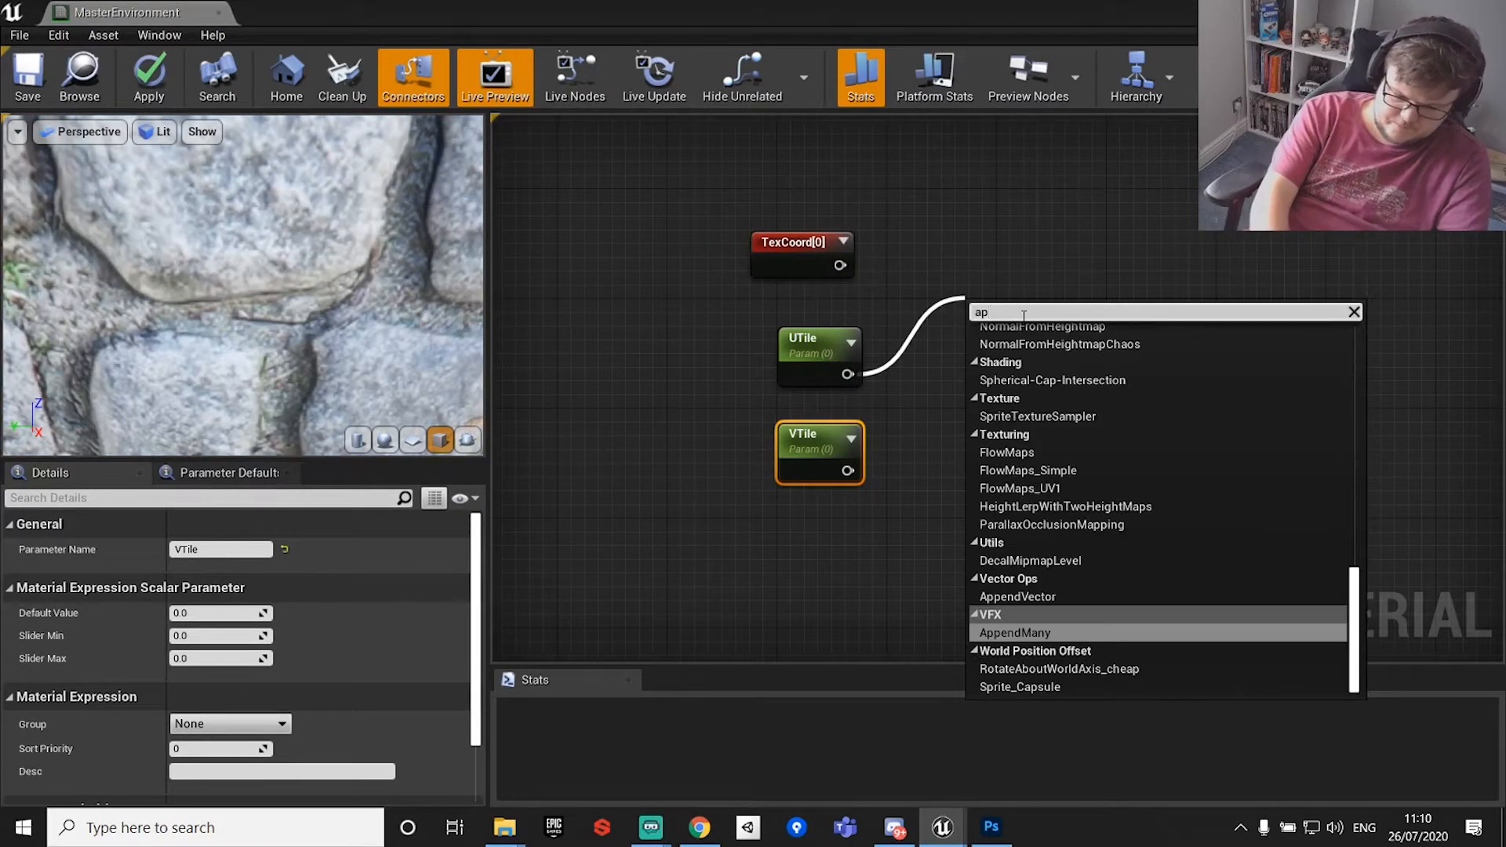
{"action": "key", "text": "BackSpace"}
{"action": "key", "text": "BackSpace"}
{"action": "key", "text": "BackSpace"}
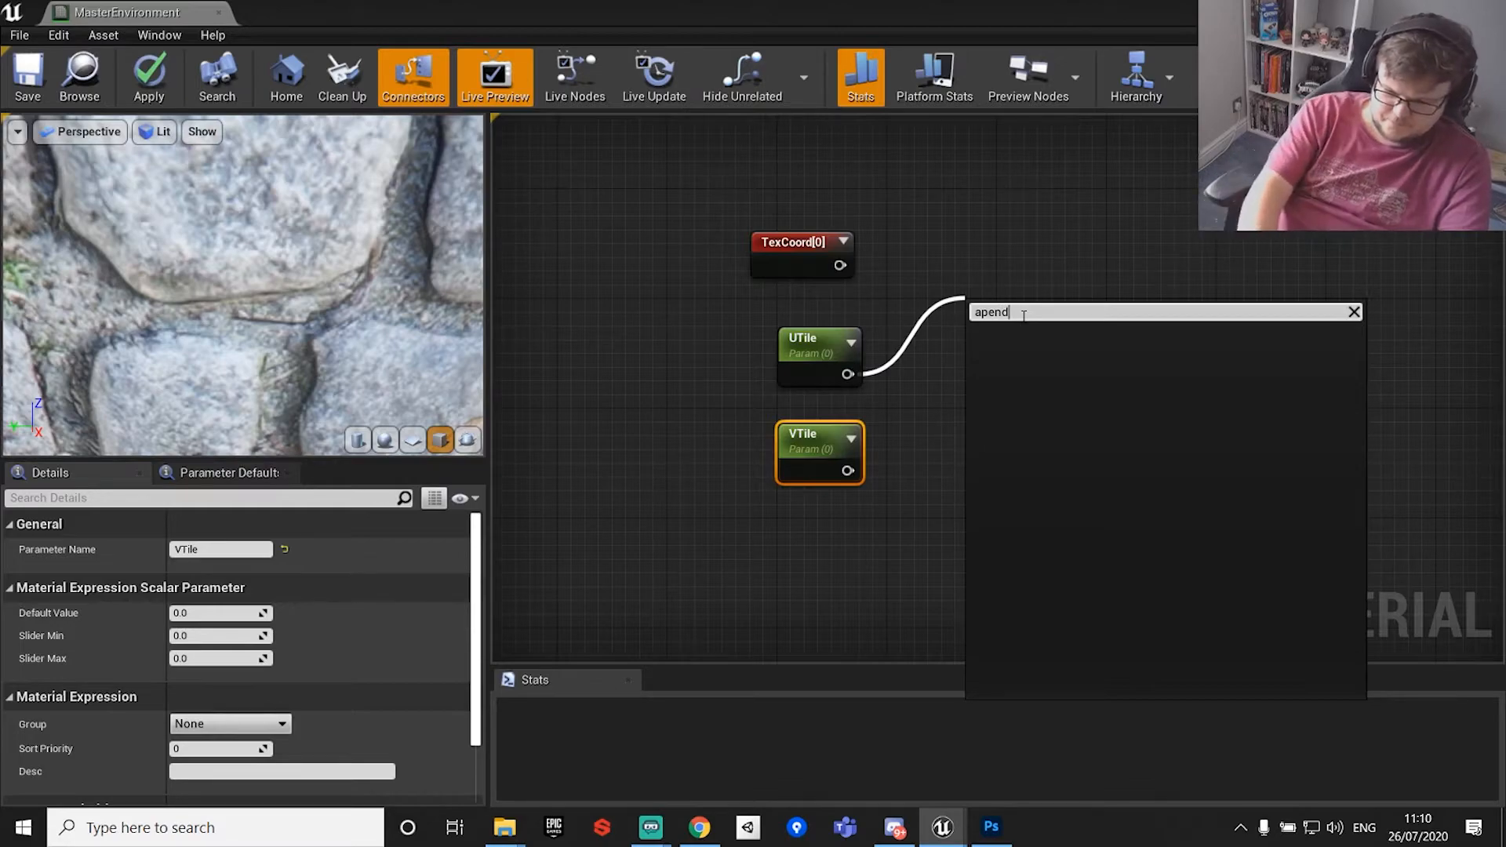
{"action": "type", "text": "pend"}
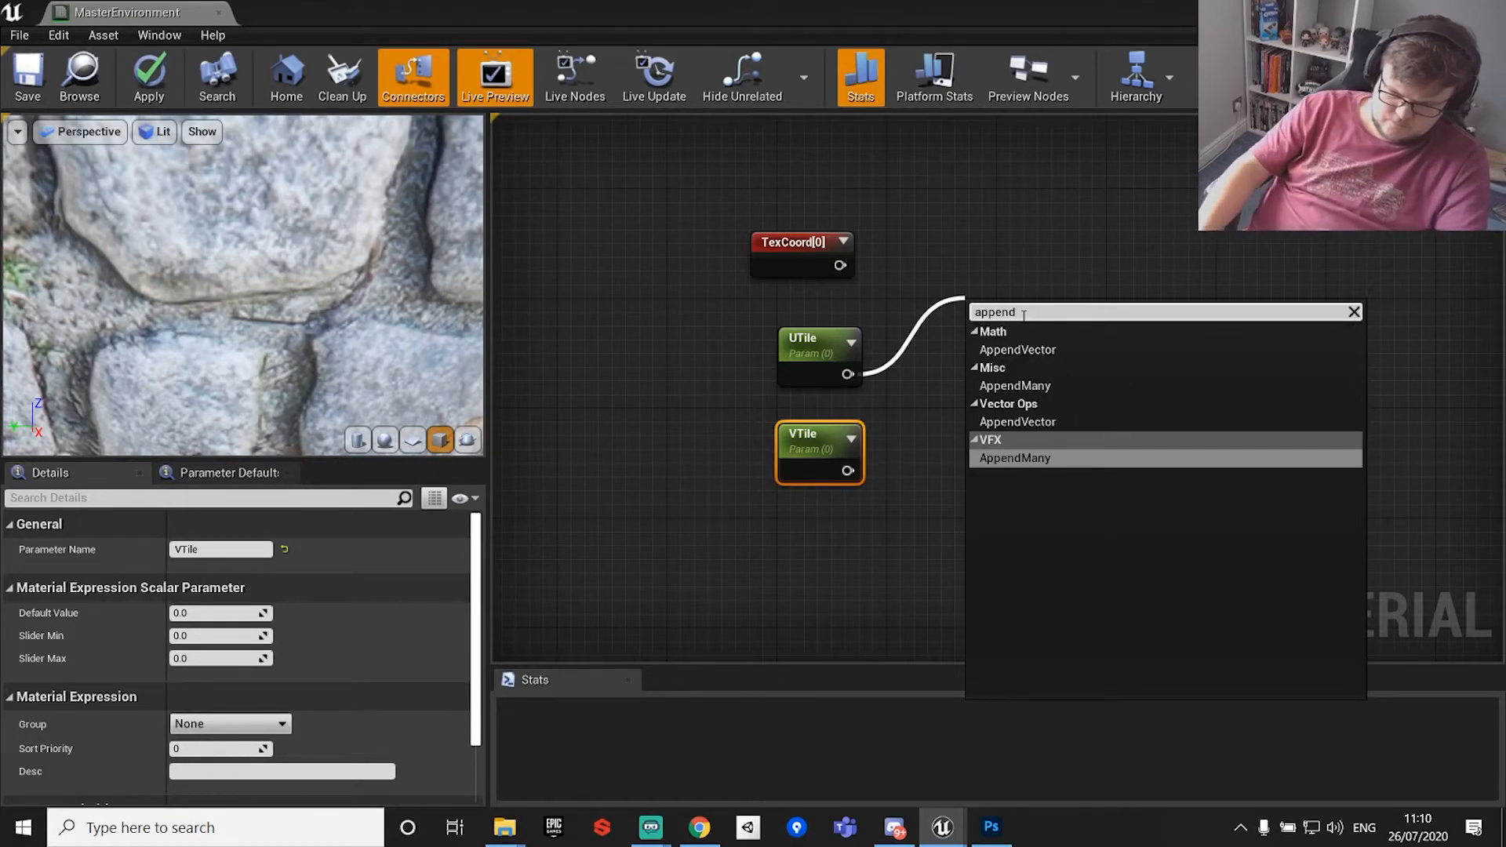
{"action": "left_click", "coordinate": [1020, 350]}
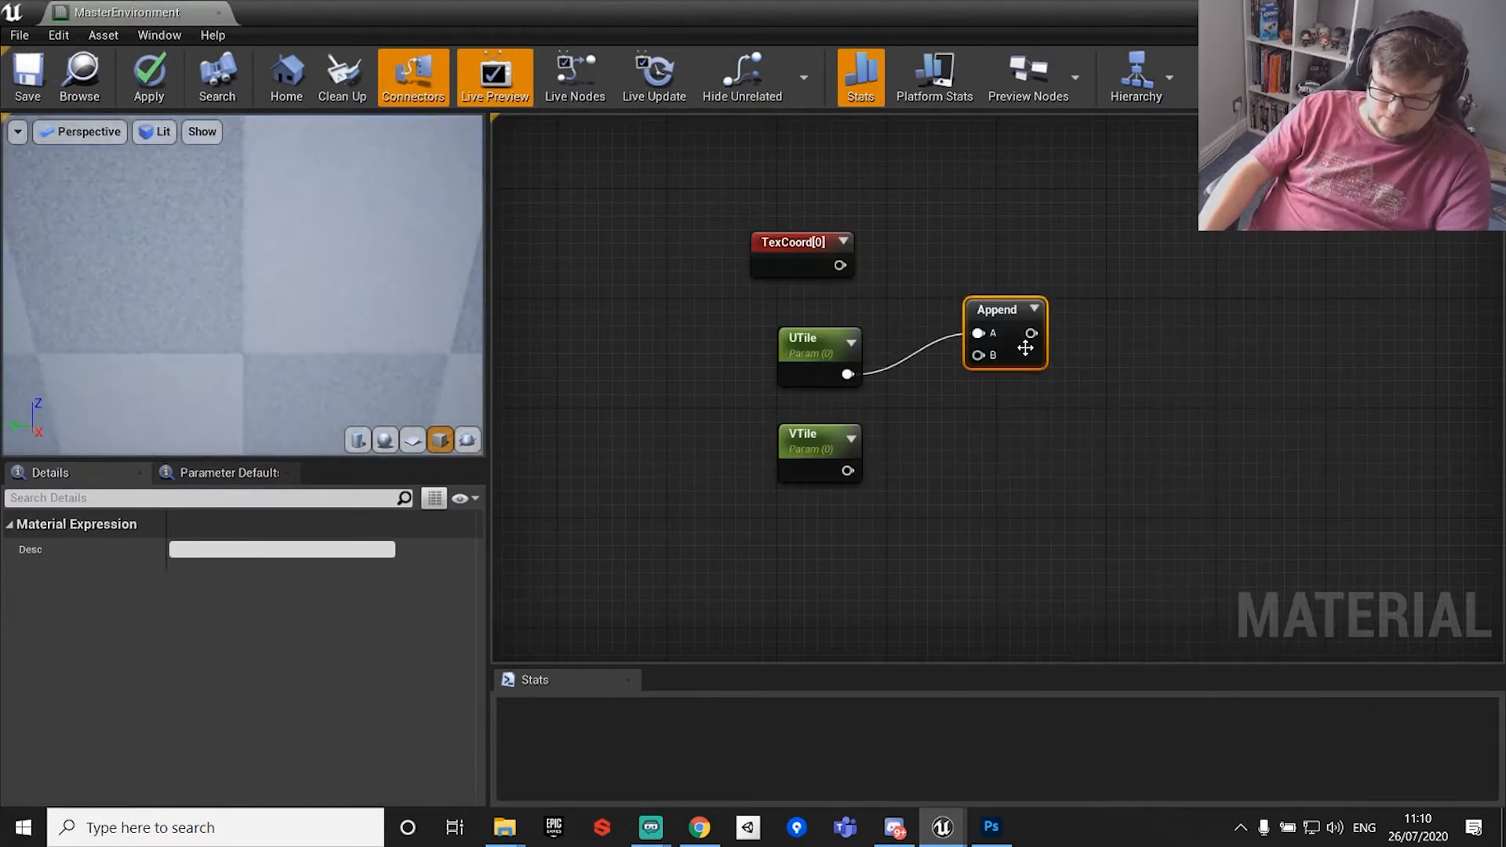
{"action": "left_click_drag", "start_coordinate": [982, 356], "coordinate": [847, 471]}
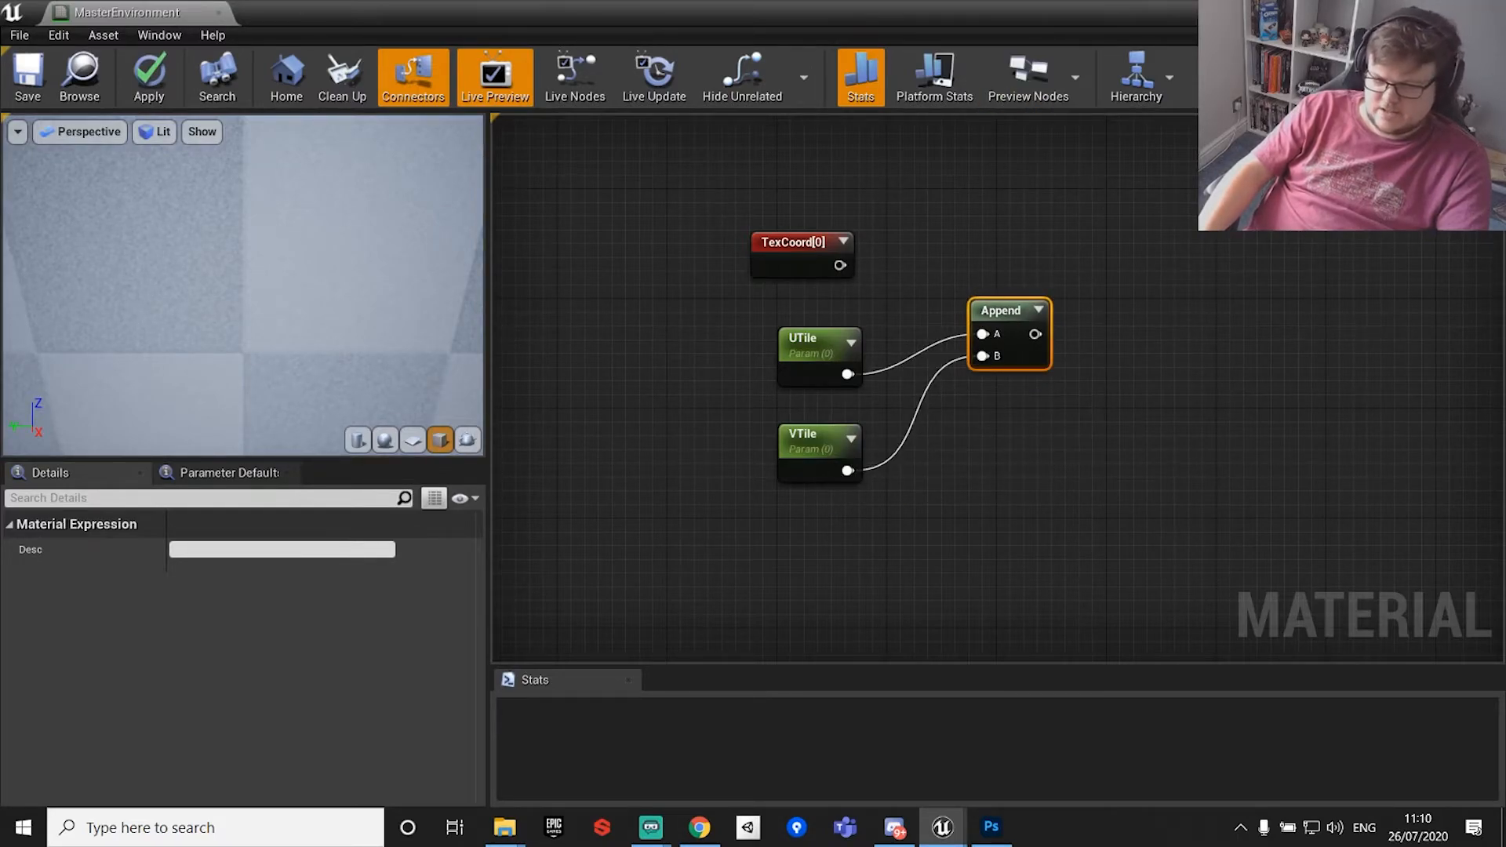
{"action": "left_click", "coordinate": [1284, 306]}
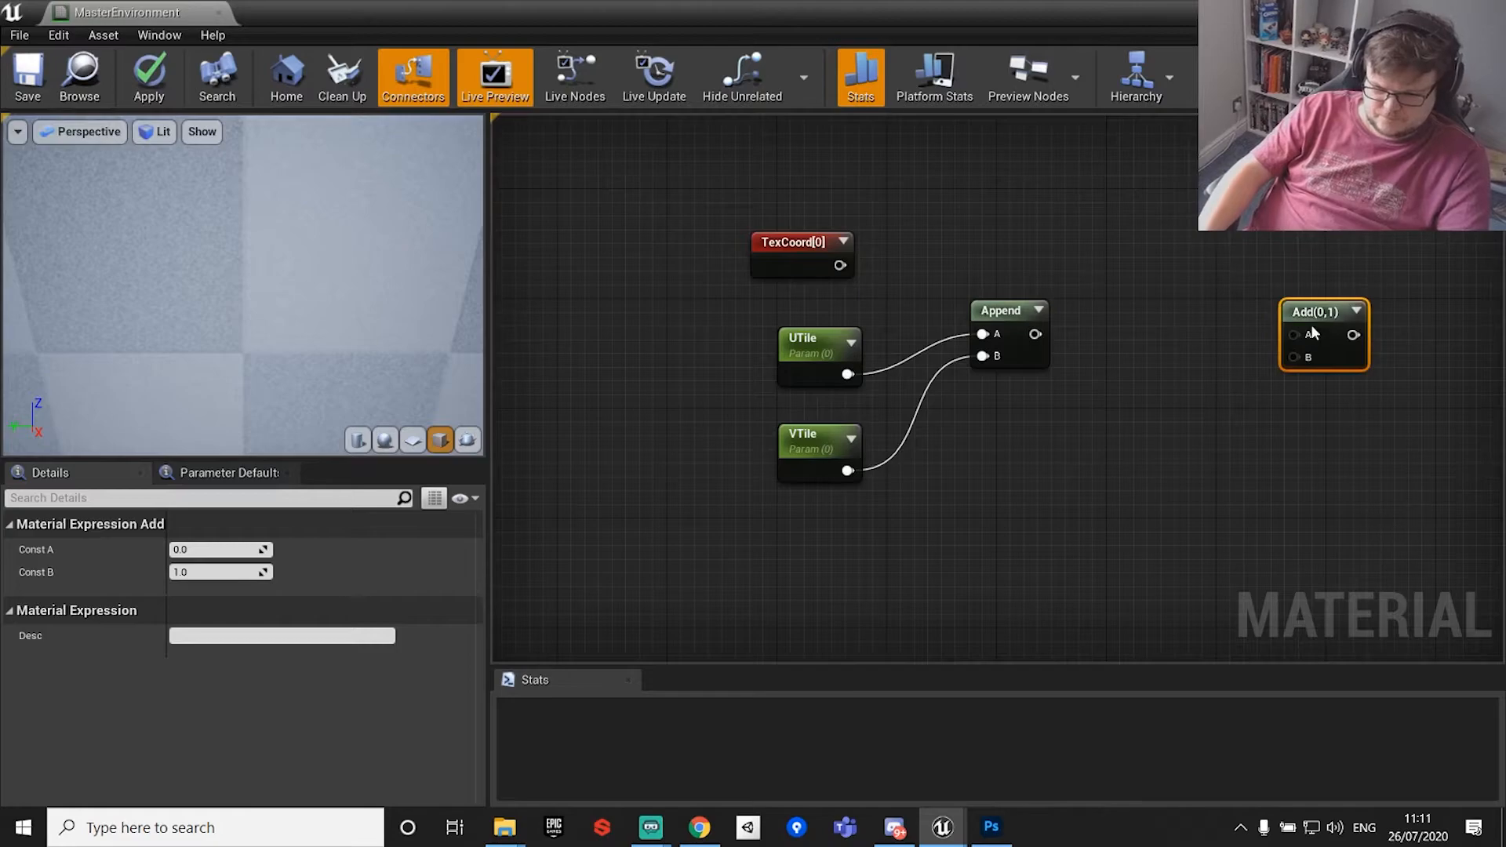
{"action": "key", "text": "Delete"}
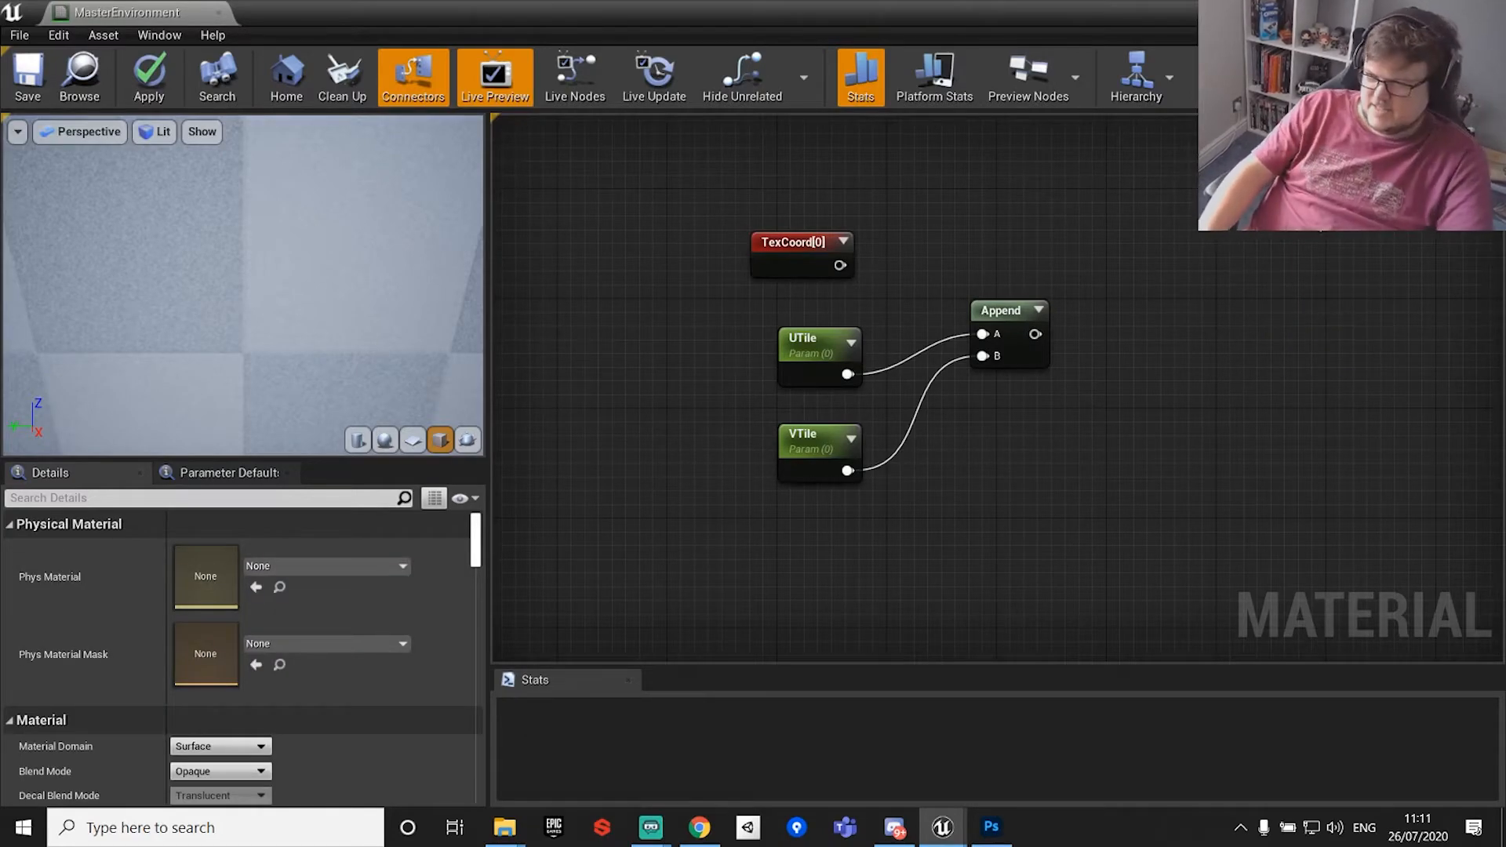
{"action": "left_click_drag", "start_coordinate": [1035, 334], "coordinate": [1174, 246]}
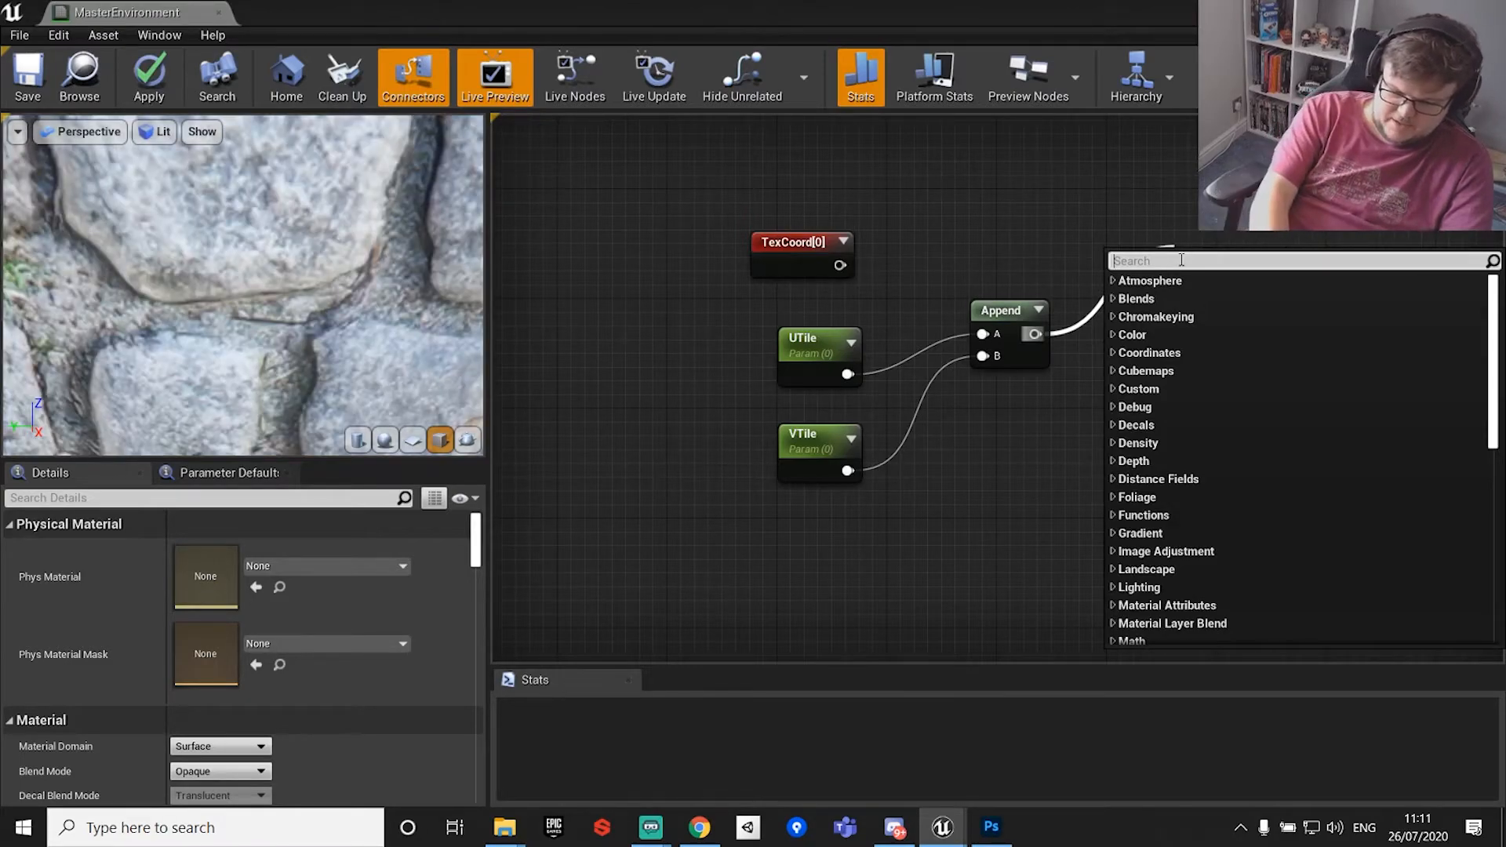
{"action": "type", "text": "m"}
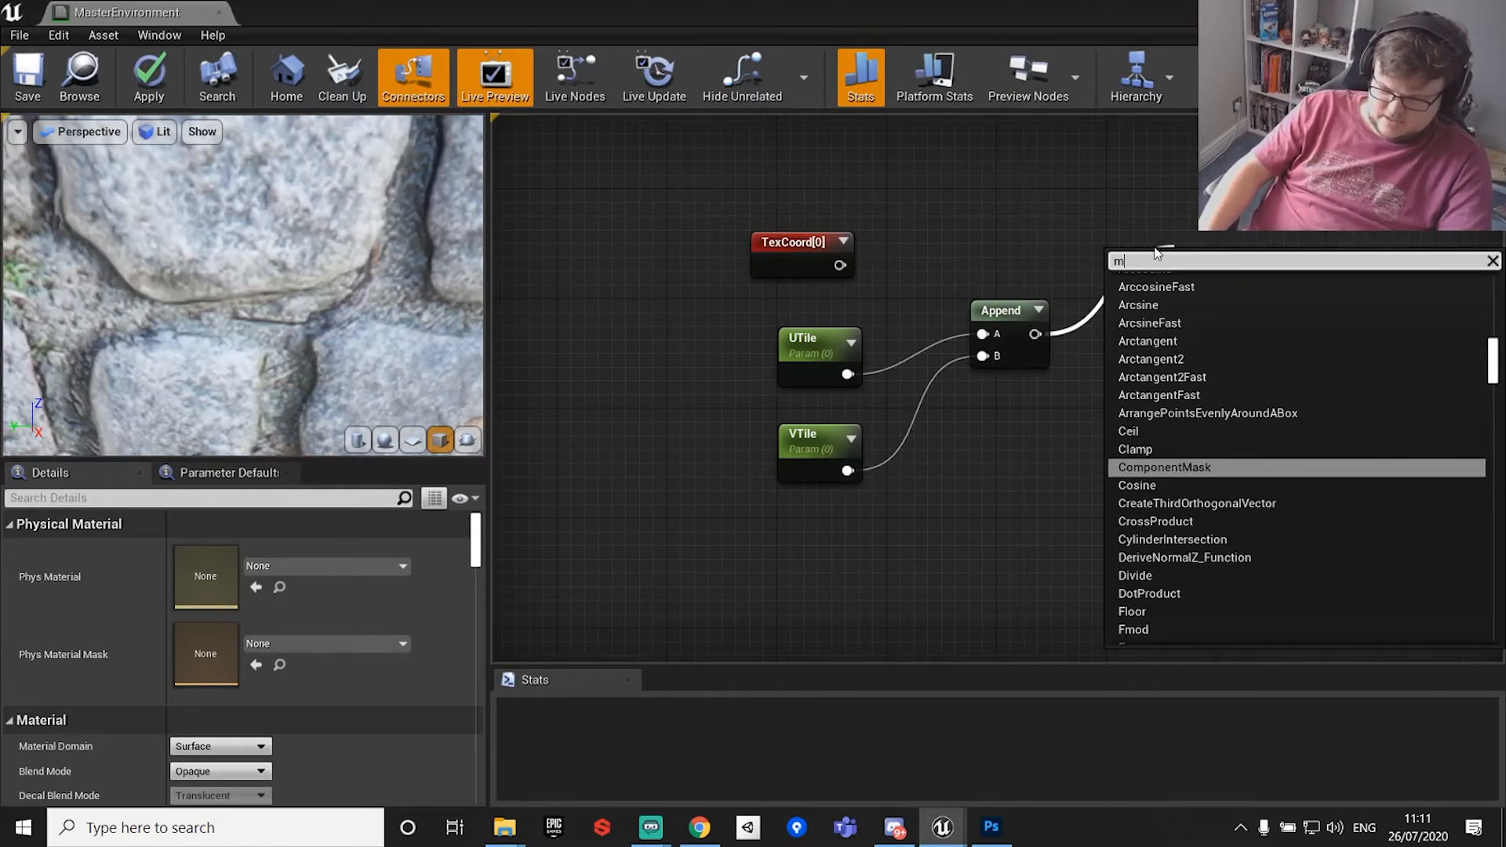
{"action": "key", "text": "Escape"}
Add a Multiply node beyond Append, connecting TexCoord to input A and the Append output to input B.
{"action": "left_click", "coordinate": [1167, 276]}
{"action": "left_click_drag", "start_coordinate": [1183, 307], "coordinate": [839, 267]}
{"action": "left_click_drag", "start_coordinate": [1183, 329], "coordinate": [1036, 334]}
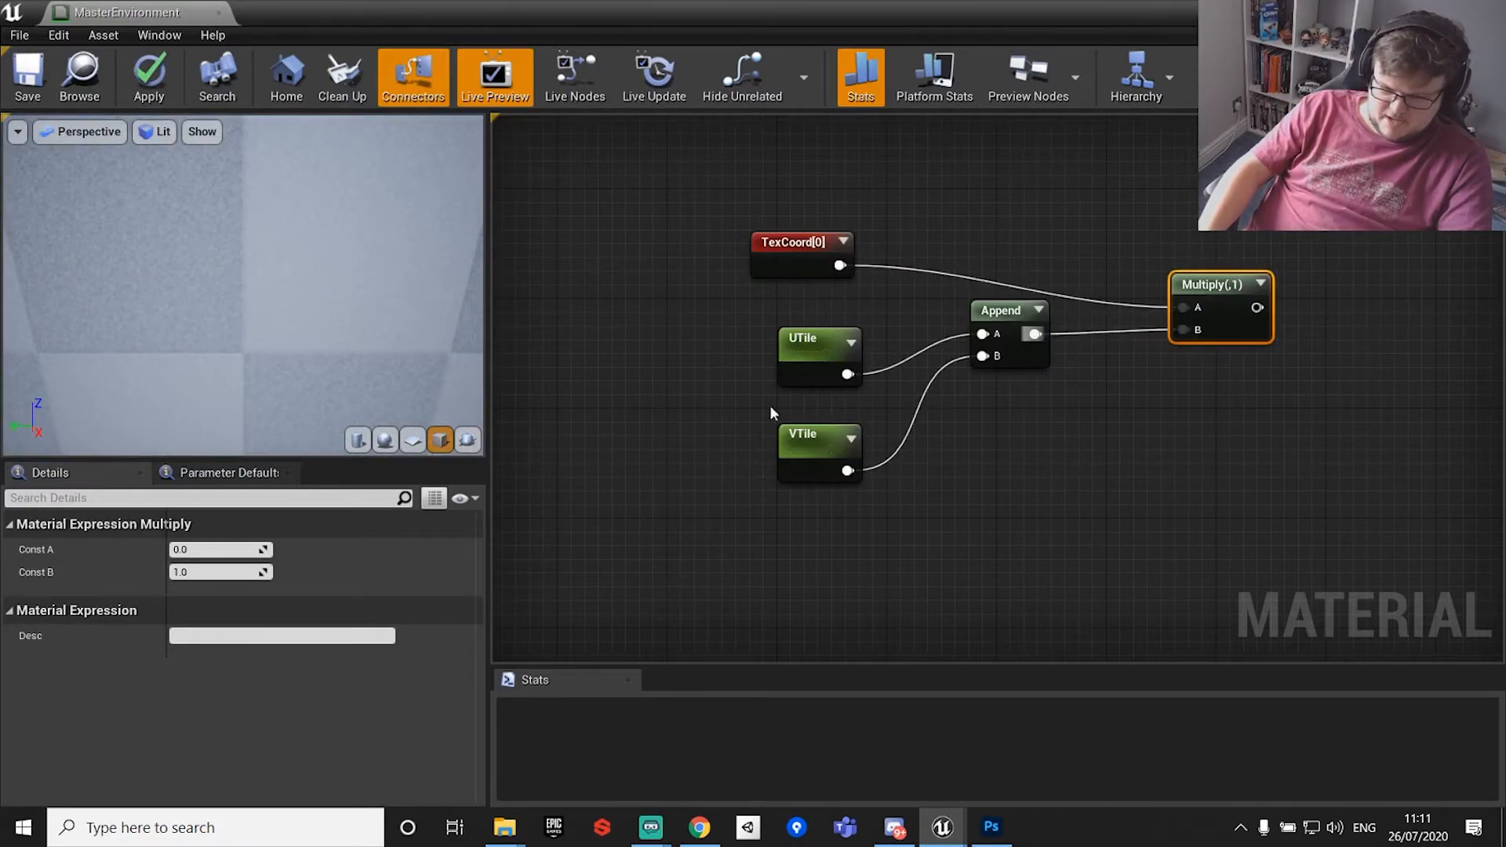
Set both UTiling and VTiling of the TexCoord node to 1.
{"action": "left_click", "coordinate": [795, 248]}
{"action": "left_click", "coordinate": [199, 572]}
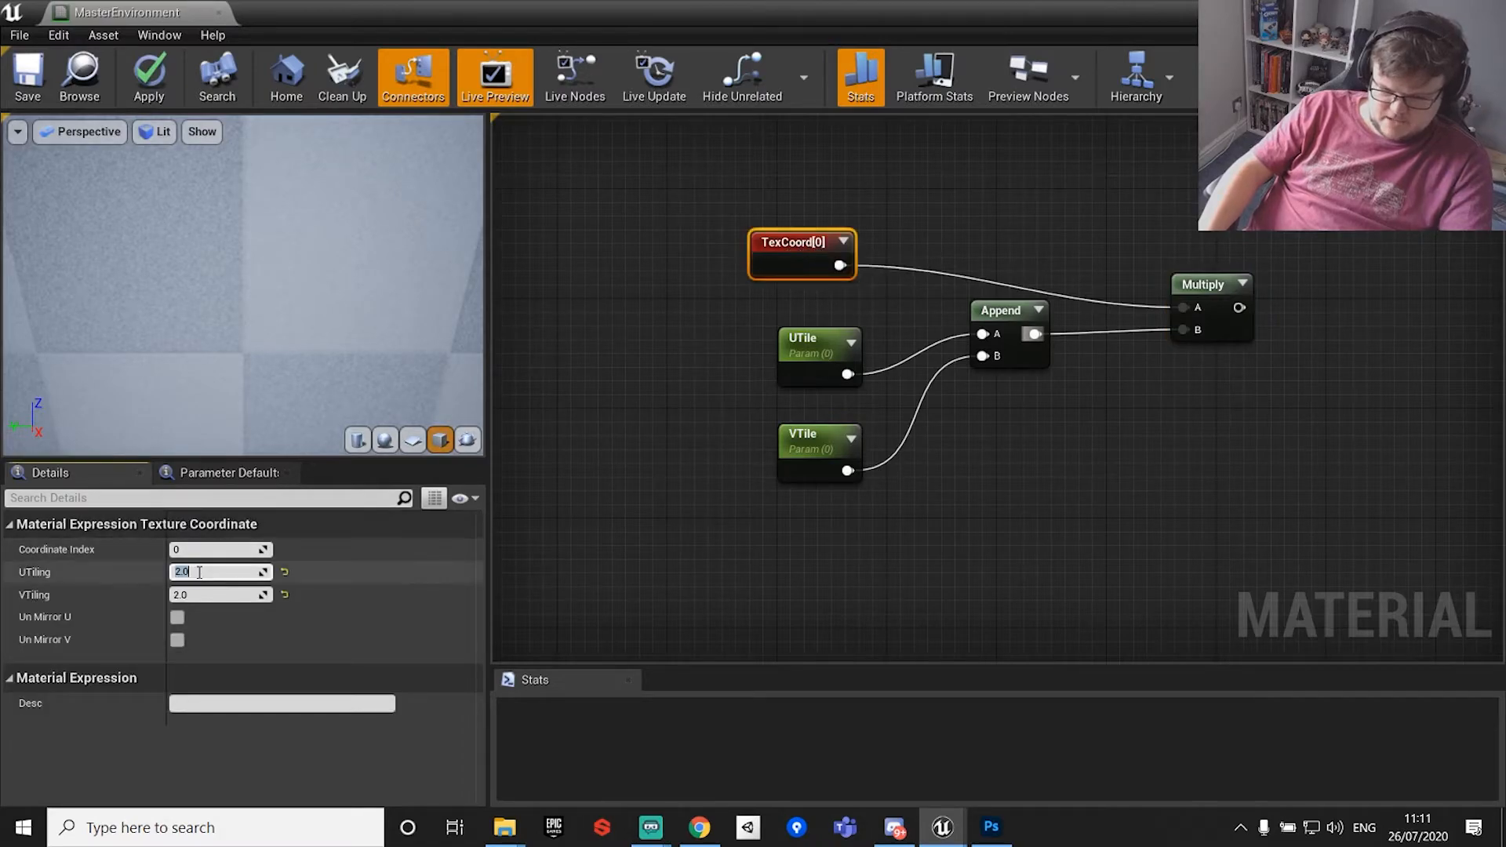
{"action": "type", "text": "1"}
{"action": "left_click", "coordinate": [194, 593]}
{"action": "type", "text": "1"}
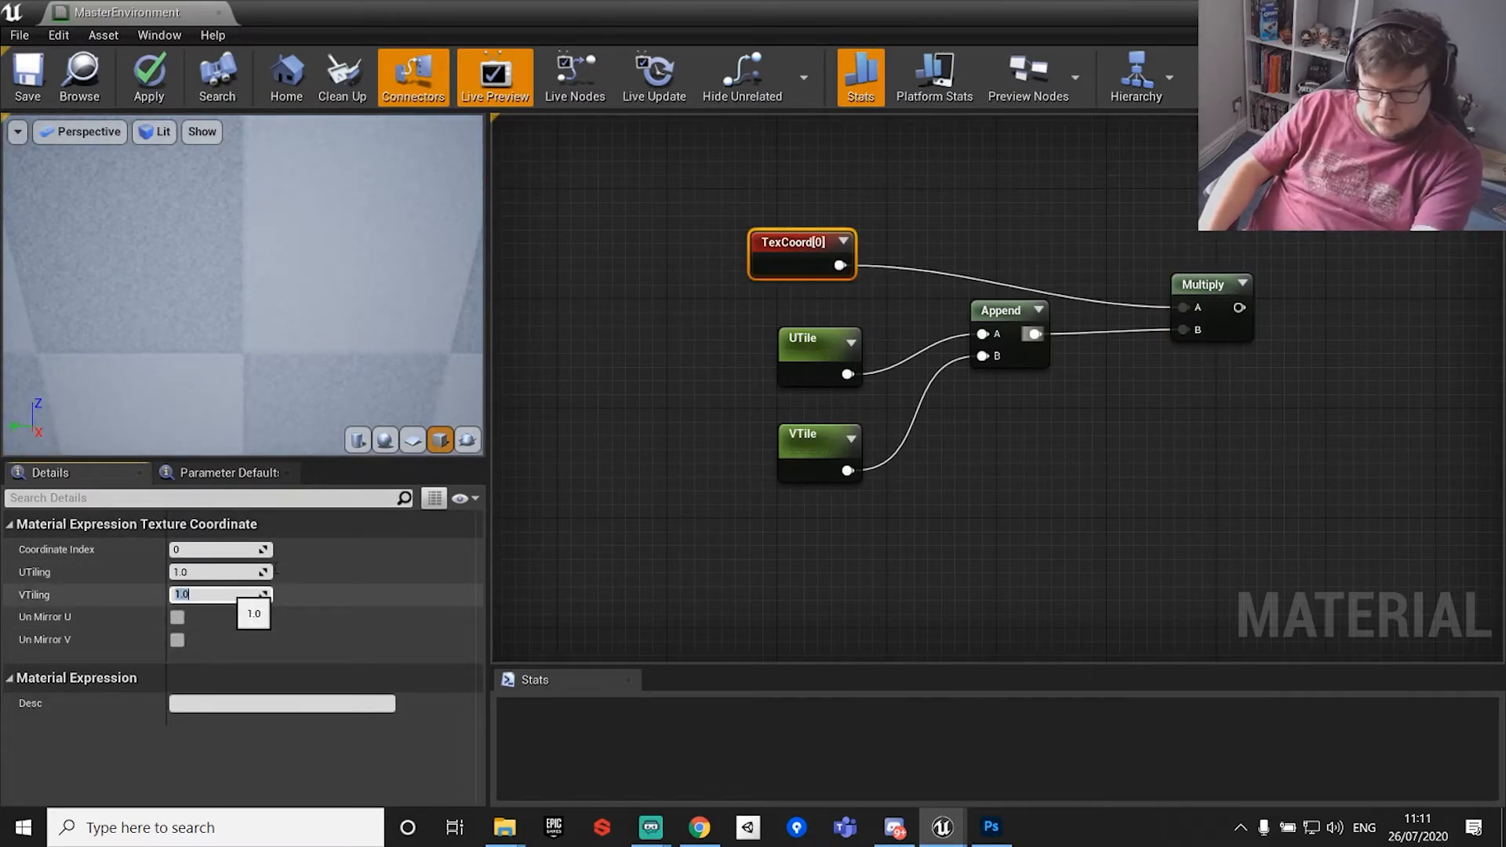
{"action": "key", "text": "Return"}
{"action": "left_click", "coordinate": [963, 507]}
{"action": "left_click", "coordinate": [1204, 285]}
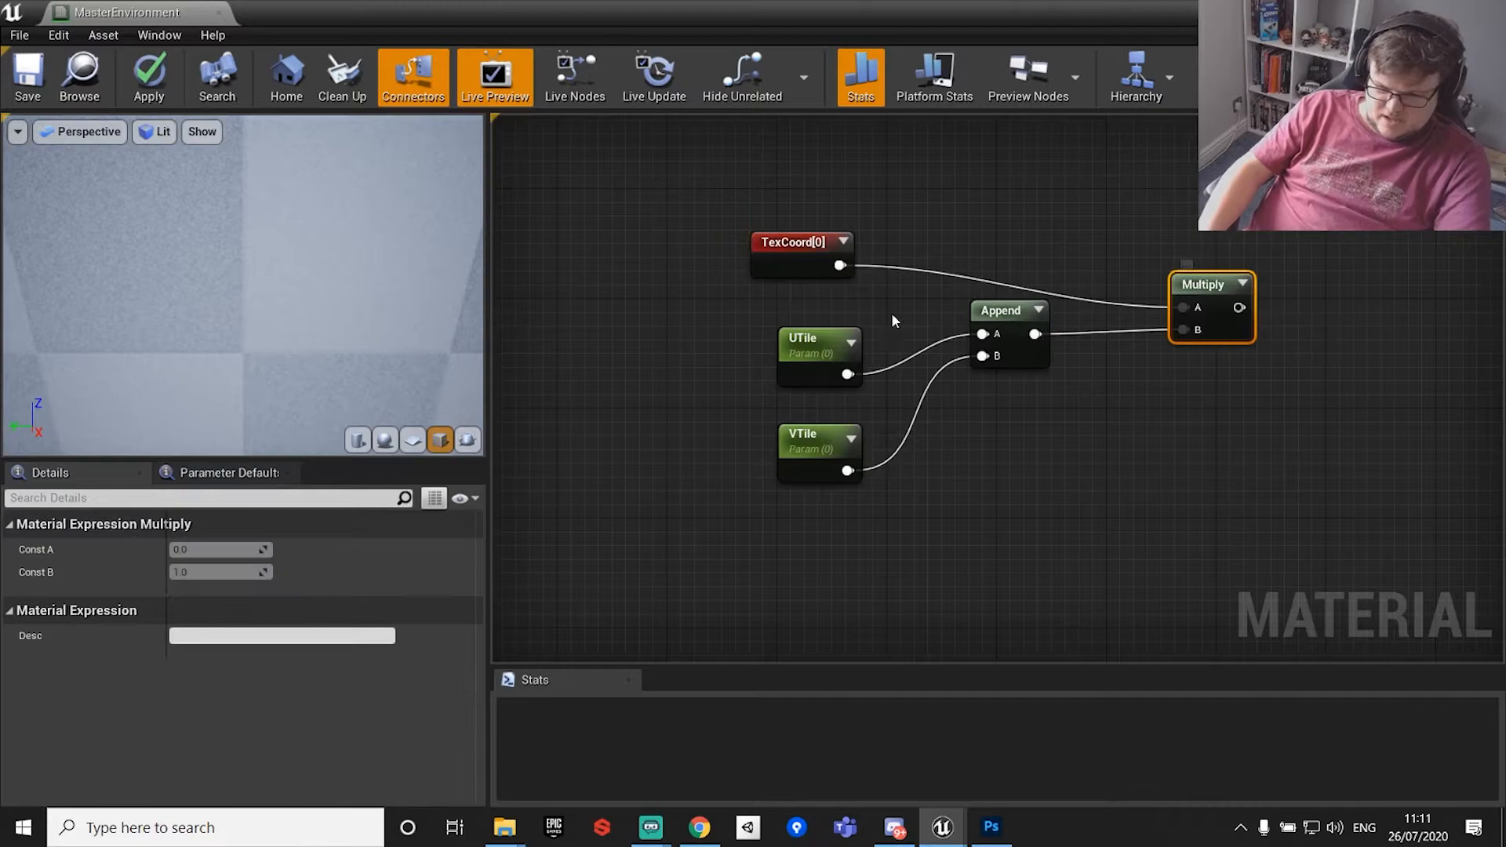
Group the TexCoord, UTile, VTile, Append and Multiply nodes in a comment box named tile.
{"action": "scroll", "coordinate": [958, 389], "scroll_direction": "down", "scroll_amount": 5}
{"action": "left_click_drag", "start_coordinate": [686, 269], "coordinate": [965, 477]}
{"action": "key", "text": "c"}
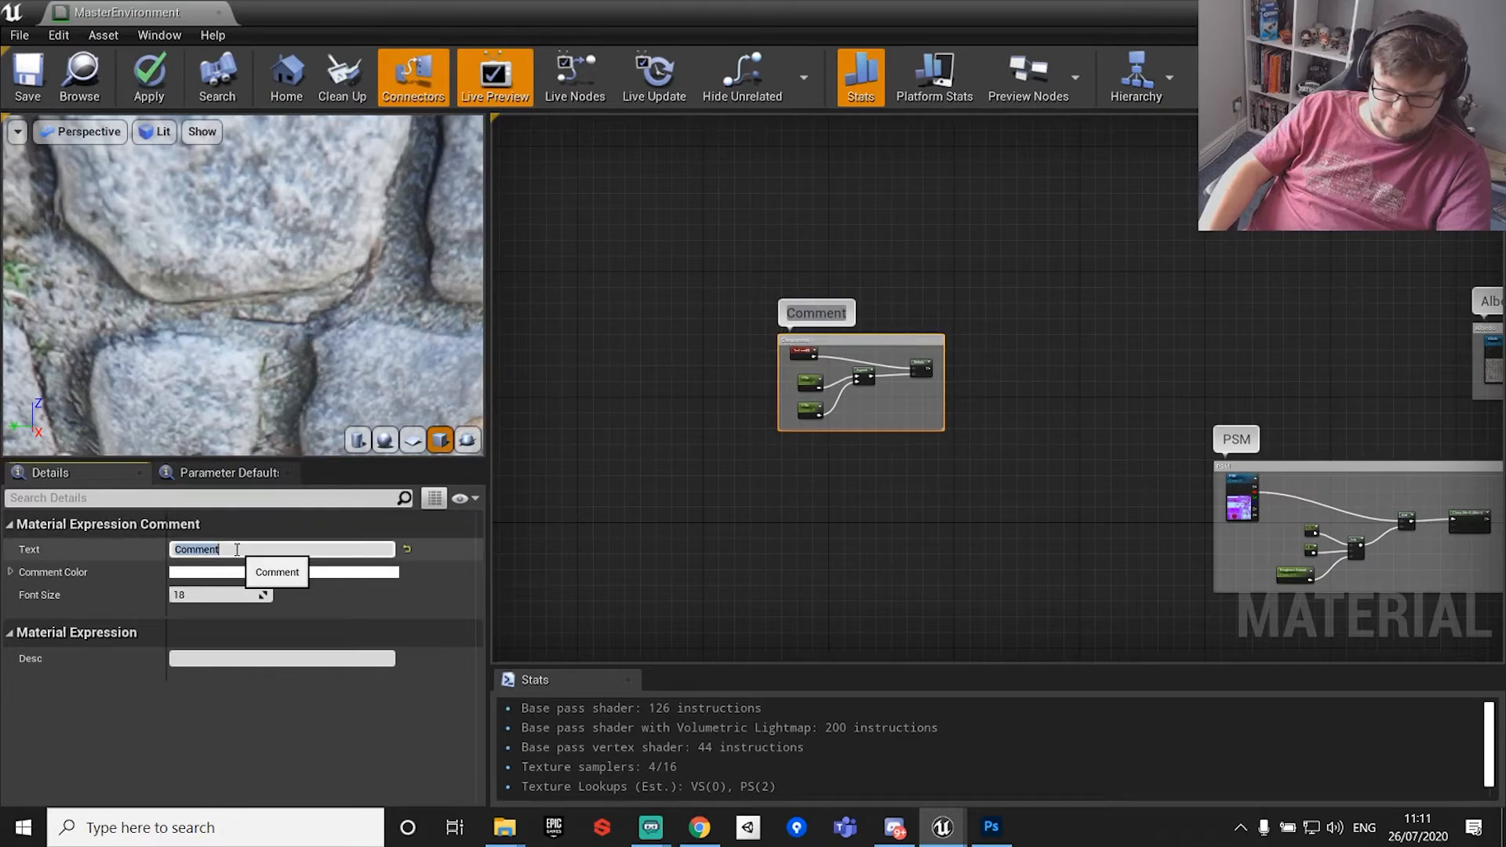
{"action": "type", "text": "ile"}
{"action": "key", "text": "Return"}
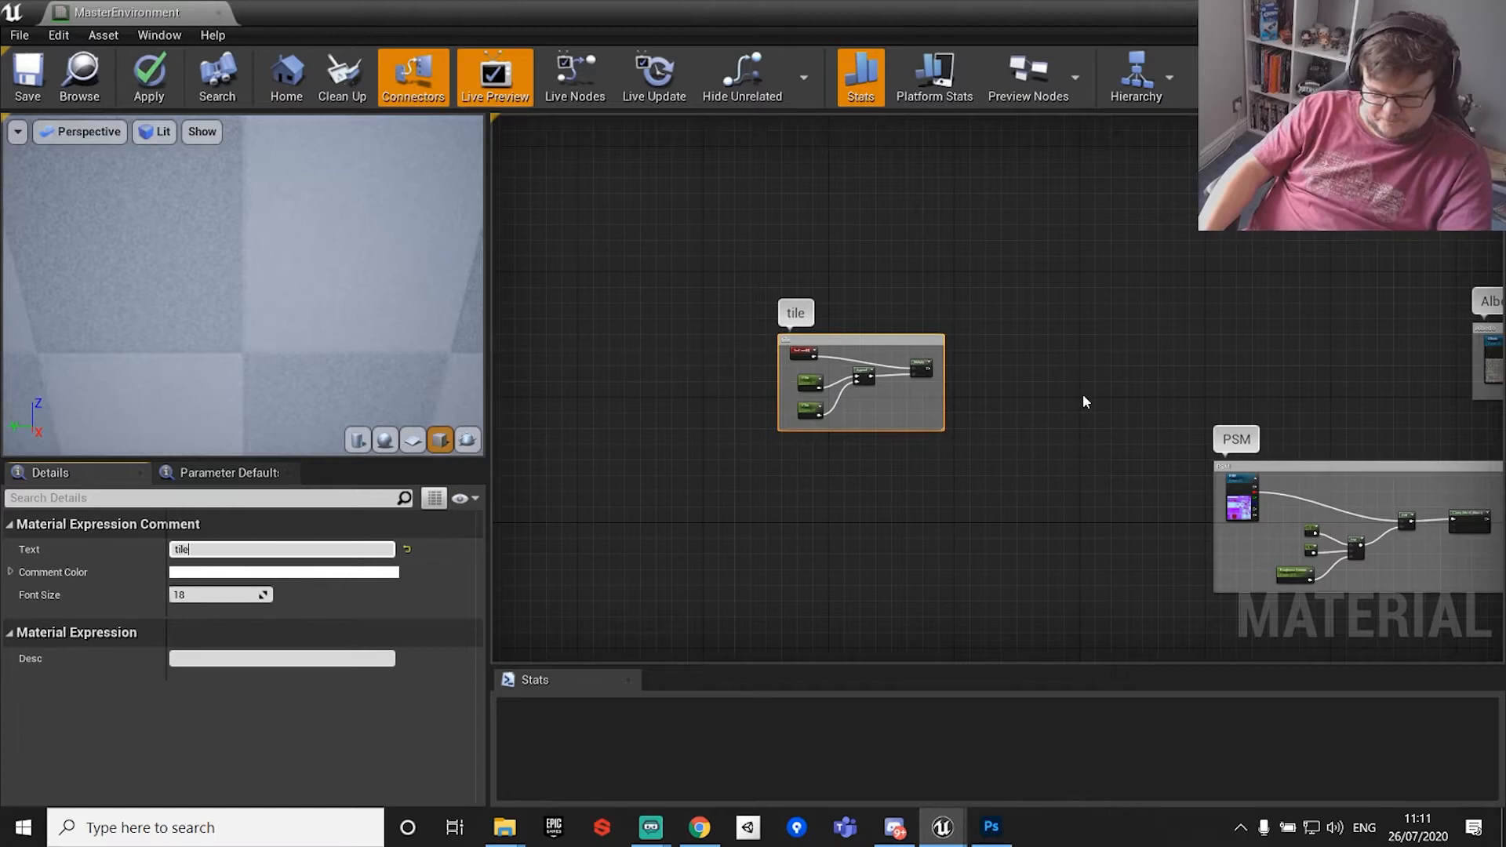
Connect the Multiply output to the UVs inputs of the Albedo and Normal Map textures.
{"action": "right_click_drag", "start_coordinate": [1184, 369], "coordinate": [1078, 428]}
{"action": "scroll", "coordinate": [788, 351], "scroll_direction": "up", "scroll_amount": 3}
{"action": "scroll", "coordinate": [820, 386], "scroll_direction": "down", "scroll_amount": 1}
{"action": "left_click_drag", "start_coordinate": [683, 355], "coordinate": [1146, 325]}
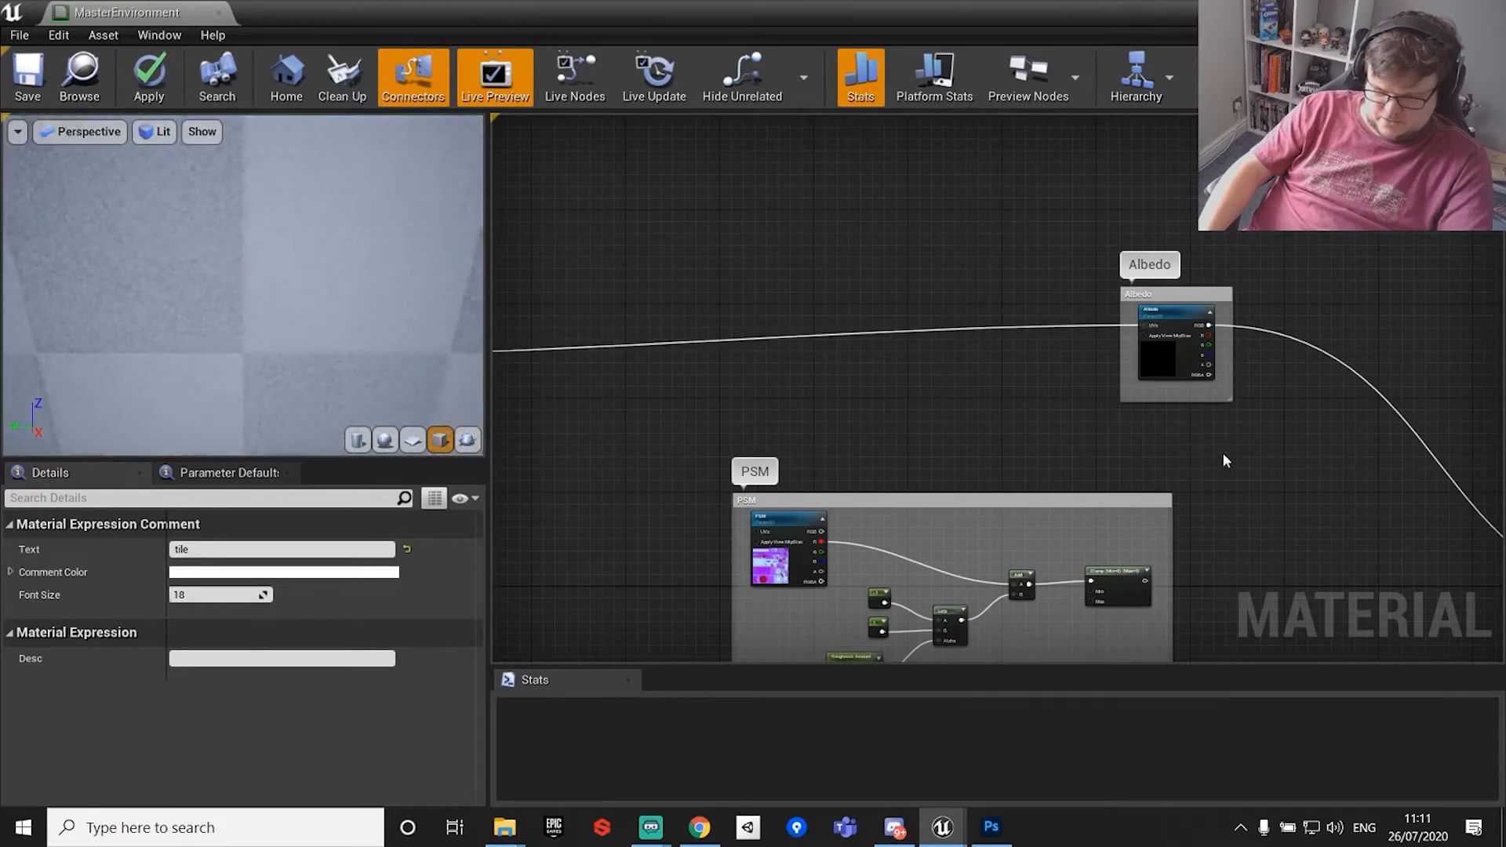
{"action": "right_click_drag", "start_coordinate": [1222, 485], "coordinate": [1262, 236]}
{"action": "scroll", "coordinate": [1262, 235], "scroll_direction": "down", "scroll_amount": 3}
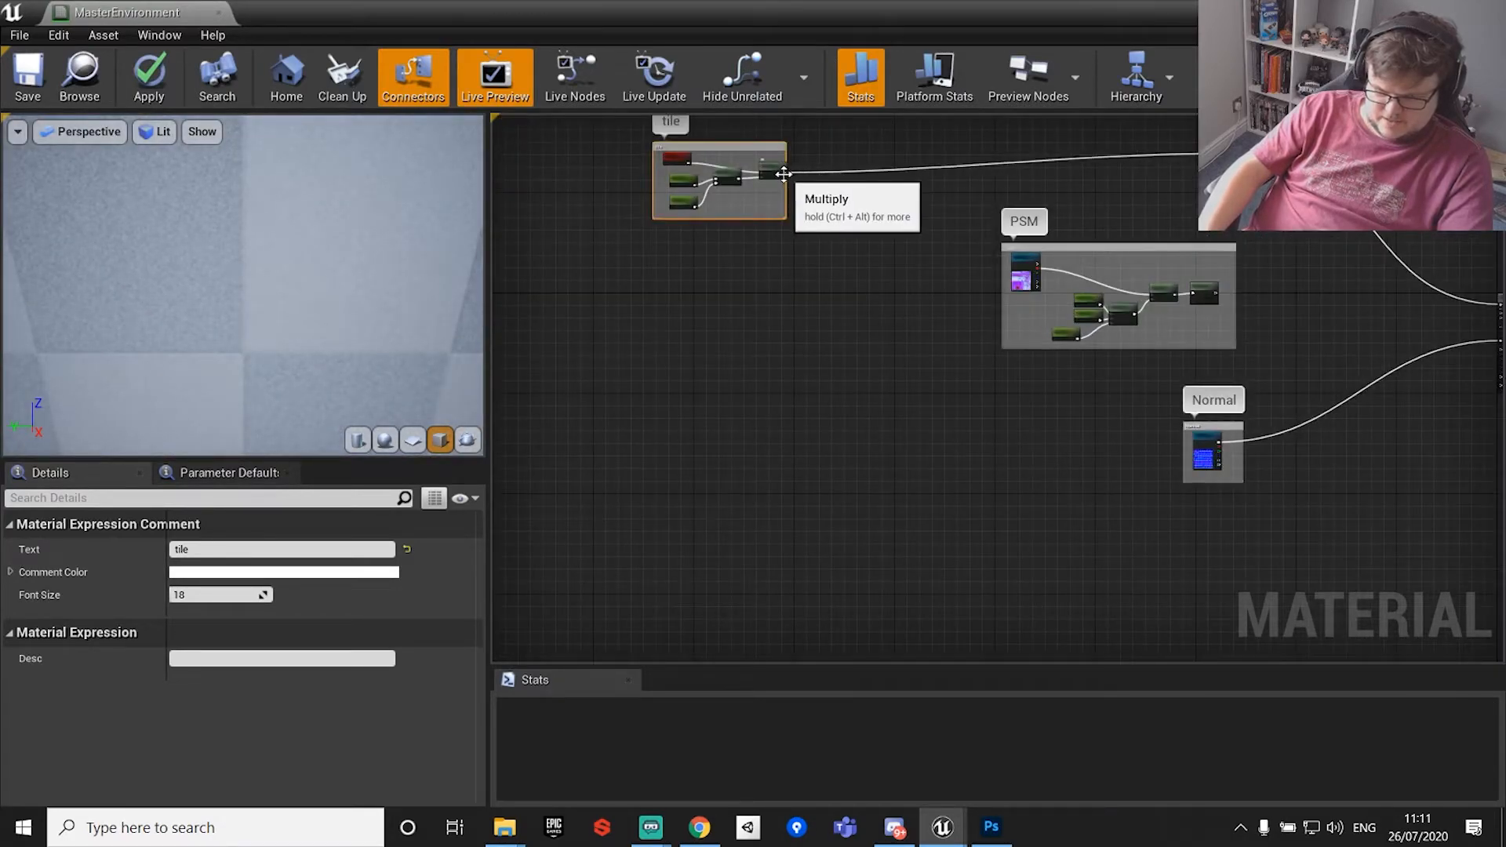
{"action": "scroll", "coordinate": [785, 173], "scroll_direction": "up", "scroll_amount": 4}
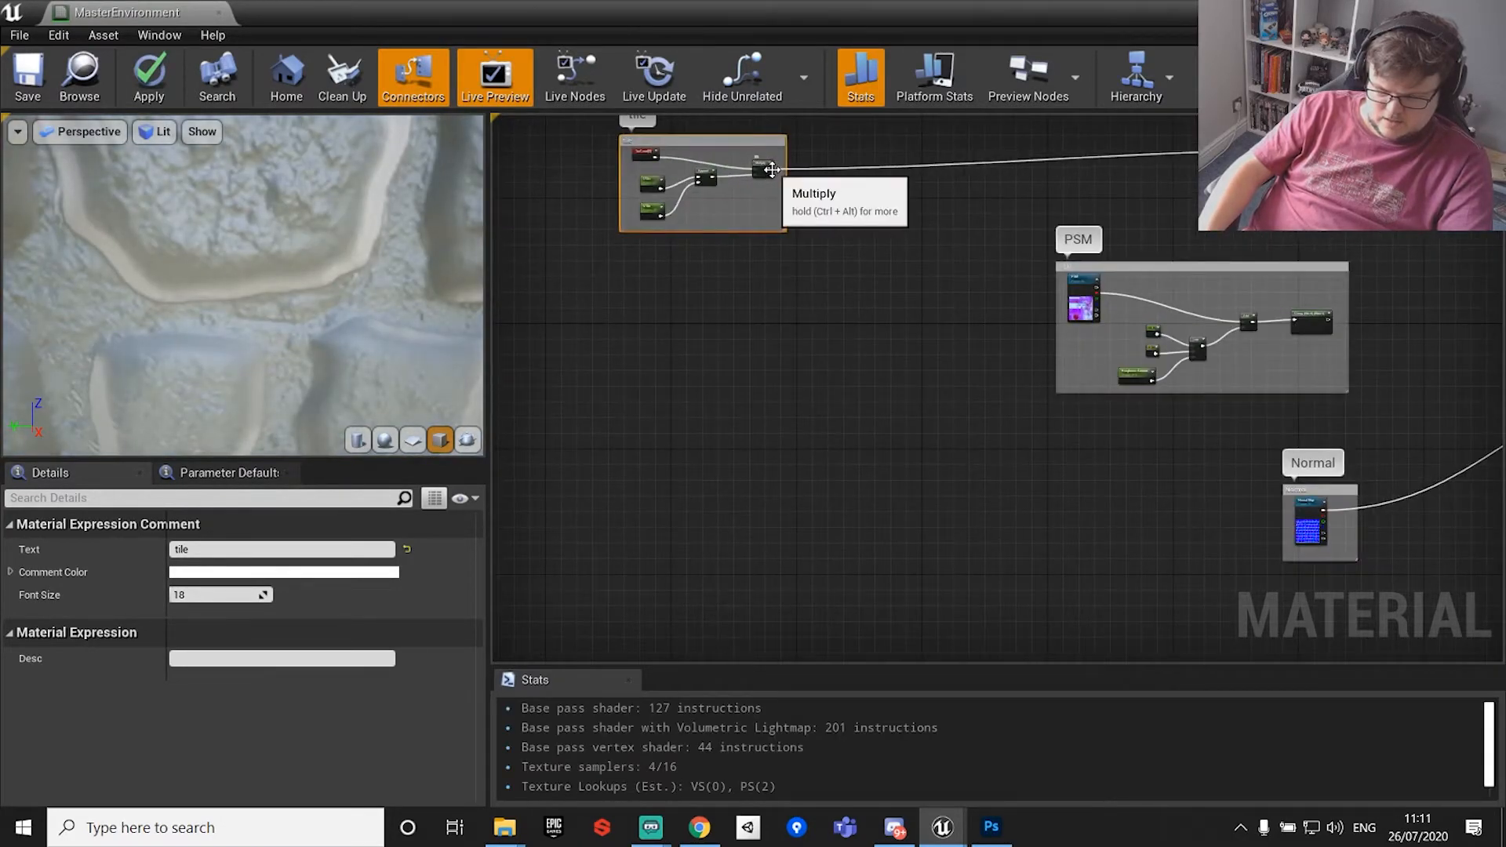
{"action": "left_click_drag", "start_coordinate": [768, 169], "coordinate": [1333, 543]}
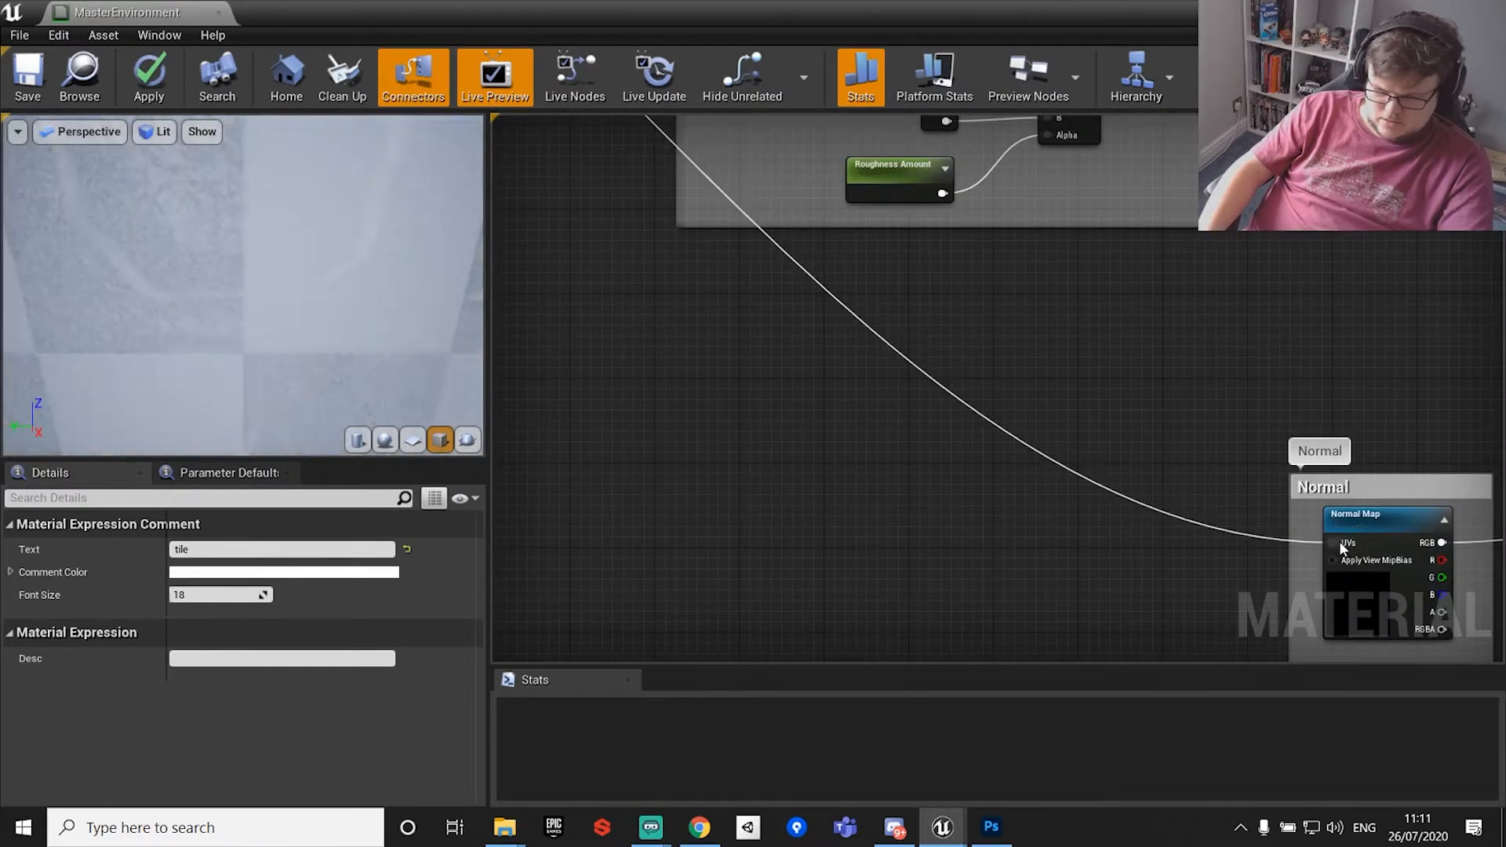
{"action": "scroll", "coordinate": [1238, 519], "scroll_direction": "down", "scroll_amount": 5}
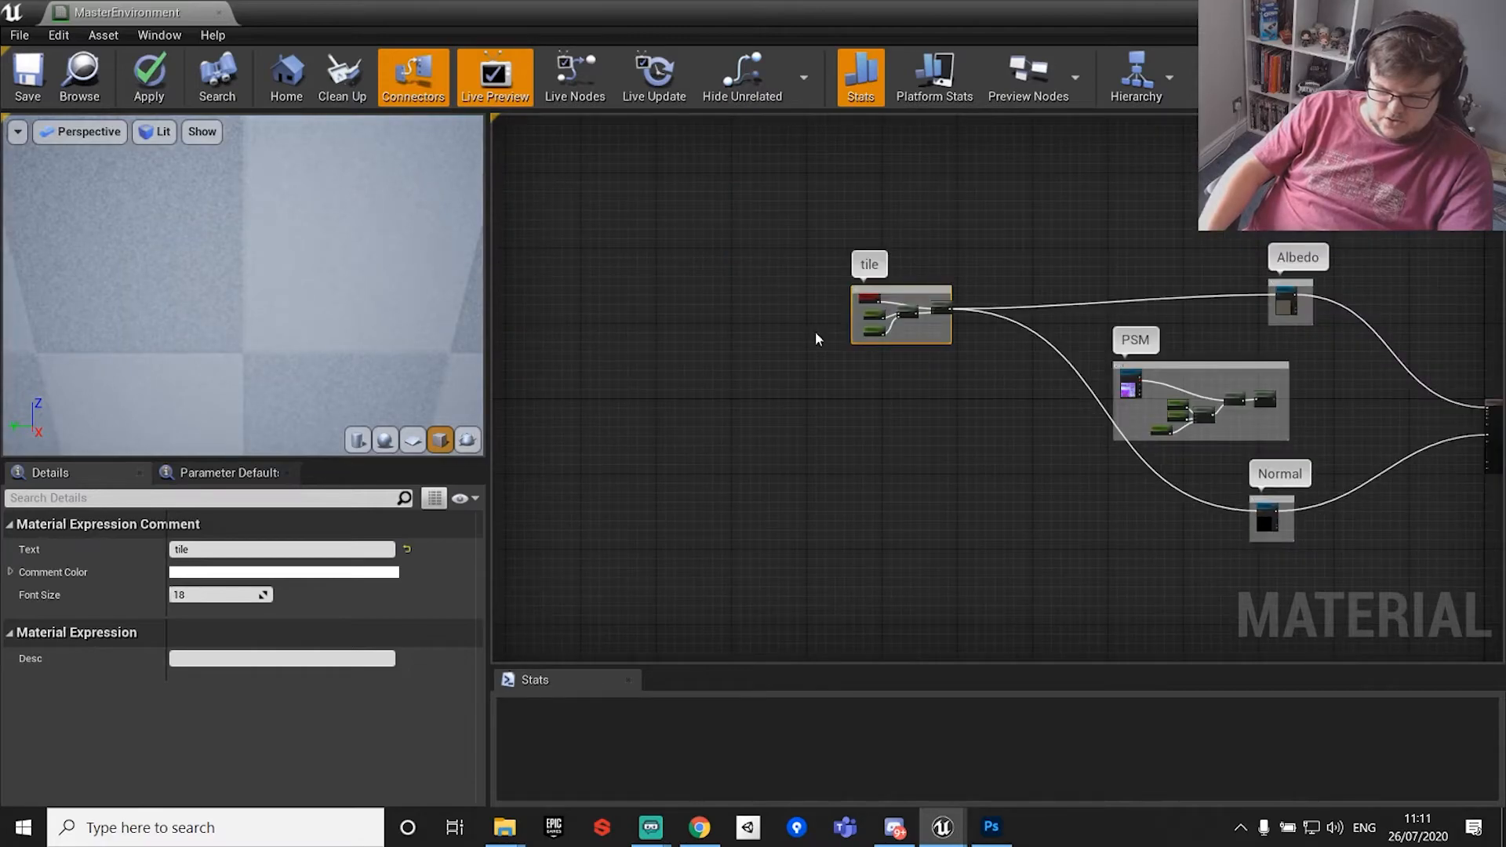
Set the default value of the UTile parameter to 1.
{"action": "scroll", "coordinate": [816, 331], "scroll_direction": "up", "scroll_amount": 6}
{"action": "left_click", "coordinate": [751, 210]}
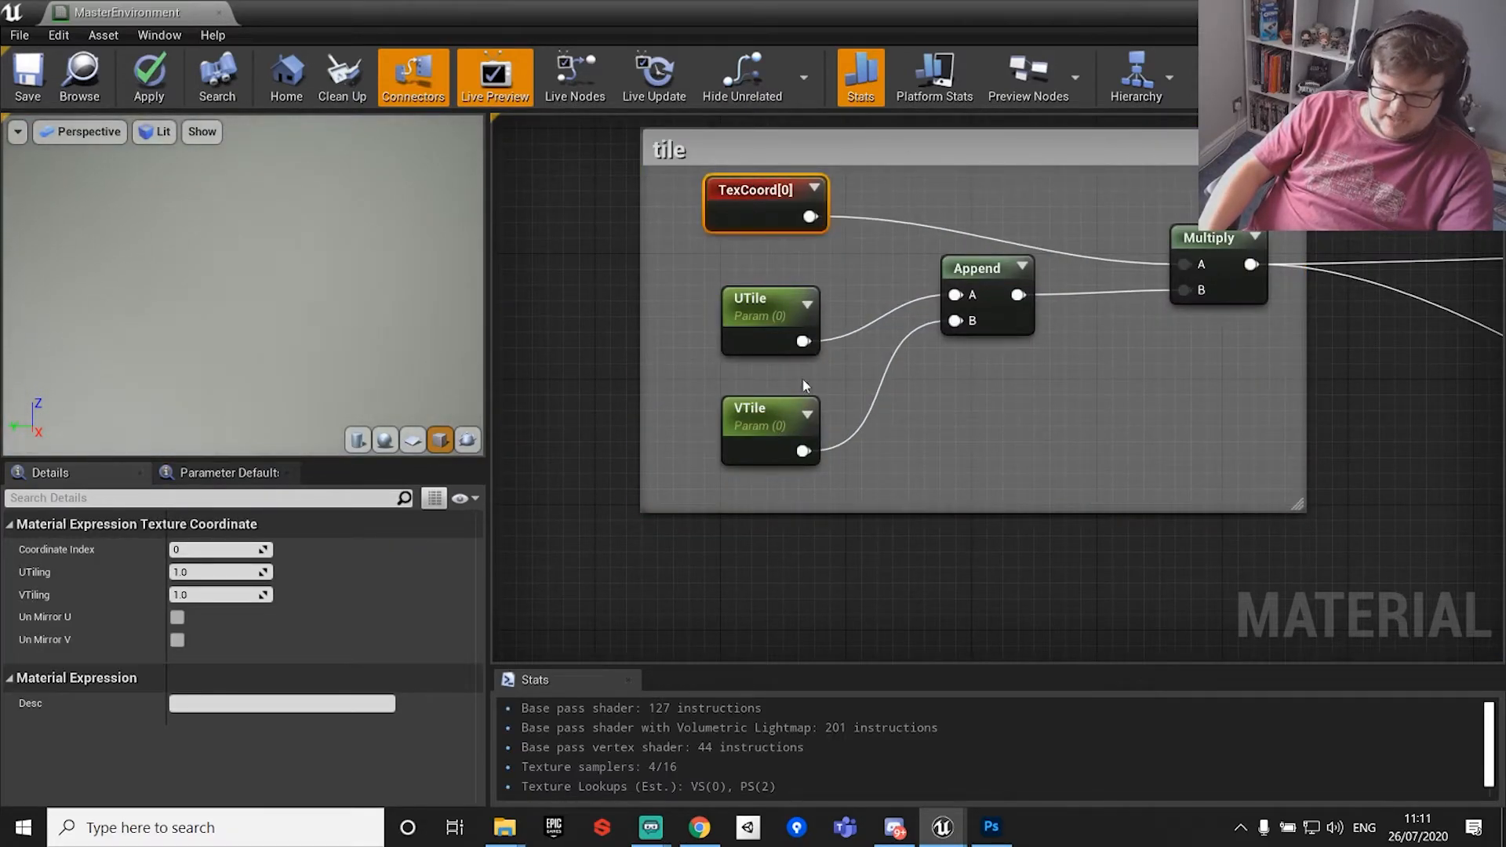
{"action": "scroll", "coordinate": [1008, 462], "scroll_direction": "down", "scroll_amount": 4}
{"action": "scroll", "coordinate": [275, 290], "scroll_direction": "down", "scroll_amount": 6}
{"action": "scroll", "coordinate": [243, 325], "scroll_direction": "up", "scroll_amount": 4}
{"action": "left_click_drag", "start_coordinate": [224, 336], "coordinate": [811, 454]}
{"action": "left_click", "coordinate": [884, 401]}
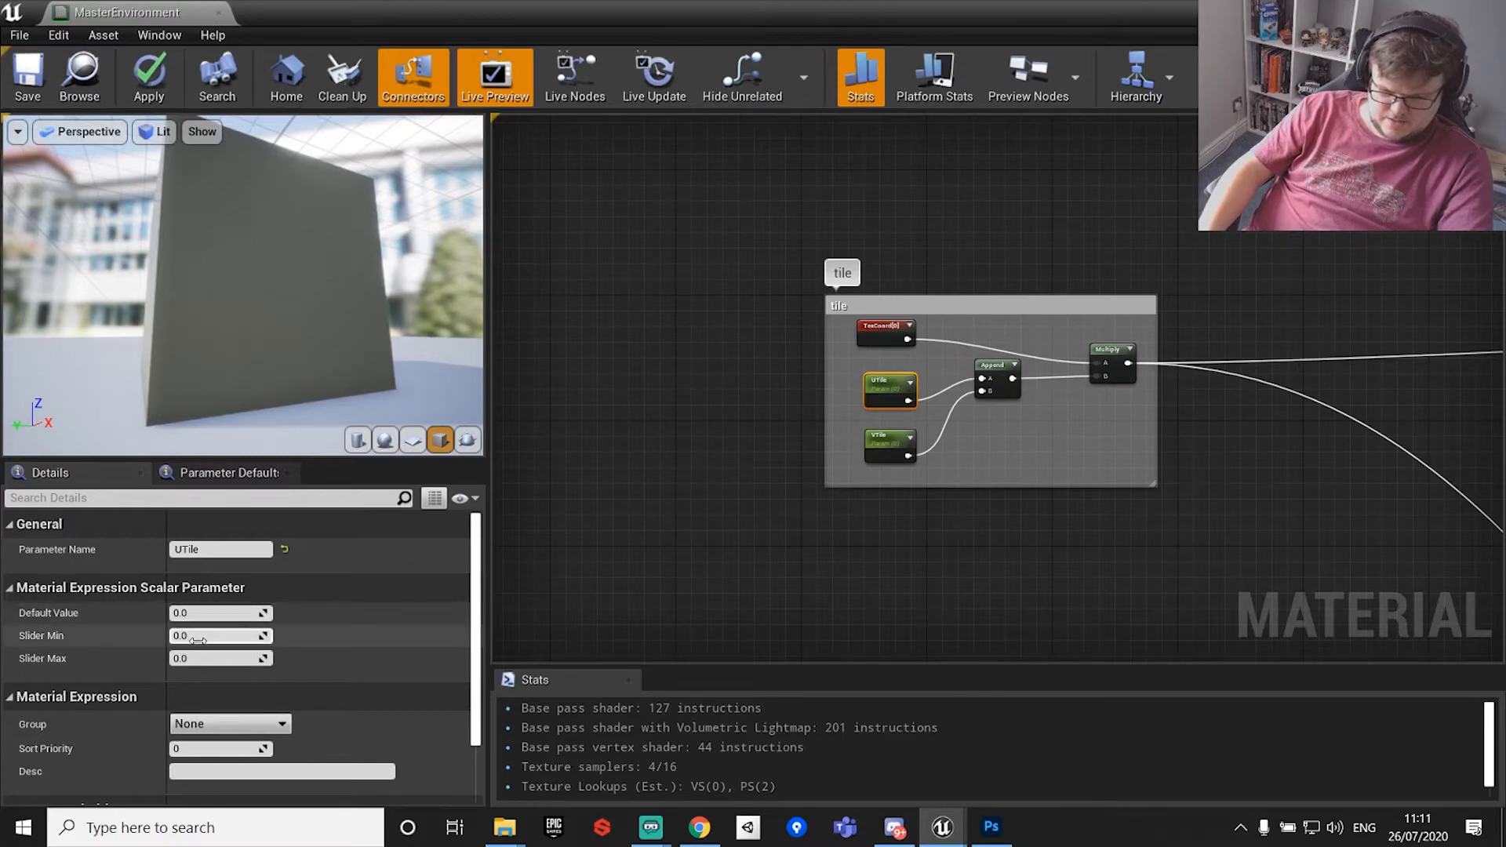
{"action": "type", "text": "1"}
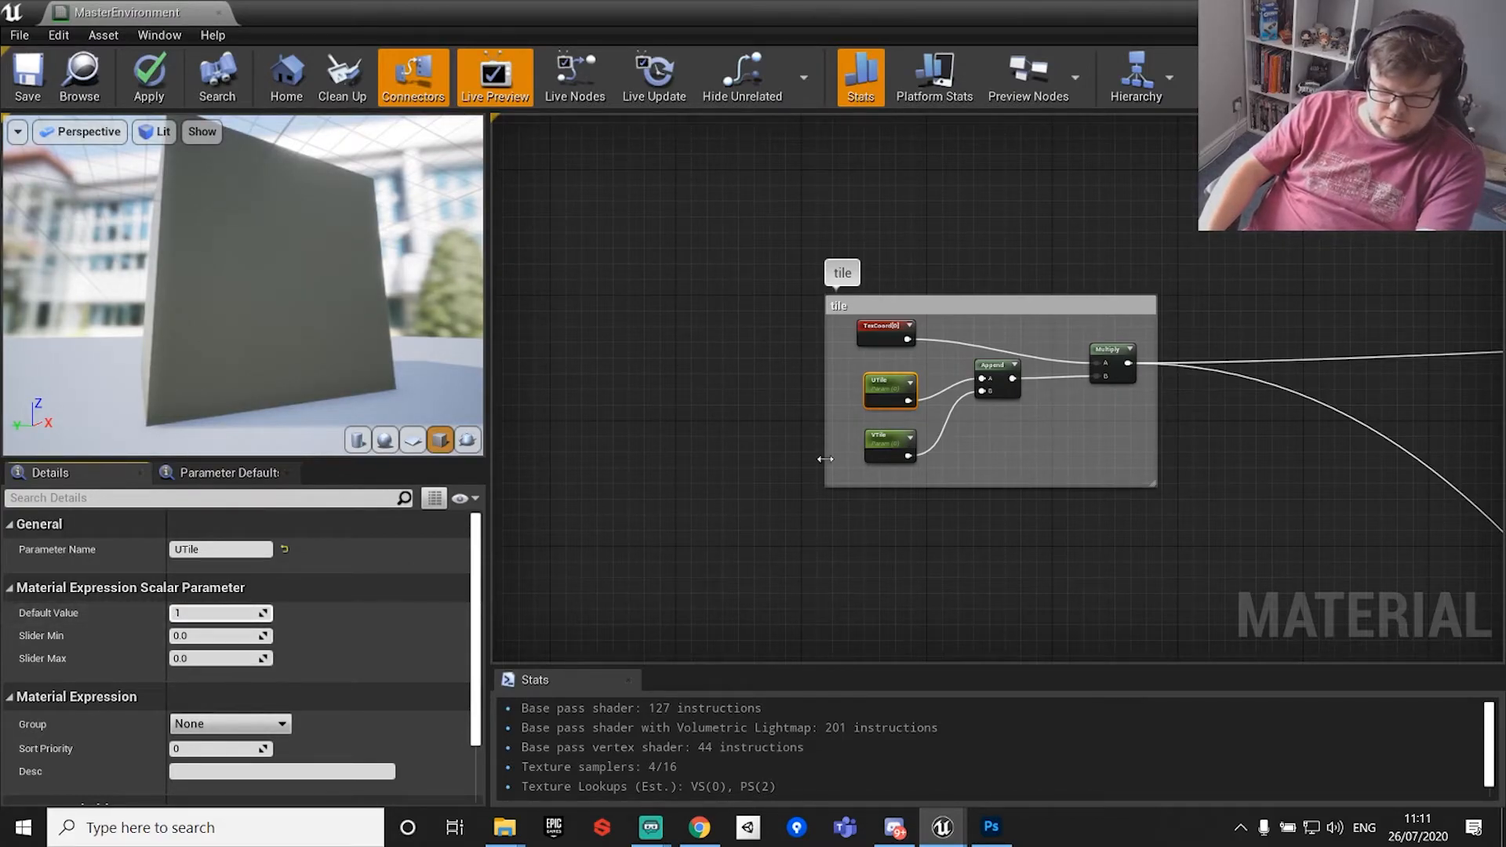
Set the default value of the VTile parameter to 1 and apply the changes to the material.
{"action": "left_click", "coordinate": [888, 444]}
{"action": "left_click", "coordinate": [226, 612]}
{"action": "type", "text": "1"}
{"action": "left_click", "coordinate": [970, 558]}
{"action": "scroll", "coordinate": [263, 667], "scroll_direction": "down", "scroll_amount": 8}
{"action": "scroll", "coordinate": [264, 672], "scroll_direction": "down", "scroll_amount": 6}
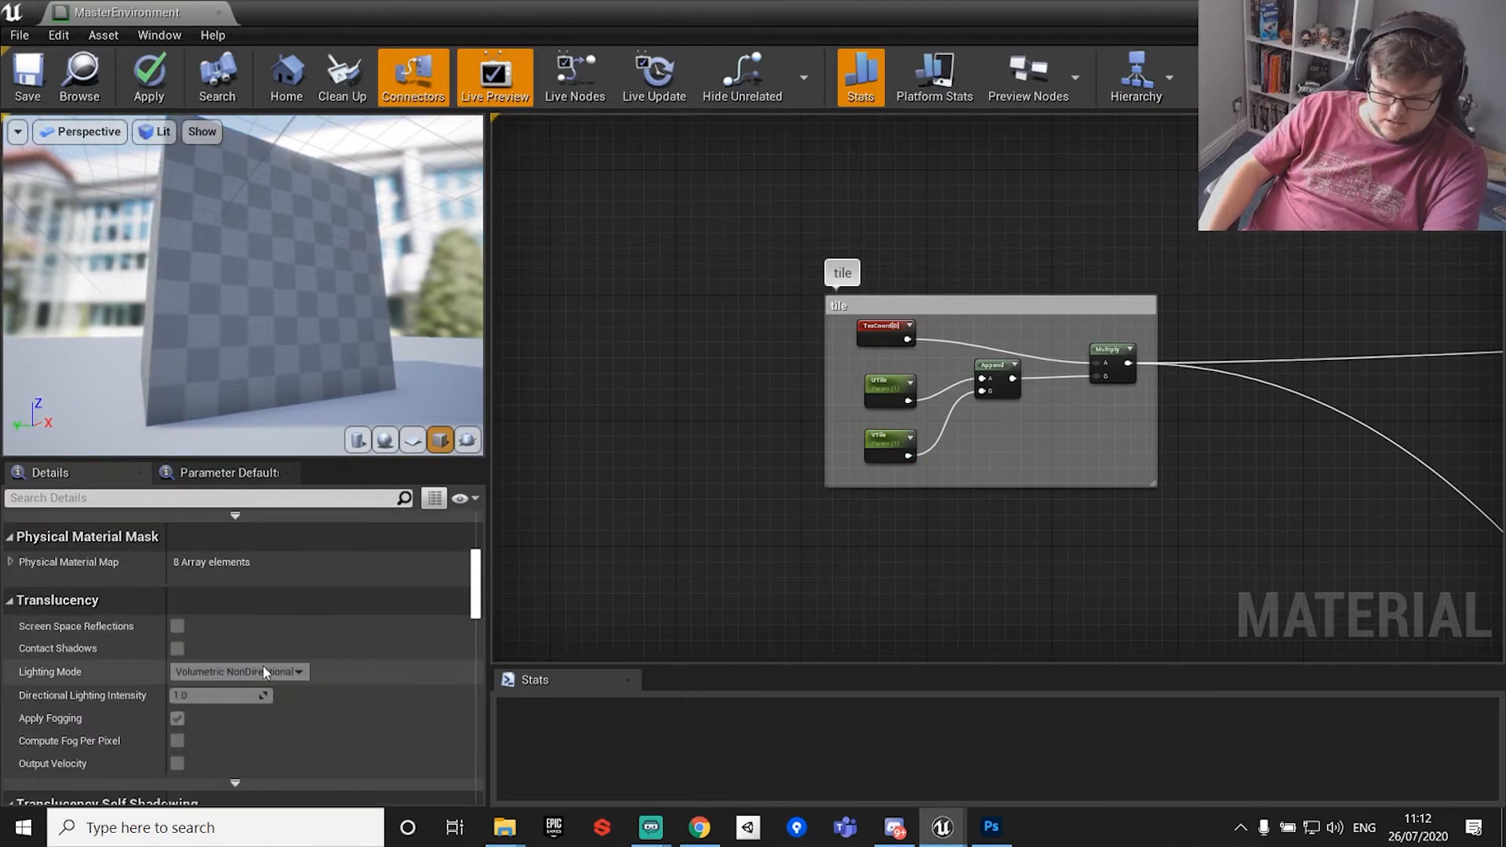
{"action": "scroll", "coordinate": [262, 666], "scroll_direction": "up", "scroll_amount": 4}
{"action": "scroll", "coordinate": [702, 450], "scroll_direction": "up", "scroll_amount": 2}
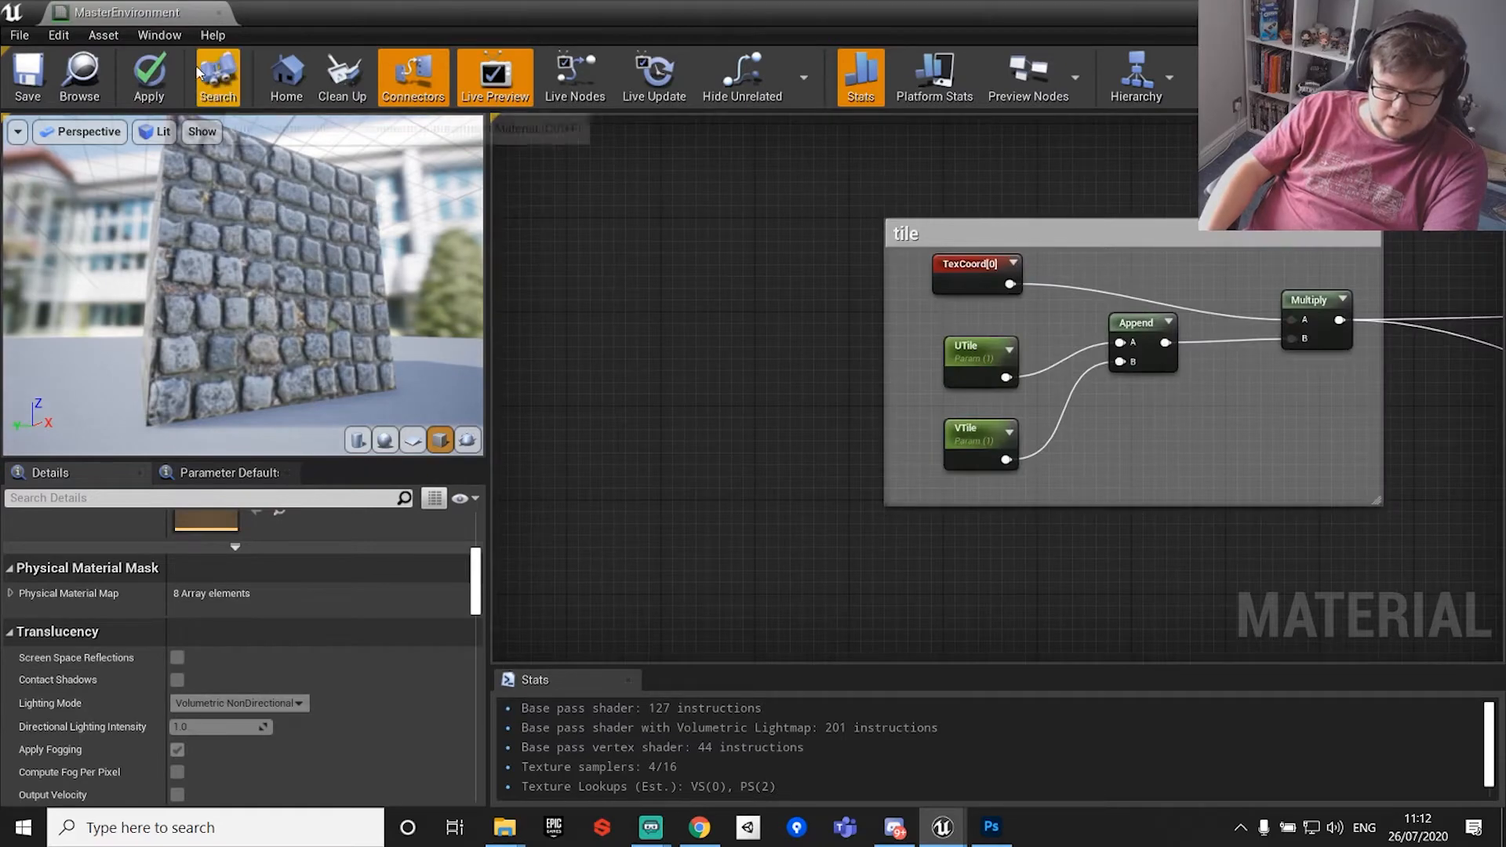
{"action": "left_click", "coordinate": [162, 73]}
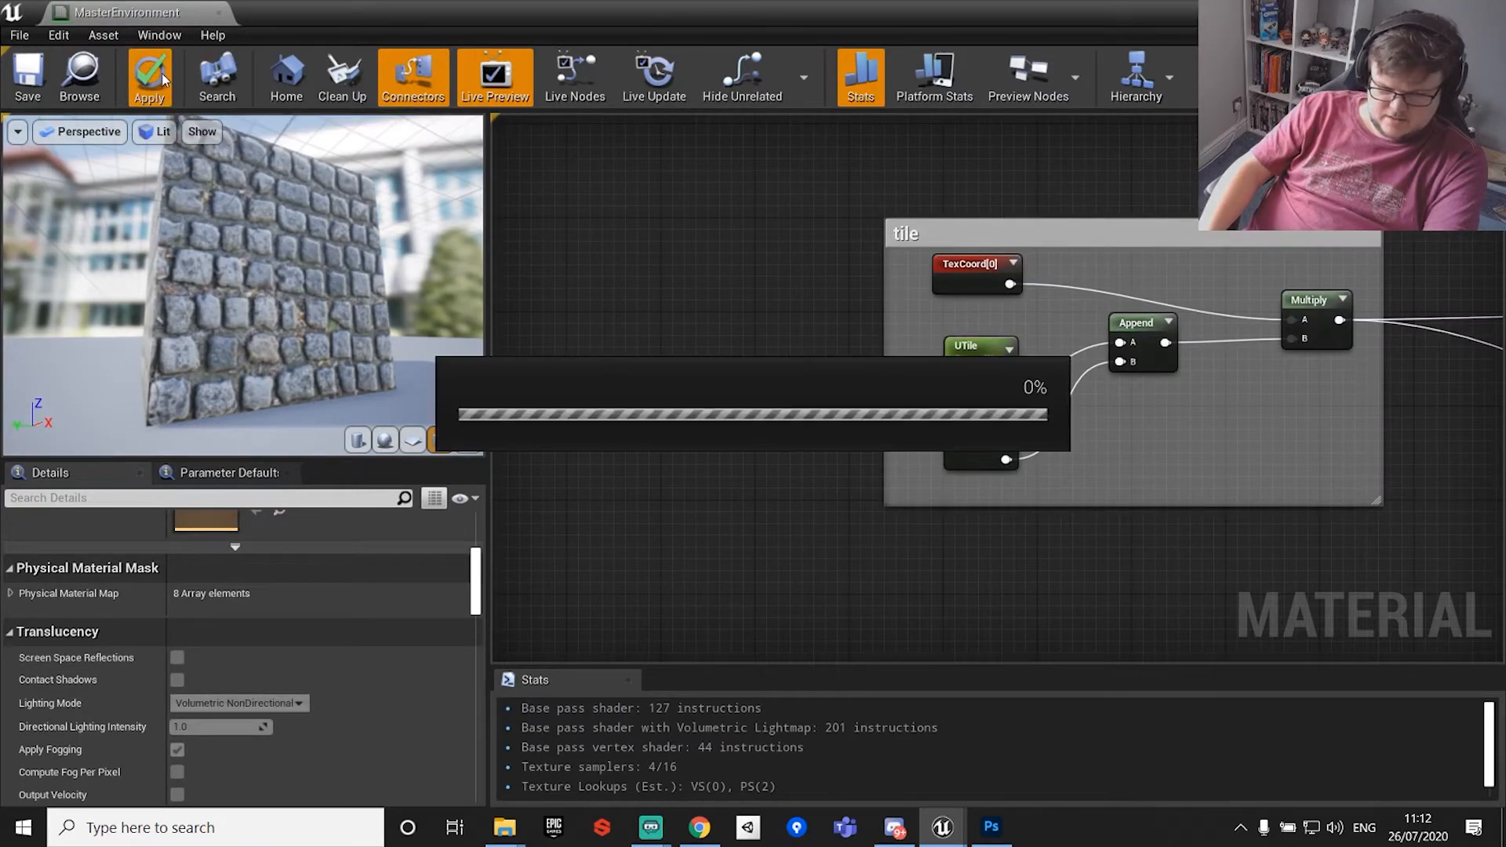
Delete the texture node from the PSM group.
{"action": "right_click_drag", "start_coordinate": [1282, 590], "coordinate": [920, 353]}
{"action": "scroll", "coordinate": [800, 535], "scroll_direction": "down", "scroll_amount": 4}
{"action": "right_click_drag", "start_coordinate": [968, 228], "coordinate": [893, 460]}
{"action": "scroll", "coordinate": [893, 461], "scroll_direction": "up", "scroll_amount": 4}
{"action": "left_click", "coordinate": [915, 378]}
{"action": "key", "text": "Delete"}
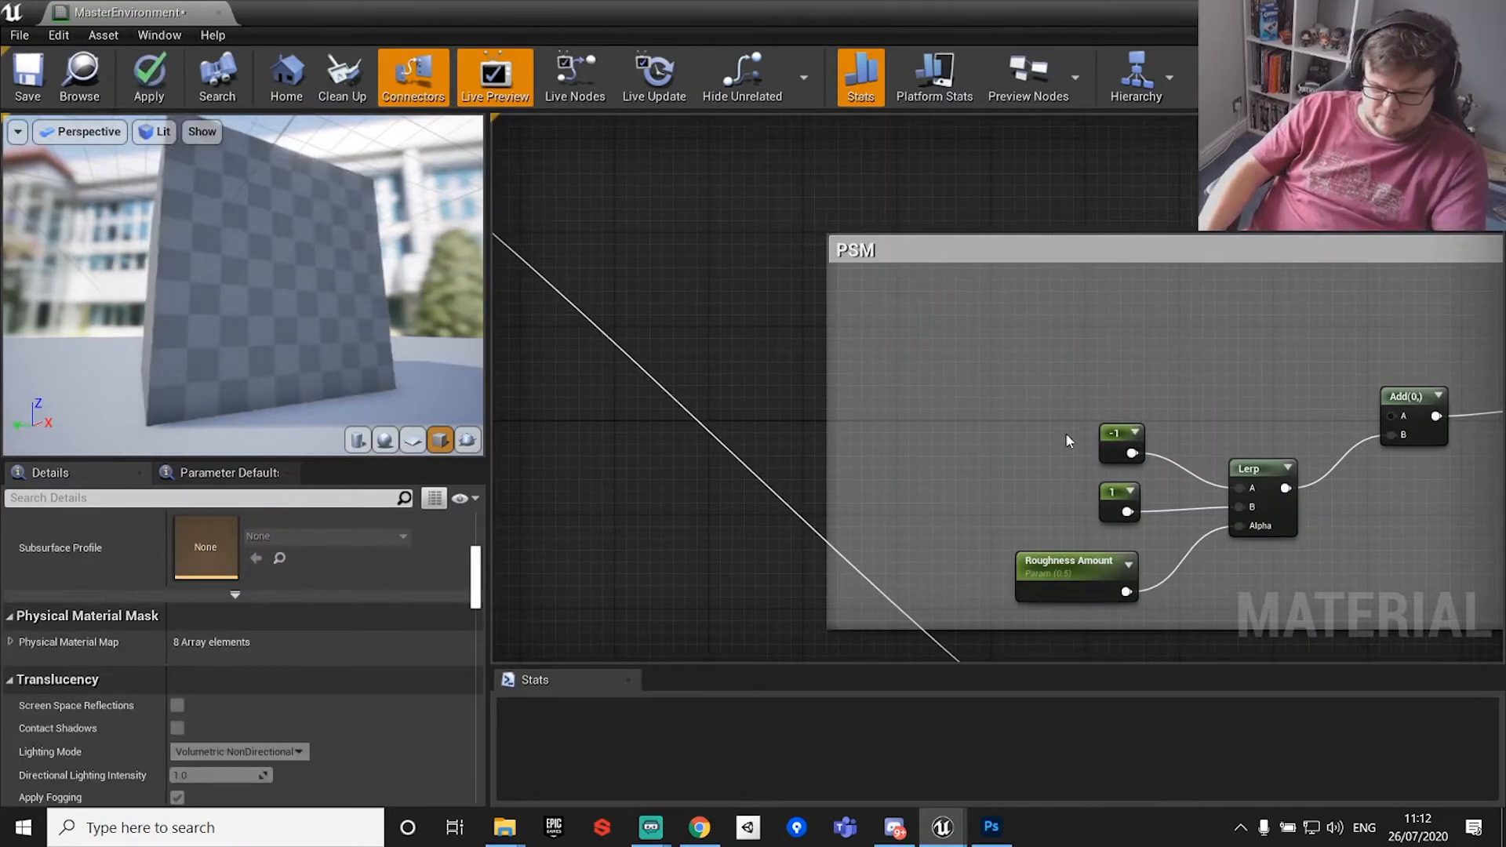
{"action": "scroll", "coordinate": [1066, 434], "scroll_direction": "down", "scroll_amount": 5}
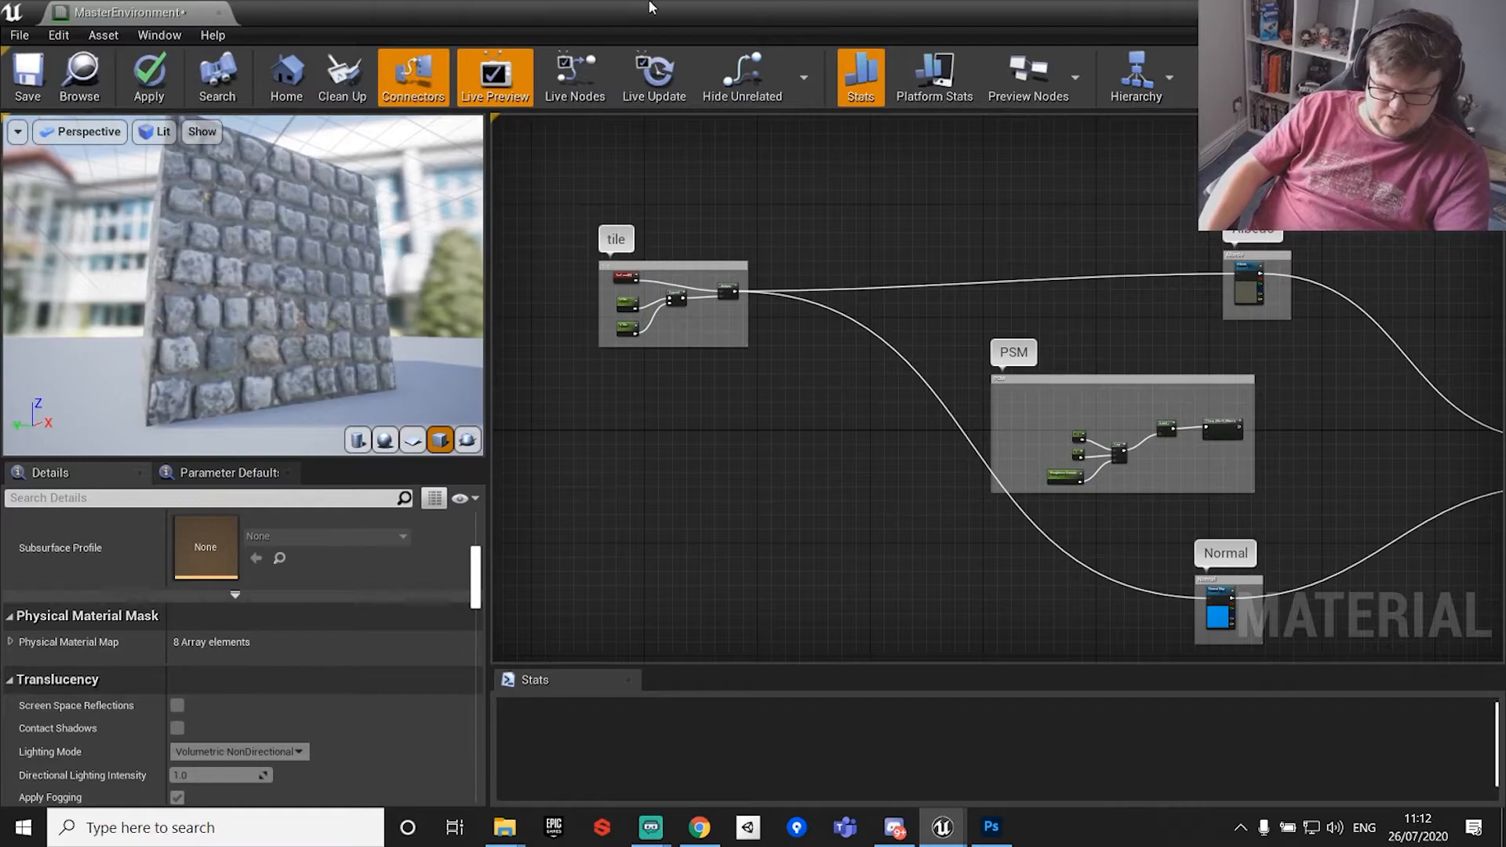
Move the material editor window aside and add the T_CobbleStone_Smooth_M texture to the graph, placing it below the tile group.
{"action": "left_click_drag", "start_coordinate": [640, 16], "coordinate": [1070, 29]}
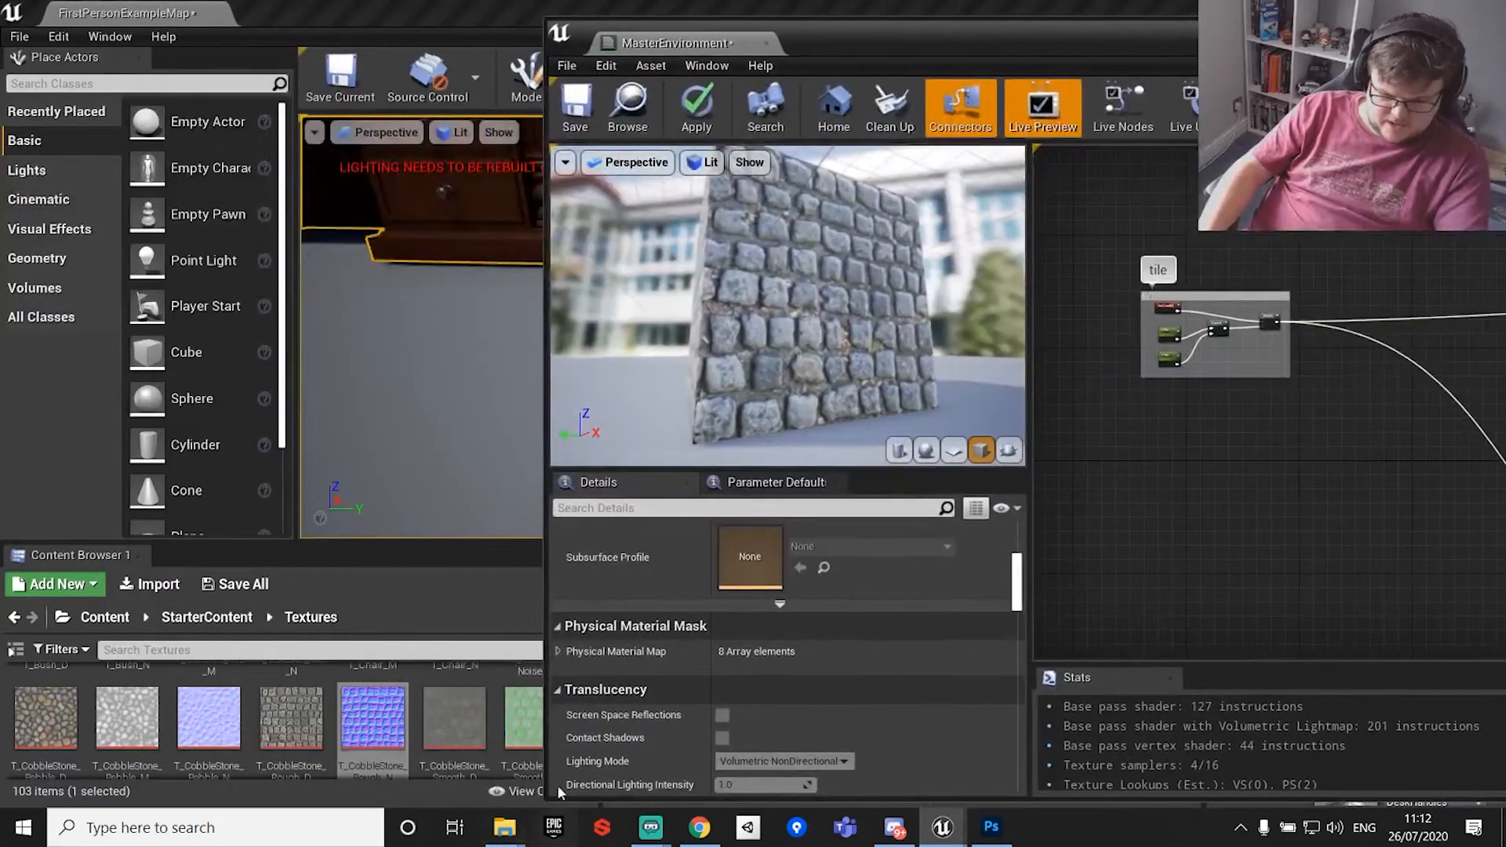
{"action": "left_click", "coordinate": [461, 746]}
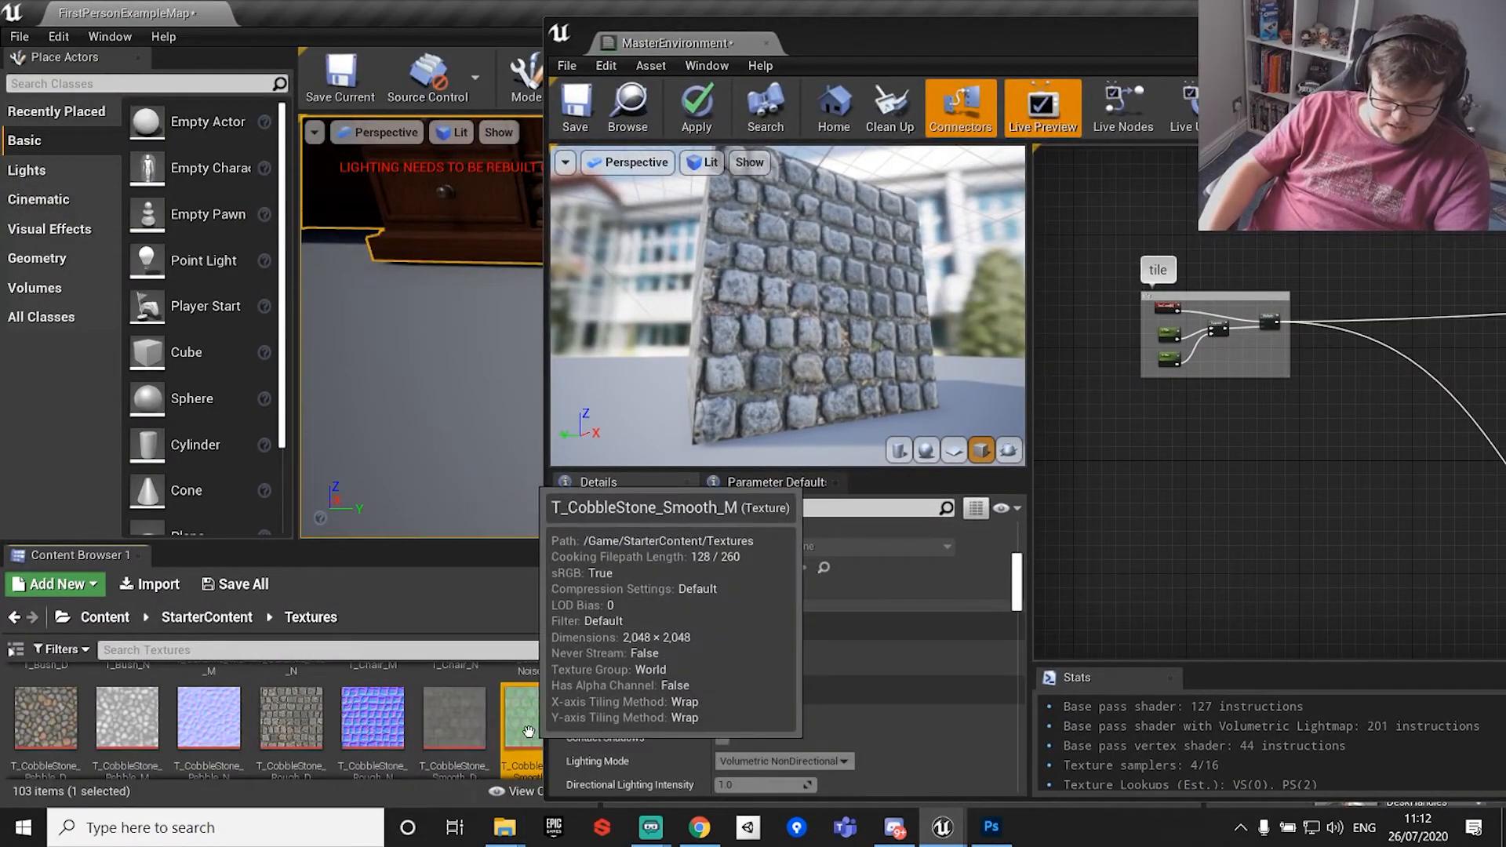
{"action": "left_click_drag", "start_coordinate": [521, 717], "coordinate": [1274, 518]}
{"action": "left_click_drag", "start_coordinate": [1435, 491], "coordinate": [1308, 430]}
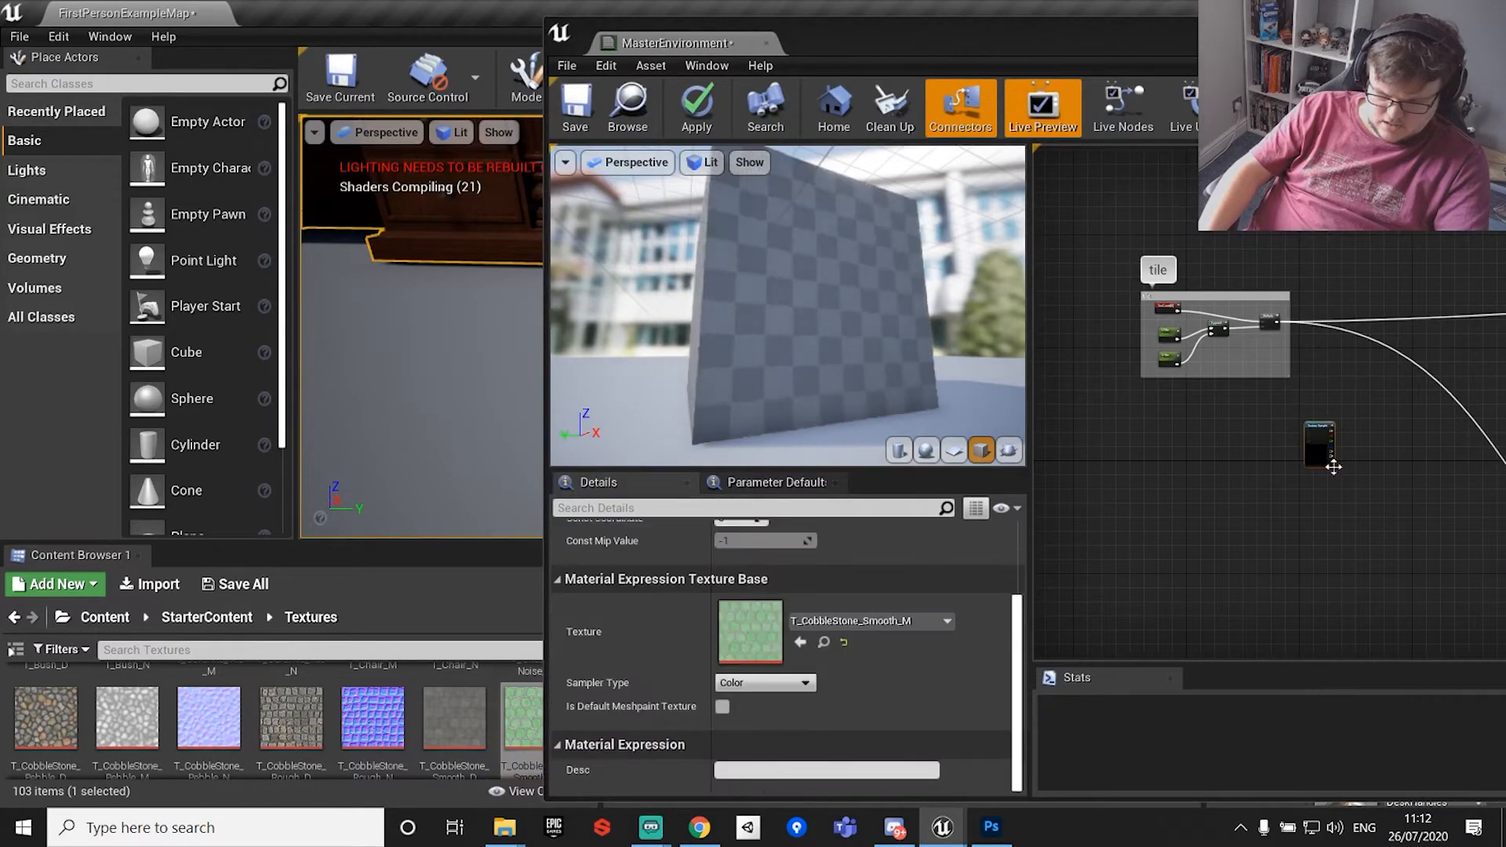
Open the T_CobbleStone_Smooth_M texture and examine its packed mask by toggling the red, green, blue and alpha channels.
{"action": "right_click", "coordinate": [1097, 480]}
{"action": "double_click", "coordinate": [521, 713]}
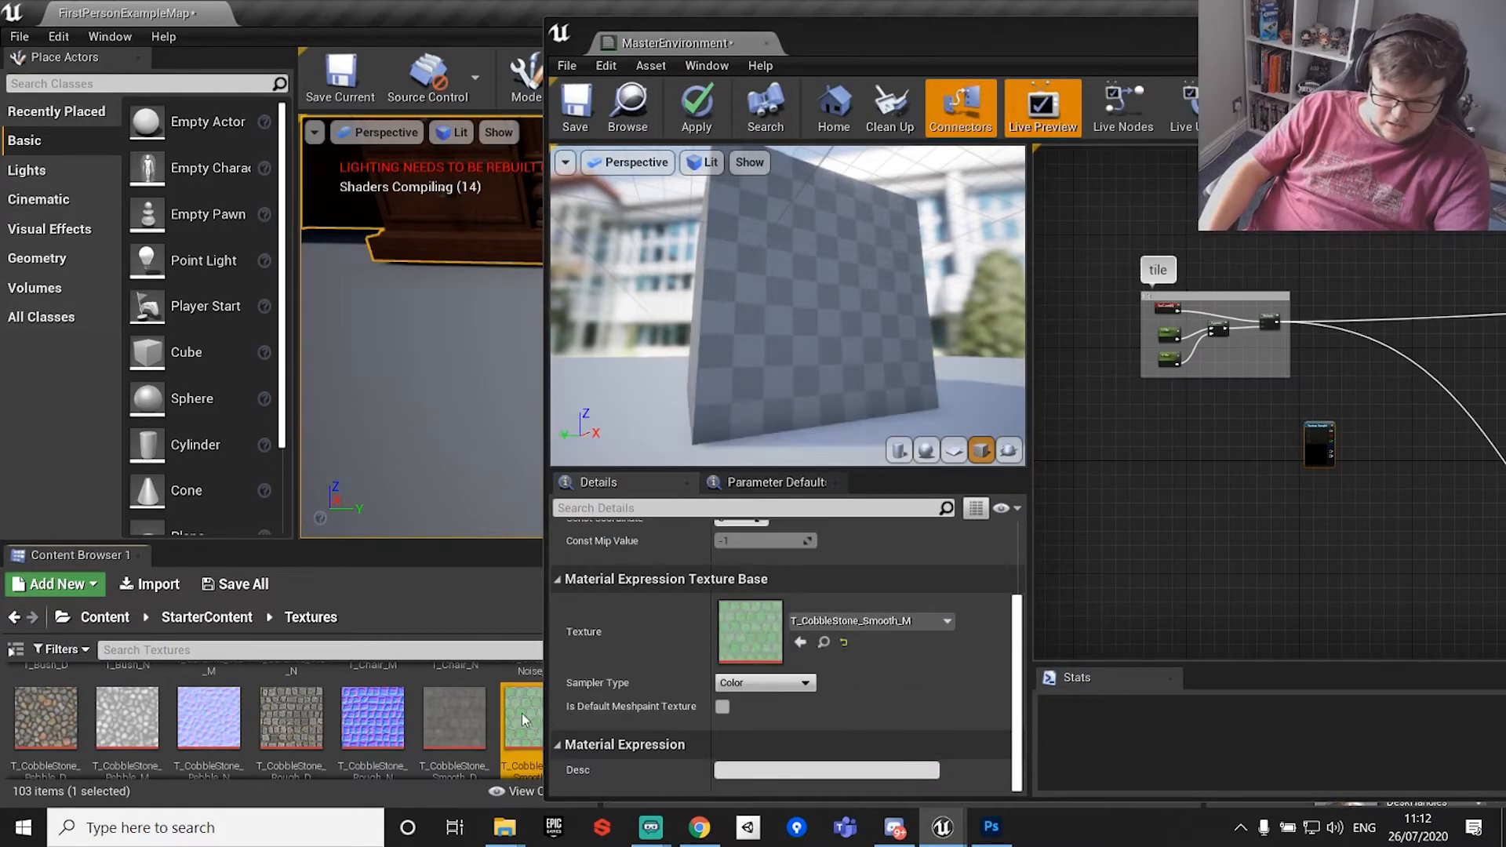
{"action": "left_click", "coordinate": [581, 161]}
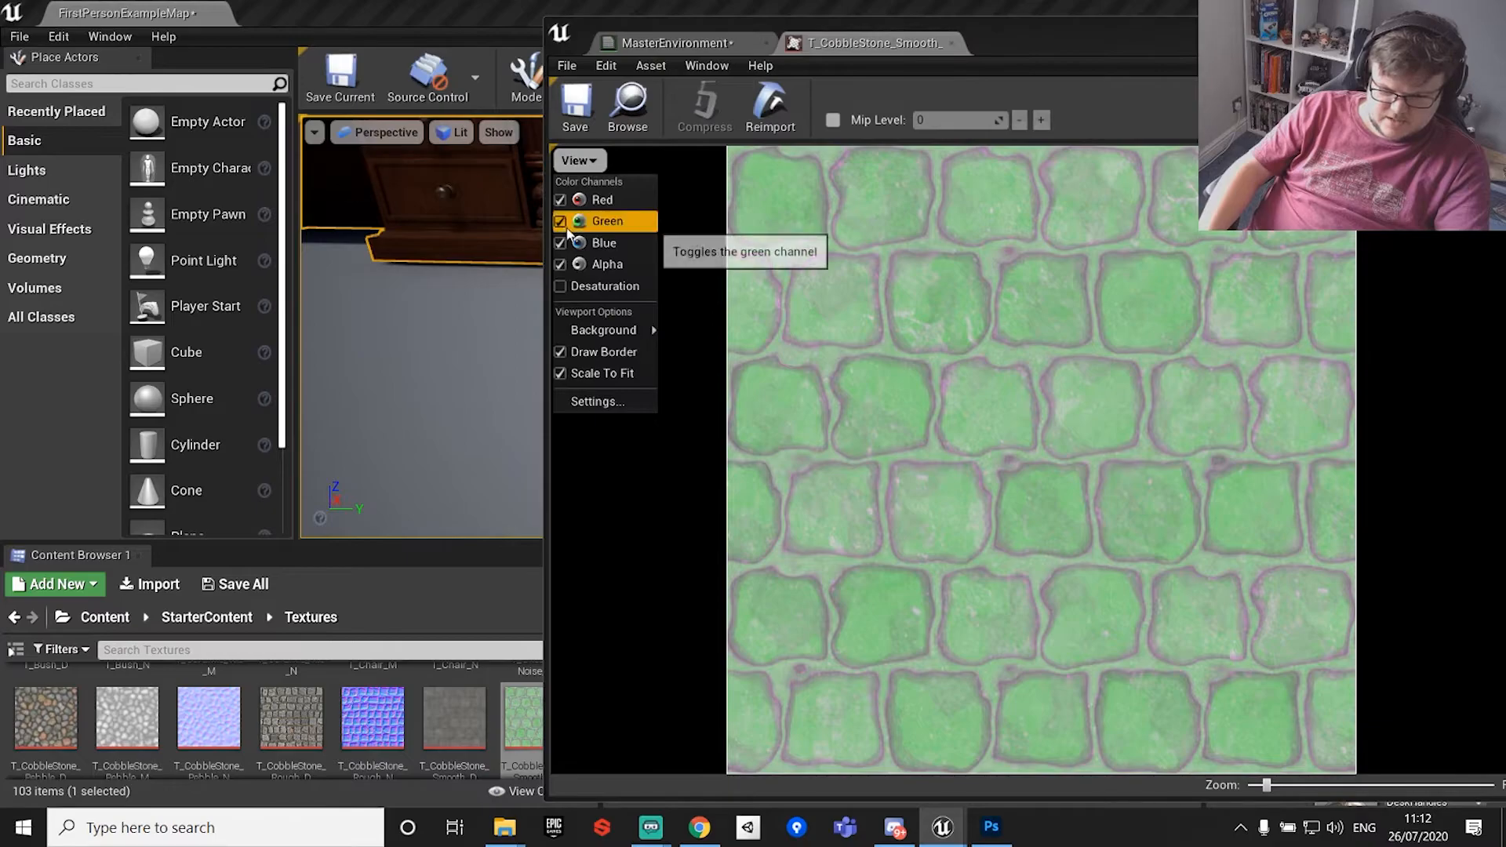
{"action": "left_click", "coordinate": [589, 220]}
{"action": "left_click", "coordinate": [579, 161]}
{"action": "left_click", "coordinate": [590, 243]}
{"action": "left_click", "coordinate": [578, 160]}
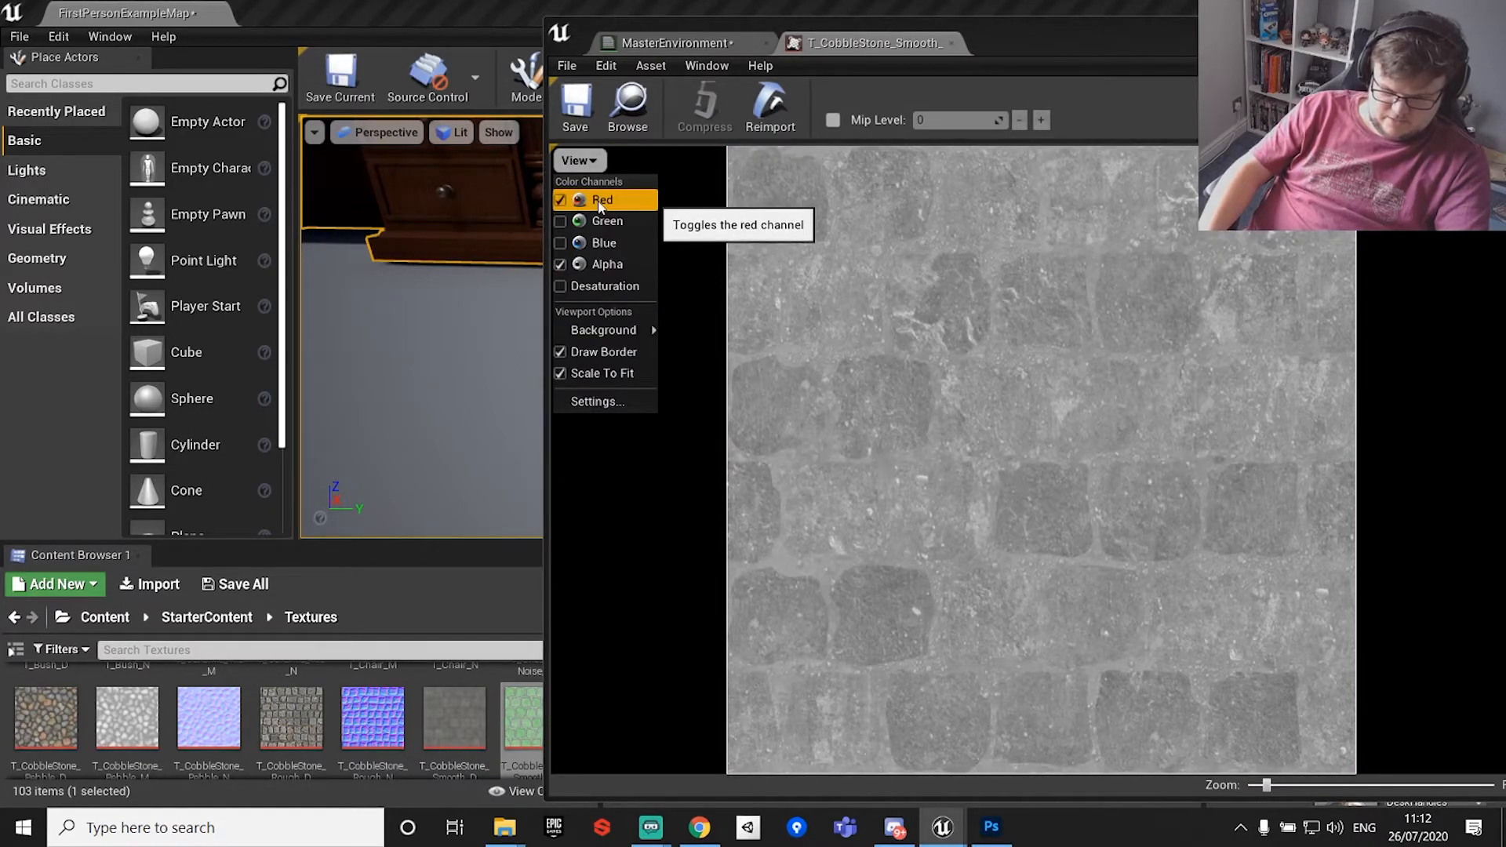
{"action": "left_click", "coordinate": [599, 202]}
{"action": "left_click", "coordinate": [579, 161]}
{"action": "left_click", "coordinate": [605, 220]}
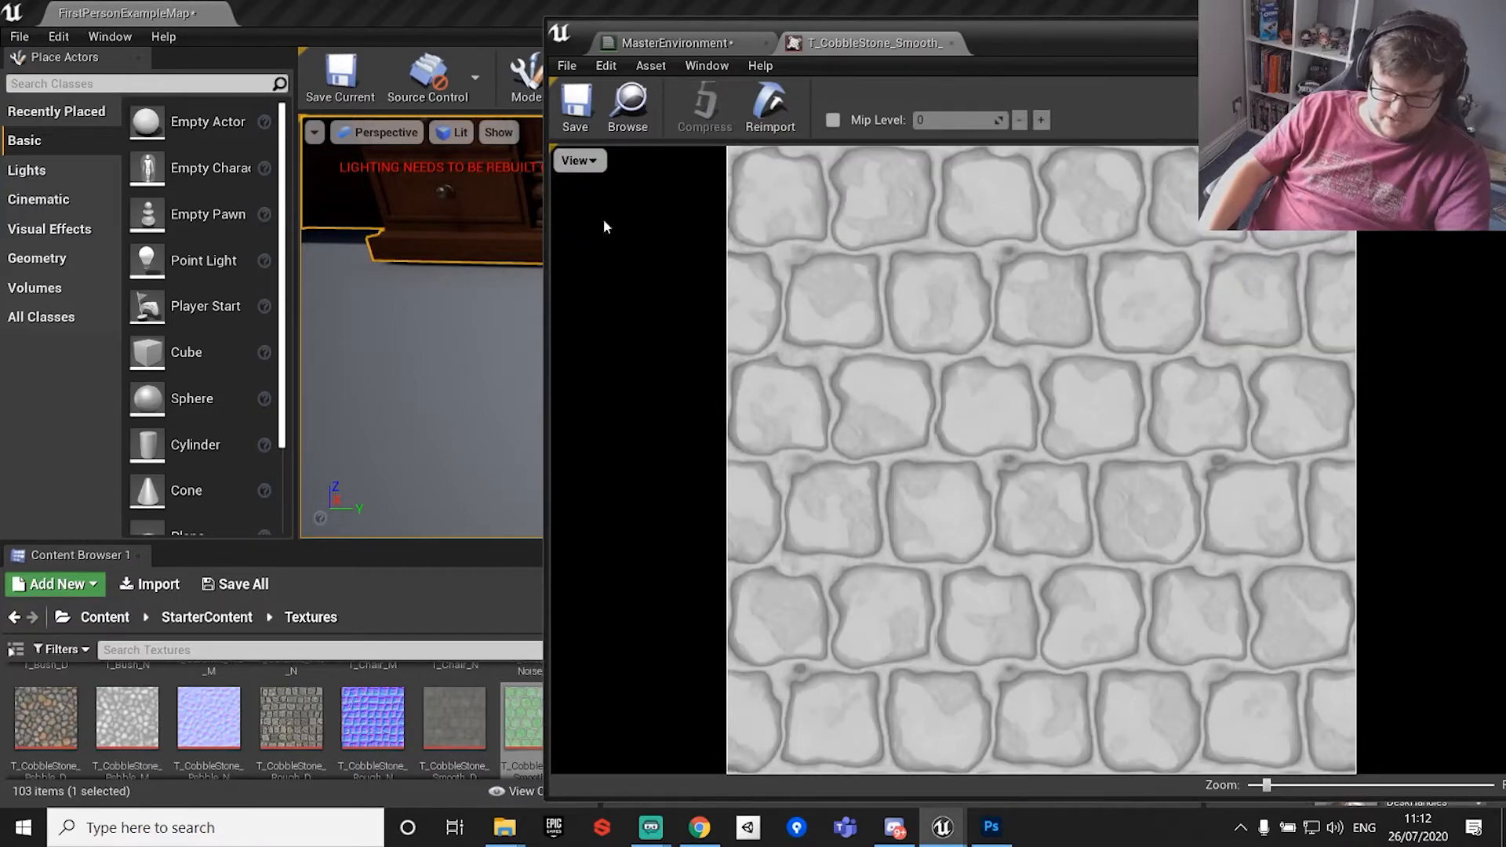
{"action": "left_click", "coordinate": [579, 161]}
{"action": "left_click", "coordinate": [604, 220]}
{"action": "left_click", "coordinate": [579, 161]}
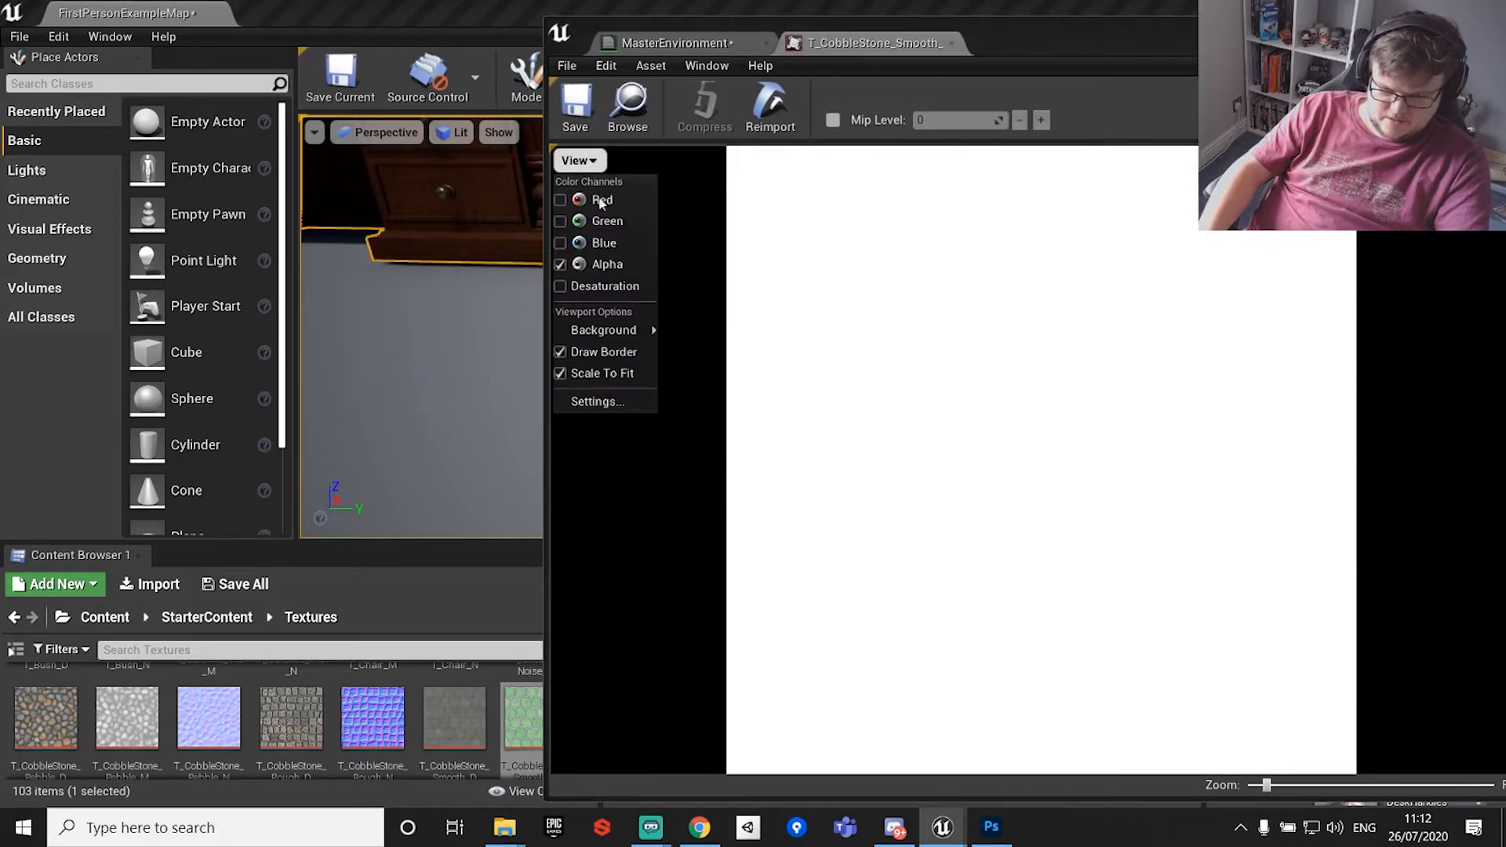
{"action": "left_click", "coordinate": [596, 263]}
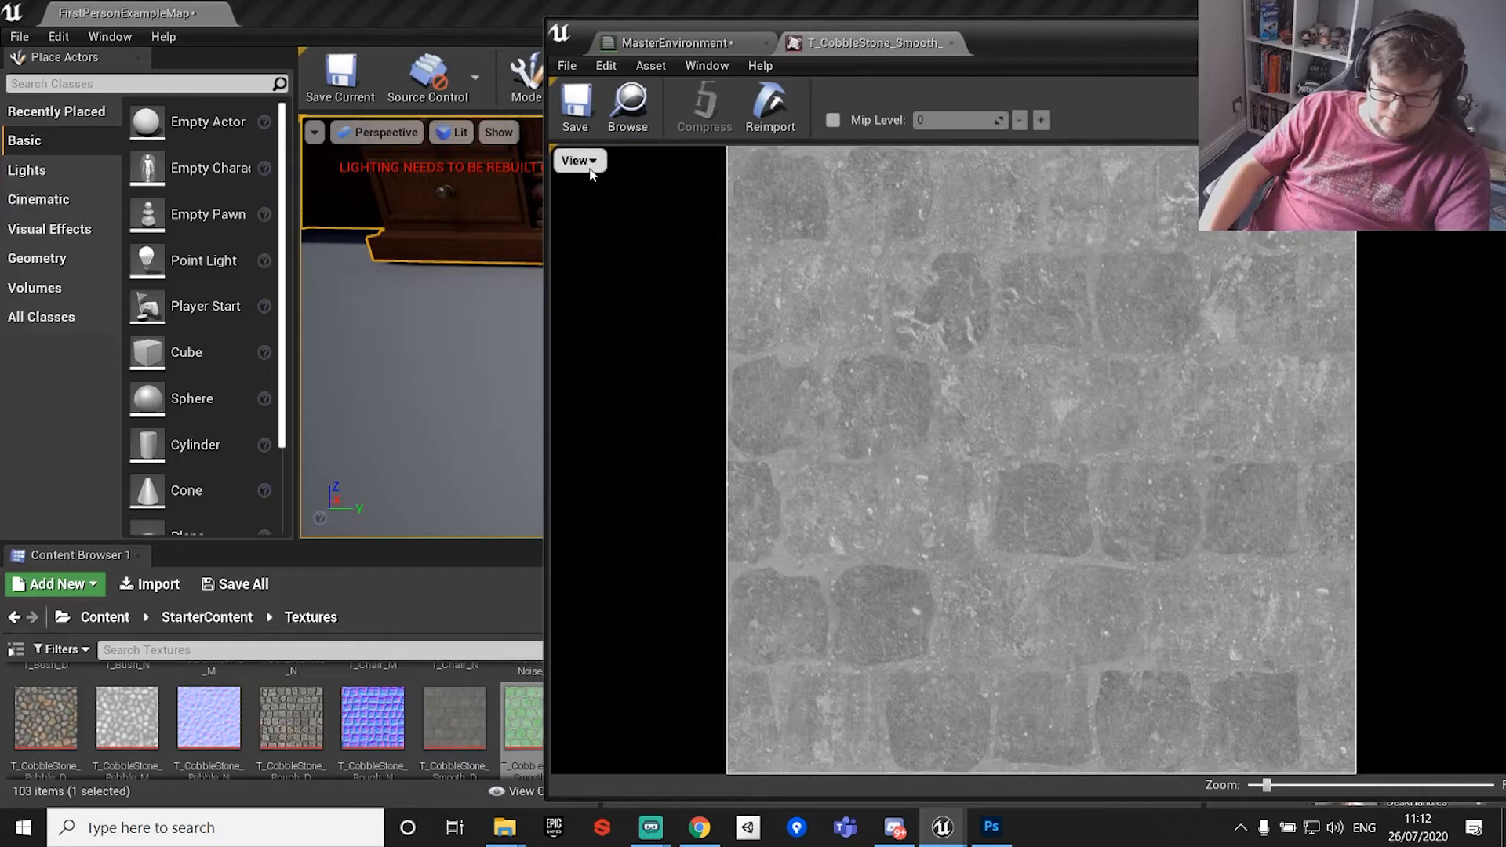
{"action": "left_click", "coordinate": [580, 161]}
{"action": "left_click", "coordinate": [602, 263]}
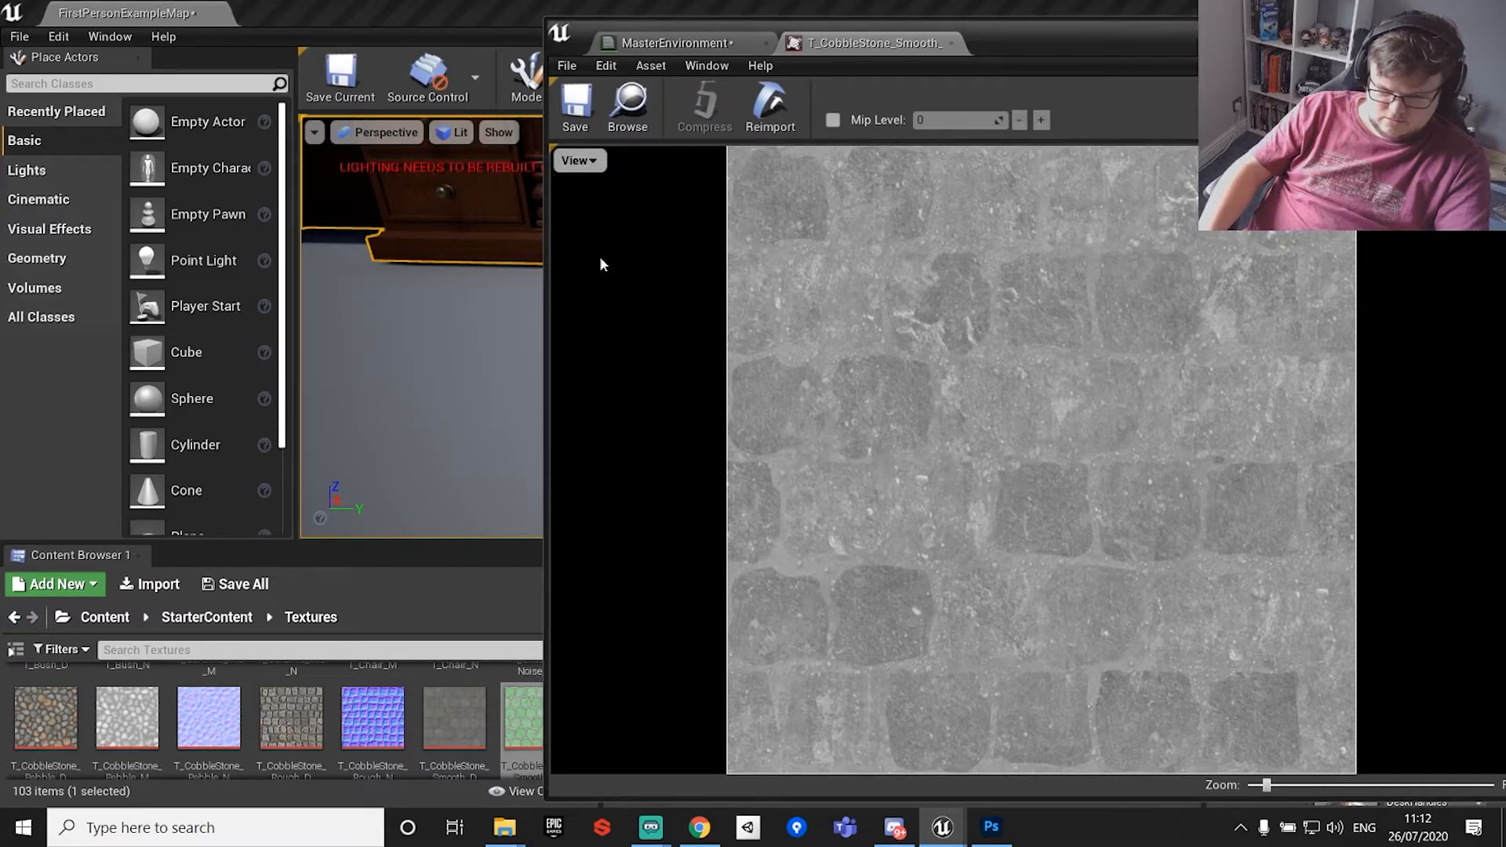
Isolate the blue, alpha, green and red channels one at a time to compare them, and close the texture.
{"action": "left_click", "coordinate": [587, 163]}
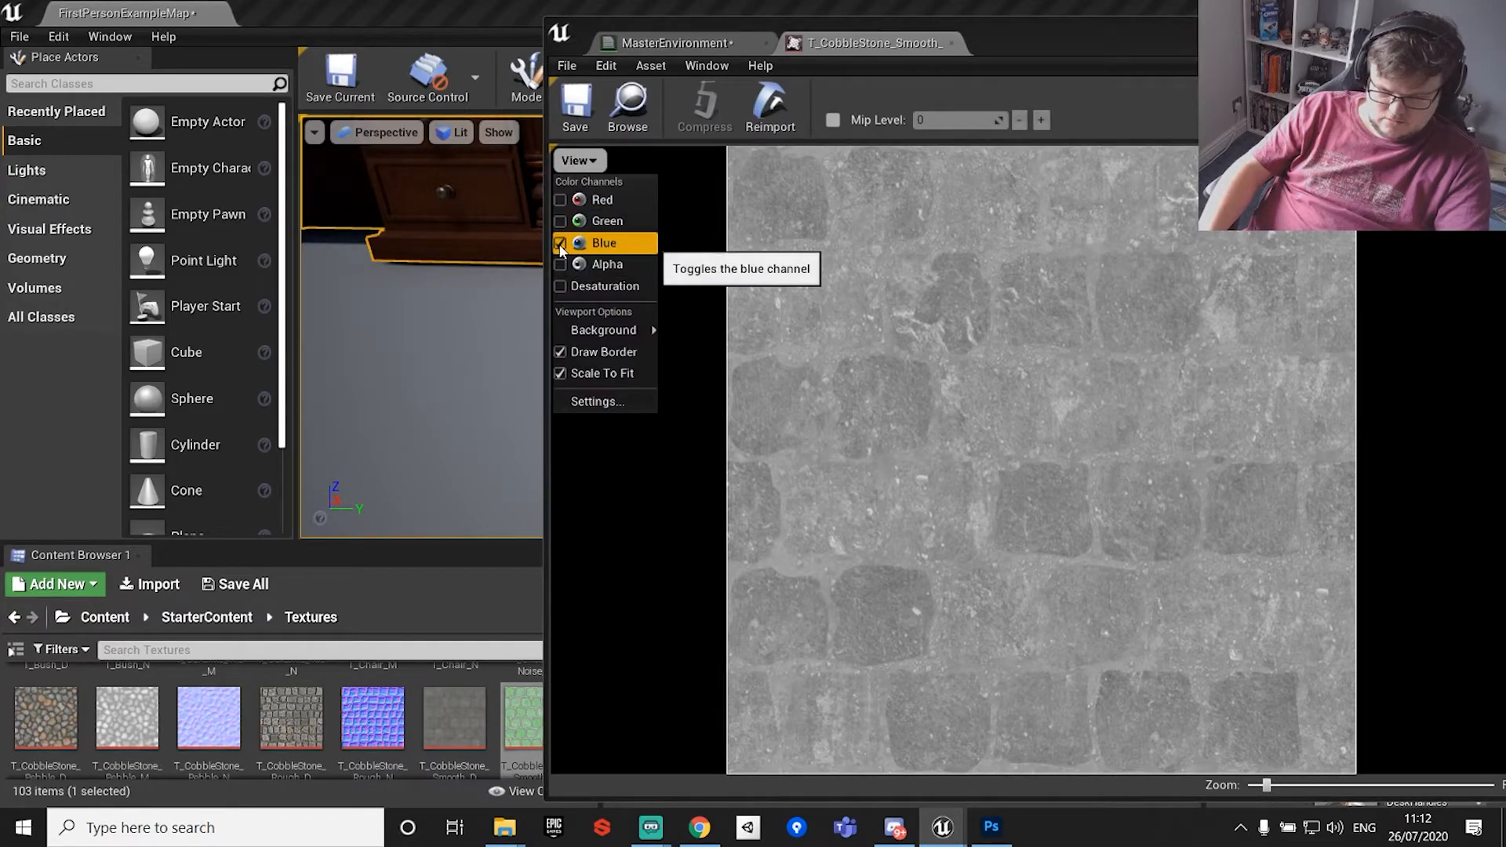
{"action": "left_click", "coordinate": [561, 243]}
{"action": "left_click", "coordinate": [561, 265]}
{"action": "left_click", "coordinate": [561, 265]}
{"action": "left_click", "coordinate": [562, 243]}
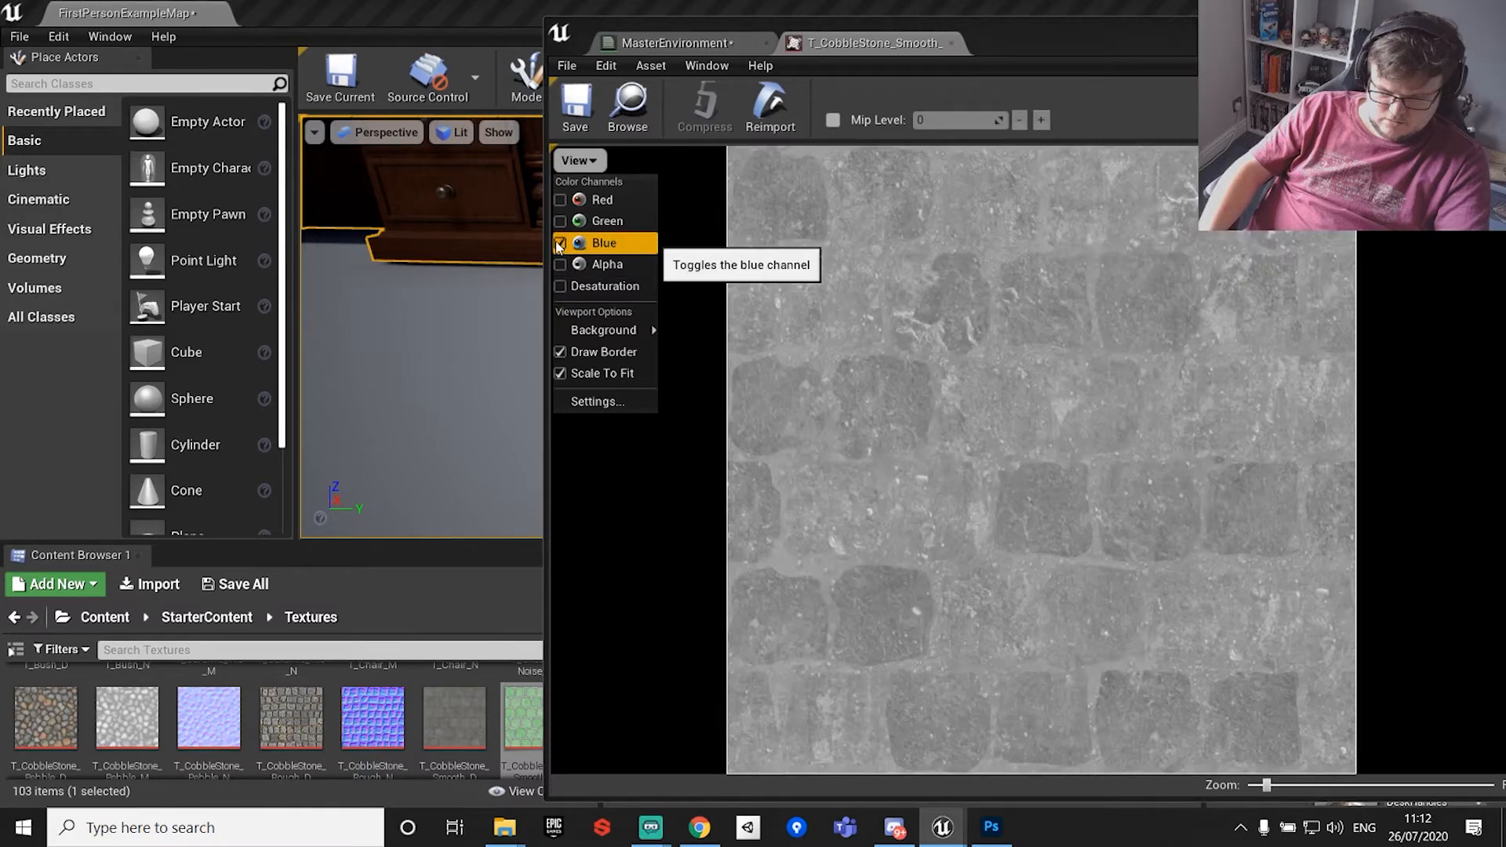
{"action": "left_click", "coordinate": [562, 243]}
{"action": "left_click", "coordinate": [561, 222]}
{"action": "left_click", "coordinate": [562, 222]}
{"action": "left_click", "coordinate": [562, 201]}
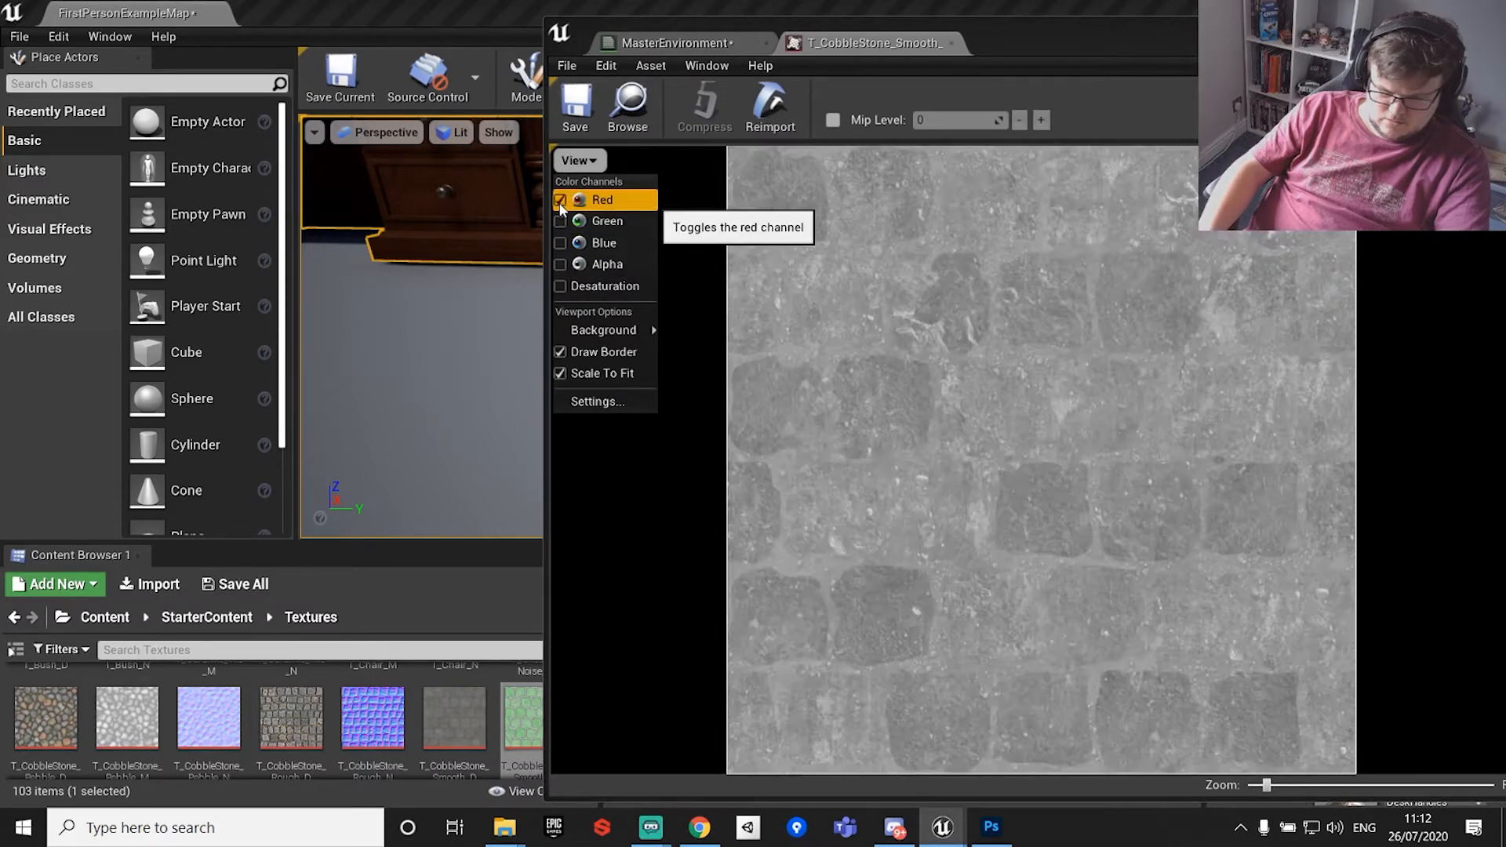
{"action": "left_click", "coordinate": [562, 201]}
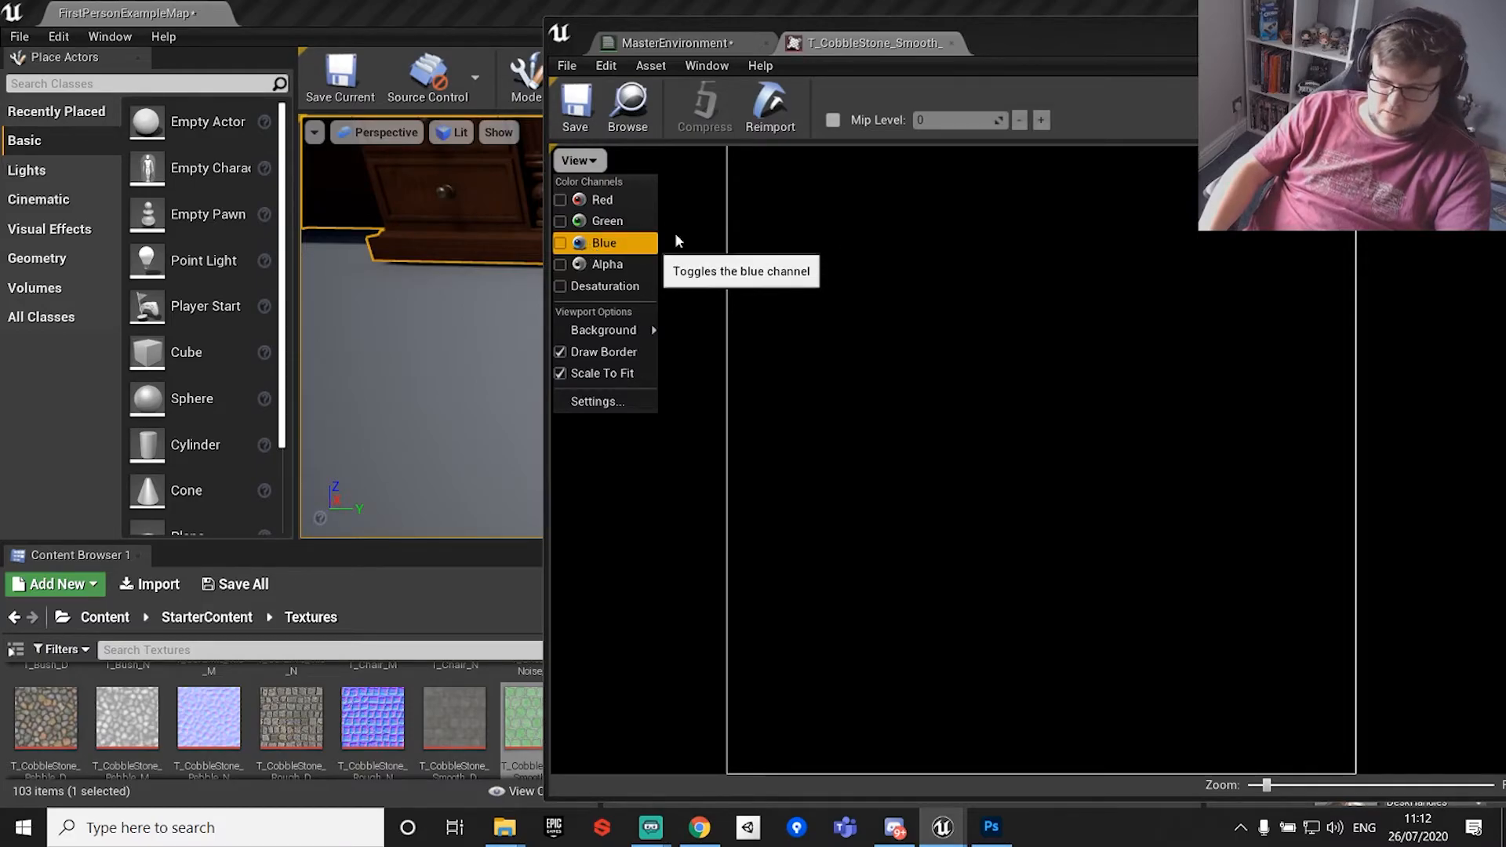
{"action": "left_click", "coordinate": [952, 43]}
Maximize the material editor, place the cobblestone texture node in the PSM group and connect its red output to the Add node's A input.
{"action": "double_click", "coordinate": [1155, 52]}
{"action": "scroll", "coordinate": [581, 383], "scroll_direction": "up", "scroll_amount": 2}
{"action": "right_click_drag", "start_coordinate": [571, 382], "coordinate": [901, 534]}
{"action": "left_click_drag", "start_coordinate": [741, 521], "coordinate": [1132, 510]}
{"action": "right_click_drag", "start_coordinate": [1263, 477], "coordinate": [1224, 401]}
{"action": "scroll", "coordinate": [1224, 402], "scroll_direction": "up", "scroll_amount": 3}
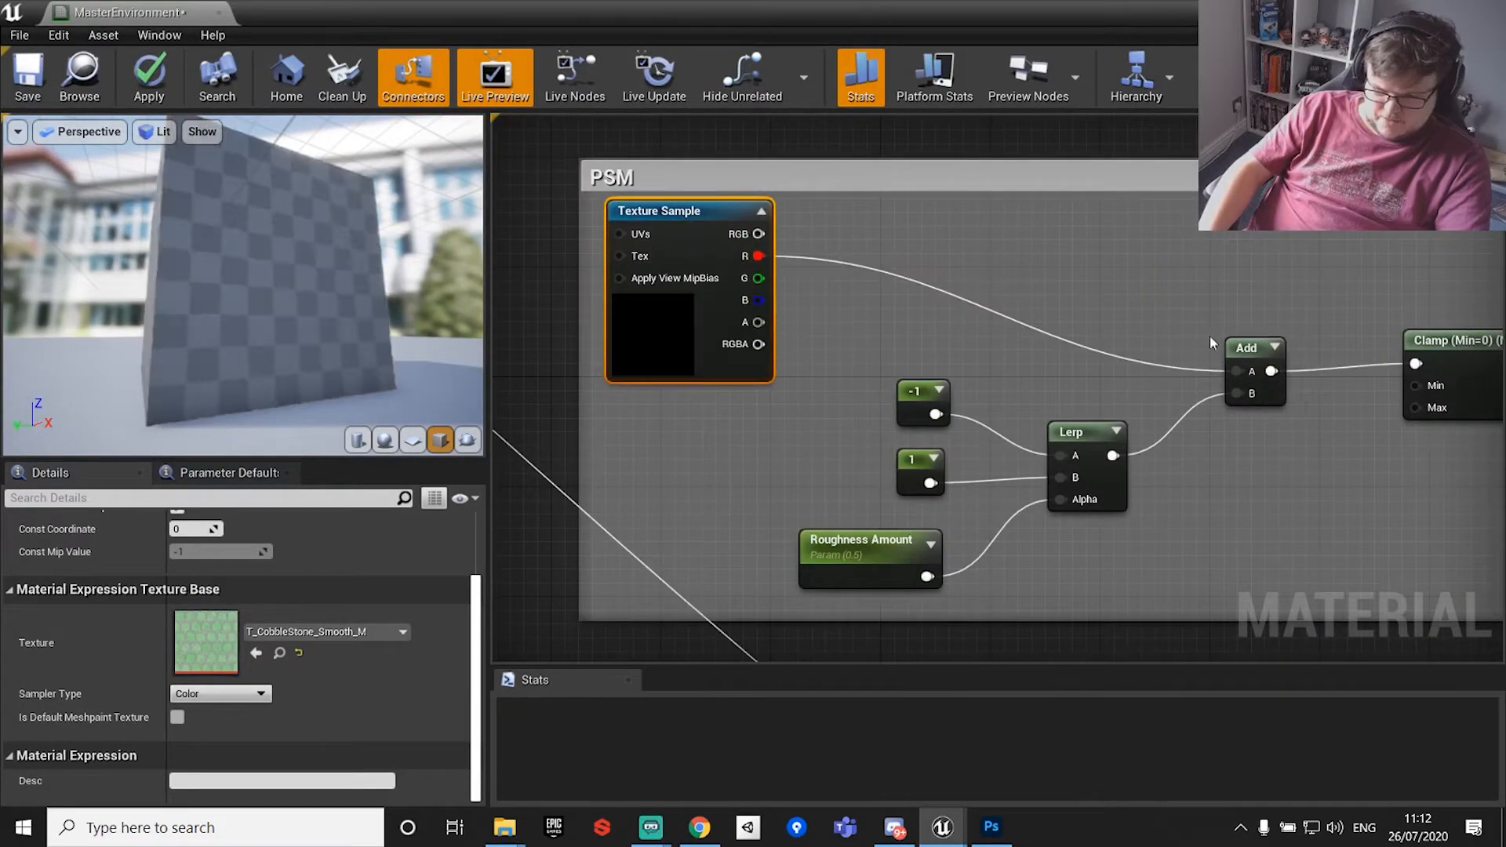
Connect the PSM texture's green output to the material's Ambient Occlusion input.
{"action": "scroll", "coordinate": [887, 322], "scroll_direction": "down", "scroll_amount": 4}
{"action": "mouse_move", "coordinate": [848, 301]}
{"action": "left_mouse_down"}
{"action": "mouse_move", "coordinate": [1390, 317]}
{"action": "mouse_move", "coordinate": [839, 306]}
{"action": "mouse_move", "coordinate": [854, 293]}
{"action": "left_mouse_up"}
{"action": "left_click_drag", "start_coordinate": [1179, 327], "coordinate": [1231, 503]}
Add a Constant node with value 0 and connect it to the material's Metallic input.
{"action": "right_click_drag", "start_coordinate": [660, 259], "coordinate": [1030, 265]}
{"action": "scroll", "coordinate": [1031, 265], "scroll_direction": "up", "scroll_amount": 2}
{"action": "right_click_drag", "start_coordinate": [1264, 276], "coordinate": [794, 185]}
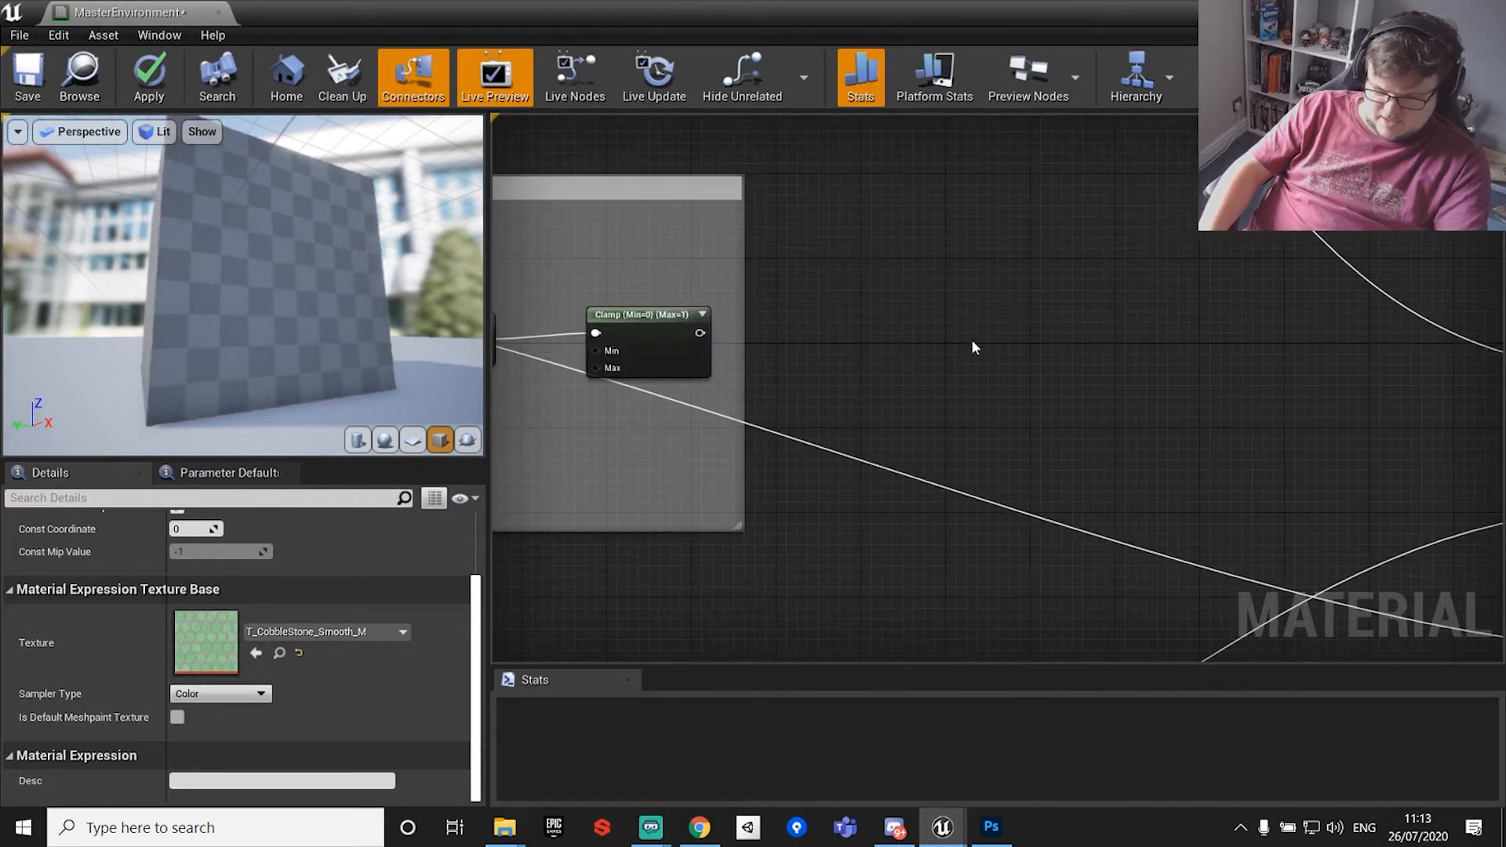
{"action": "key", "text": "1"}
{"action": "left_click", "coordinate": [1121, 364]}
{"action": "right_click_drag", "start_coordinate": [1308, 401], "coordinate": [801, 280]}
{"action": "left_click_drag", "start_coordinate": [641, 274], "coordinate": [1150, 273]}
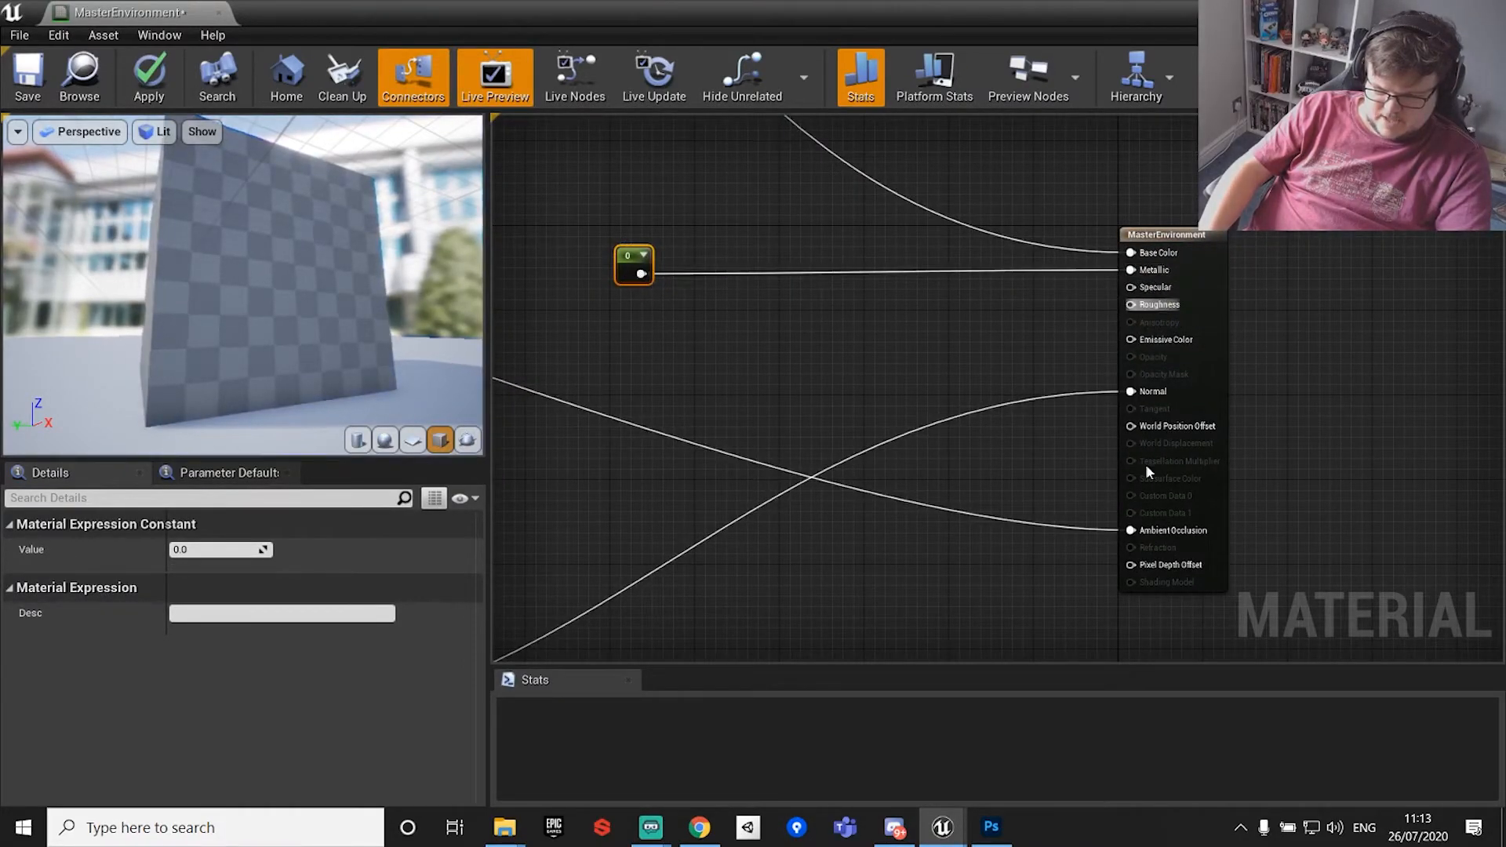
Connect the output of the PSM group's Clamp node to the material's Roughness input.
{"action": "right_click_drag", "start_coordinate": [1109, 491], "coordinate": [1430, 431]}
{"action": "right_click_drag", "start_coordinate": [1137, 407], "coordinate": [929, 414]}
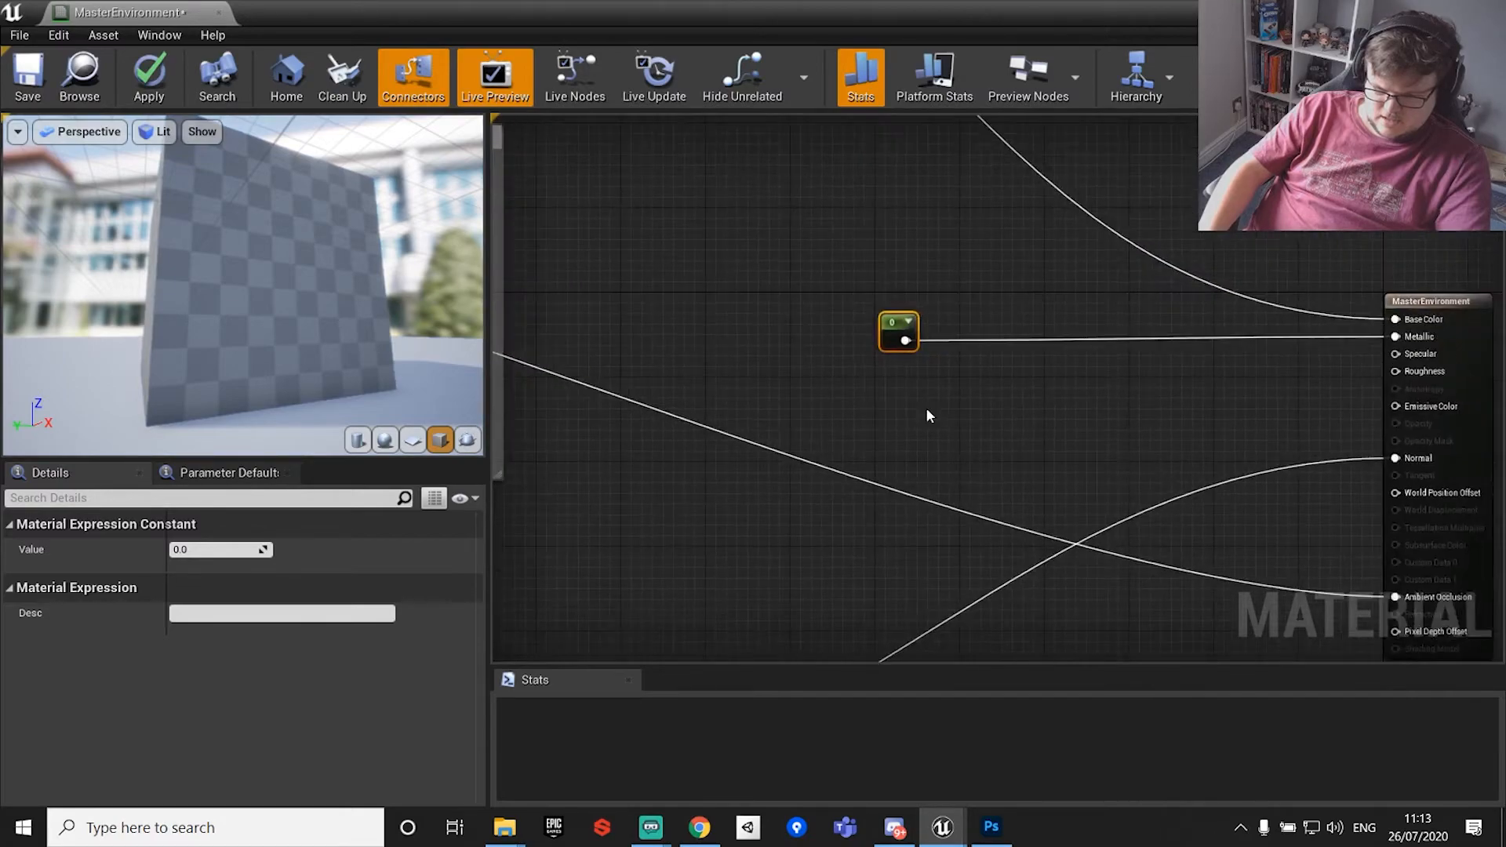
{"action": "scroll", "coordinate": [929, 414], "scroll_direction": "down", "scroll_amount": 2}
{"action": "left_click_drag", "start_coordinate": [666, 341], "coordinate": [1199, 386]}
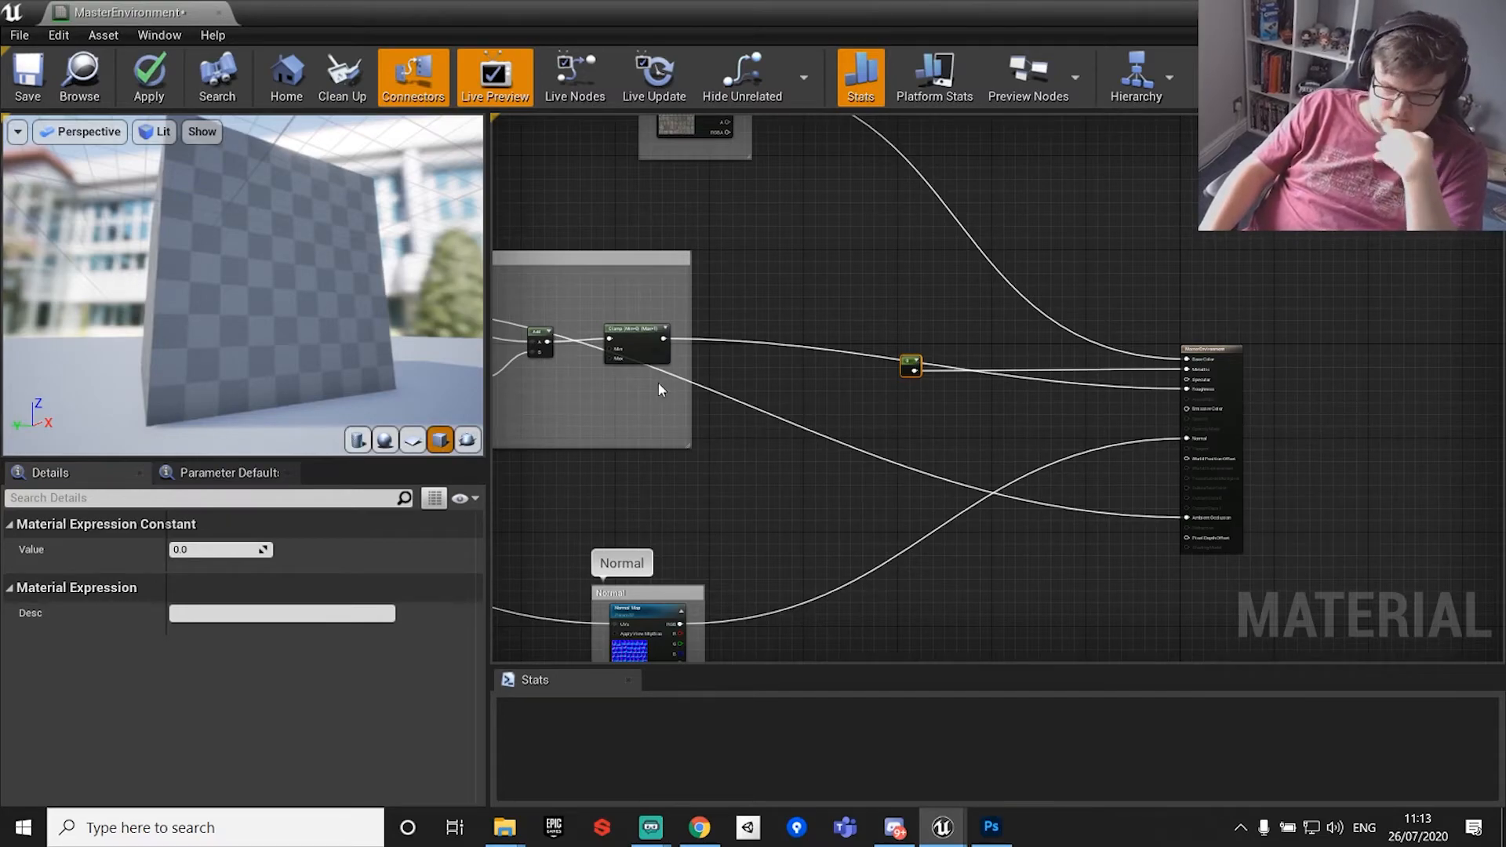
Connect the tile group's output to the UVs input of the PSM texture and apply the changes to the material.
{"action": "right_click_drag", "start_coordinate": [661, 390], "coordinate": [1210, 449]}
{"action": "left_click_drag", "start_coordinate": [539, 203], "coordinate": [992, 377]}
{"action": "right_click_drag", "start_coordinate": [708, 263], "coordinate": [1126, 262]}
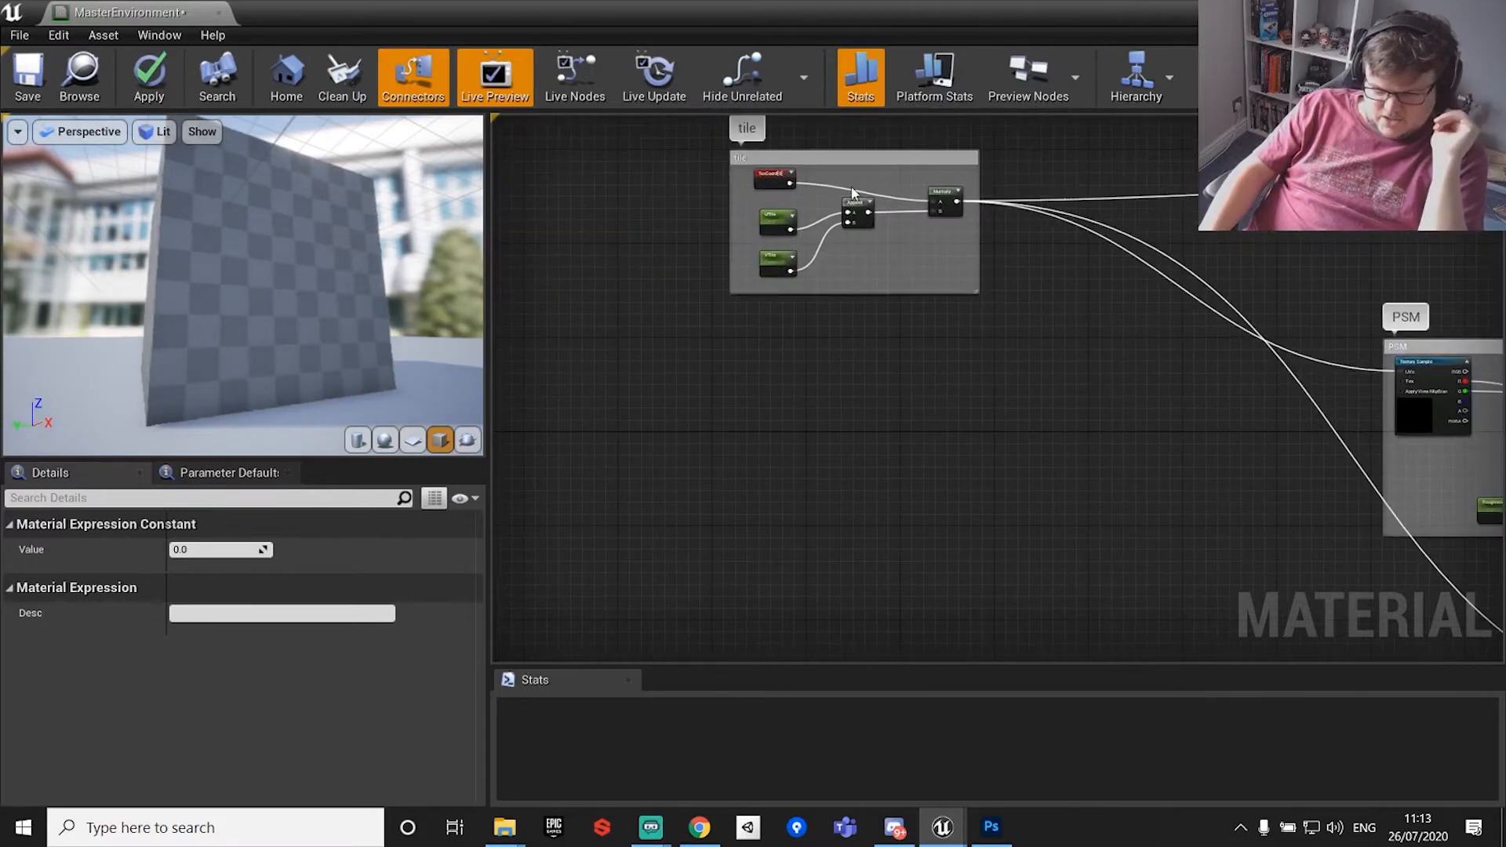
{"action": "right_click", "coordinate": [1456, 378]}
{"action": "left_click", "coordinate": [1290, 273]}
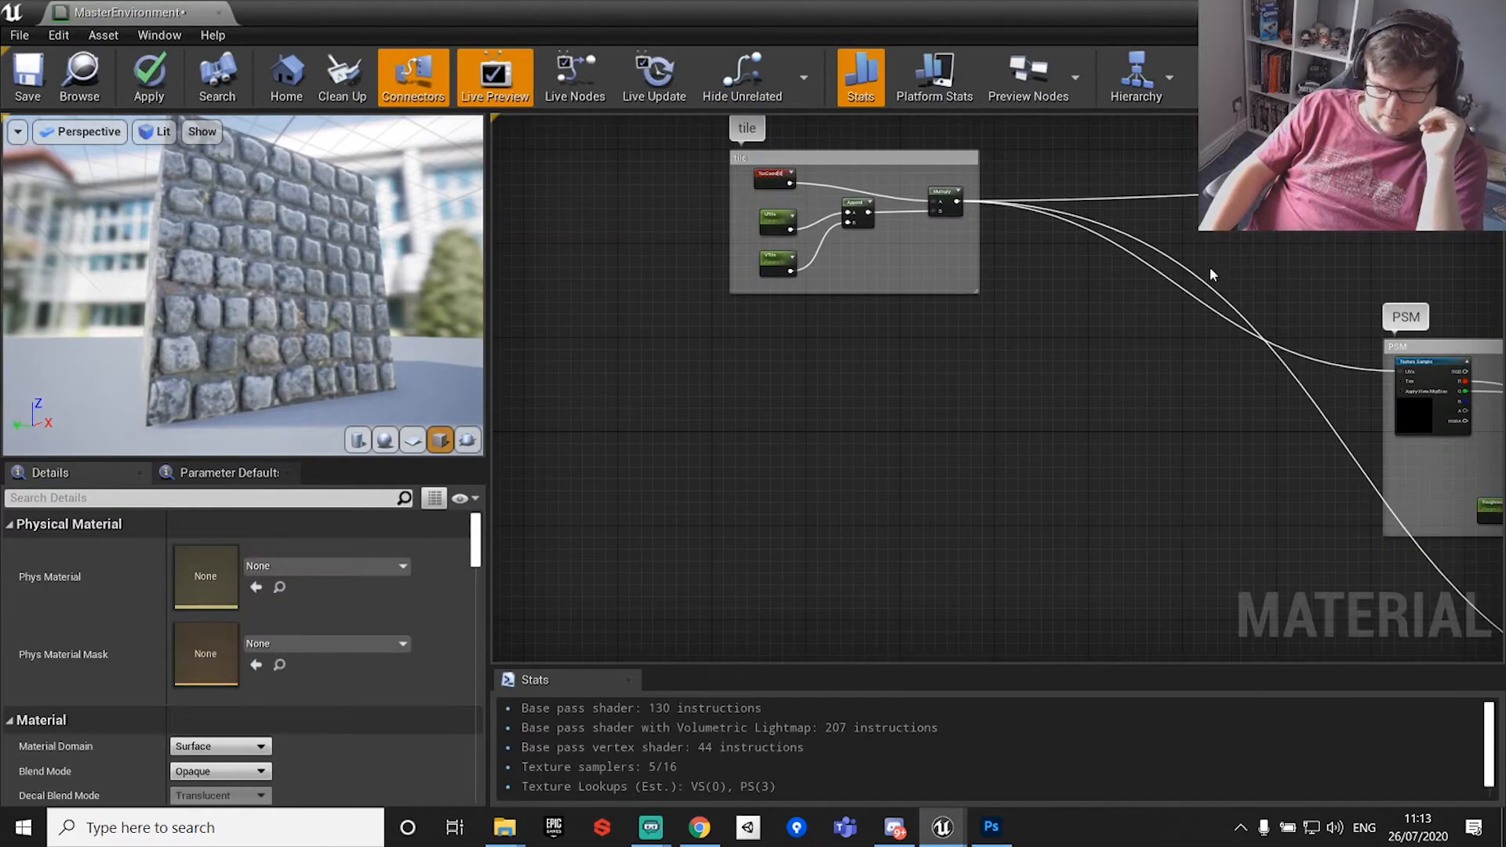
{"action": "left_click", "coordinate": [152, 72]}
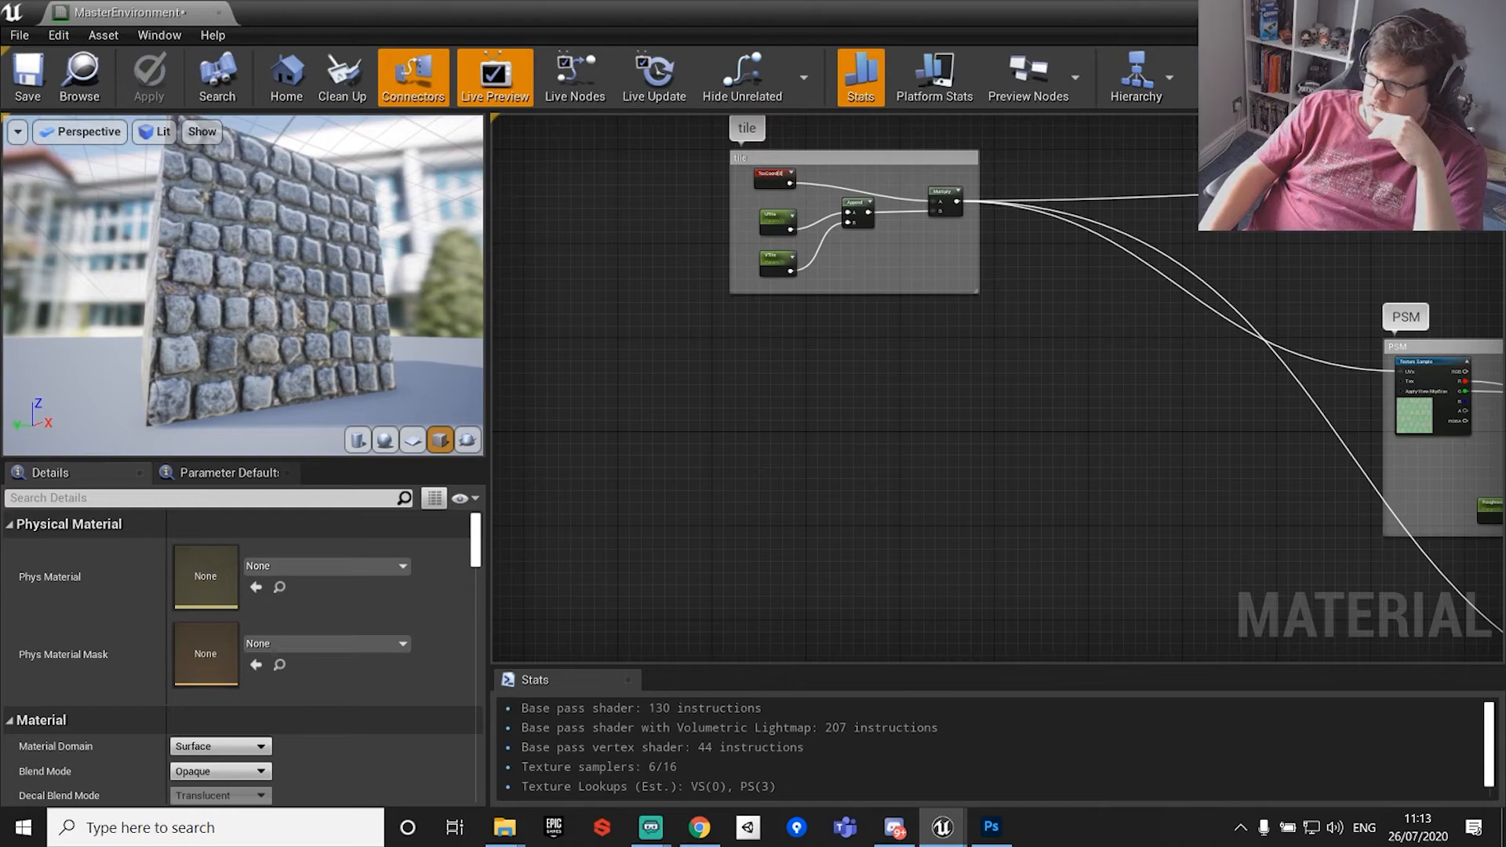
Close the material editor and create a material instance of MasterEnvironment named Cobble.
{"action": "left_click", "coordinate": [219, 12]}
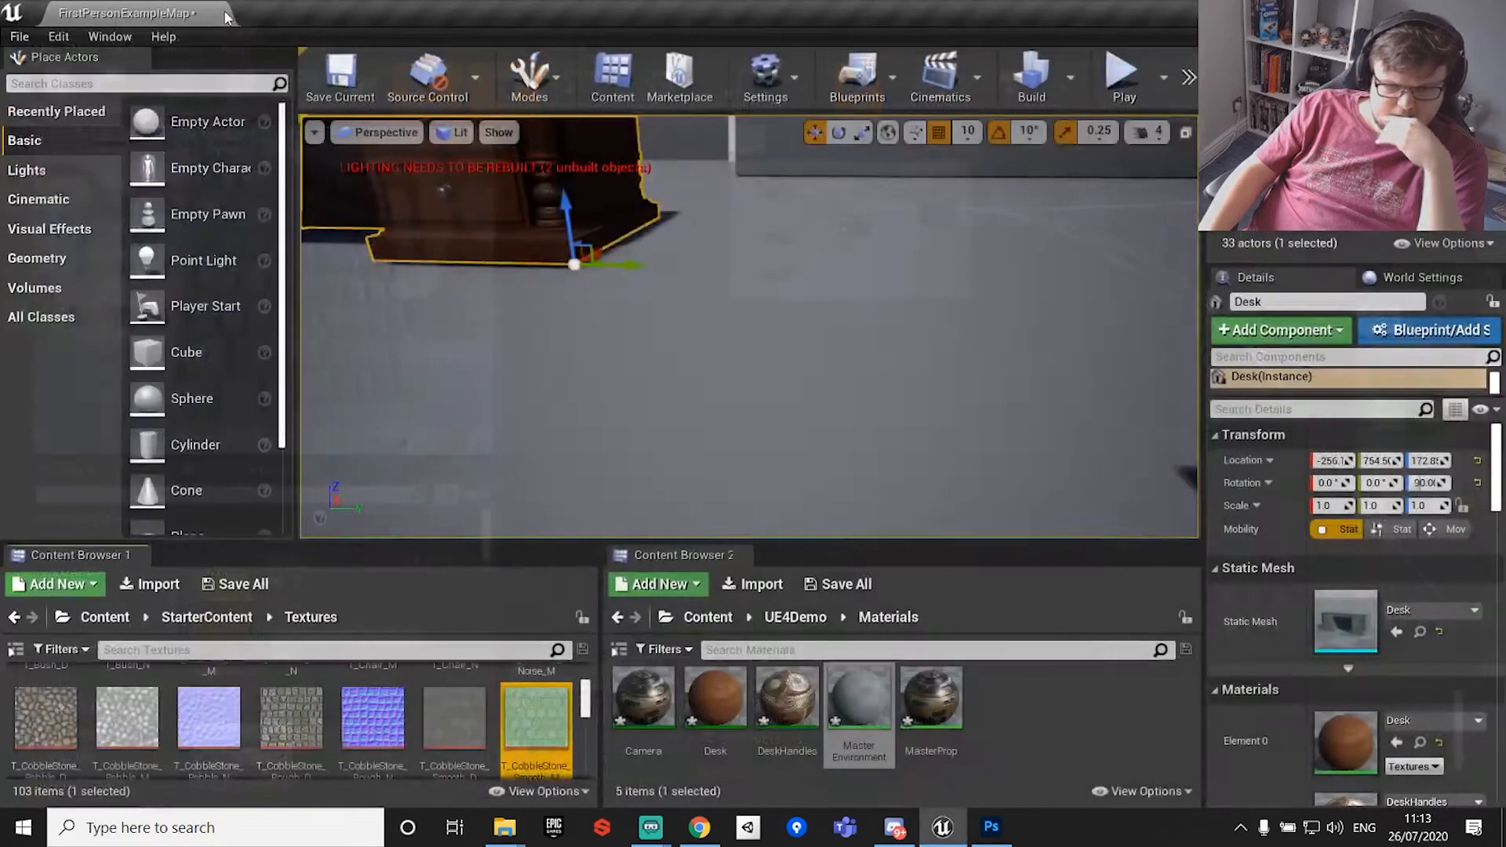
{"action": "key", "text": "f"}
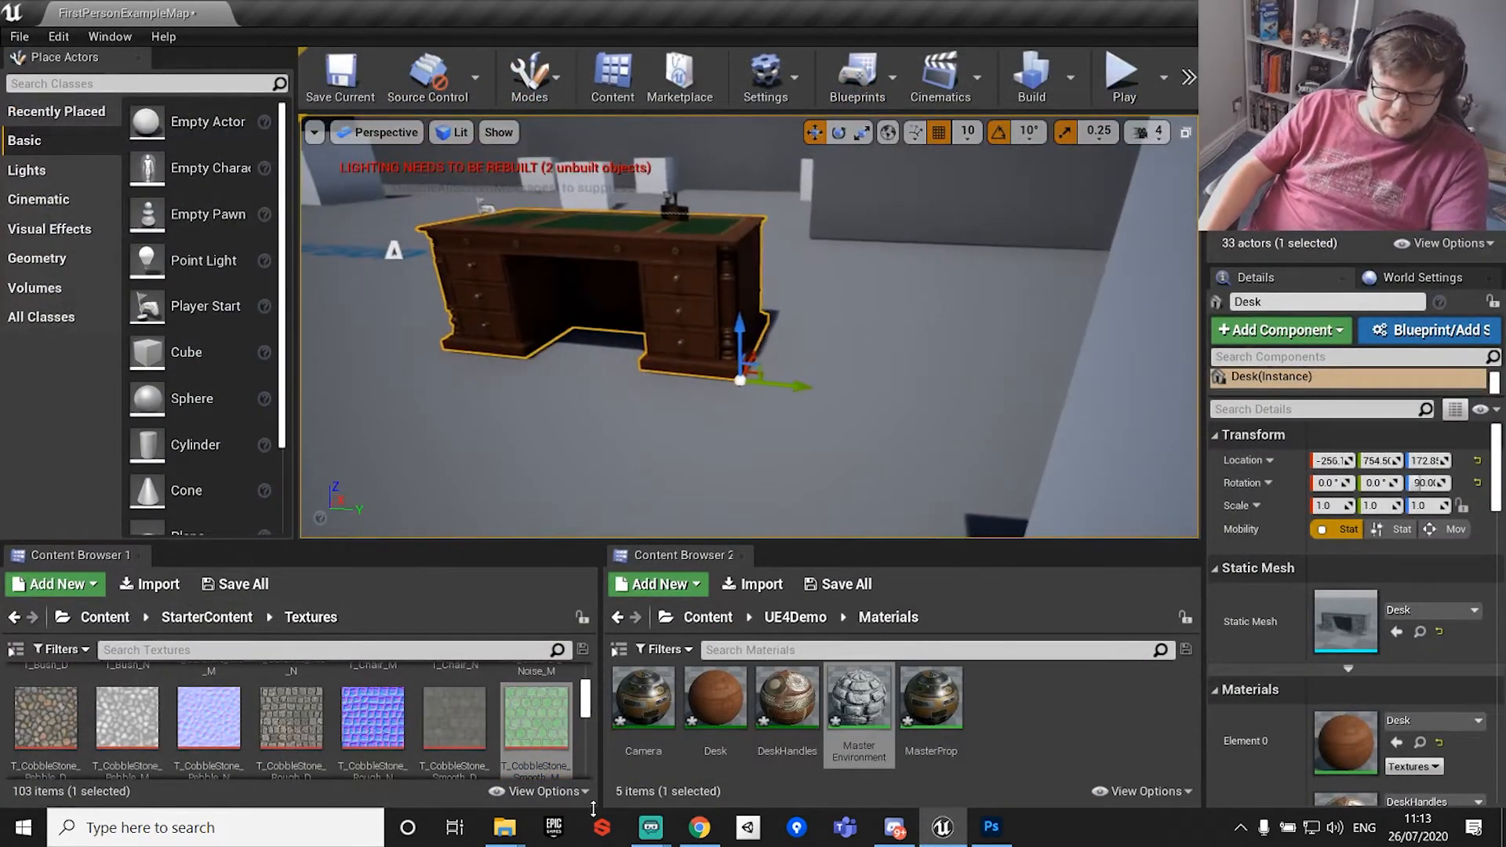
{"action": "right_click", "coordinate": [871, 710]}
{"action": "left_click", "coordinate": [951, 220]}
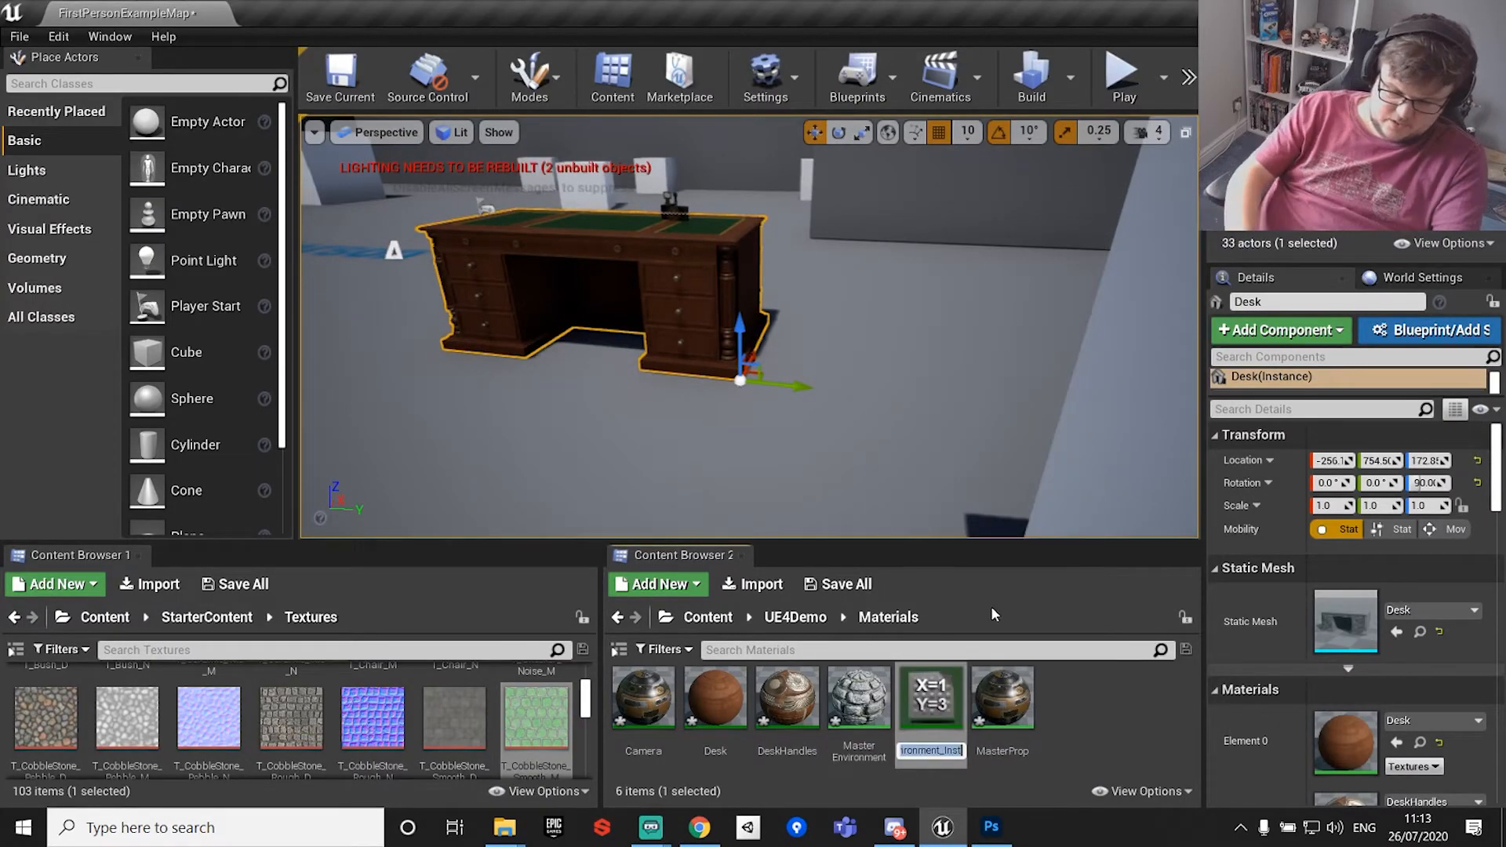
{"action": "type", "text": "Cobble"}
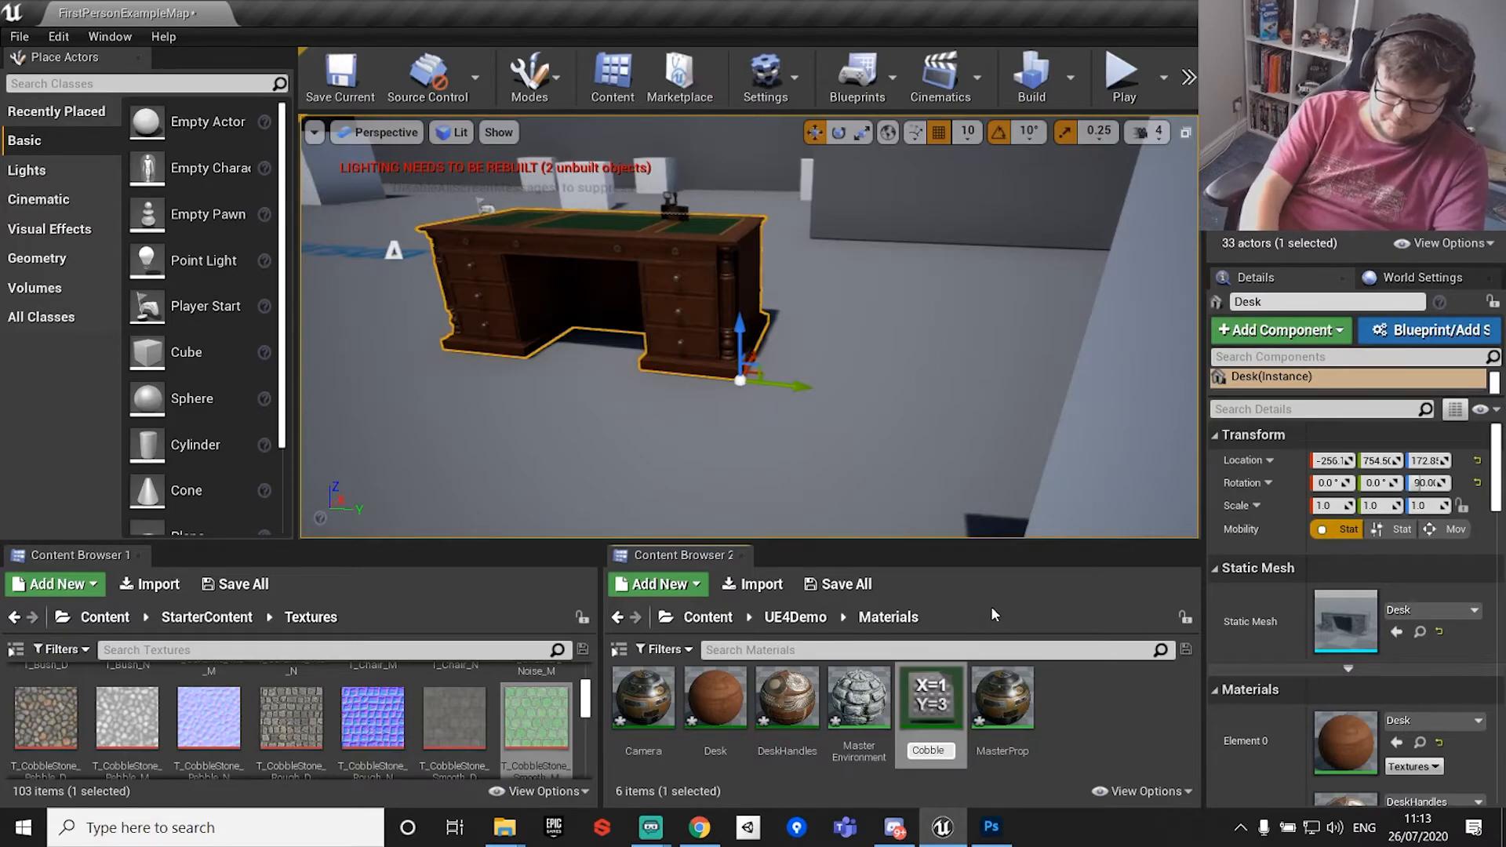
{"action": "key", "text": "Return"}
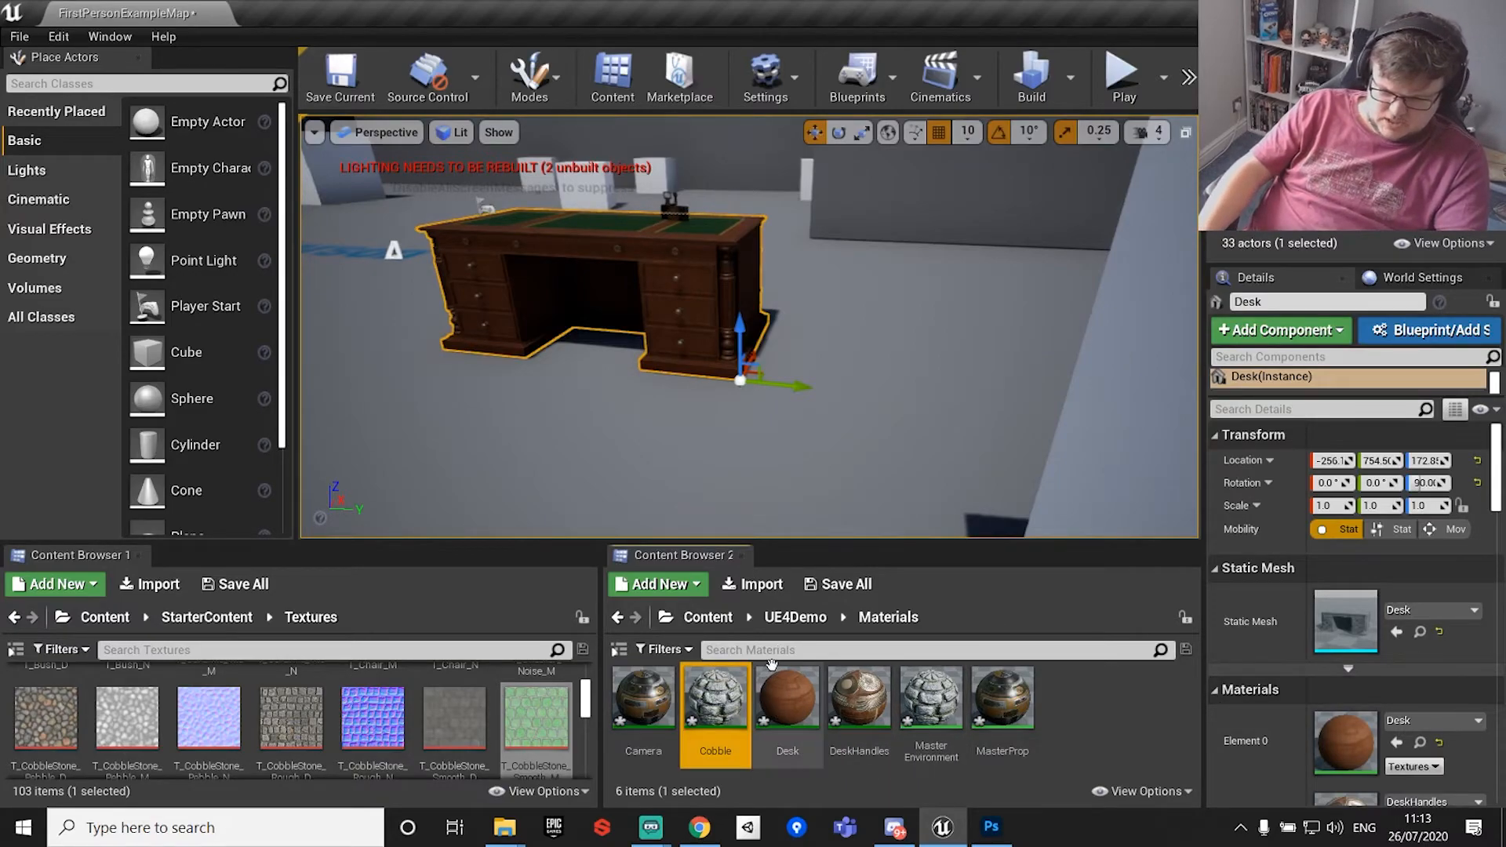
Apply the Cobble material instance to the level's floor and inspect the surface.
{"action": "left_click_drag", "start_coordinate": [719, 699], "coordinate": [814, 437]}
{"action": "right_click_drag", "start_coordinate": [845, 386], "coordinate": [808, 313]}
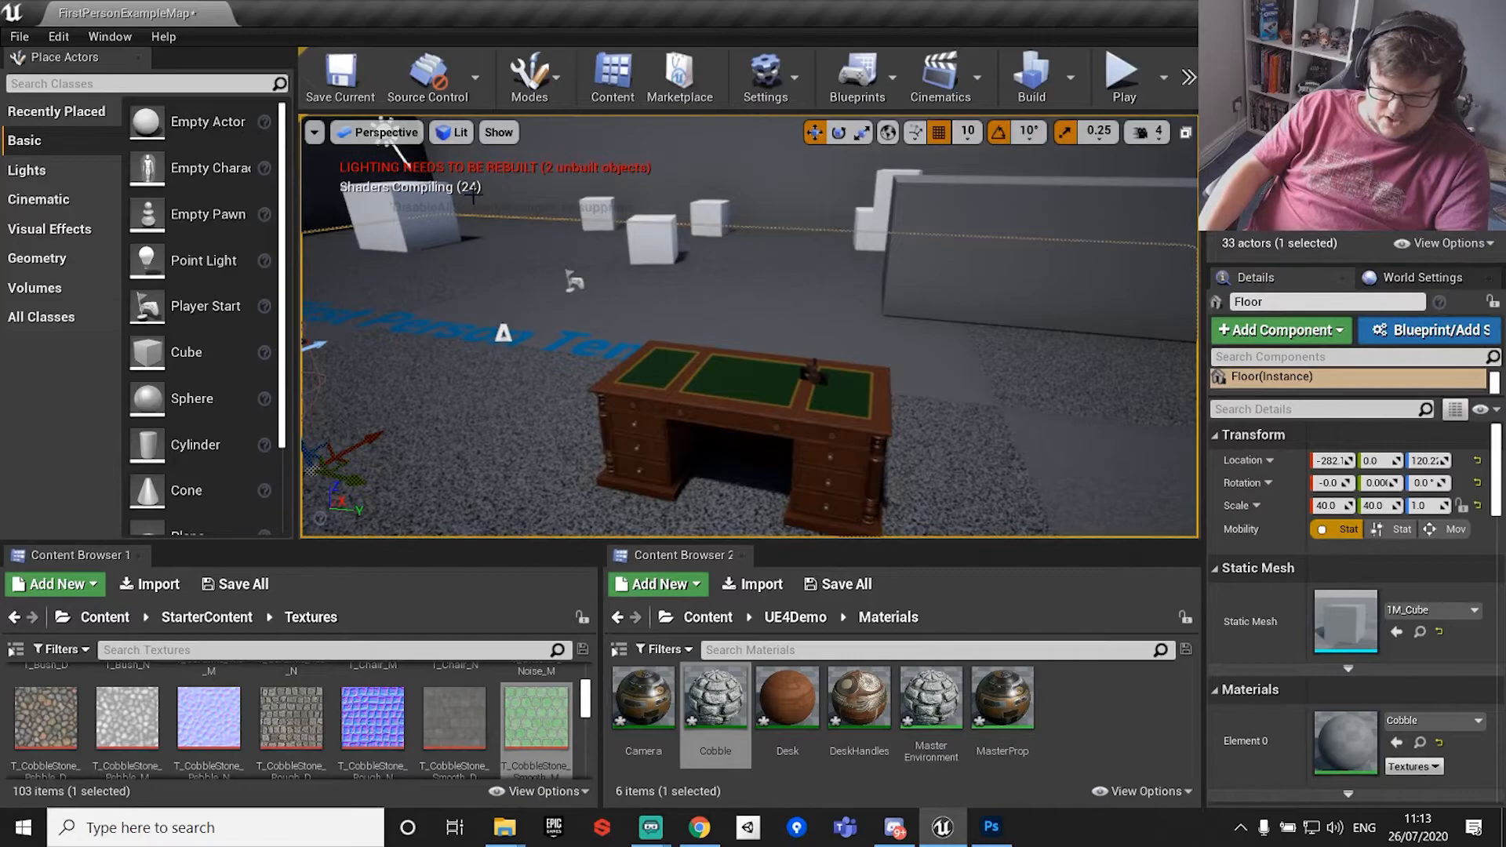
{"action": "right_click_drag", "start_coordinate": [557, 359], "coordinate": [910, 339]}
{"action": "right_click_drag", "start_coordinate": [839, 392], "coordinate": [616, 353]}
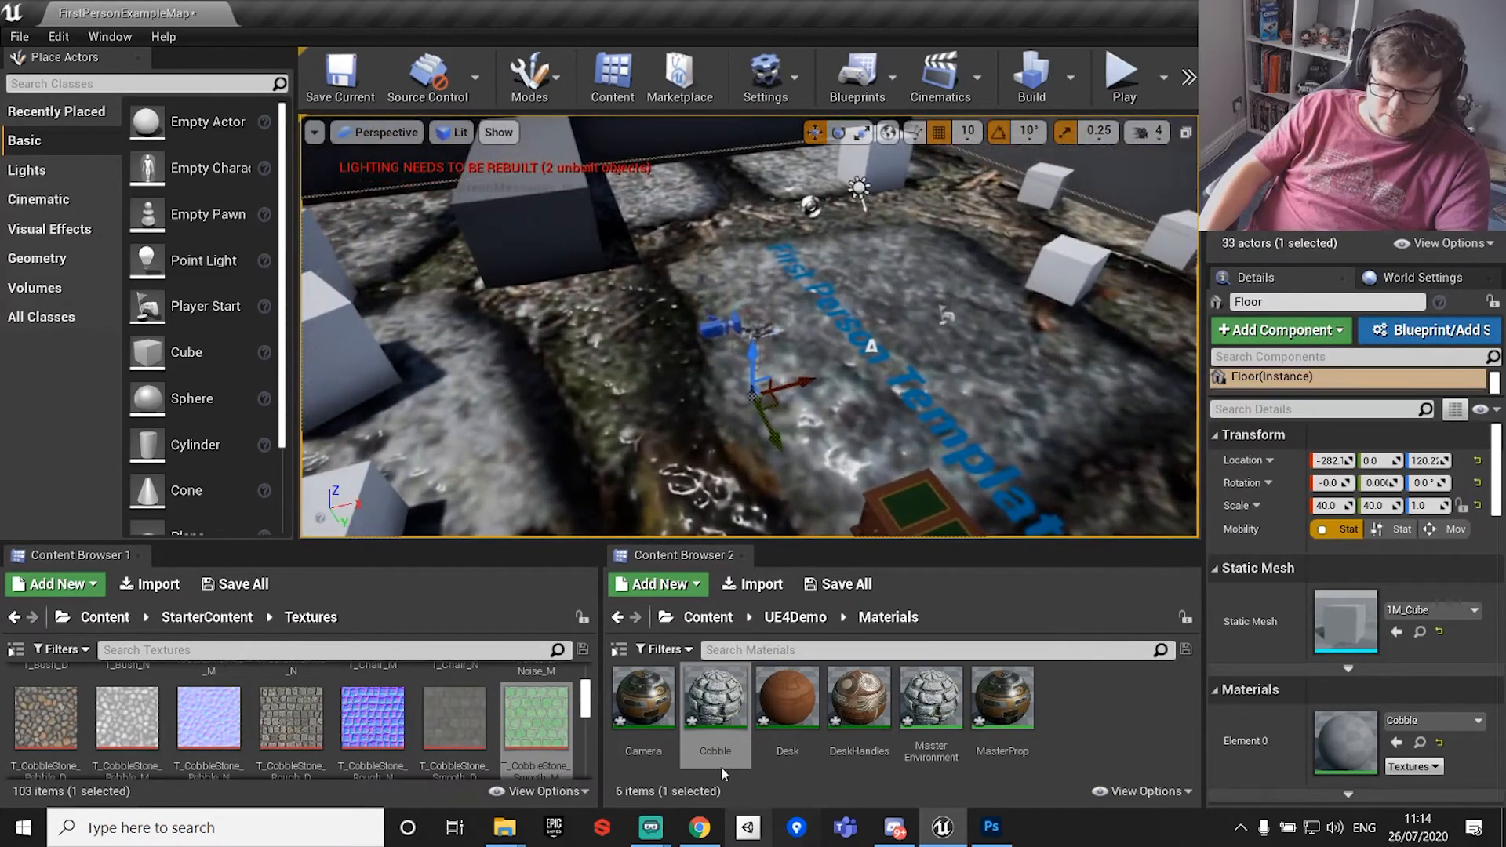
Open the Cobble instance, enable Roughness Amount and set it to 0.7.
{"action": "double_click", "coordinate": [716, 721]}
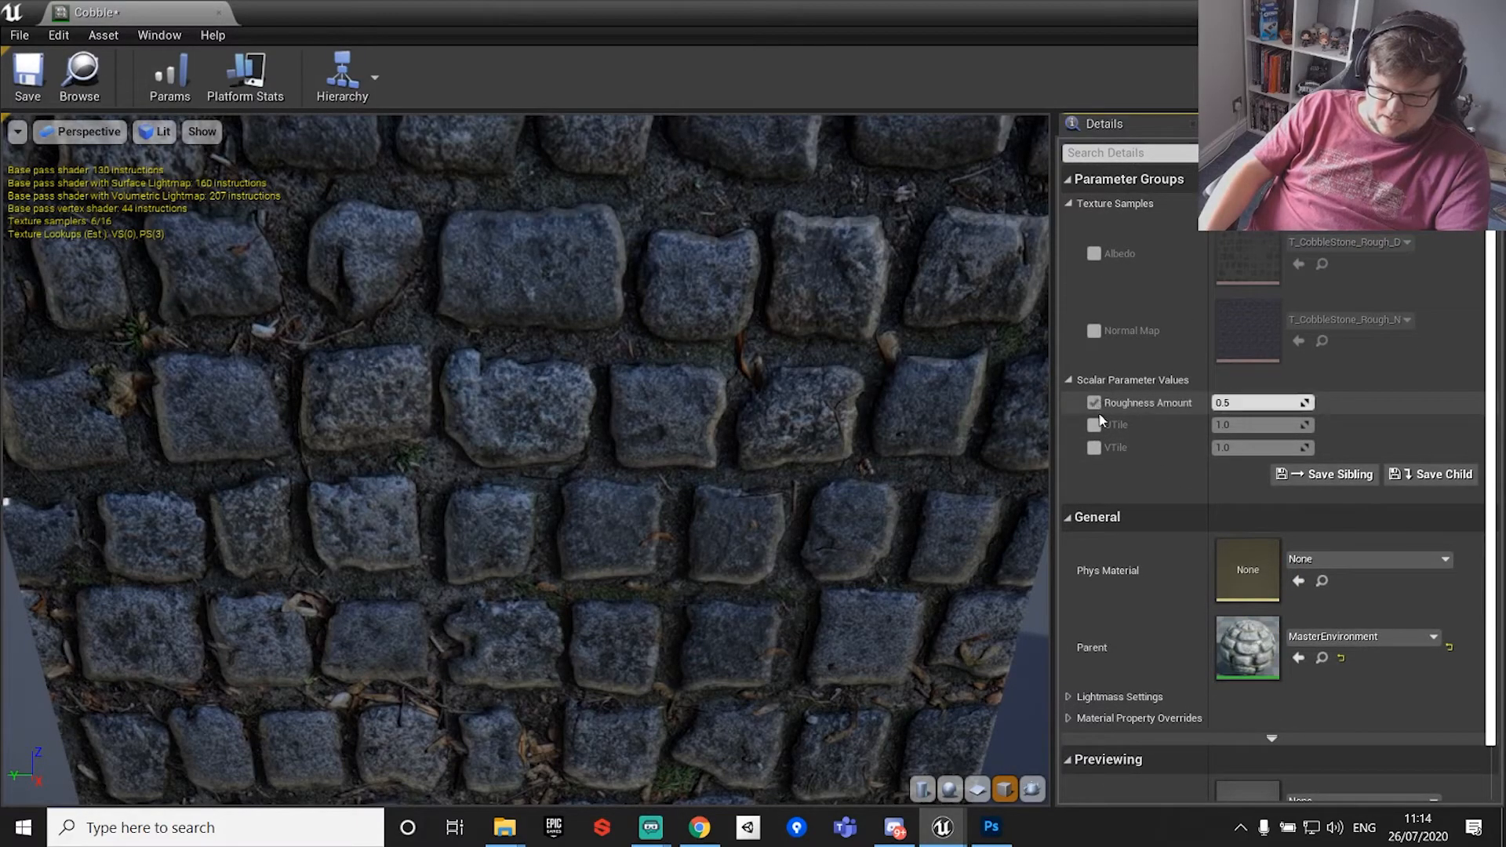
{"action": "key", "text": "BackSpace"}
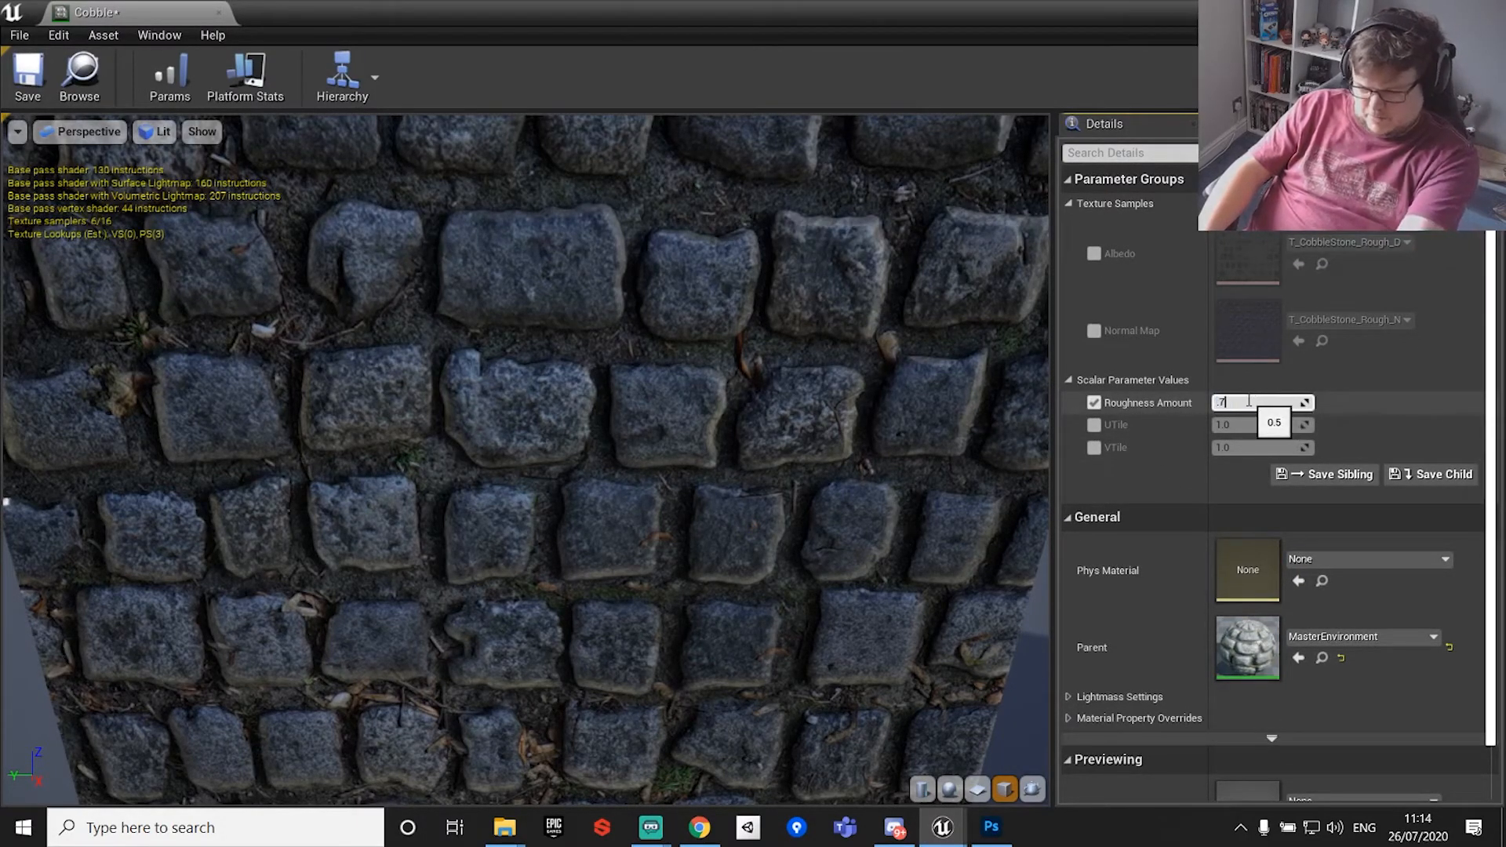
{"action": "type", "text": "0.7"}
{"action": "key", "text": "Return"}
{"action": "left_click_drag", "start_coordinate": [725, 462], "coordinate": [774, 561]}
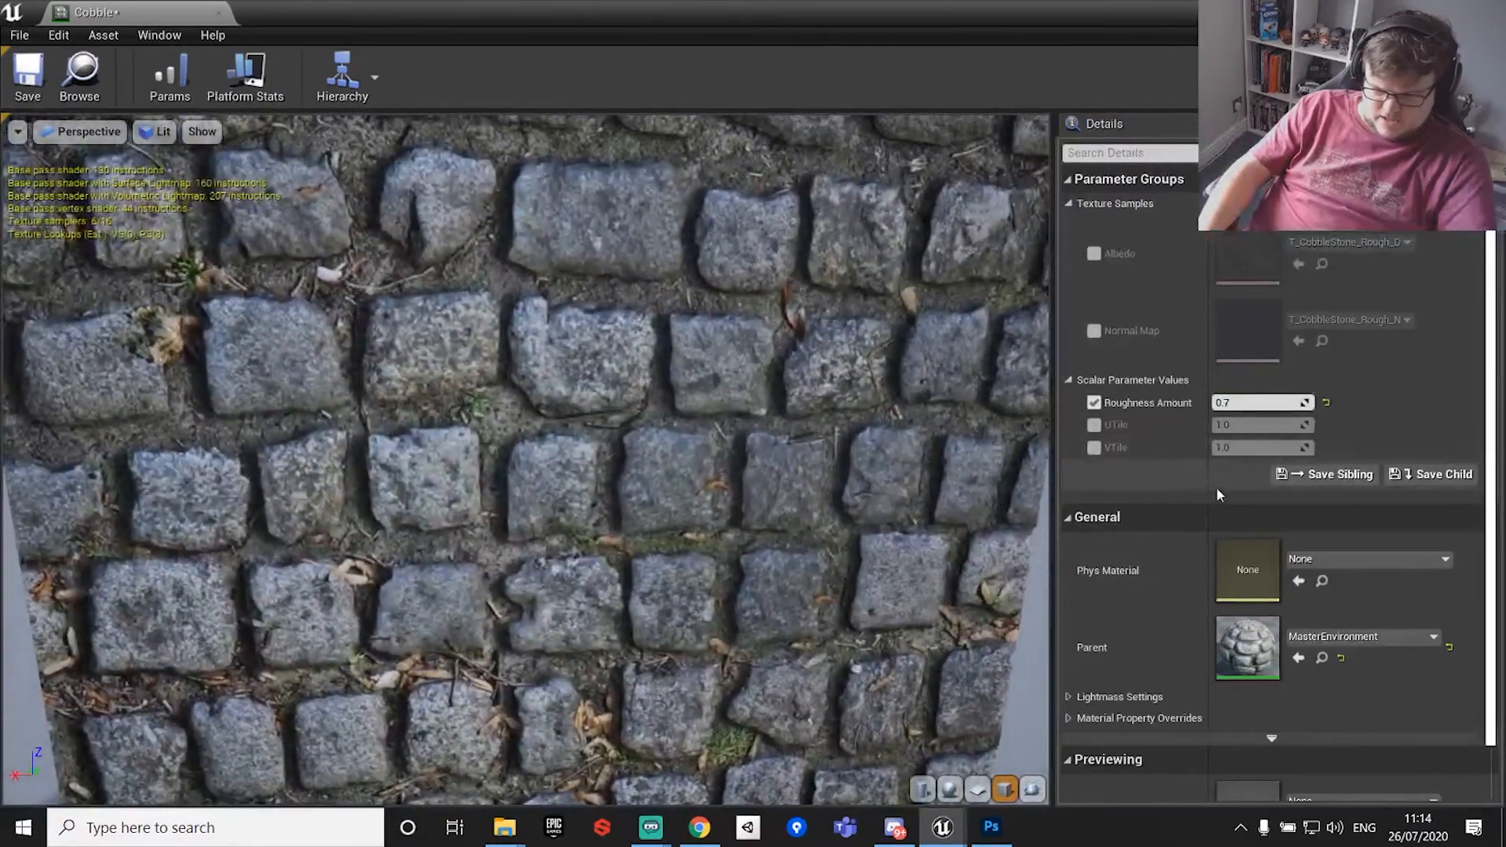
Enable UTile and VTile, set both to 4, and close the instance to check the floor's tiling.
{"action": "left_click", "coordinate": [1095, 426]}
{"action": "left_click", "coordinate": [1094, 448]}
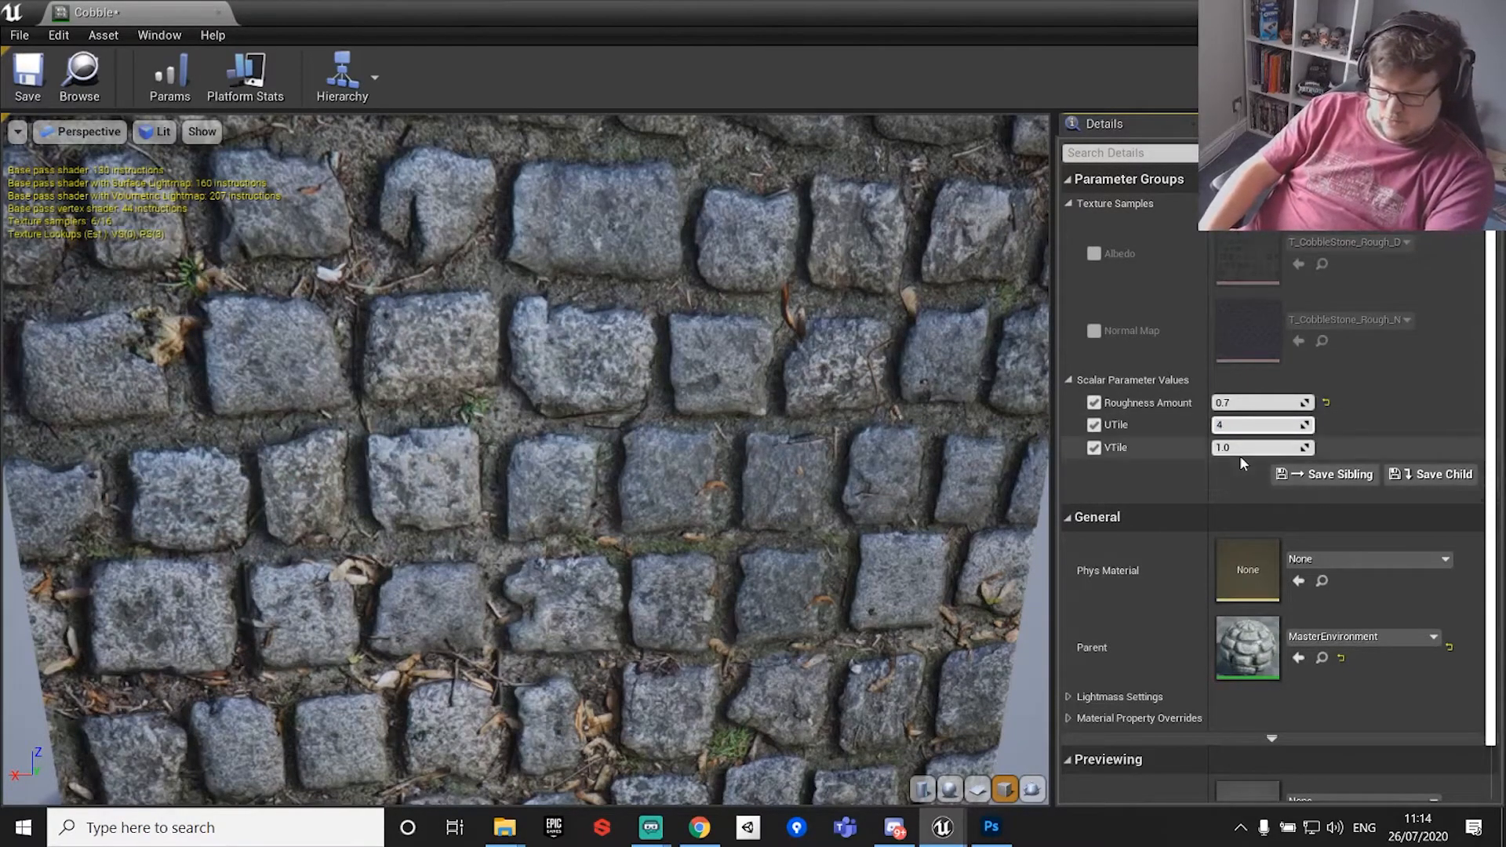
{"action": "key", "text": "Return"}
{"action": "key", "text": "Return"}
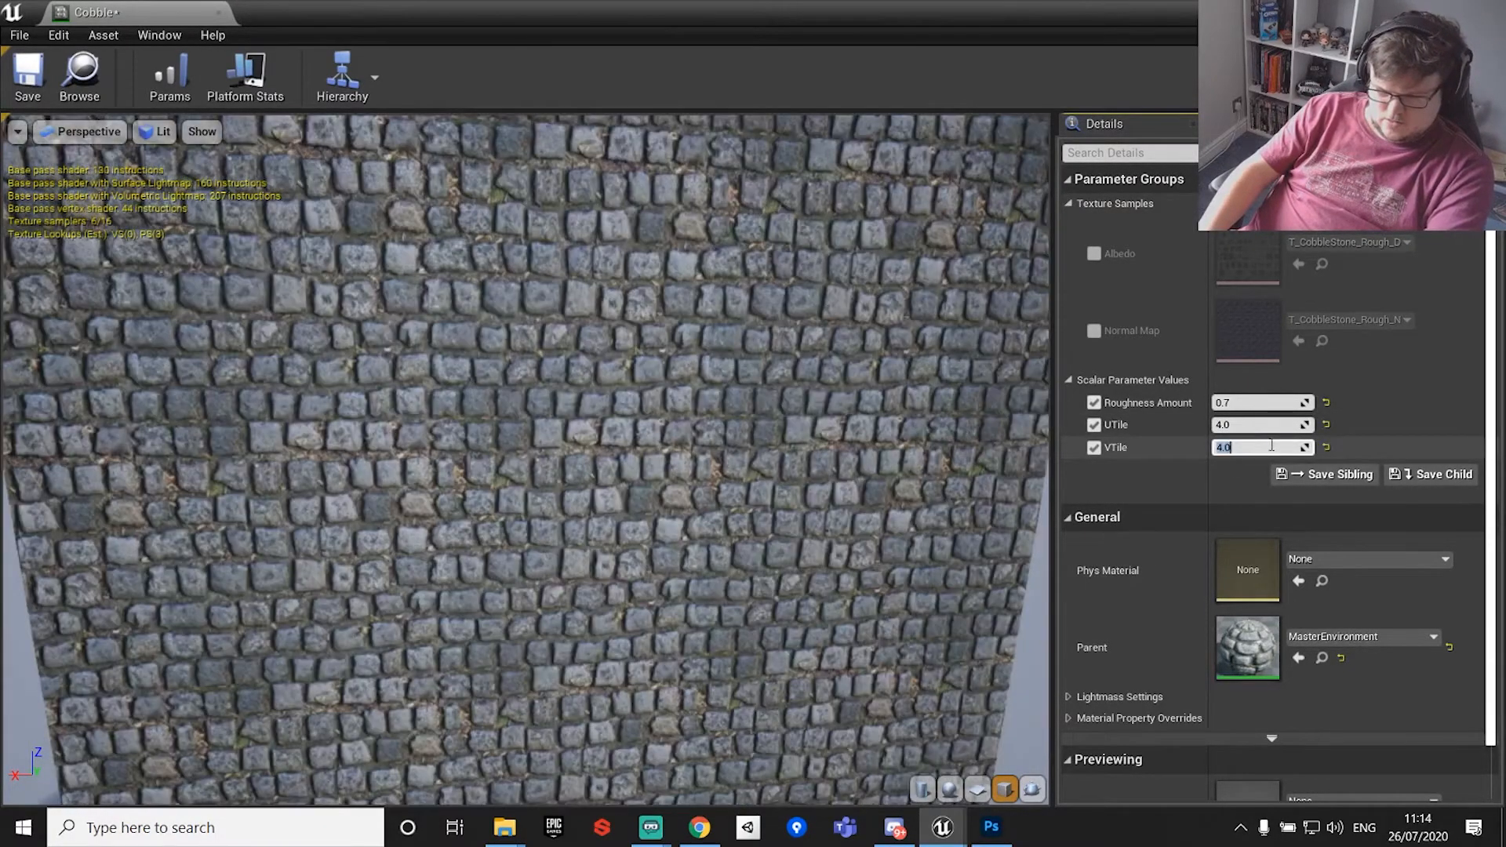
{"action": "left_click", "coordinate": [219, 13]}
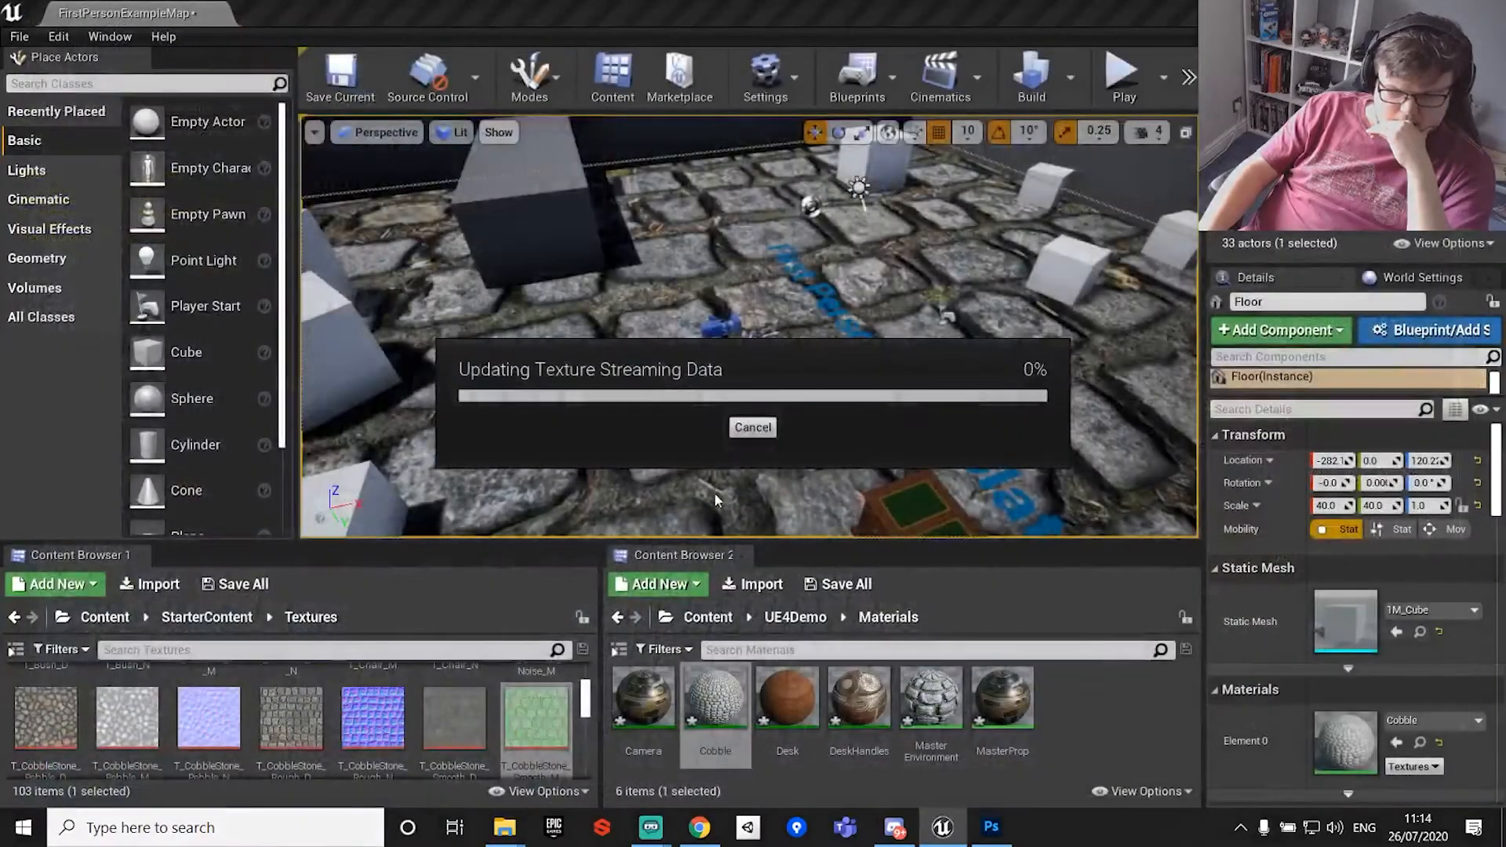
{"action": "mouse_move", "coordinate": [750, 326]}
{"action": "right_mouse_down"}
{"action": "mouse_move", "coordinate": [745, 302]}
{"action": "mouse_move", "coordinate": [760, 318]}
{"action": "right_mouse_up"}
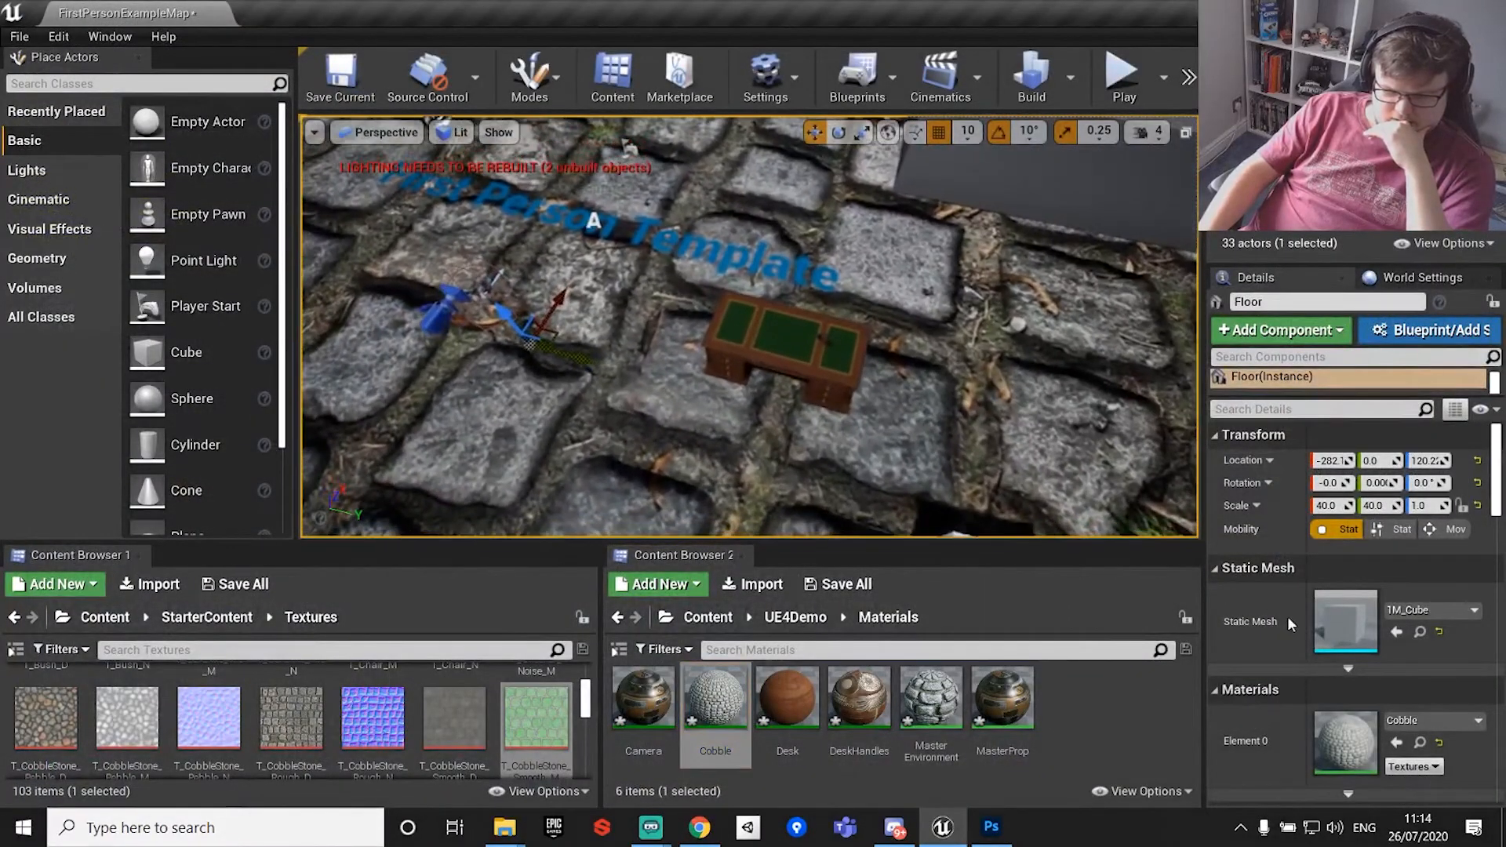
Open the Cobble instance, set UTile and VTile to 8, close it and inspect the floor's tiling.
{"action": "double_click", "coordinate": [722, 696]}
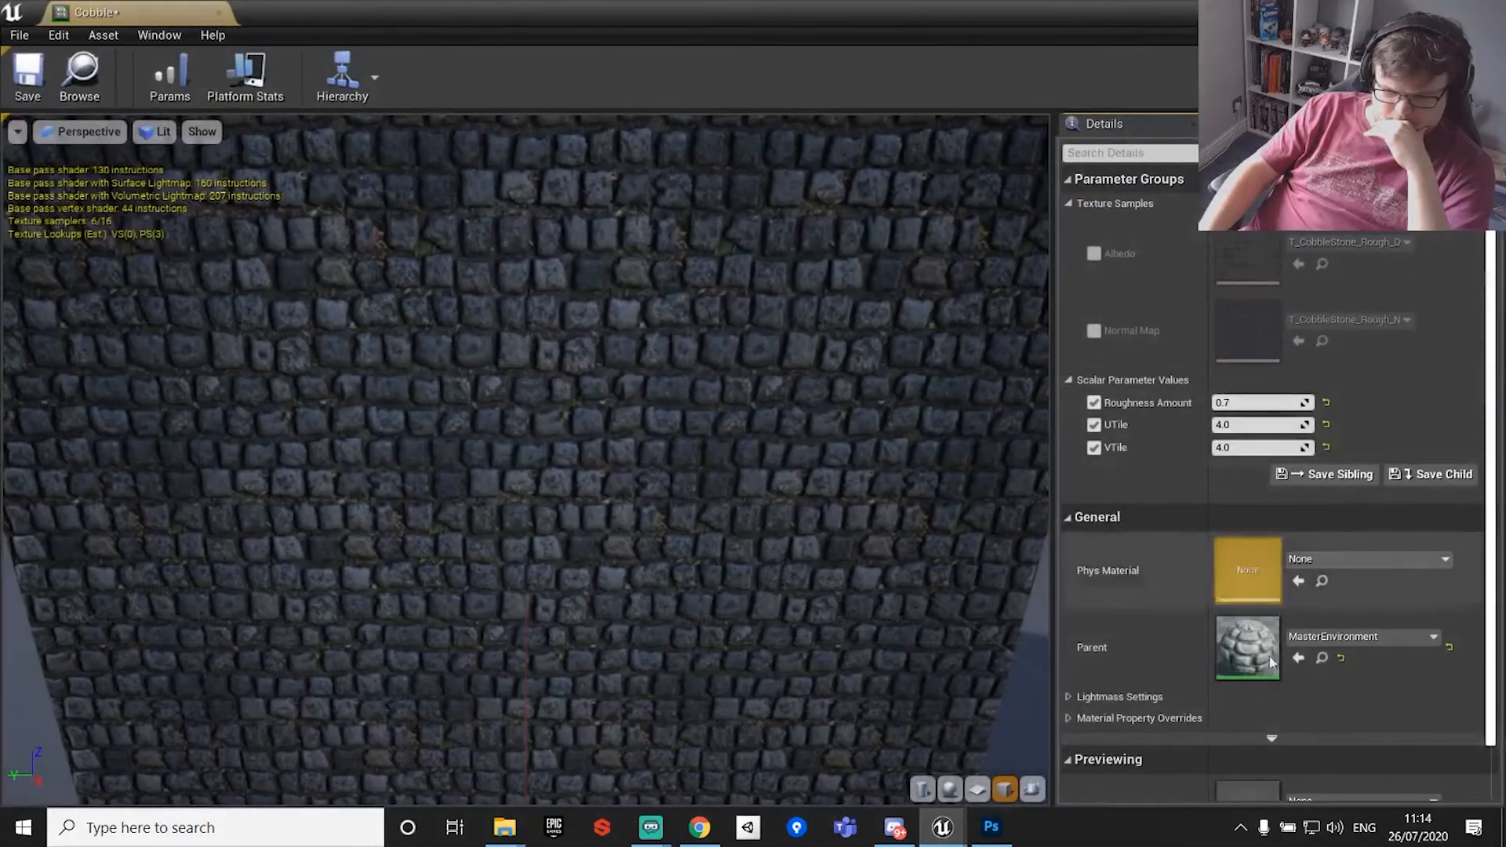
{"action": "left_click", "coordinate": [1244, 426]}
{"action": "left_click", "coordinate": [1242, 446]}
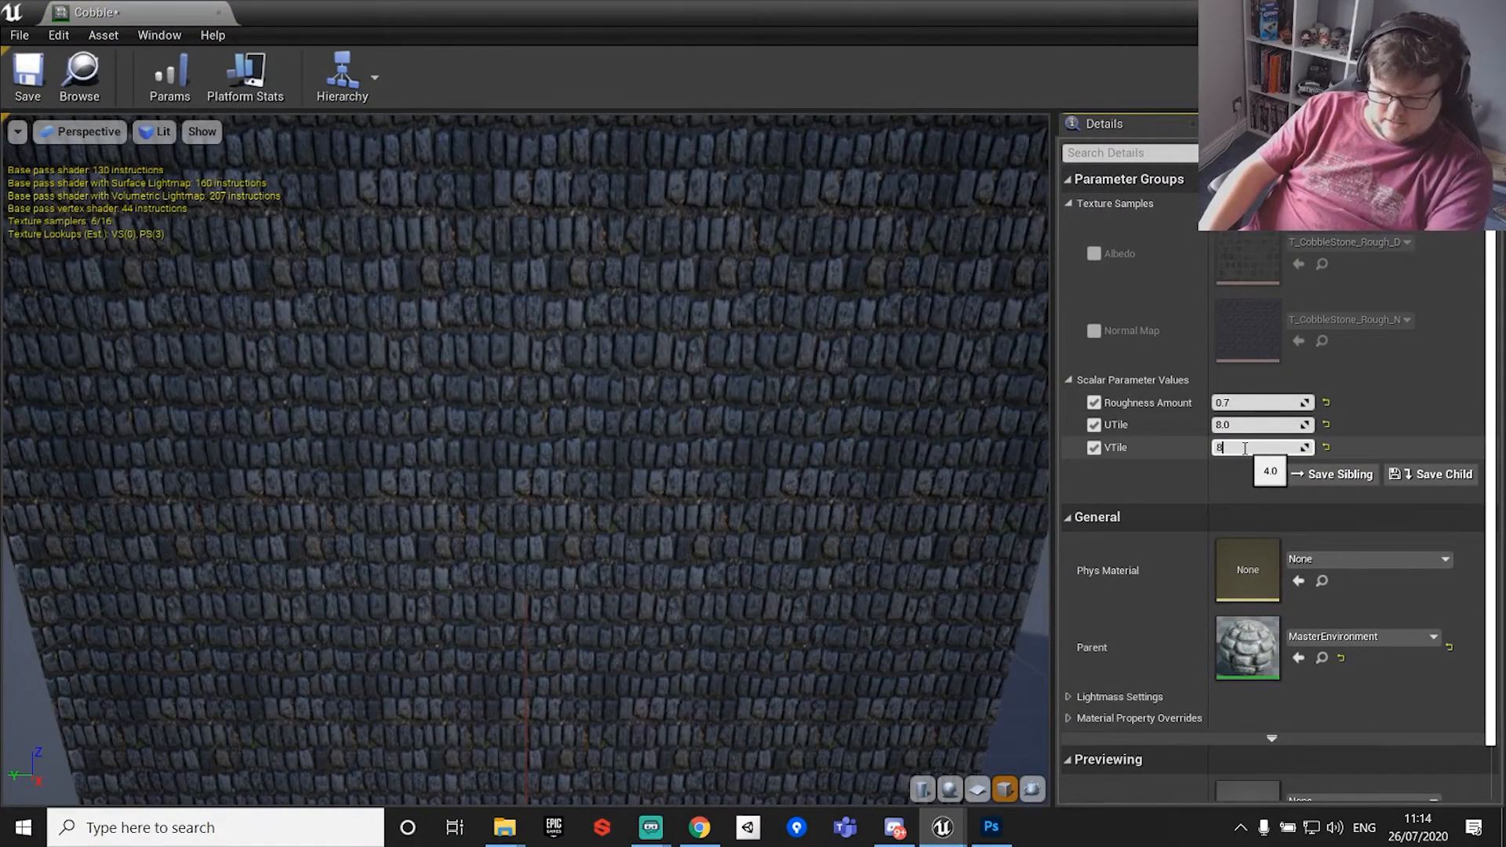
{"action": "key", "text": "Return"}
{"action": "left_click", "coordinate": [1487, 12]}
{"action": "right_click_drag", "start_coordinate": [858, 385], "coordinate": [957, 346]}
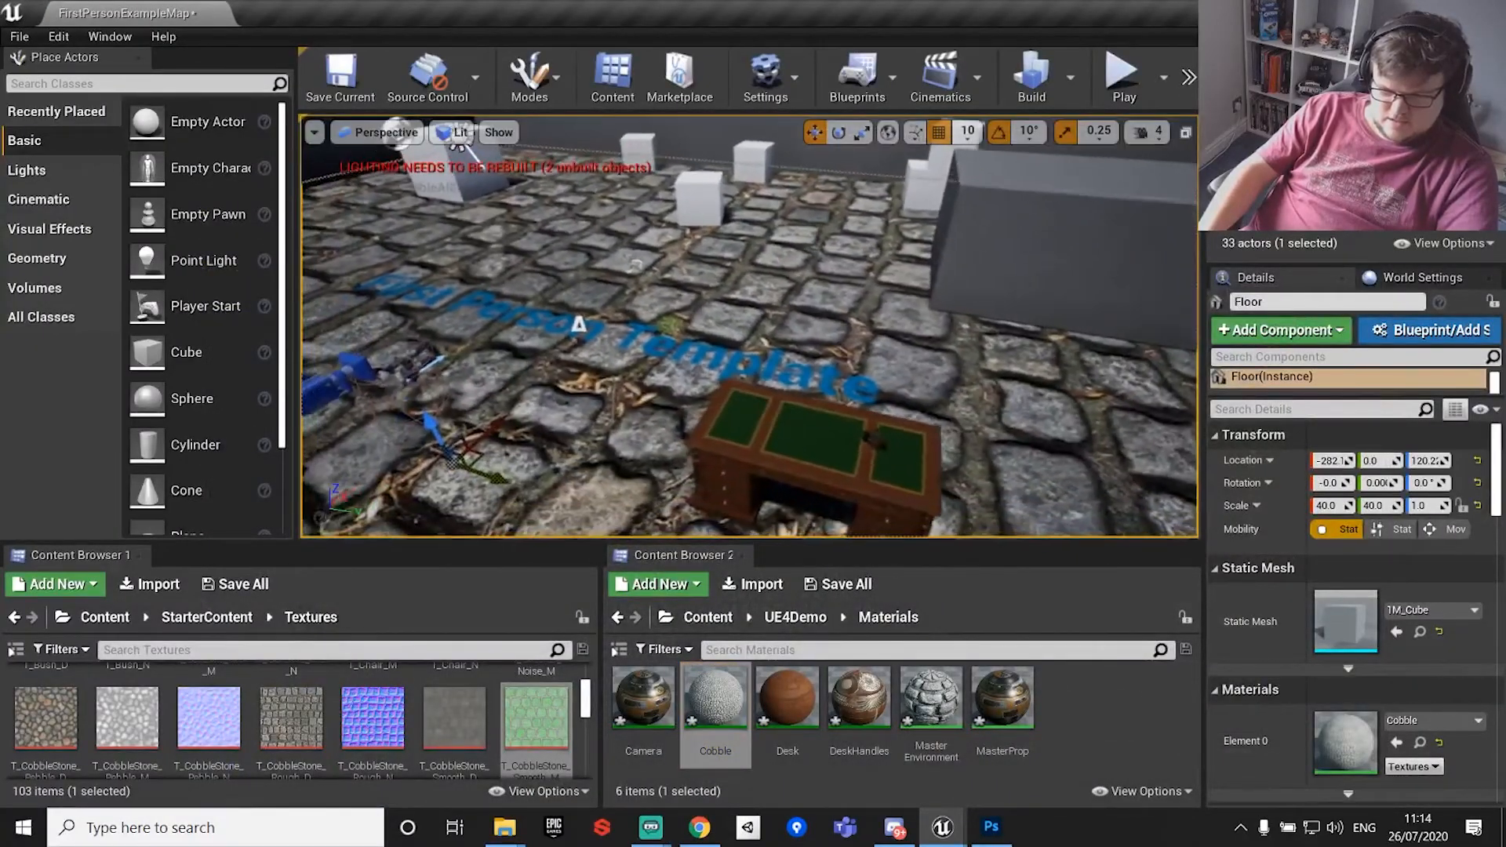
{"action": "right_click_drag", "start_coordinate": [683, 361], "coordinate": [671, 380]}
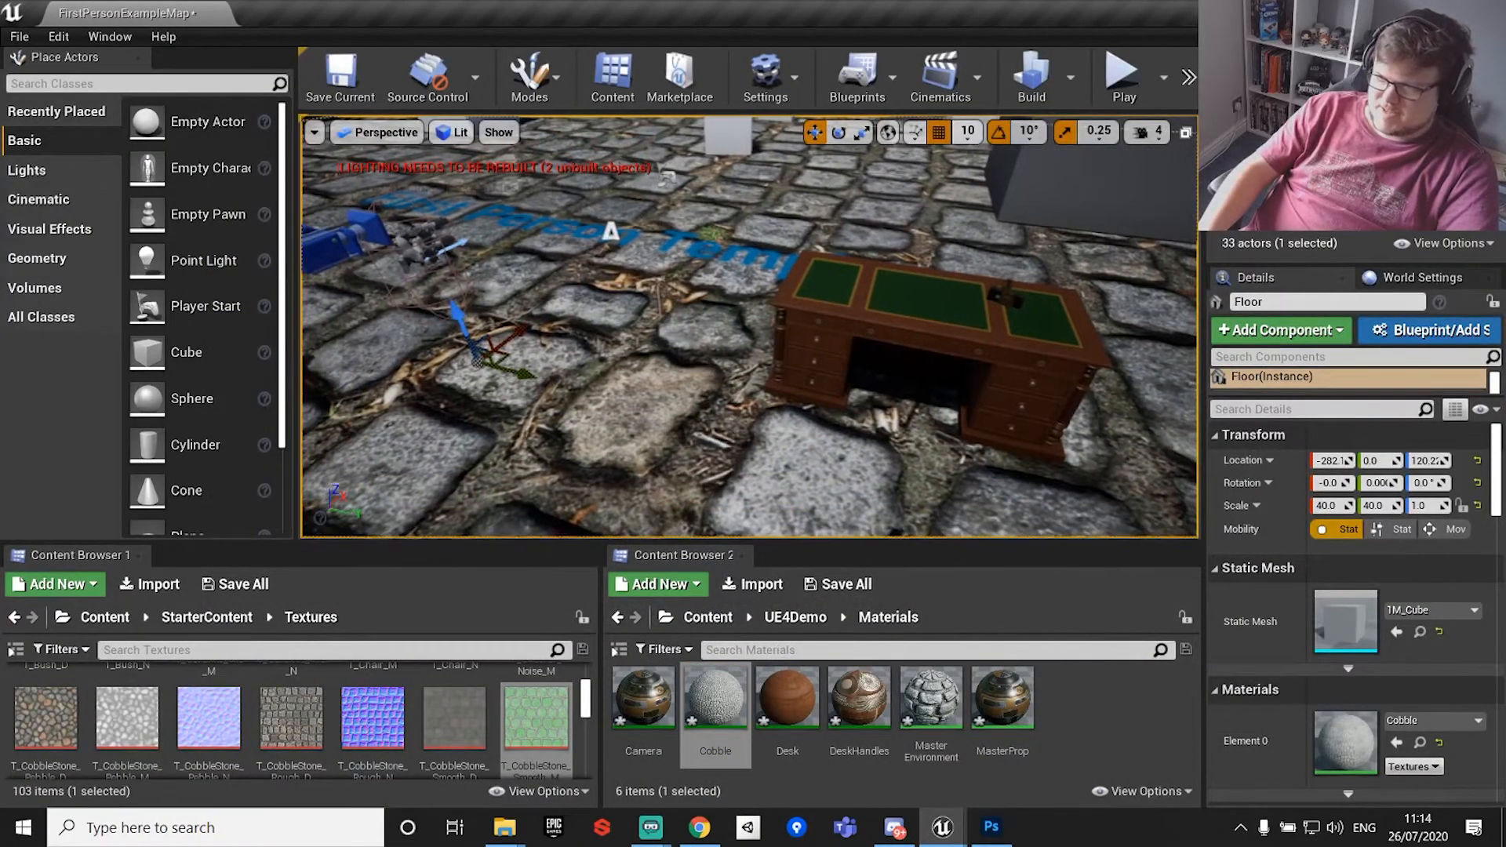
Apply the Cobble material instance to a white cube near the desk and inspect its surface against the floor.
{"action": "right_click_drag", "start_coordinate": [555, 144], "coordinate": [714, 234]}
{"action": "right_click_drag", "start_coordinate": [921, 397], "coordinate": [910, 553]}
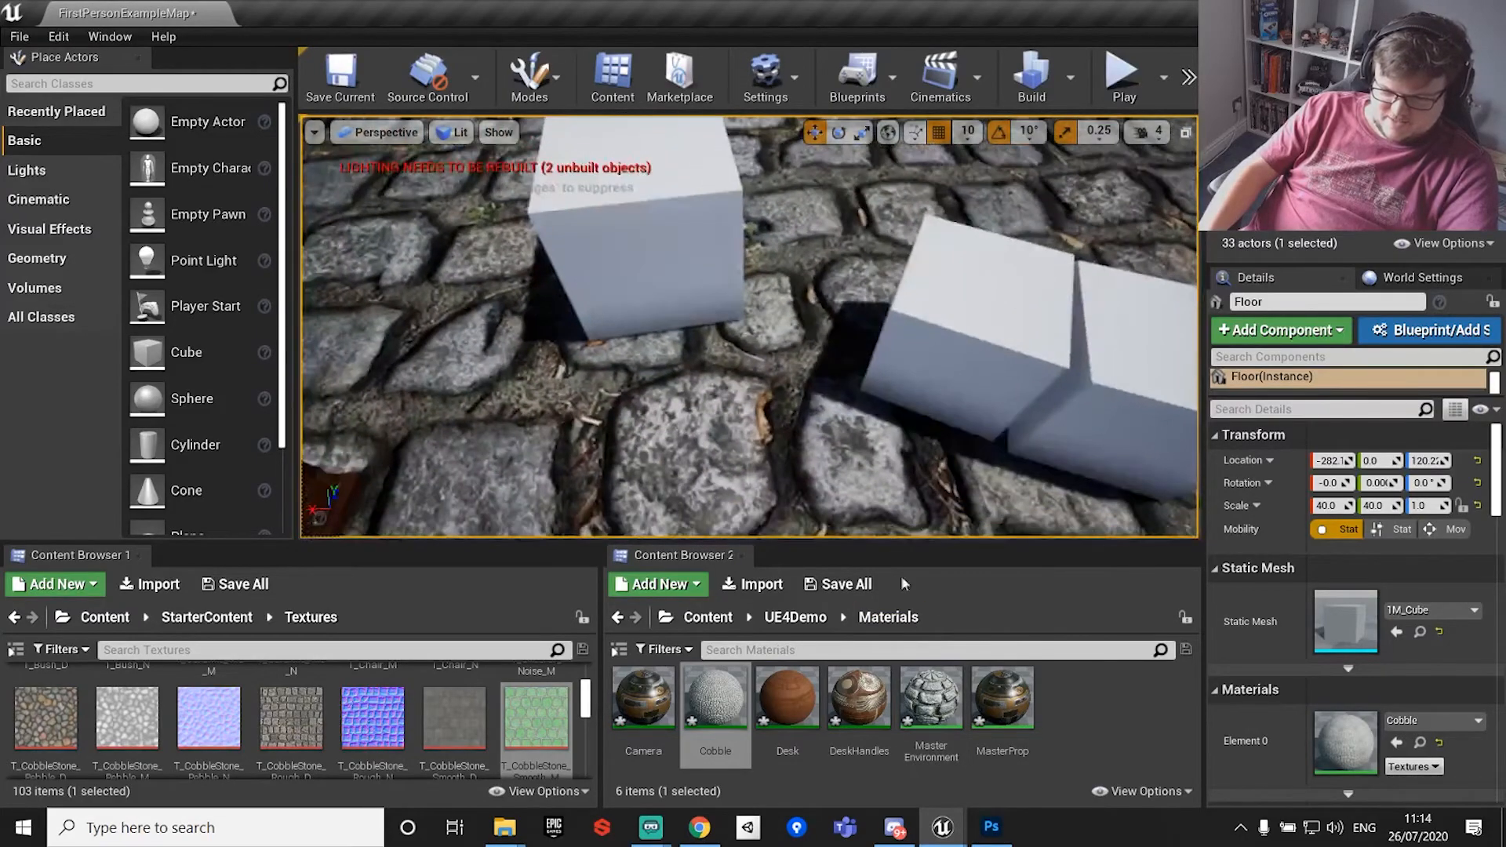
{"action": "left_click_drag", "start_coordinate": [717, 710], "coordinate": [1312, 775]}
{"action": "left_click", "coordinate": [667, 267]}
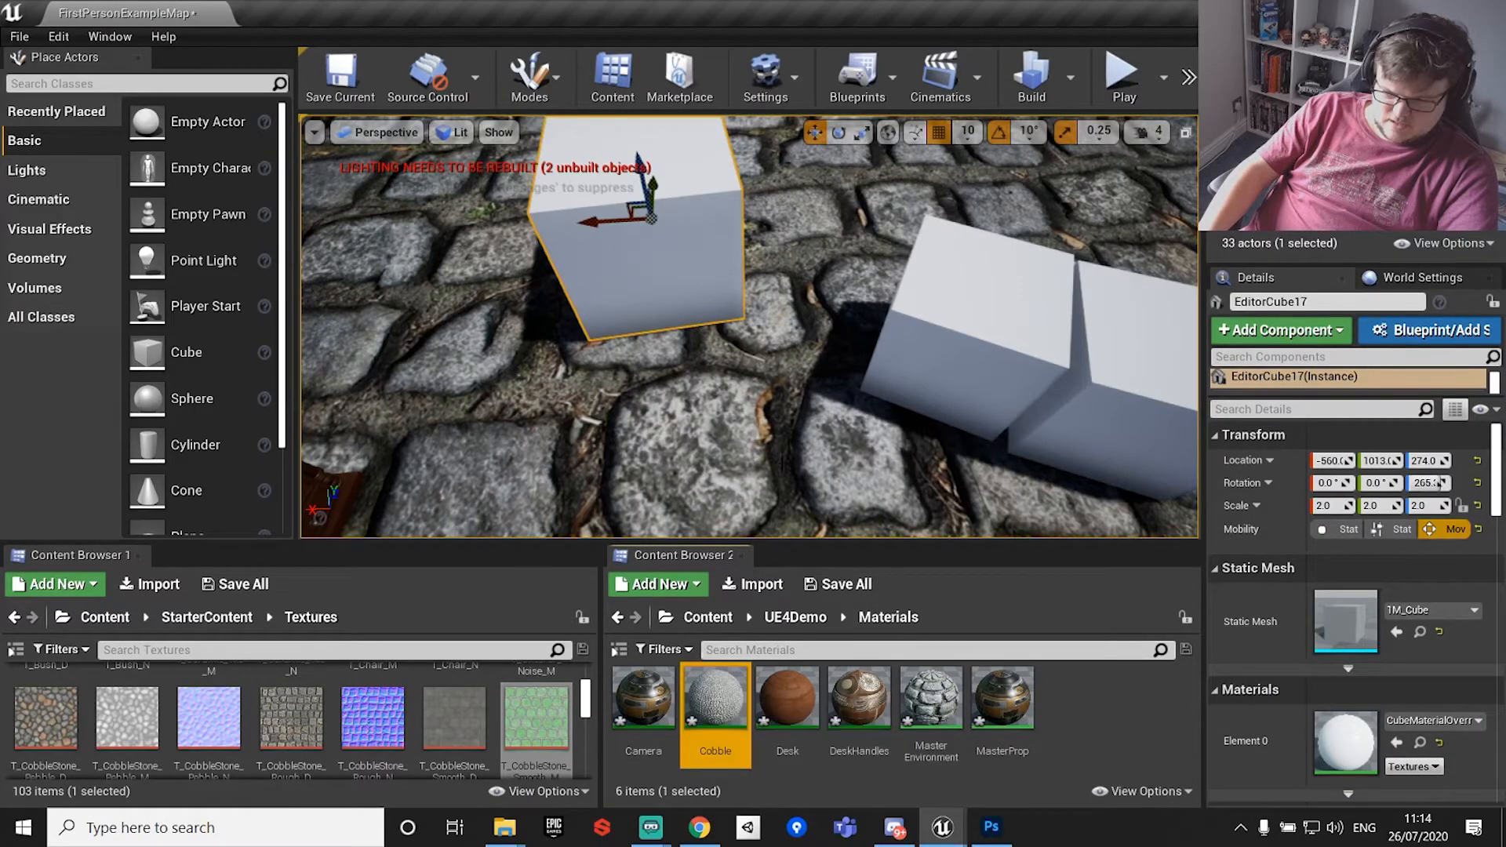
{"action": "left_click_drag", "start_coordinate": [706, 692], "coordinate": [1345, 741]}
{"action": "right_click_drag", "start_coordinate": [746, 300], "coordinate": [674, 188]}
{"action": "key", "text": "w"}
{"action": "right_click_drag", "start_coordinate": [750, 326], "coordinate": [683, 404]}
{"action": "key", "text": "s"}
{"action": "key", "text": "w"}
{"action": "key", "text": "s"}
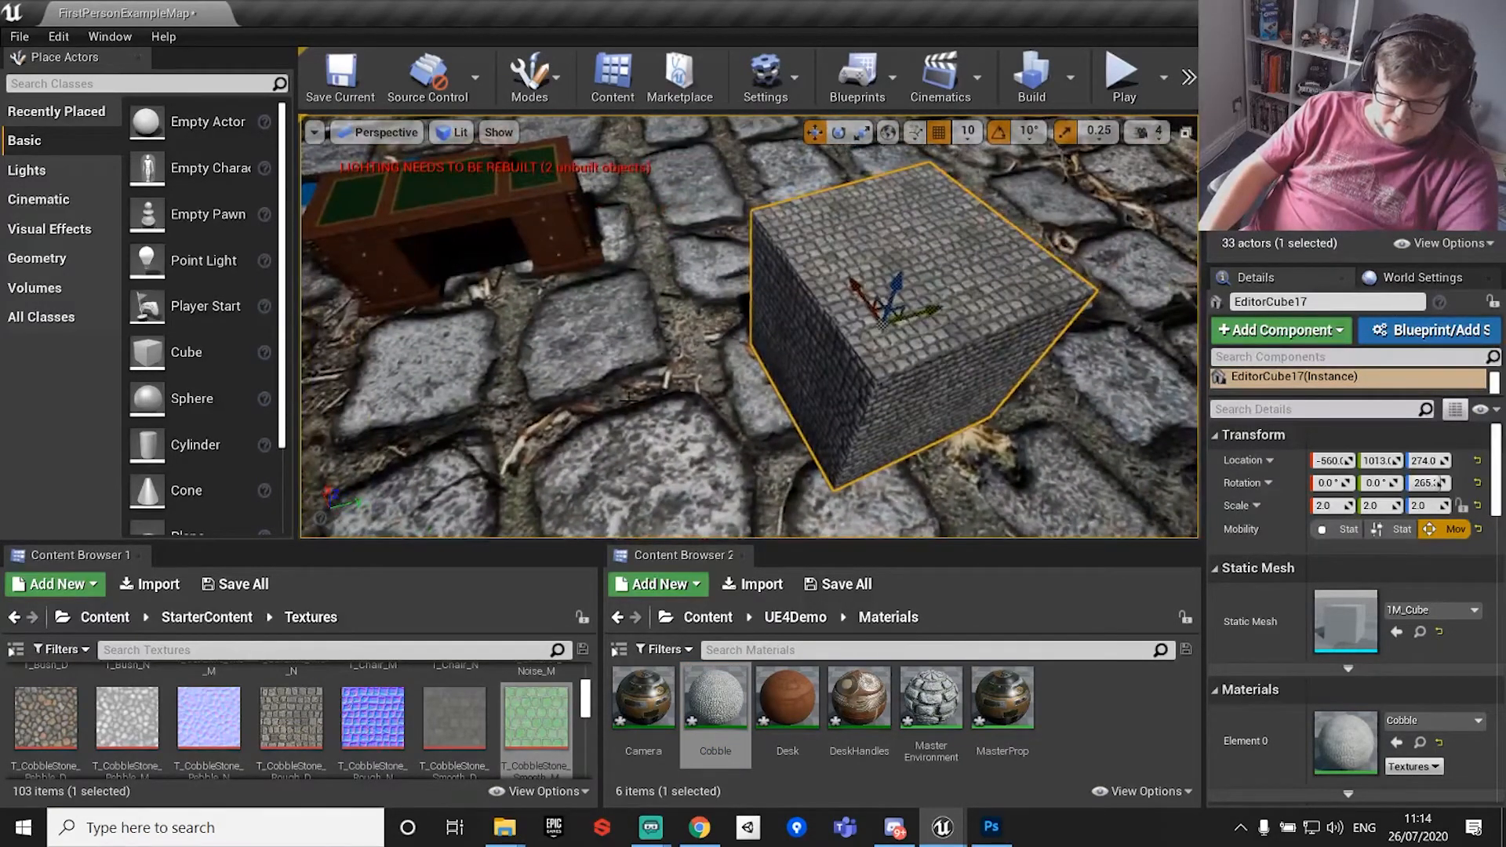
Reopen the Cobble instance, set UTile and VTile to 12, and return to the level.
{"action": "double_click", "coordinate": [716, 698]}
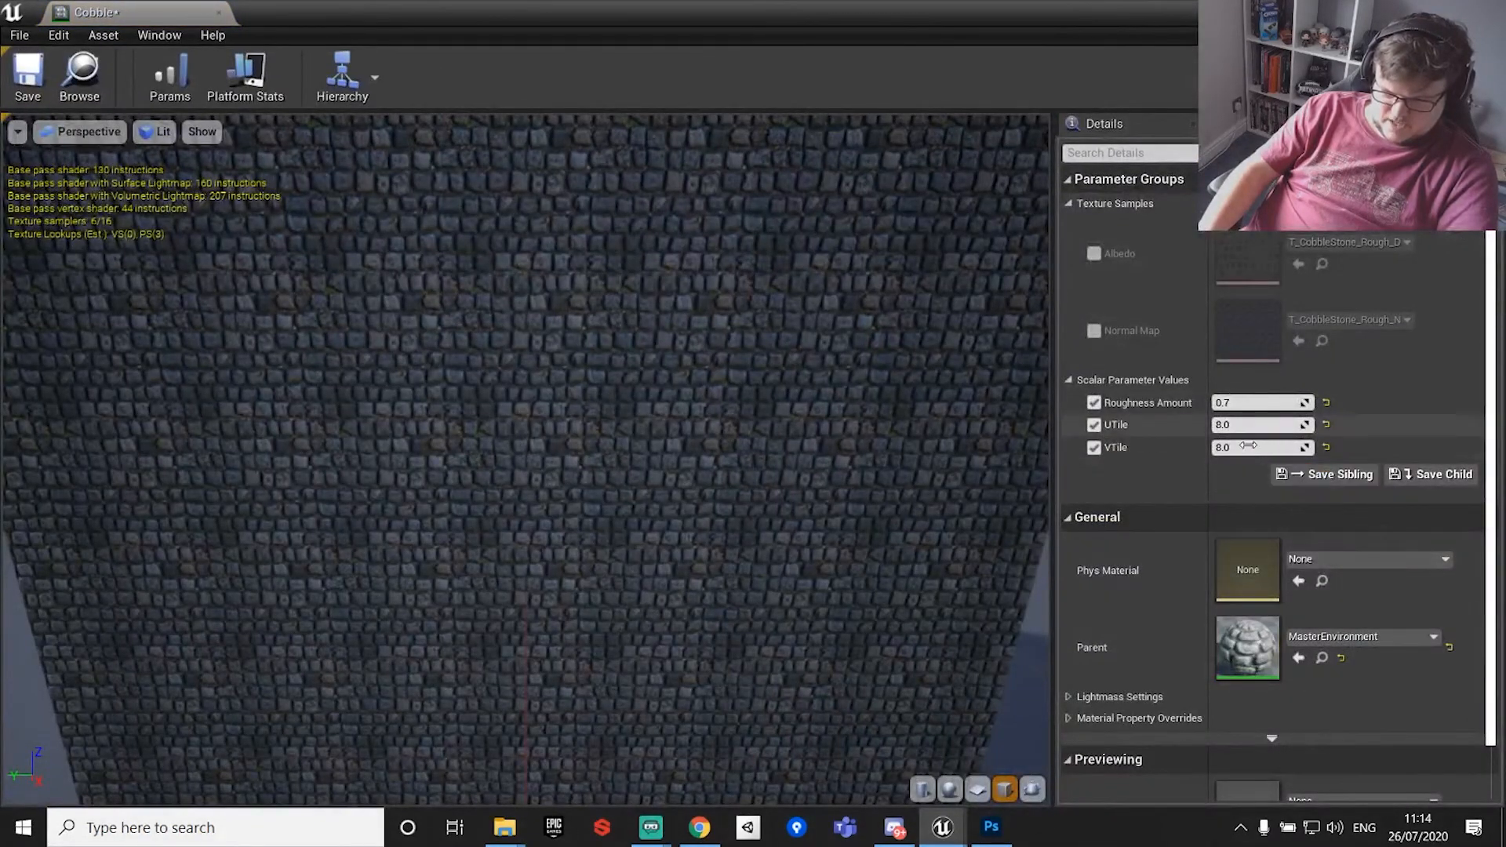
{"action": "left_click", "coordinate": [1247, 424]}
{"action": "type", "text": "12"}
{"action": "left_click", "coordinate": [1254, 444]}
{"action": "type", "text": "1"}
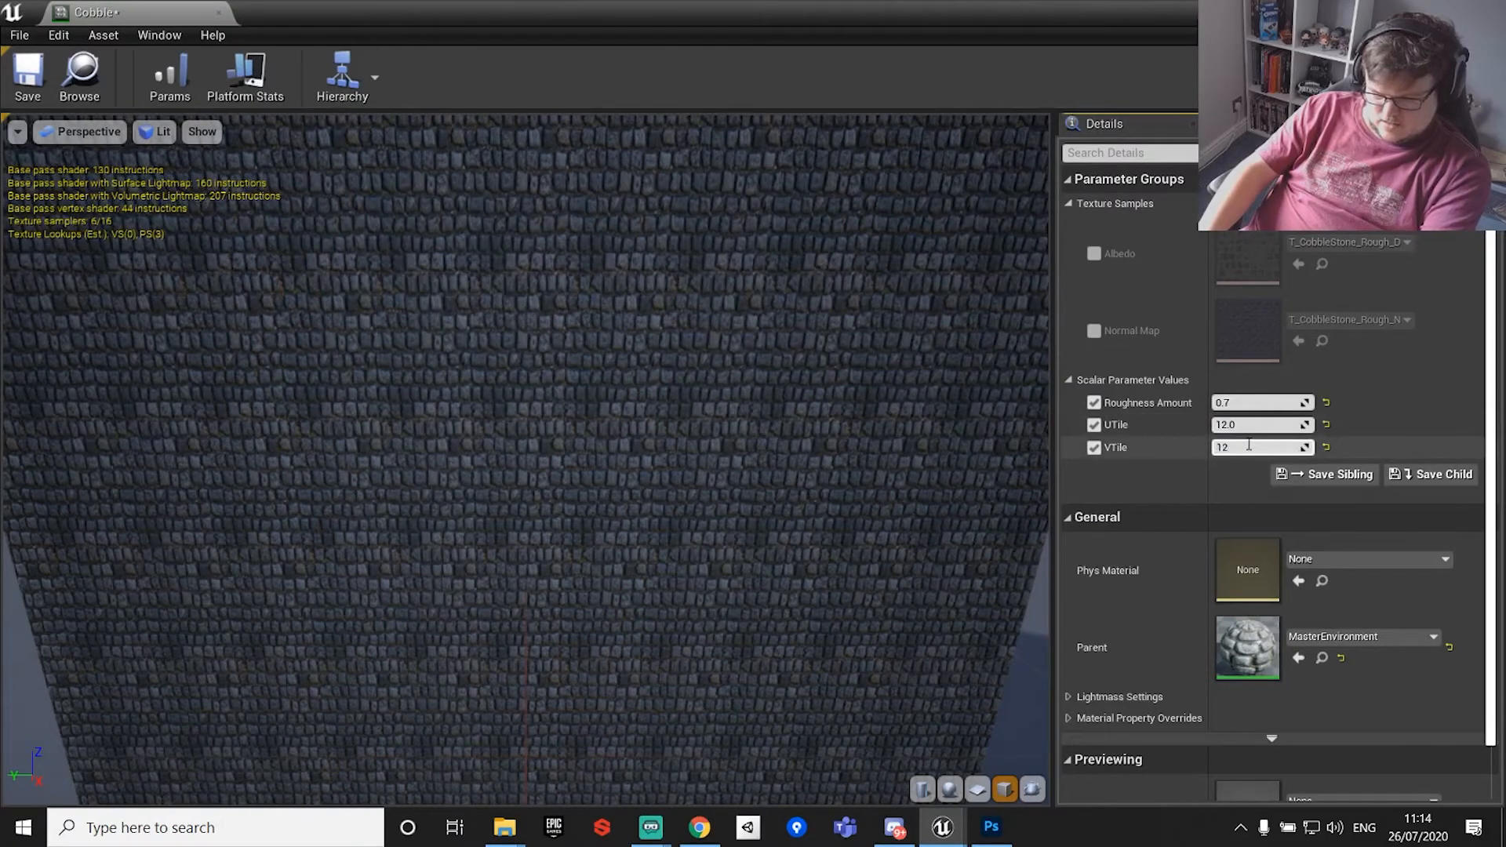
{"action": "type", "text": "2"}
{"action": "key", "text": "Return"}
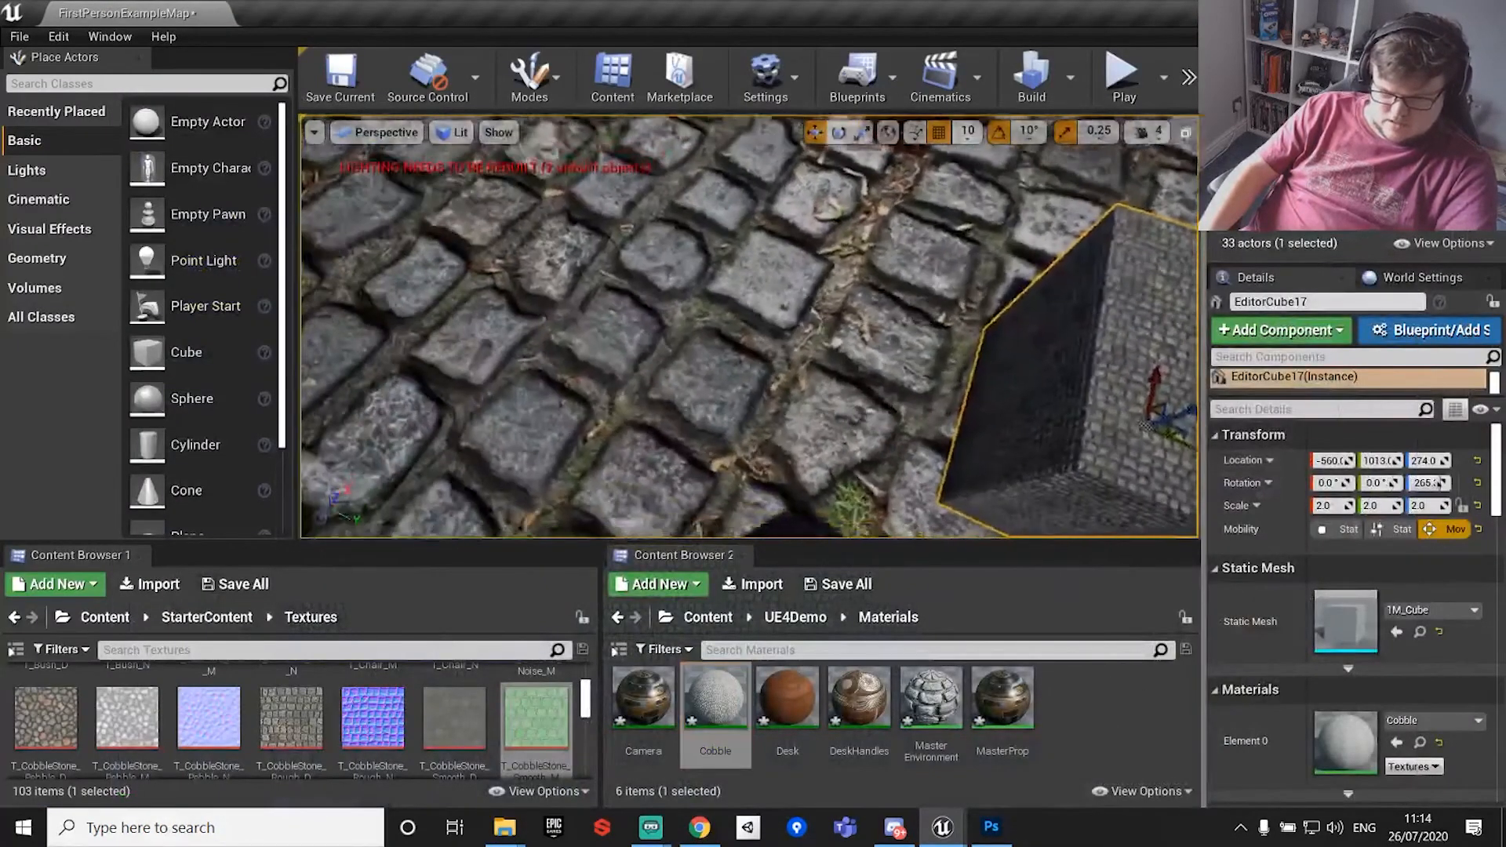
Reassign Cobble to the floor, look through the floor's properties and compare its tiling with the cobbled cube up close.
{"action": "left_click", "coordinate": [662, 373]}
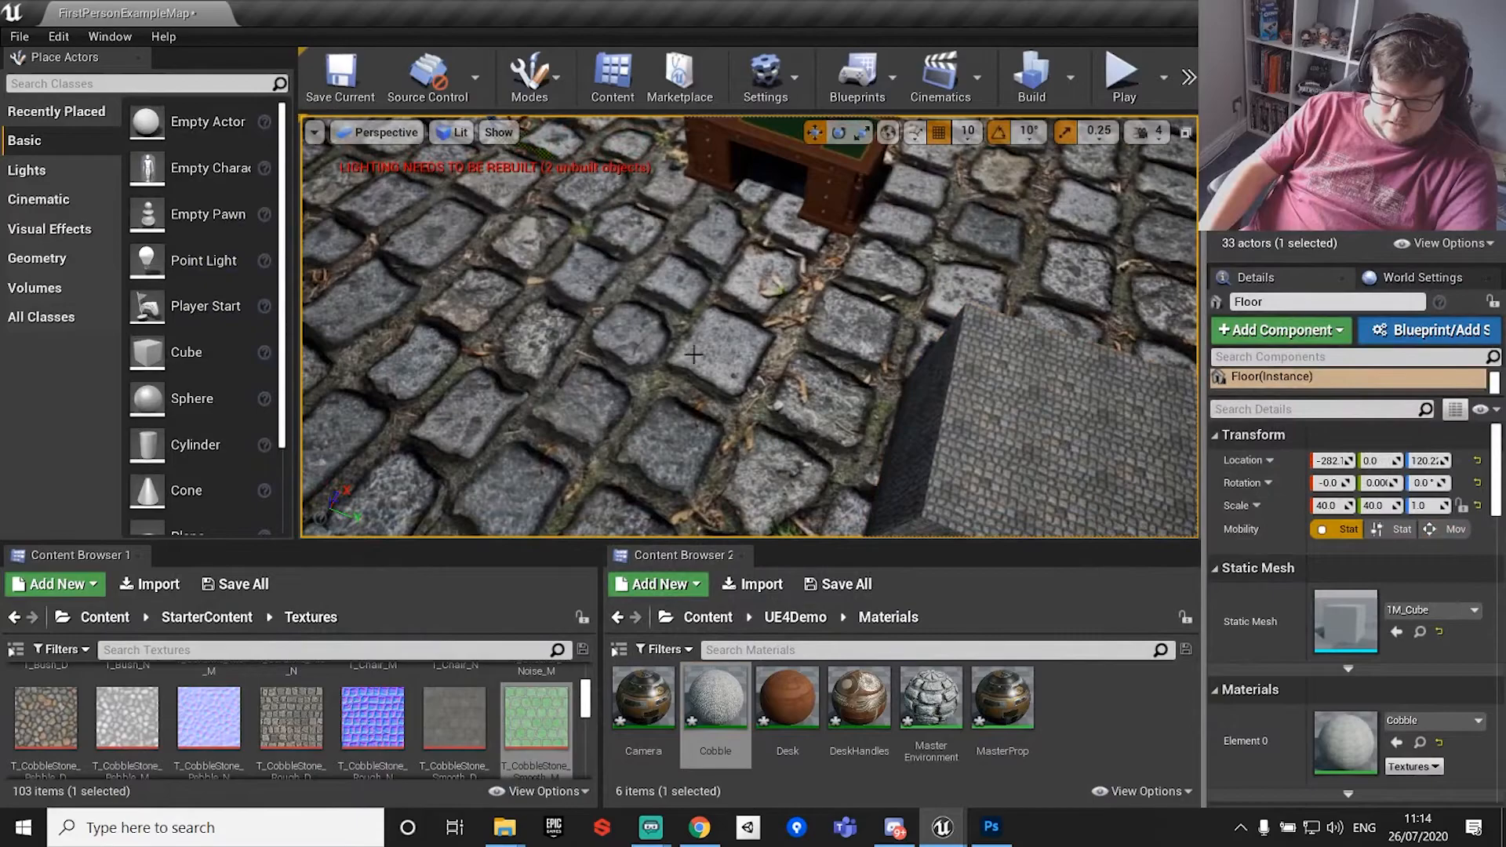
{"action": "left_click_drag", "start_coordinate": [690, 710], "coordinate": [1338, 734]}
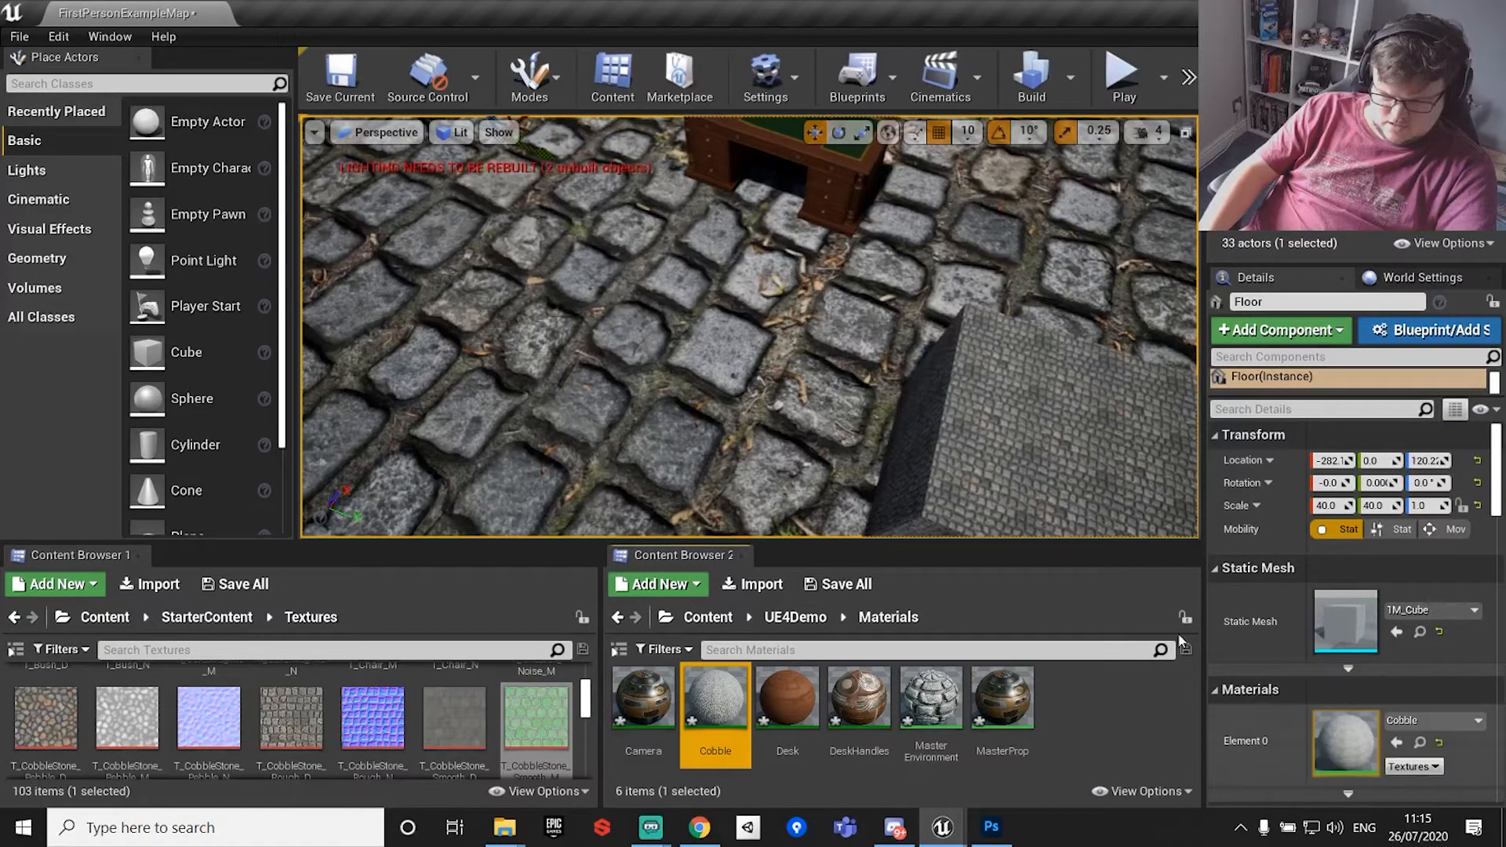
{"action": "scroll", "coordinate": [1310, 670], "scroll_direction": "down", "scroll_amount": 10}
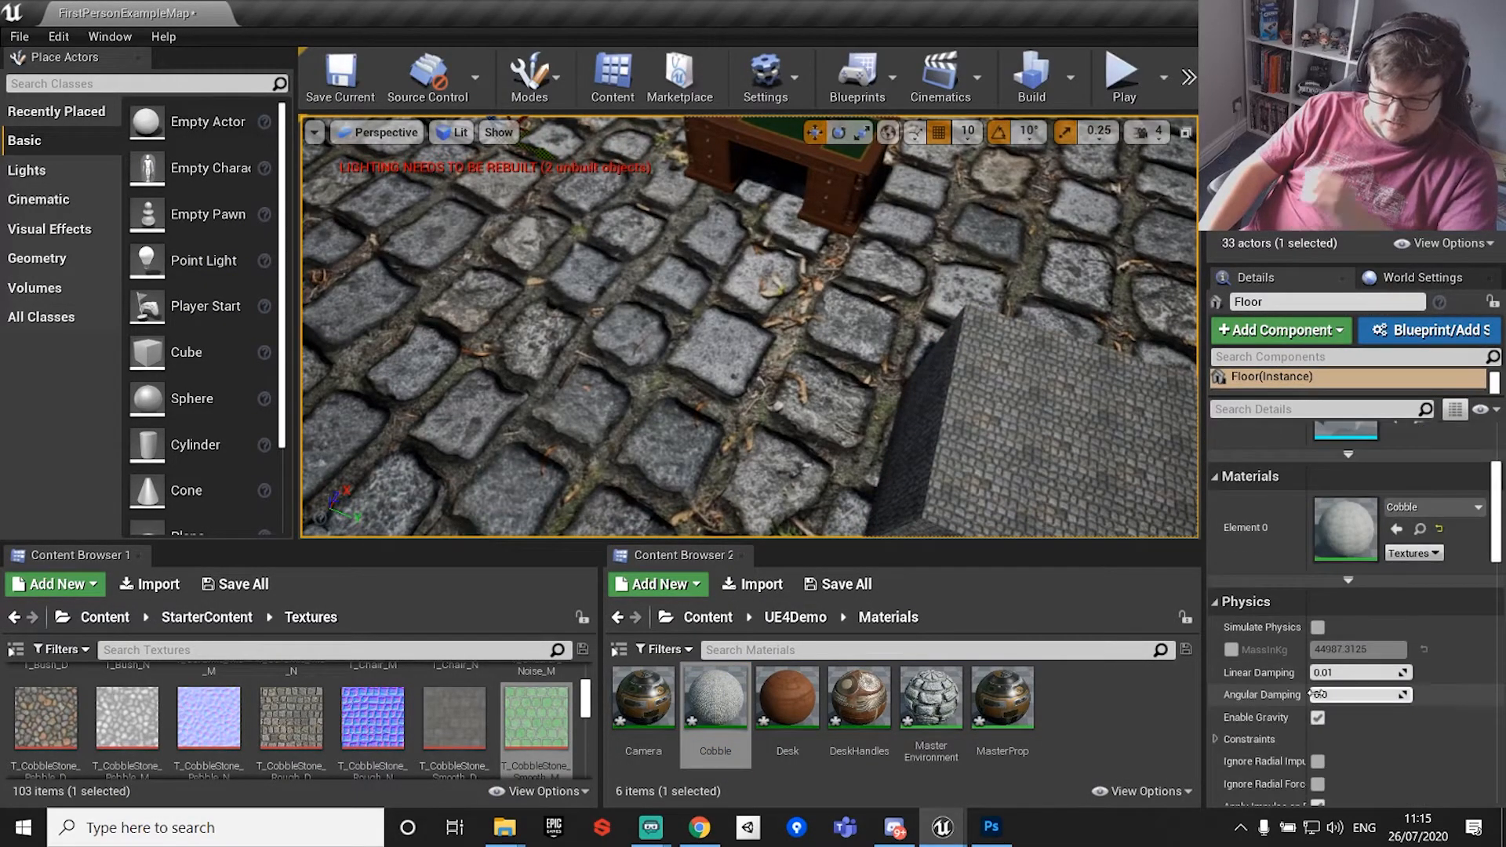
{"action": "scroll", "coordinate": [1317, 698], "scroll_direction": "down", "scroll_amount": 8}
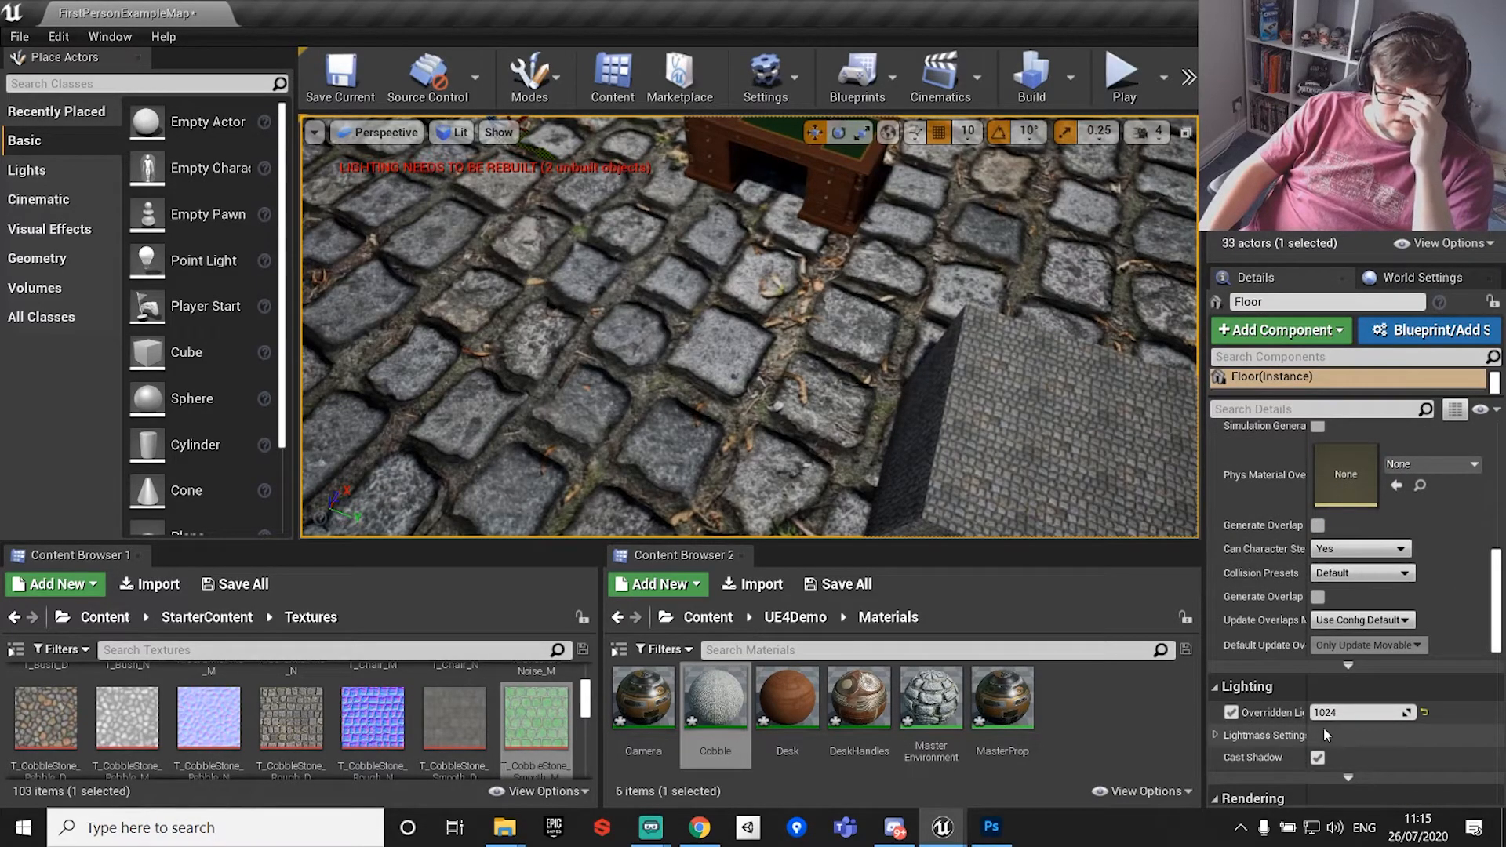
{"action": "scroll", "coordinate": [1321, 717], "scroll_direction": "down", "scroll_amount": 3}
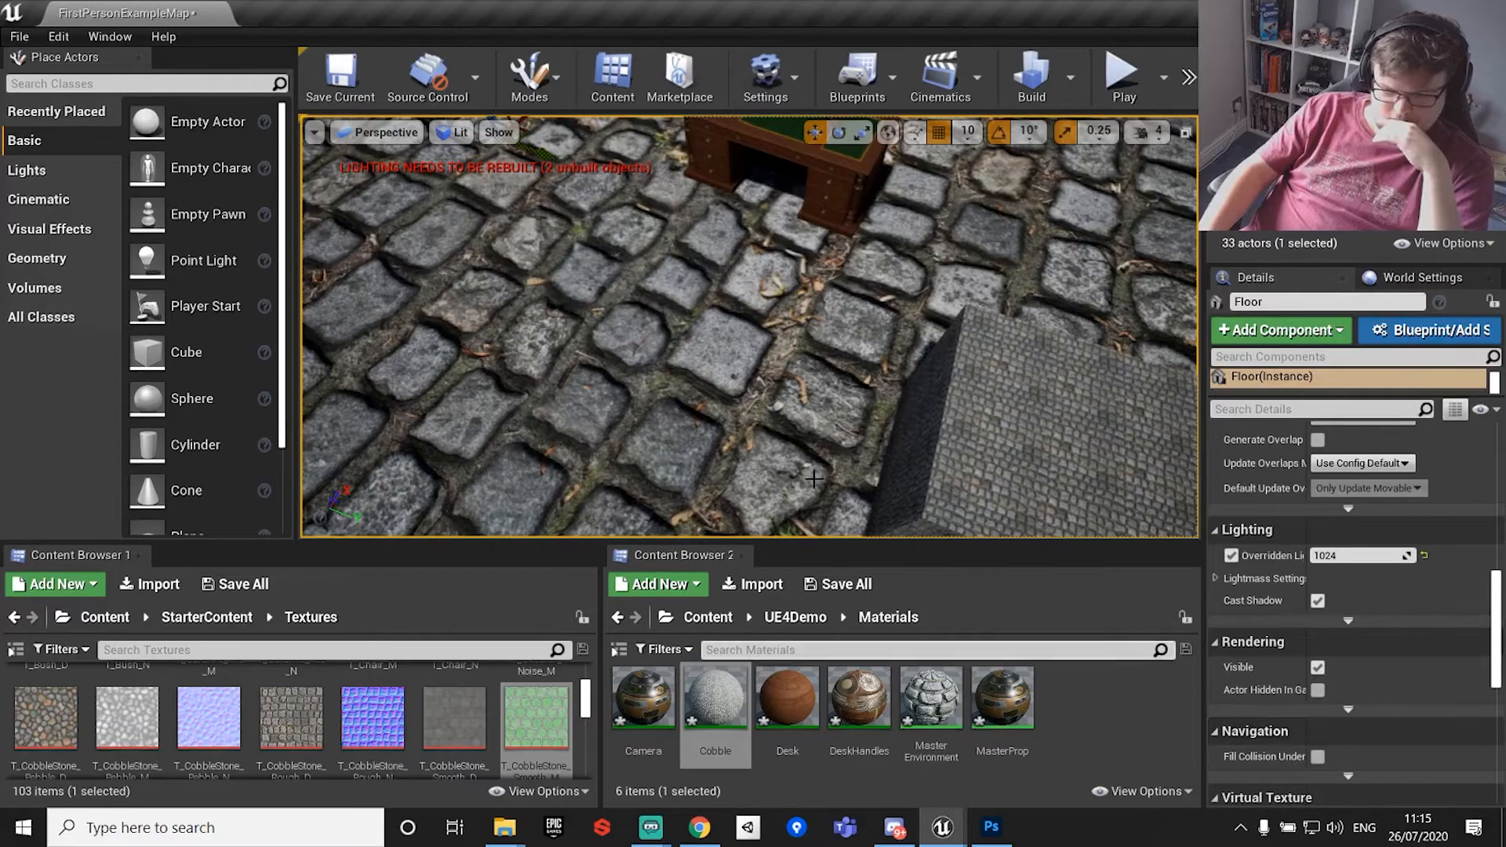
{"action": "right_click_drag", "start_coordinate": [820, 369], "coordinate": [894, 259]}
{"action": "key", "text": "w"}
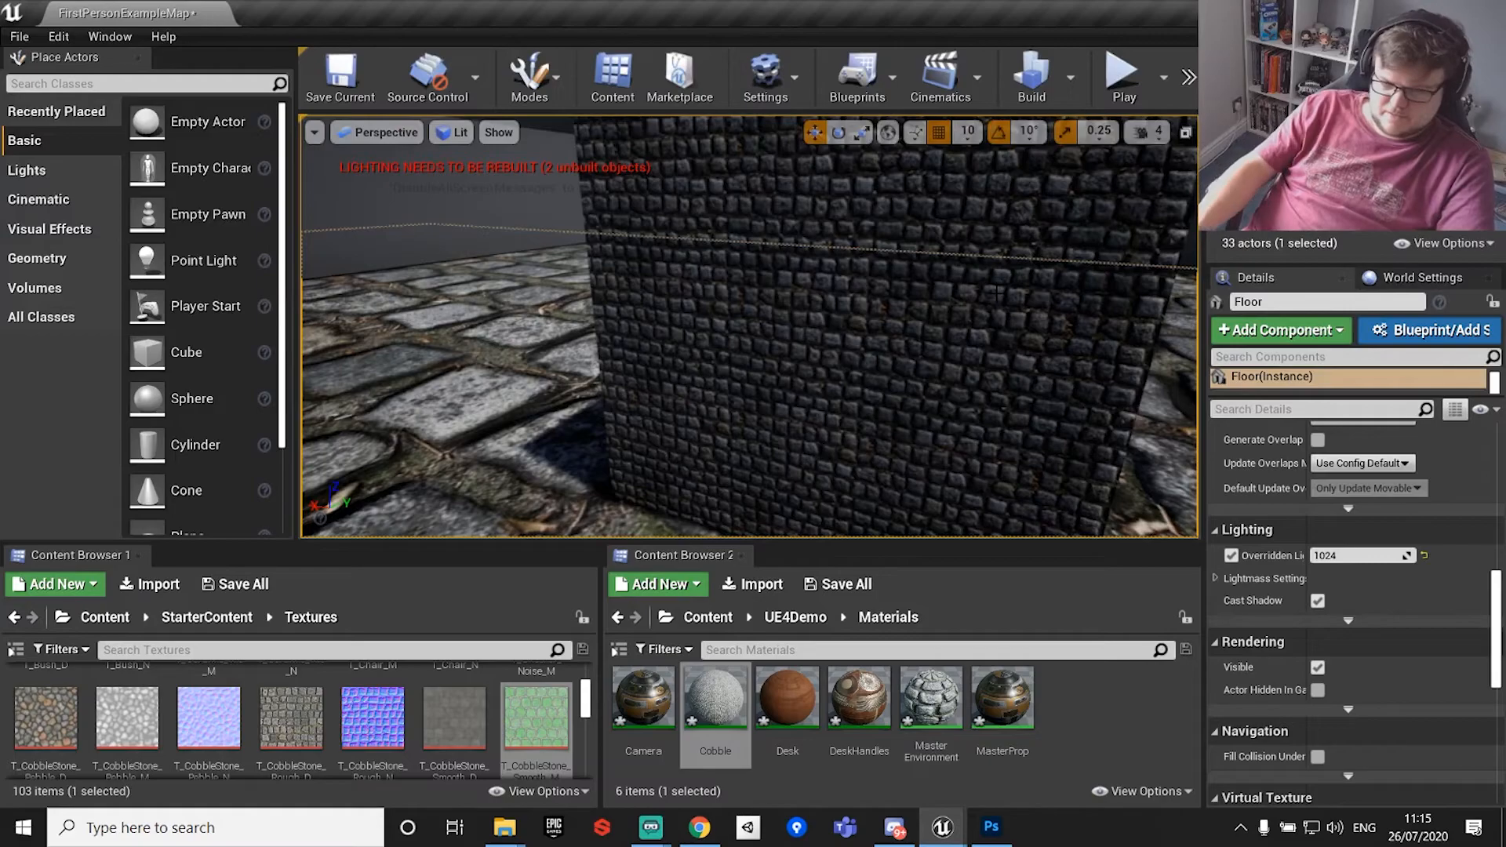
{"action": "key", "text": "s"}
{"action": "right_click_drag", "start_coordinate": [841, 312], "coordinate": [851, 345]}
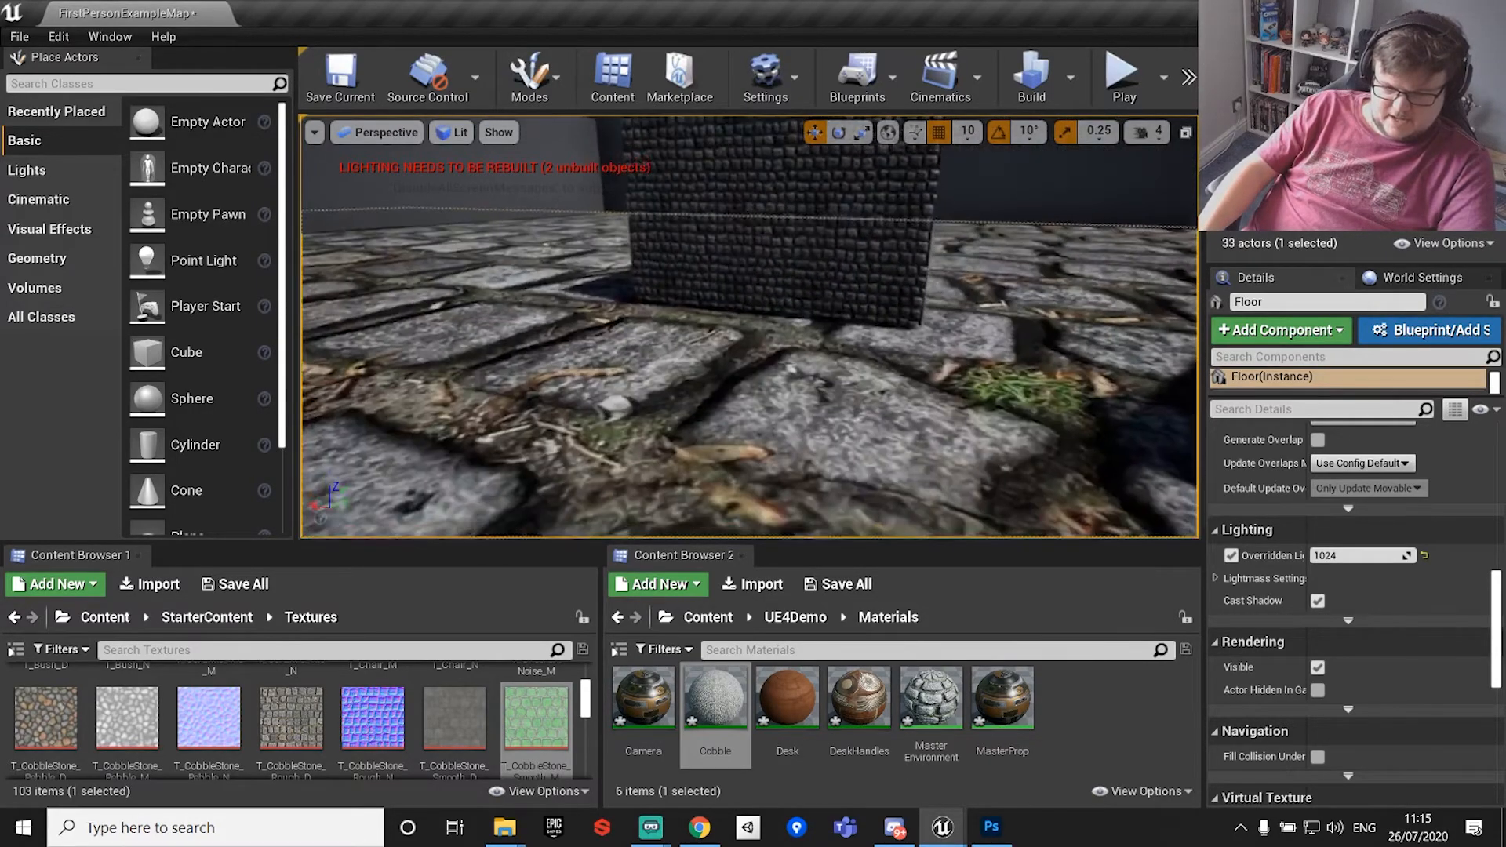
Create a material instance of MasterEnvironment named CobblePebble.
{"action": "right_click", "coordinate": [936, 701]}
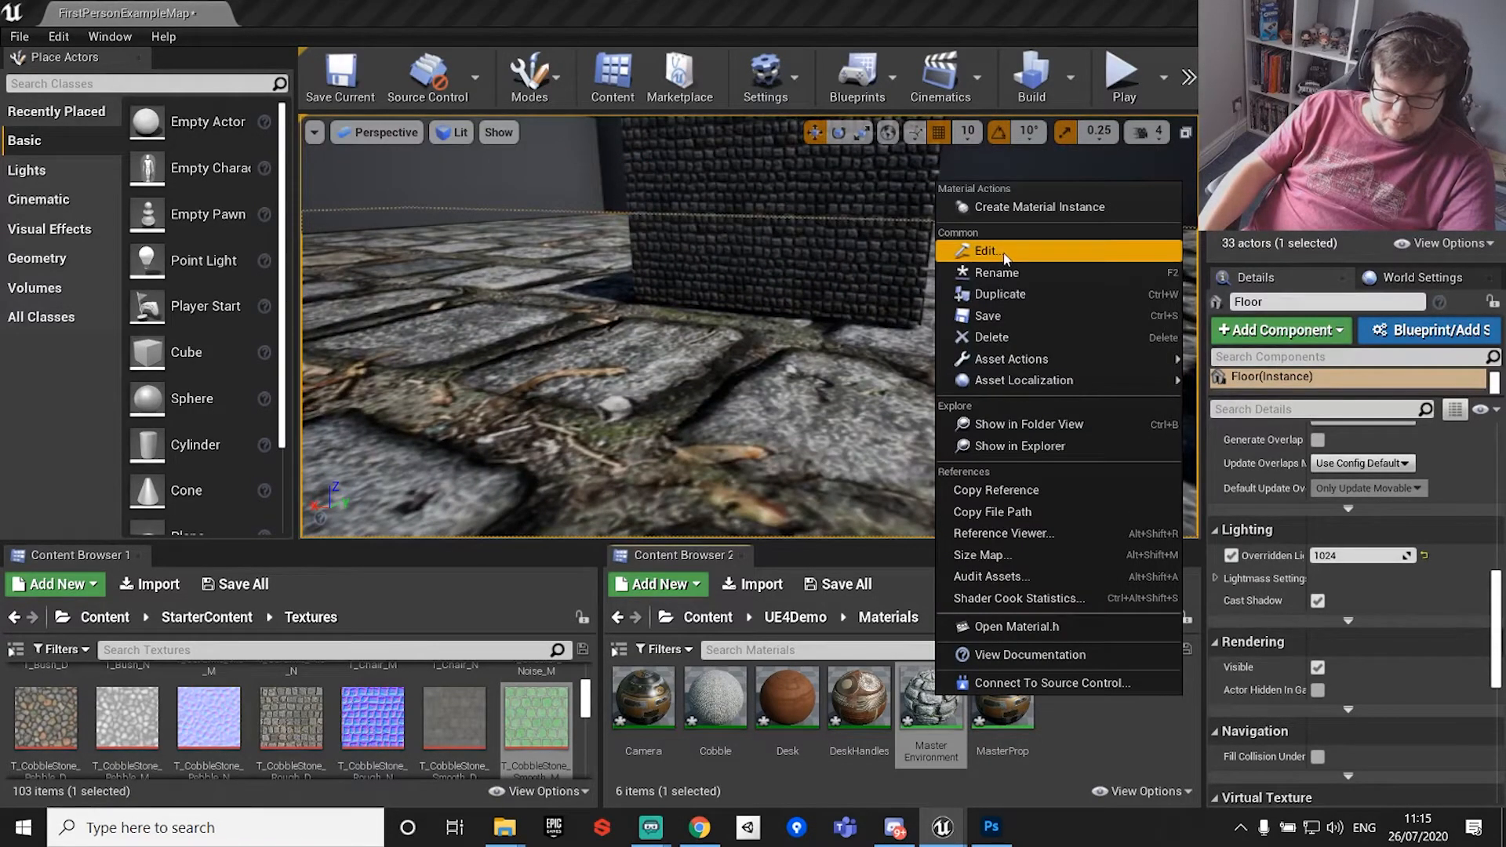
{"action": "left_click", "coordinate": [1012, 208]}
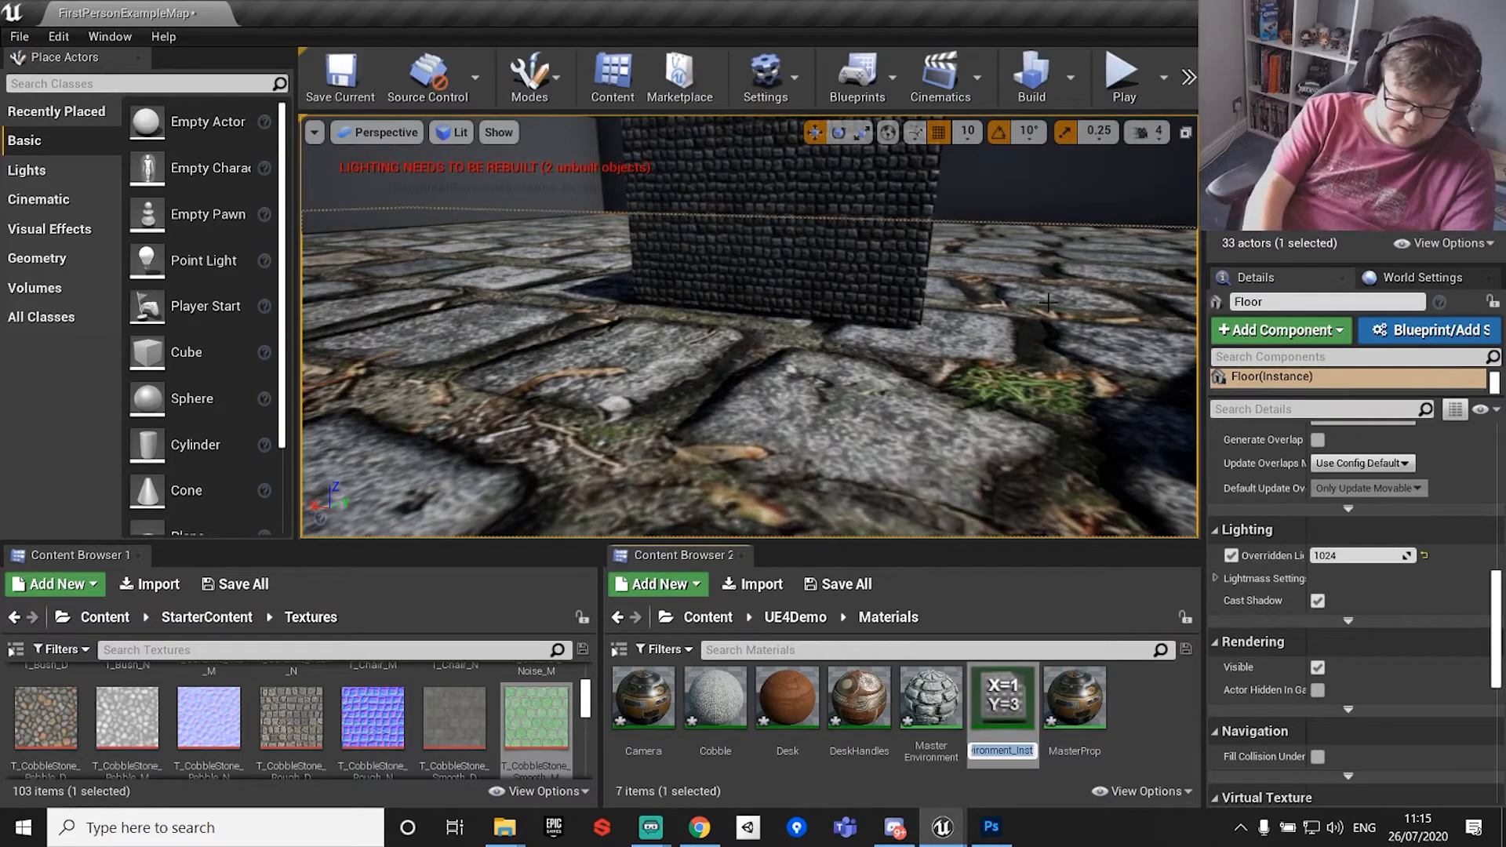
{"action": "type", "text": "Cobble"}
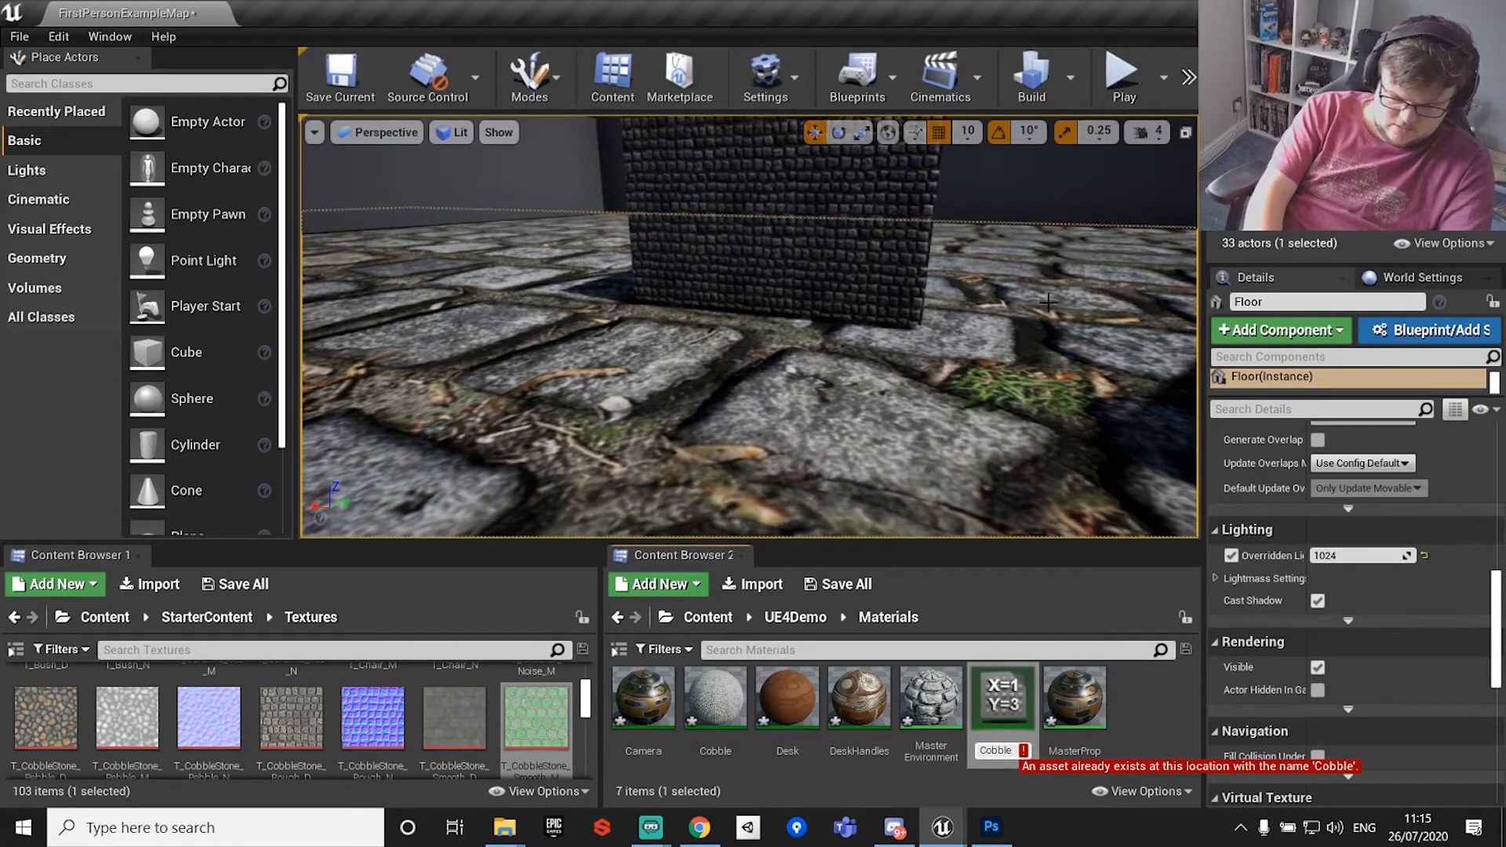
{"action": "type", "text": "Pebbl"}
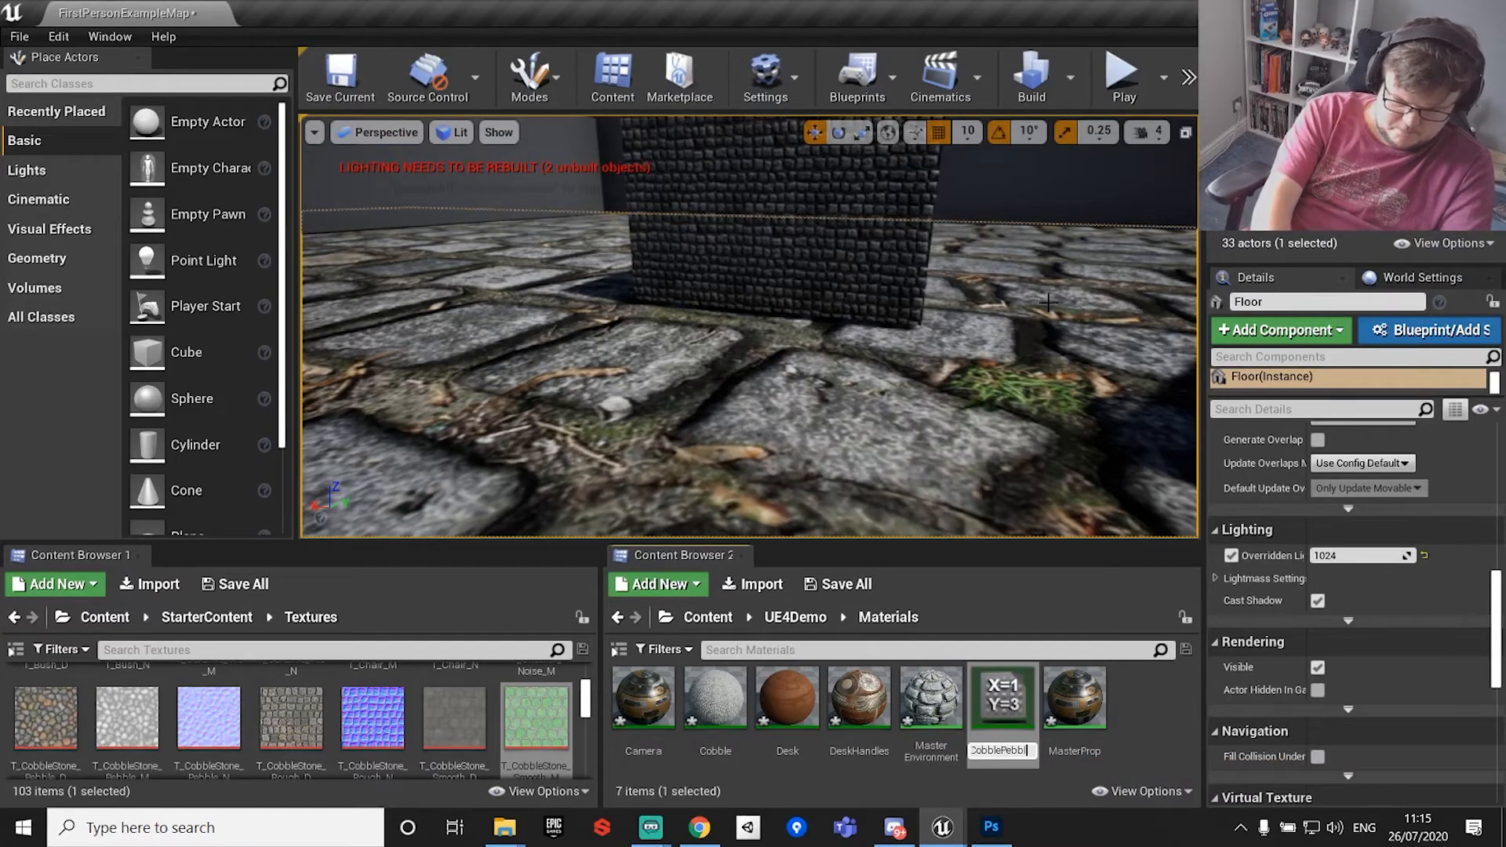
{"action": "type", "text": "e"}
{"action": "key", "text": "Return"}
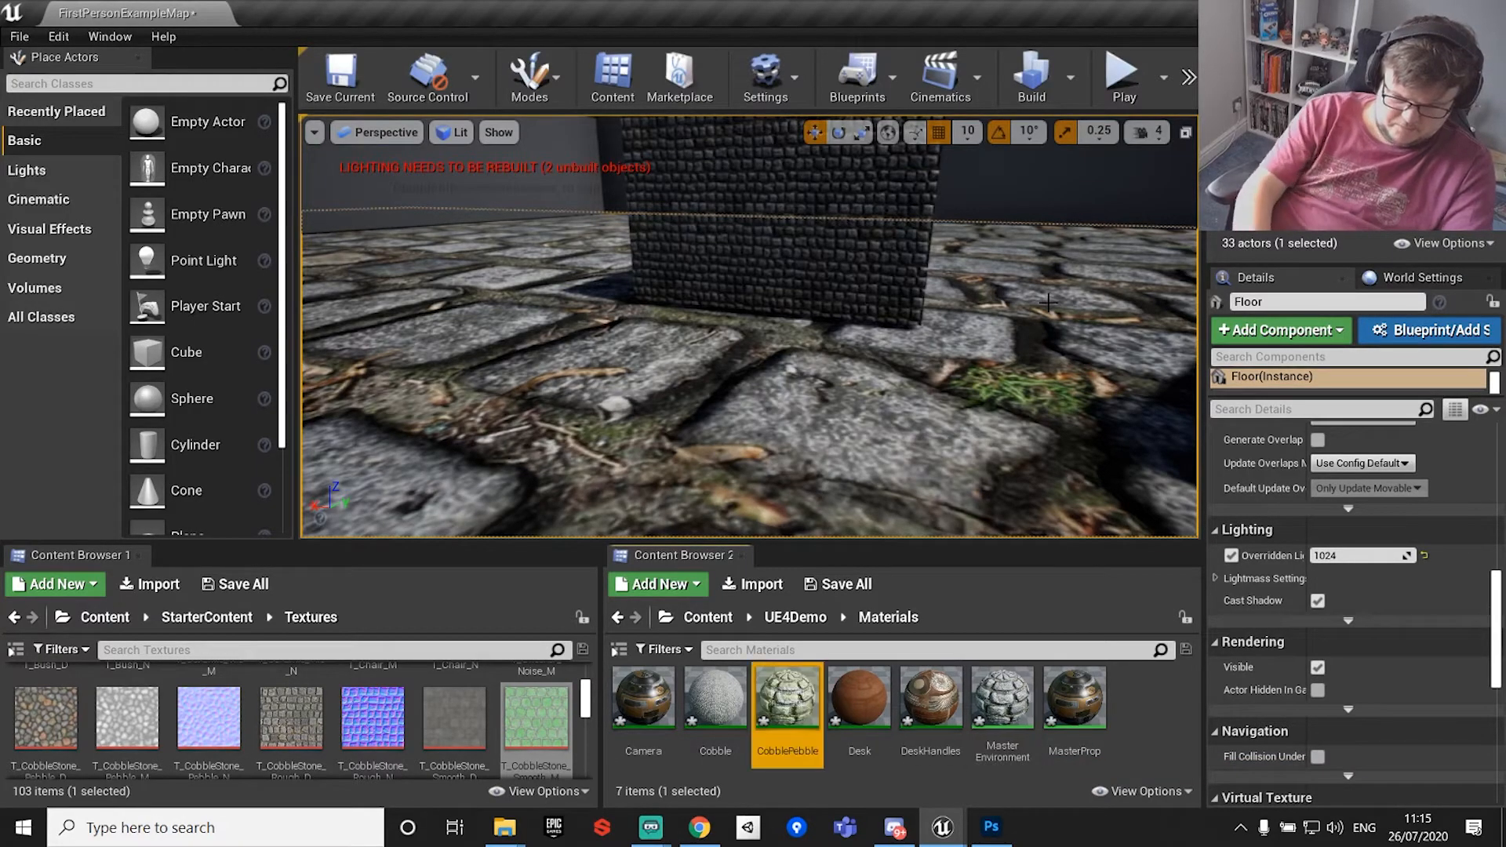
In CobblePebble, enable Albedo and Normal Map and assign them T_CobbleStone_Pebble_D and T_CobbleStone_Pebble_N.
{"action": "double_click", "coordinate": [785, 700]}
{"action": "left_click_drag", "start_coordinate": [792, 7], "coordinate": [706, 4]}
{"action": "left_click_drag", "start_coordinate": [188, 17], "coordinate": [94, 248]}
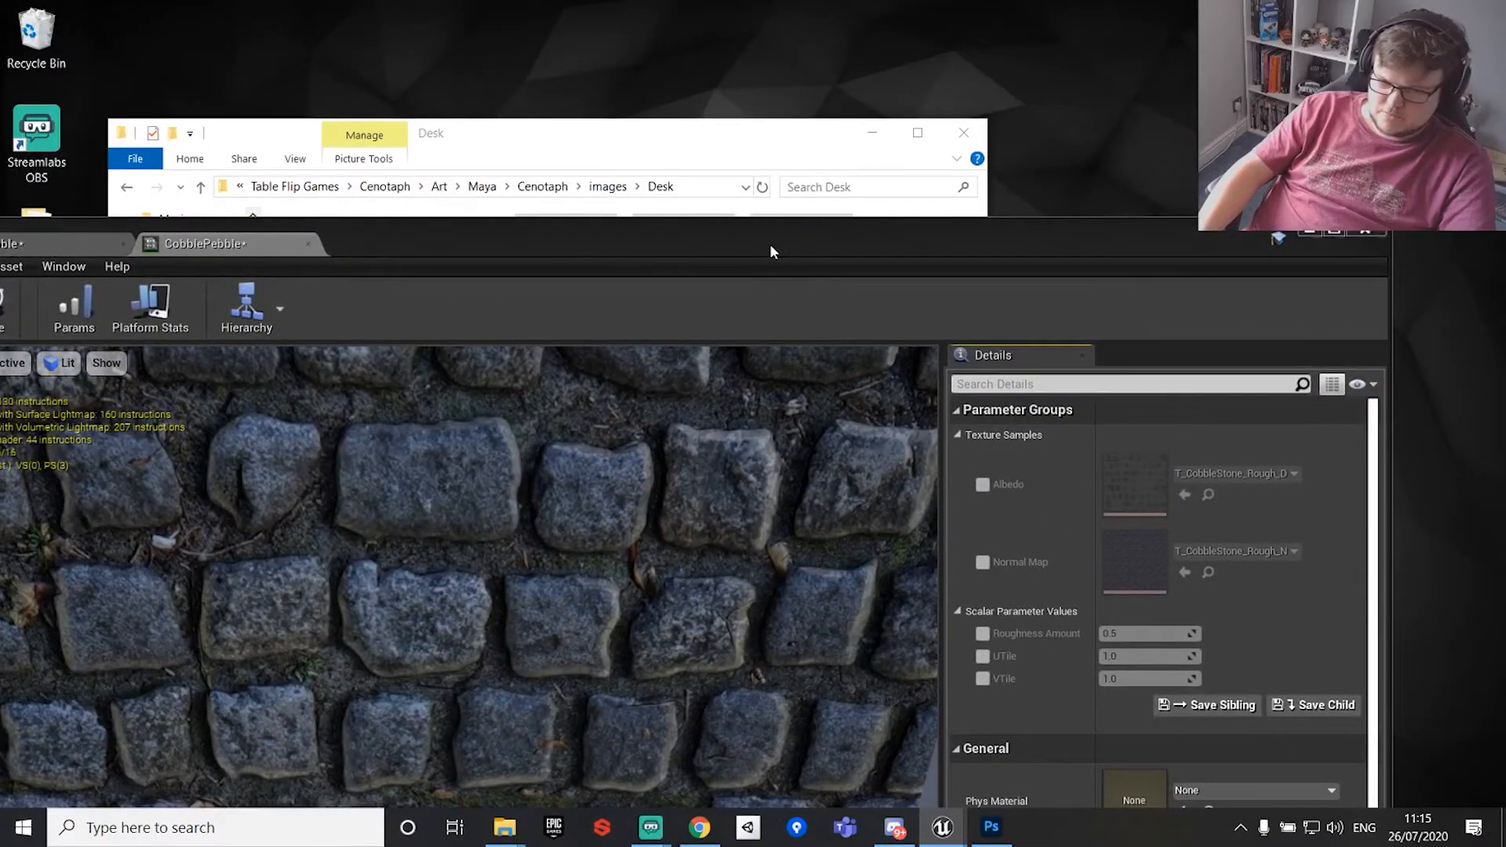
{"action": "double_click", "coordinate": [726, 235]}
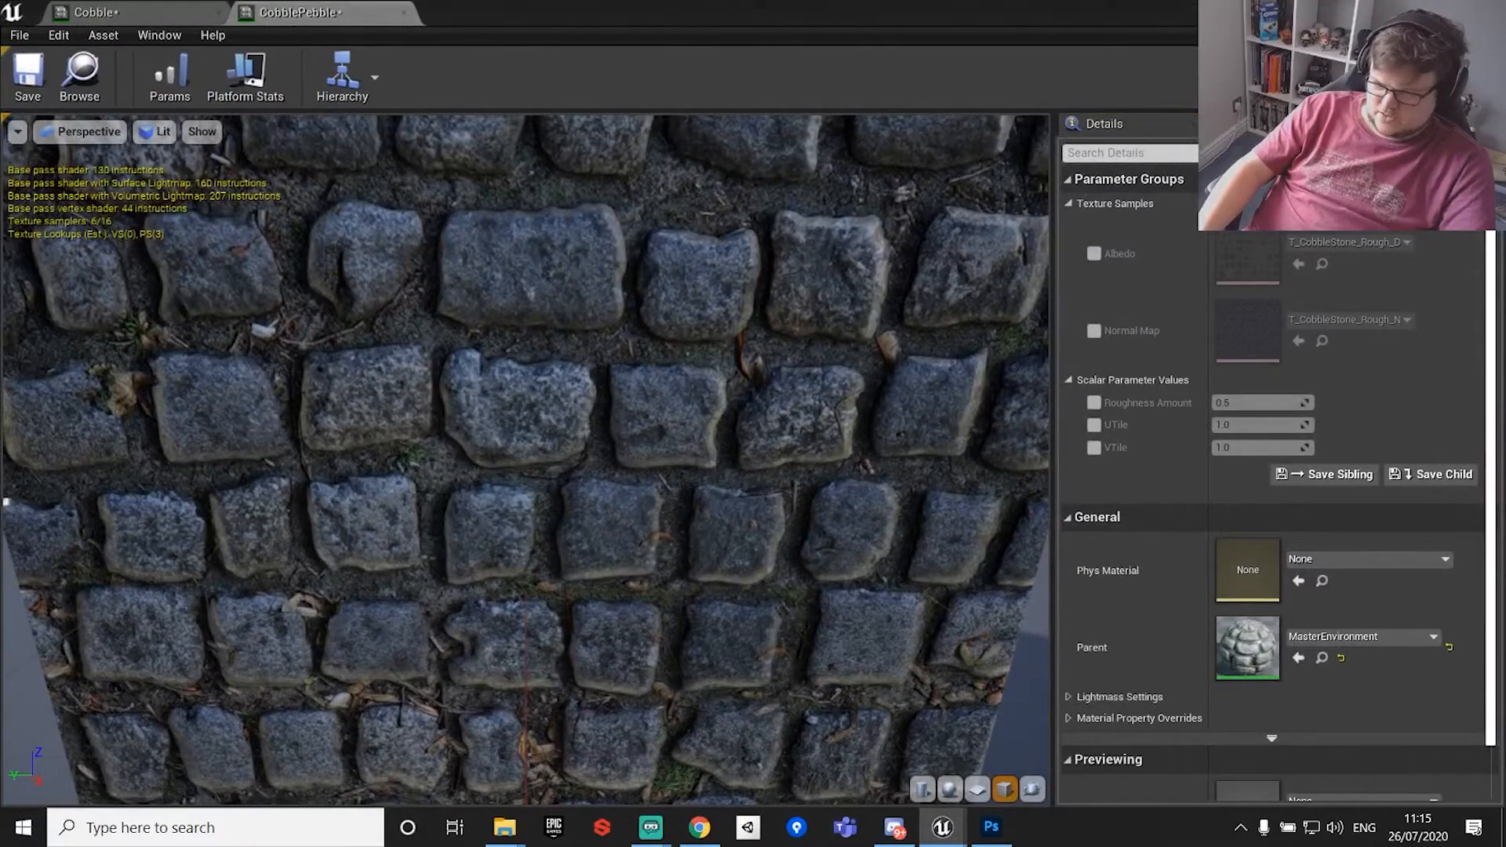
{"action": "left_click", "coordinate": [1093, 254]}
{"action": "left_click", "coordinate": [1093, 330]}
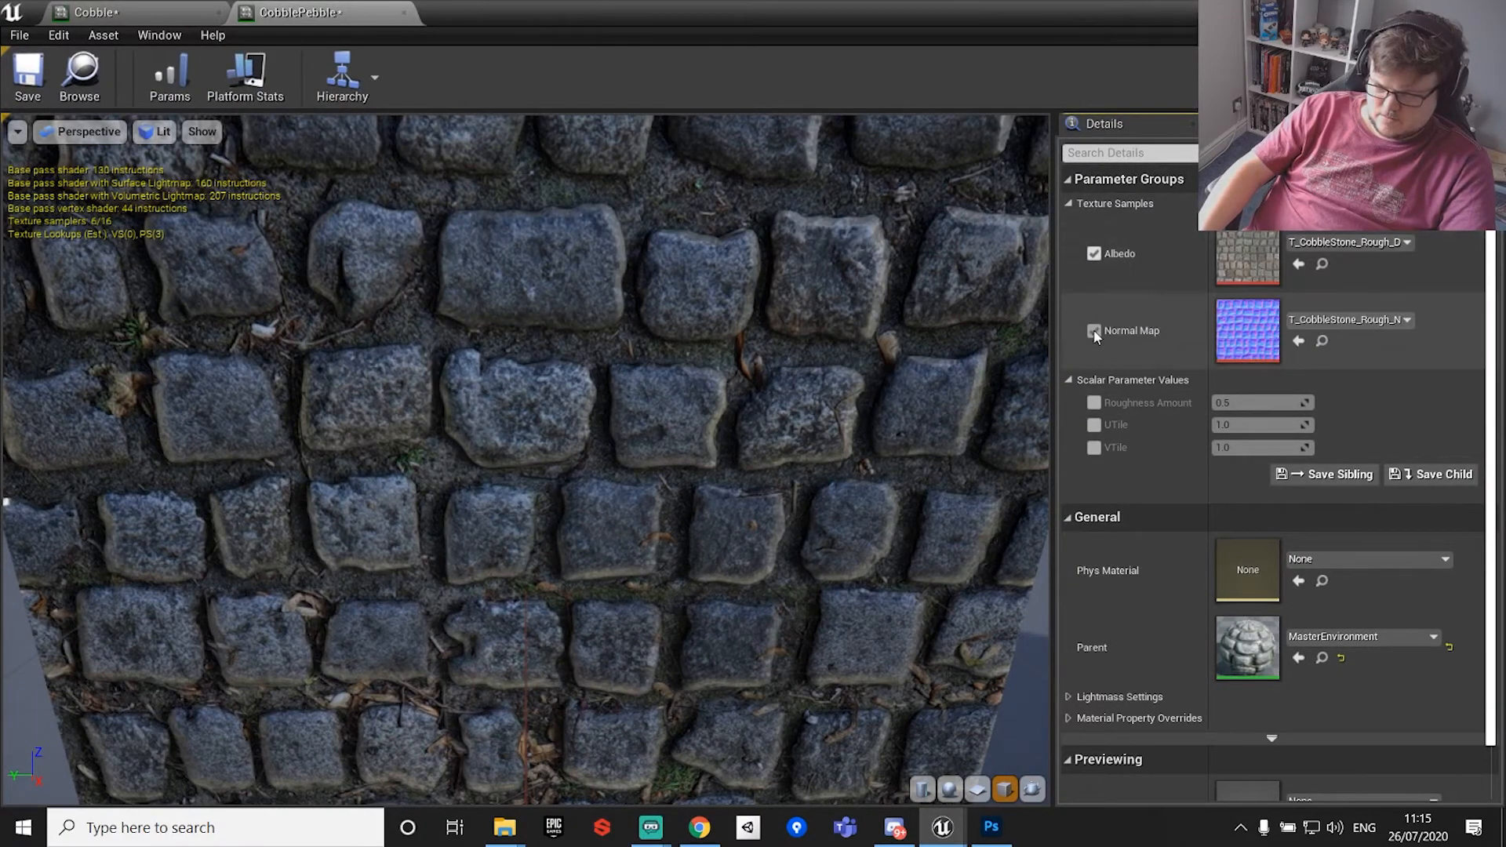
{"action": "left_click_drag", "start_coordinate": [1491, 628], "coordinate": [1247, 255]}
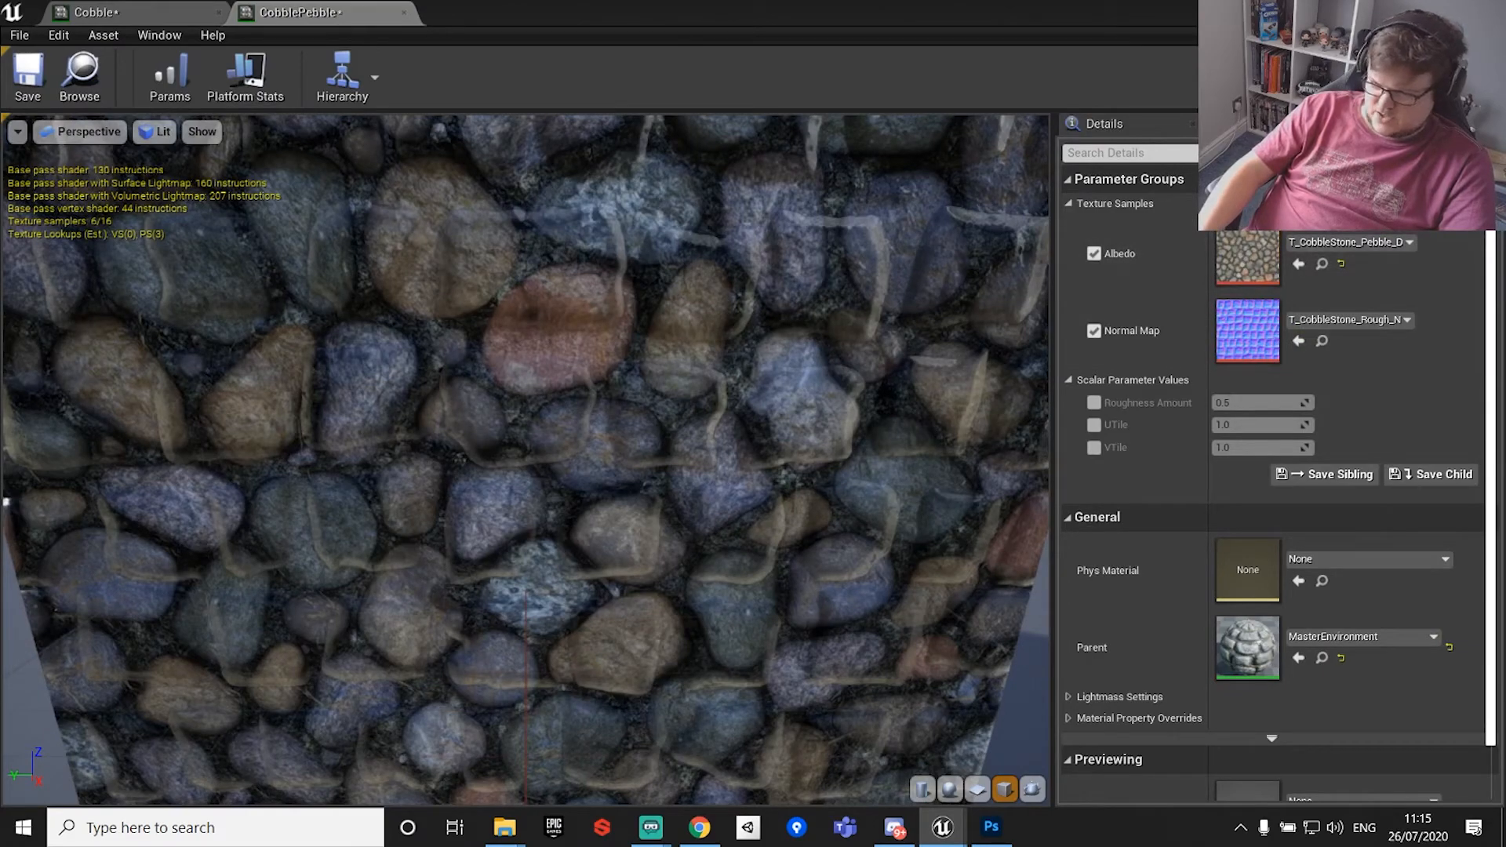
{"action": "left_click_drag", "start_coordinate": [6, 502], "coordinate": [1248, 330]}
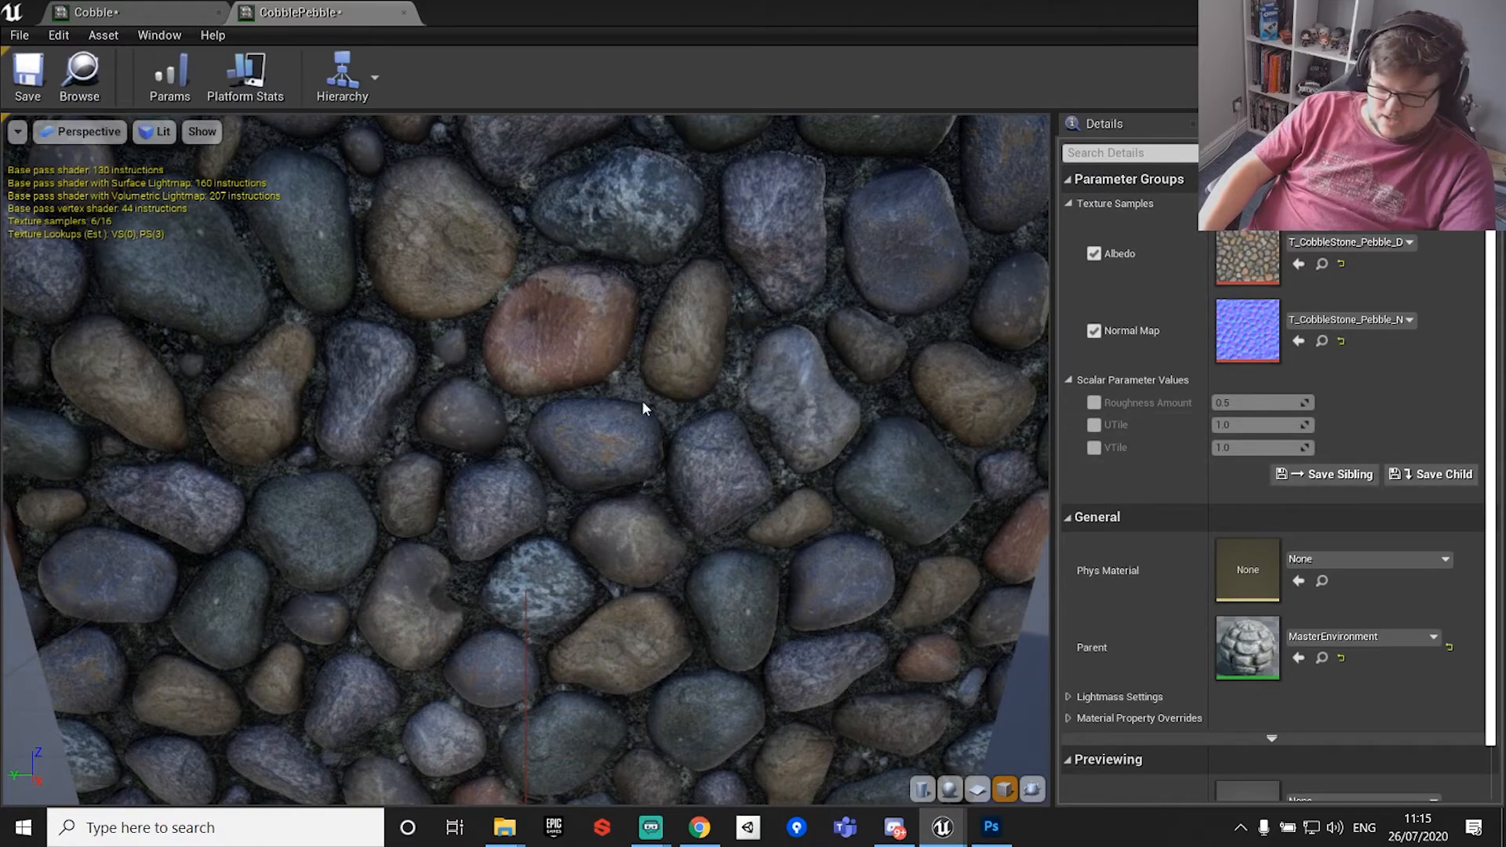
Open the parent MasterEnvironment from the Cobble instance and convert the texture sample in the PSM comment to a parameter named PSM.
{"action": "left_click", "coordinate": [150, 13]}
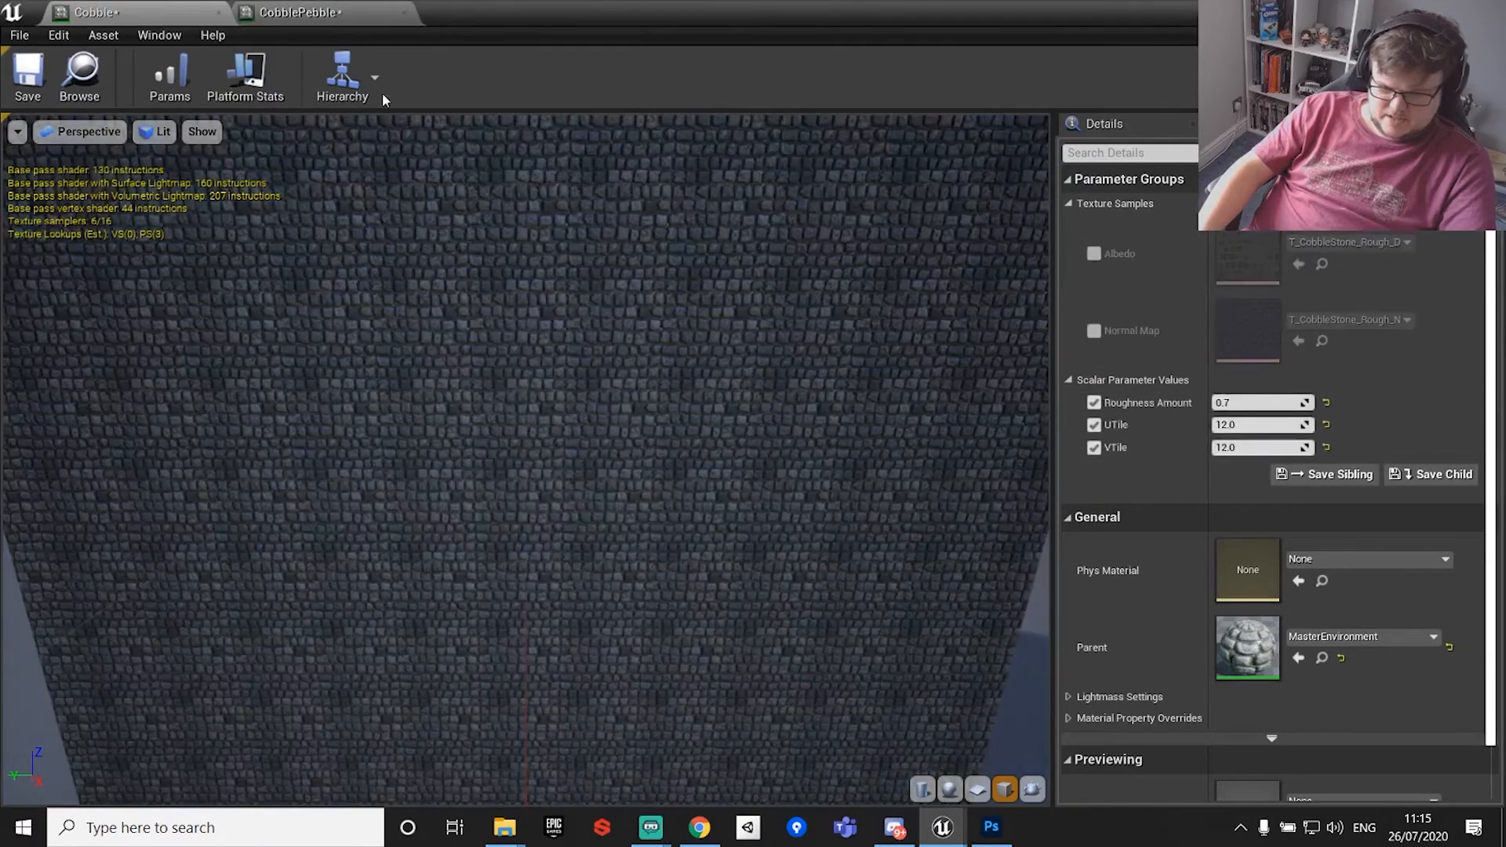
{"action": "double_click", "coordinate": [1247, 647]}
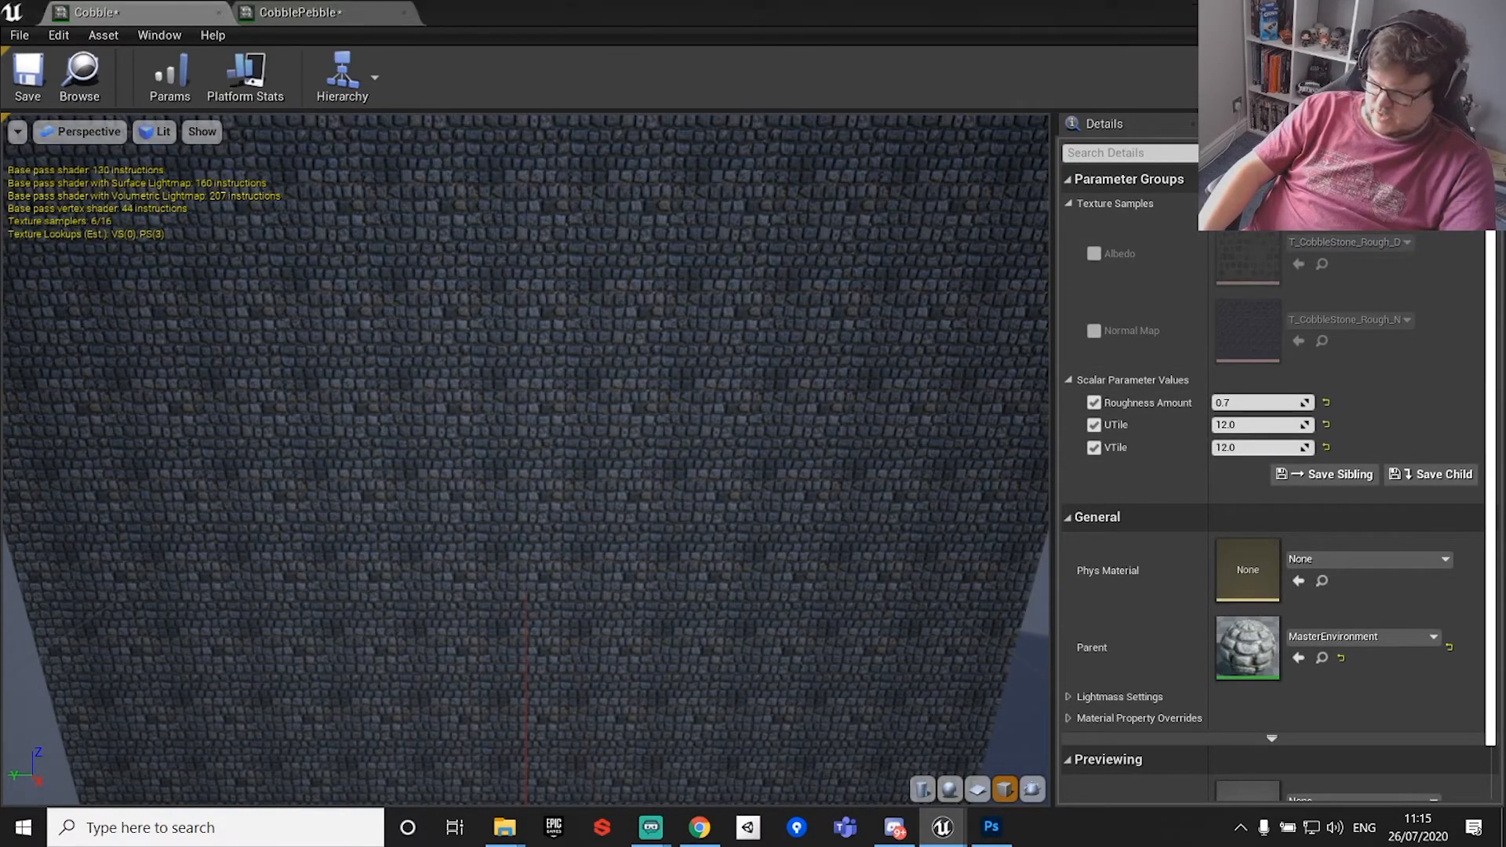
{"action": "right_click_drag", "start_coordinate": [710, 335], "coordinate": [726, 397]}
{"action": "right_click", "coordinate": [728, 389]}
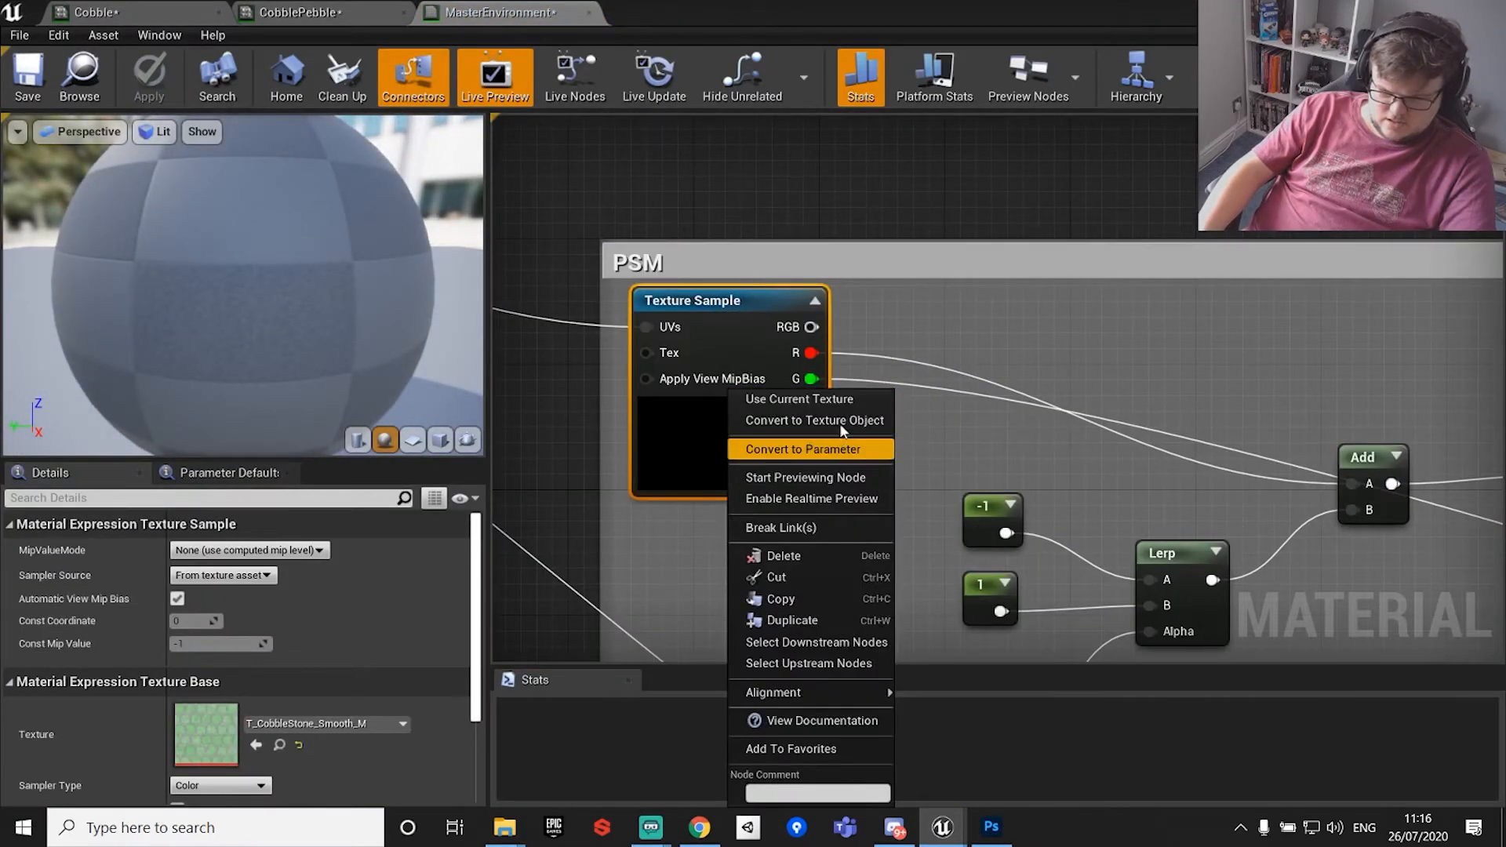
{"action": "left_click", "coordinate": [832, 449]}
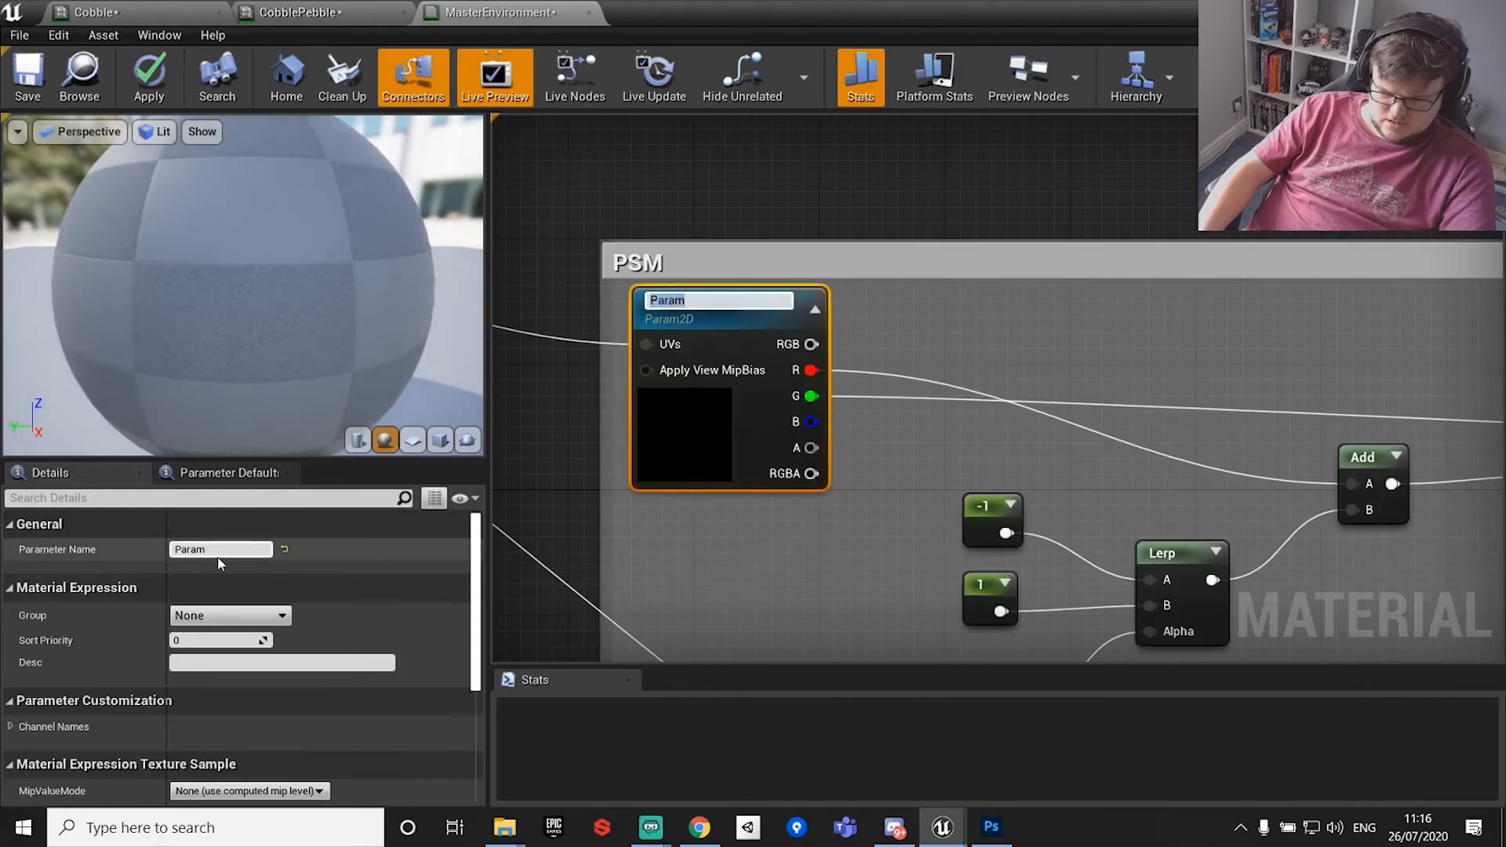
{"action": "left_click", "coordinate": [227, 550]}
{"action": "type", "text": "PSM"}
{"action": "key", "text": "Return"}
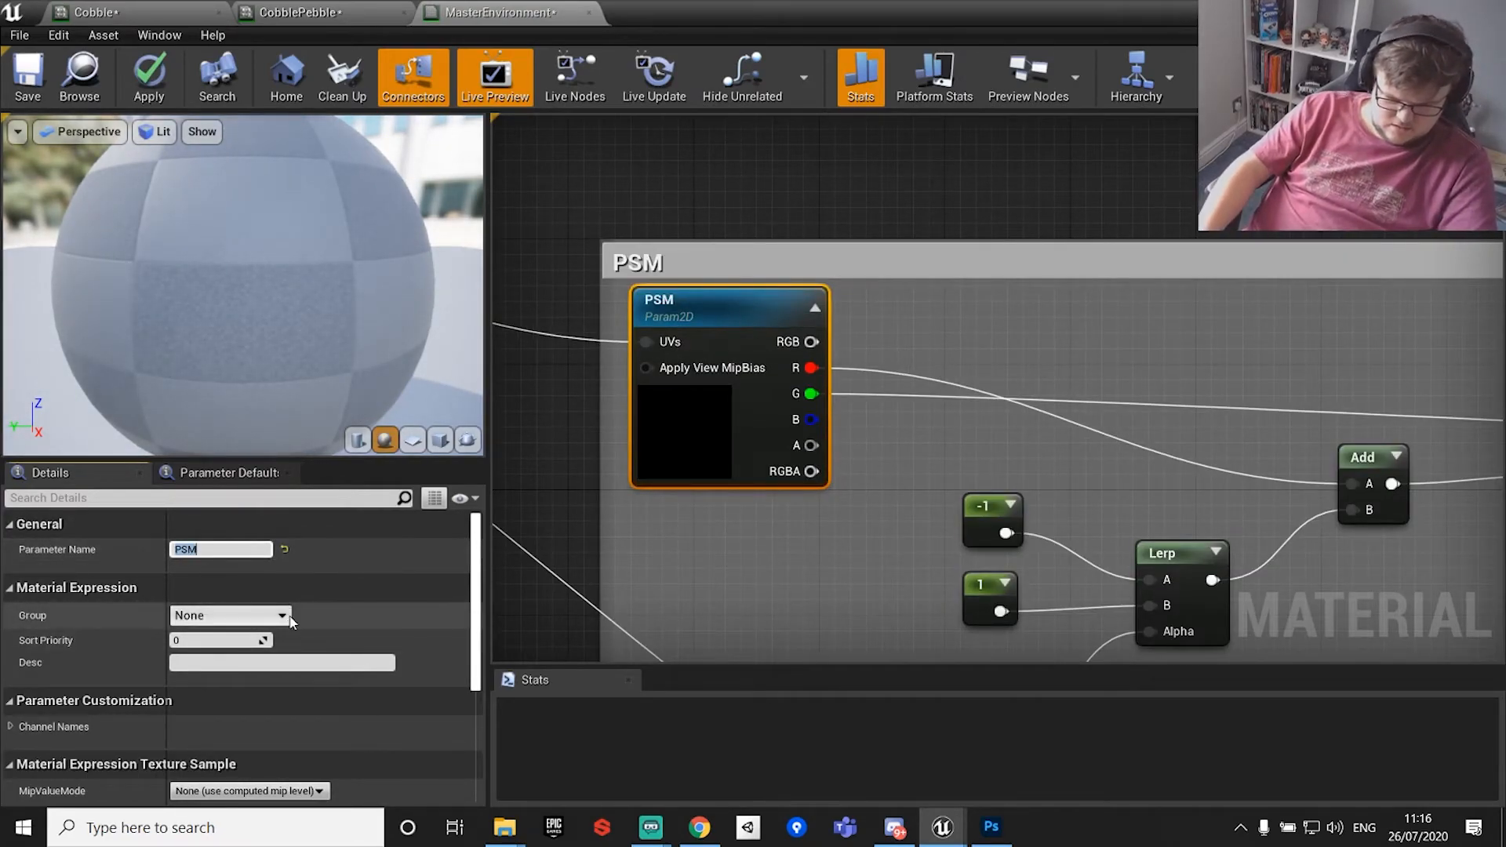
Assign the PSM parameter to the Texture Samples group, apply the material and return to the level.
{"action": "left_click", "coordinate": [283, 616]}
{"action": "left_click", "coordinate": [214, 647]}
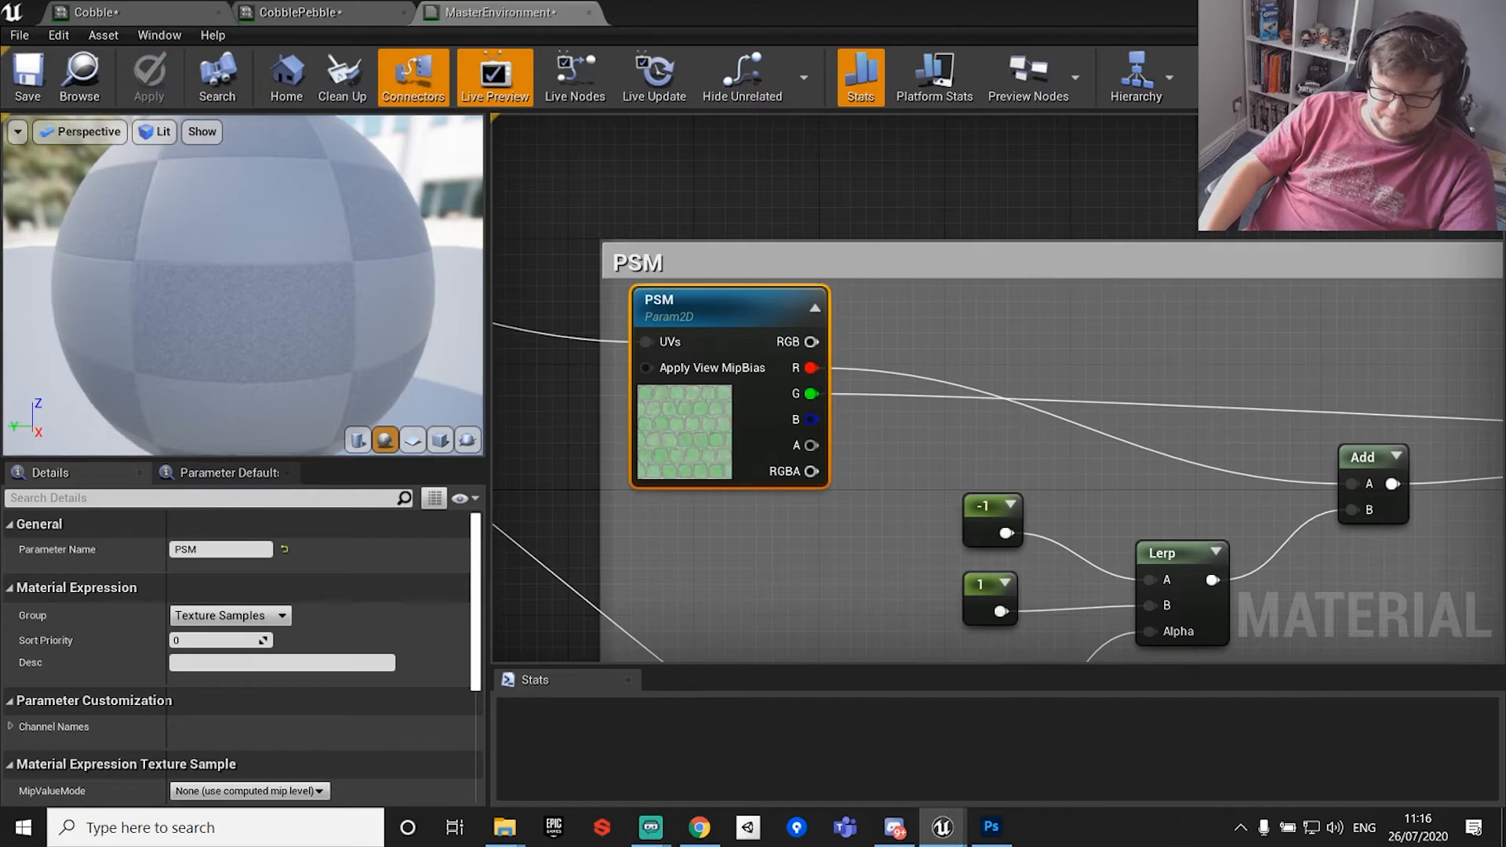
{"action": "left_click_drag", "start_coordinate": [1114, 19], "coordinate": [971, 2]}
Assign the CobblePebble material to Element 0 of the selected cube and check its surface from several sides.
{"action": "right_click_drag", "start_coordinate": [998, 533], "coordinate": [1098, 377]}
{"action": "left_click", "coordinate": [612, 353]}
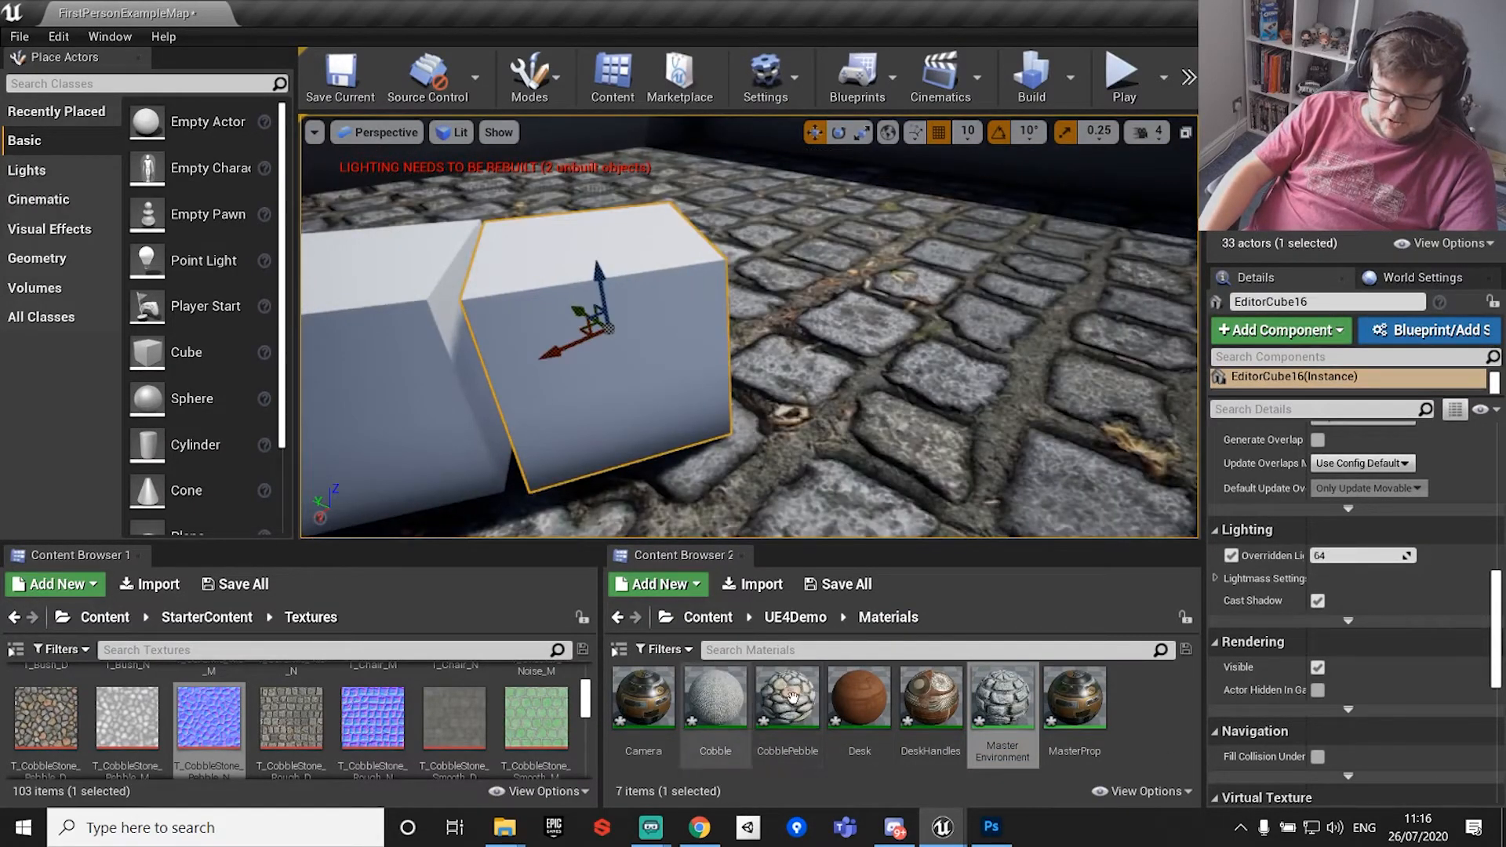
{"action": "left_click_drag", "start_coordinate": [791, 701], "coordinate": [749, 697]}
{"action": "scroll", "coordinate": [1262, 663], "scroll_direction": "up", "scroll_amount": 5}
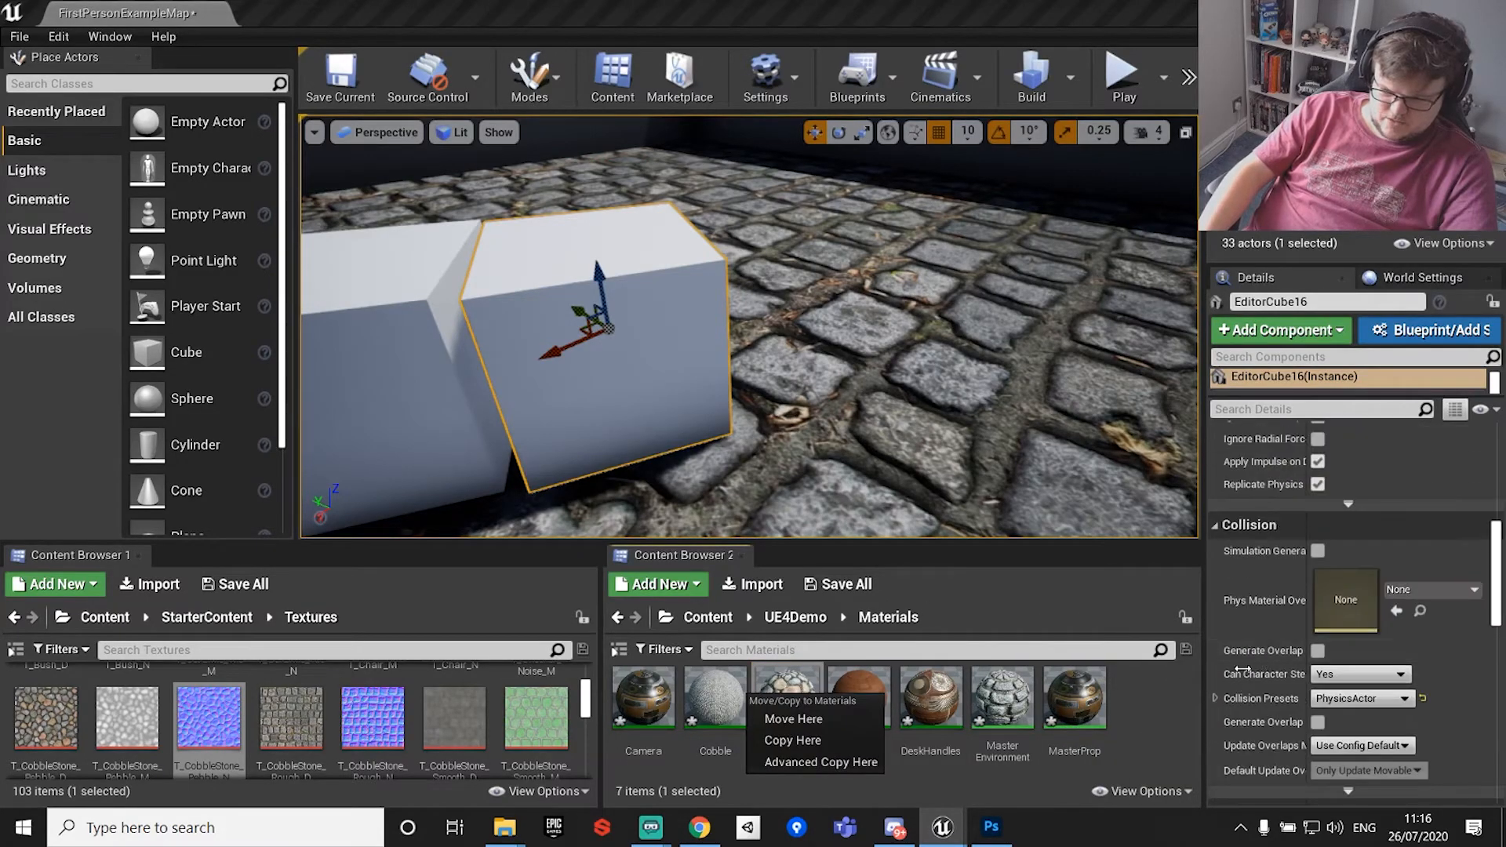
{"action": "scroll", "coordinate": [1261, 673], "scroll_direction": "up", "scroll_amount": 3}
{"action": "left_click", "coordinate": [792, 684]}
{"action": "left_click_drag", "start_coordinate": [792, 684], "coordinate": [1344, 612]}
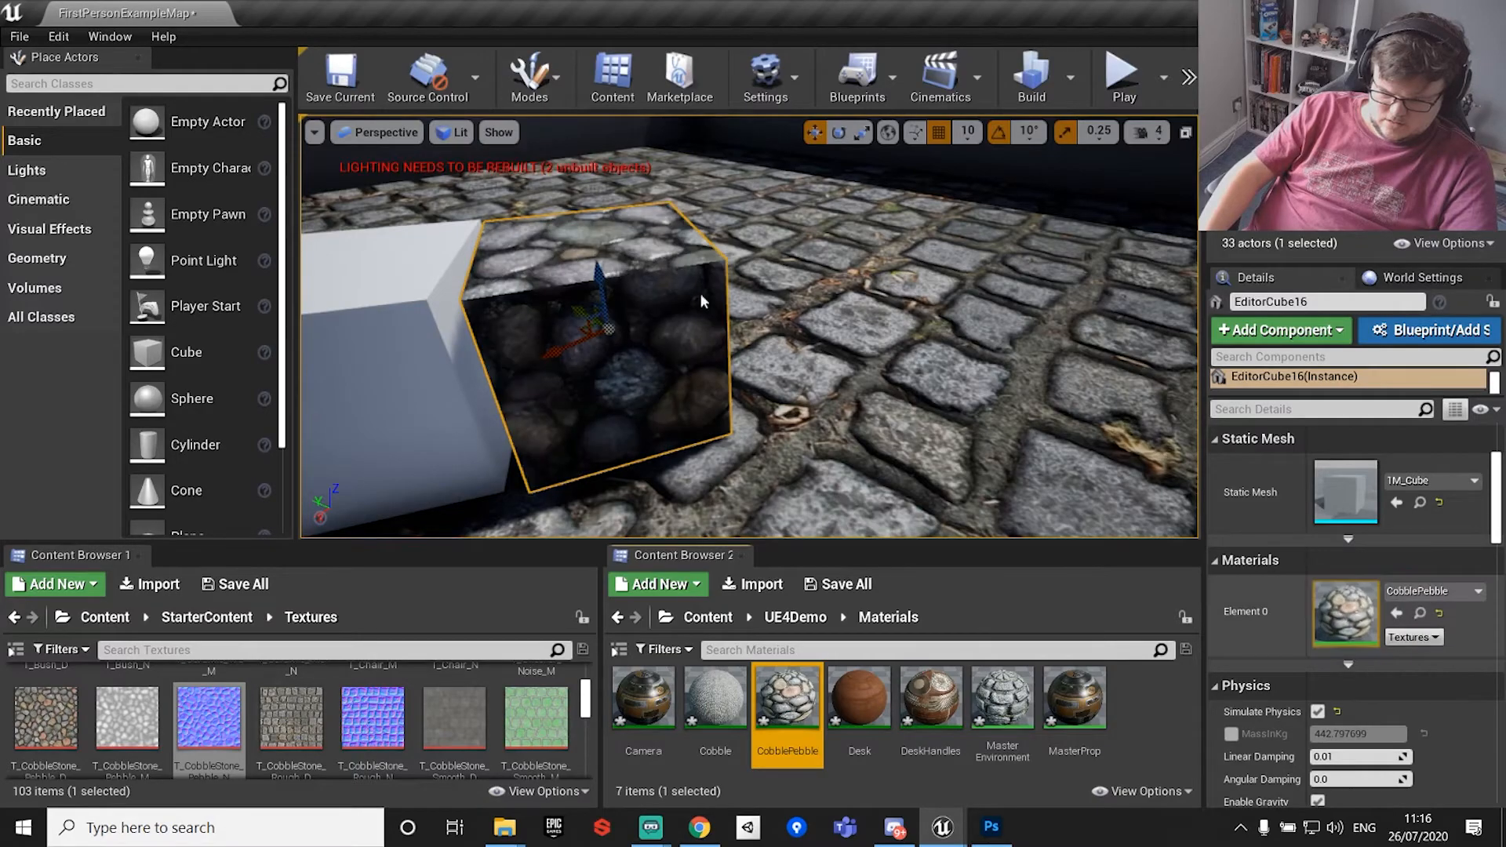
{"action": "right_click_drag", "start_coordinate": [750, 327], "coordinate": [667, 302]}
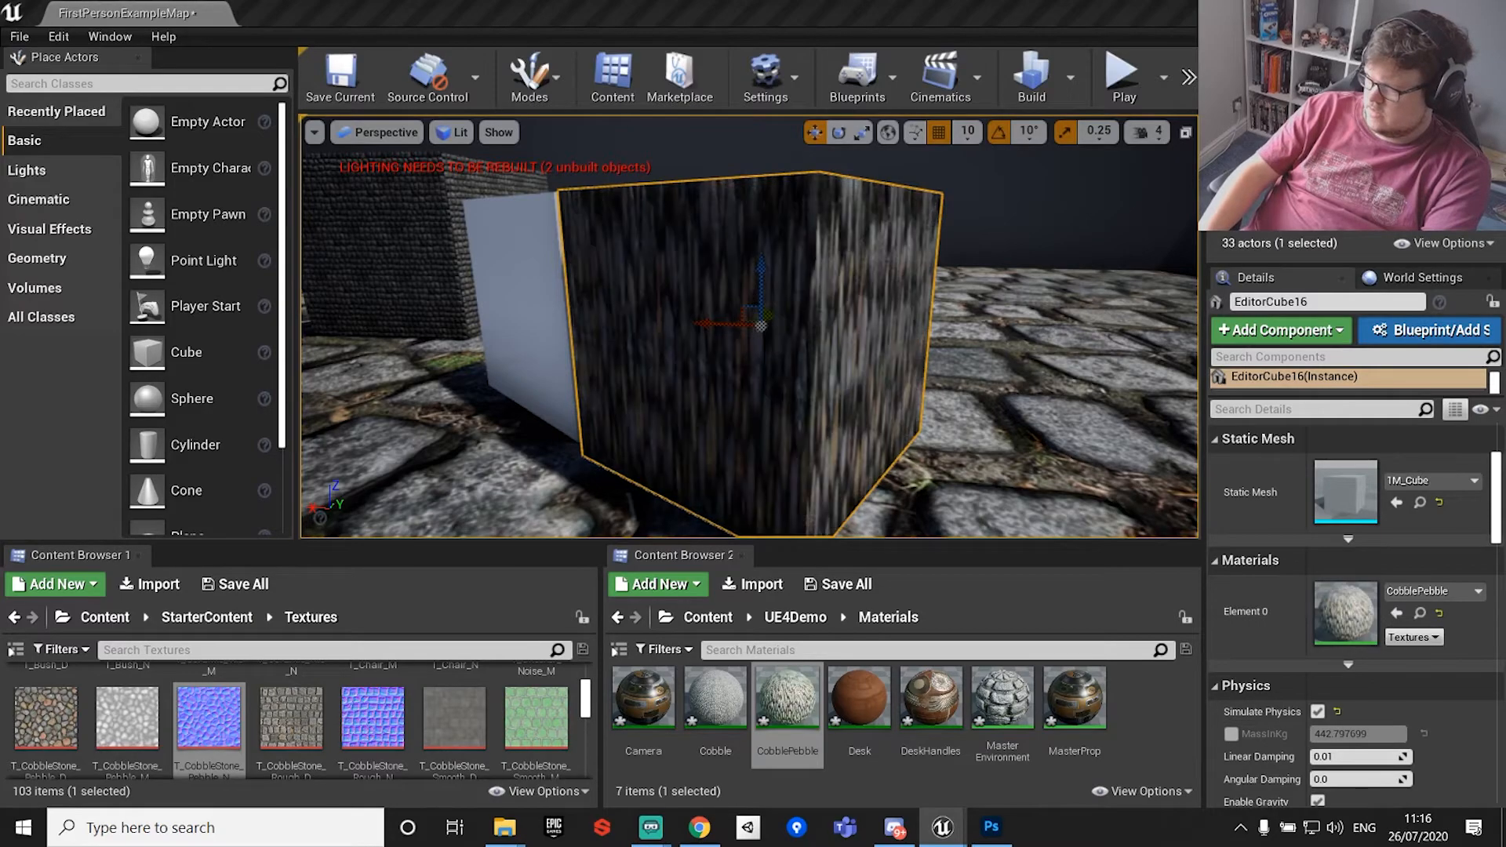
{"action": "right_click_drag", "start_coordinate": [749, 326], "coordinate": [710, 380]}
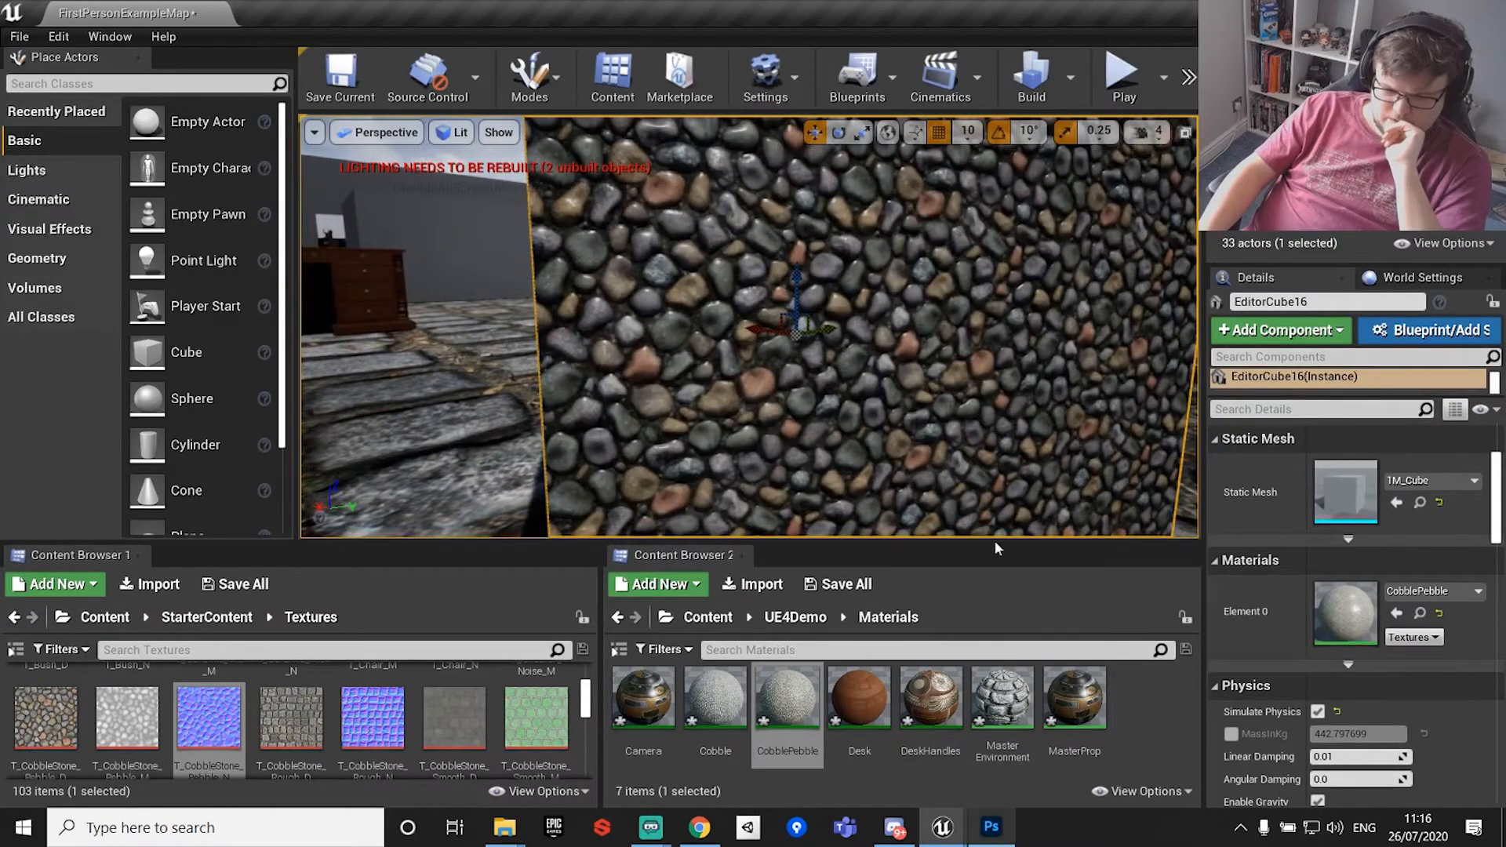
Open the MasterProp material and add a Constant node connected to input B of a new Multiply node.
{"action": "double_click", "coordinate": [1059, 690]}
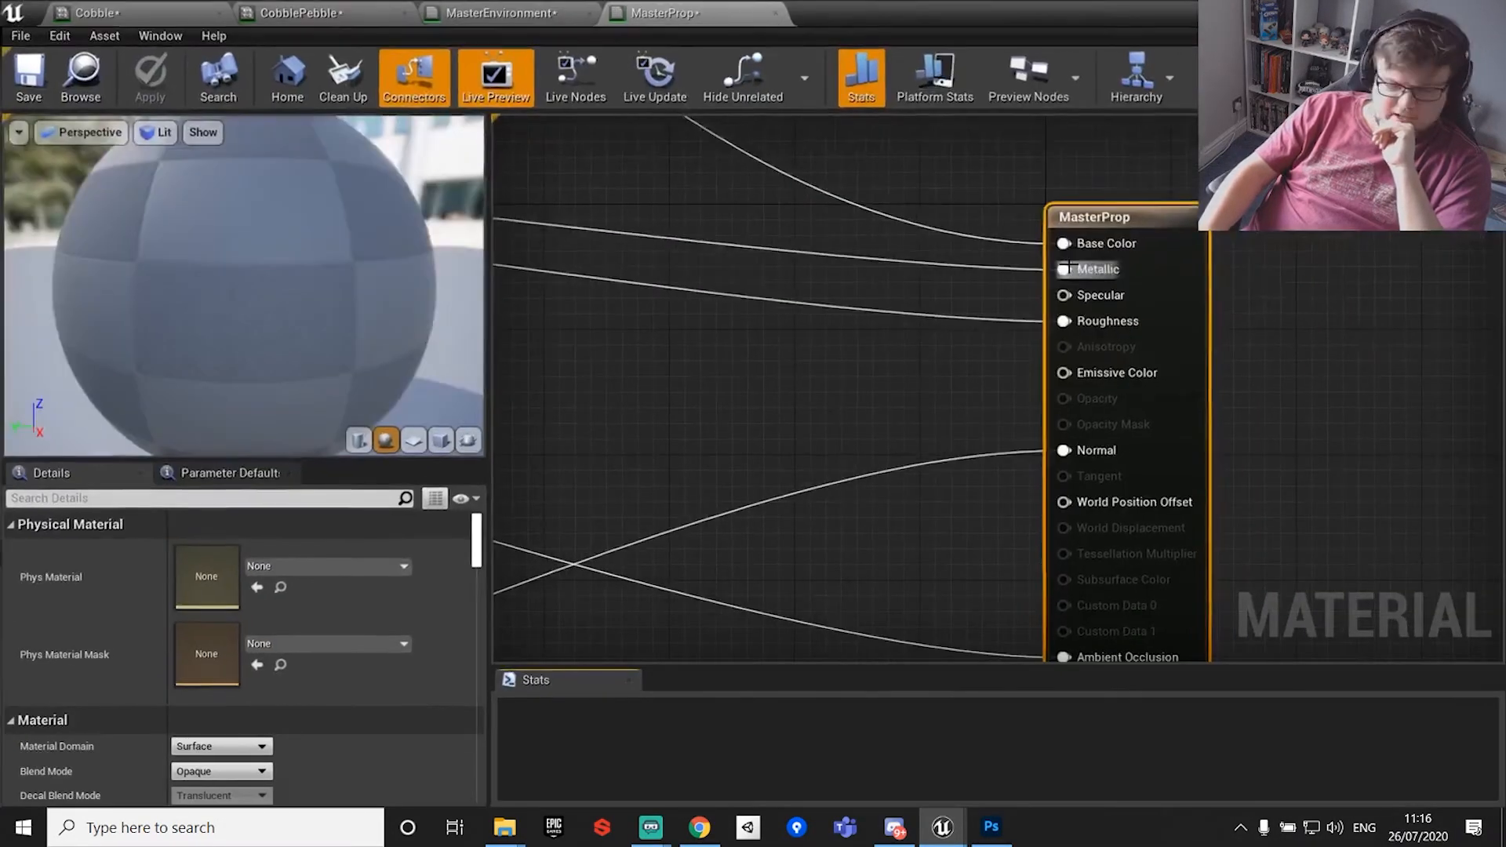
{"action": "right_click_drag", "start_coordinate": [667, 212], "coordinate": [1459, 359]}
{"action": "scroll", "coordinate": [1051, 288], "scroll_direction": "down", "scroll_amount": 3}
{"action": "right_click_drag", "start_coordinate": [1051, 288], "coordinate": [850, 260]}
{"action": "scroll", "coordinate": [1401, 501], "scroll_direction": "down", "scroll_amount": 4}
{"action": "scroll", "coordinate": [770, 180], "scroll_direction": "up", "scroll_amount": 2}
{"action": "scroll", "coordinate": [859, 273], "scroll_direction": "up", "scroll_amount": 1}
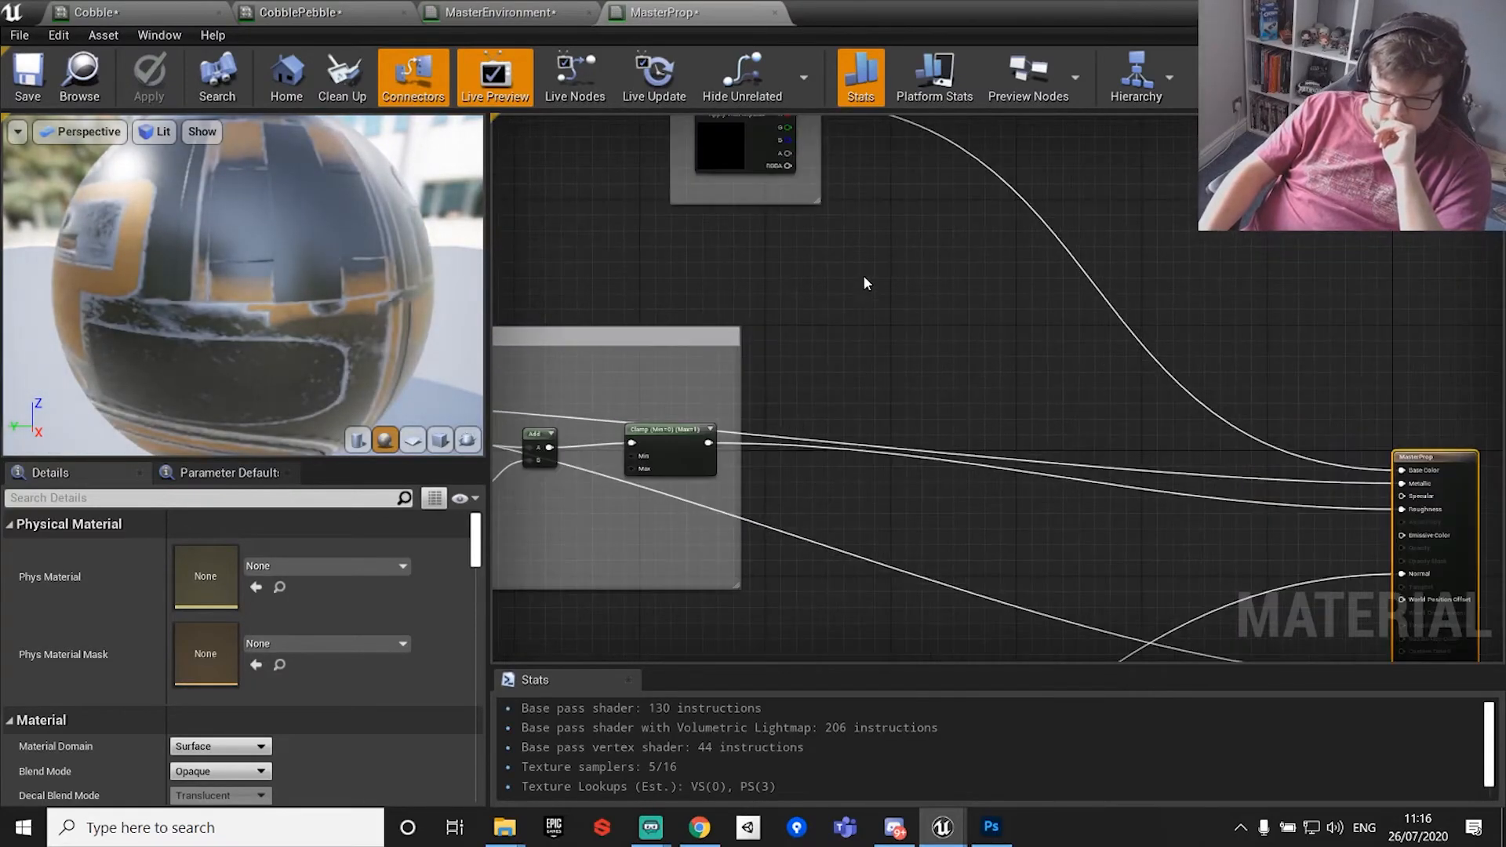
{"action": "left_click", "coordinate": [832, 337]}
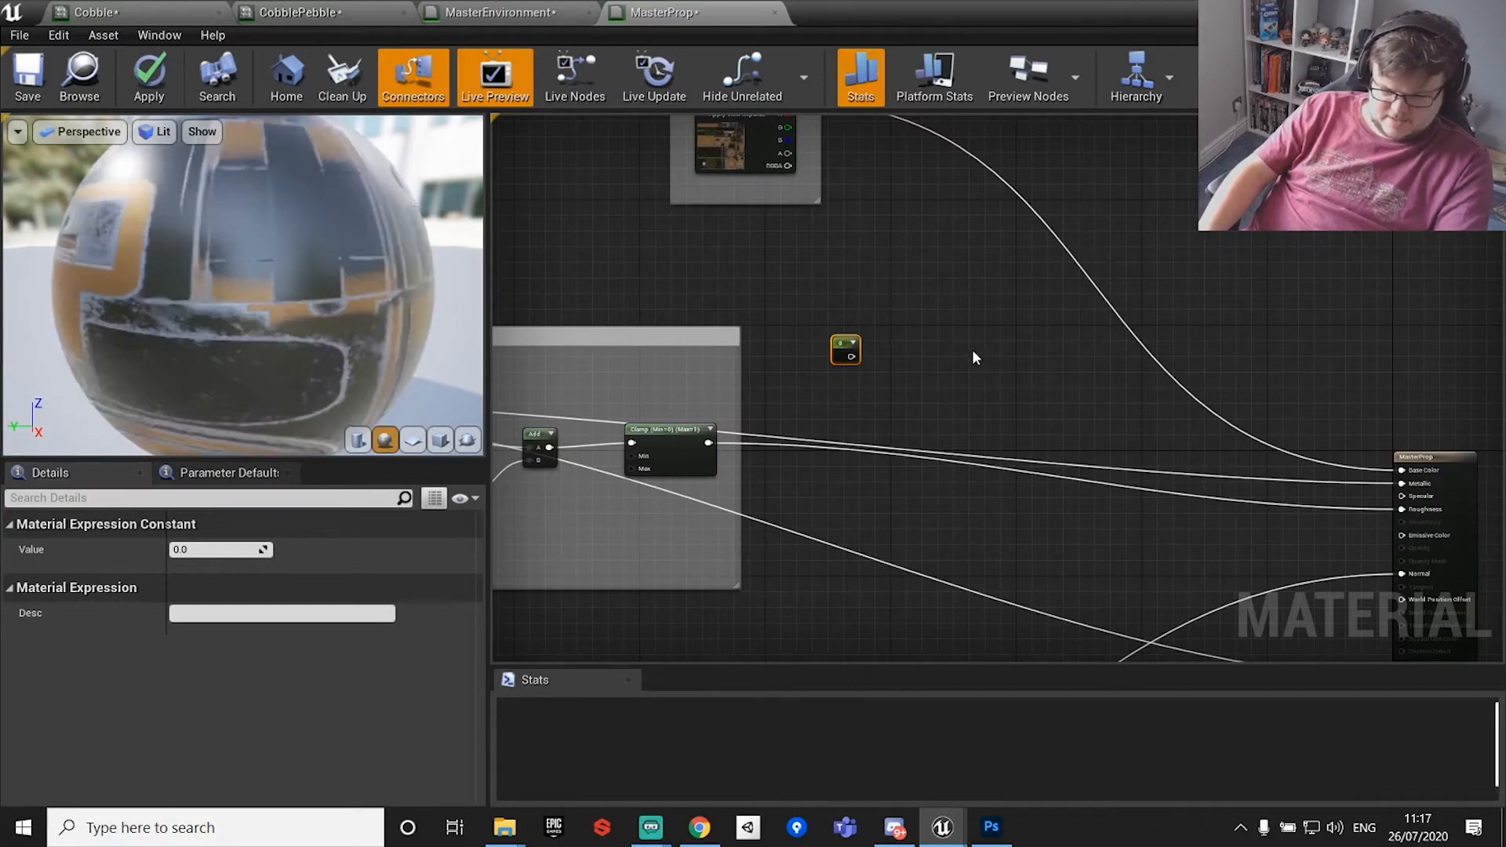
{"action": "left_click", "coordinate": [900, 312]}
{"action": "left_click_drag", "start_coordinate": [908, 342], "coordinate": [850, 357]}
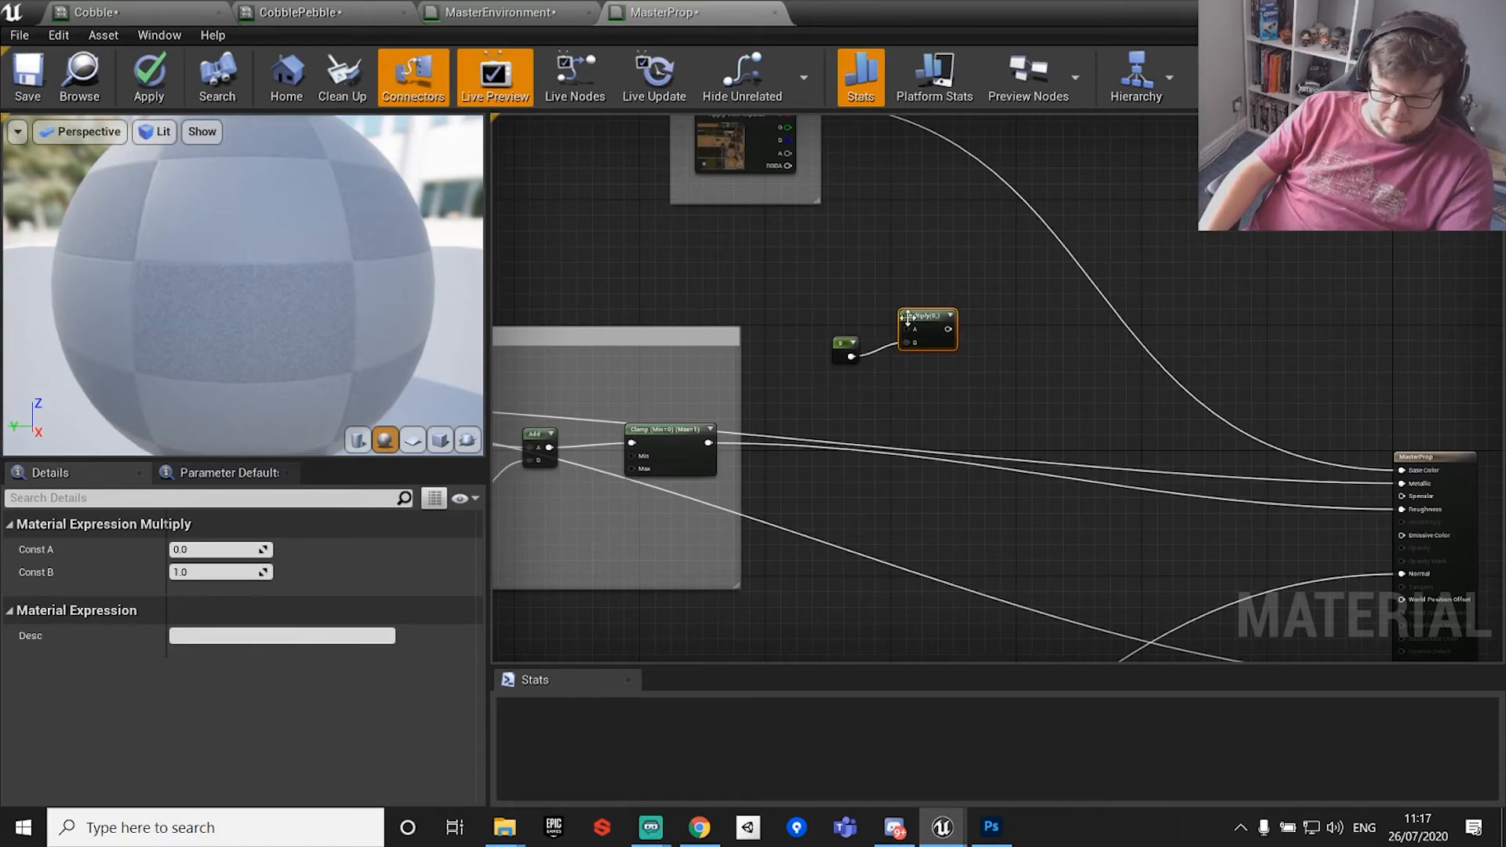
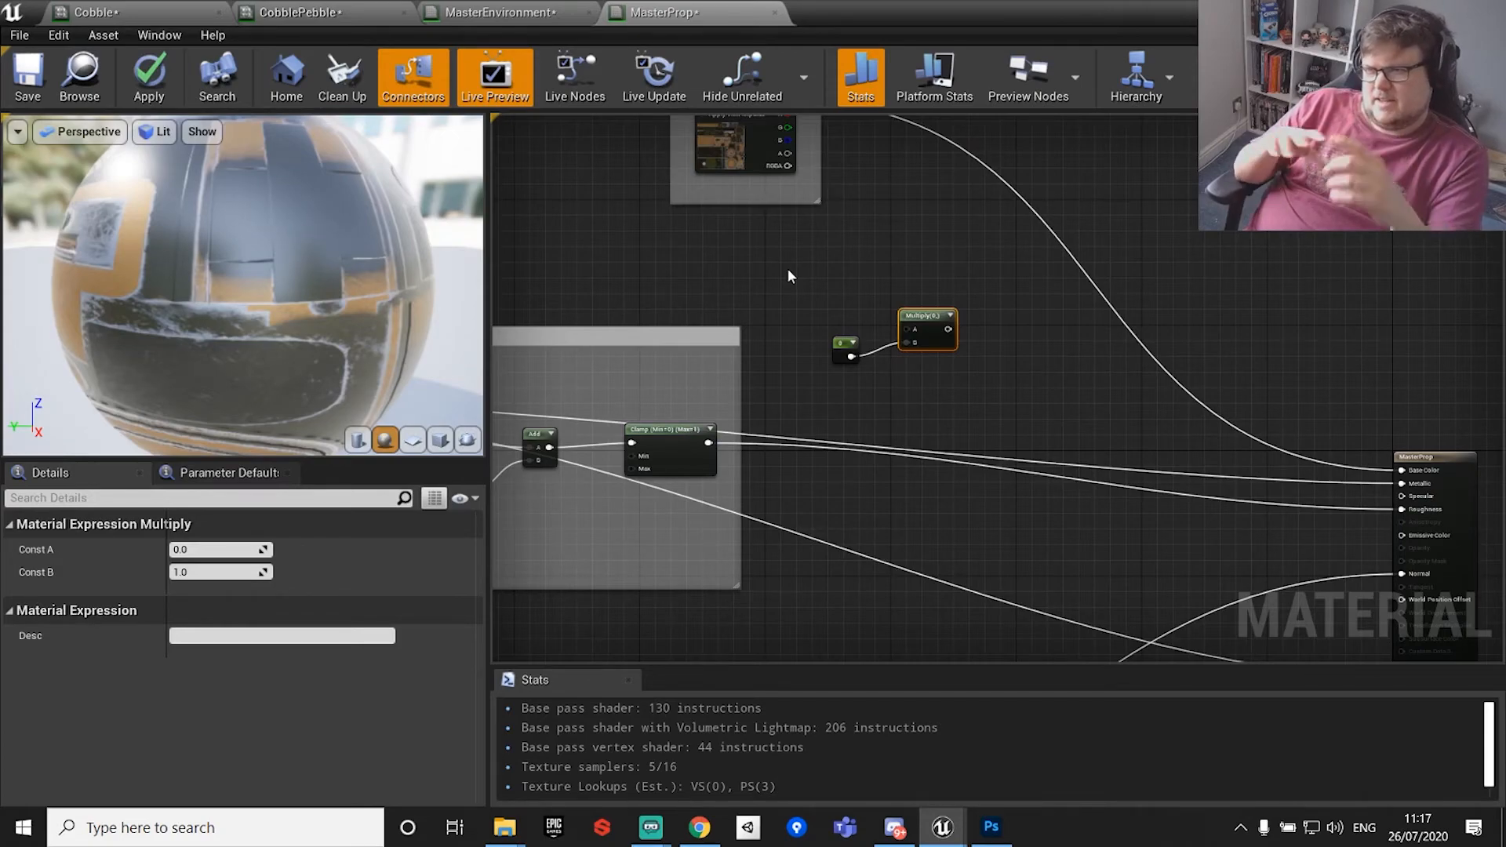
Switch to Photoshop, bring up CameraMAT2PSM.tga and unlock its Background layer.
{"action": "left_click", "coordinate": [990, 827]}
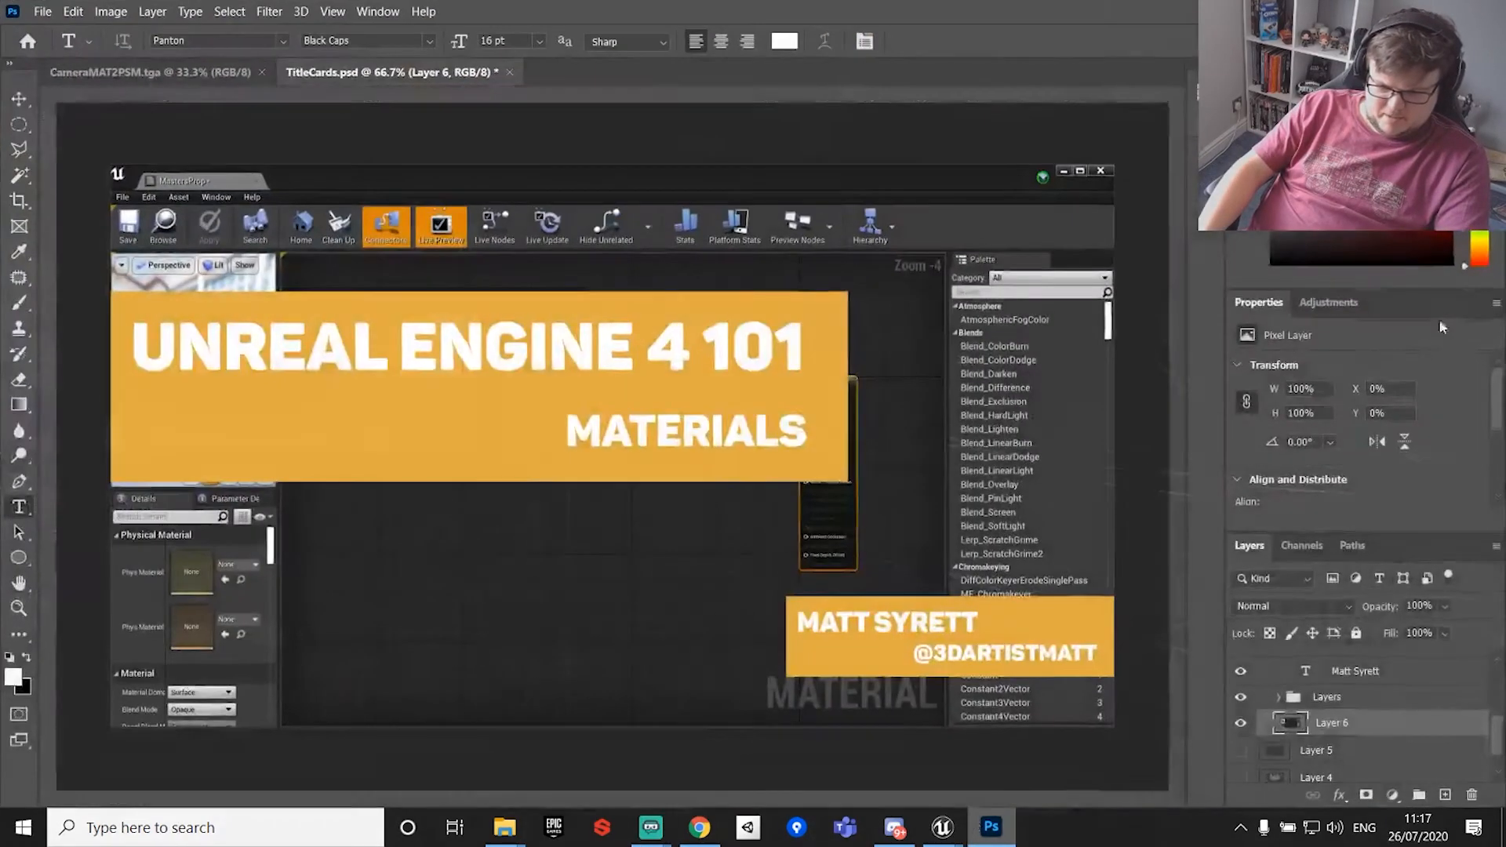
{"action": "left_click", "coordinate": [125, 72]}
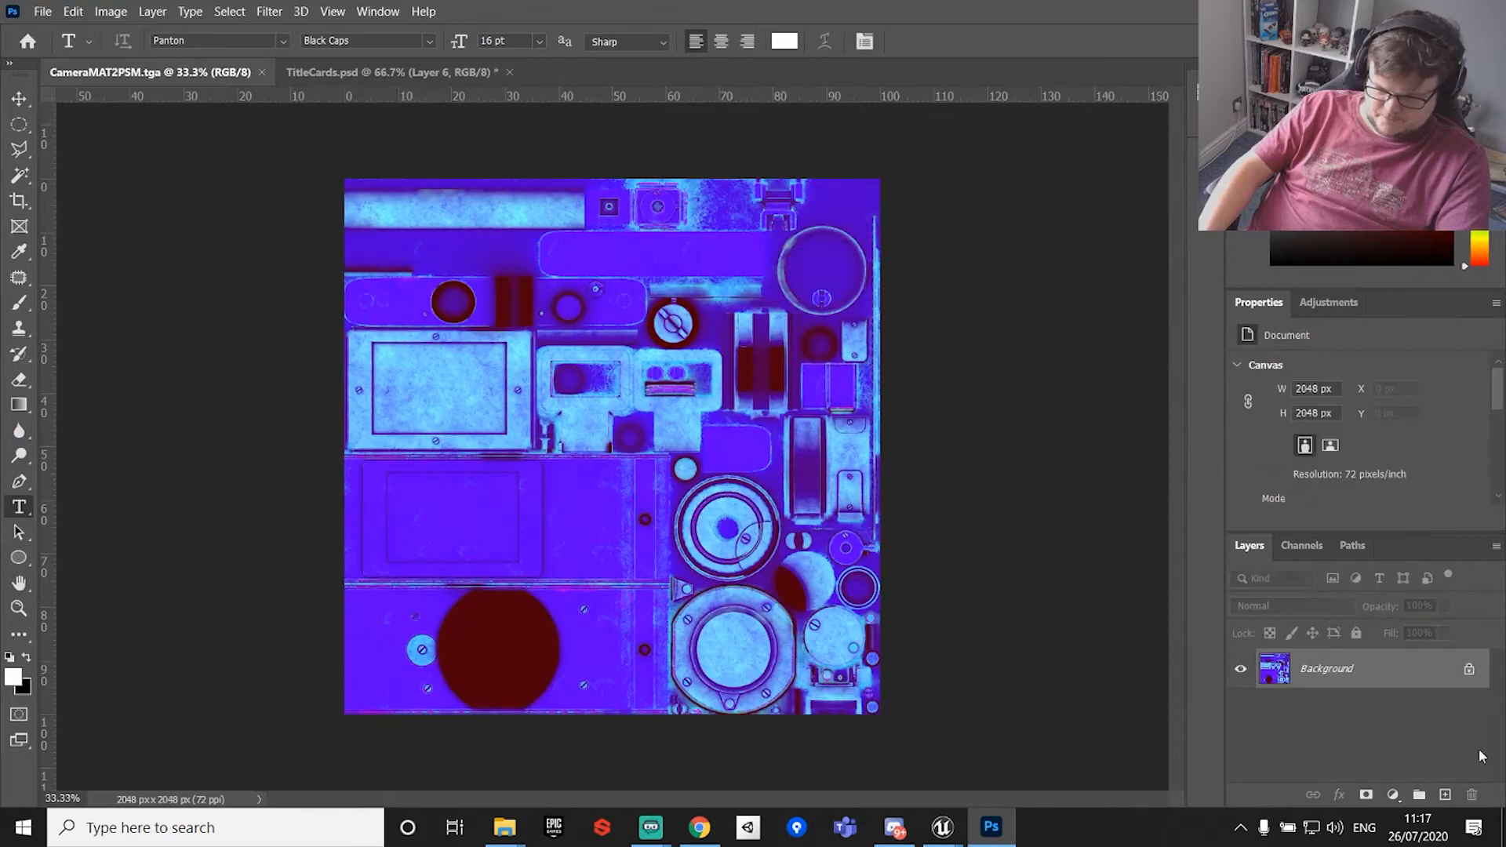
{"action": "left_click", "coordinate": [1304, 547]}
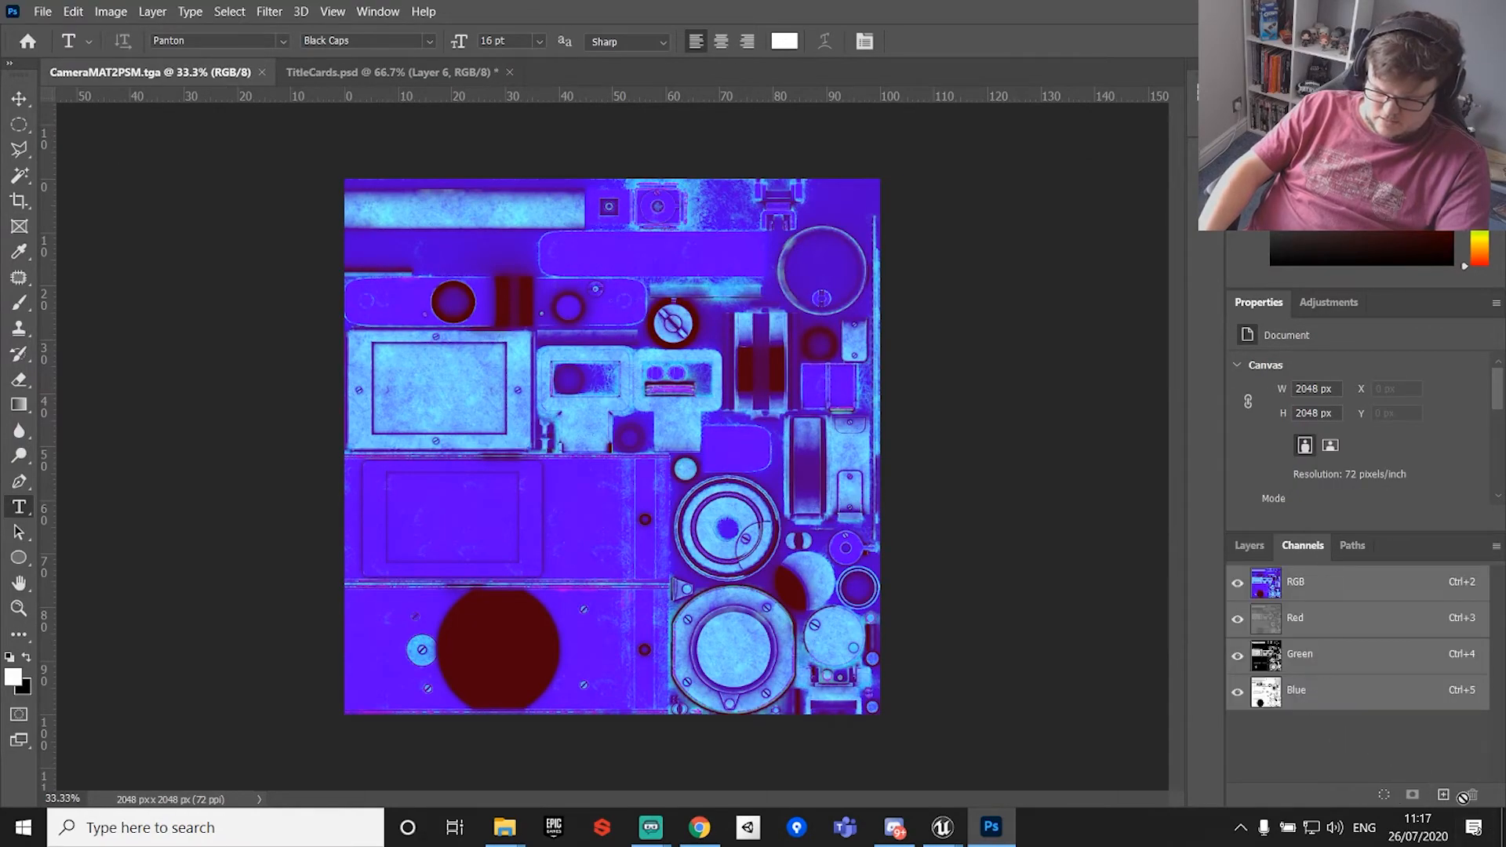
{"action": "left_click", "coordinate": [1264, 548]}
{"action": "left_click", "coordinate": [1471, 666]}
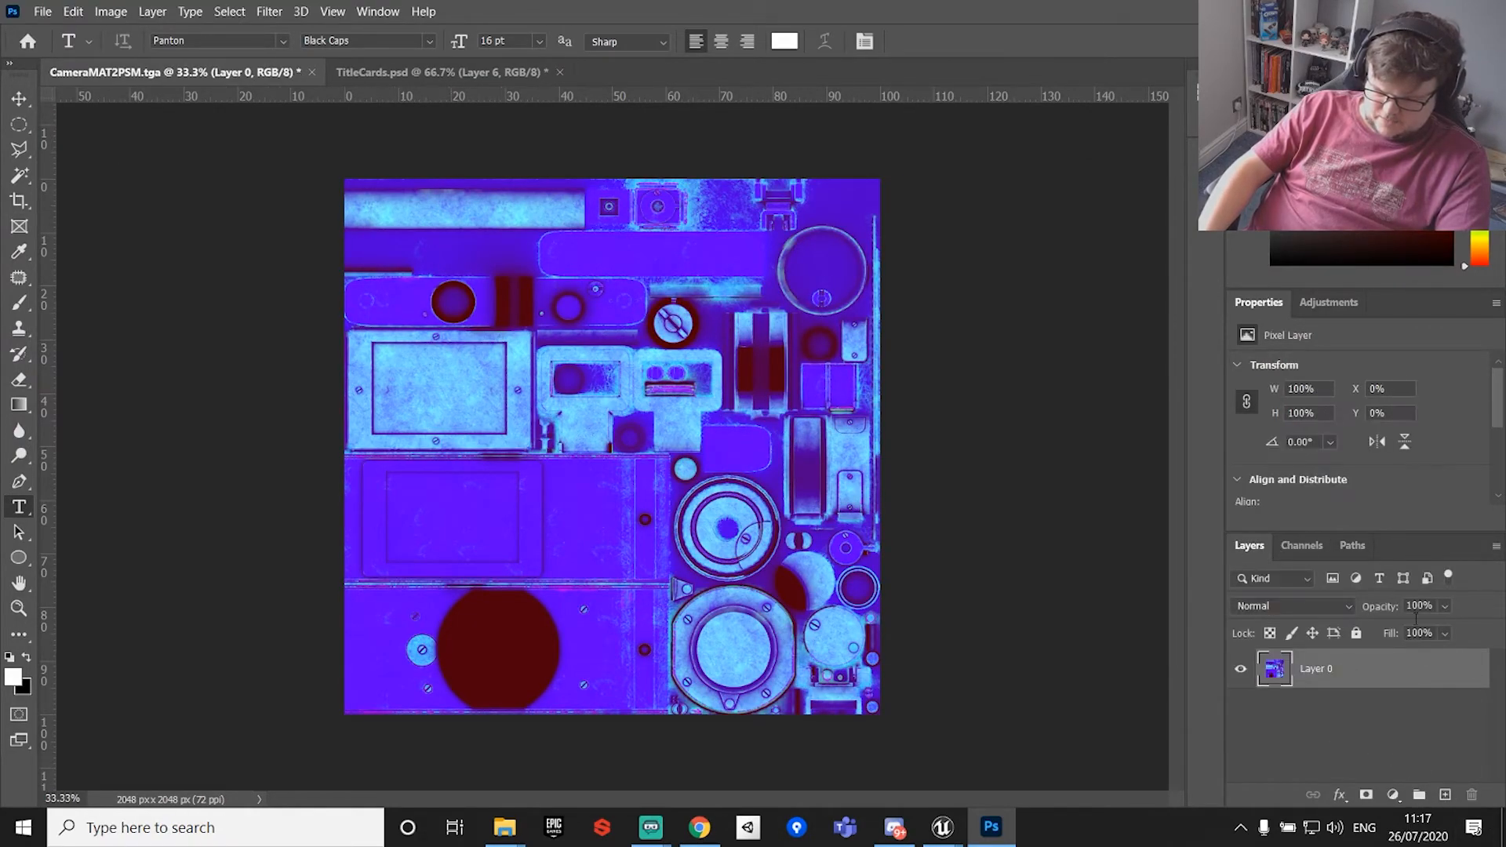
Add an alpha channel to CameraMAT2PSM.tga and show the RGB channels together with it.
{"action": "left_click", "coordinate": [1323, 548]}
{"action": "left_click", "coordinate": [1446, 795]}
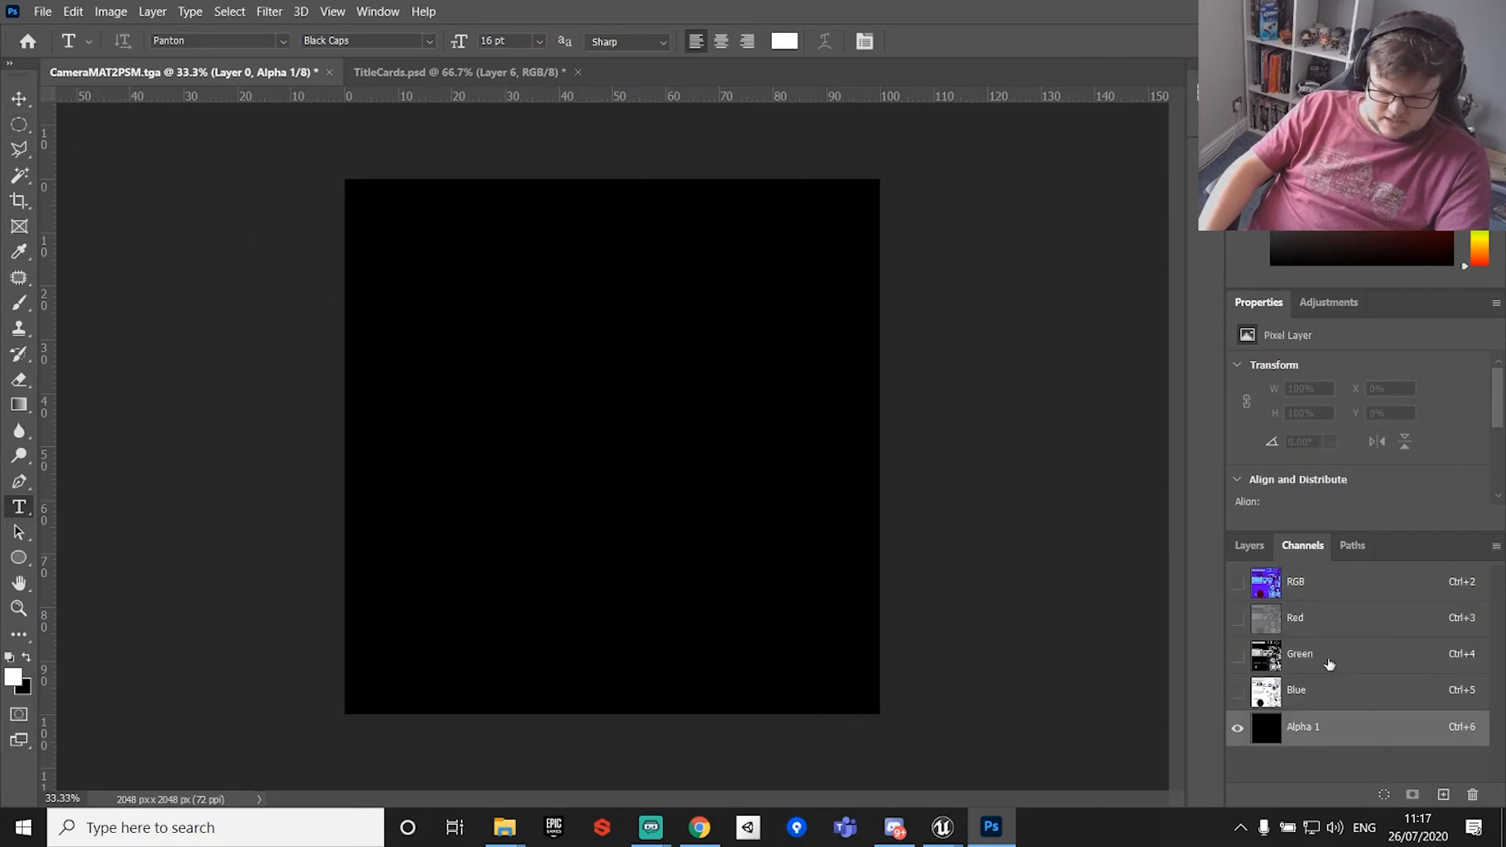
{"action": "left_click", "coordinate": [1238, 585]}
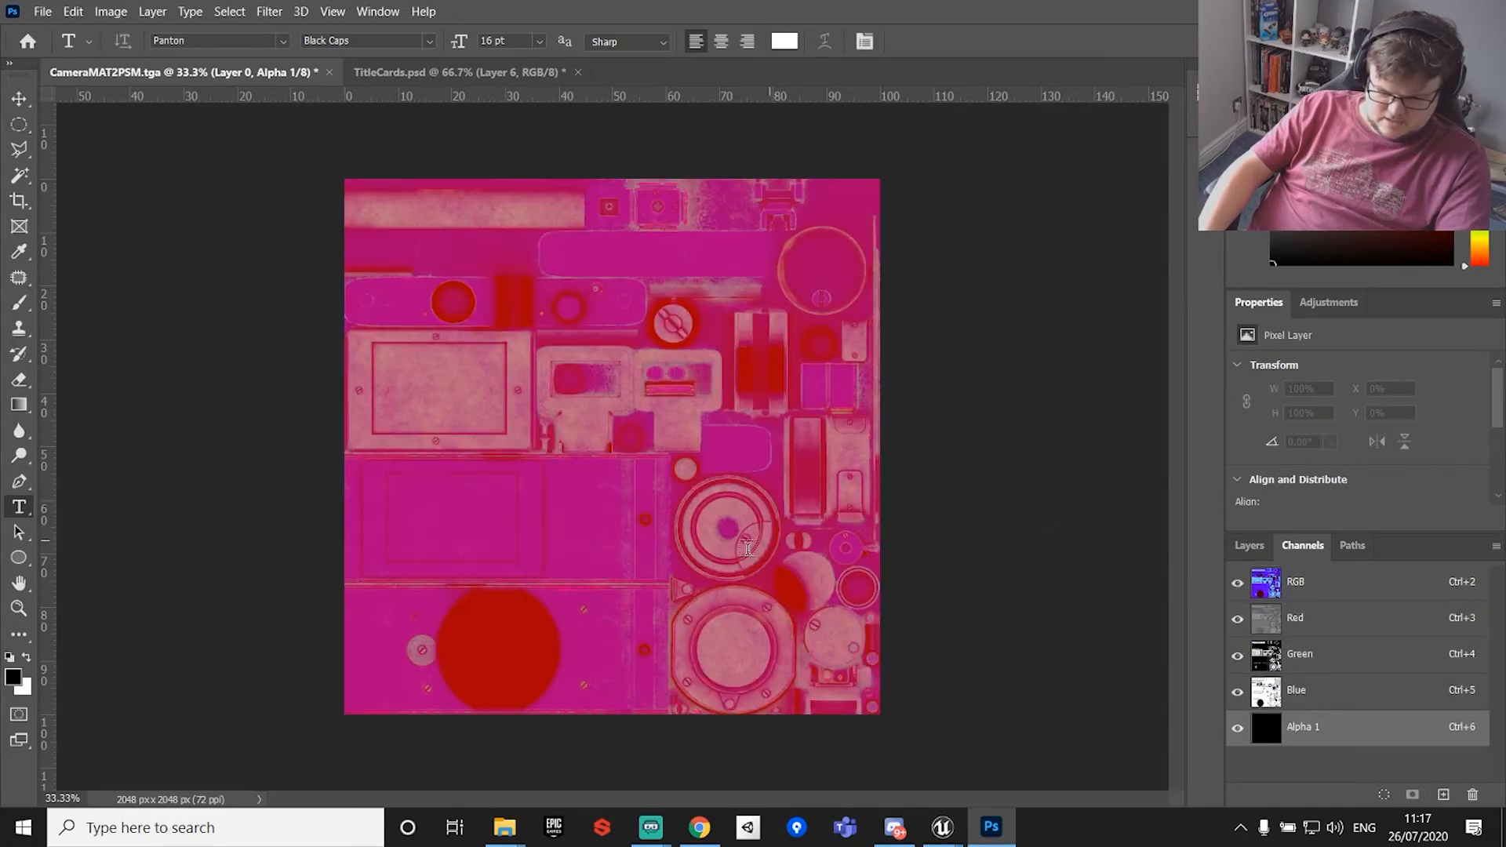
Fill two circles with white in the alpha channel, about 5.6% wide on the upper strip and 8.3% on the middle panel.
{"action": "left_click", "coordinate": [18, 125]}
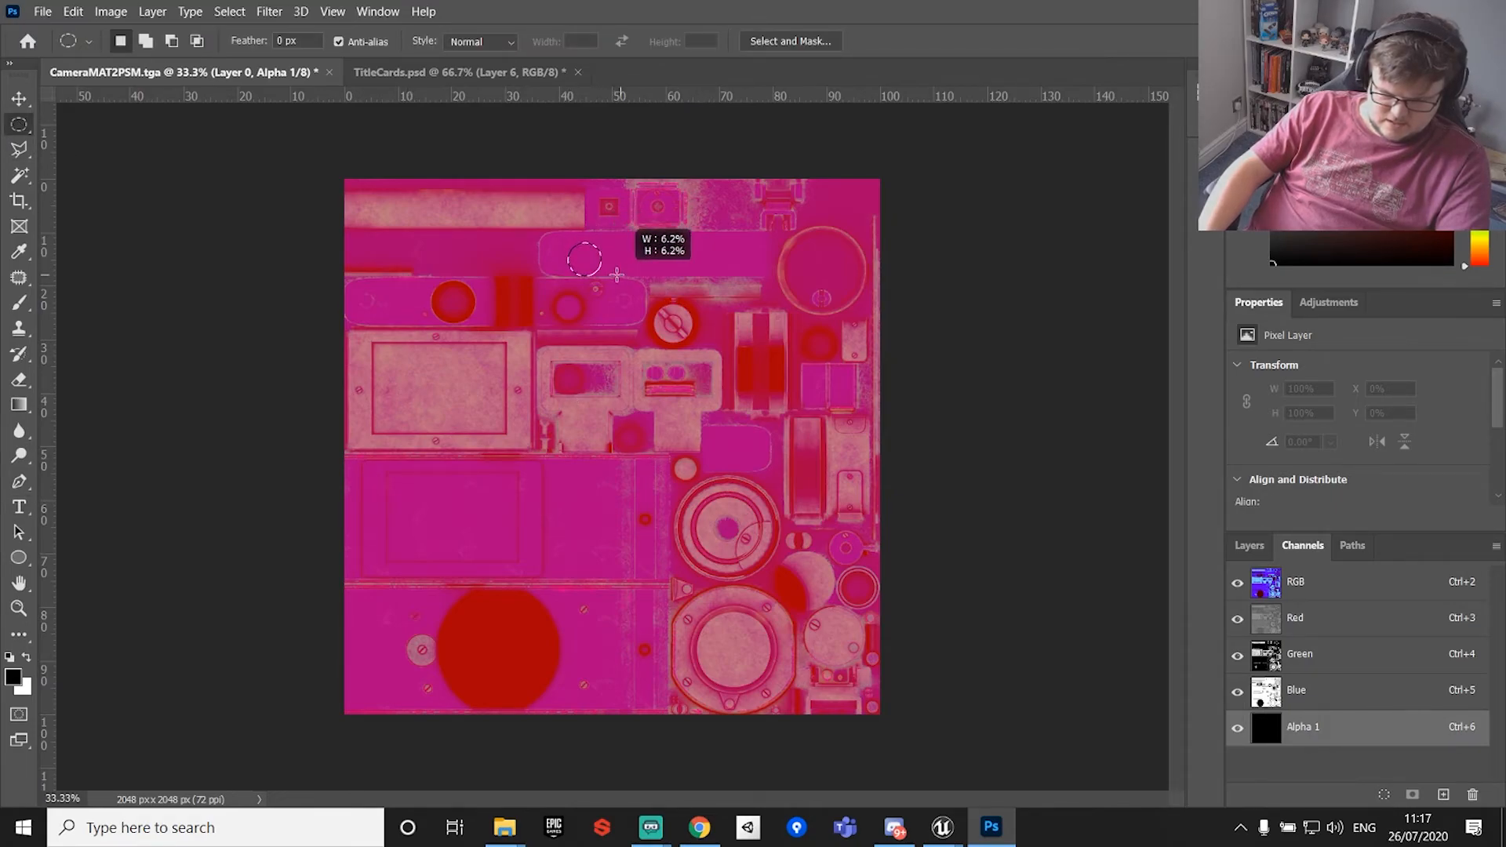
{"action": "key", "text": "x"}
{"action": "key", "text": "alt+BackSpace"}
{"action": "left_click", "coordinate": [1238, 583]}
{"action": "left_click", "coordinate": [1238, 583]}
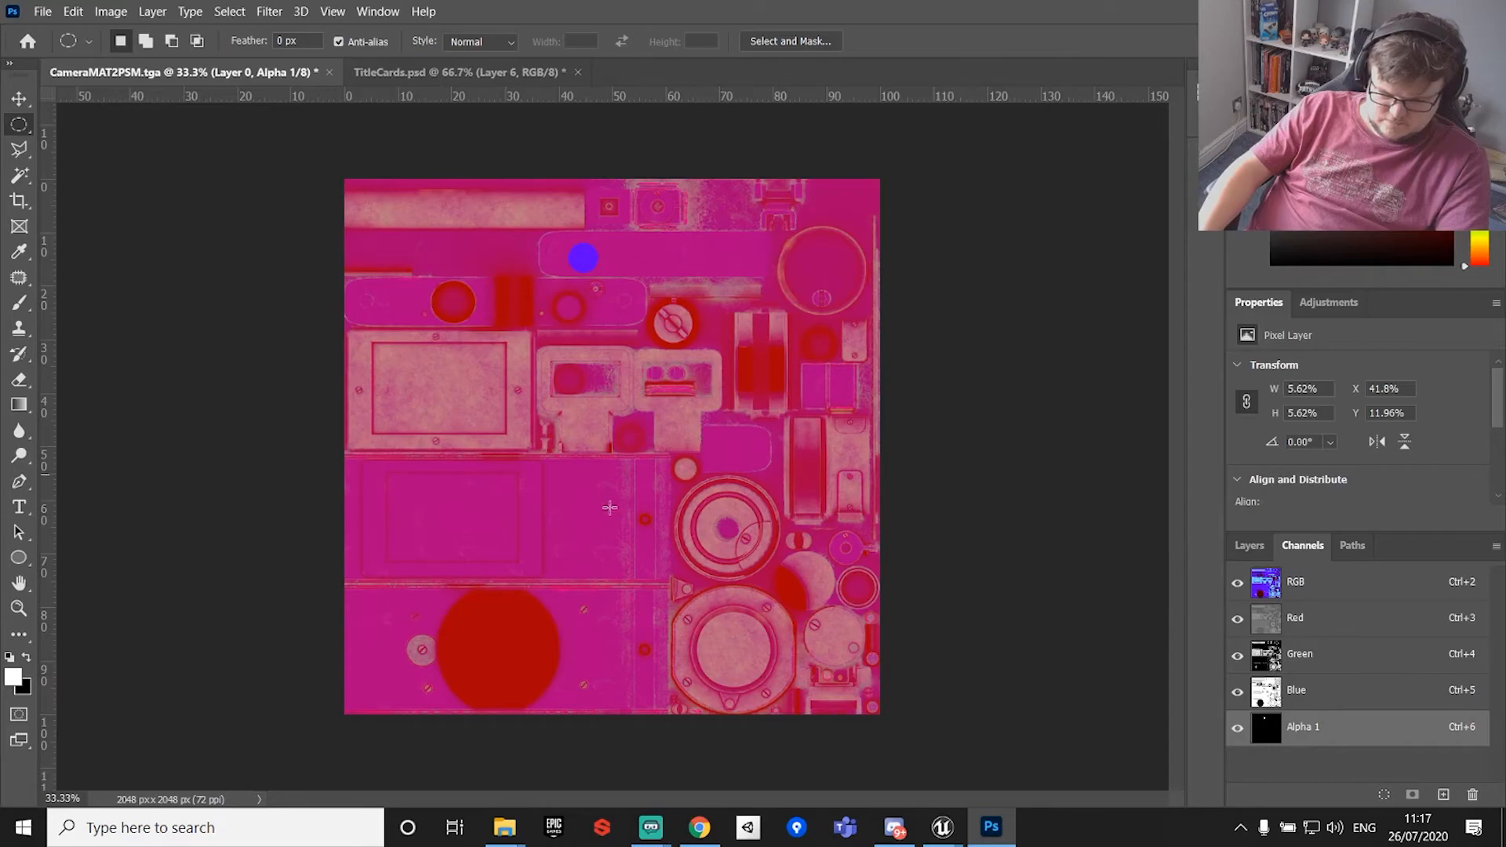
{"action": "left_click_drag", "start_coordinate": [582, 504], "coordinate": [613, 547]}
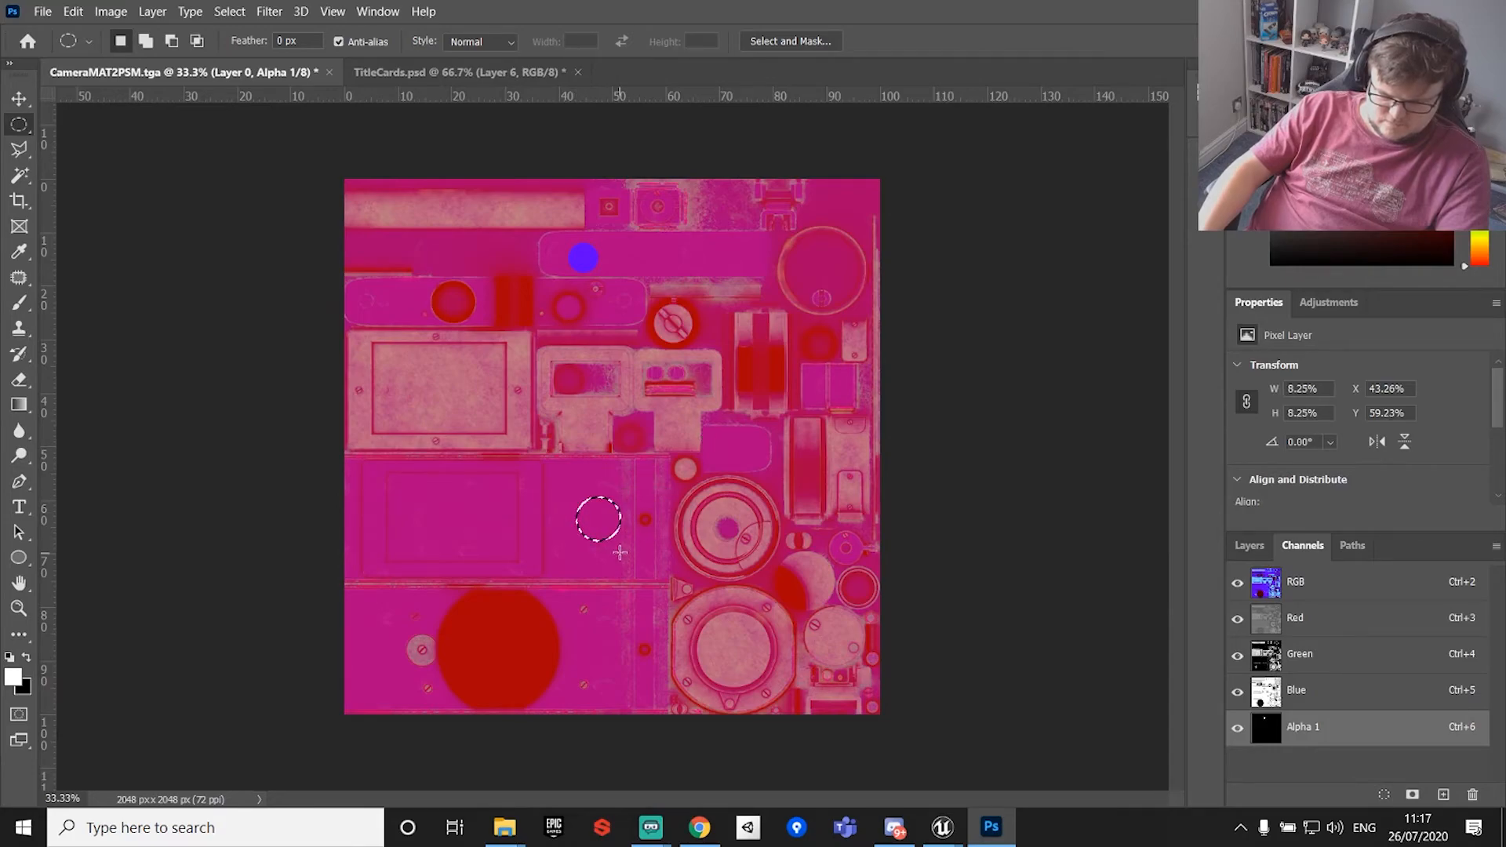
{"action": "key", "text": "alt+BackSpace"}
{"action": "key", "text": "ctrl+d"}
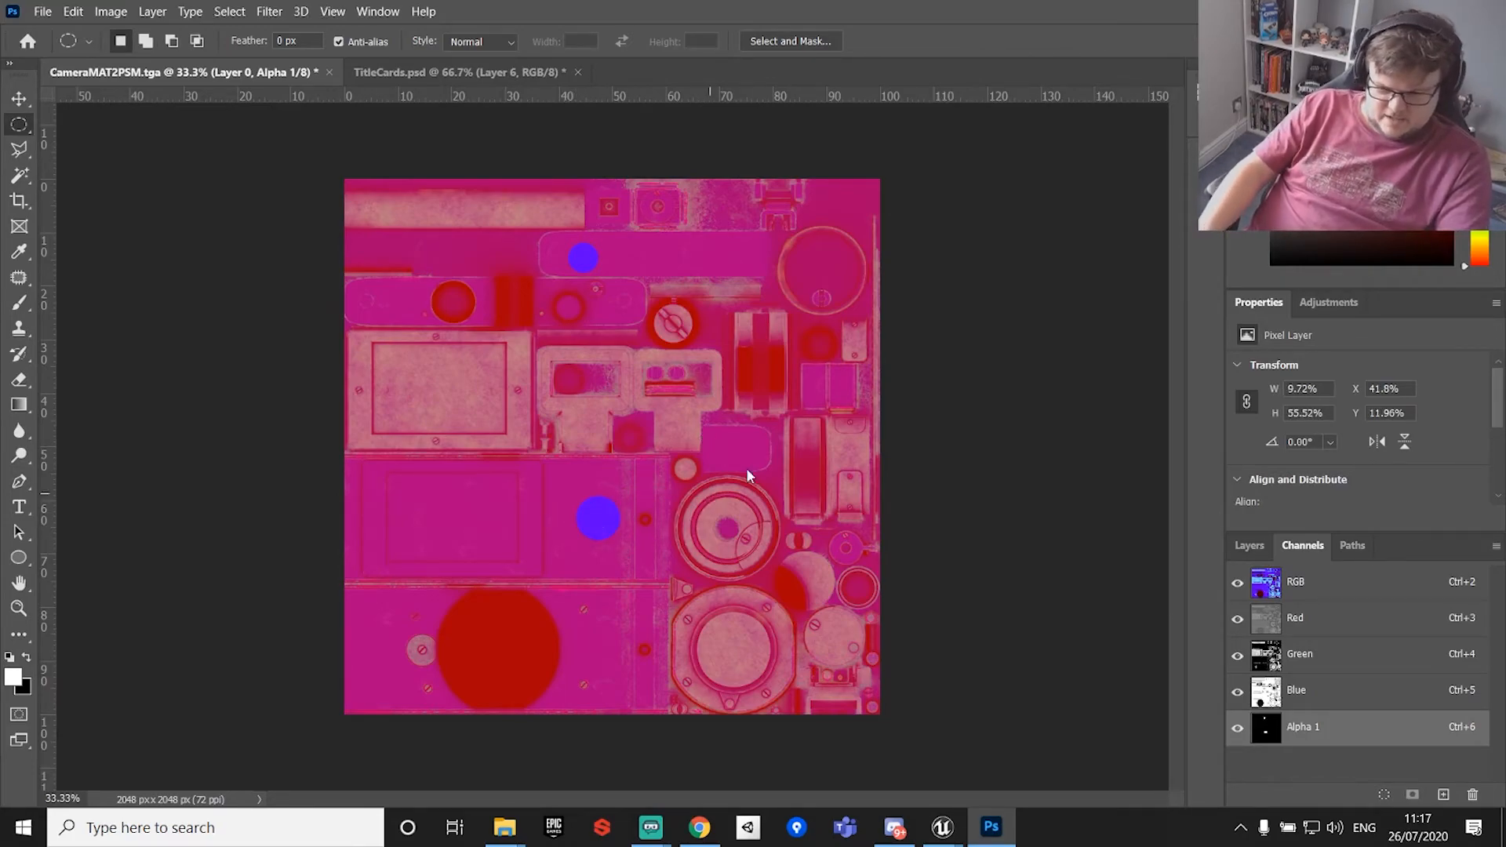
Save the image as a Targa file with alpha channels, replacing the existing CameraMAT2PSM.
{"action": "key", "text": "ctrl+shift+s"}
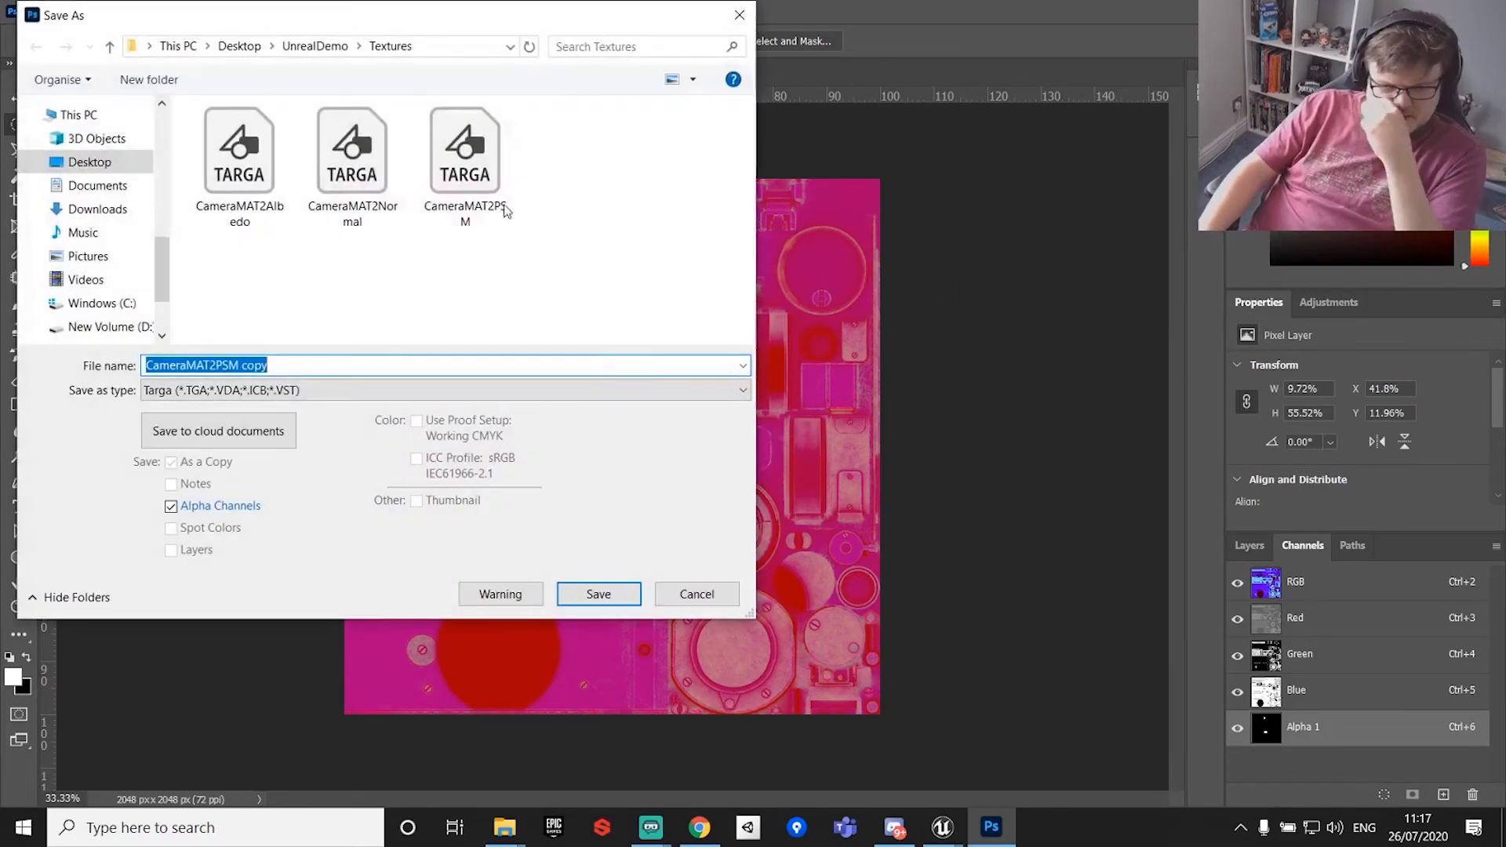
{"action": "left_click", "coordinate": [462, 164]}
{"action": "key", "text": "Return"}
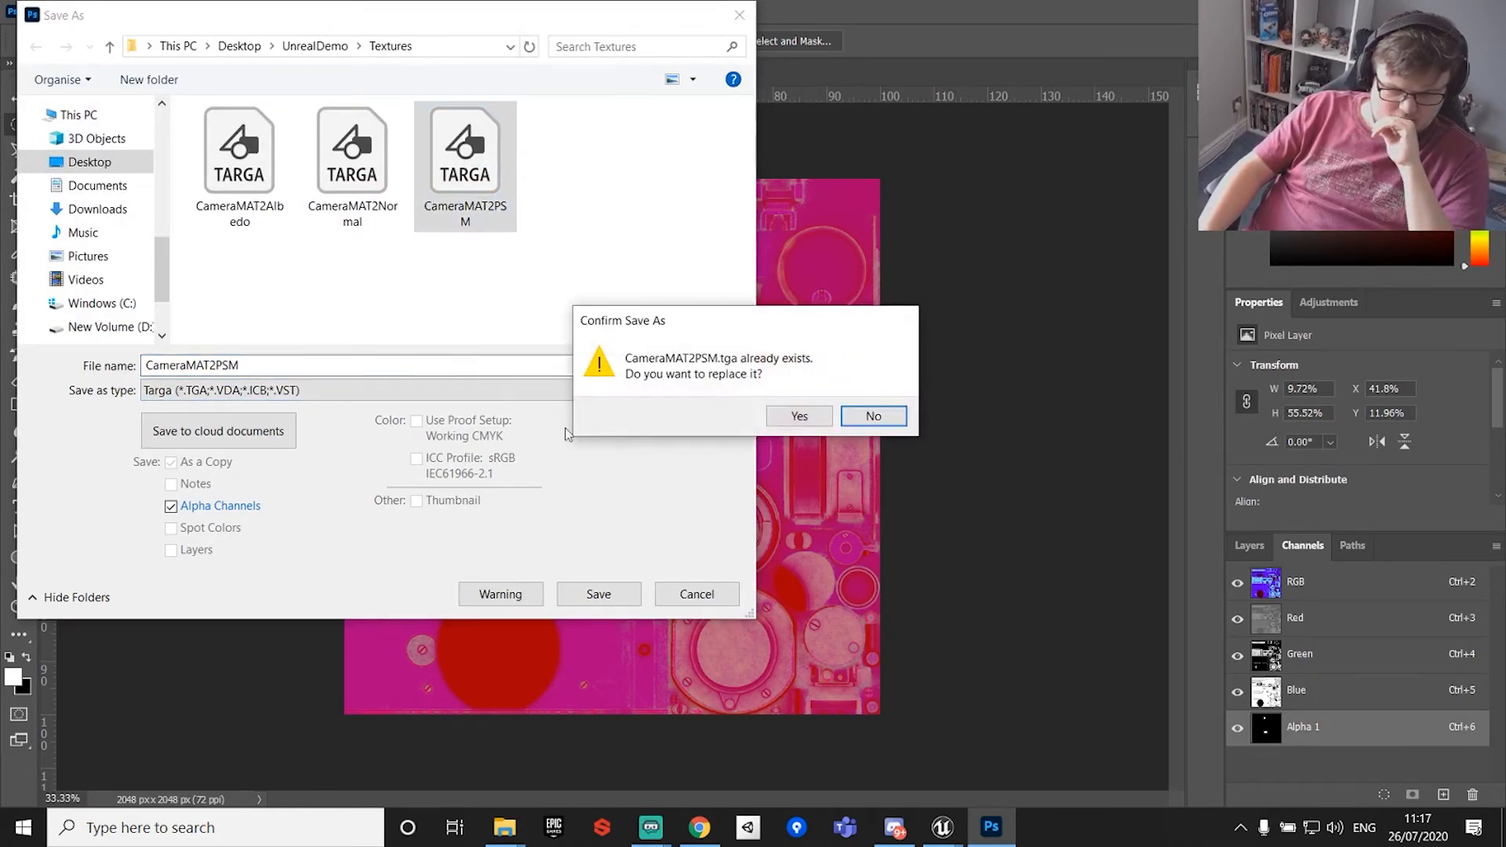
{"action": "left_click", "coordinate": [794, 427]}
{"action": "left_click", "coordinate": [836, 273]}
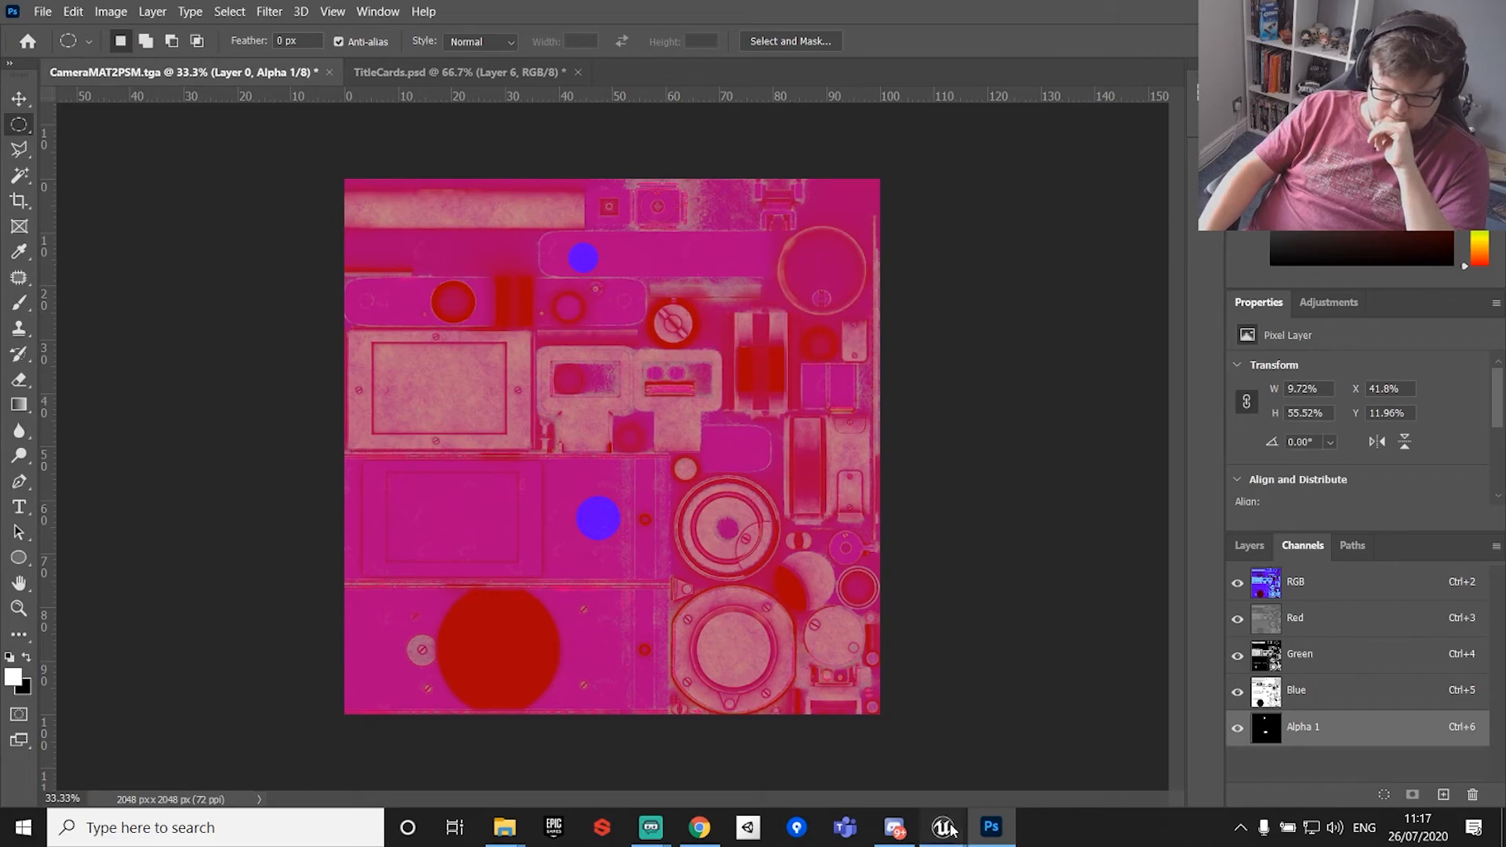
Switch back to Unreal Engine, close the MasterEnvironment material while keeping MasterProp open, and return to the level.
{"action": "mouse_move", "coordinate": [945, 829]}
{"action": "left_click", "coordinate": [1043, 741]}
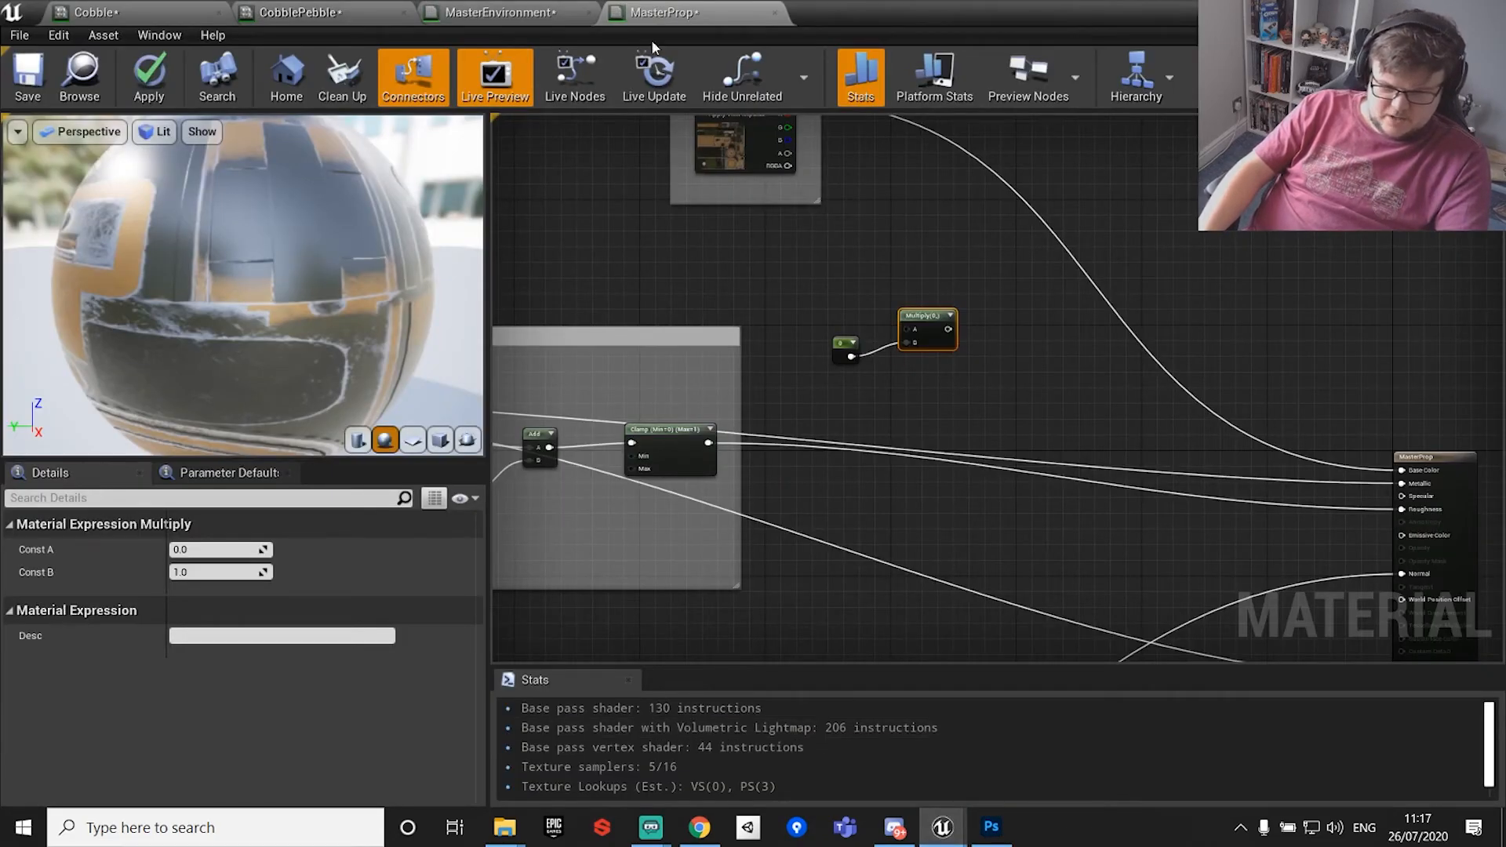
{"action": "left_click", "coordinate": [93, 12]}
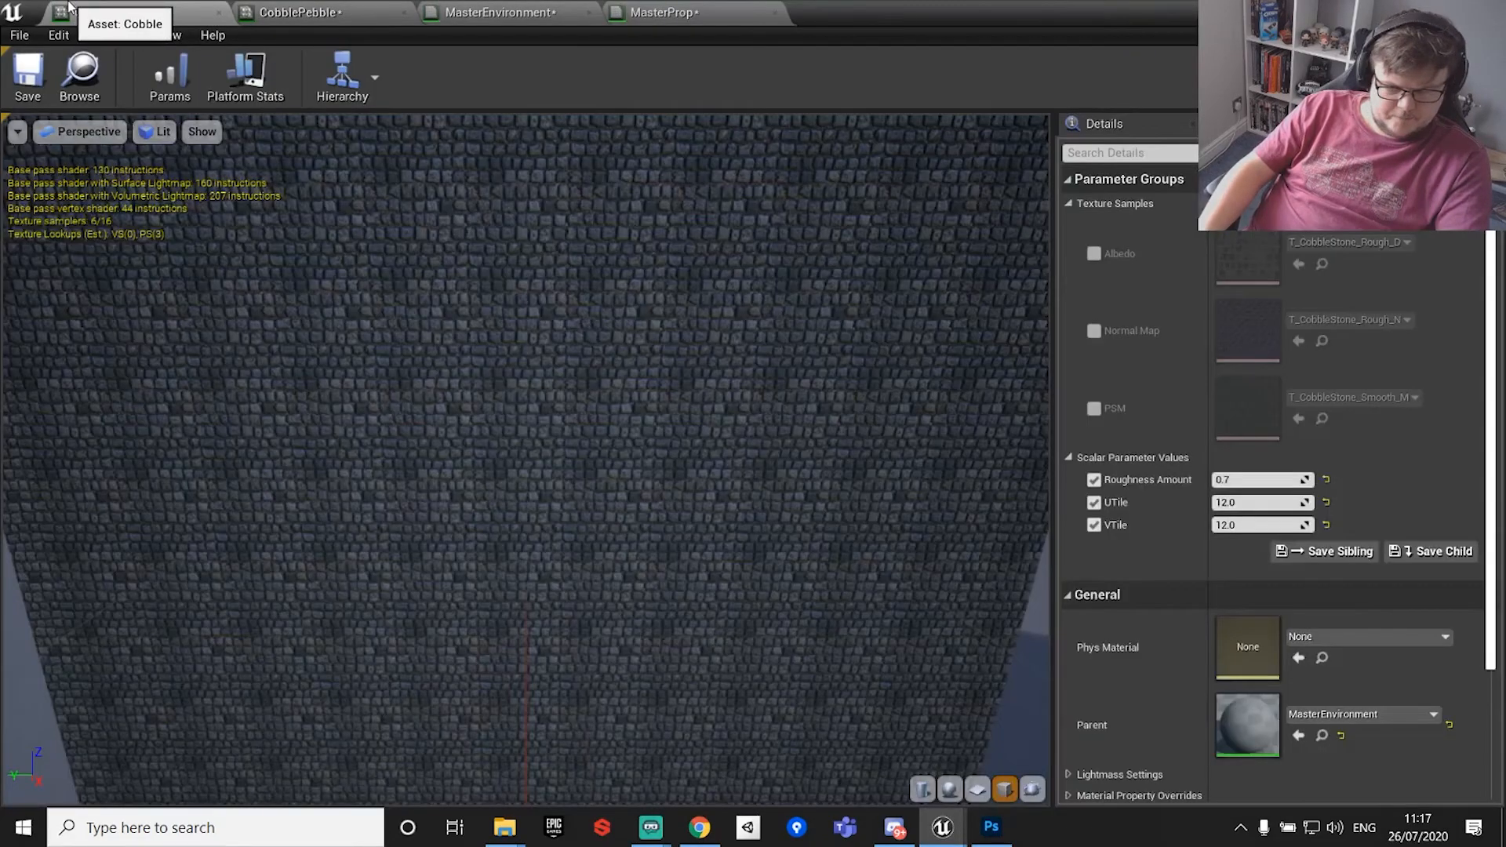
{"action": "left_click", "coordinate": [1485, 10]}
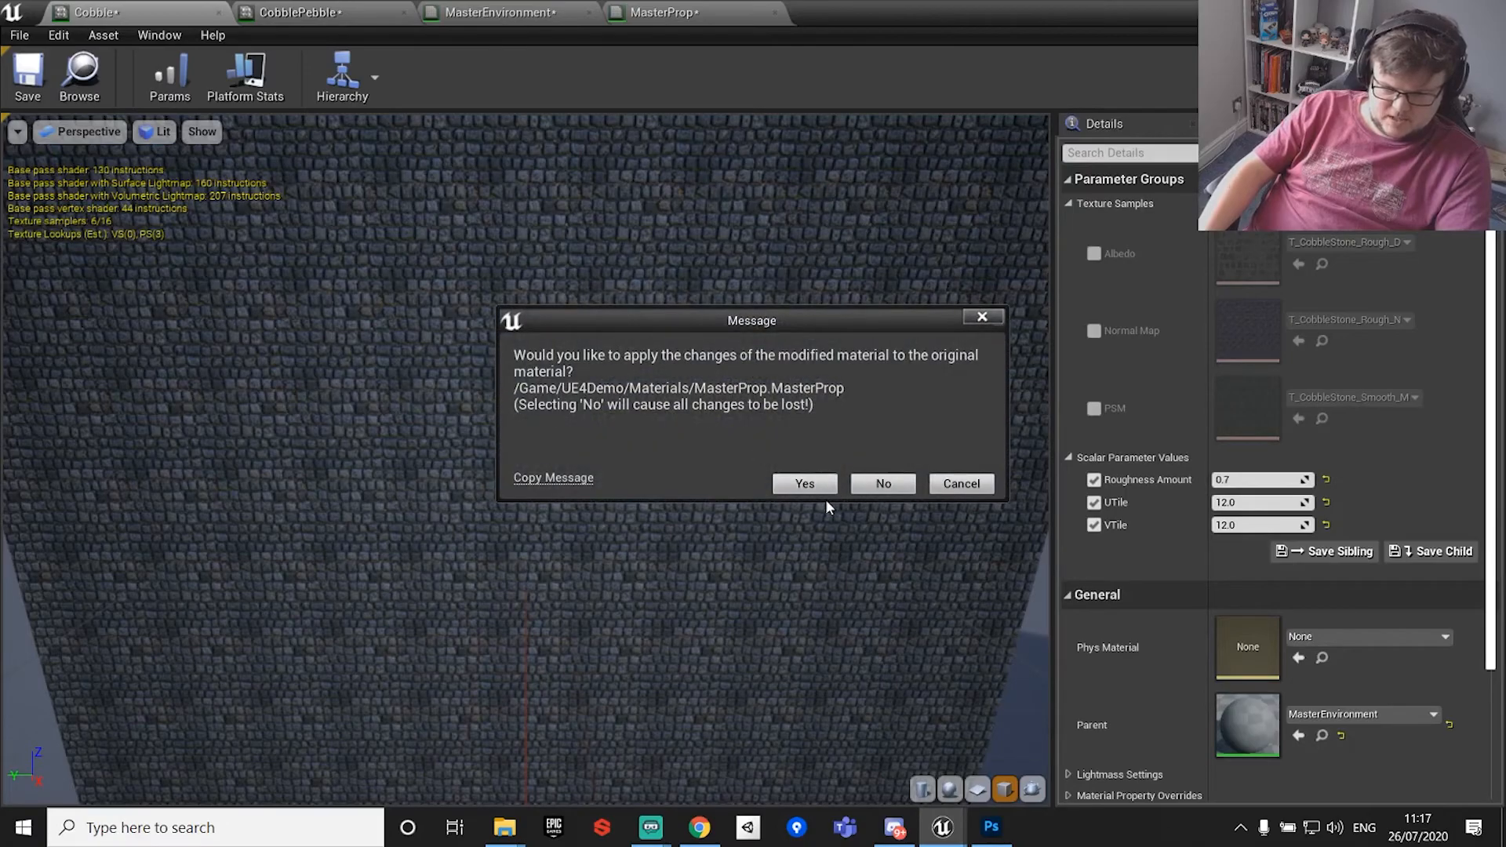
{"action": "left_click", "coordinate": [961, 491]}
{"action": "left_click", "coordinate": [590, 13]}
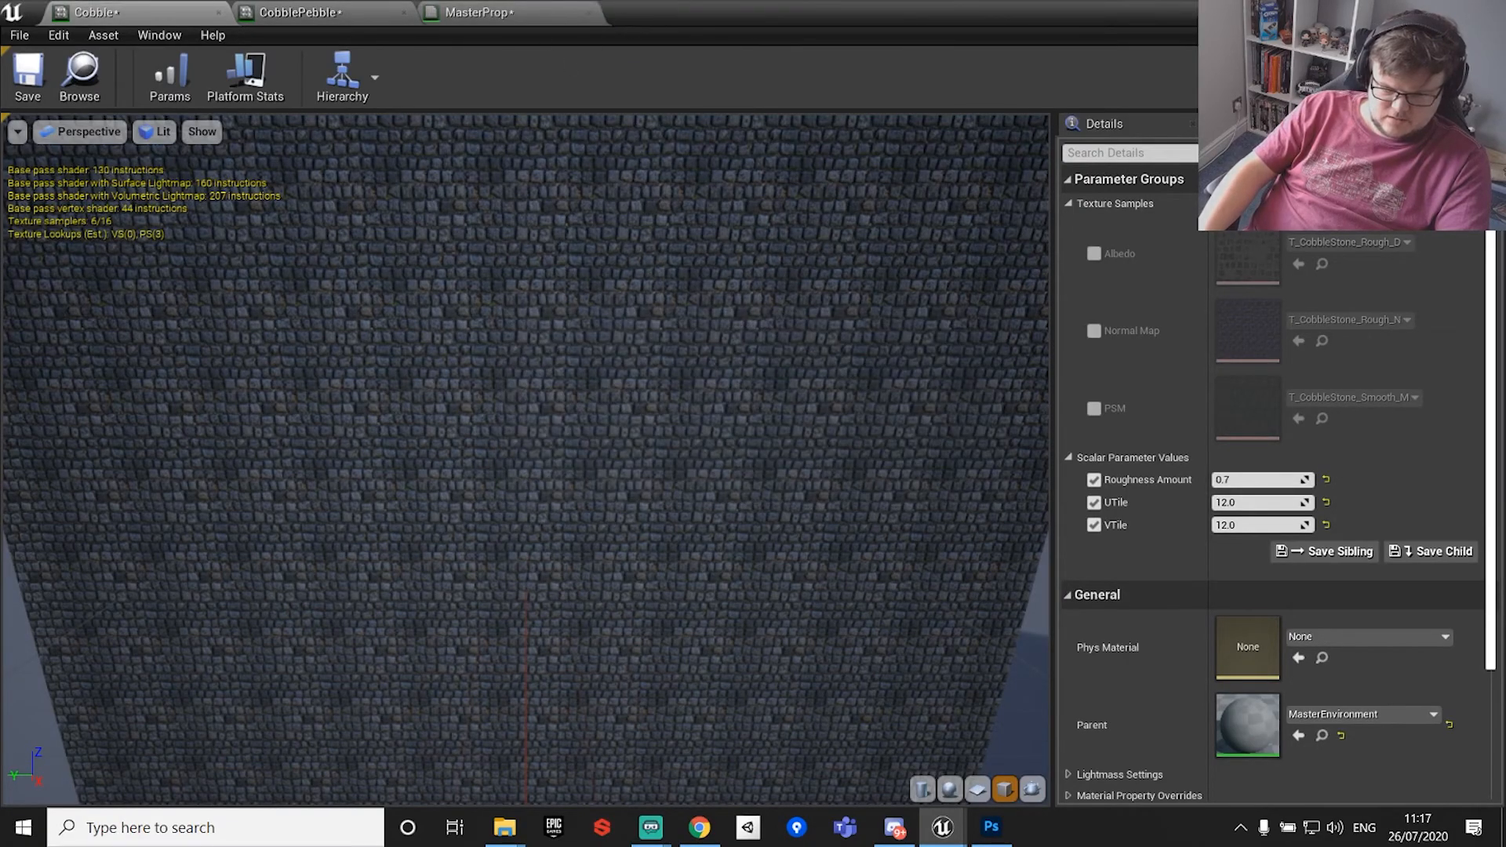
{"action": "left_click", "coordinate": [1434, 10]}
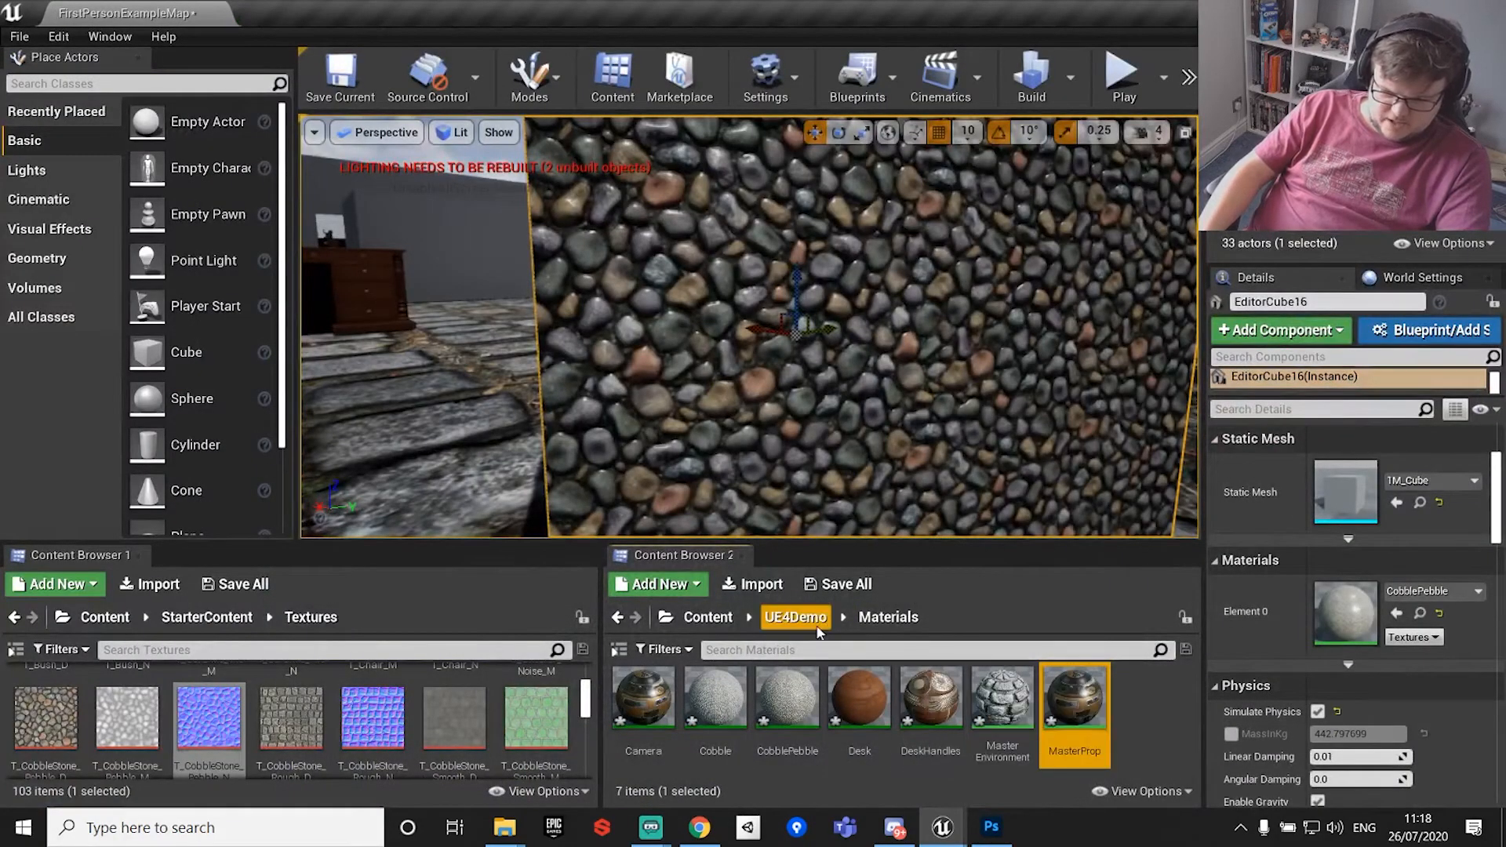
Reimport the CameraMAT2PSM texture in UE4Demo's Textures/Camera folder.
{"action": "left_click", "coordinate": [816, 623]}
{"action": "double_click", "coordinate": [784, 667]}
{"action": "double_click", "coordinate": [647, 686]}
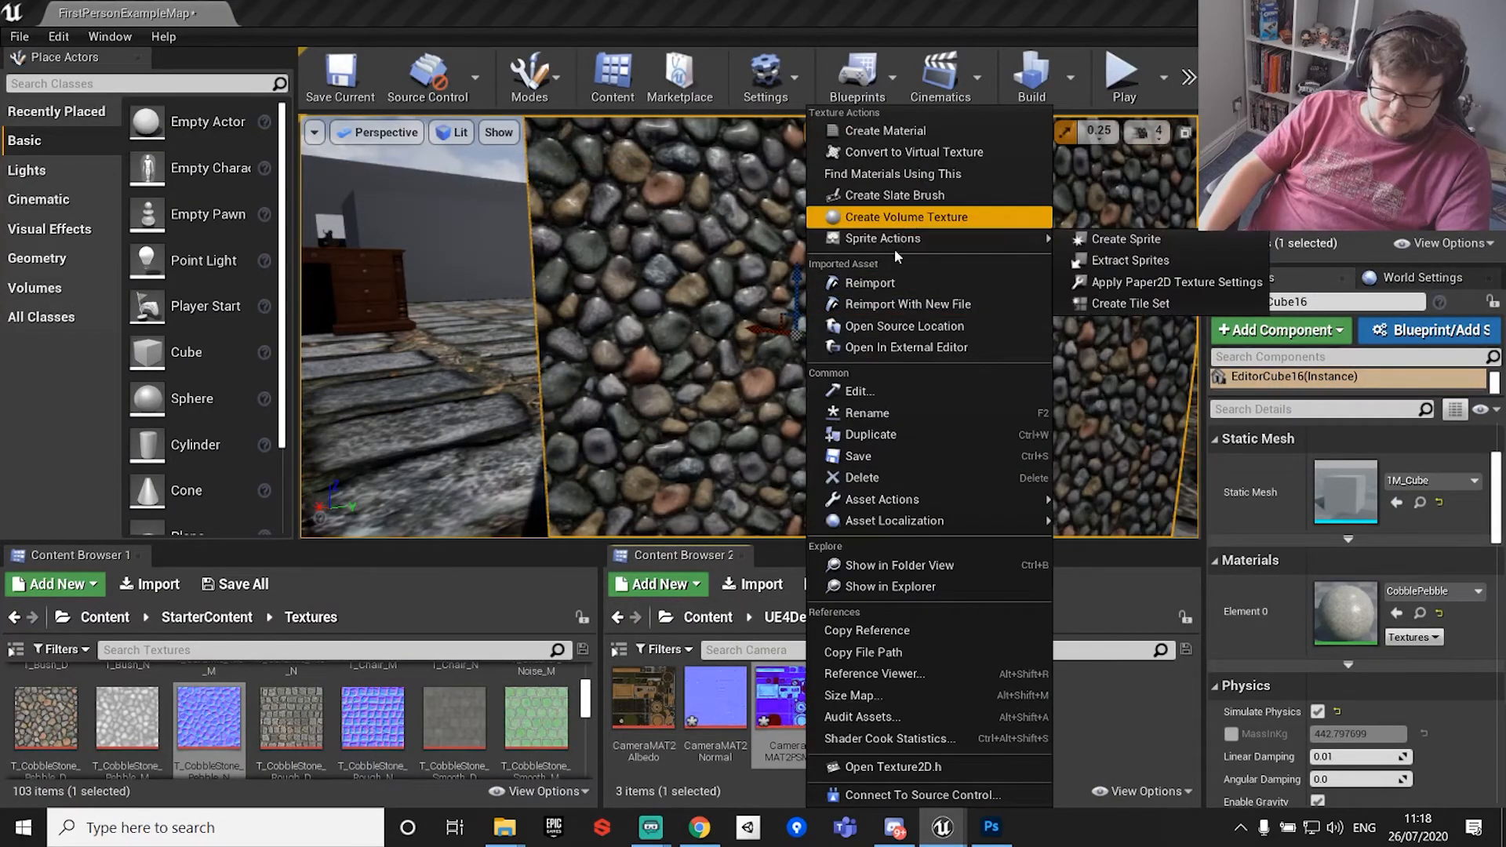
{"action": "left_click", "coordinate": [874, 284]}
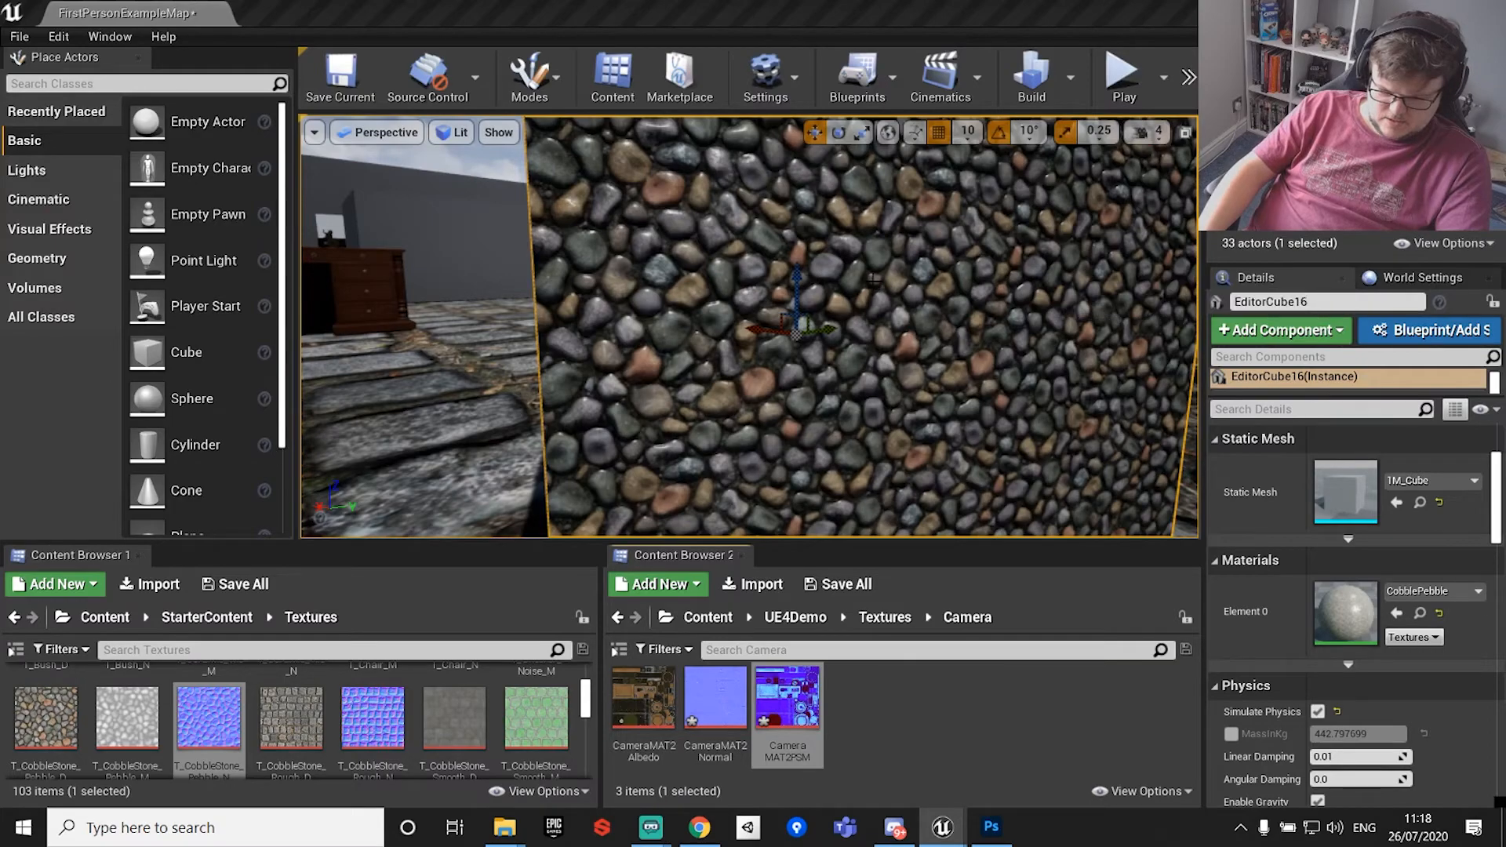
{"action": "mouse_move", "coordinate": [784, 698]}
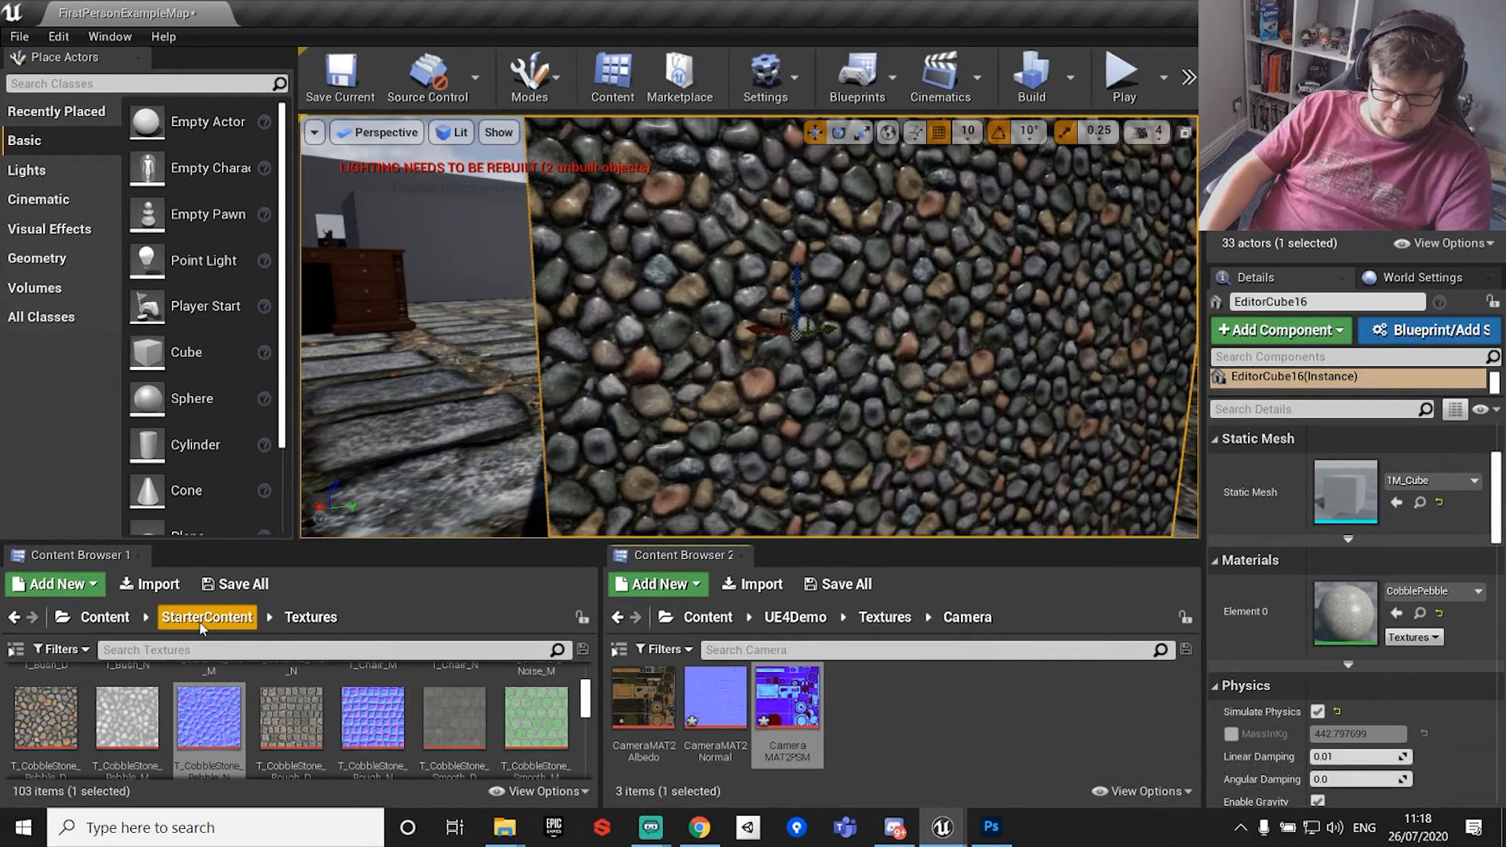
Show the UE4Demo folder in the first content browser and place the MasterProp material editor window beside it.
{"action": "left_click", "coordinate": [169, 618]}
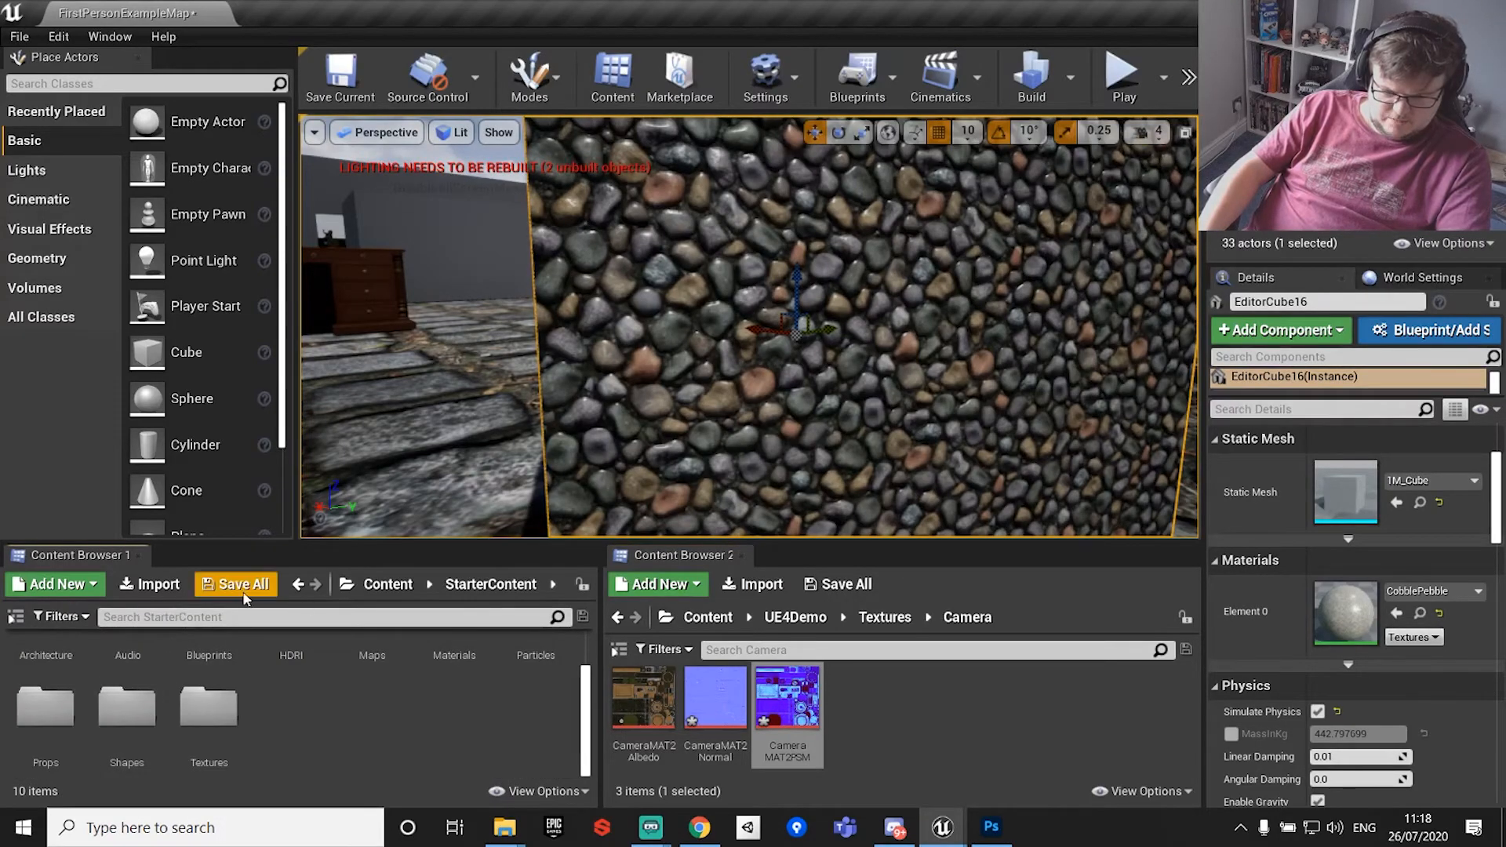
{"action": "left_click", "coordinate": [388, 585]}
{"action": "double_click", "coordinate": [320, 665]}
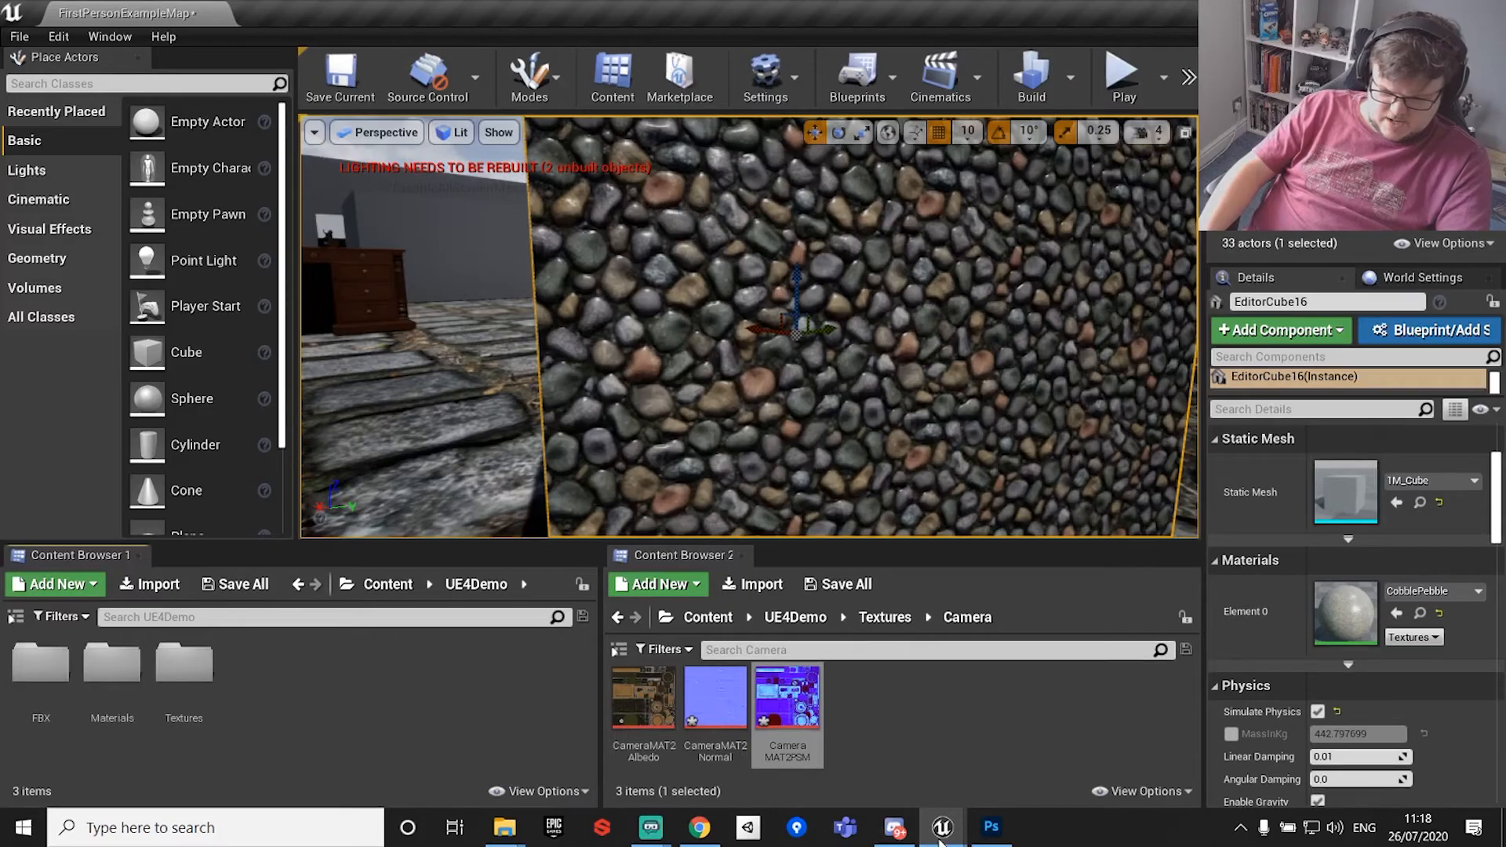
{"action": "mouse_move", "coordinate": [942, 827]}
{"action": "left_click", "coordinate": [1043, 758]}
{"action": "left_click", "coordinate": [478, 11]}
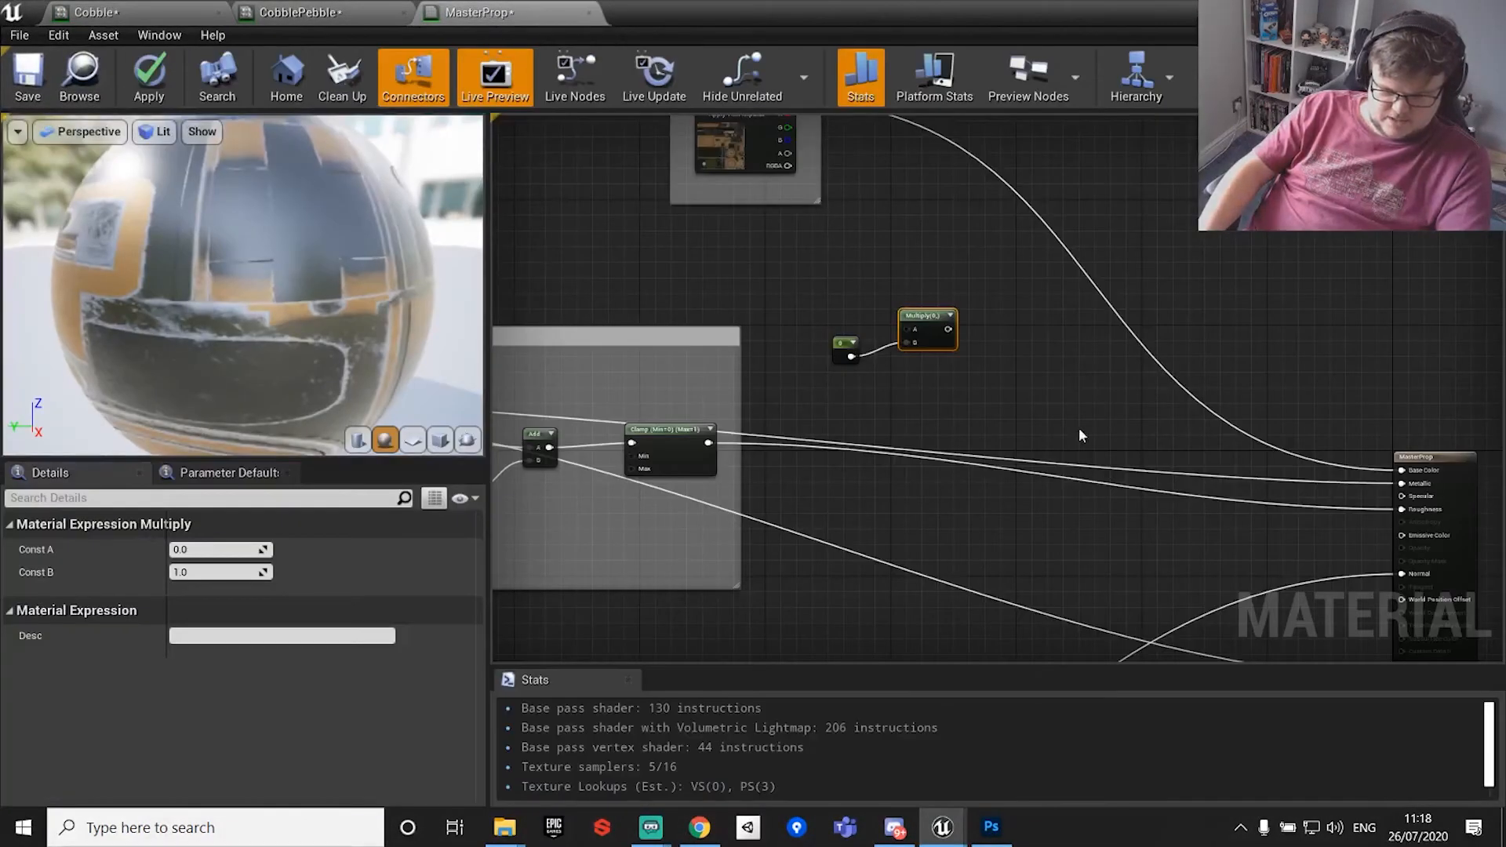
{"action": "left_click_drag", "start_coordinate": [797, 11], "coordinate": [1334, 148]}
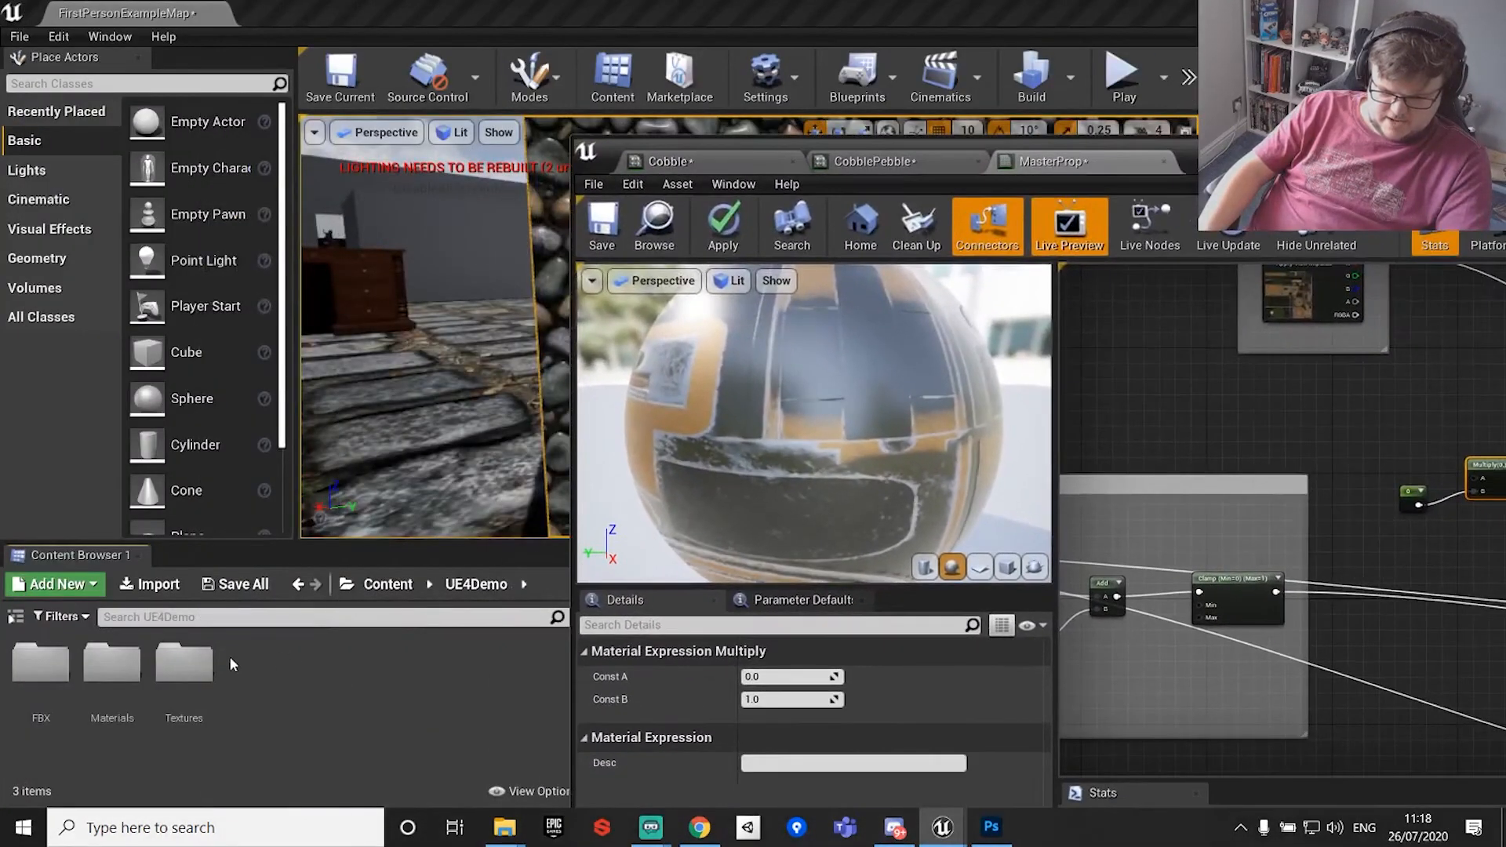
Show the UE4Demo/Textures/Camera folder in the first content browser and maximize the MasterProp material editor window.
{"action": "left_click", "coordinate": [208, 667]}
{"action": "double_click", "coordinate": [209, 667]}
{"action": "double_click", "coordinate": [41, 694]}
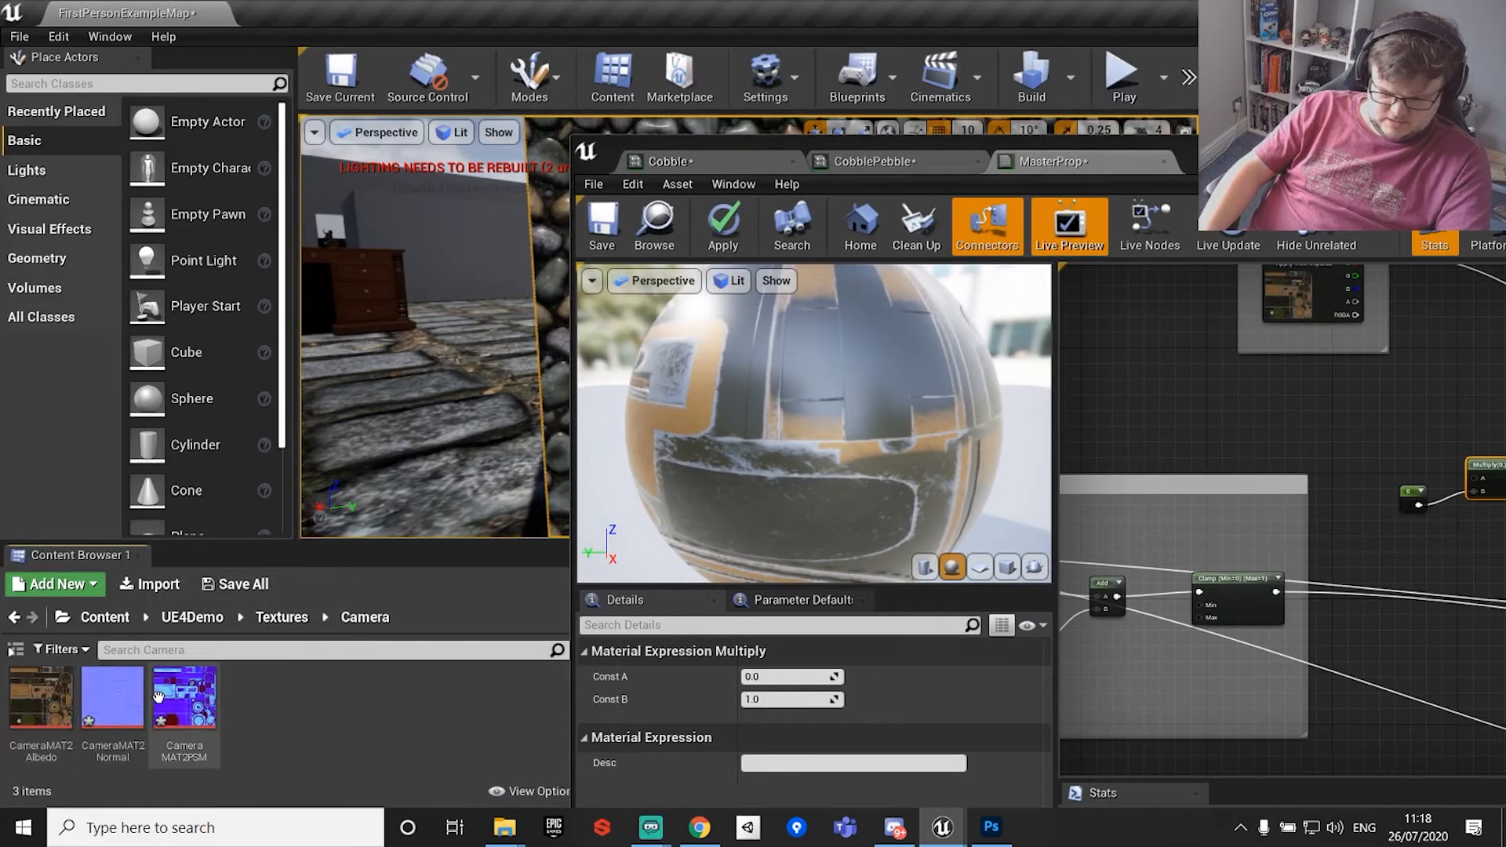
{"action": "key", "text": "super+Up"}
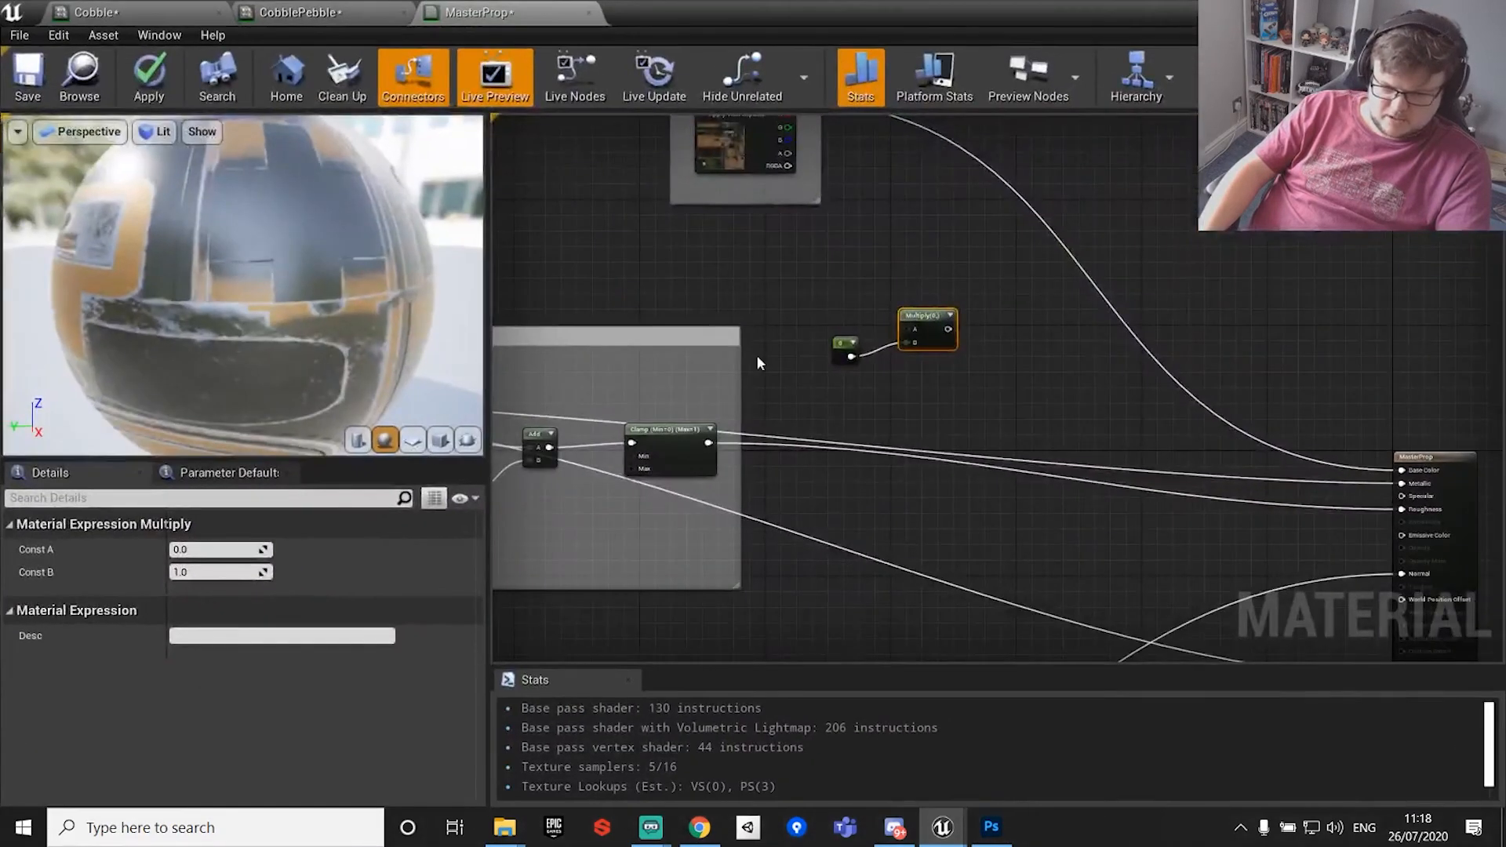
Connect the PSM texture's alpha channel to input A of the Multiply node fed by the constant.
{"action": "scroll", "coordinate": [1161, 352], "scroll_direction": "up", "scroll_amount": 2}
{"action": "left_click_drag", "start_coordinate": [740, 395], "coordinate": [1373, 295]}
{"action": "right_click_drag", "start_coordinate": [1364, 312], "coordinate": [868, 382]}
{"action": "left_click_drag", "start_coordinate": [862, 390], "coordinate": [966, 368]}
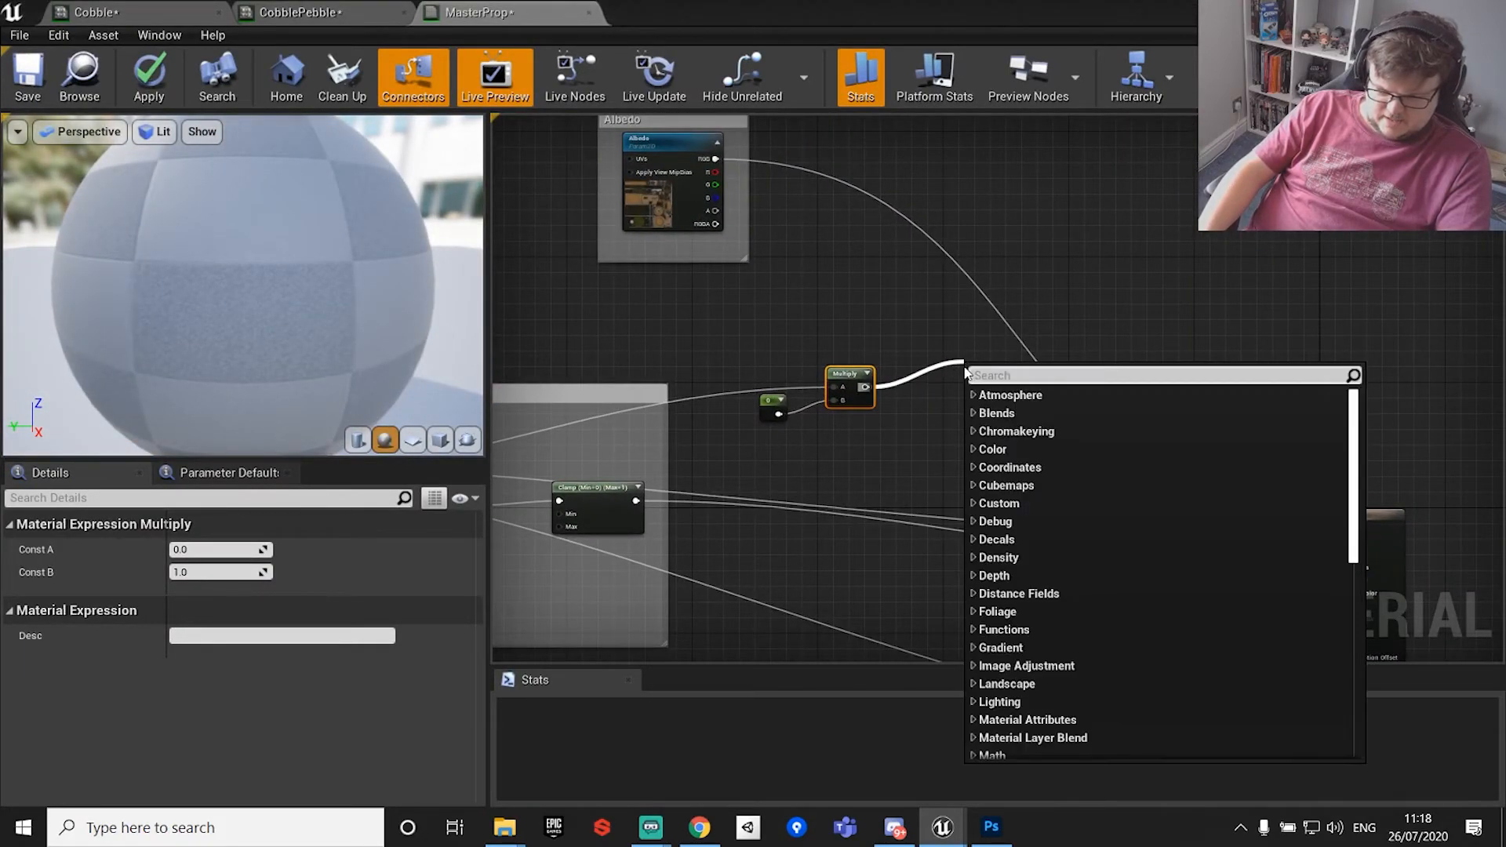
{"action": "left_click", "coordinate": [901, 381]}
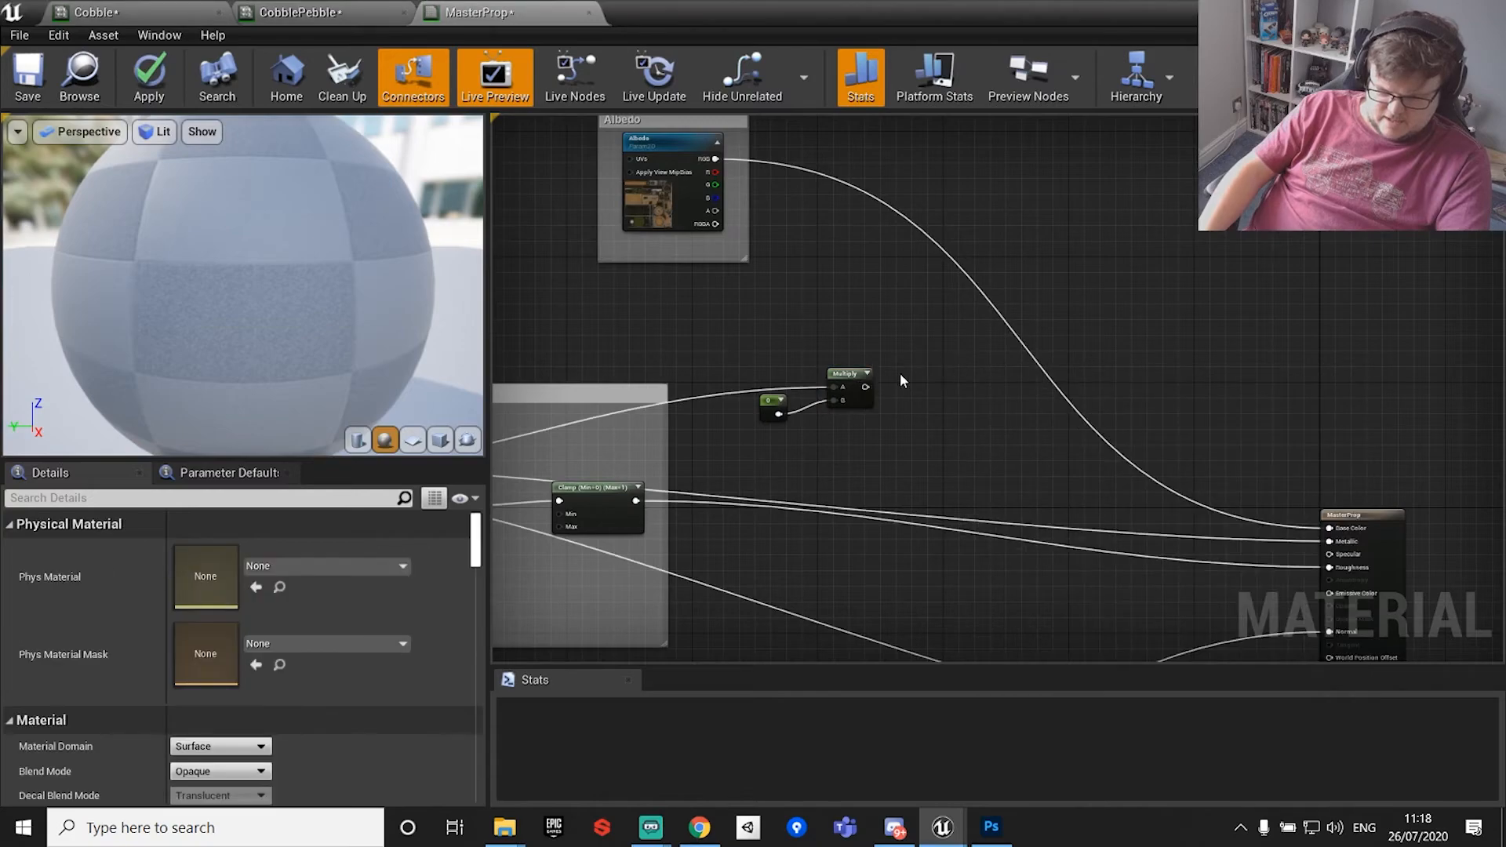
Add a second Multiply combining the first one with a new black Constant3Vector, wire it to Emissive Color, and apply the material.
{"action": "left_click", "coordinate": [982, 355]}
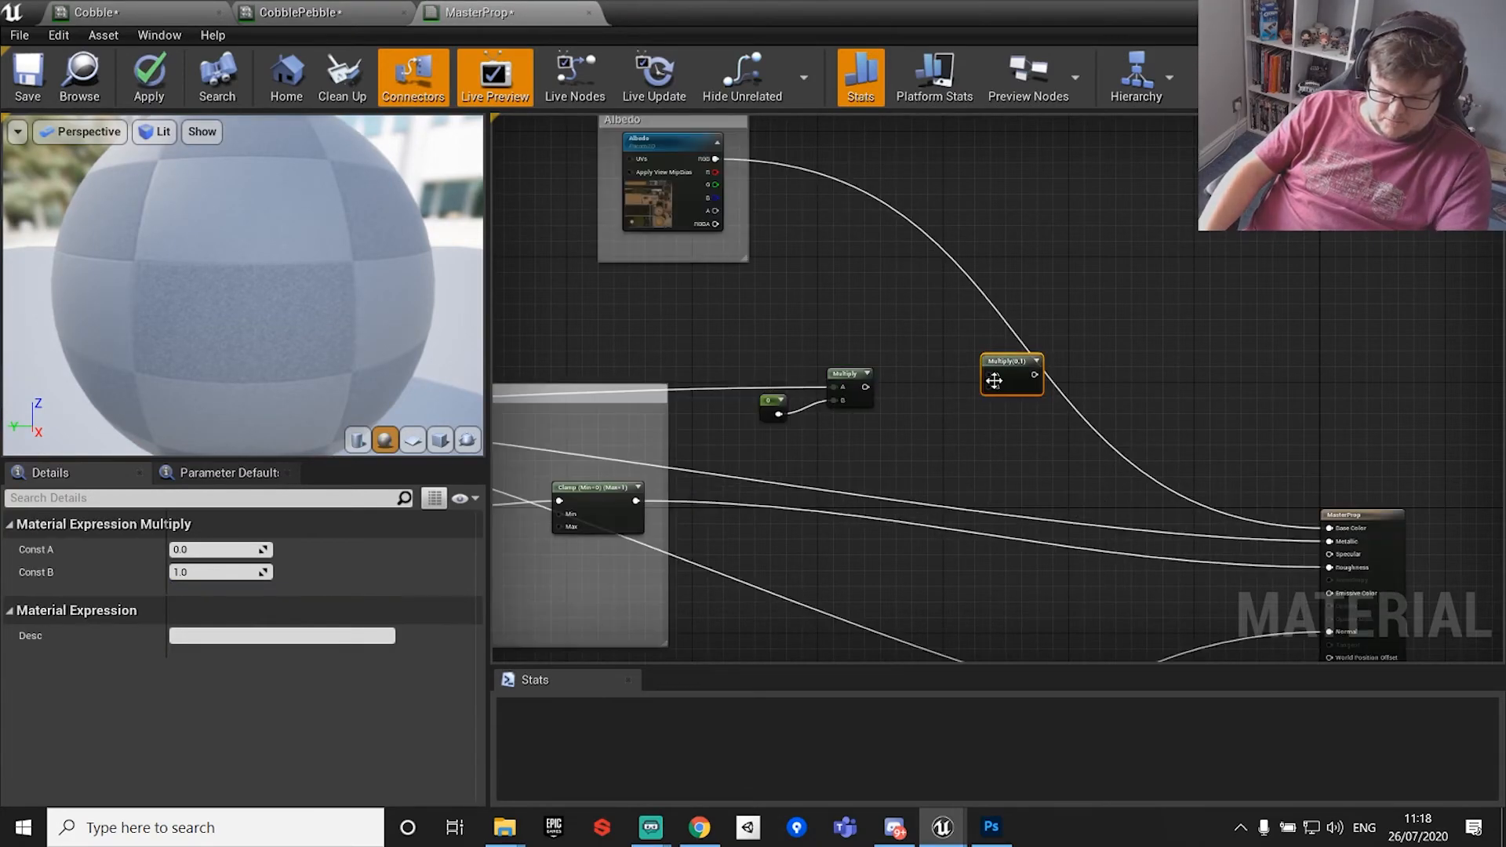
{"action": "left_click", "coordinate": [902, 424]}
{"action": "left_click_drag", "start_coordinate": [989, 386], "coordinate": [961, 444]}
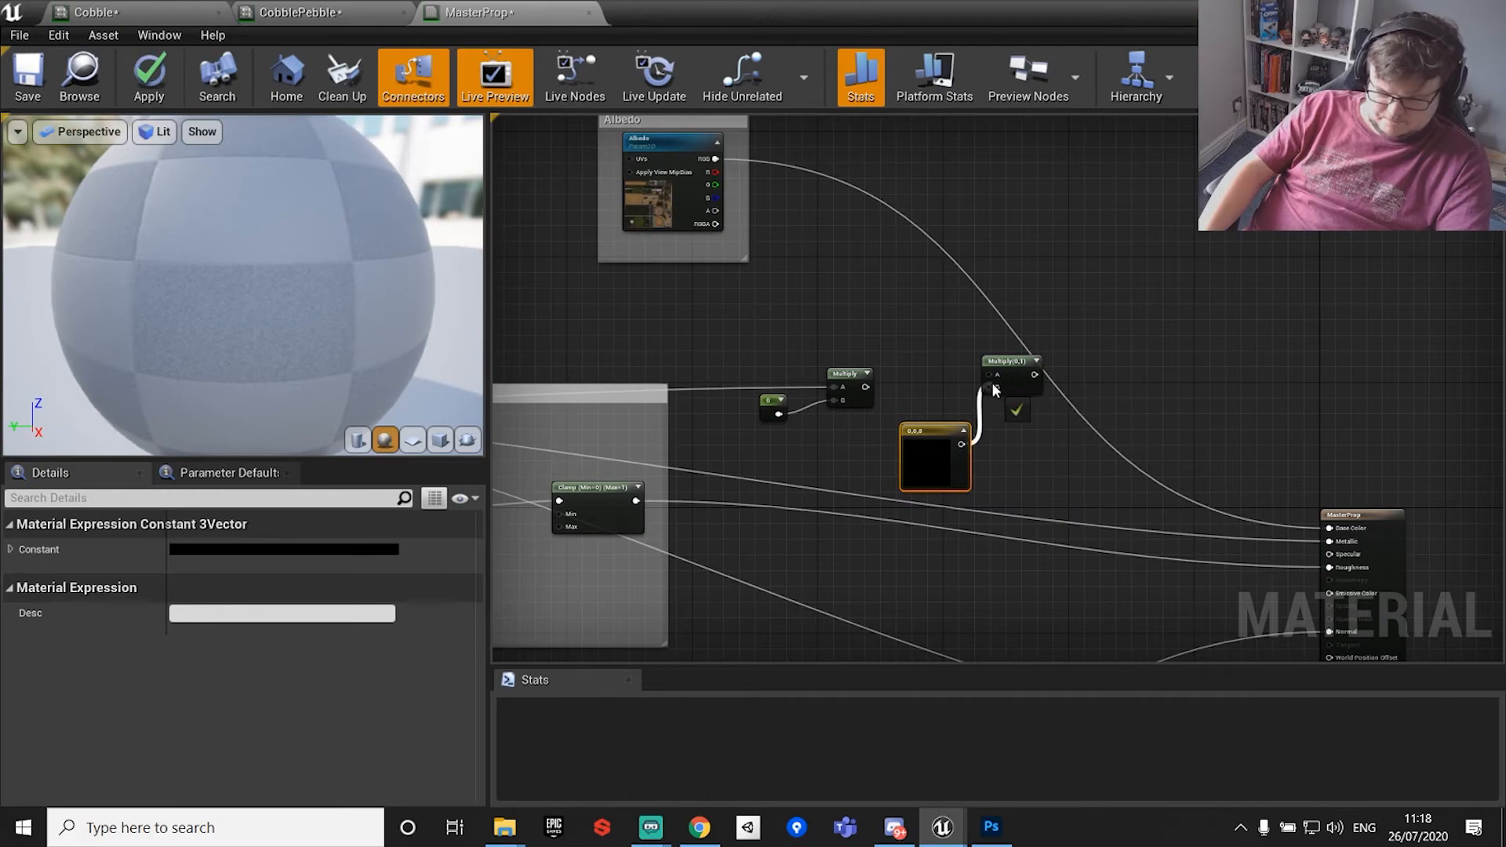
{"action": "left_click_drag", "start_coordinate": [865, 387], "coordinate": [1331, 576]}
{"action": "mouse_move", "coordinate": [916, 437]}
{"action": "left_mouse_down"}
{"action": "mouse_move", "coordinate": [885, 432]}
{"action": "mouse_move", "coordinate": [912, 436]}
{"action": "left_mouse_up"}
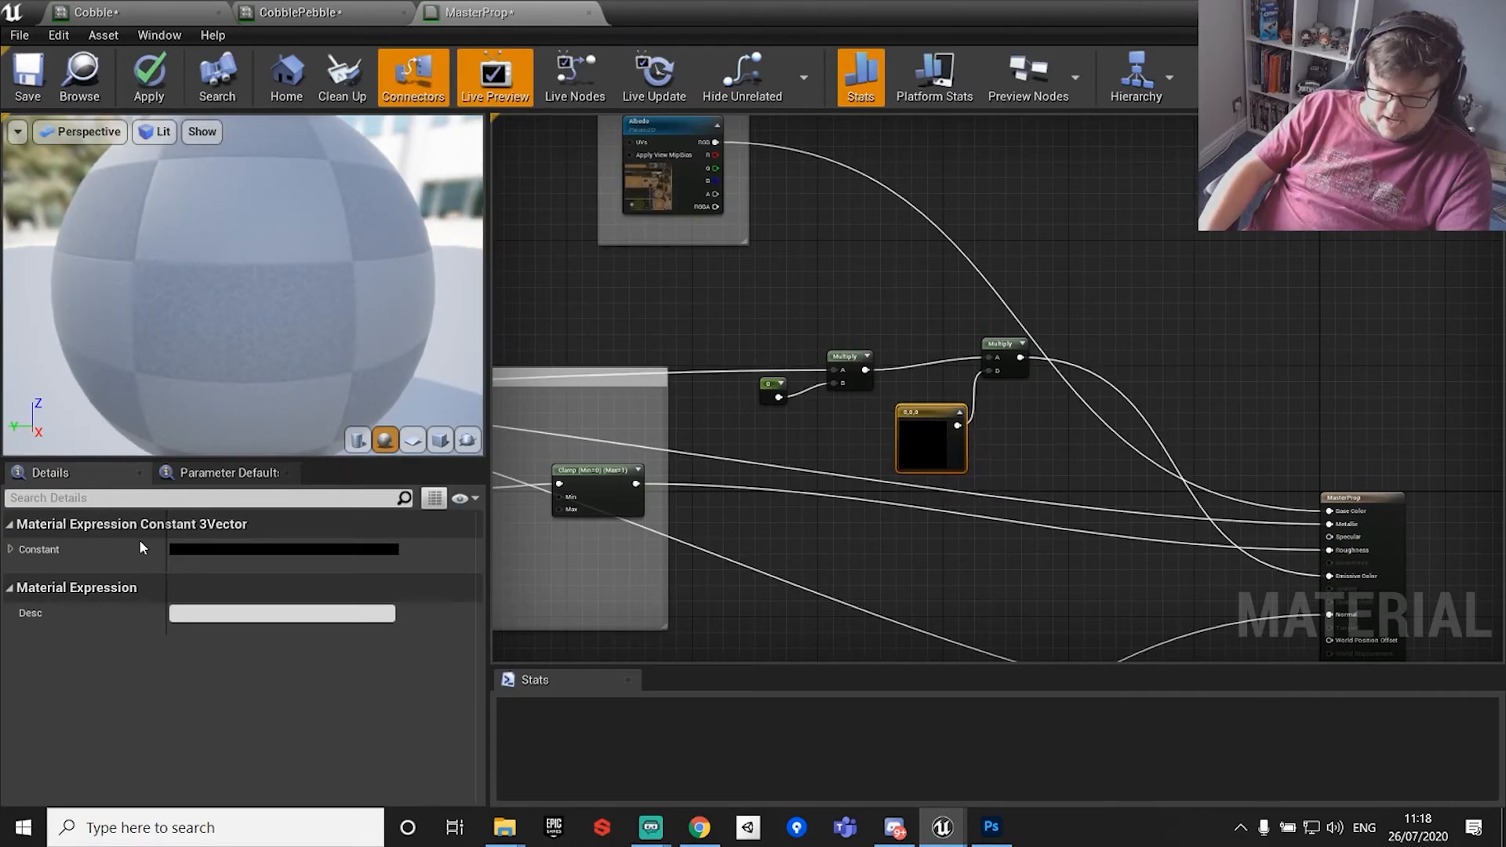
{"action": "left_click", "coordinate": [164, 86]}
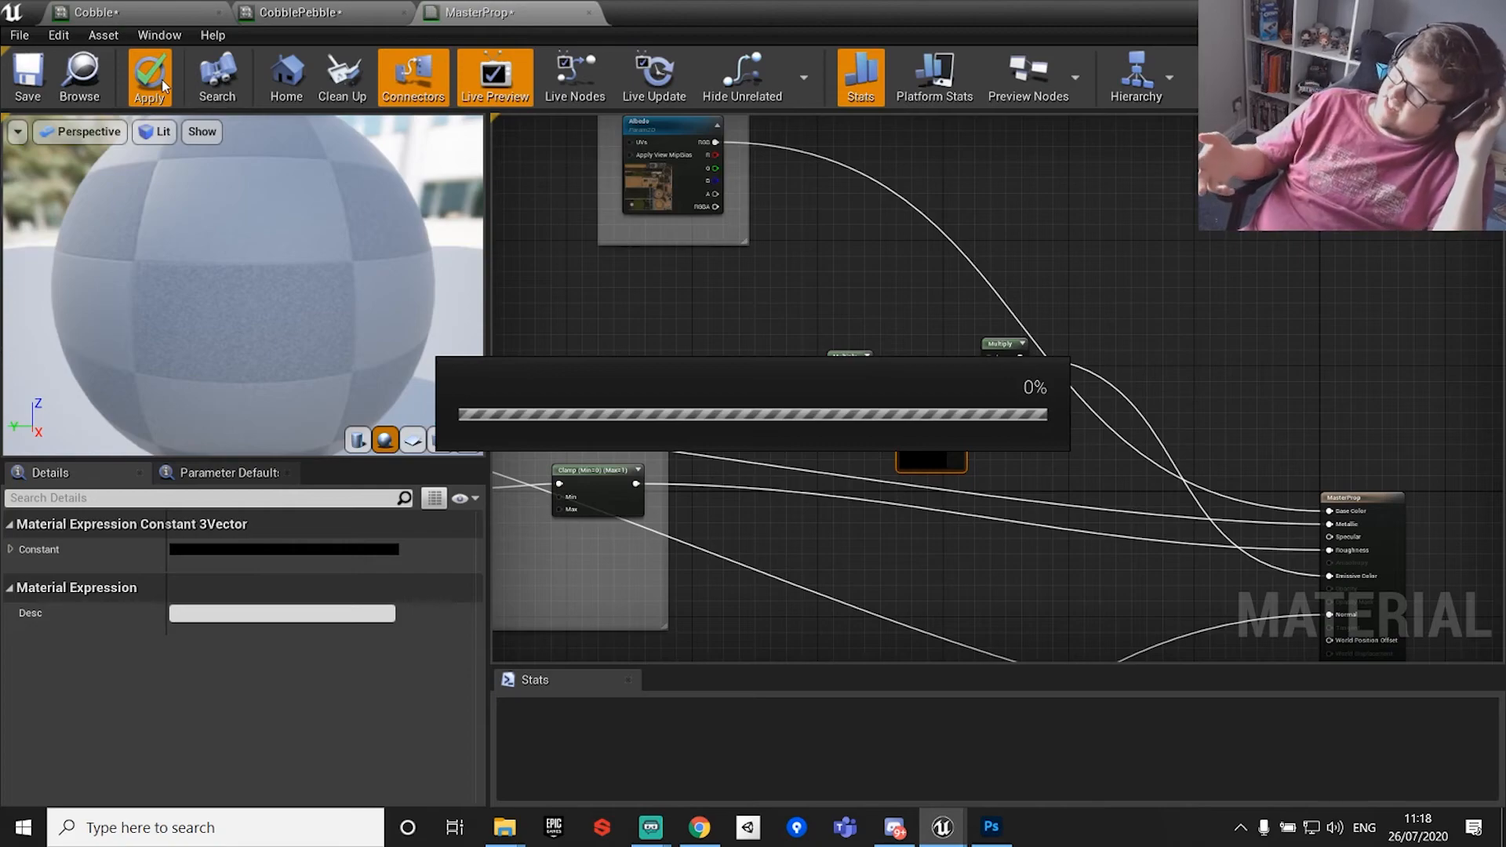
Group the two Multiply nodes and their constants in a comment box titled "Glow" and apply the material.
{"action": "left_click_drag", "start_coordinate": [730, 296], "coordinate": [1091, 564]}
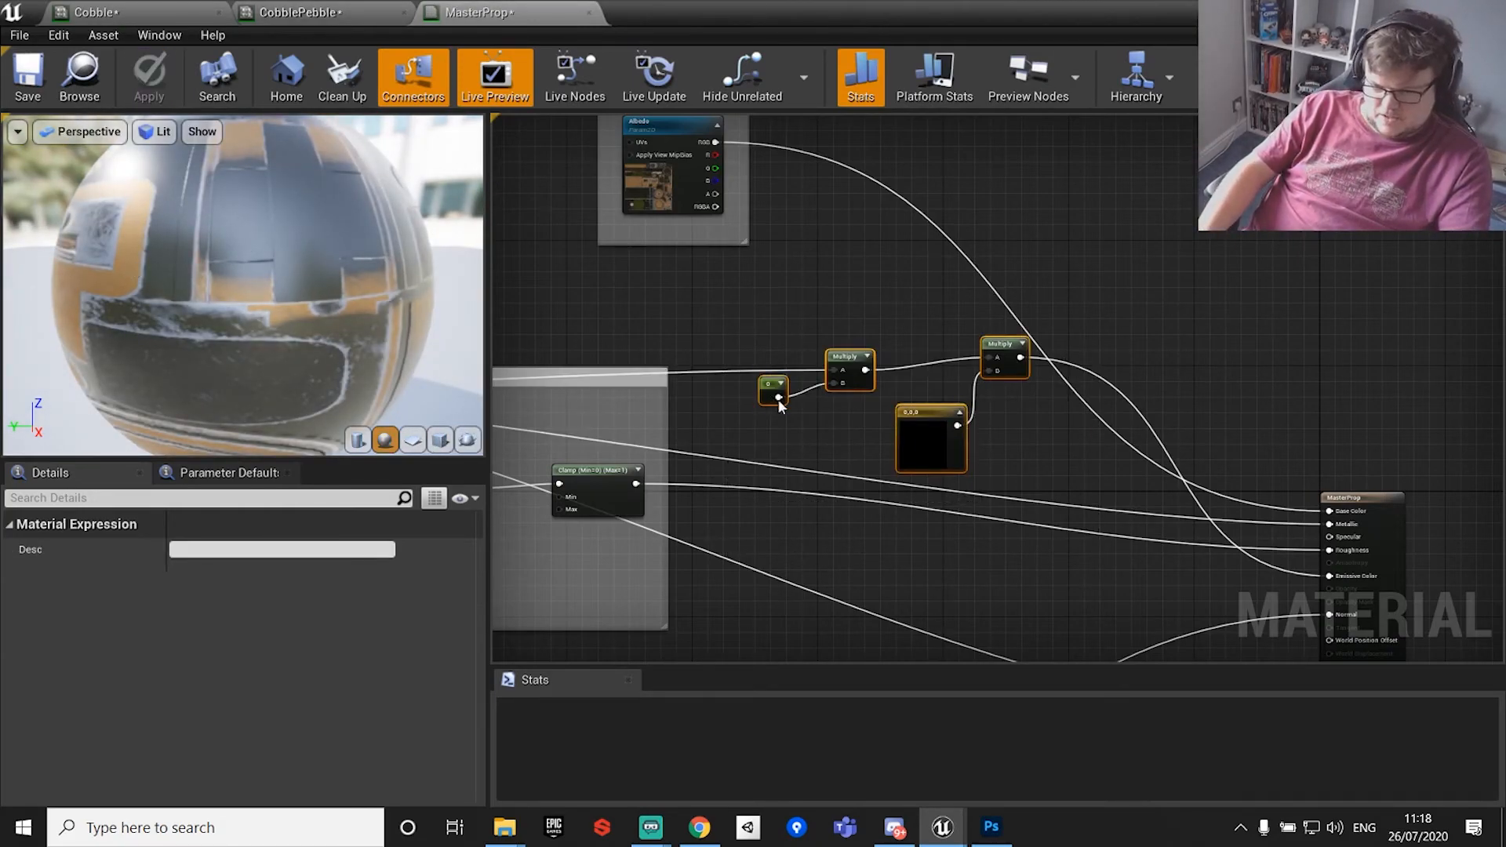
{"action": "type", "text": "c"}
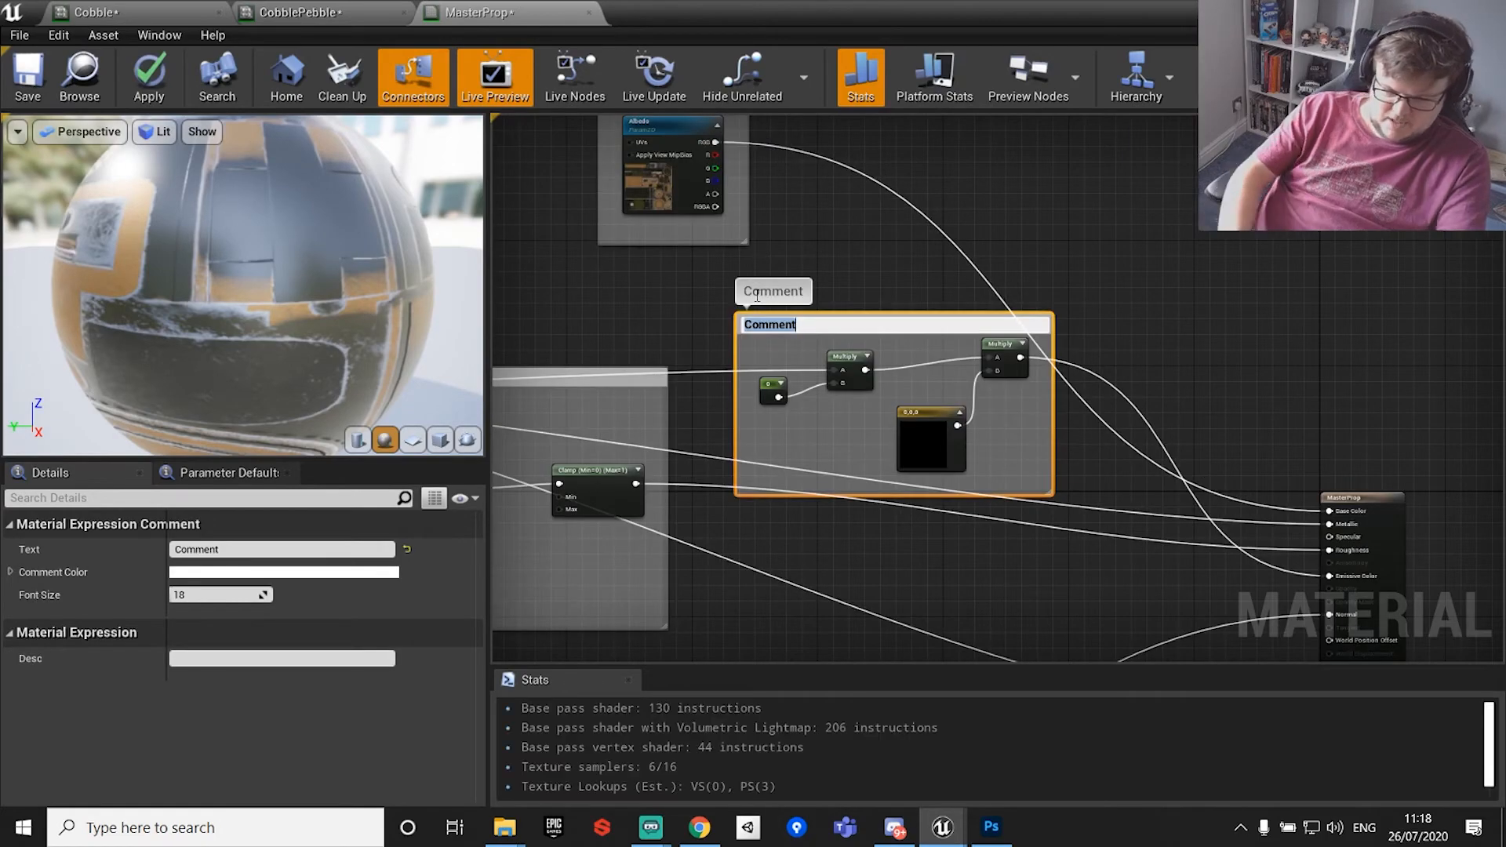
{"action": "type", "text": "Gl"}
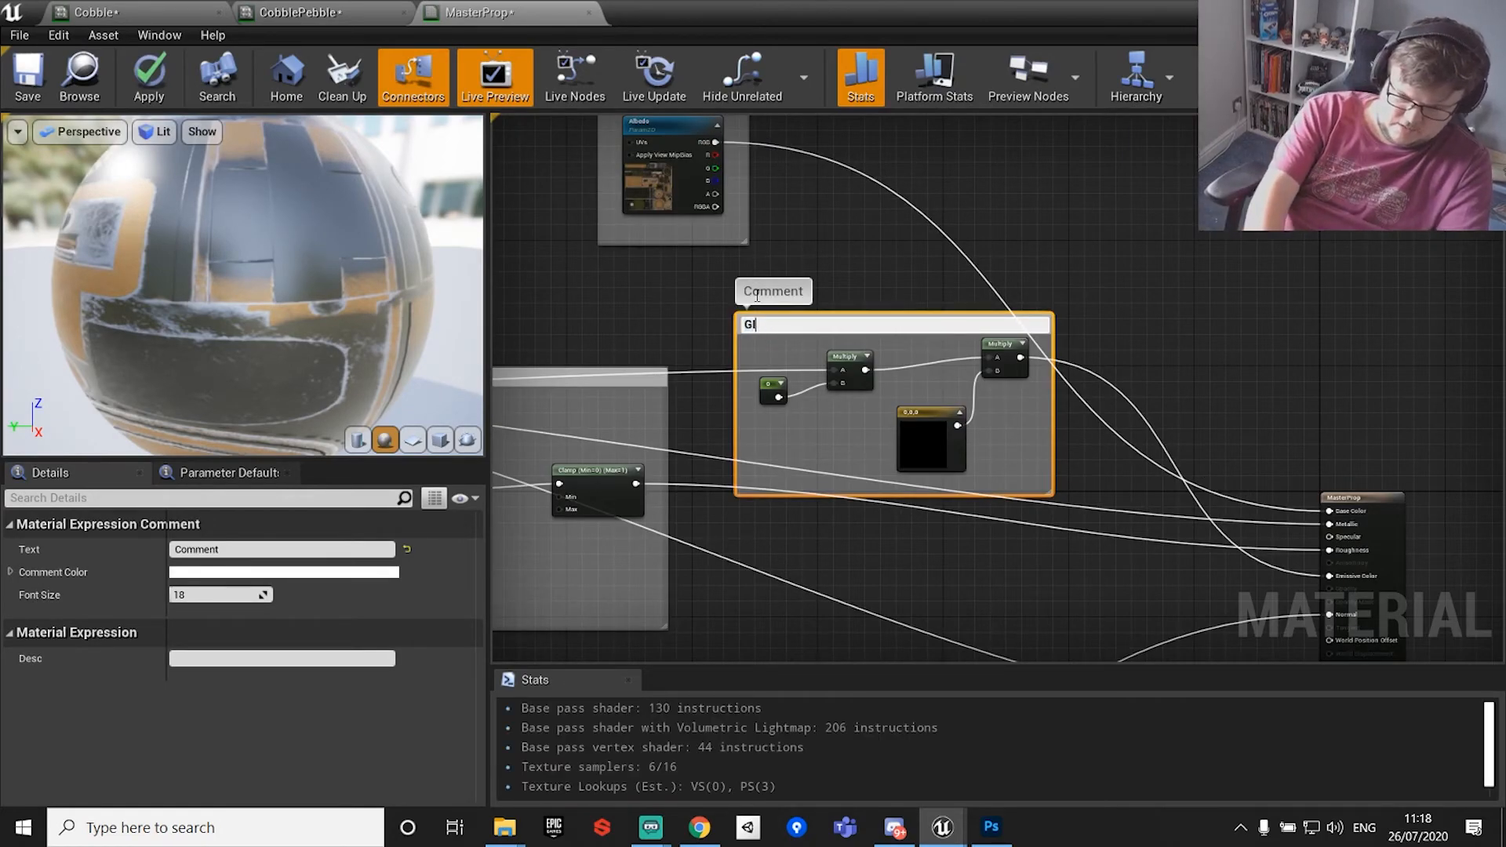
{"action": "type", "text": "kw"}
{"action": "key", "text": "Return"}
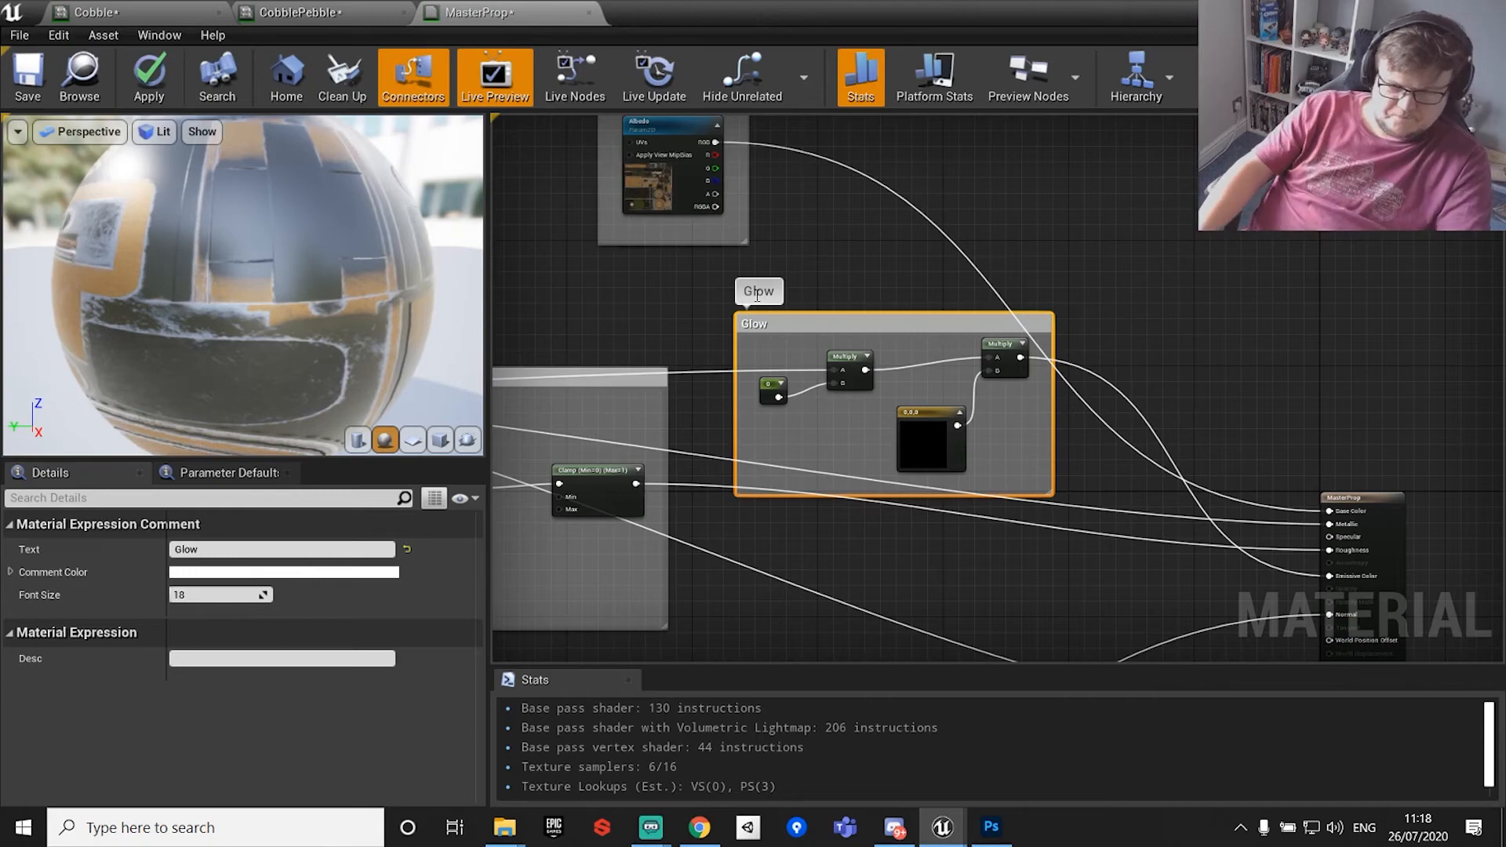
{"action": "left_click", "coordinate": [1096, 254]}
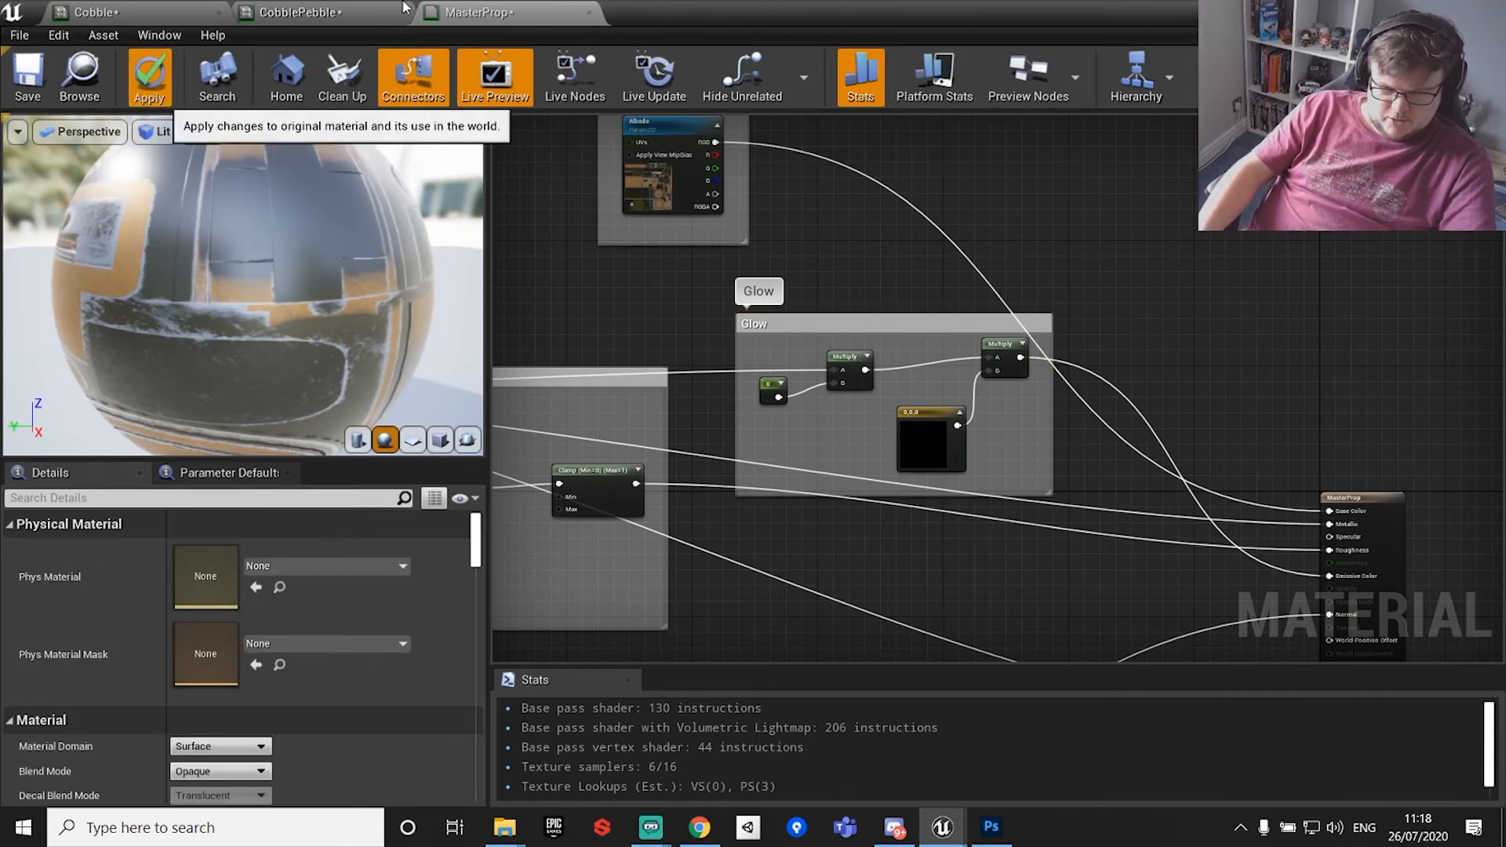
{"action": "left_click", "coordinate": [150, 76]}
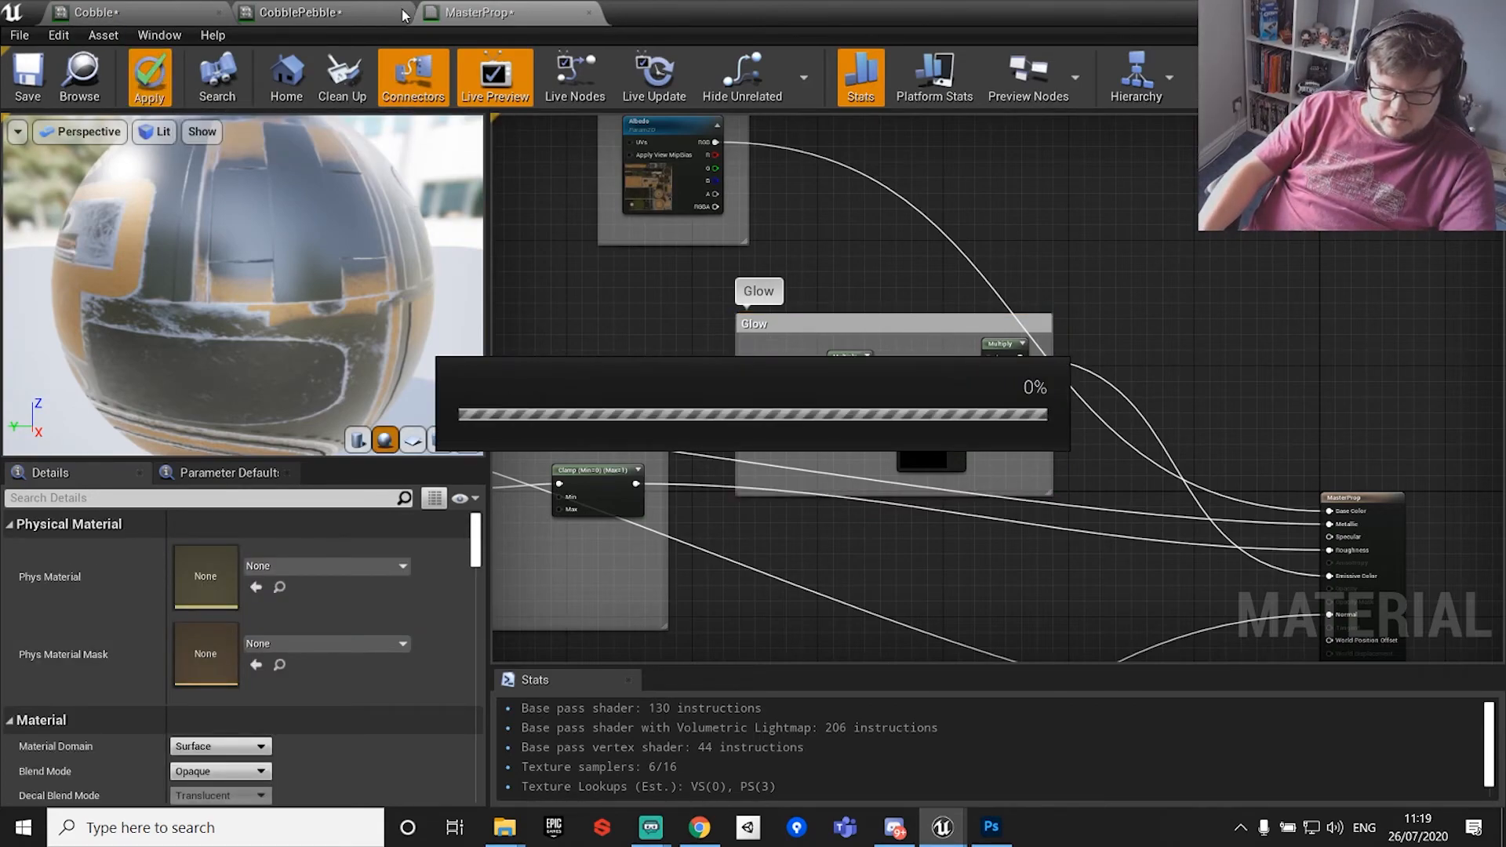
{"action": "left_click", "coordinate": [1424, 11]}
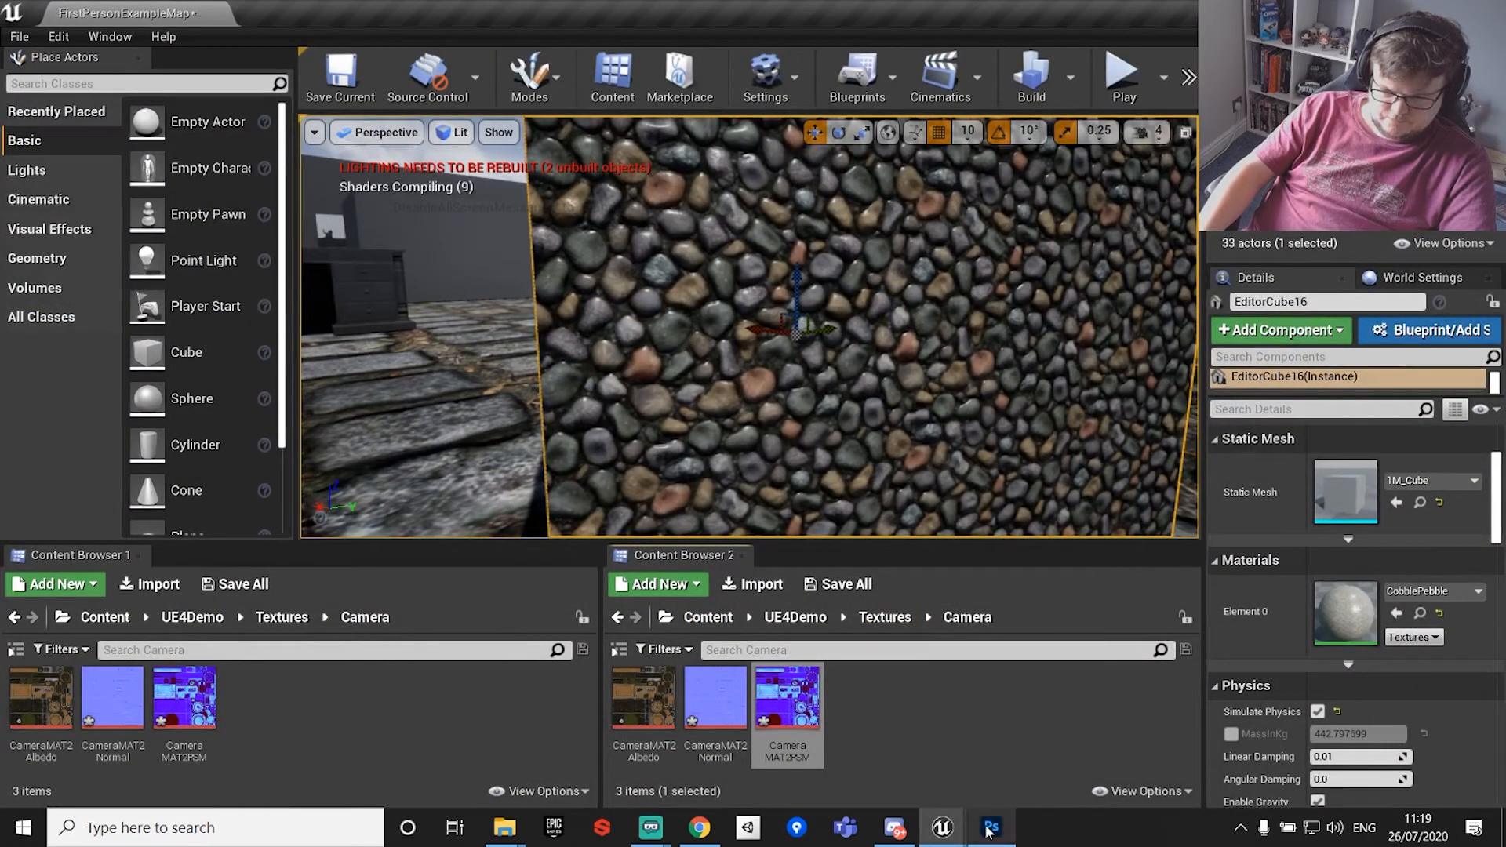
{"action": "left_click", "coordinate": [1047, 718]}
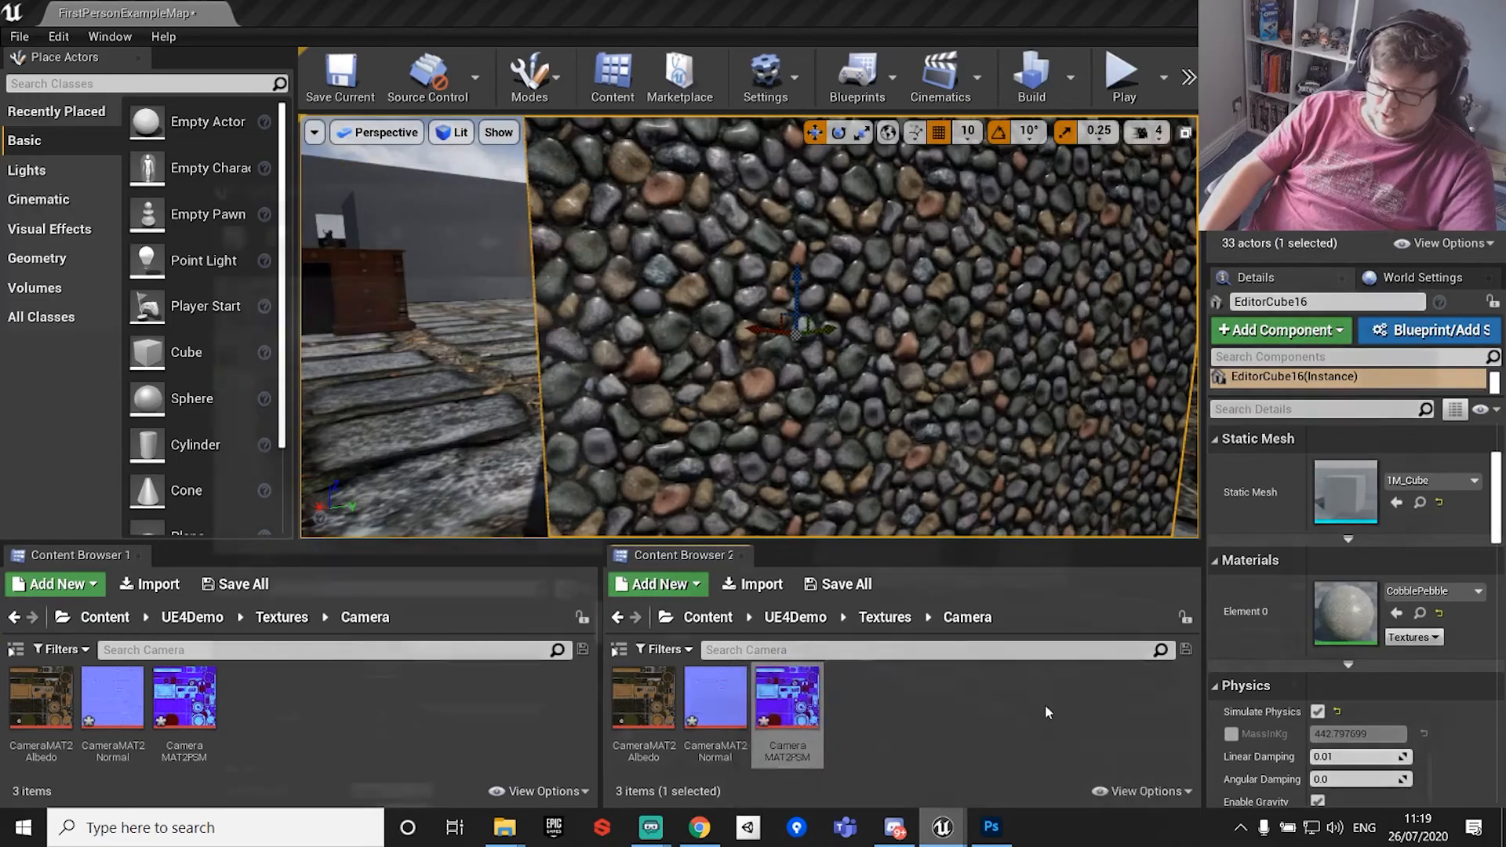
Convert the black Constant3Vector to a parameter named "Glow Colour".
{"action": "right_click", "coordinate": [926, 434]}
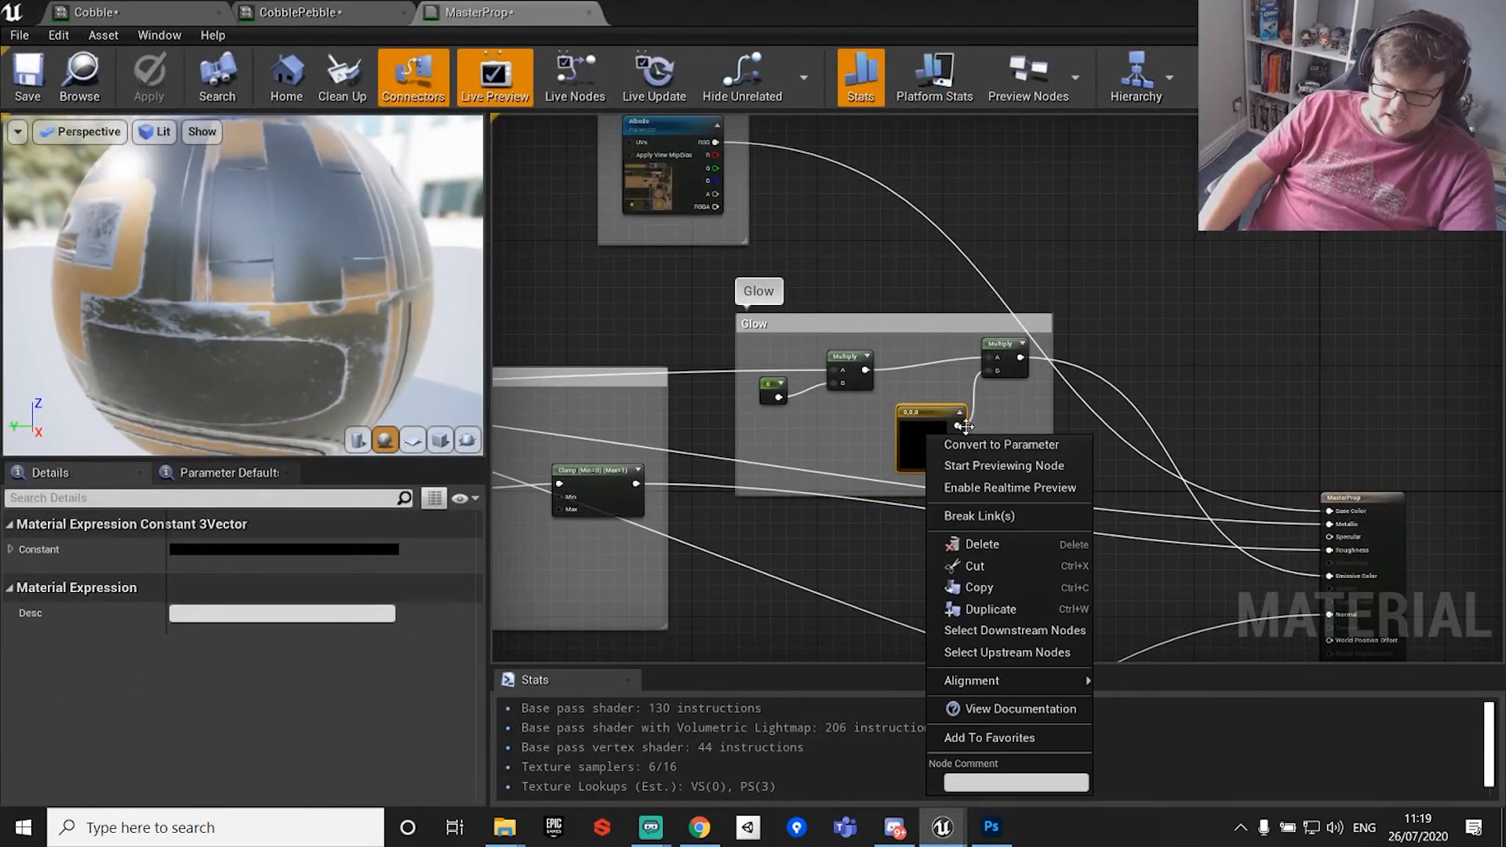
{"action": "left_click", "coordinate": [977, 459]}
{"action": "left_click", "coordinate": [234, 552]}
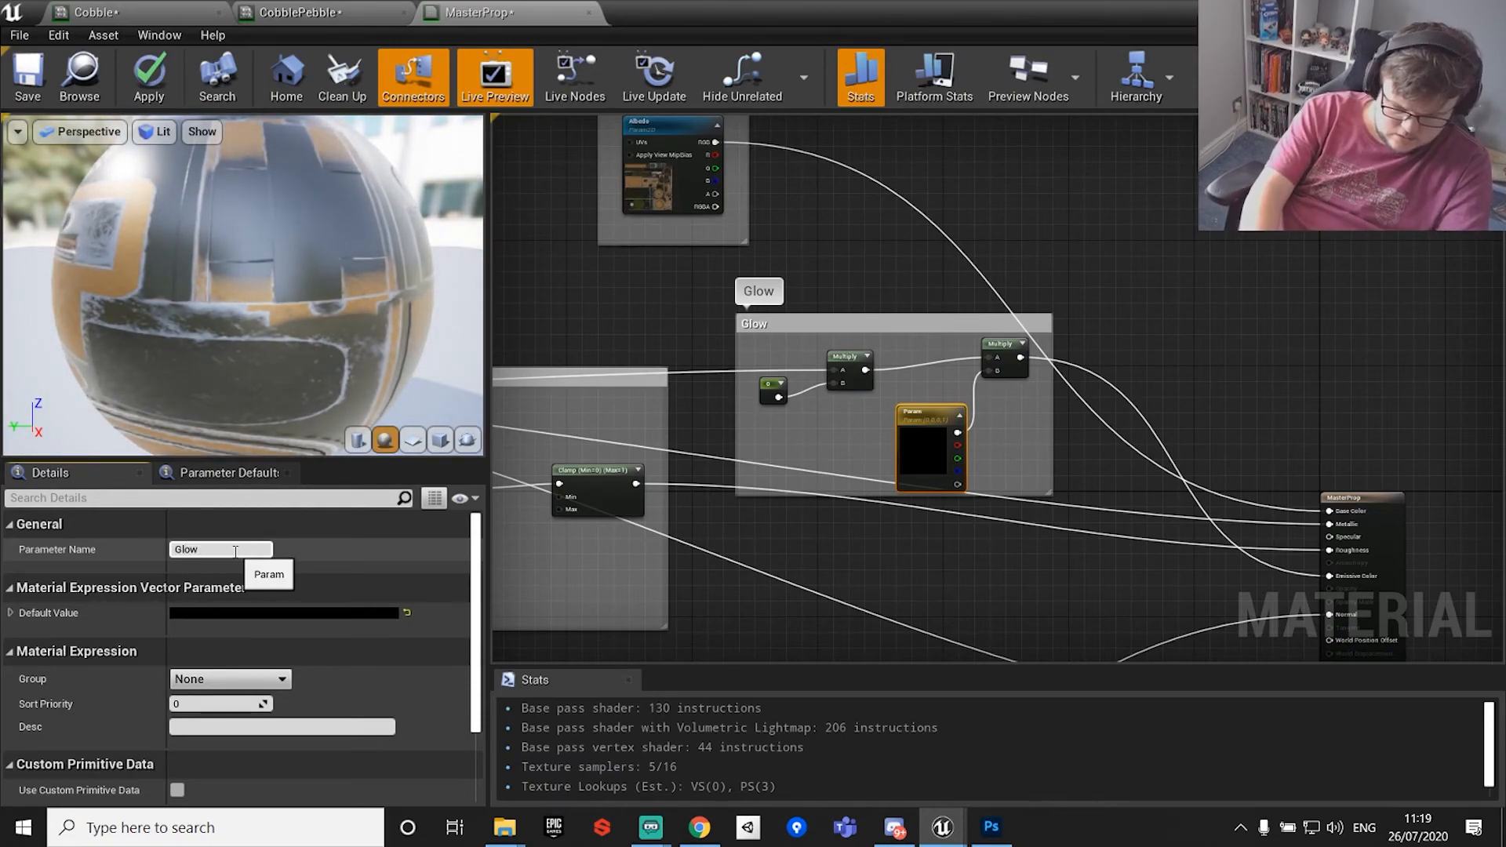
{"action": "key", "text": "Return"}
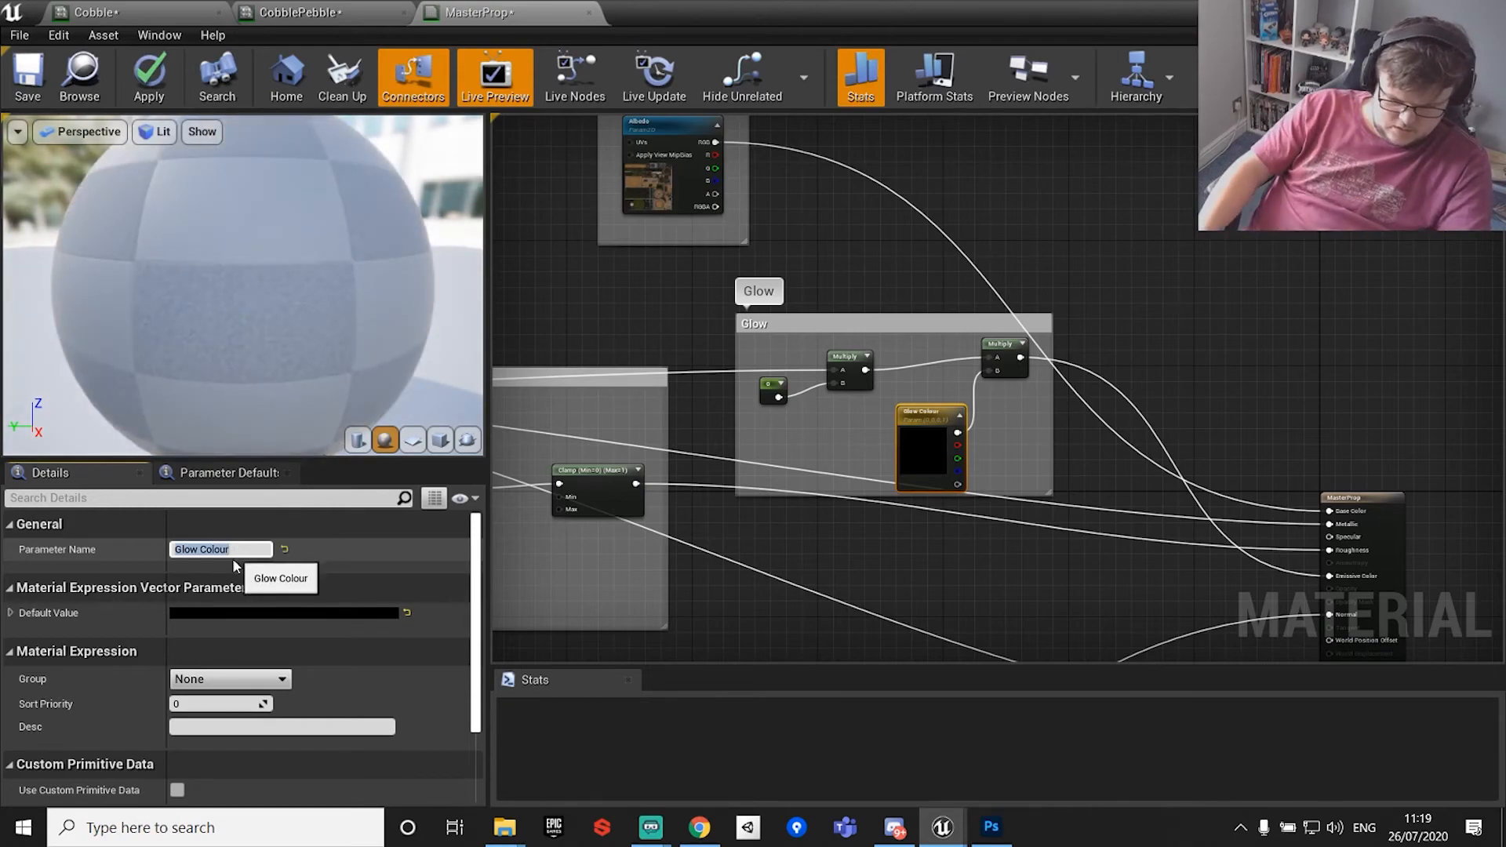
Assign the Glow Colour parameter to a new group named "Glow Control".
{"action": "left_click", "coordinate": [248, 678]}
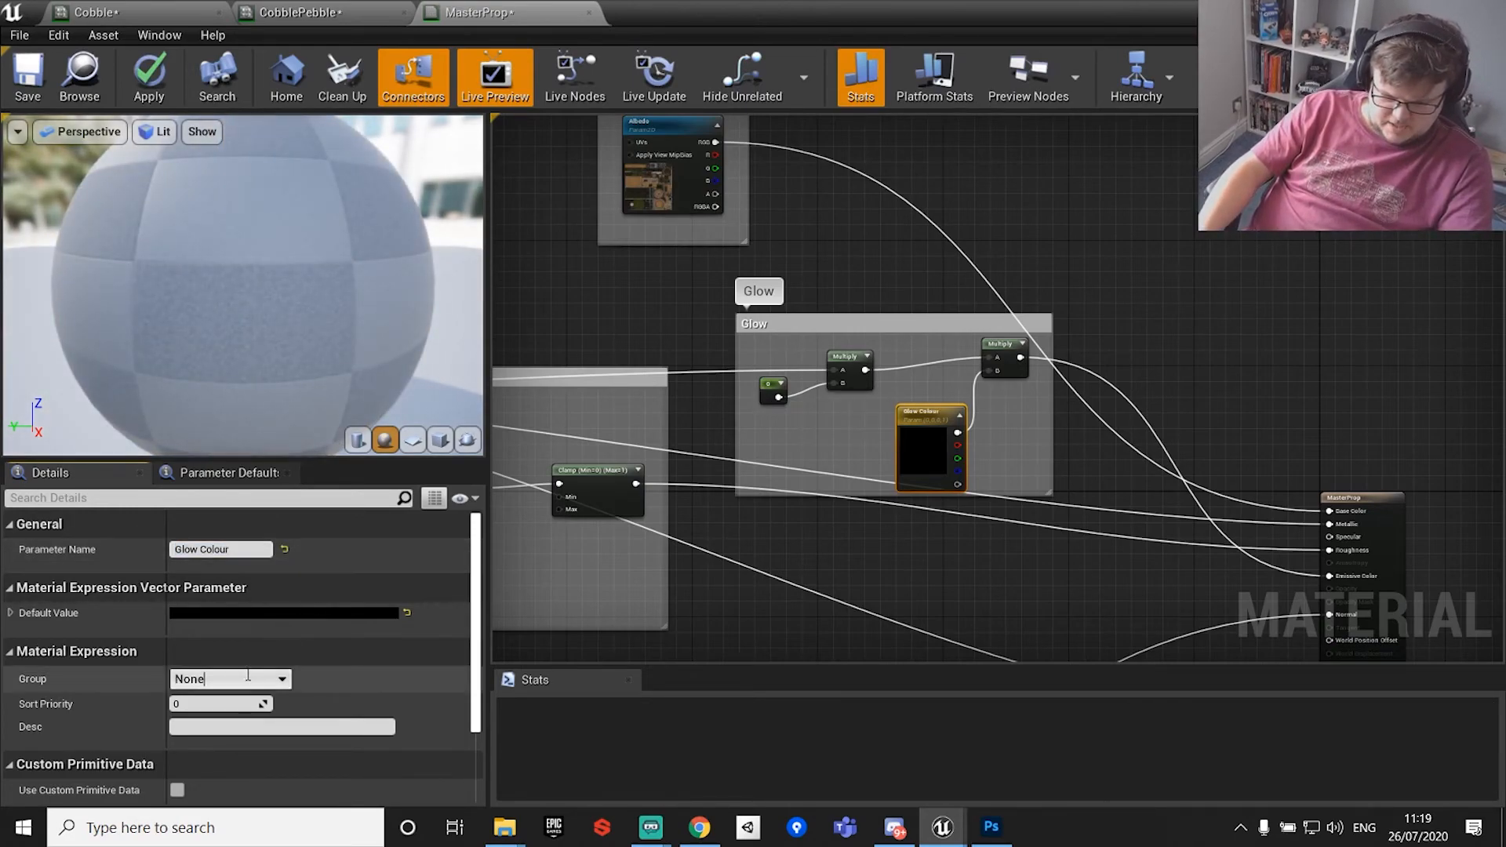
{"action": "key", "text": "BackSpace"}
{"action": "key", "text": "BackSpace"}
{"action": "key", "text": "BackSpace"}
{"action": "key", "text": "BackSpace"}
{"action": "type", "text": "Glow"}
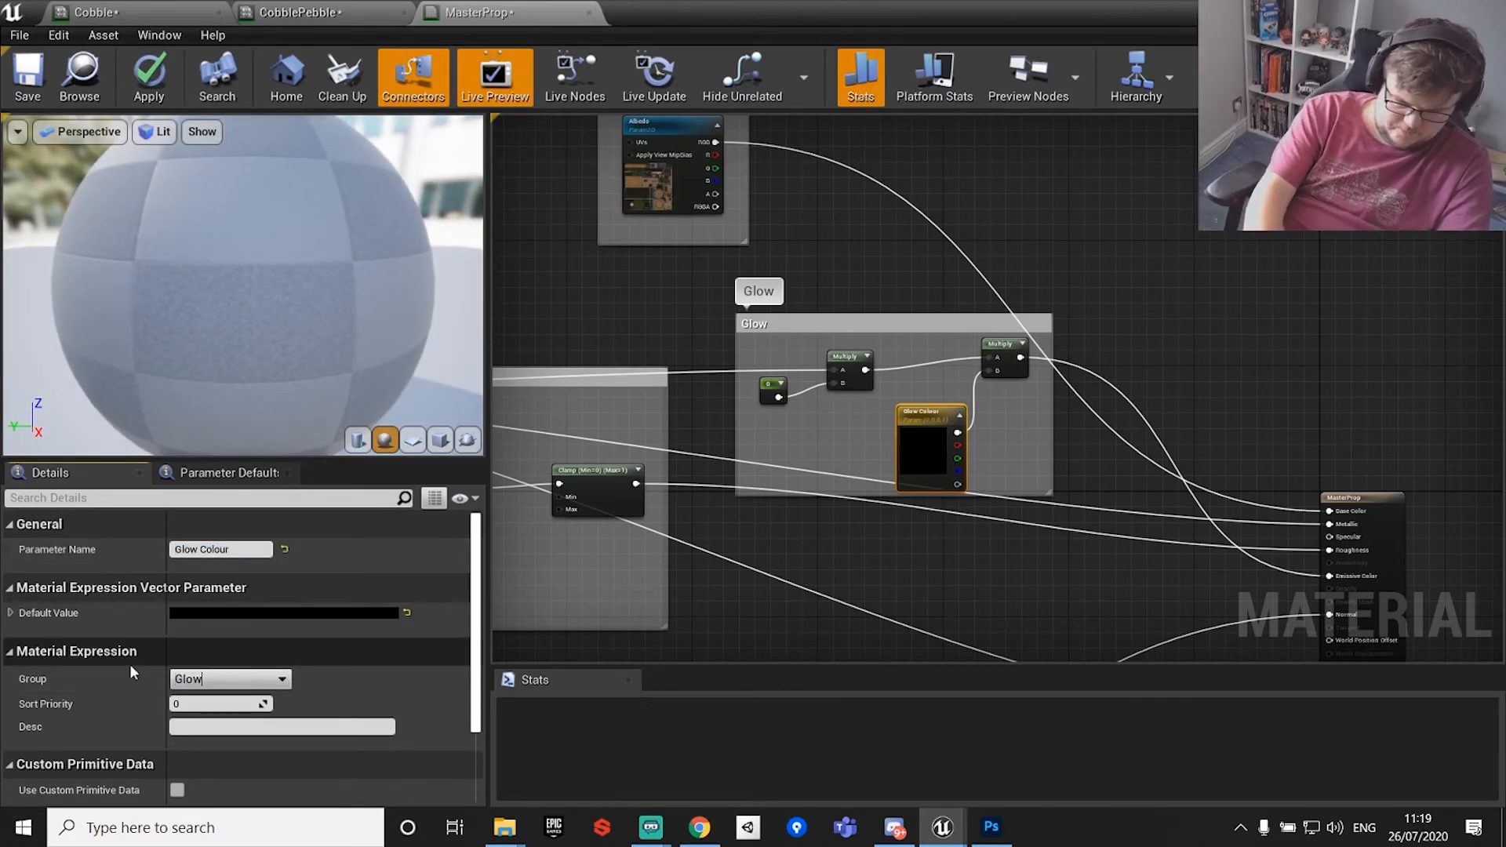
{"action": "type", "text": " Control"}
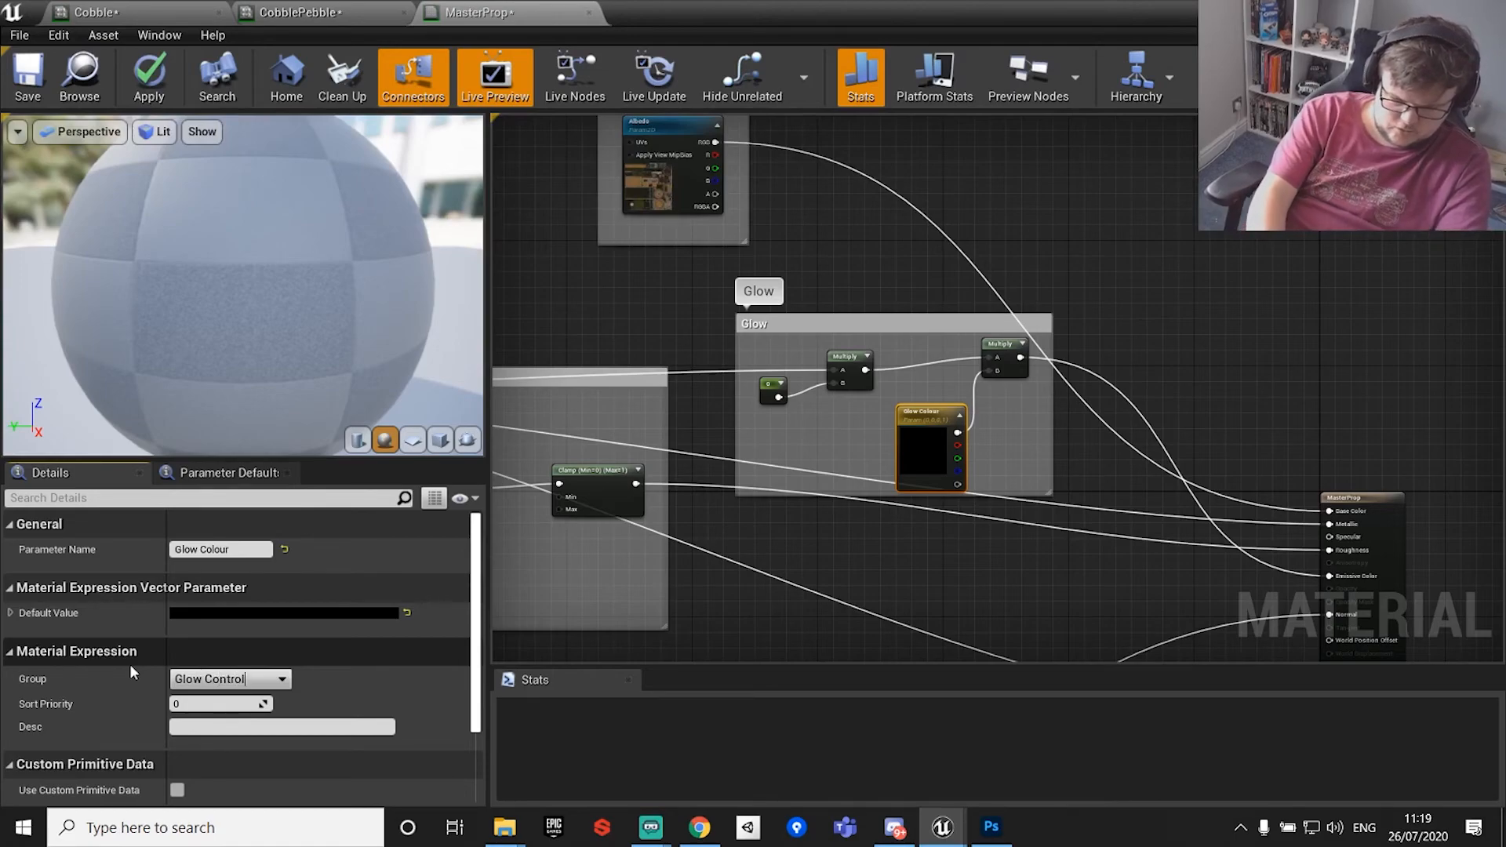
Convert the scalar constant in the Glow comment to a parameter named "Glow Amount" and apply the material.
{"action": "left_click", "coordinate": [761, 394]}
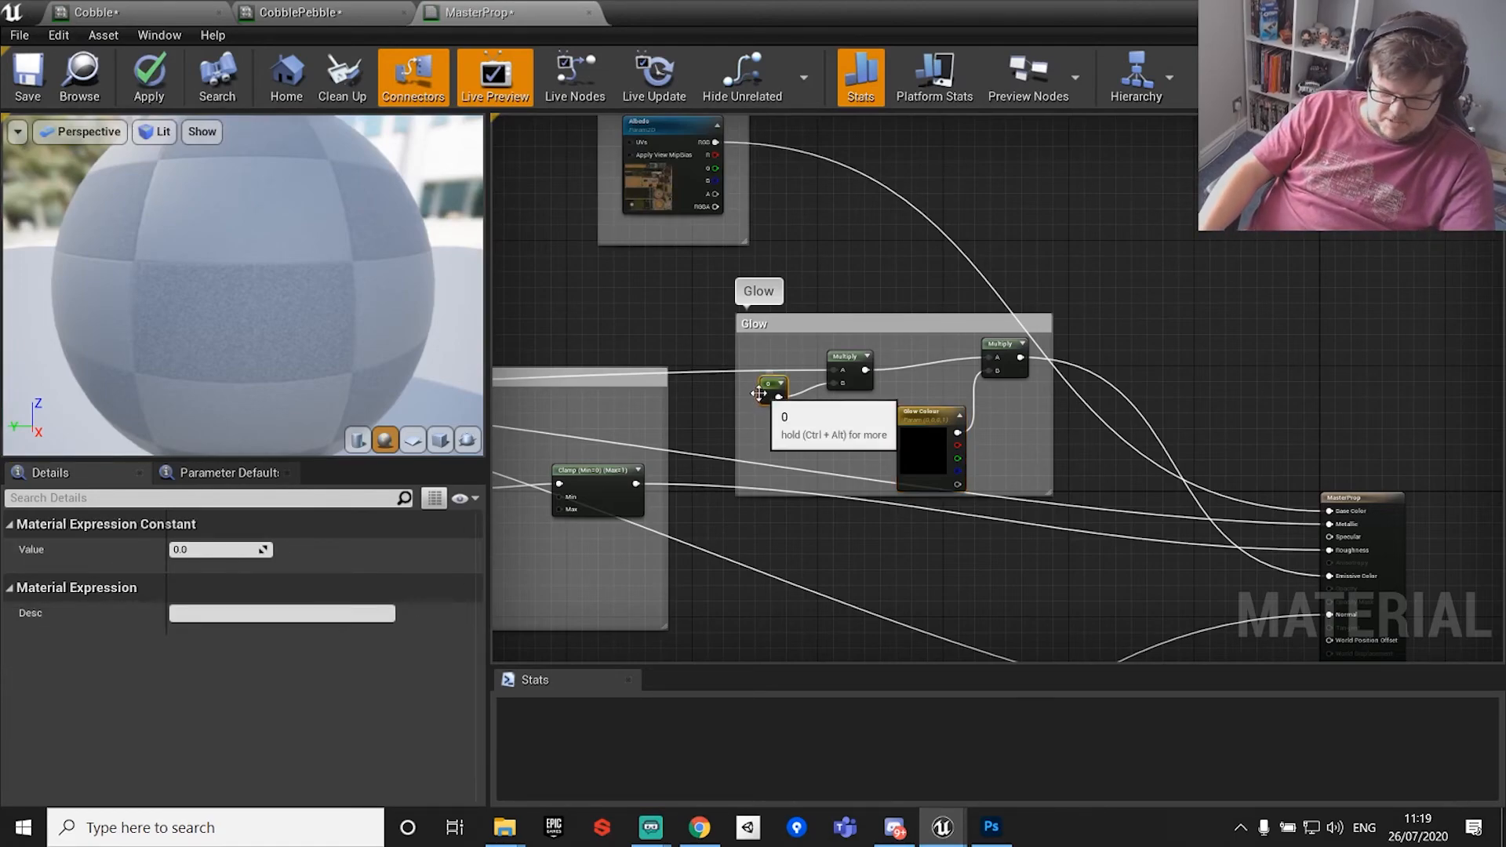
{"action": "right_click", "coordinate": [767, 382]}
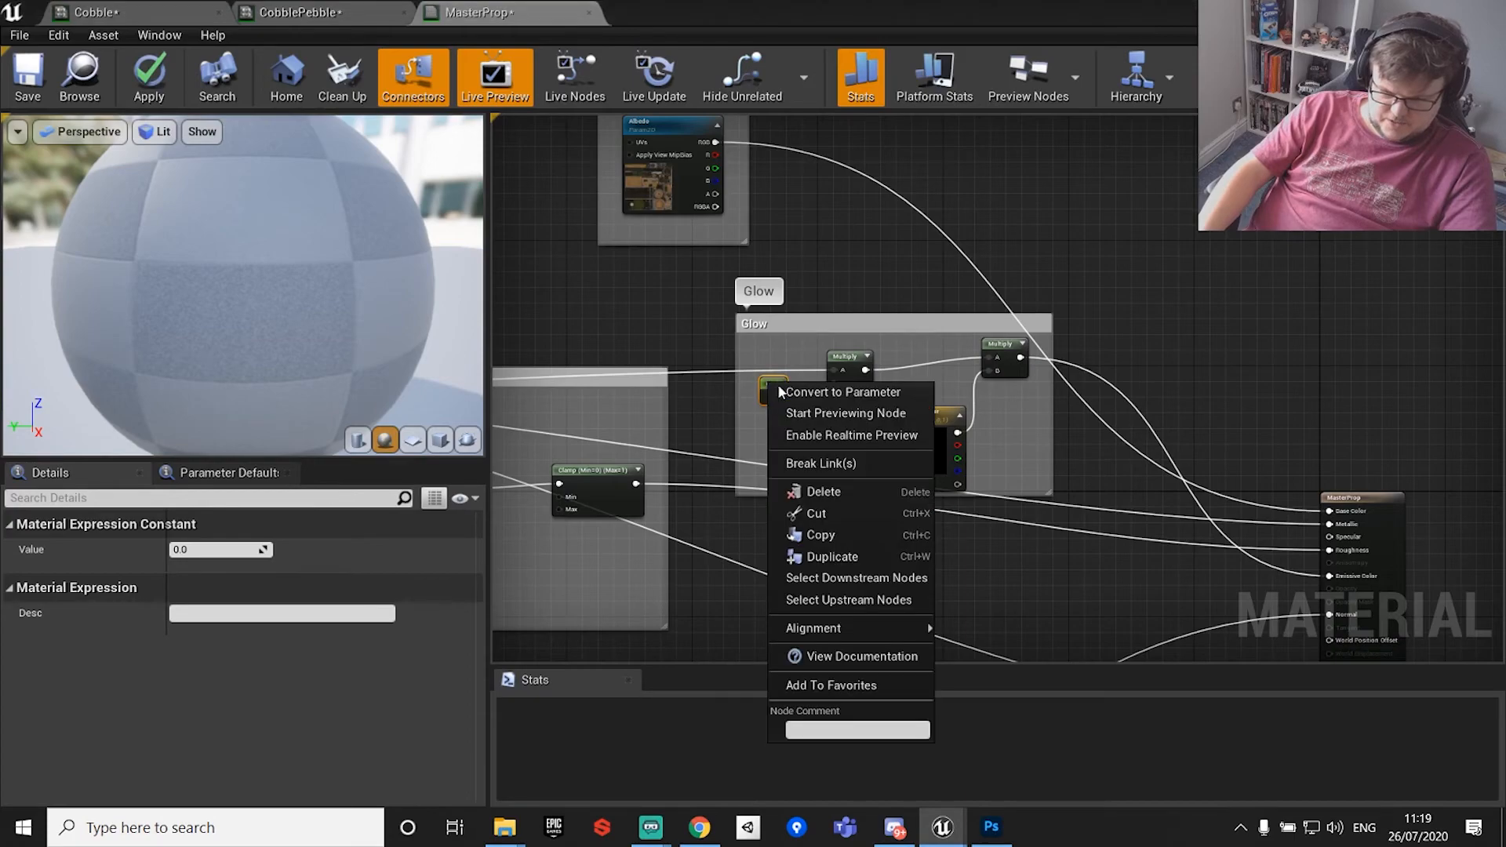
{"action": "left_click", "coordinate": [816, 388]}
{"action": "left_click", "coordinate": [225, 550]}
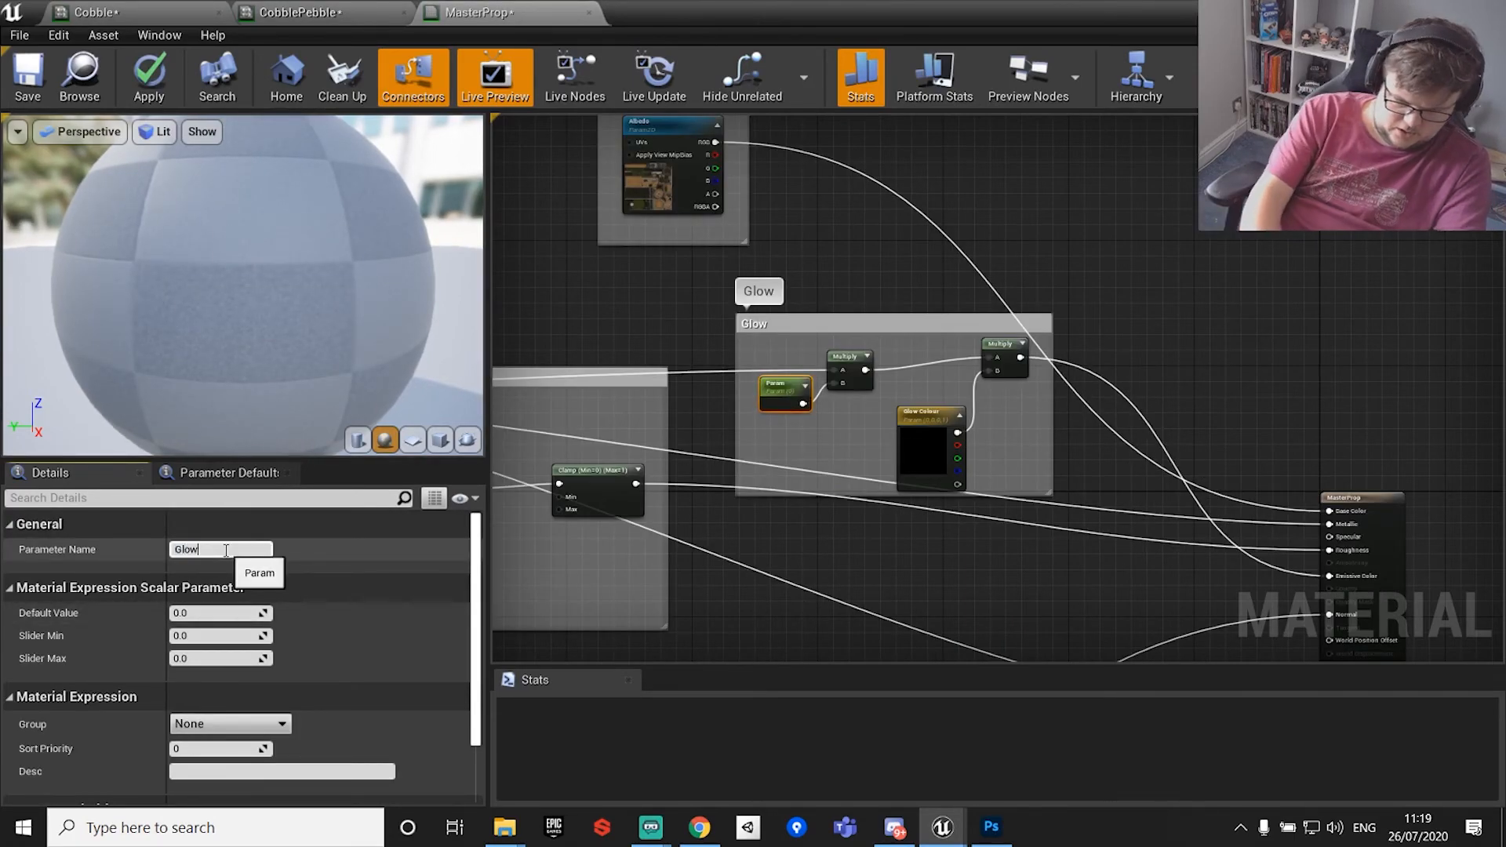
{"action": "type", "text": "Glow Ammoun"}
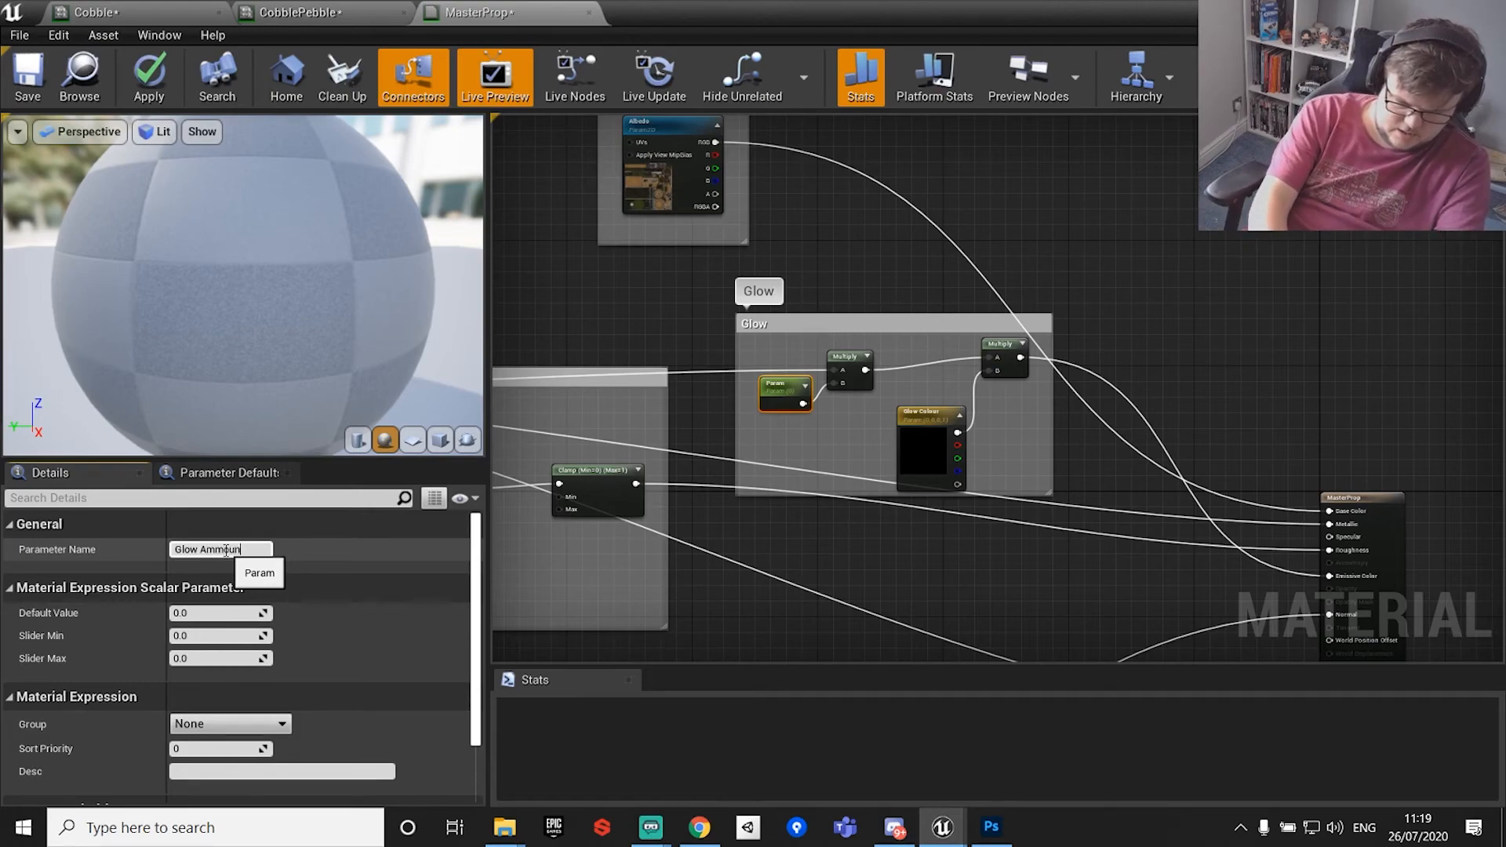
{"action": "type", "text": "t"}
{"action": "key", "text": "Return"}
{"action": "left_click", "coordinate": [220, 550]}
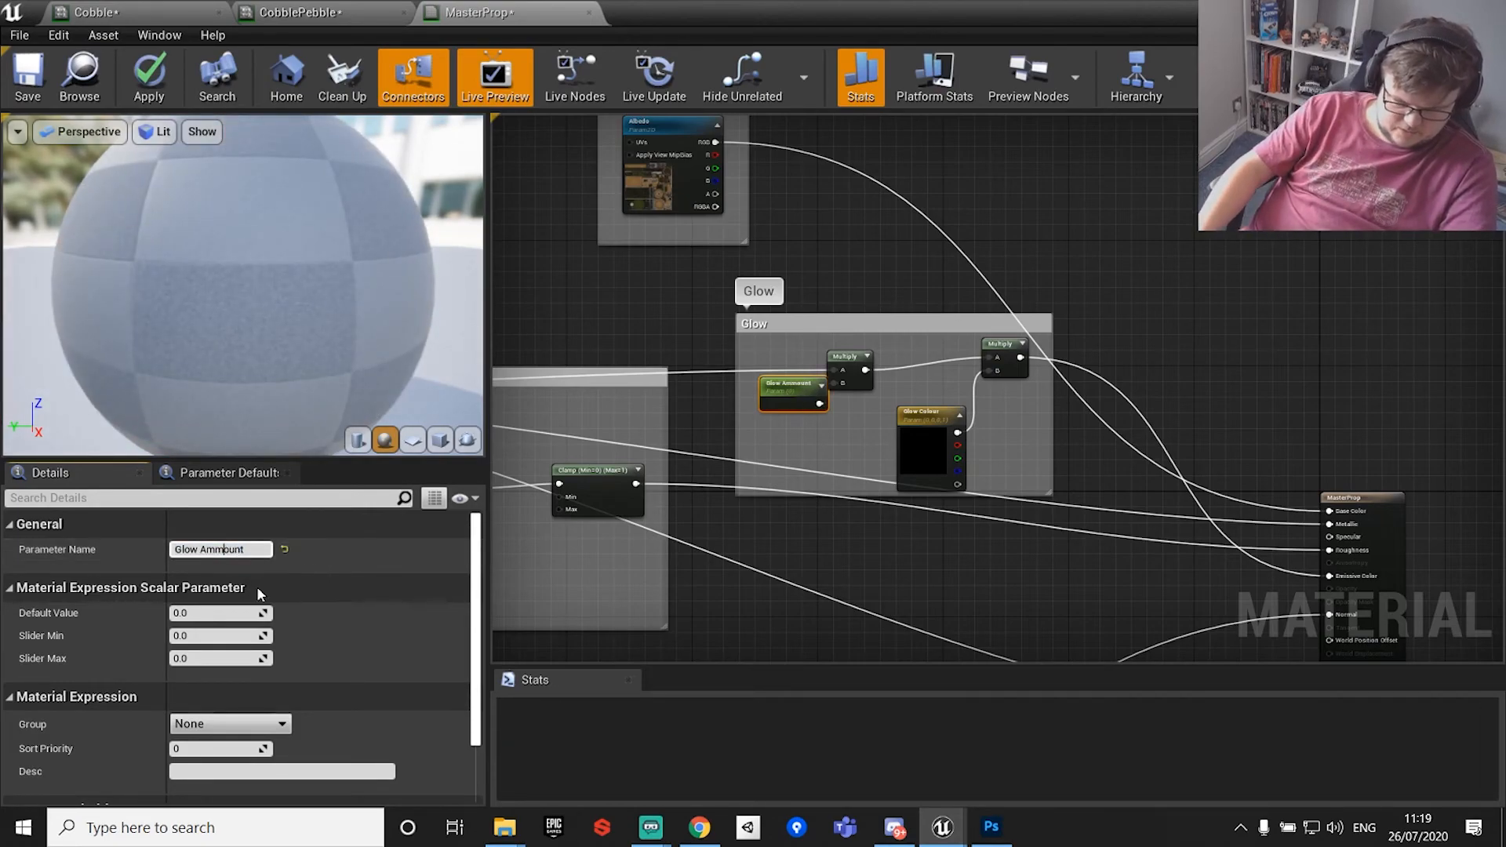
{"action": "key", "text": "BackSpace"}
{"action": "key", "text": "Return"}
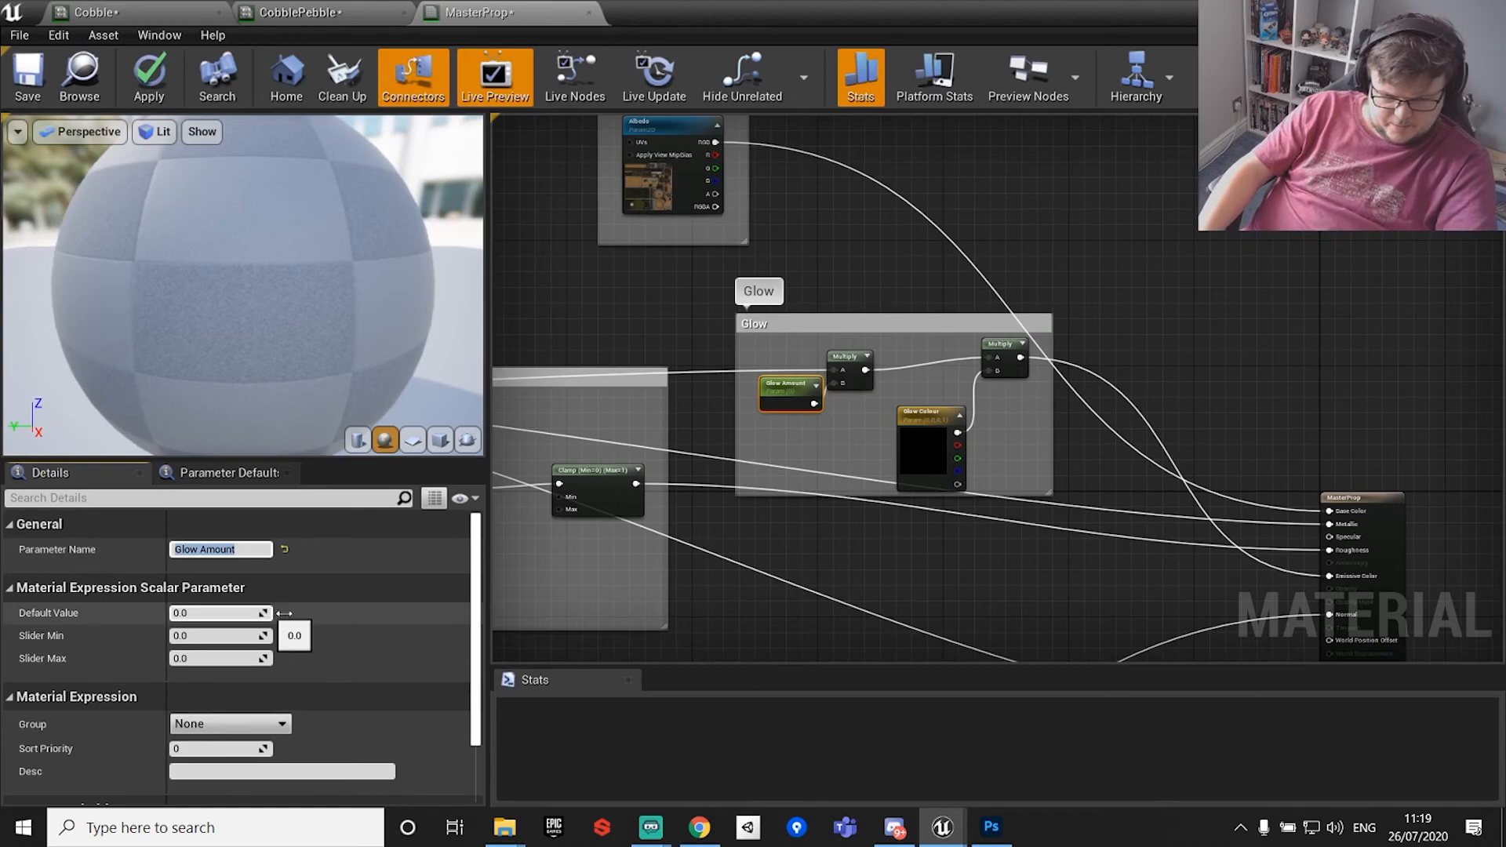
{"action": "left_click", "coordinate": [1009, 523]}
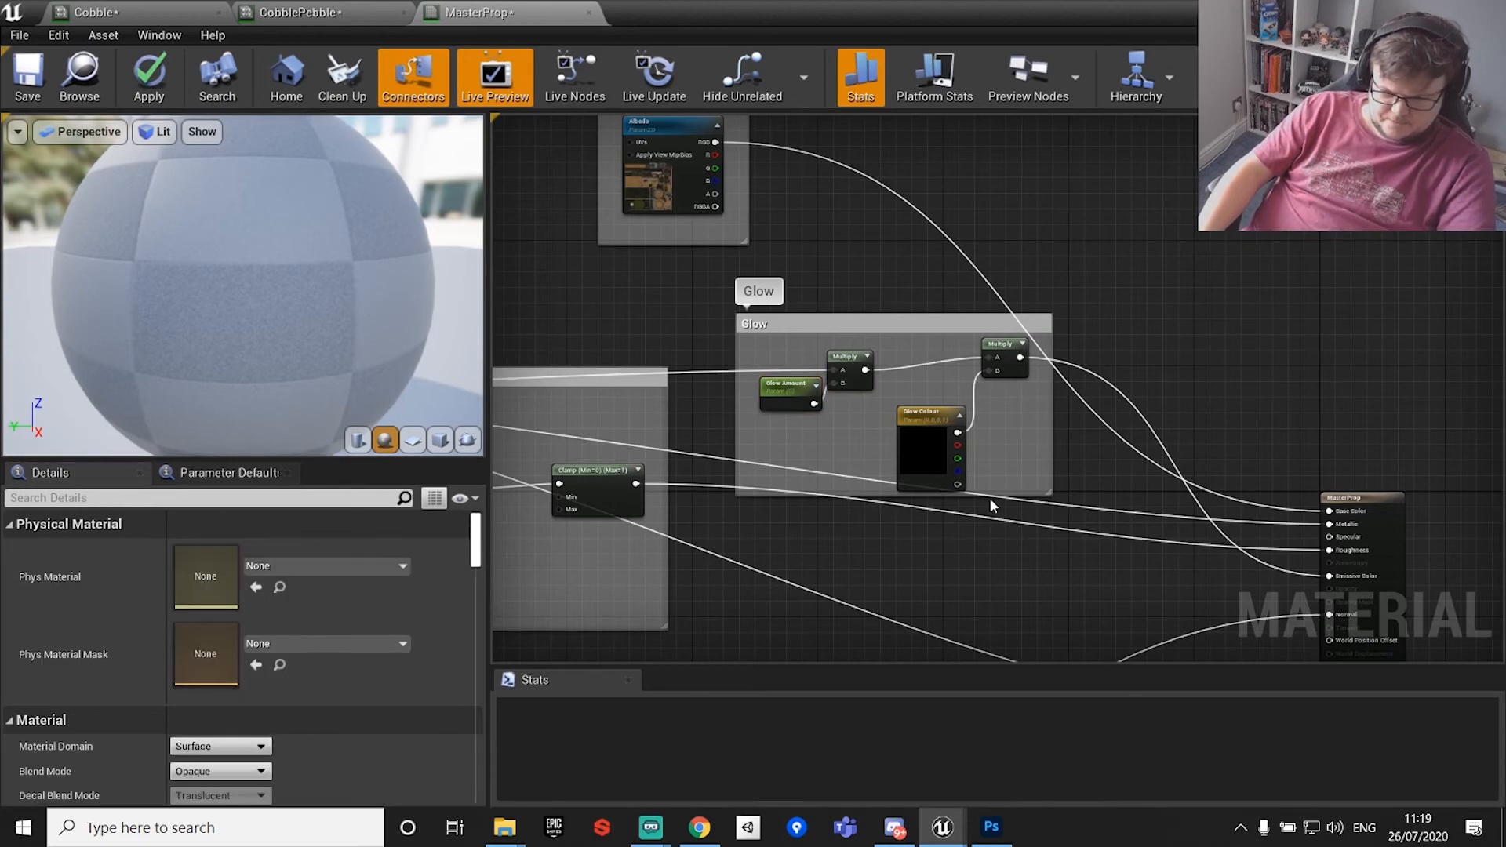
{"action": "left_click", "coordinate": [151, 78]}
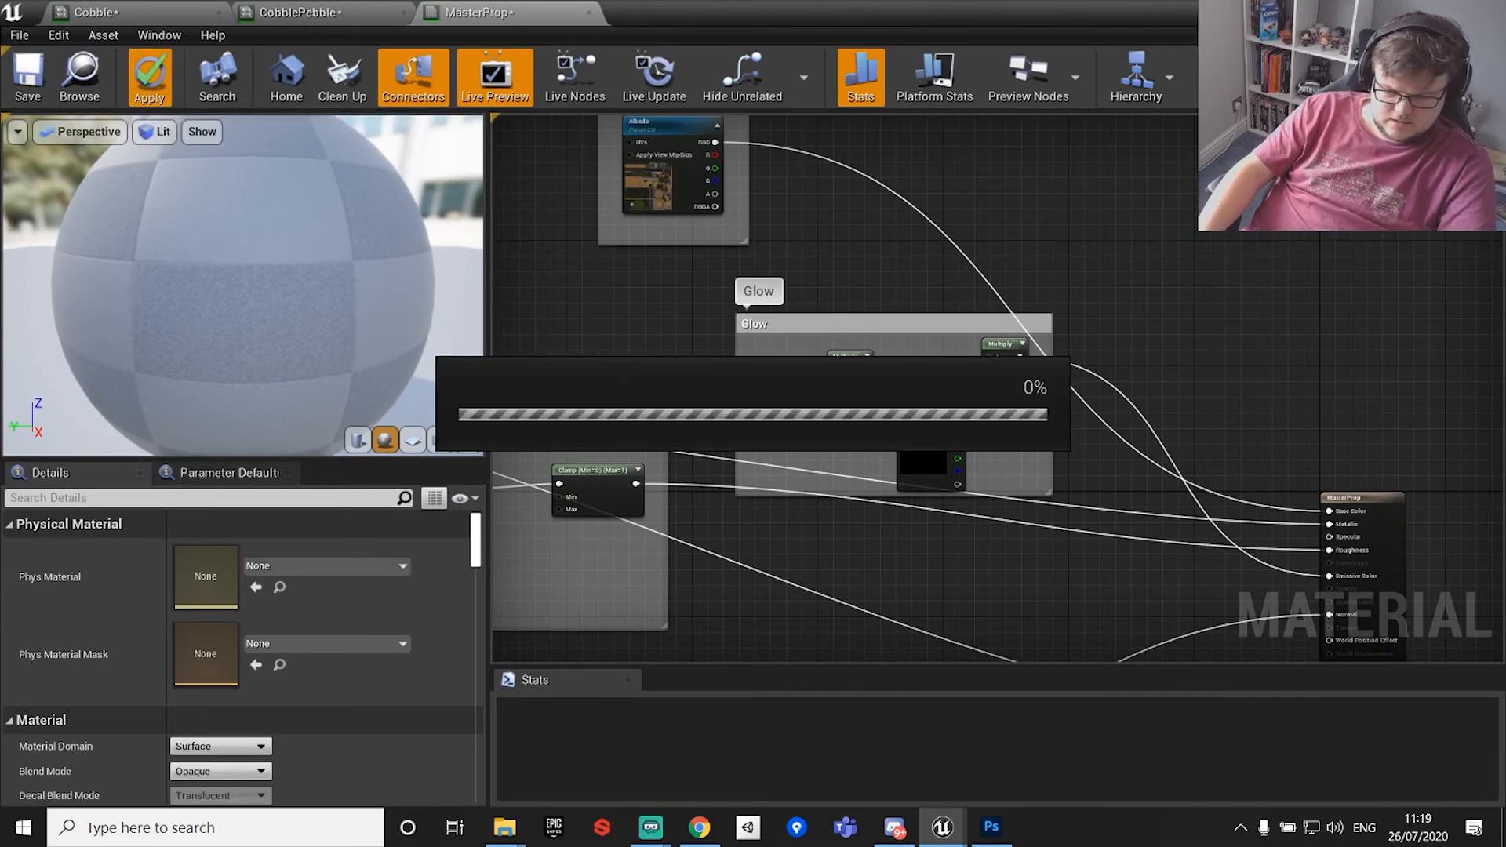
Return to the level and open the Camera material instance from the UE4Demo/Materials folder.
{"action": "left_click", "coordinate": [1412, 10]}
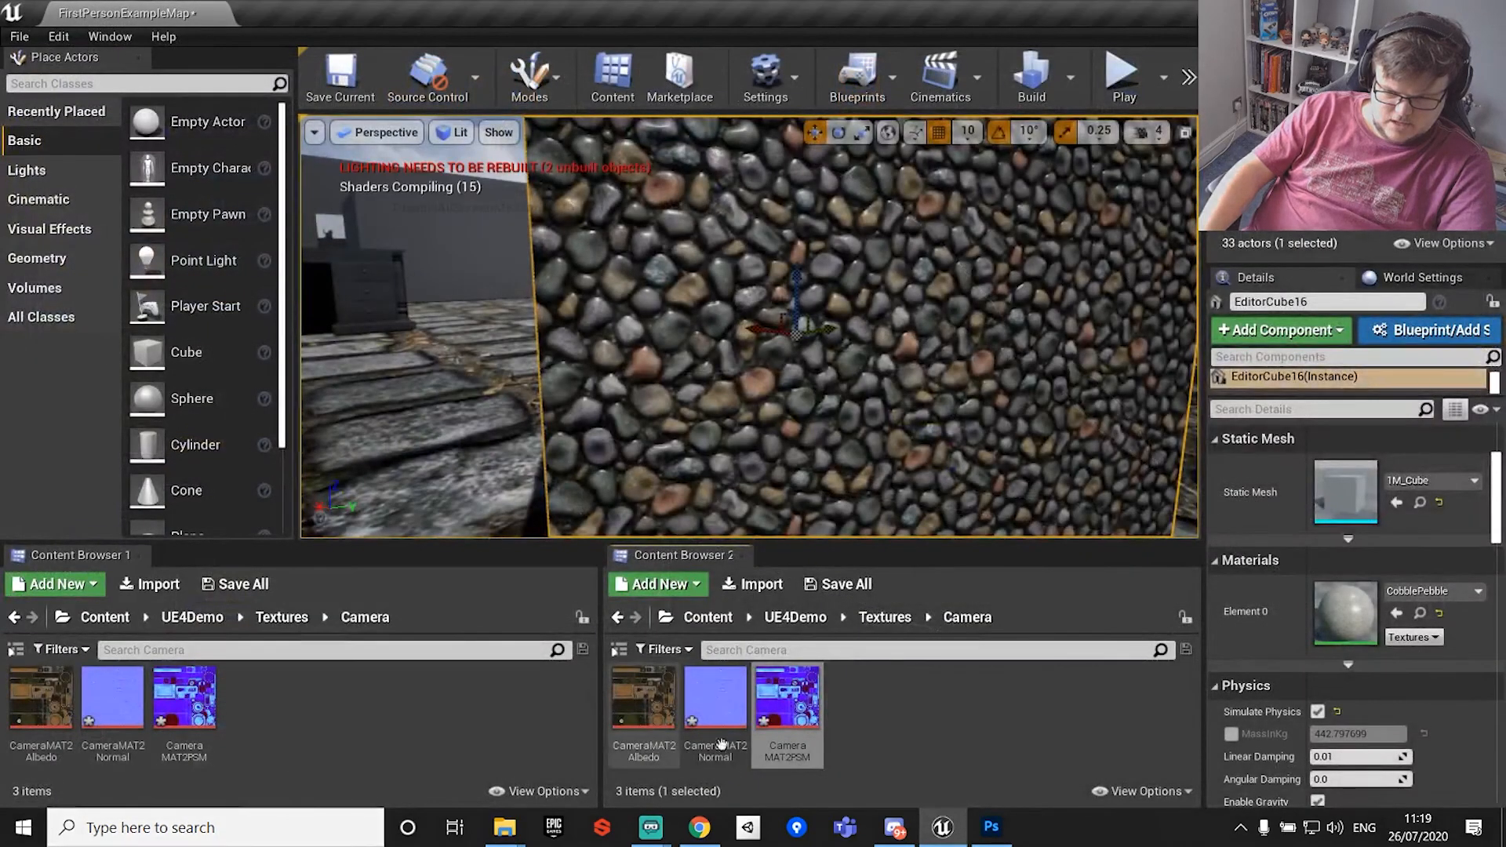
{"action": "left_click", "coordinate": [889, 619]}
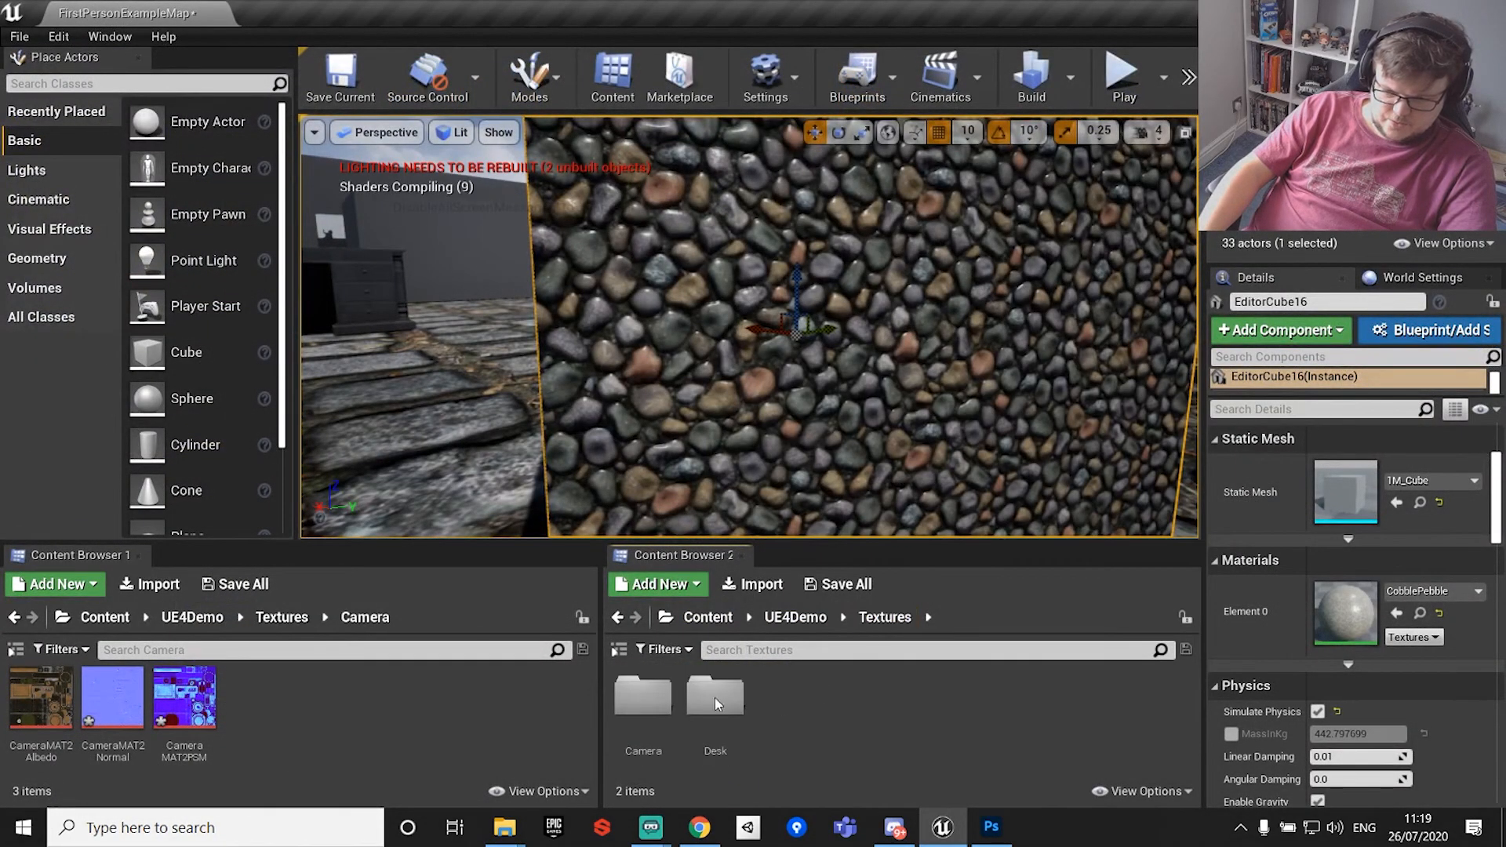
{"action": "left_click", "coordinate": [795, 617]}
{"action": "double_click", "coordinate": [714, 694]}
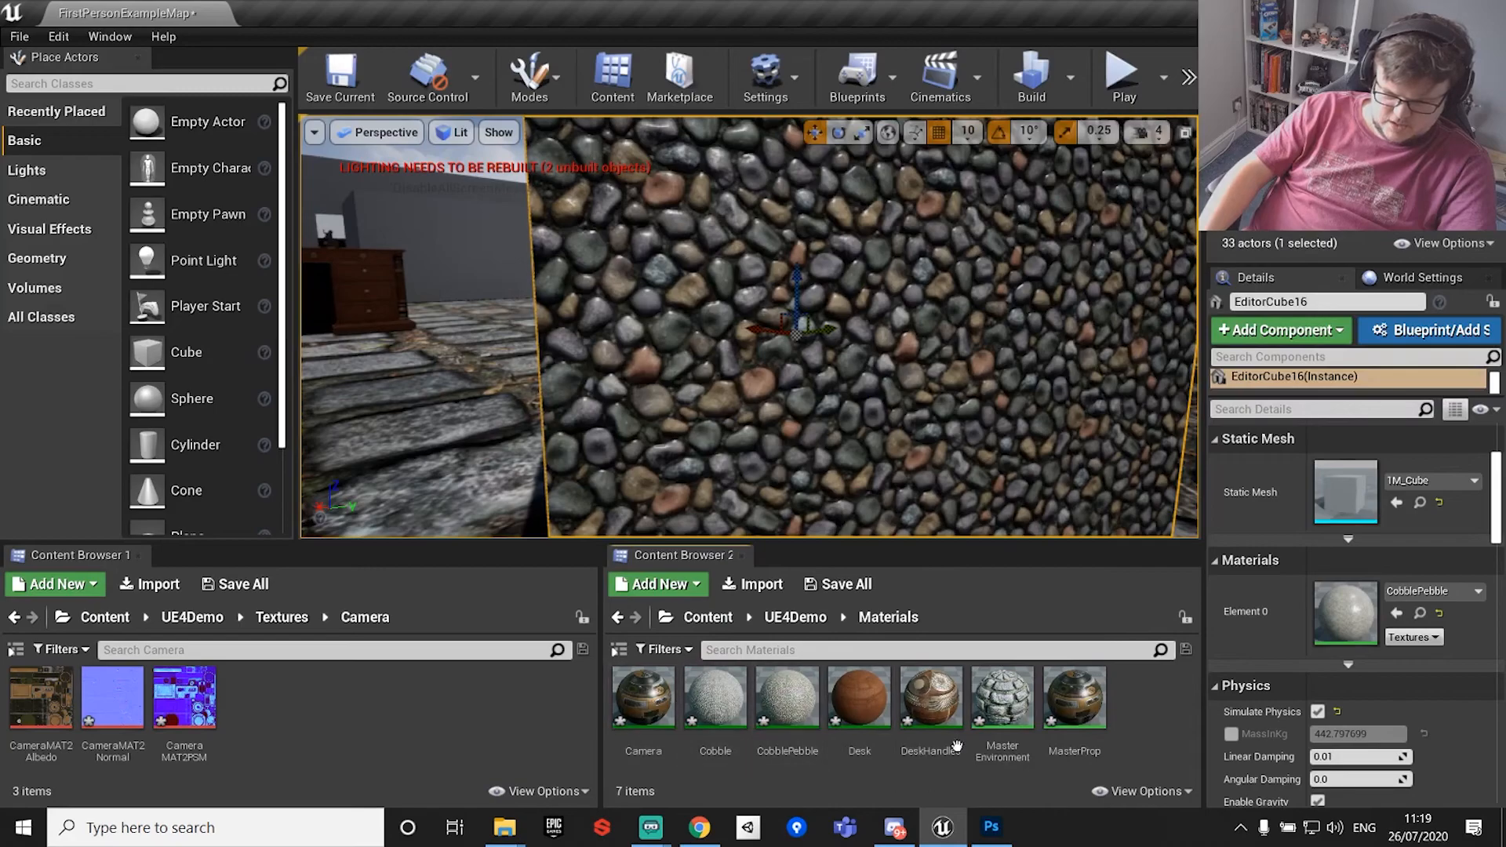
{"action": "double_click", "coordinate": [643, 696]}
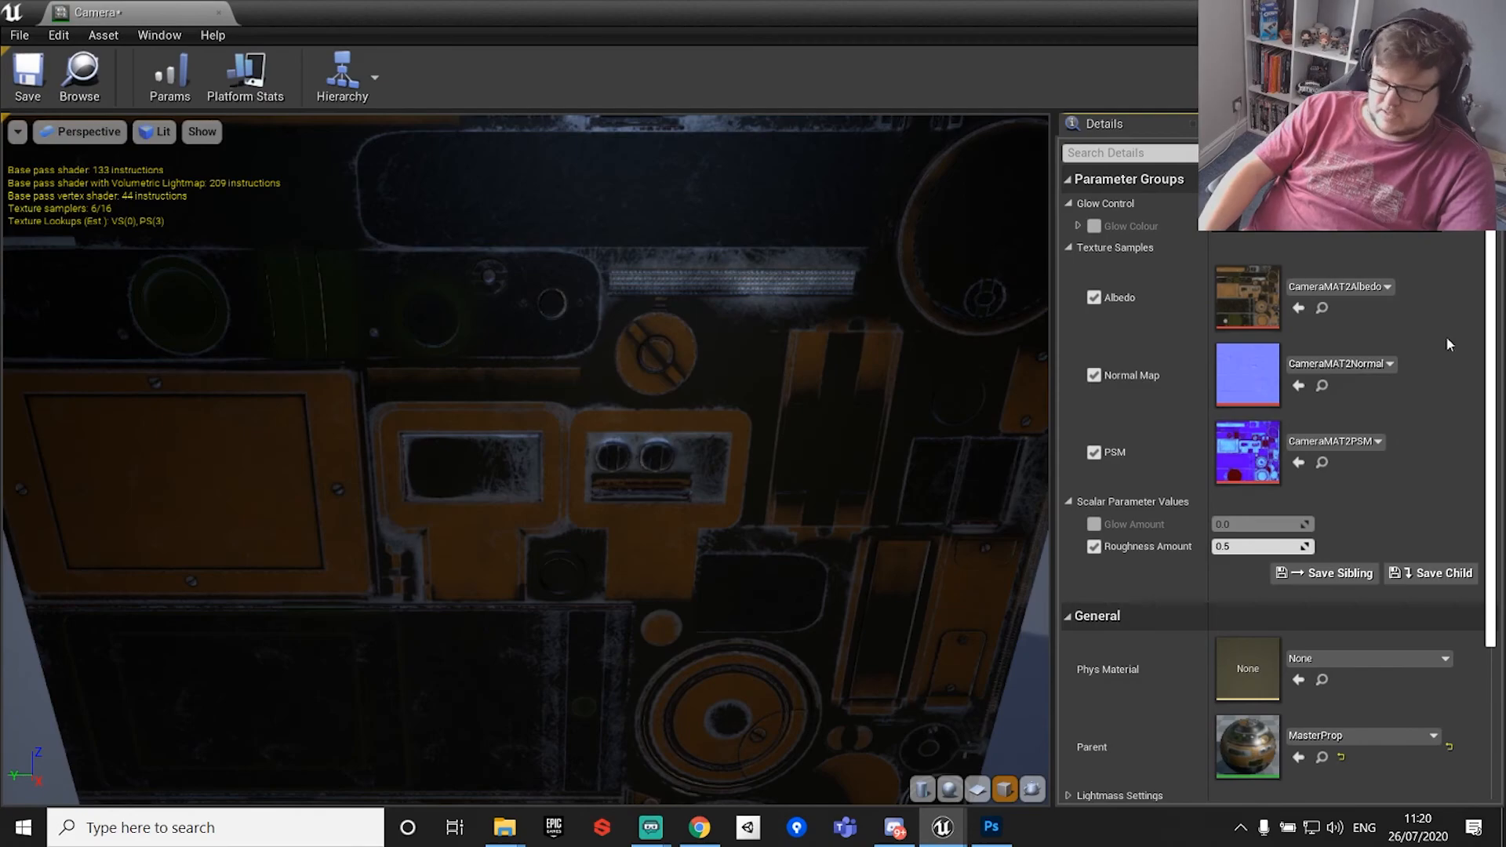
Enable the Glow Colour and Glow Amount overrides and set Glow Colour to bright cyan, hex sRGB 00F1FFFF.
{"action": "left_click", "coordinate": [1094, 226]}
{"action": "left_click", "coordinate": [1094, 524]}
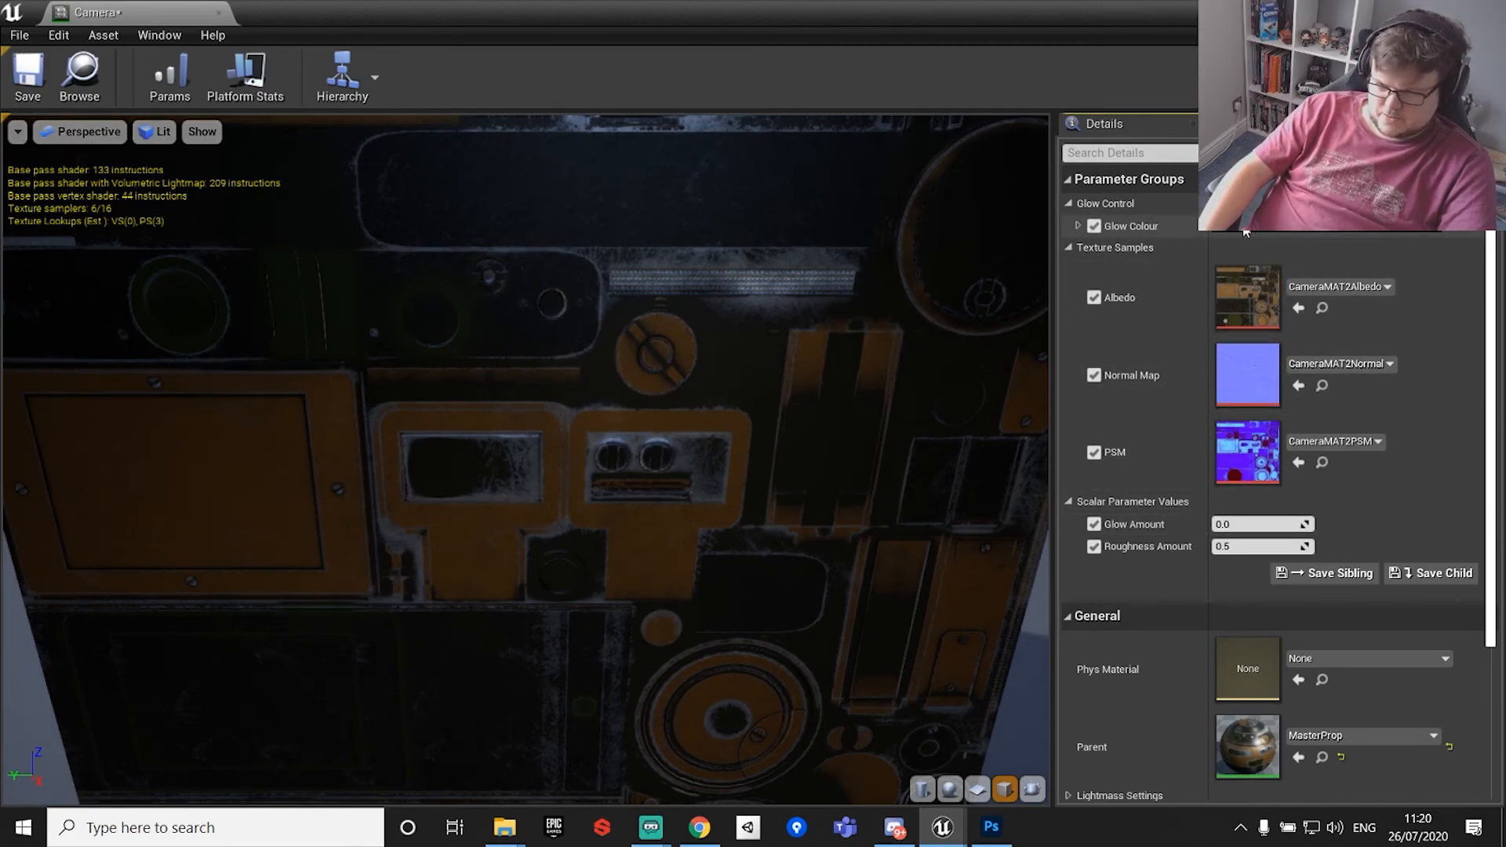
{"action": "left_click", "coordinate": [1247, 227]}
{"action": "left_click_drag", "start_coordinate": [950, 373], "coordinate": [787, 371]}
{"action": "left_click", "coordinate": [1112, 317]}
{"action": "mouse_move", "coordinate": [1112, 318]}
{"action": "left_mouse_down"}
{"action": "mouse_move", "coordinate": [1094, 357]}
{"action": "mouse_move", "coordinate": [1109, 292]}
{"action": "left_mouse_up"}
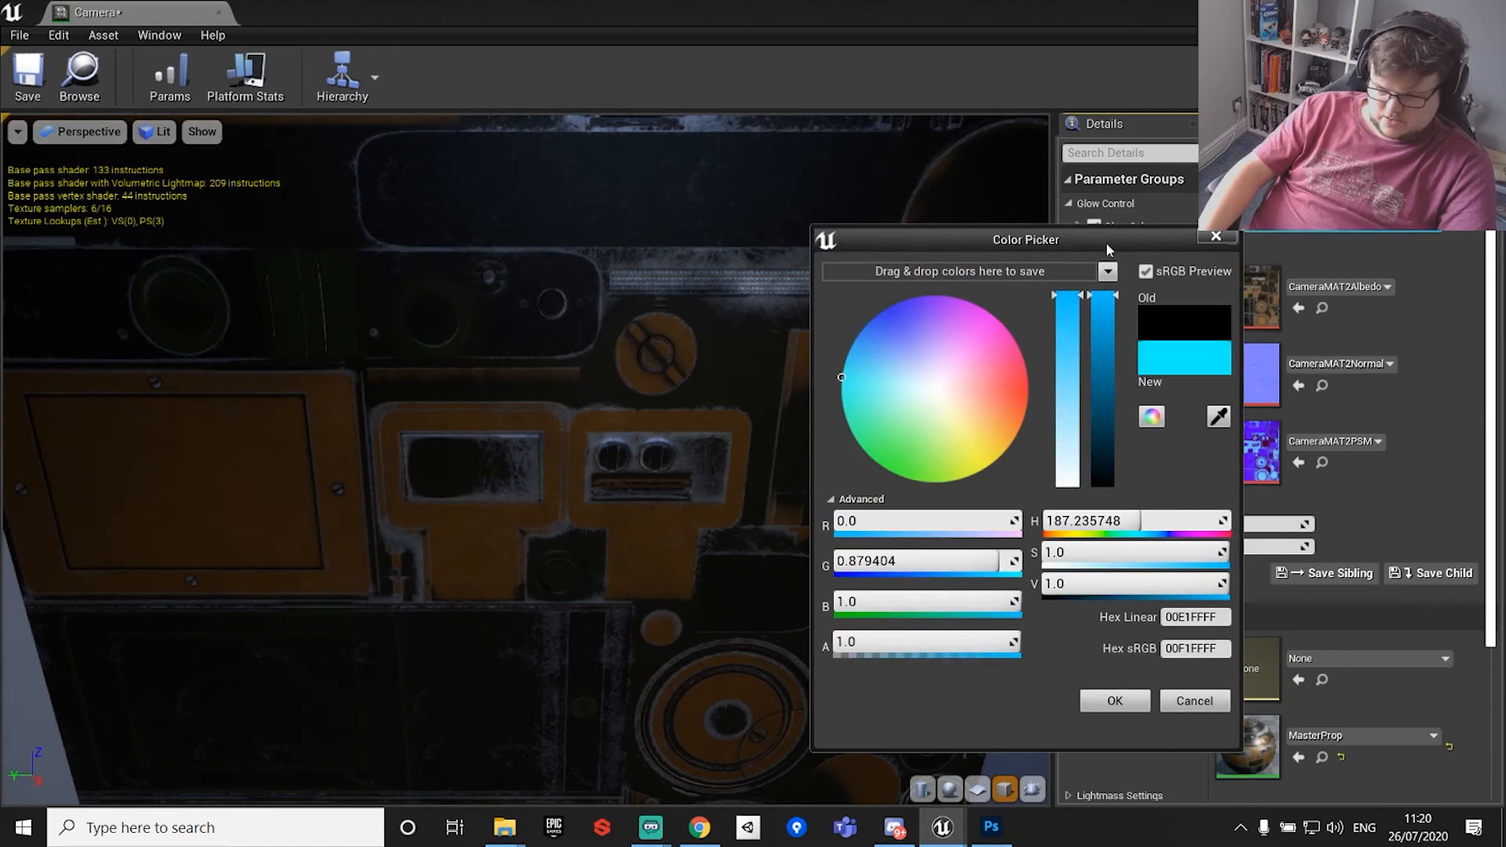
{"action": "left_click", "coordinate": [1117, 699]}
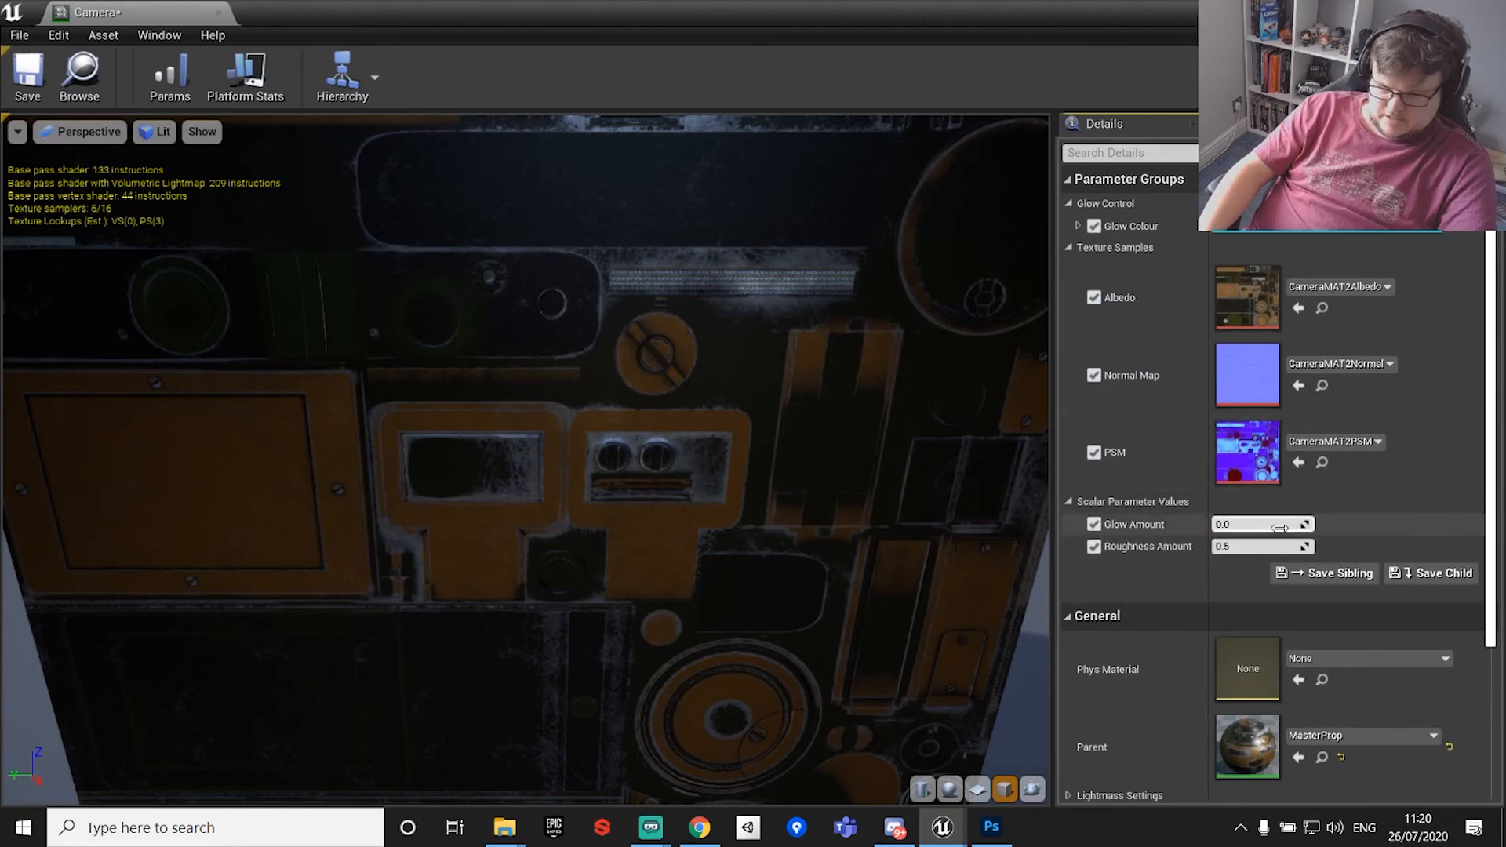
Set Glow Amount to 5 and close the Camera material instance.
{"action": "left_click", "coordinate": [1259, 528]}
{"action": "type", "text": "5"}
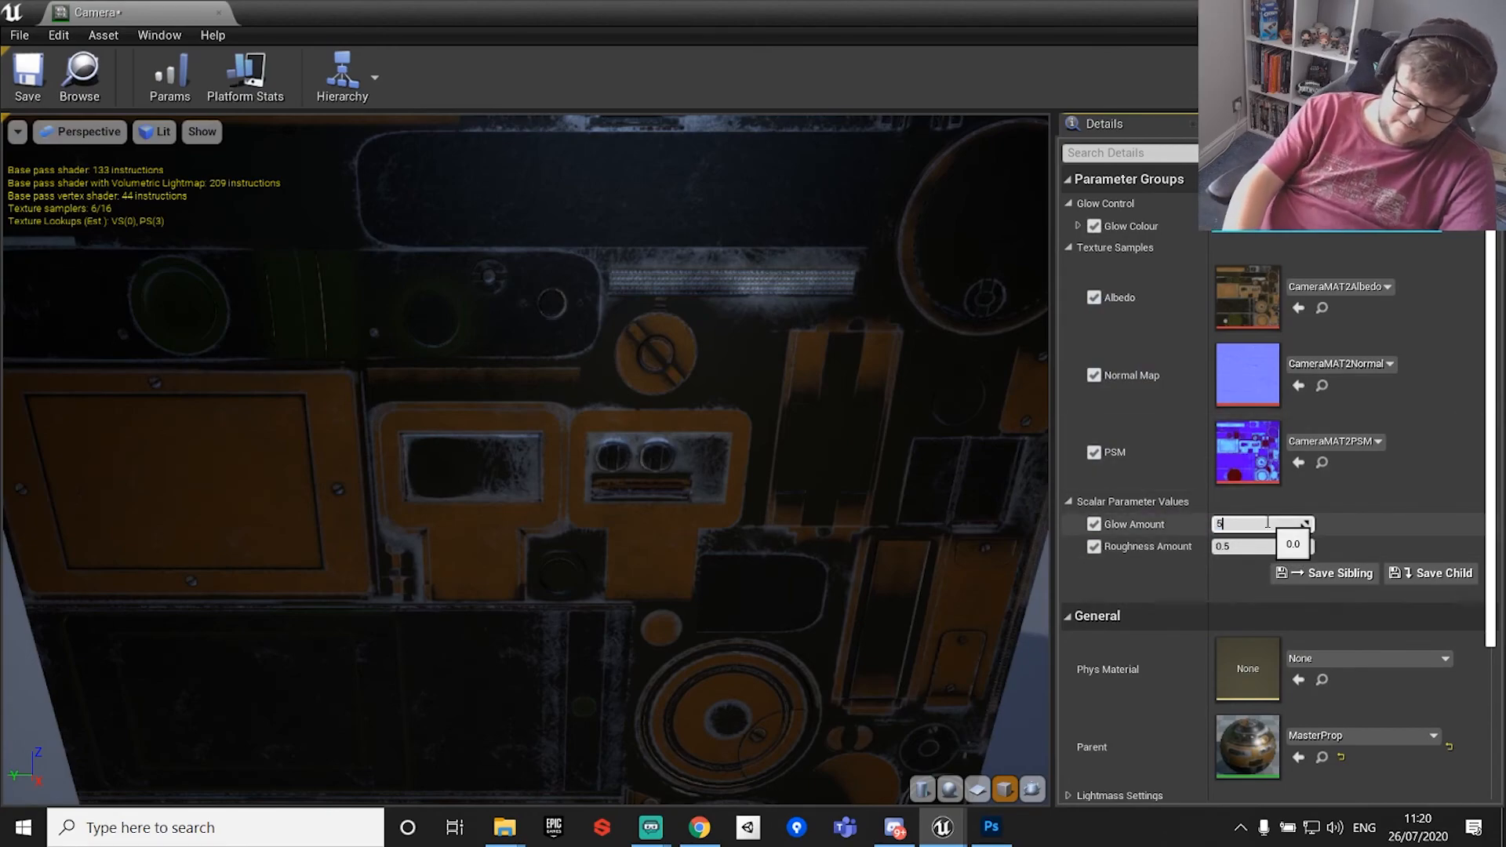
{"action": "key", "text": "Return"}
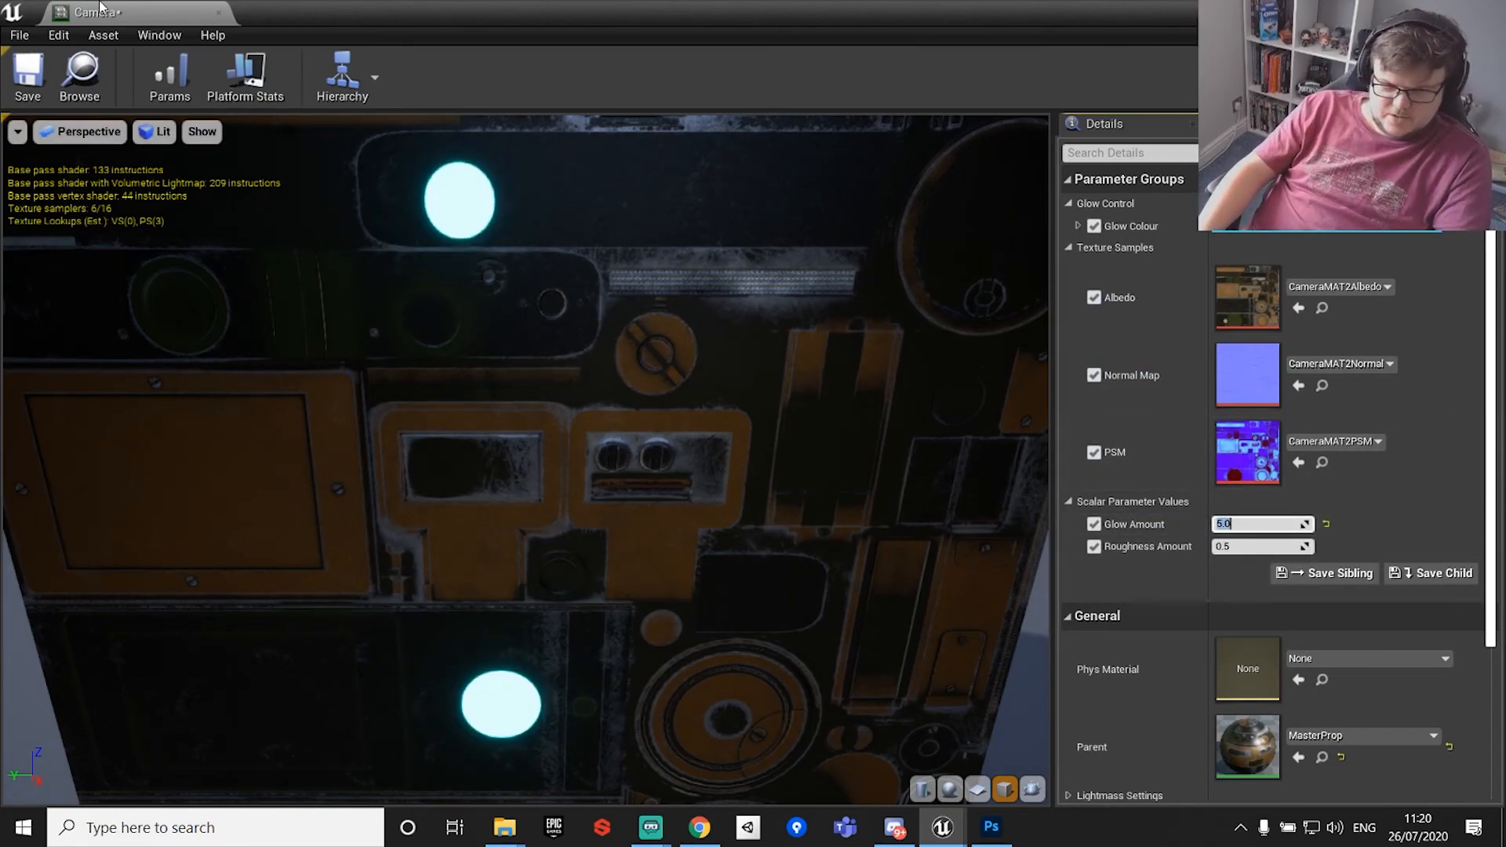
{"action": "left_click", "coordinate": [219, 12]}
Examine the camera prop's glowing parts up close on the desk in the level viewport.
{"action": "right_click_drag", "start_coordinate": [706, 330], "coordinate": [710, 506]}
{"action": "key", "text": "w"}
{"action": "key", "text": "w"}
{"action": "key", "text": "s"}
{"action": "key", "text": "a"}
{"action": "key", "text": "w"}
{"action": "key", "text": "s"}
{"action": "key", "text": "w"}
{"action": "key", "text": "a"}
{"action": "key", "text": "w"}
{"action": "key", "text": "s"}
{"action": "key", "text": "a"}
{"action": "key", "text": "s"}
{"action": "right_click_drag", "start_coordinate": [814, 223], "coordinate": [822, 219]}
{"action": "key", "text": "w"}
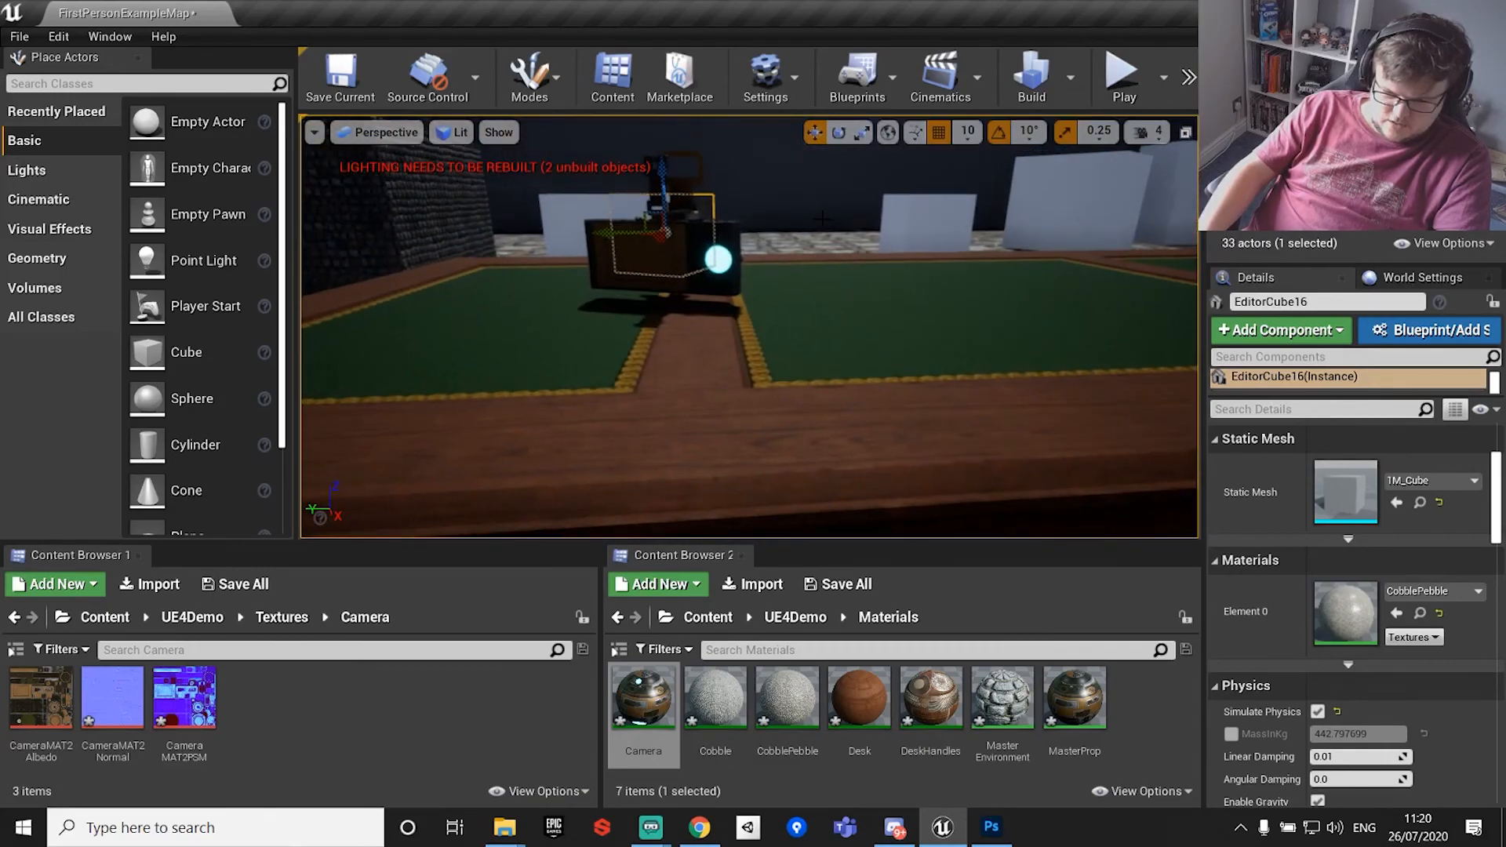